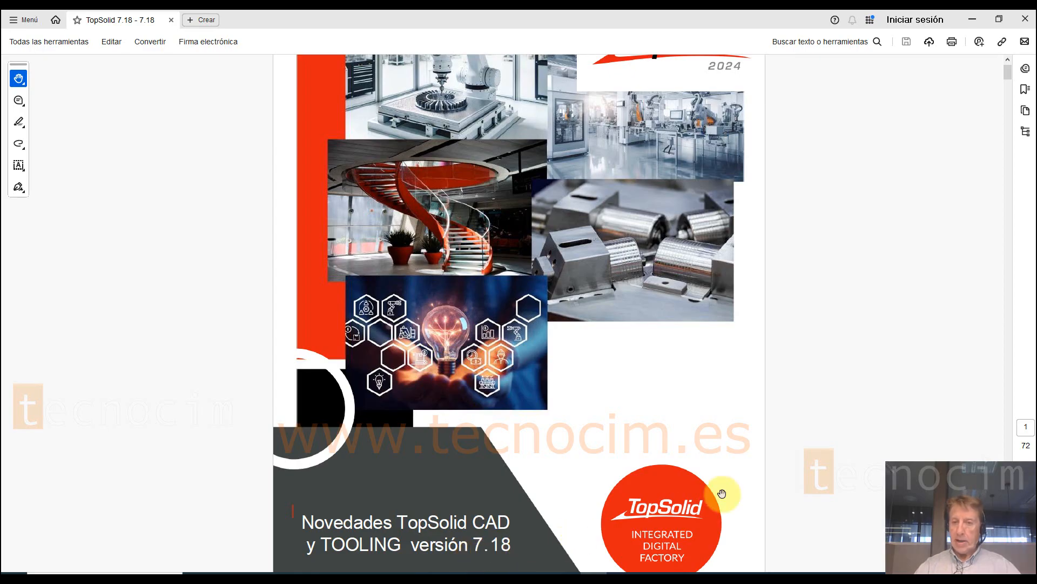
Step: Look through the cover and table of contents of the TopSolid CAD and TOOLING 7.18 novelties document
{"action": "scroll", "coordinate": [472, 179], "scroll_direction": "up", "scroll_amount": 2}
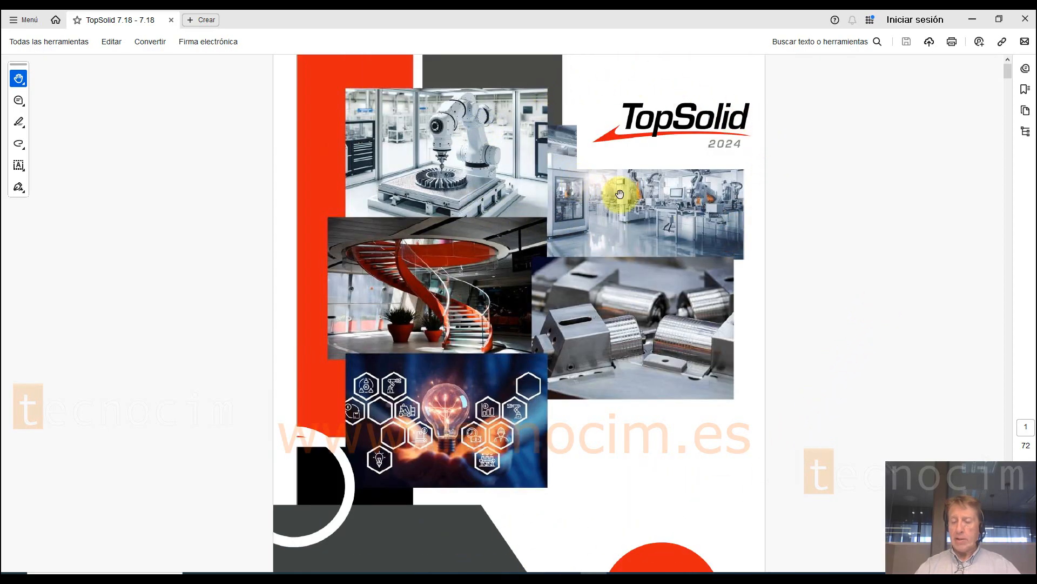
{"action": "scroll", "coordinate": [762, 235], "scroll_direction": "down", "scroll_amount": 1}
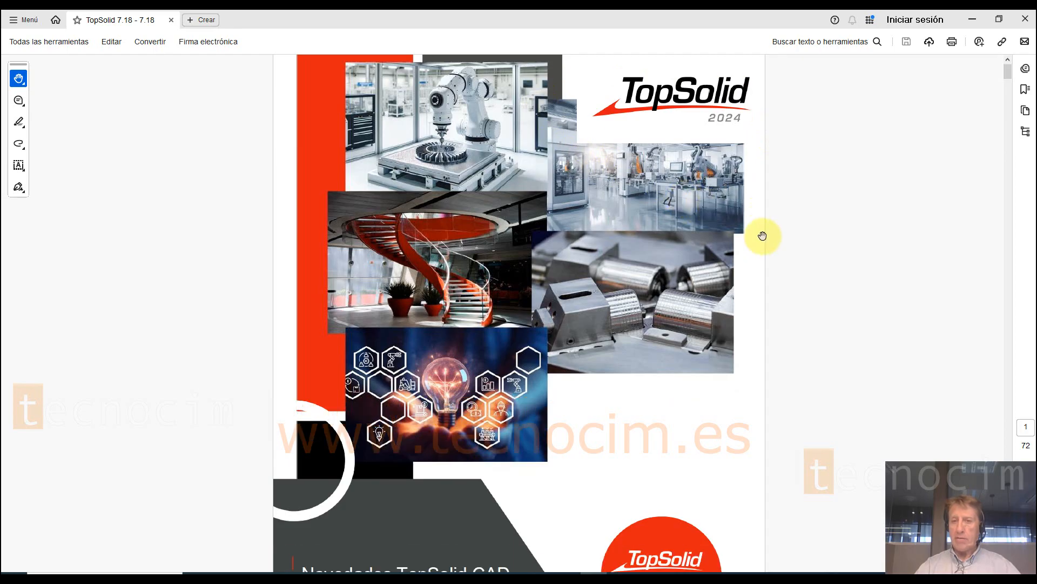
{"action": "scroll", "coordinate": [915, 178], "scroll_direction": "down", "scroll_amount": 2}
{"action": "scroll", "coordinate": [644, 339], "scroll_direction": "down", "scroll_amount": 15}
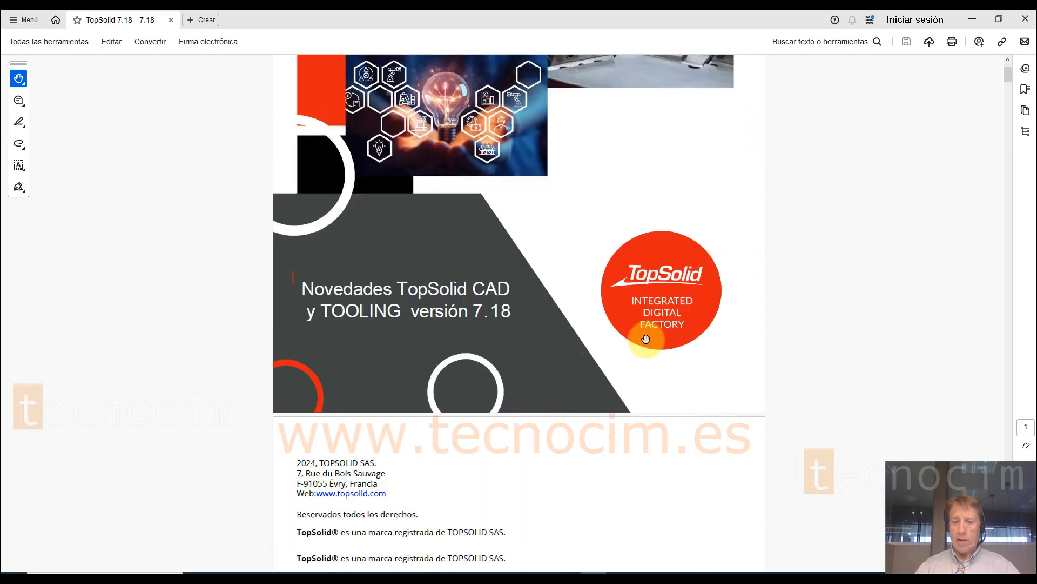
{"action": "scroll", "coordinate": [611, 348], "scroll_direction": "down", "scroll_amount": 1}
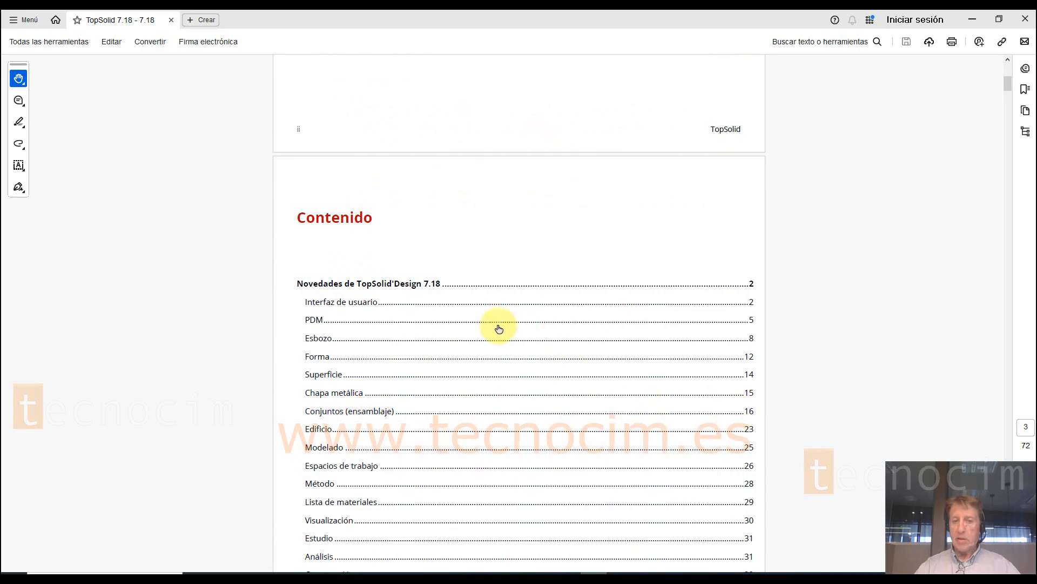
{"action": "scroll", "coordinate": [362, 289], "scroll_direction": "down", "scroll_amount": 1}
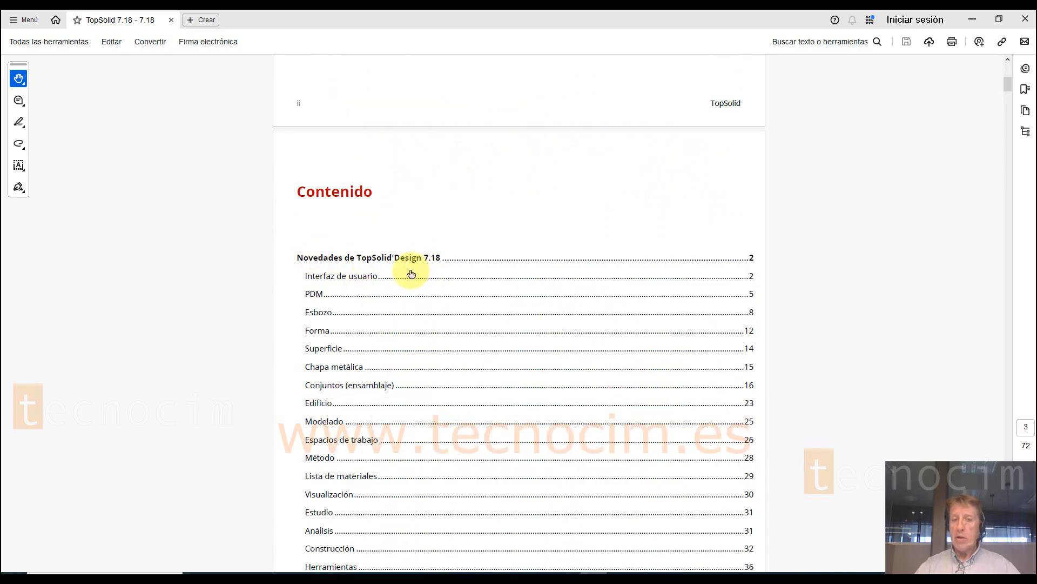
{"action": "scroll", "coordinate": [378, 345], "scroll_direction": "down", "scroll_amount": 4}
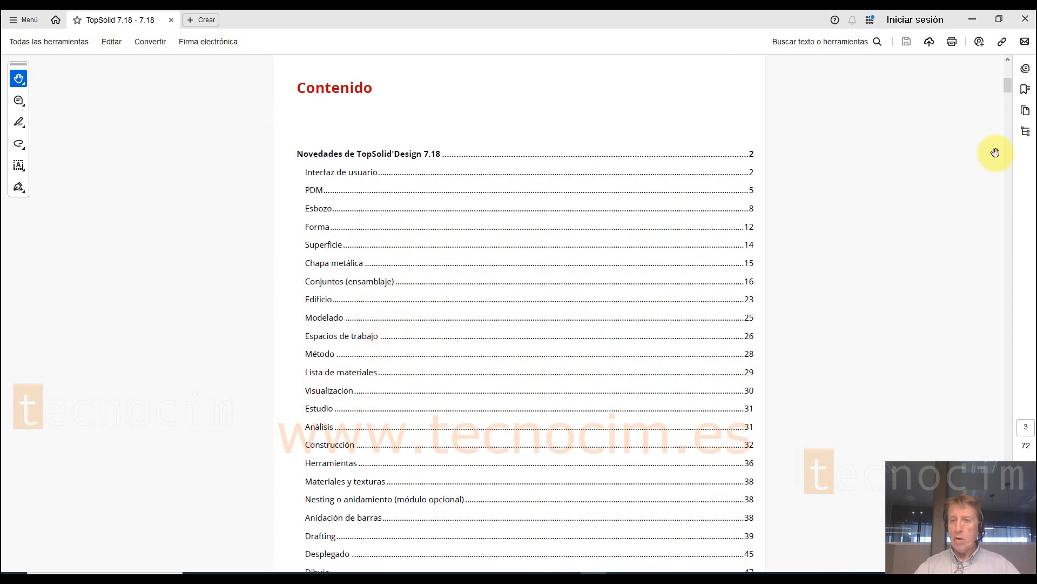
Step: Show the document's bookmarks, go to Copia de cara under Superficie, and browse the following pages
{"action": "left_click", "coordinate": [1025, 89]}
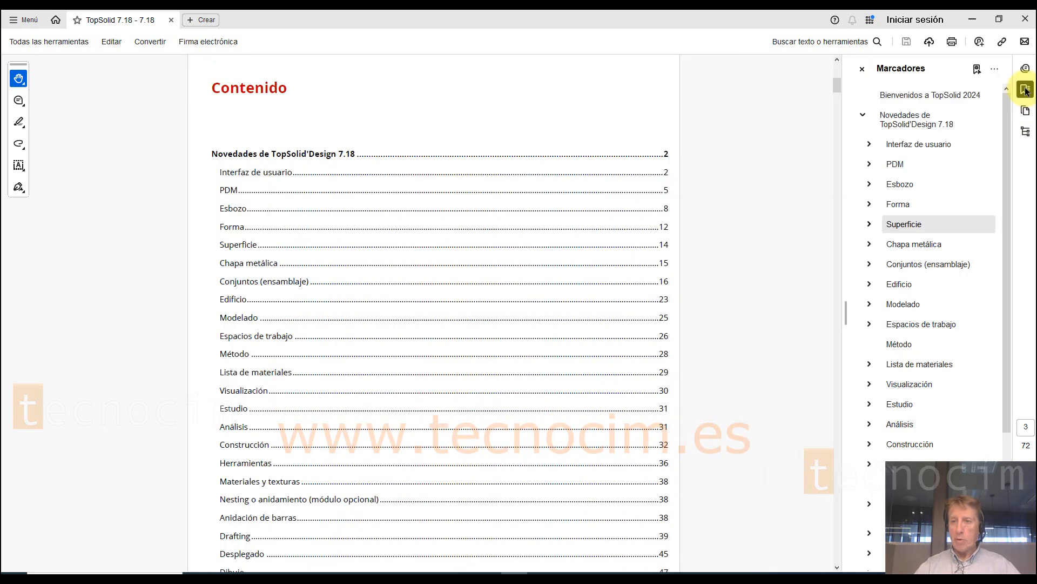
{"action": "left_click", "coordinate": [869, 224]}
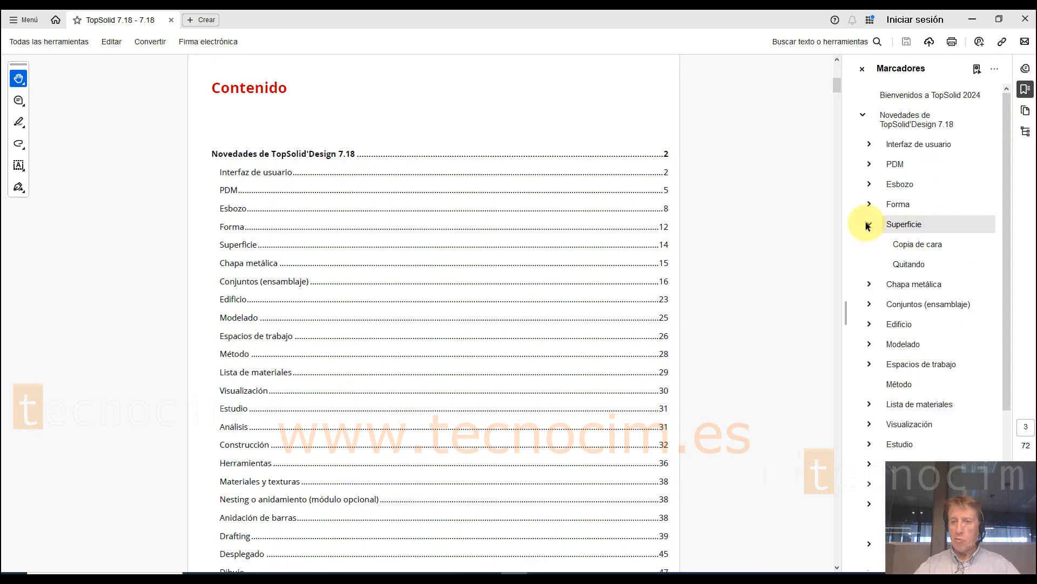
{"action": "left_click", "coordinate": [925, 246]}
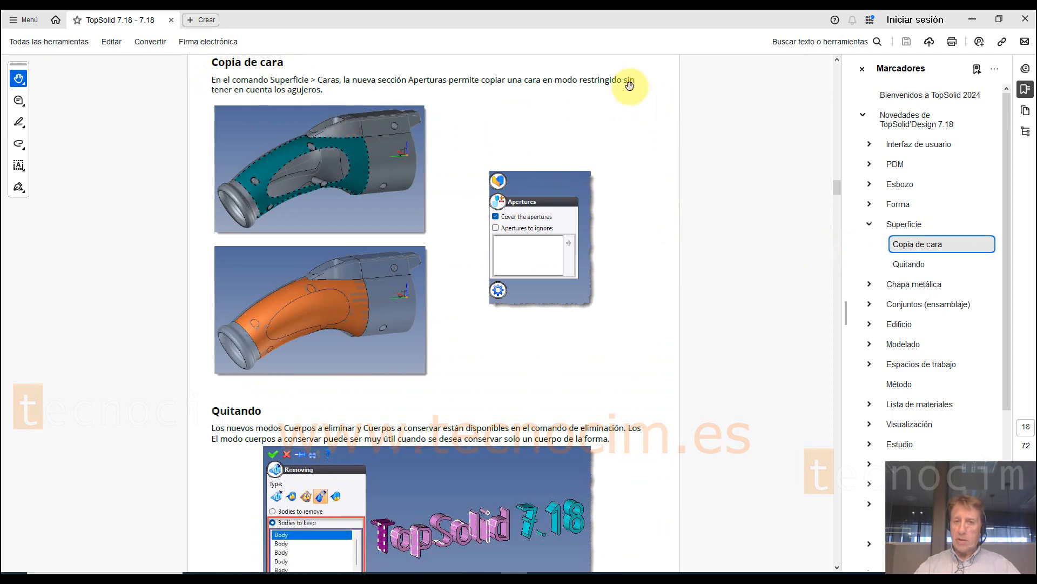
{"action": "scroll", "coordinate": [510, 478], "scroll_direction": "down", "scroll_amount": 10}
{"action": "scroll", "coordinate": [510, 478], "scroll_direction": "down", "scroll_amount": 2}
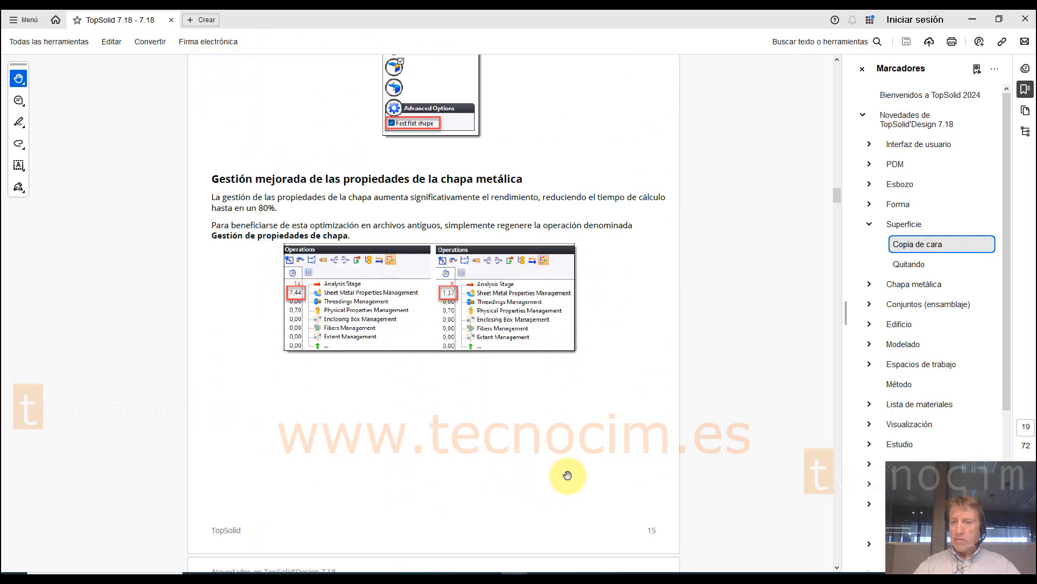
Step: Switch to TopSolid and set the interface theme to TopSolid oscuro in the application options
{"action": "left_click", "coordinate": [975, 20]}
{"action": "left_click", "coordinate": [568, 567]}
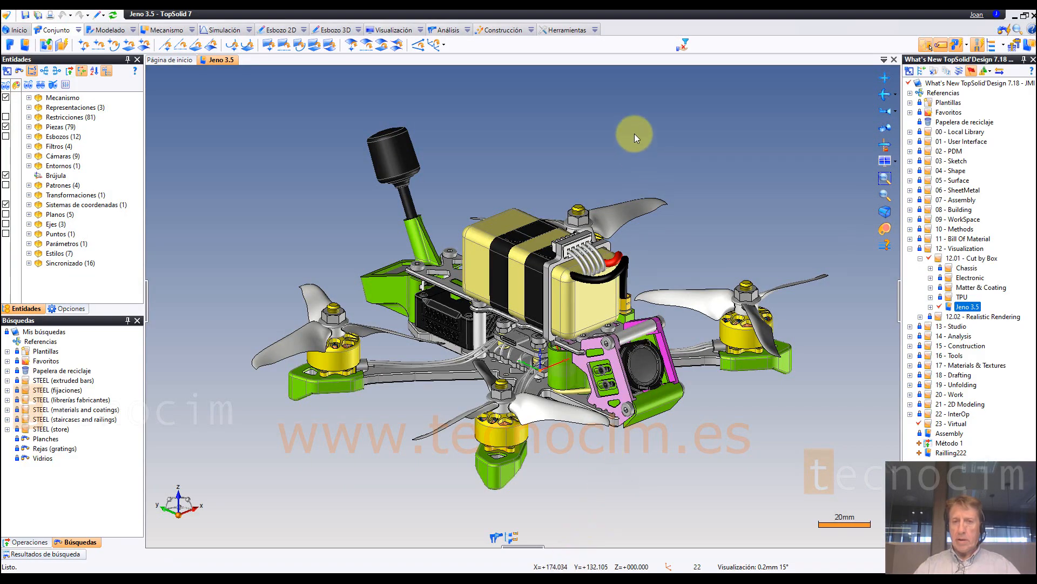
{"action": "left_click", "coordinate": [572, 30]}
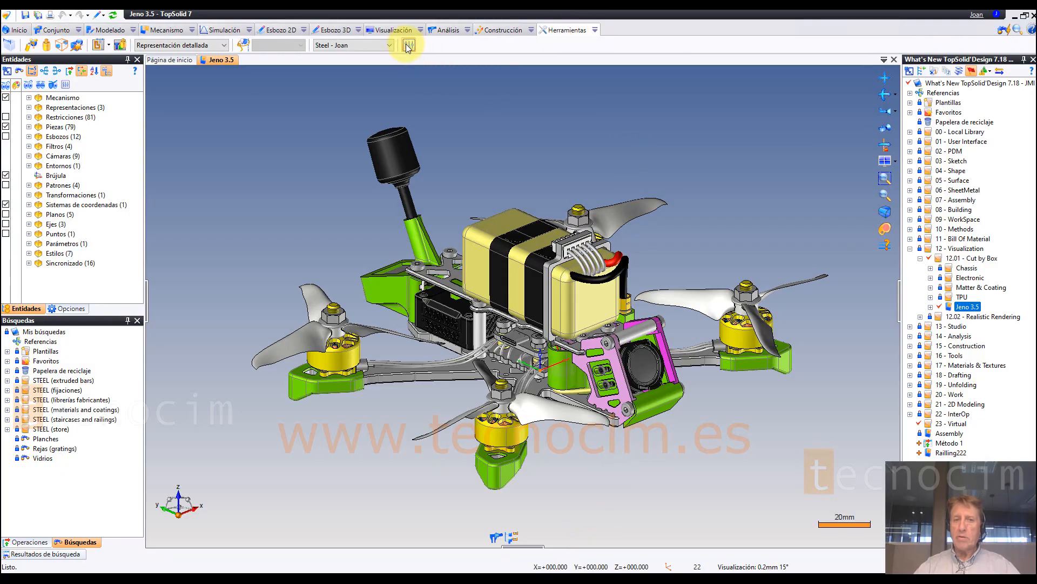
{"action": "left_click", "coordinate": [409, 46]}
{"action": "left_click", "coordinate": [413, 86]}
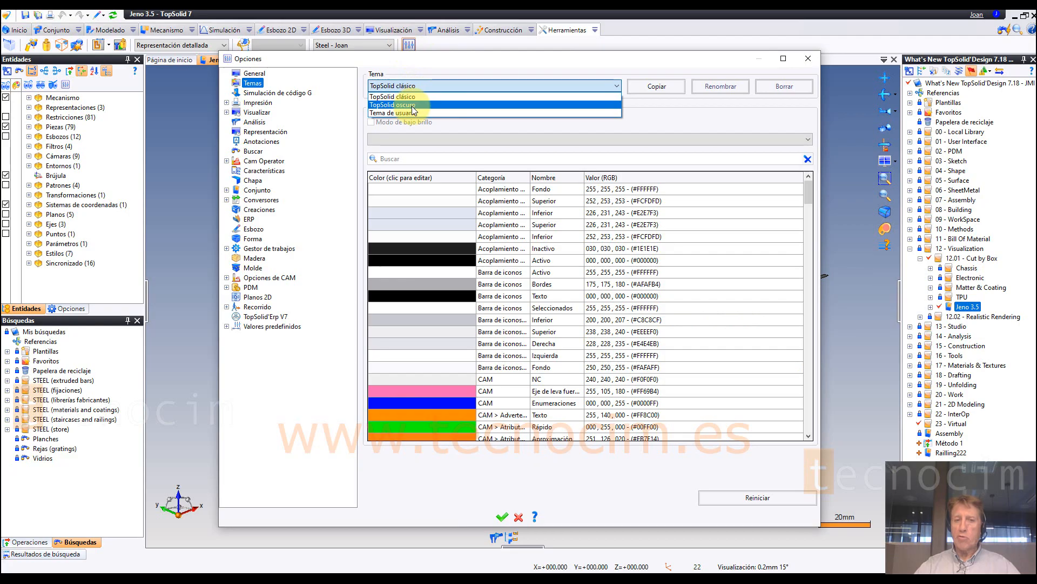
{"action": "left_click", "coordinate": [413, 105]}
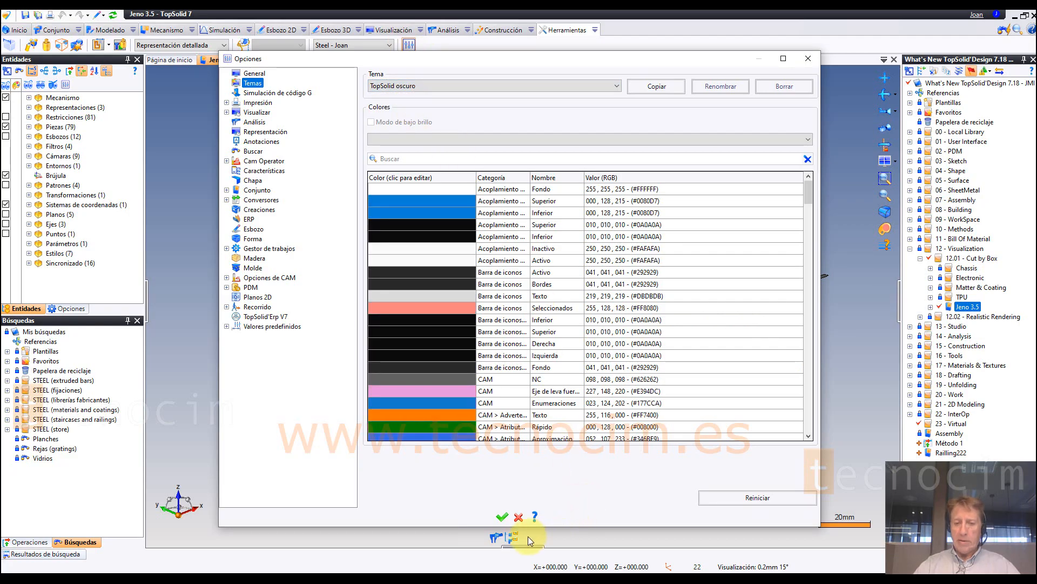
{"action": "left_click", "coordinate": [501, 517]}
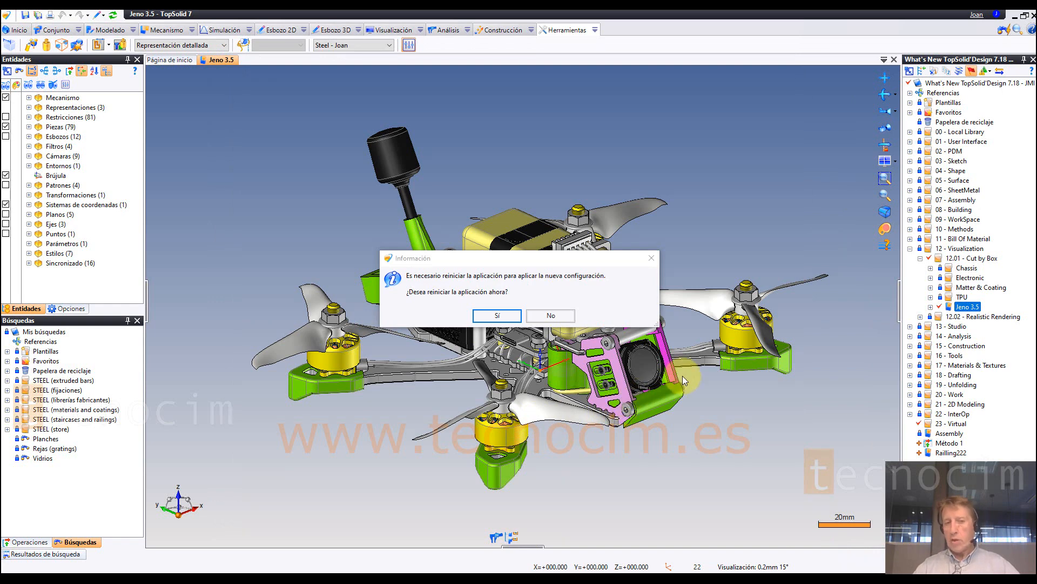
Step: Move the restart message aside and accept restarting the application to apply the new theme
{"action": "left_click_drag", "start_coordinate": [577, 258], "coordinate": [610, 109]}
{"action": "left_click_drag", "start_coordinate": [499, 112], "coordinate": [527, 114]}
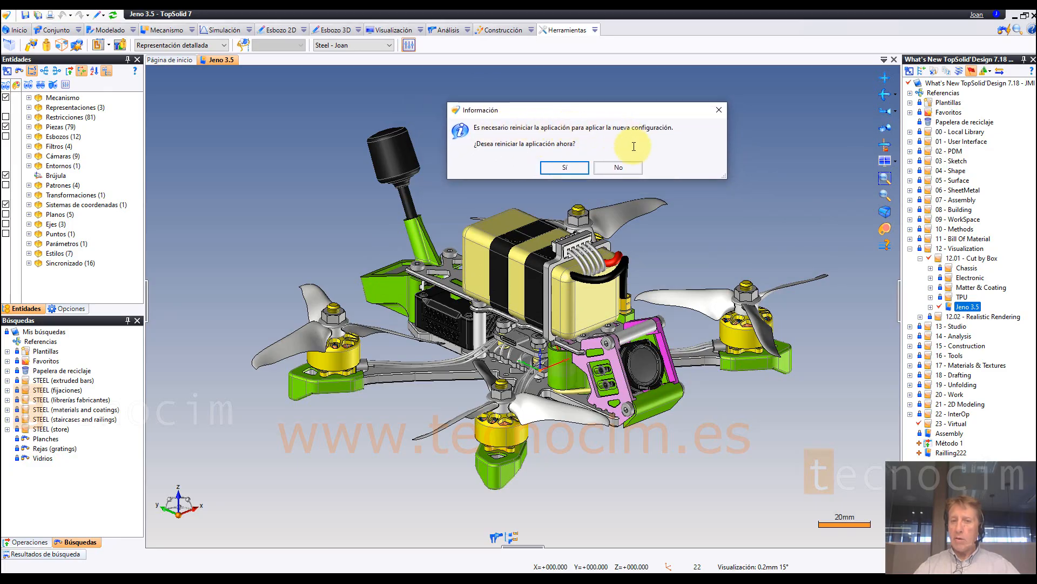
{"action": "left_click", "coordinate": [571, 169]}
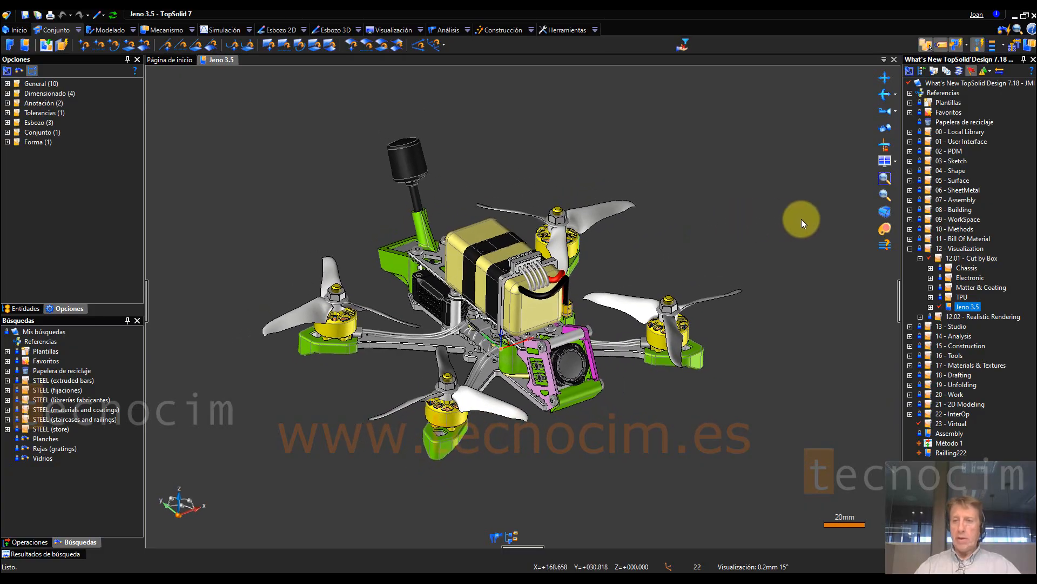
Step: Collapse the 12 - Visualization project folder and start a new 2D drawing from the Jeno 3.5 assembly
{"action": "double_click", "coordinate": [921, 251]}
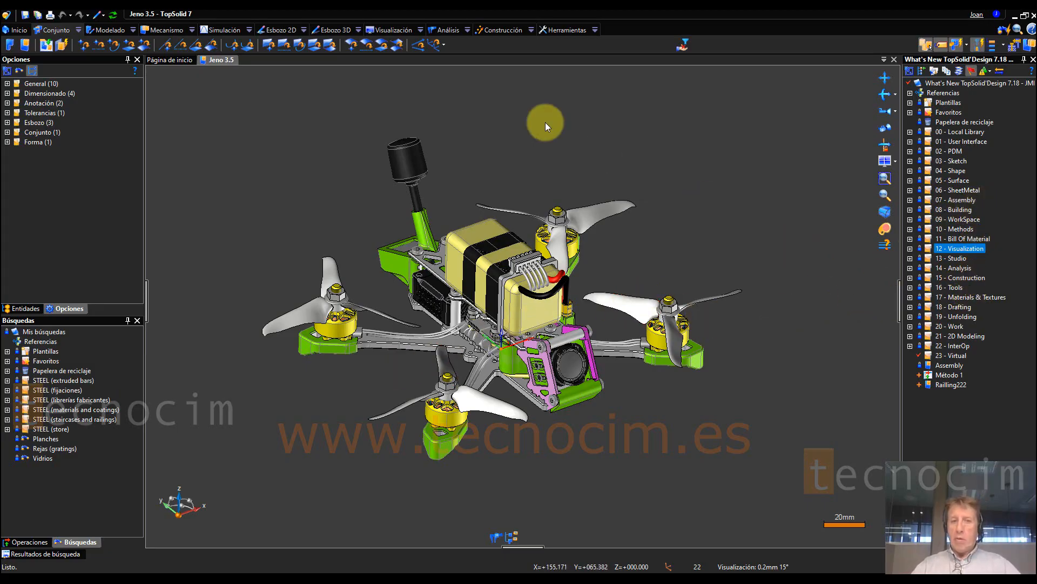
{"action": "right_click", "coordinate": [228, 60]}
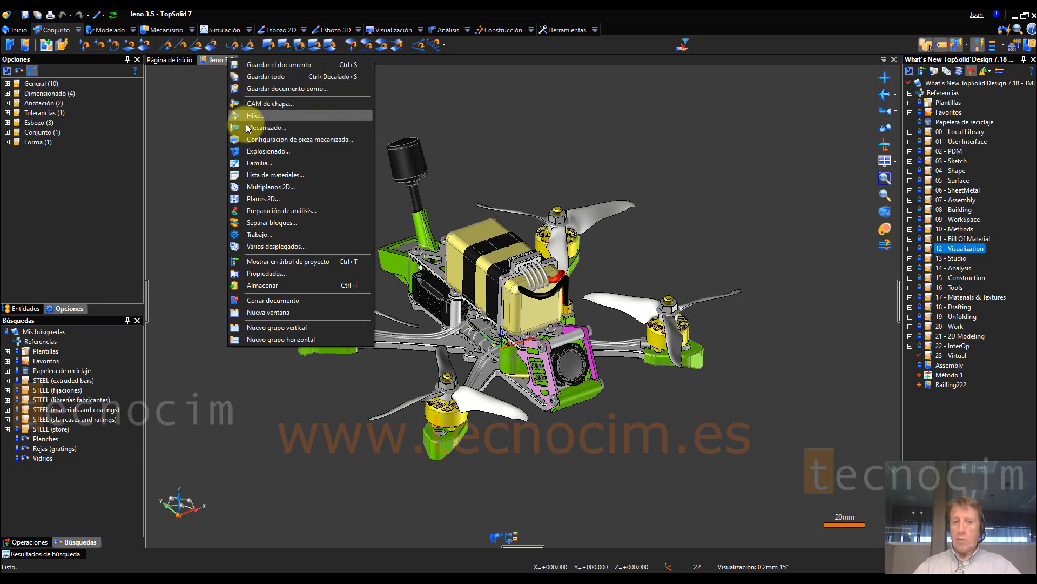
{"action": "left_click", "coordinate": [270, 200]}
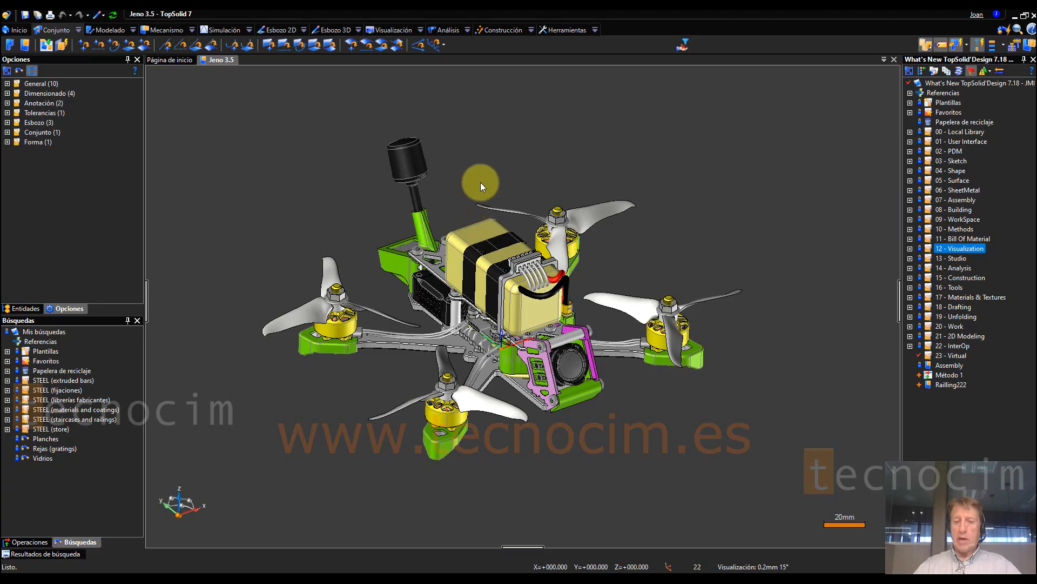
{"action": "mouse_move", "coordinate": [553, 132]}
{"action": "left_mouse_down"}
{"action": "mouse_move", "coordinate": [641, 152]}
{"action": "mouse_move", "coordinate": [523, 111]}
{"action": "mouse_move", "coordinate": [567, 129]}
{"action": "left_mouse_up"}
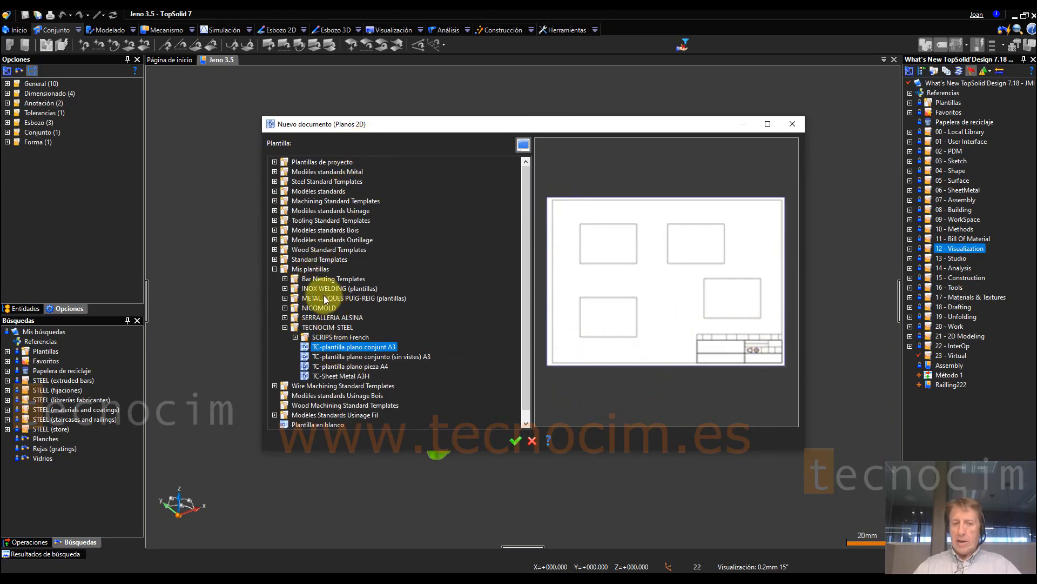
Step: Collapse the Mis plantillas group and preview the Assembly A3 ISO Landscape template from Standard Templates
{"action": "left_click", "coordinate": [275, 269]}
{"action": "left_click", "coordinate": [323, 317]}
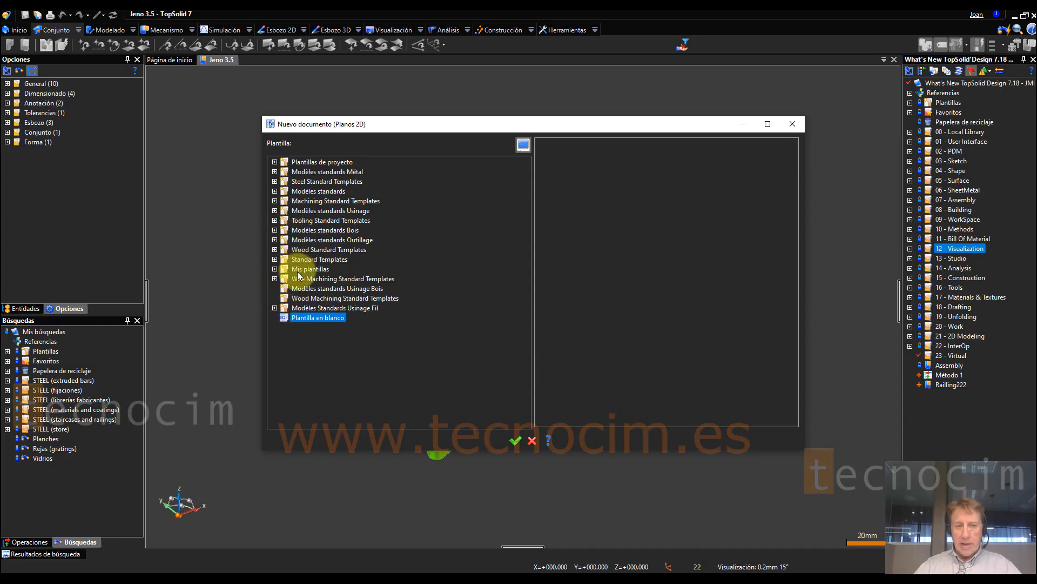
{"action": "left_click", "coordinate": [275, 259]}
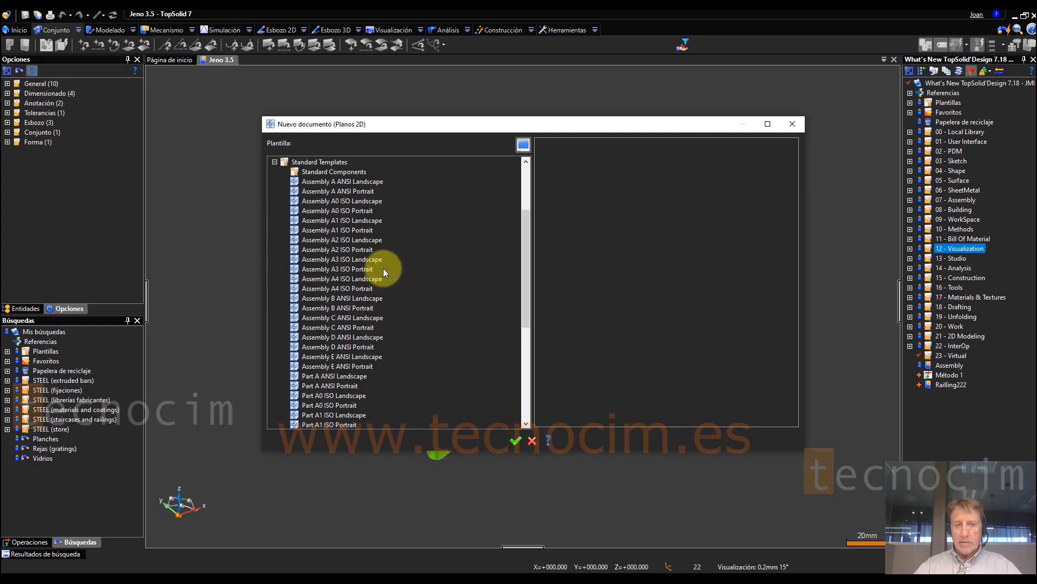
{"action": "left_click", "coordinate": [361, 260]}
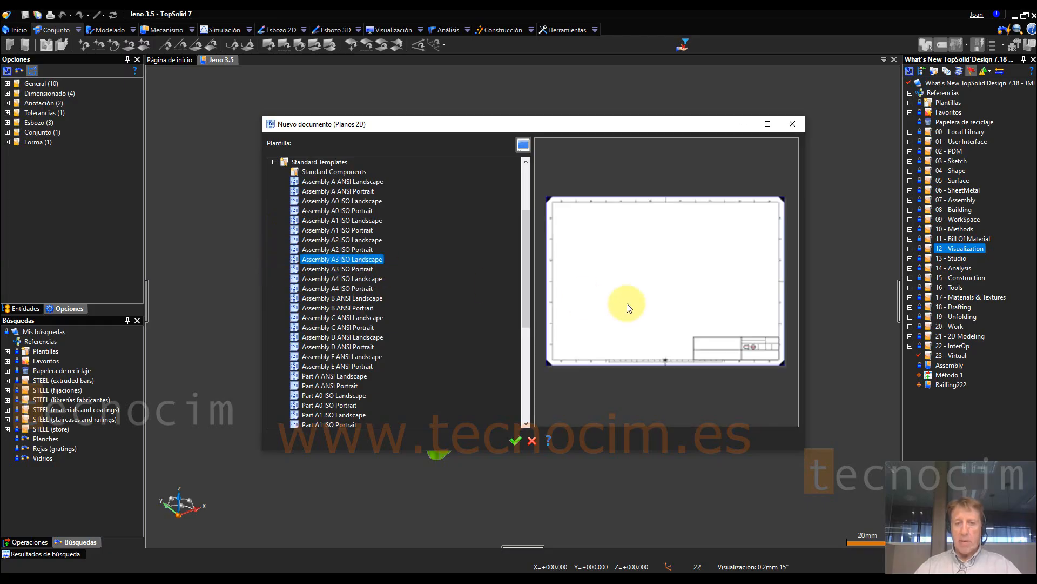
Step: Examine the title block and overall sheet layout in the template preview, and collapse the Standard Templates group
{"action": "scroll", "coordinate": [754, 352], "scroll_direction": "up", "scroll_amount": 2}
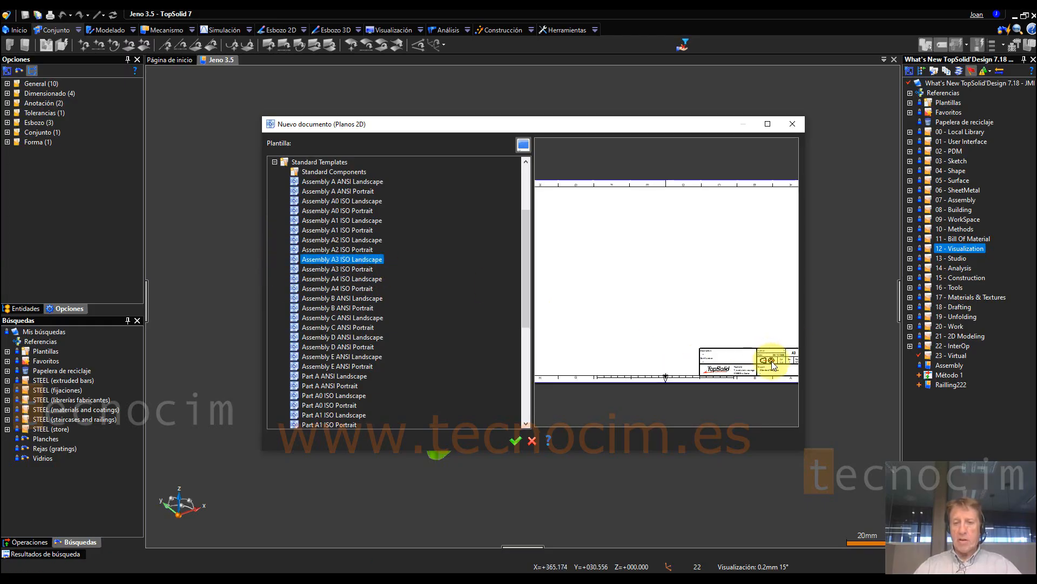
{"action": "scroll", "coordinate": [772, 361], "scroll_direction": "up", "scroll_amount": 1}
{"action": "scroll", "coordinate": [665, 338], "scroll_direction": "up", "scroll_amount": 3}
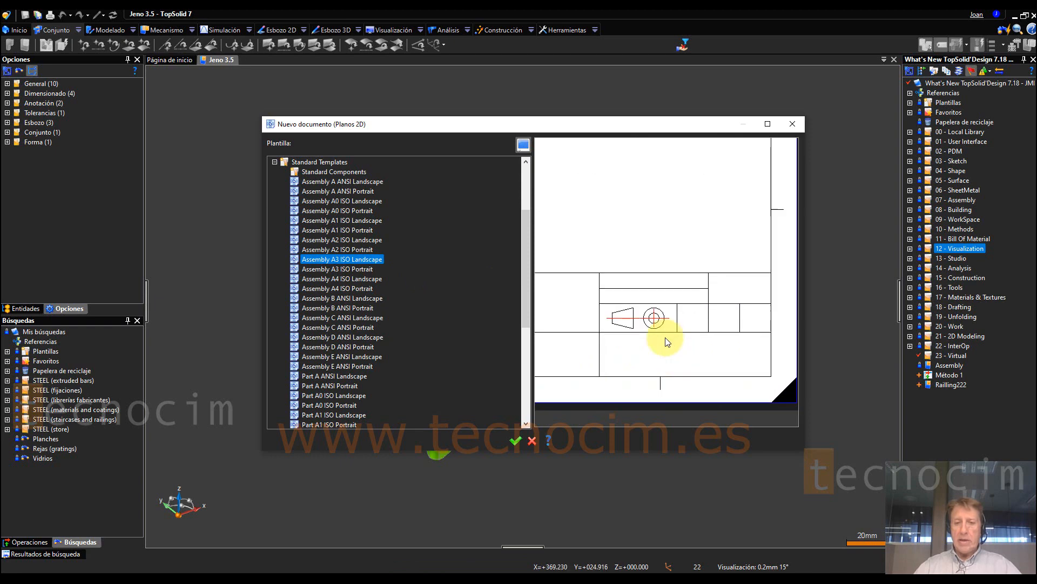
{"action": "middle_click_drag", "start_coordinate": [625, 356], "coordinate": [664, 347]}
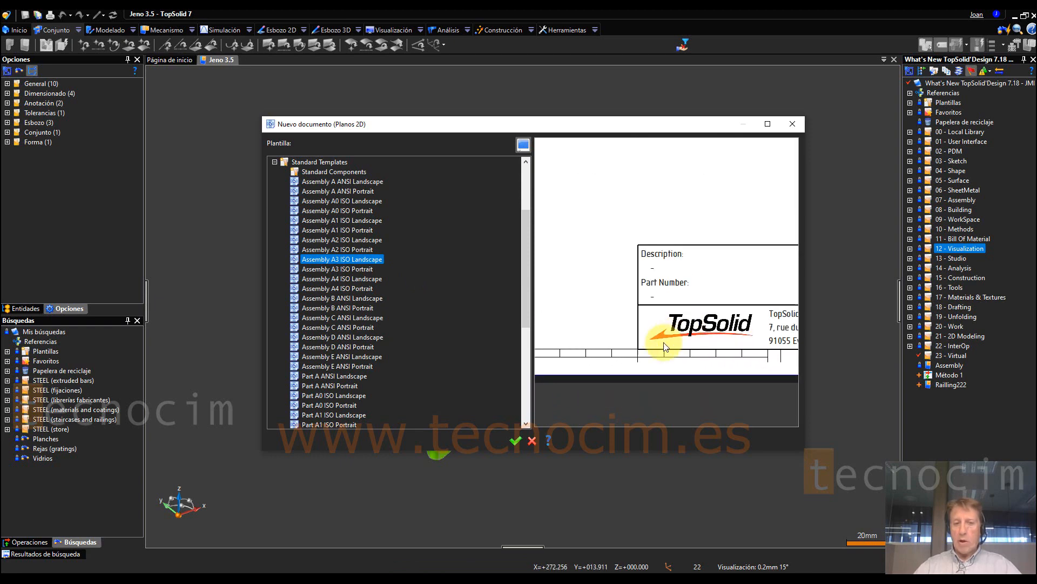
{"action": "scroll", "coordinate": [663, 320], "scroll_direction": "down", "scroll_amount": 5}
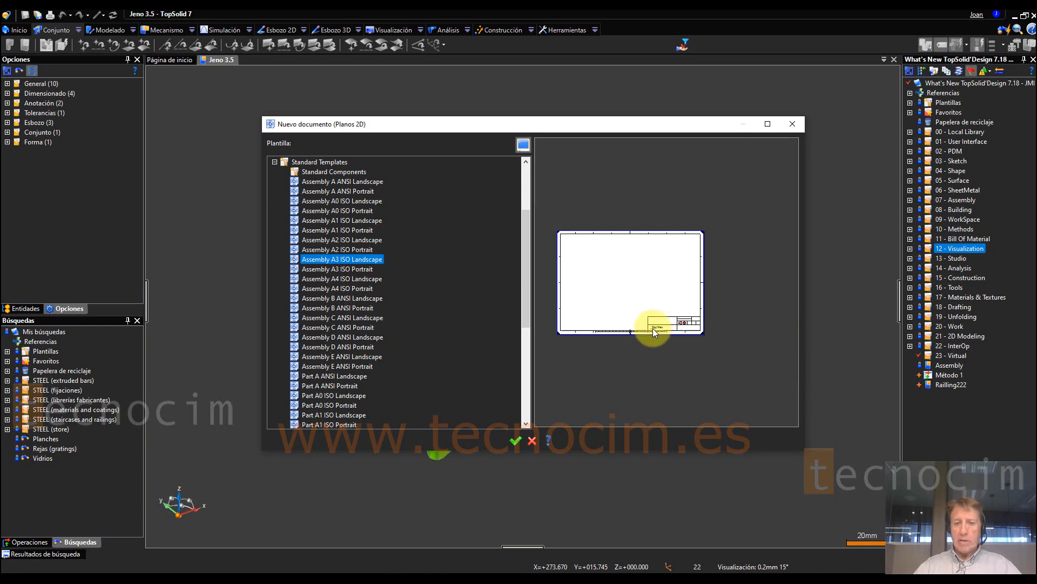
{"action": "middle_click_drag", "start_coordinate": [655, 326], "coordinate": [687, 303]}
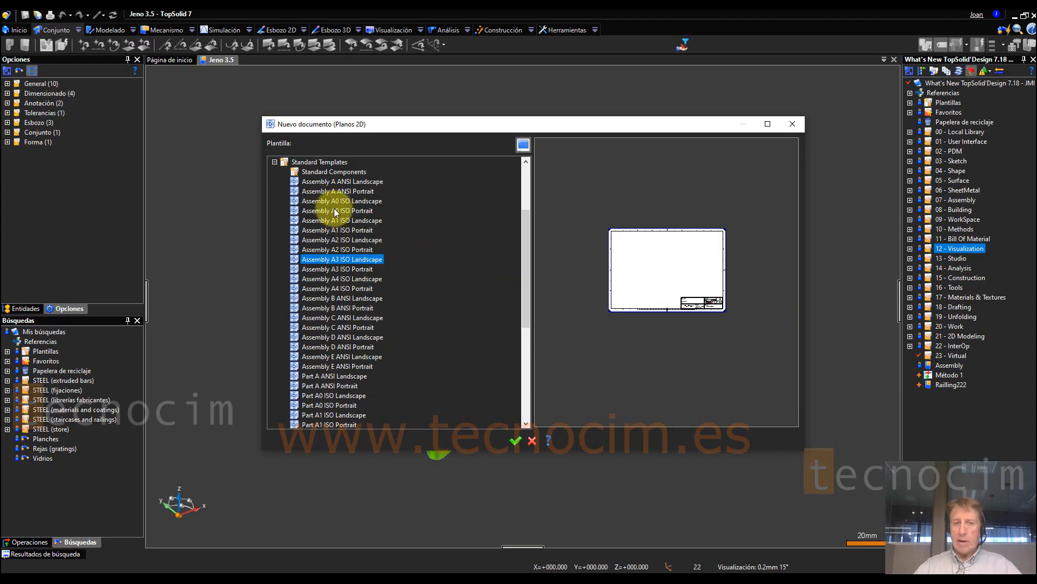
{"action": "left_click", "coordinate": [274, 162]}
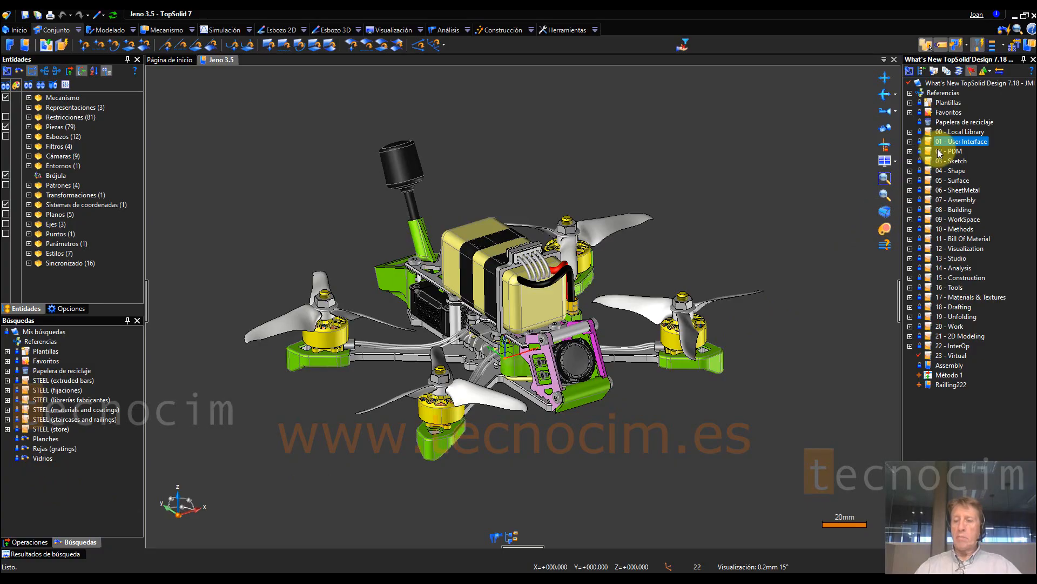
Step: Open the Coordinate display document from 01.01 - Coordinate display in the 01 - User Interface project folder
{"action": "left_click", "coordinate": [910, 142]}
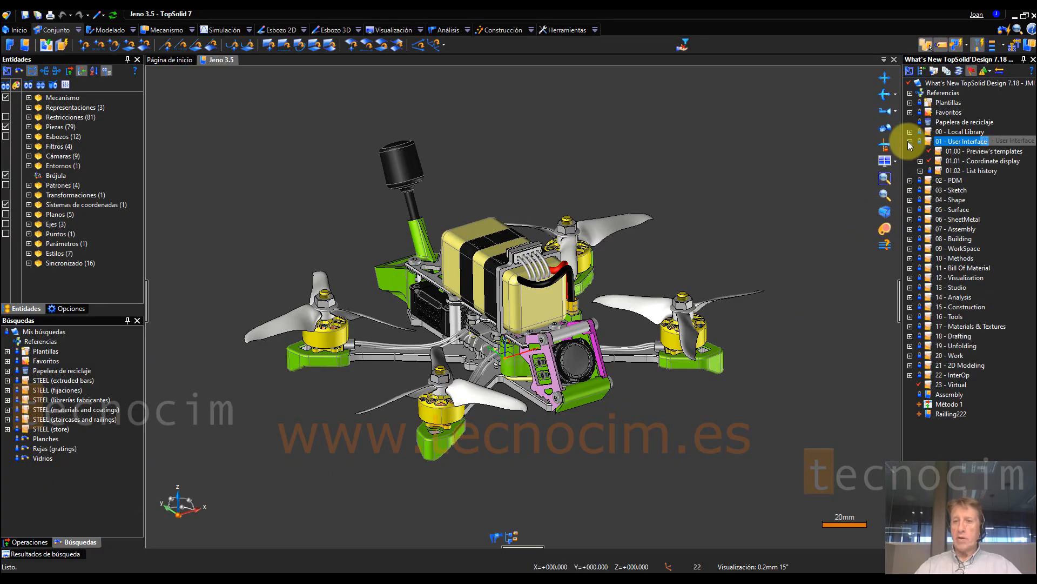
{"action": "left_click", "coordinate": [920, 161]}
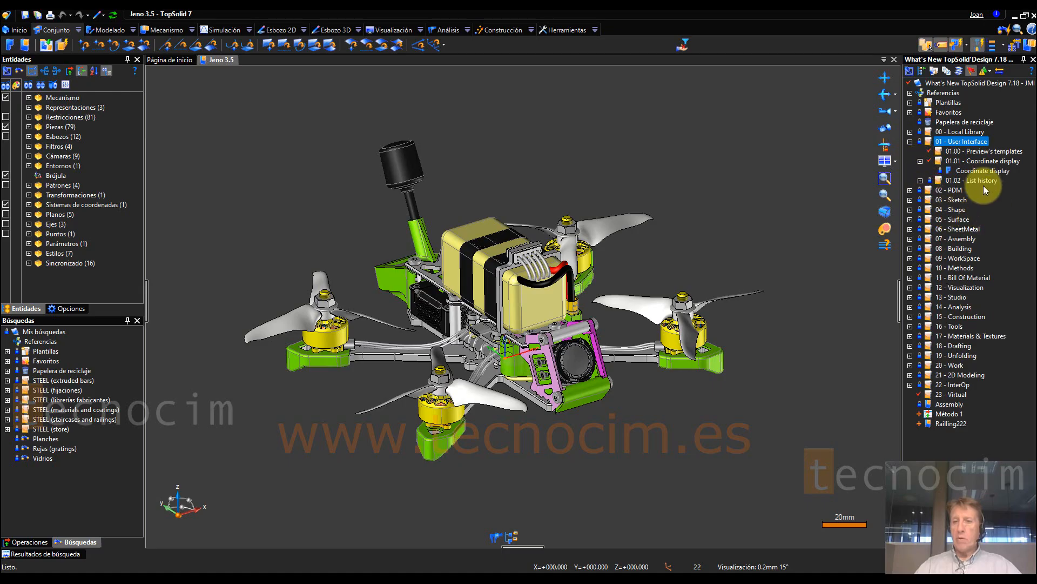
{"action": "double_click", "coordinate": [981, 173]}
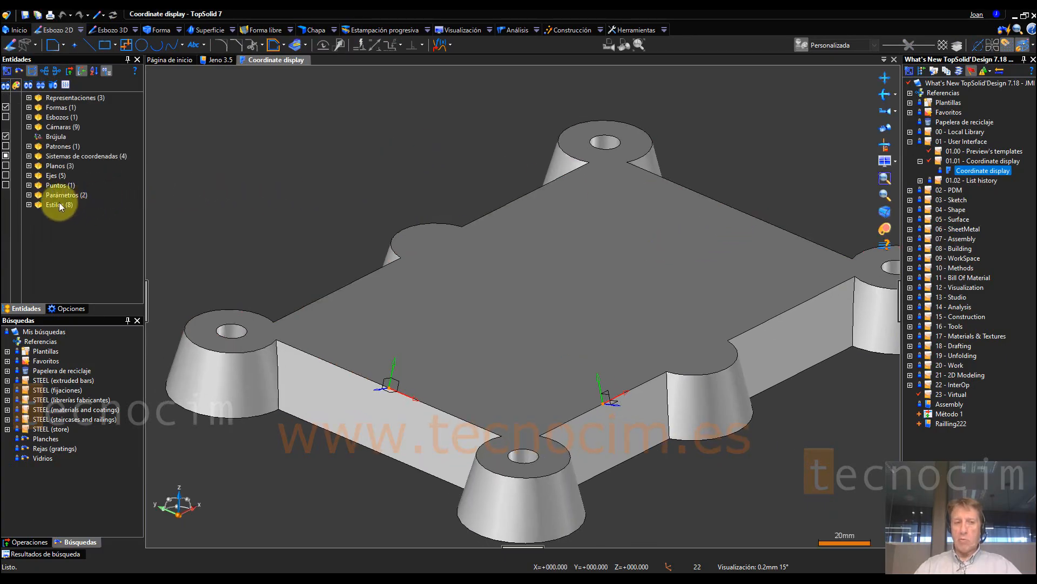
Step: Expand the Sistemas de coordenadas group, highlight Frame 3 and Frame 2 in the model, and show the absolute coordinate system
{"action": "left_click", "coordinate": [29, 156]}
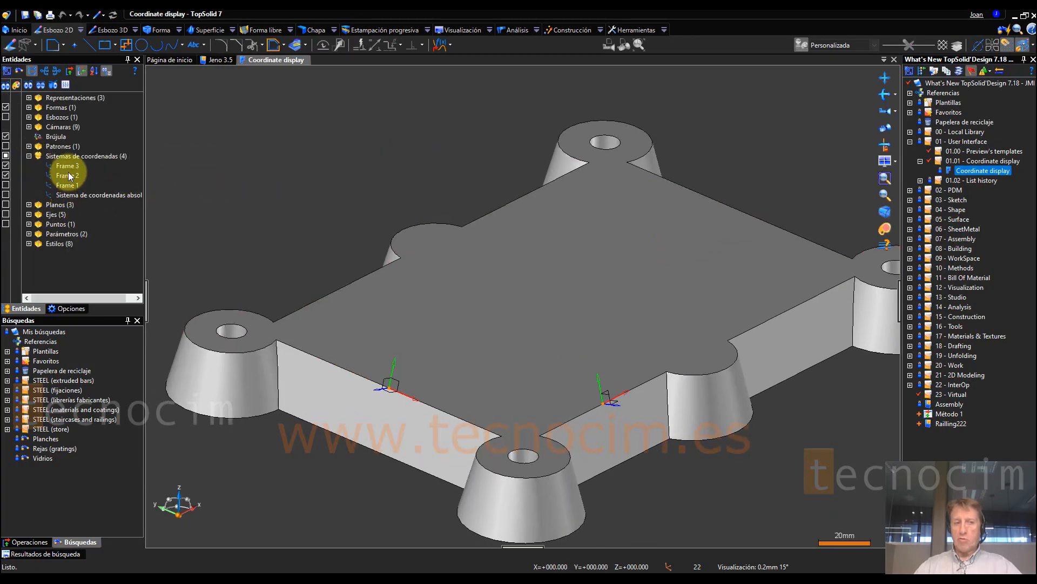
{"action": "left_click", "coordinate": [71, 167]}
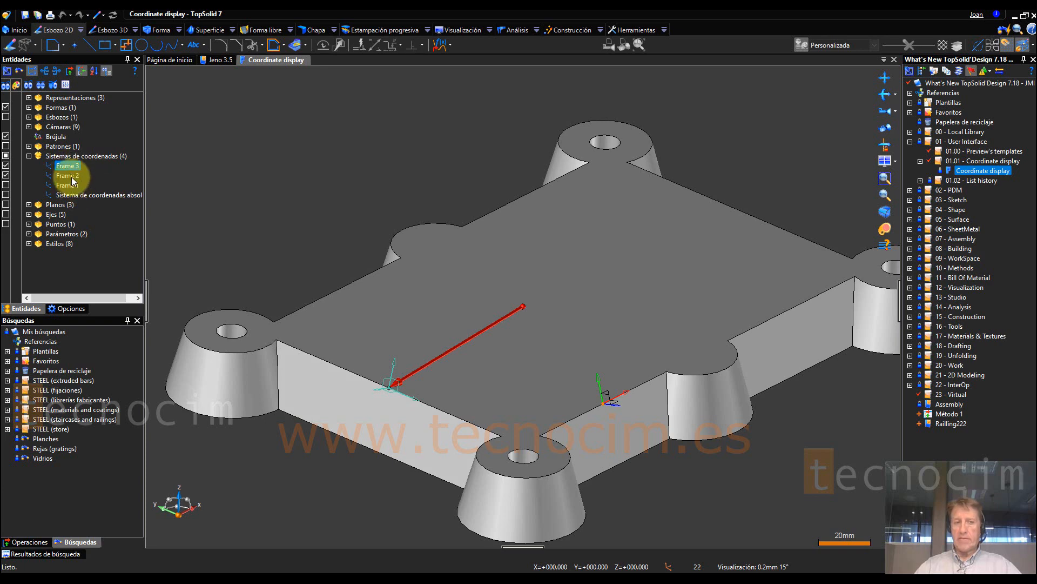
{"action": "left_click", "coordinate": [73, 176]}
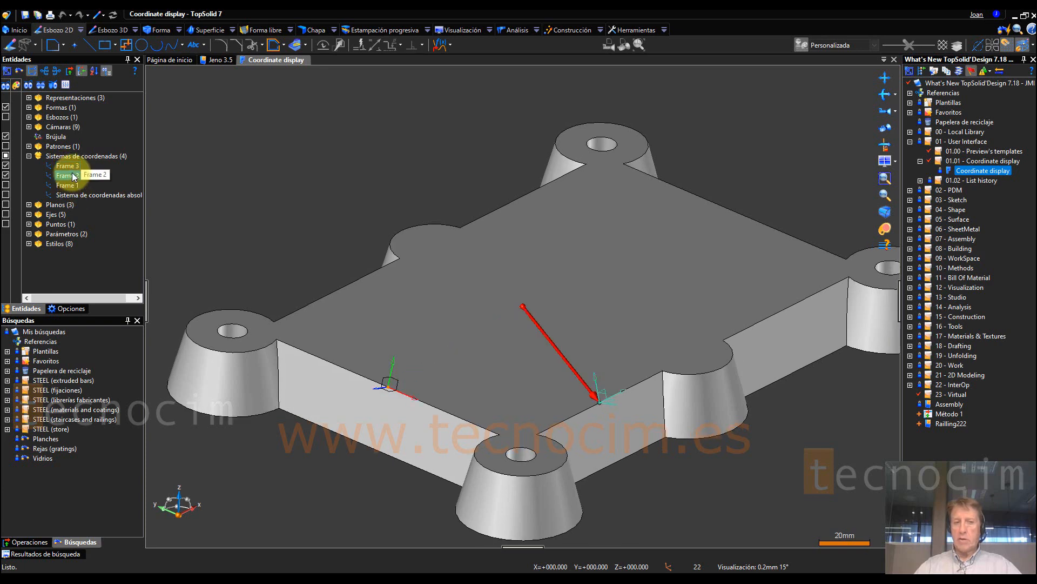
{"action": "left_click", "coordinate": [6, 196]}
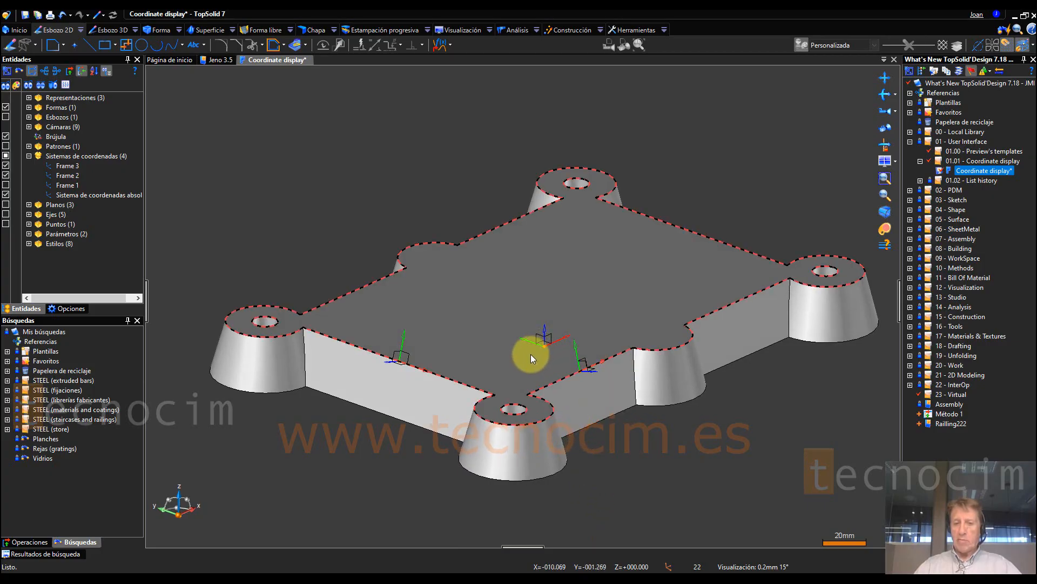
Step: Choose Frame 2 as the additional coordinate system whose coordinates are displayed in the status bar
{"action": "left_click", "coordinate": [670, 567]}
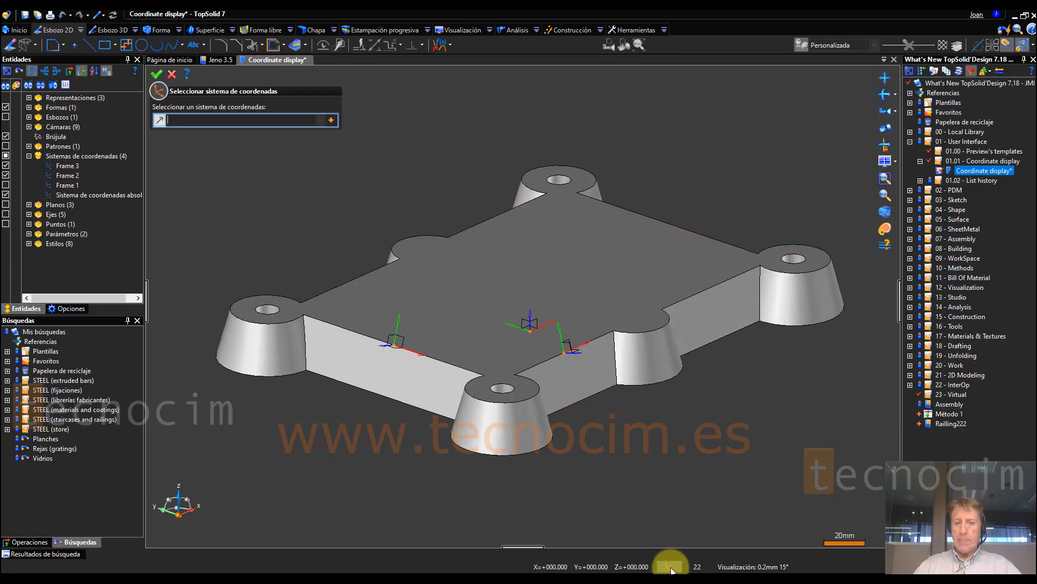
{"action": "left_click", "coordinate": [322, 121]}
{"action": "left_click", "coordinate": [322, 121]}
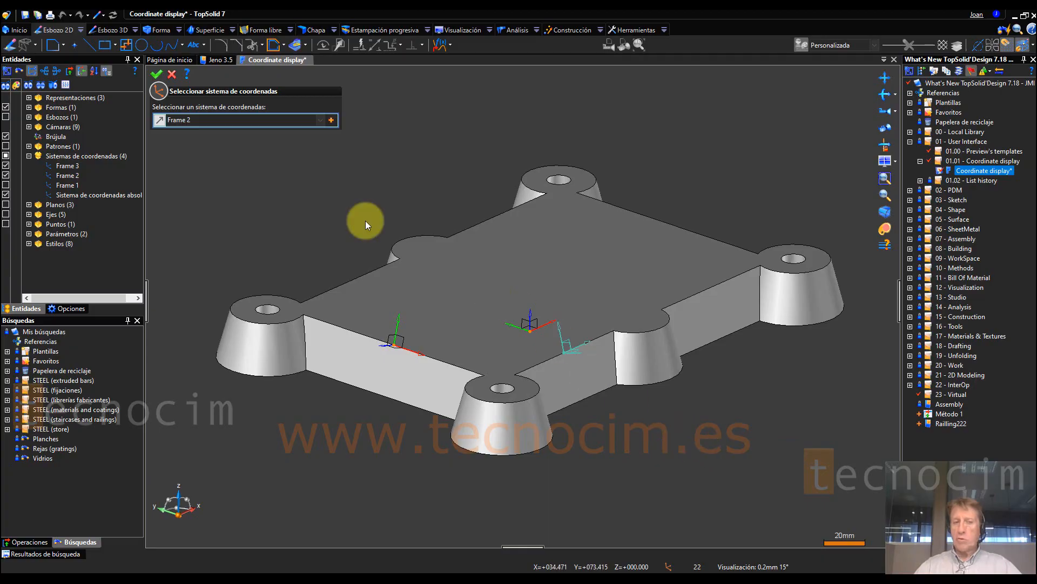
{"action": "left_click", "coordinate": [157, 73]}
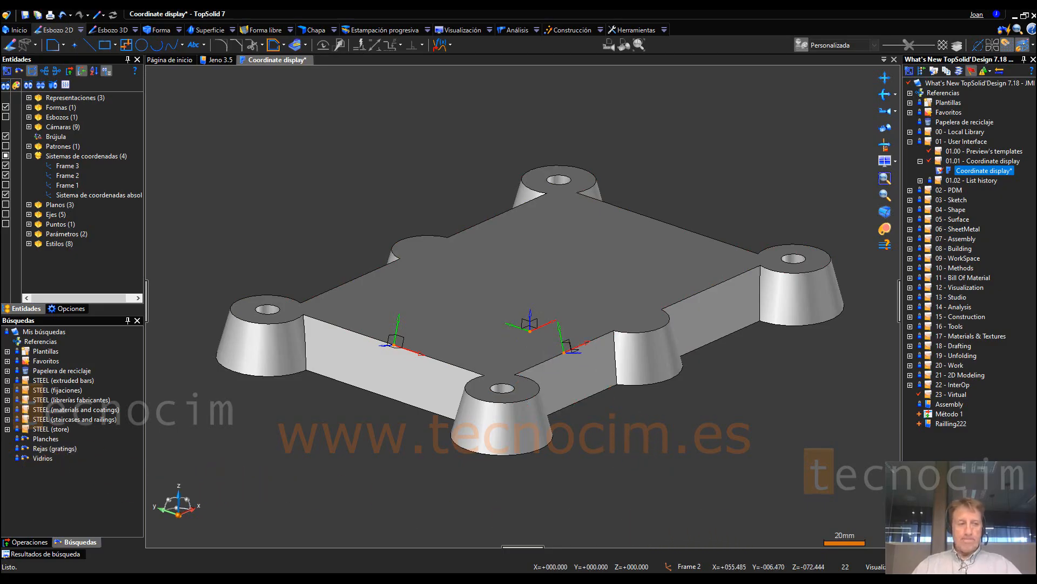
Step: Expand the 01.02 - List history project folder and open its Assembly document
{"action": "left_click", "coordinate": [965, 184]}
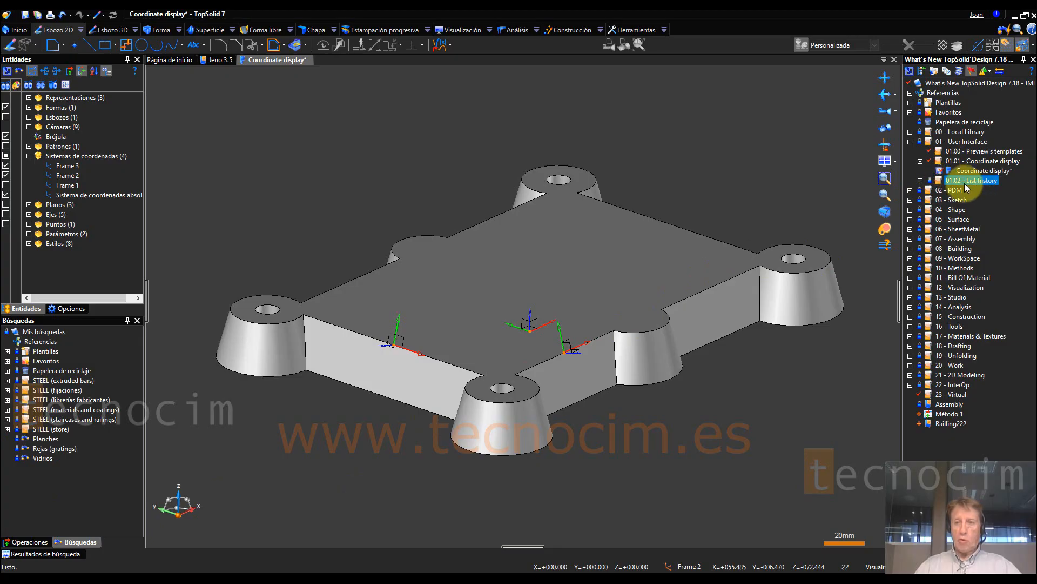
{"action": "left_click", "coordinate": [920, 181]}
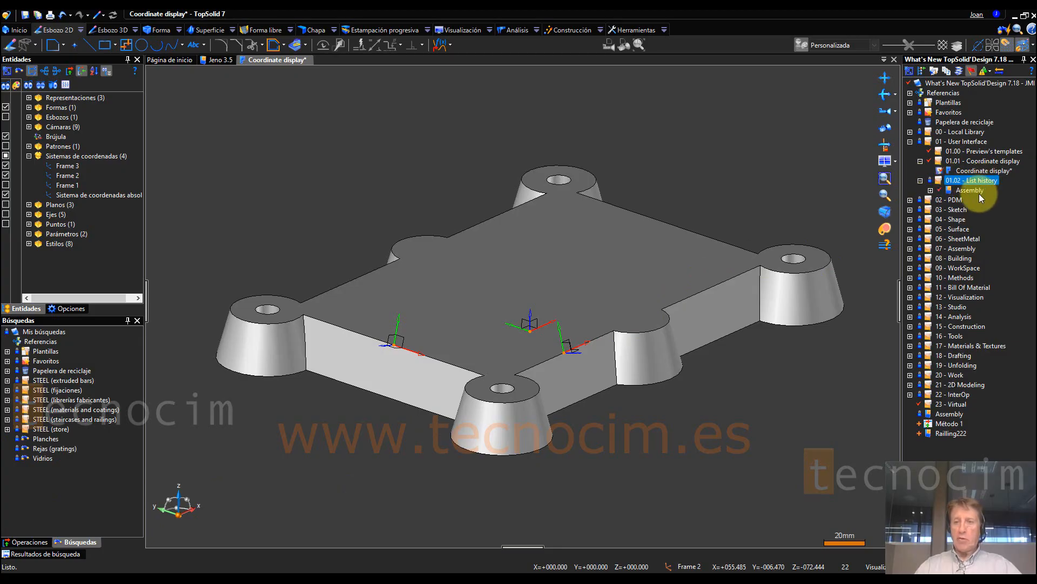
{"action": "left_click", "coordinate": [974, 191]}
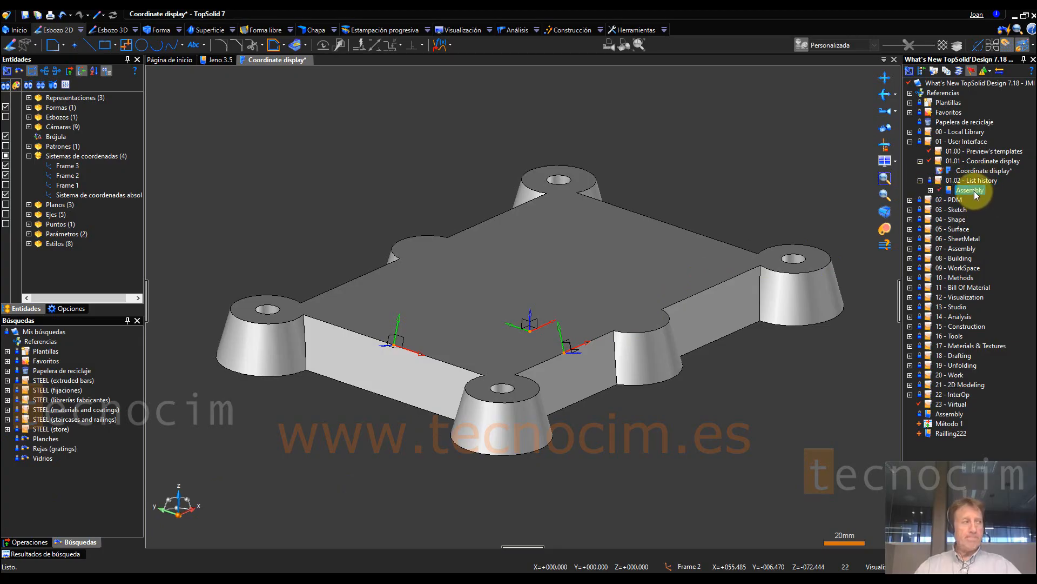
{"action": "double_click", "coordinate": [975, 193]}
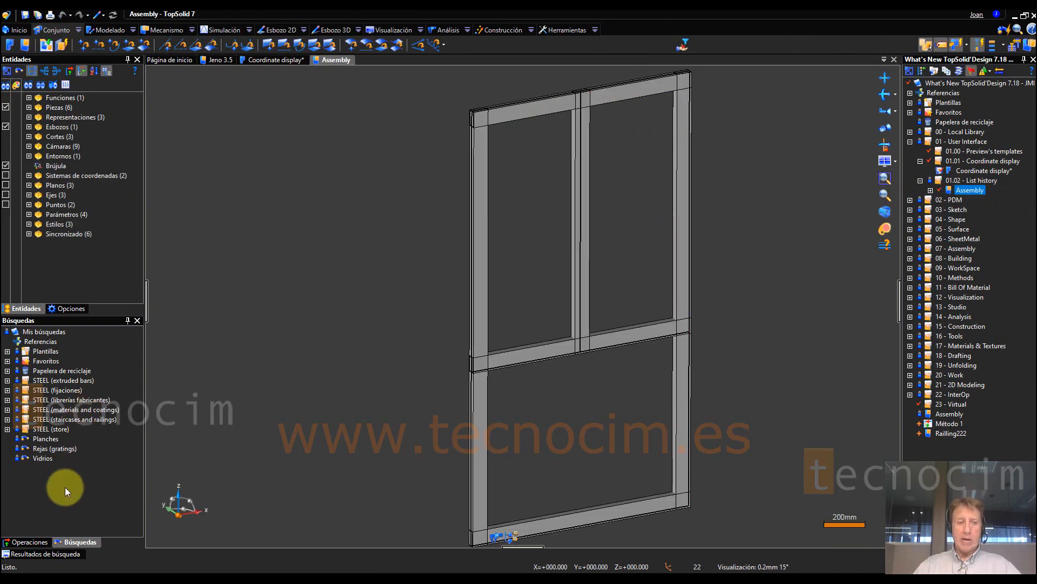
Step: Show the assembly's operations list, adjust its width to read the profile names, and highlight Extruded Bar 1 and Extruded Bar 2
{"action": "left_click", "coordinate": [27, 542]}
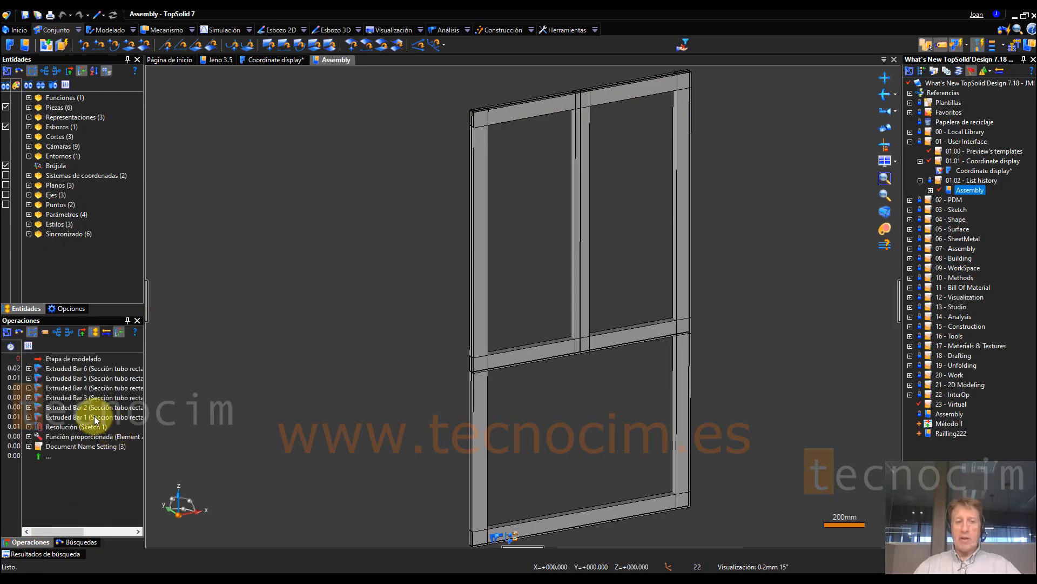
{"action": "left_click", "coordinate": [96, 417]}
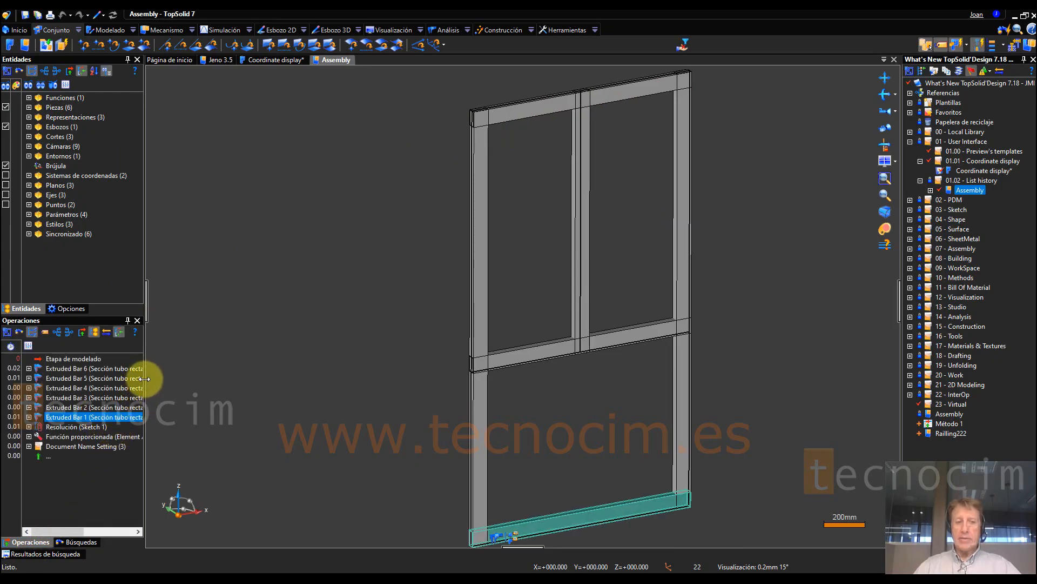
{"action": "left_click_drag", "start_coordinate": [145, 378], "coordinate": [227, 381]}
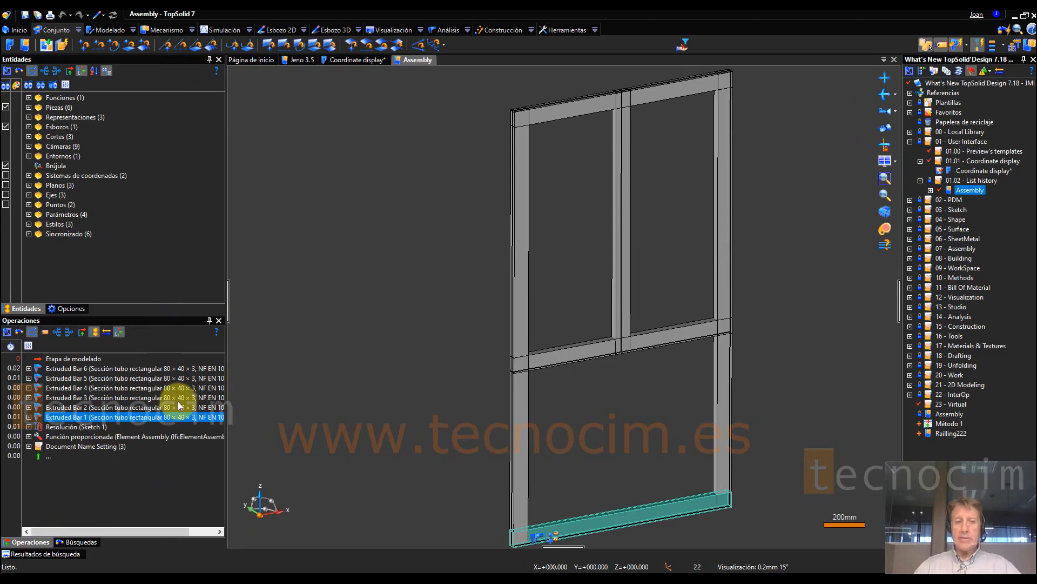
{"action": "left_click", "coordinate": [180, 407]}
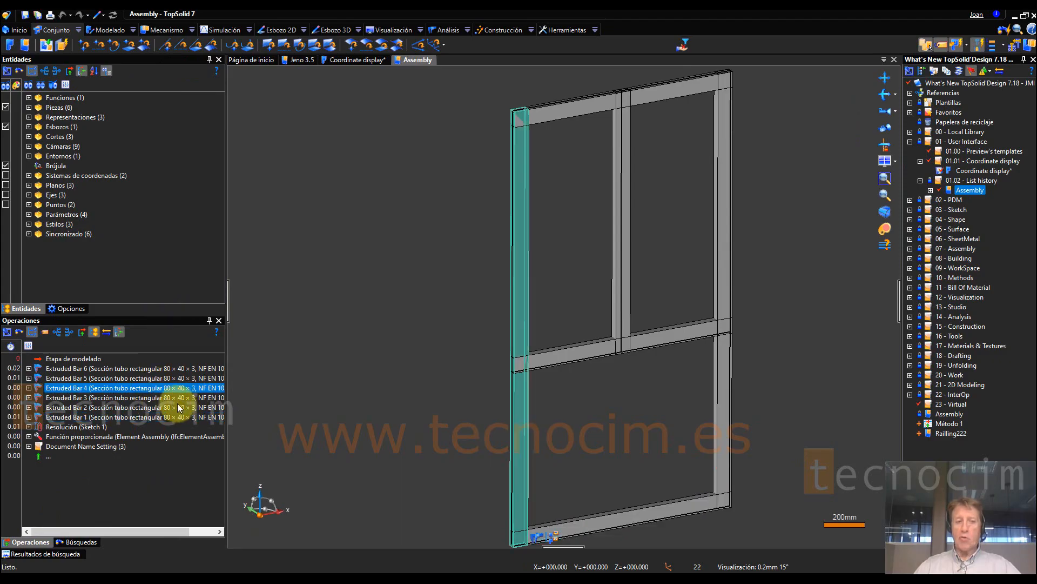
{"action": "left_click", "coordinate": [386, 238]}
{"action": "left_click_drag", "start_coordinate": [224, 245], "coordinate": [215, 229]}
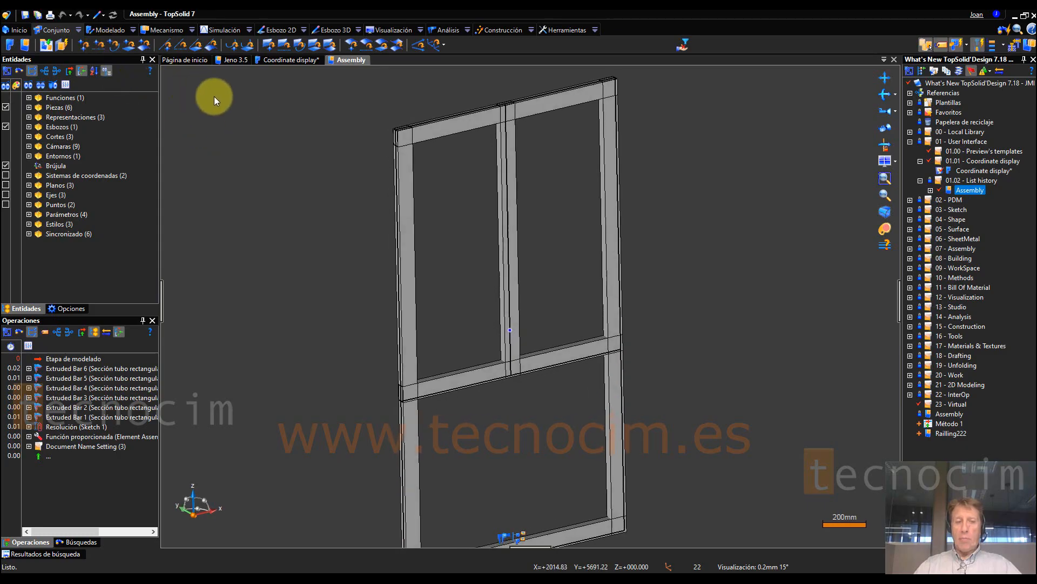
Step: Start an extruded bar and examine the recently used profiles at the start of the Familia list, closing it without choosing one
{"action": "left_click", "coordinate": [113, 30]}
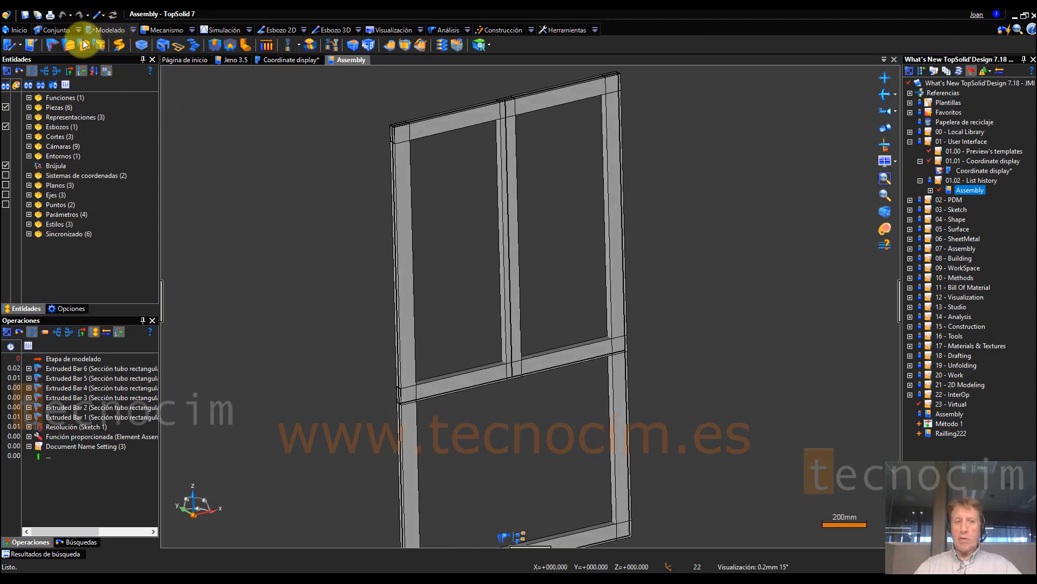
{"action": "left_click", "coordinate": [57, 47]}
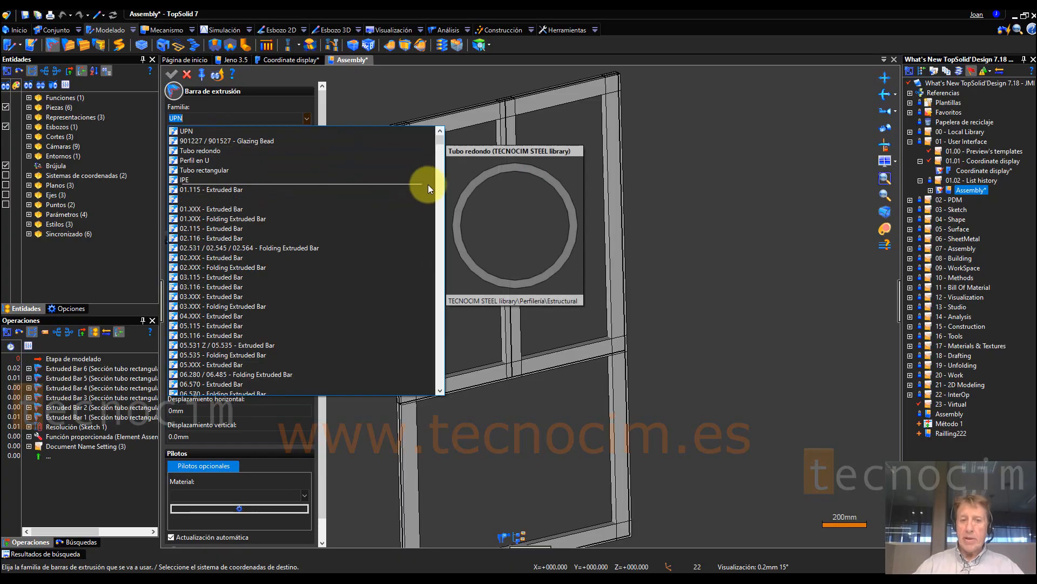
{"action": "mouse_move", "coordinate": [442, 138]}
{"action": "left_mouse_down"}
{"action": "mouse_move", "coordinate": [439, 287]}
{"action": "mouse_move", "coordinate": [441, 134]}
{"action": "left_mouse_up"}
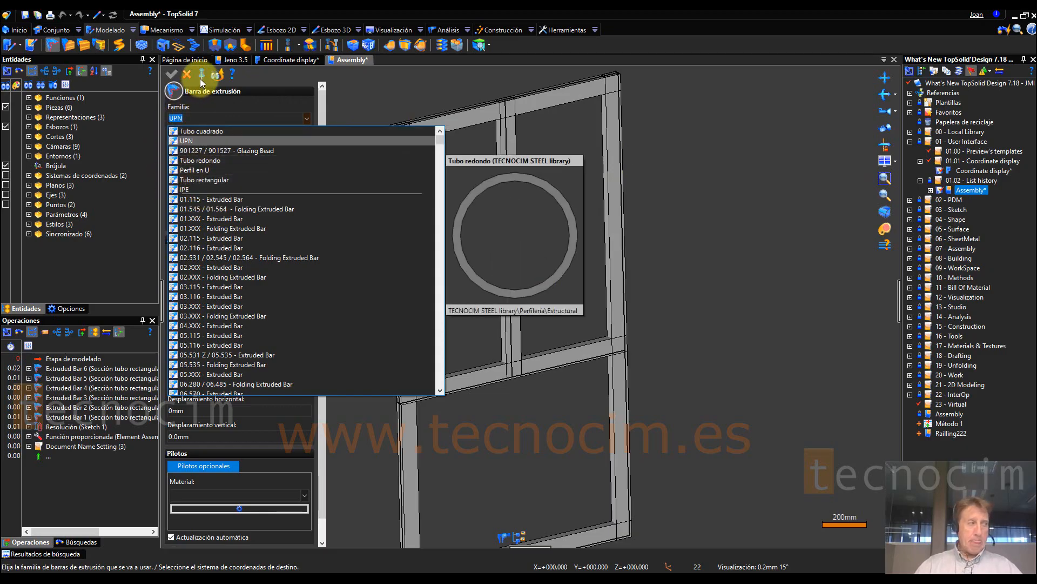
{"action": "left_click", "coordinate": [187, 73]}
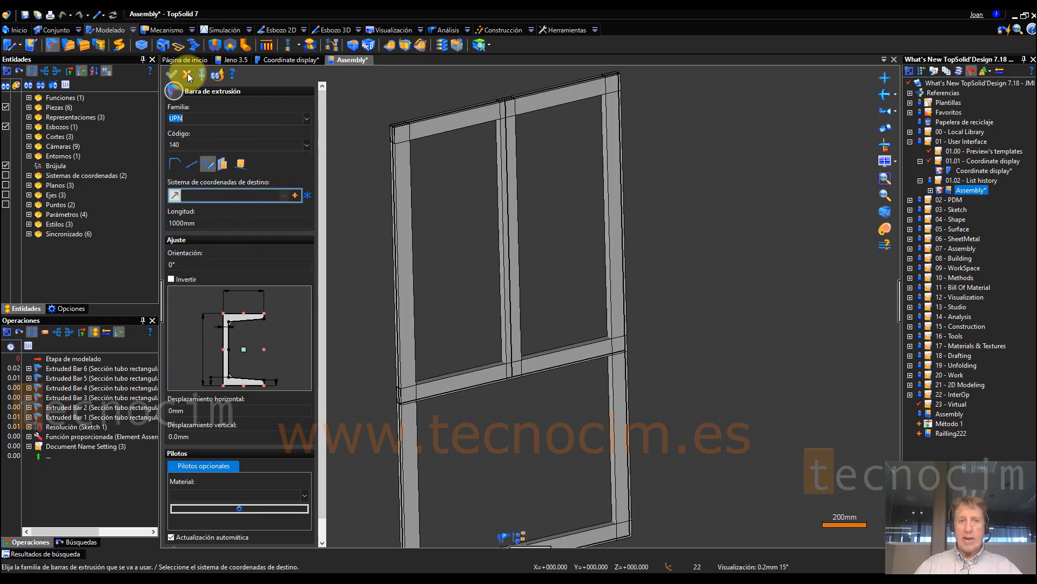
Step: Set the number of frequently used documents to show to 8 in the General options and accept the change
{"action": "left_click", "coordinate": [566, 29]}
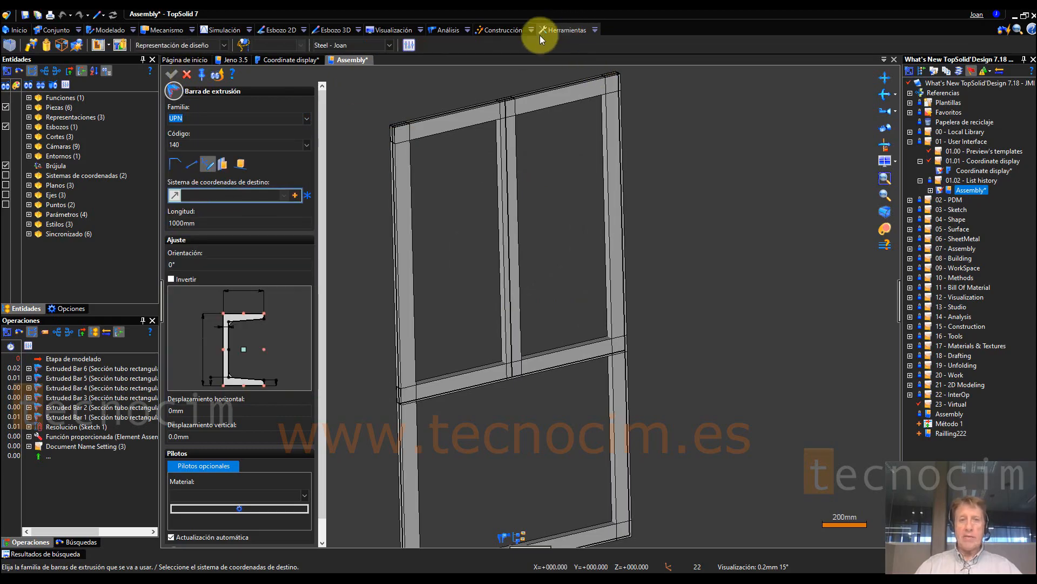
{"action": "left_click", "coordinate": [408, 45]}
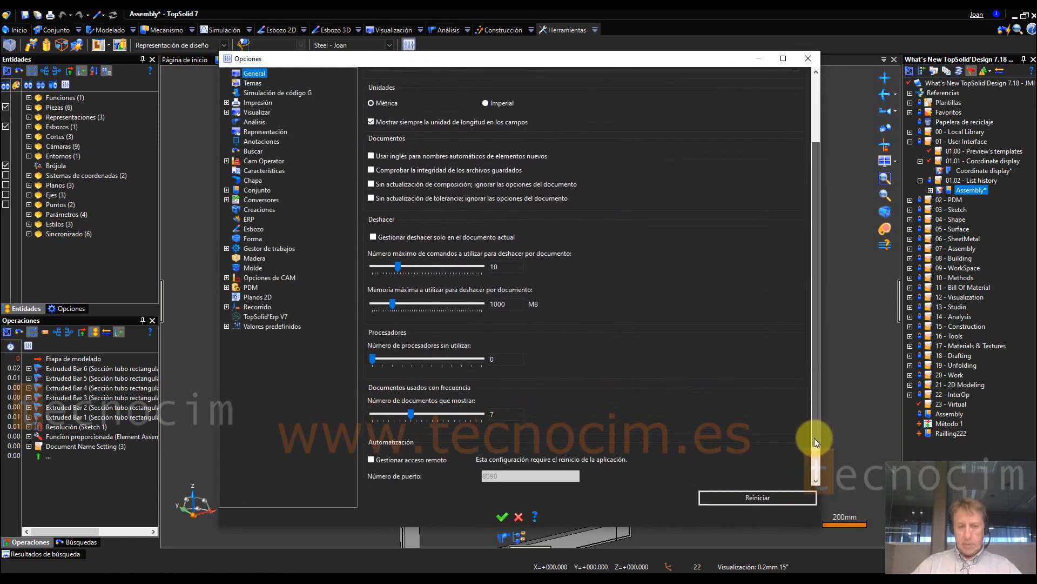
{"action": "left_click_drag", "start_coordinate": [815, 442], "coordinate": [809, 481]}
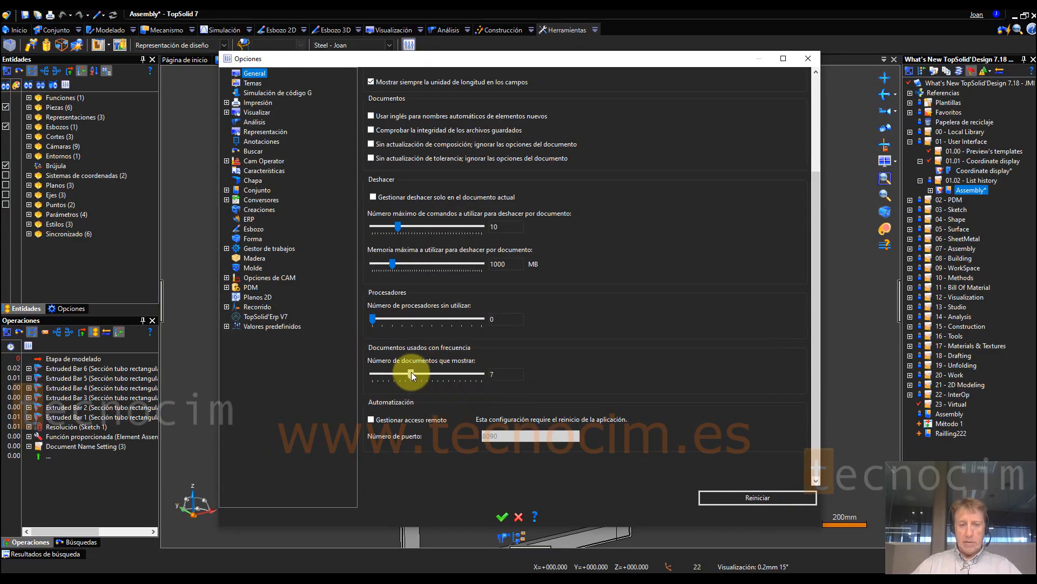
{"action": "left_click_drag", "start_coordinate": [418, 372], "coordinate": [378, 370]}
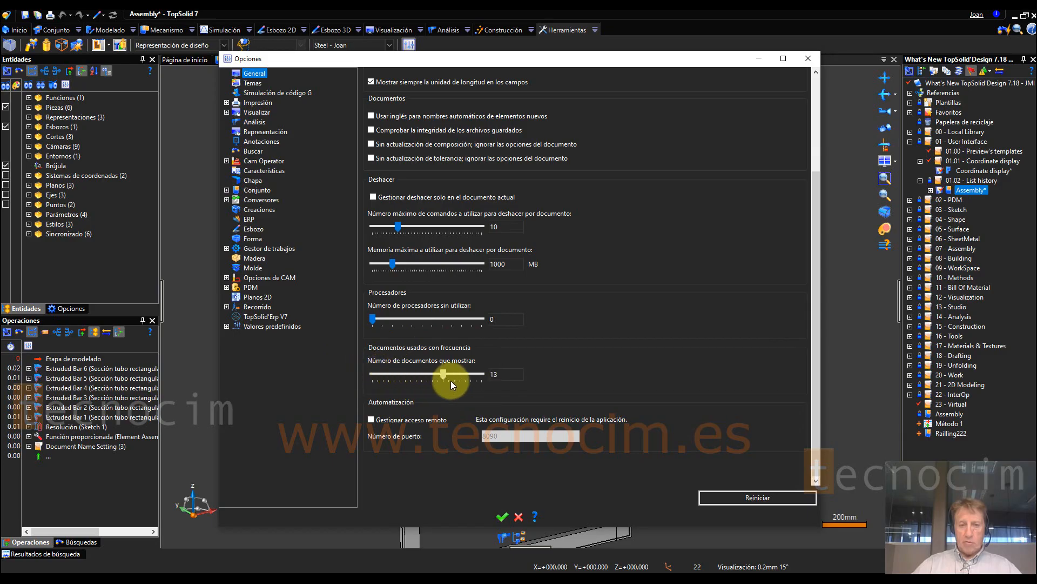
{"action": "left_click_drag", "start_coordinate": [482, 379], "coordinate": [414, 379]}
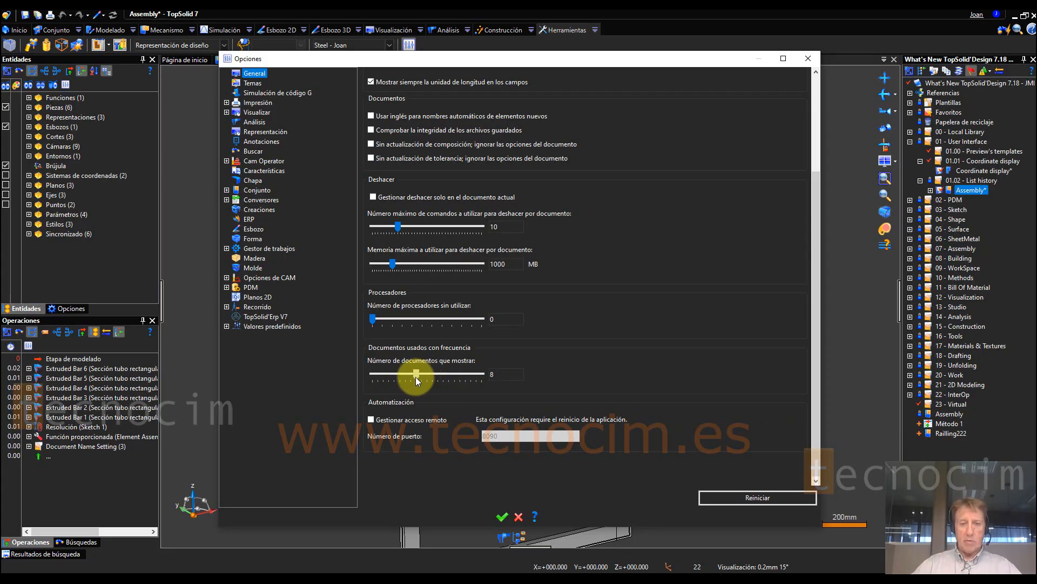
{"action": "left_click", "coordinate": [502, 517]}
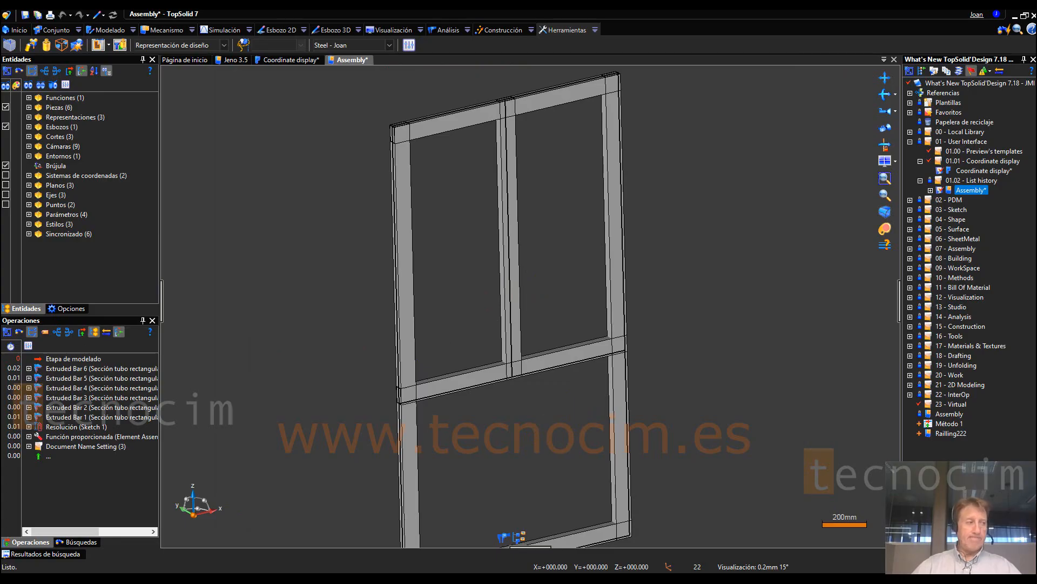
Step: Open the licence management window and examine the available, cloud and floating licences
{"action": "left_click", "coordinate": [1031, 29]}
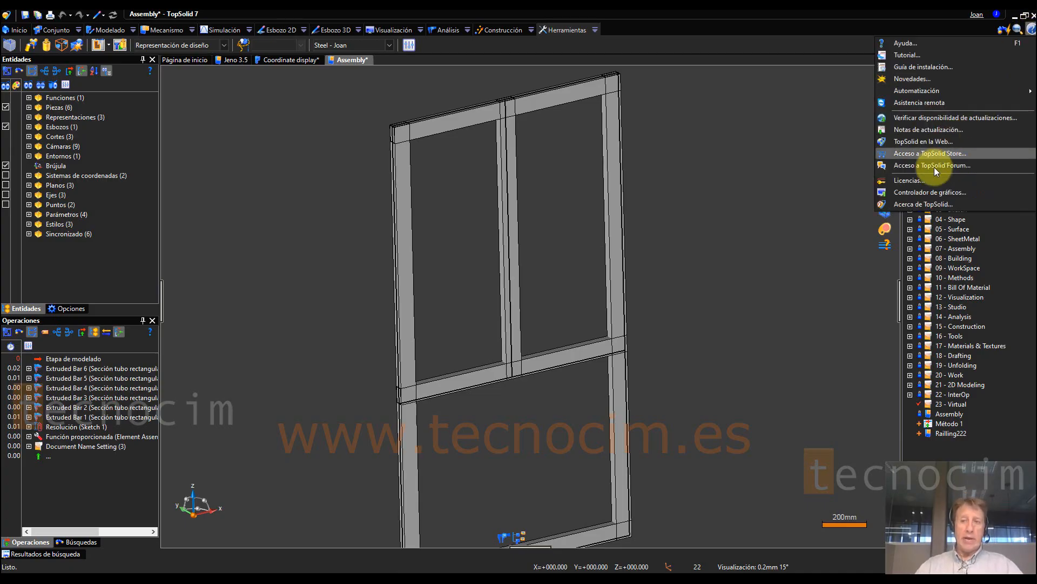
{"action": "left_click", "coordinate": [922, 183]}
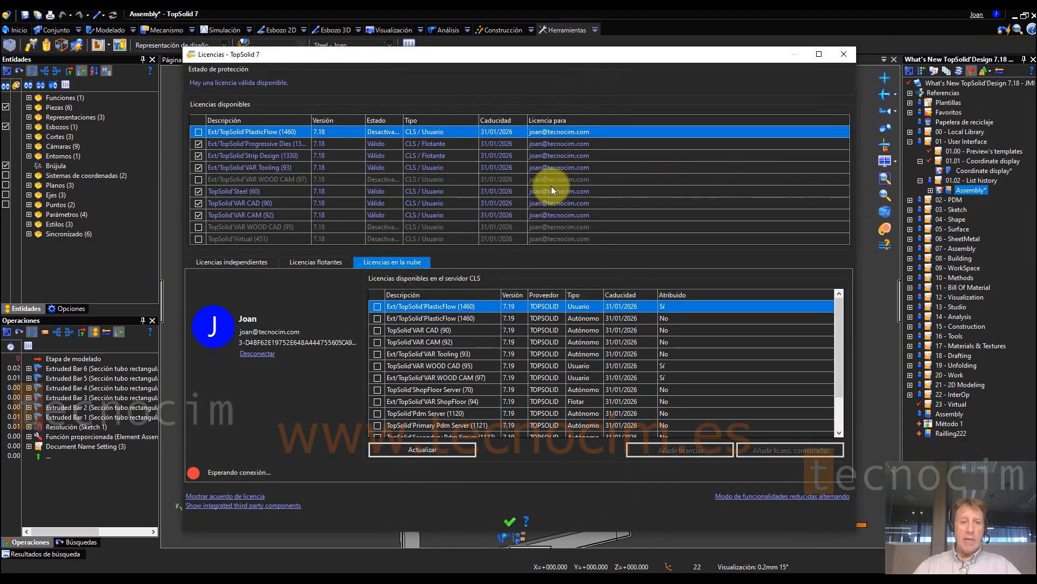
{"action": "left_click", "coordinate": [317, 264]}
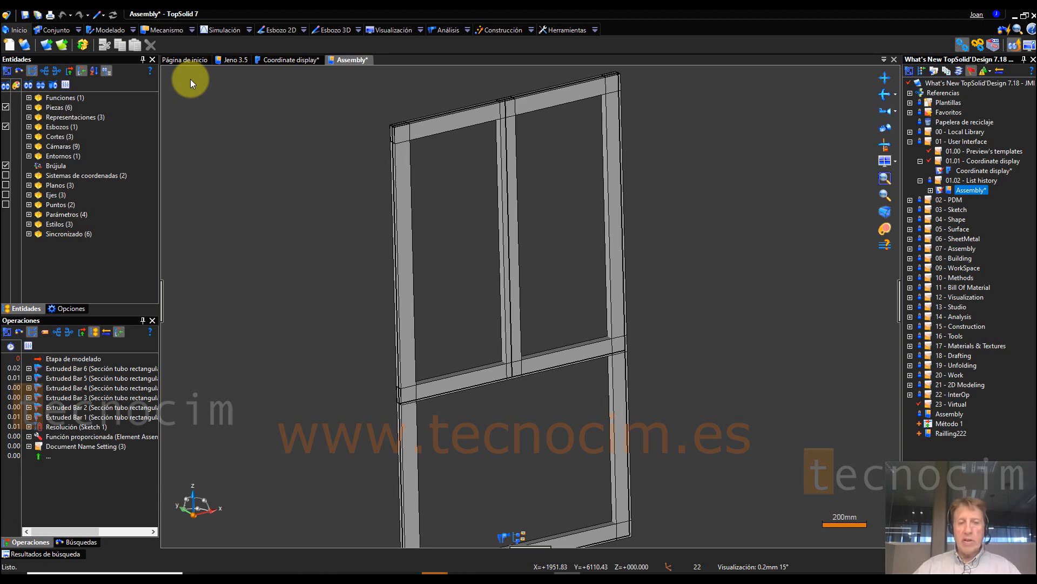
Step: Open the Proyectos list and filter its names by the values ELECTRODE and MOLD plus the text "simulacion"
{"action": "left_click", "coordinate": [46, 47]}
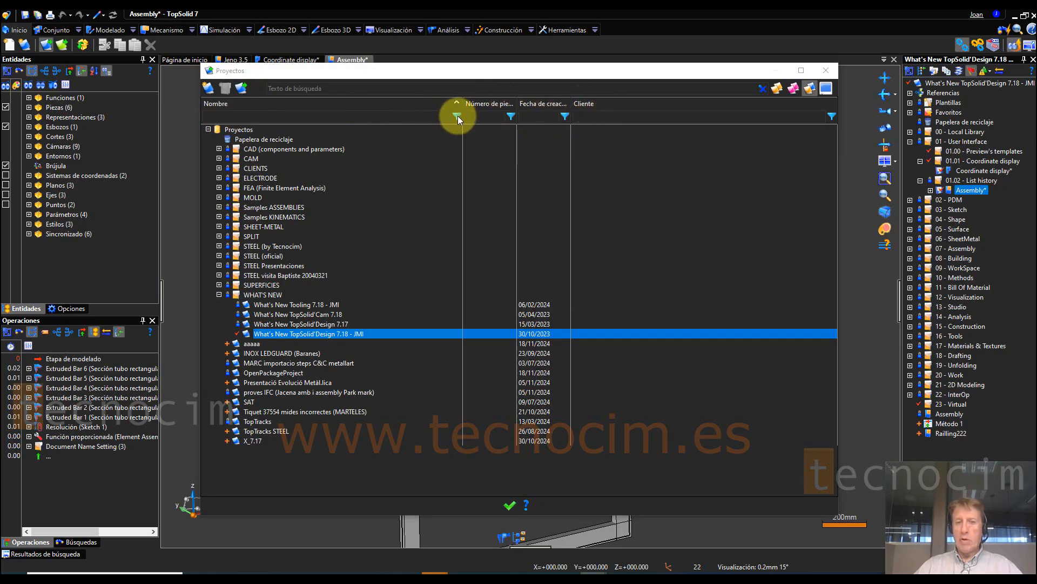
{"action": "left_click", "coordinate": [457, 117]}
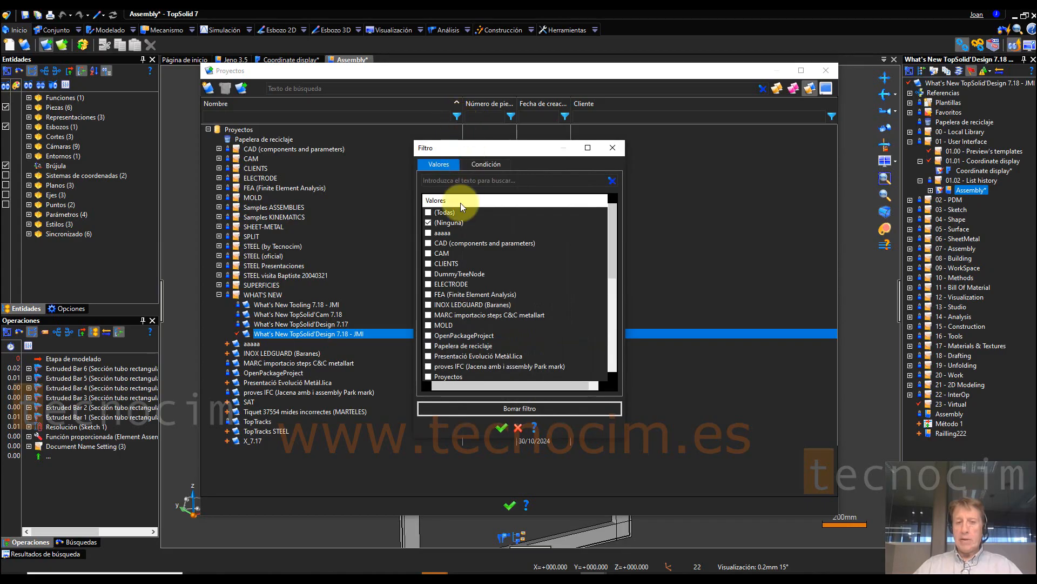
{"action": "left_click", "coordinate": [429, 325]}
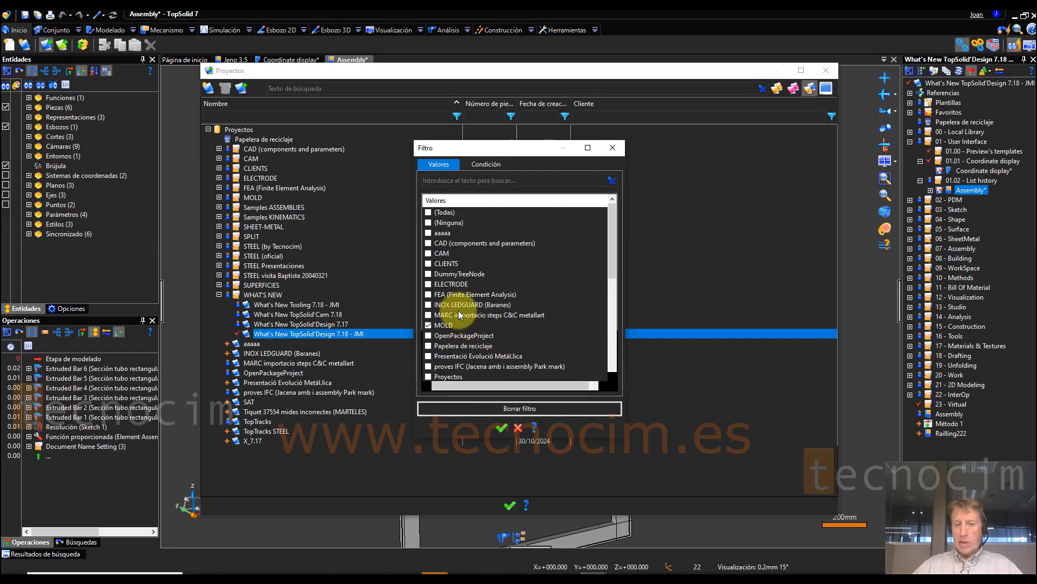
{"action": "left_click", "coordinate": [430, 284]}
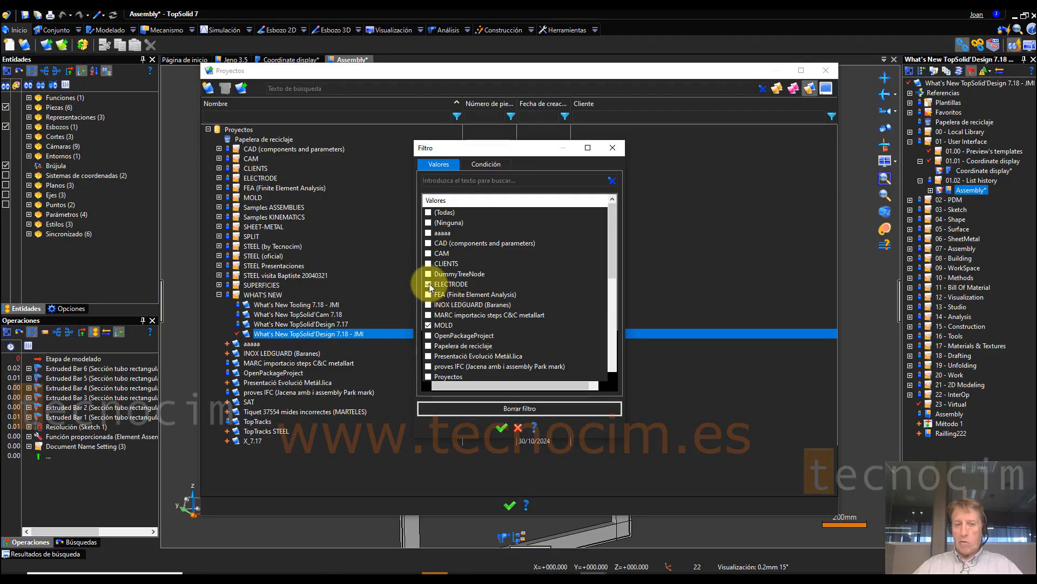
{"action": "left_click", "coordinate": [502, 427]}
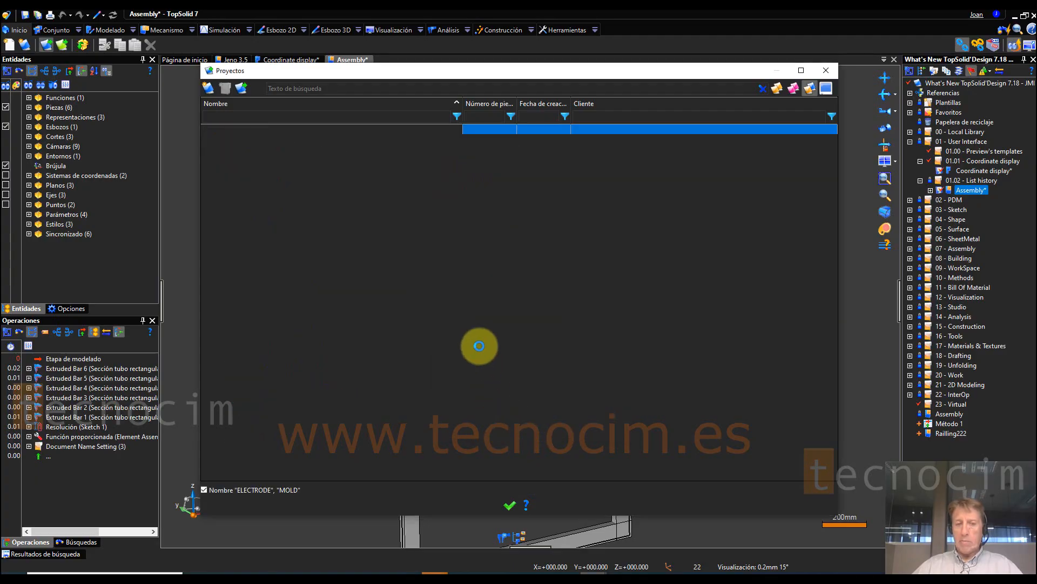
{"action": "left_click", "coordinate": [236, 118]}
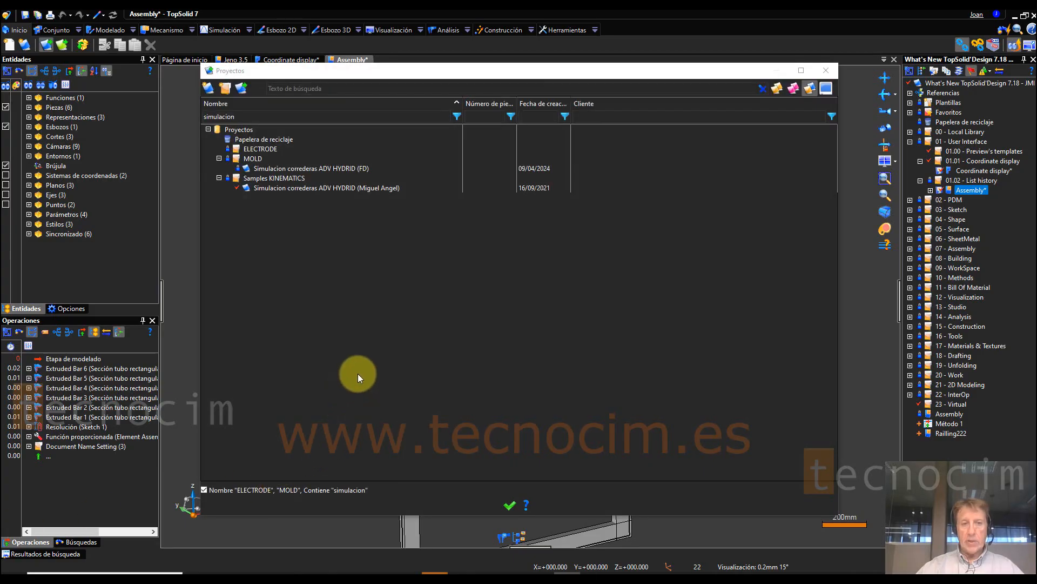
Step: Remove the "simulacion" text from the Proyectos name filter, set its value selection to (Ninguna) and accept
{"action": "left_click", "coordinate": [285, 172]}
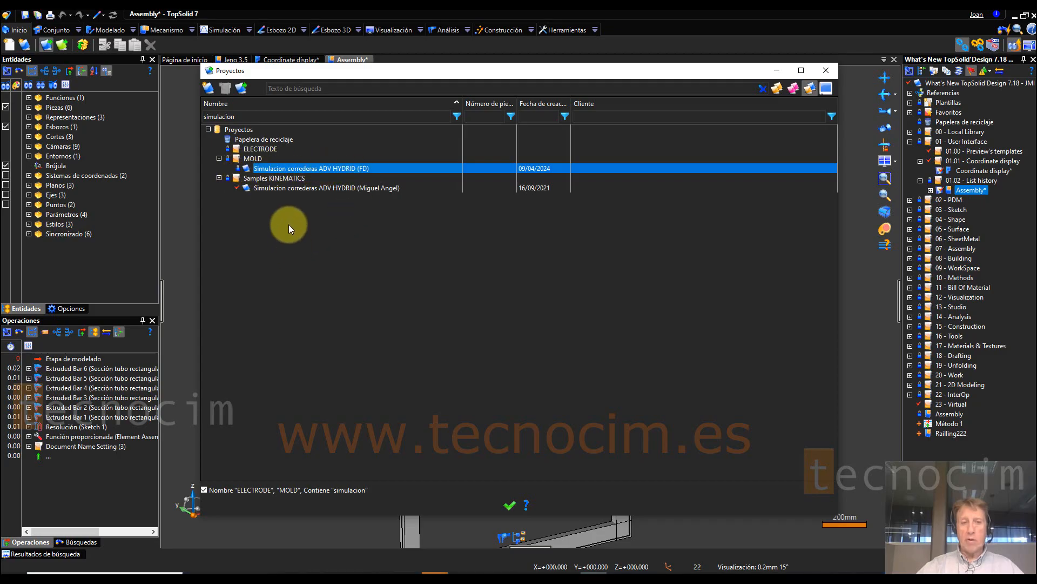
{"action": "left_click", "coordinate": [290, 188]}
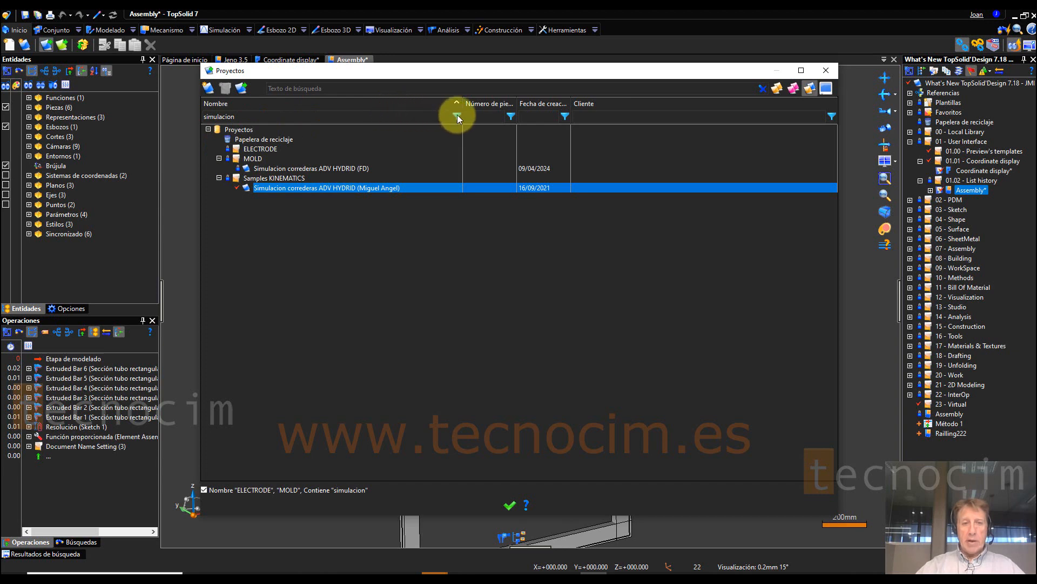
{"action": "left_click", "coordinate": [407, 120]}
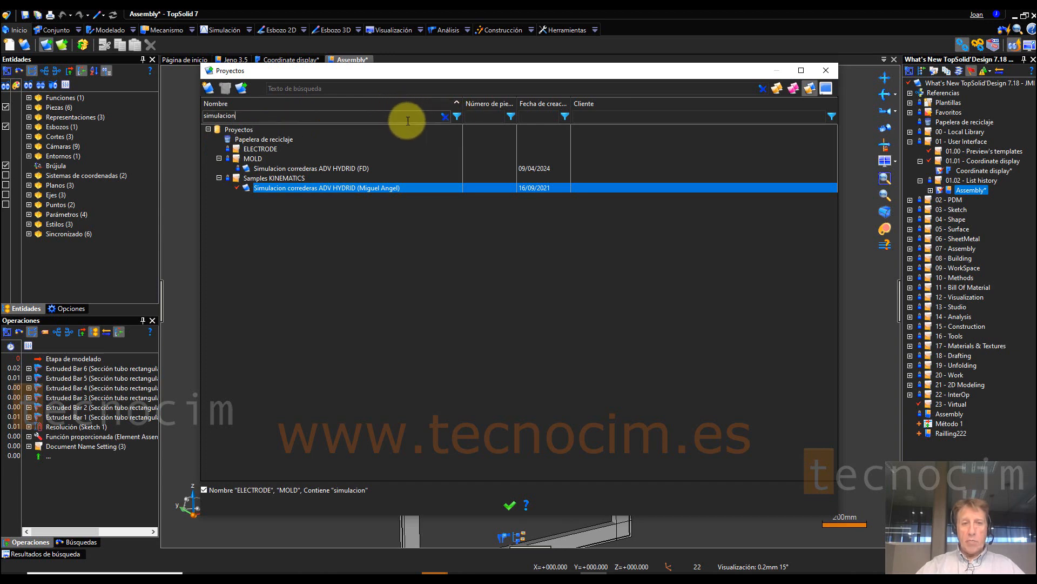
{"action": "left_click", "coordinate": [443, 116]}
{"action": "left_click", "coordinate": [458, 116]}
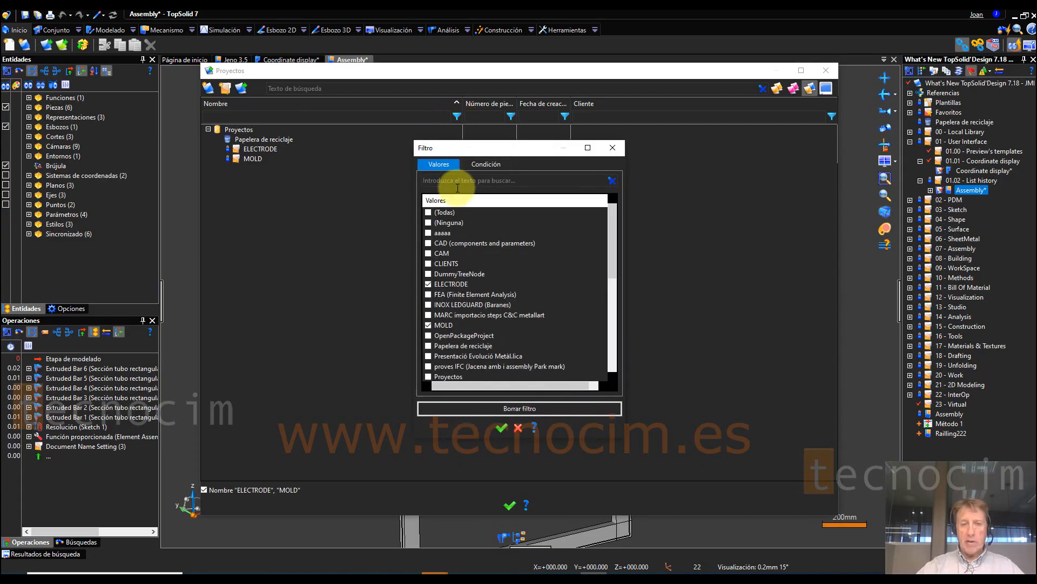
{"action": "left_click", "coordinate": [429, 222]}
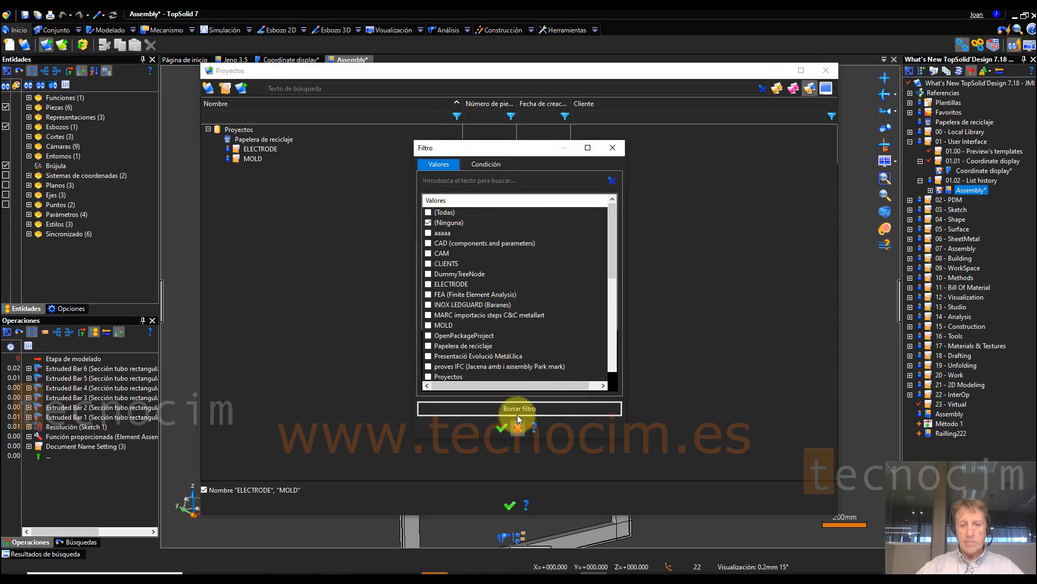
{"action": "left_click", "coordinate": [500, 426]}
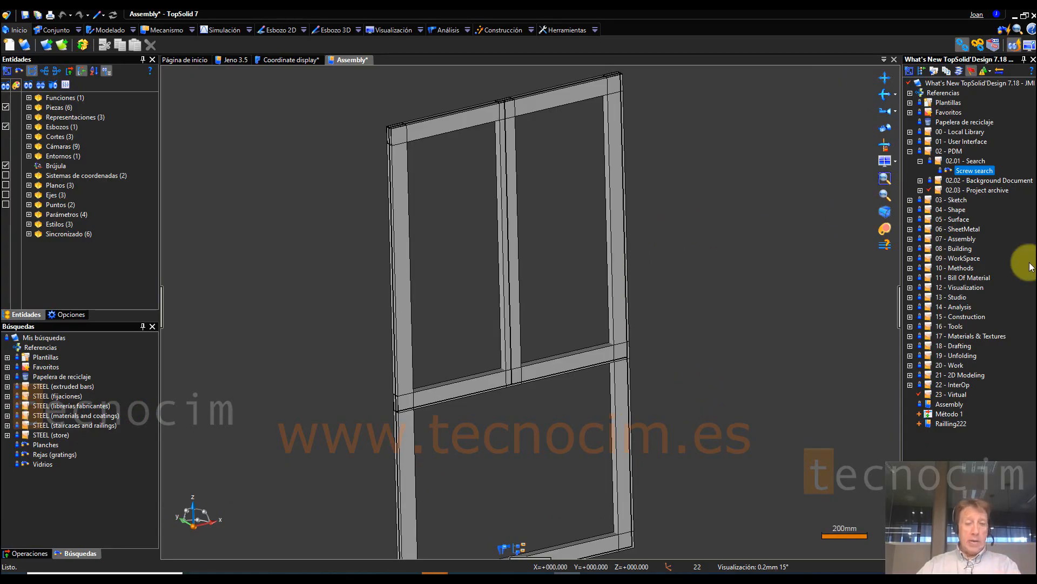
Step: Run the Screw search from 02.01 - Search, widen its results list and filter the results by the text "hexa"
{"action": "right_click", "coordinate": [968, 161]}
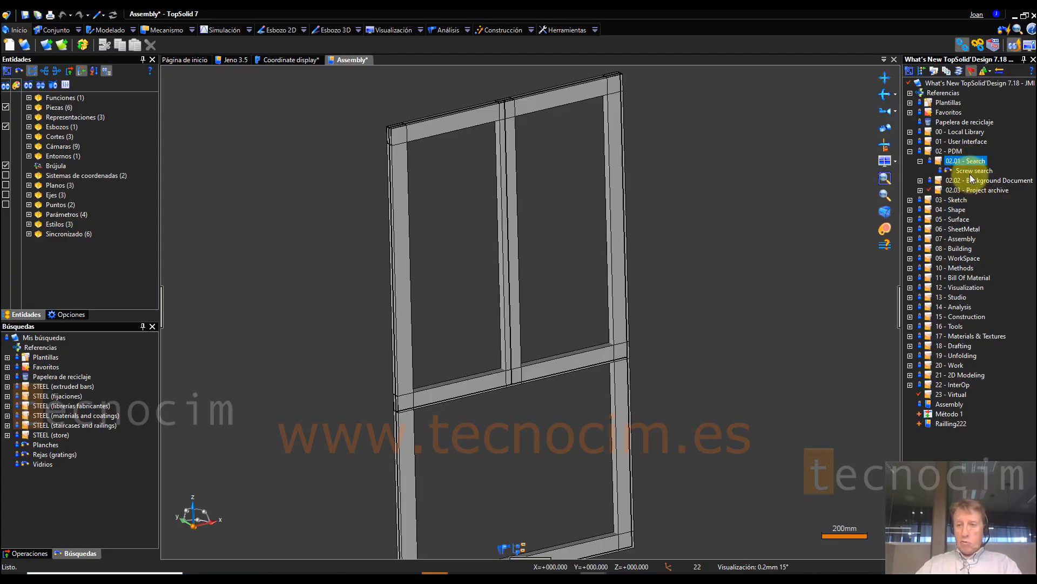
{"action": "left_click", "coordinate": [968, 172]}
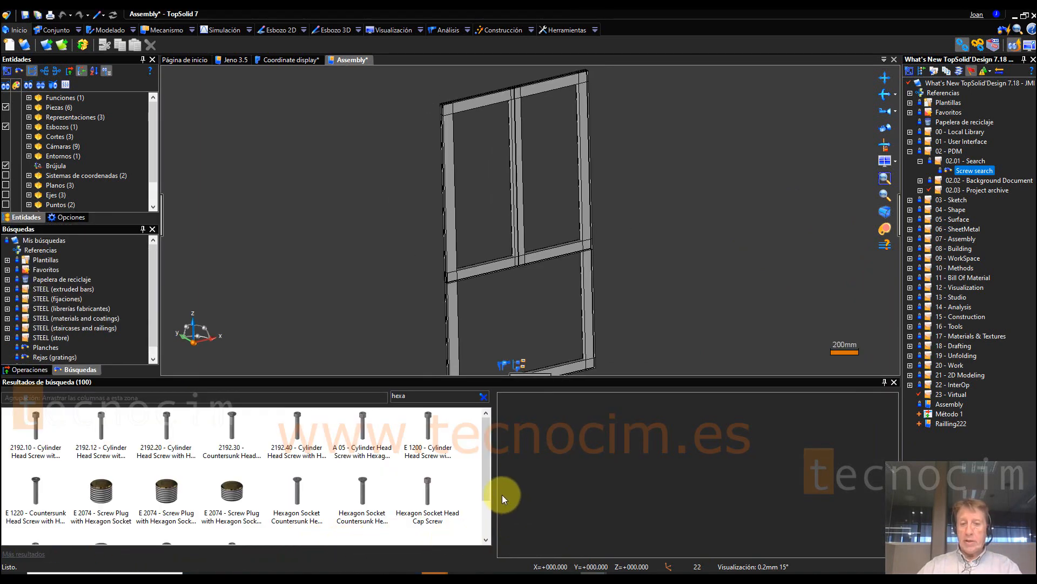
{"action": "left_click_drag", "start_coordinate": [493, 491], "coordinate": [660, 478]}
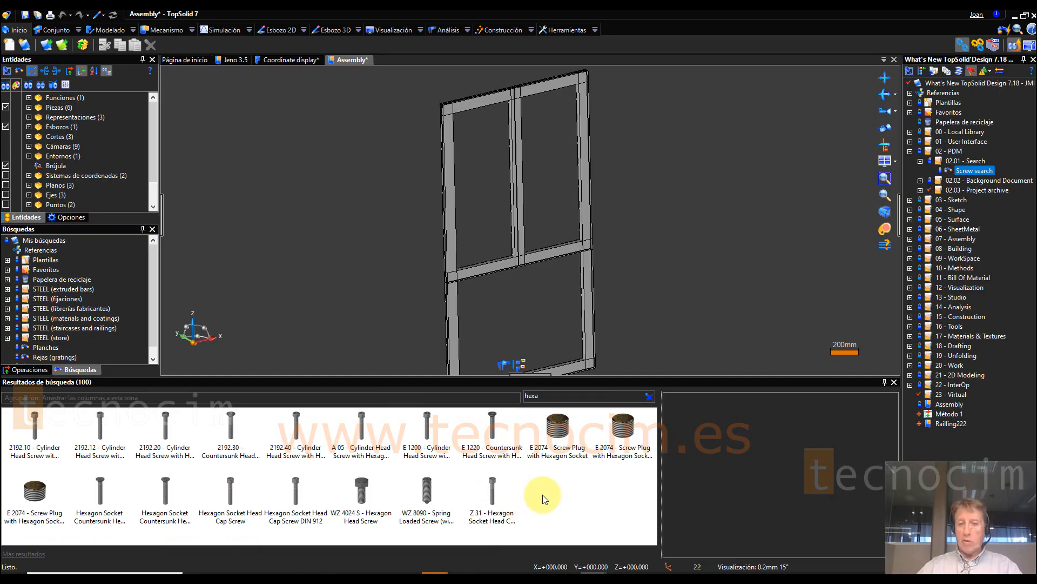
{"action": "left_click", "coordinate": [650, 396]}
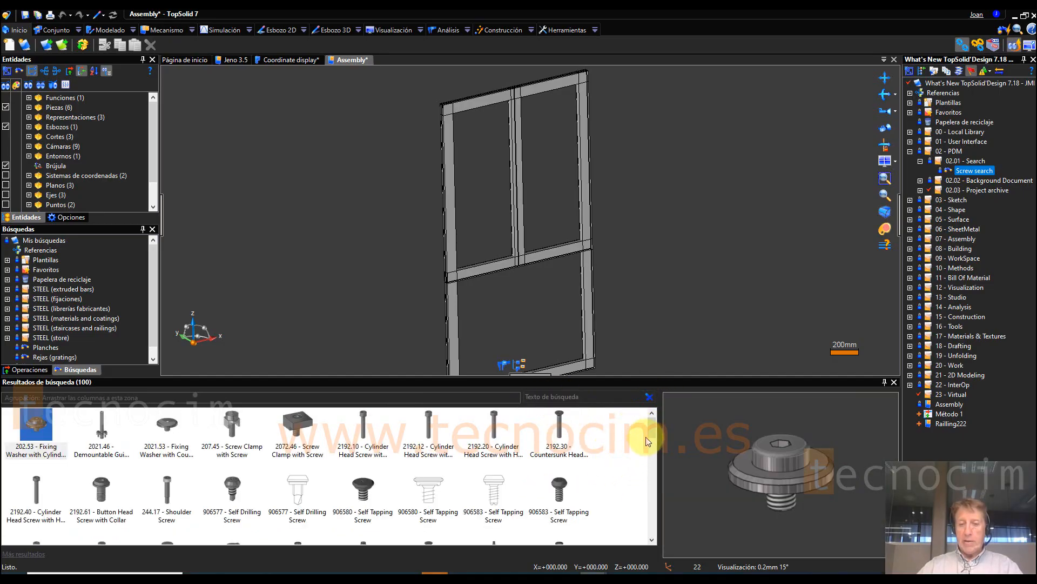
{"action": "left_click_drag", "start_coordinate": [652, 427], "coordinate": [654, 401]}
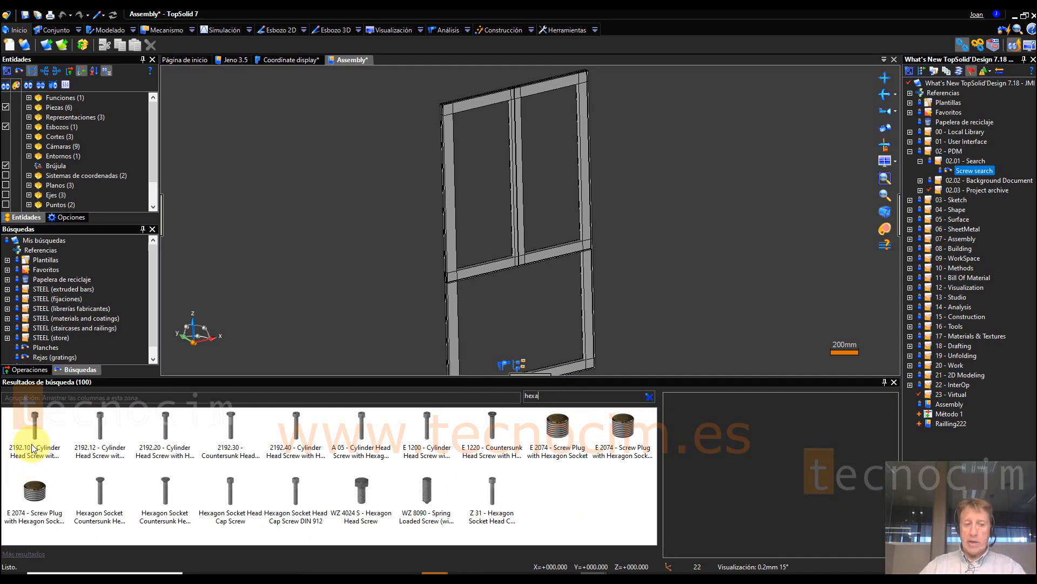
Step: Preview the hexagon socket screws, screw plugs and cap screws in the filtered search results one by one
{"action": "left_click_drag", "start_coordinate": [33, 435], "coordinate": [134, 485]}
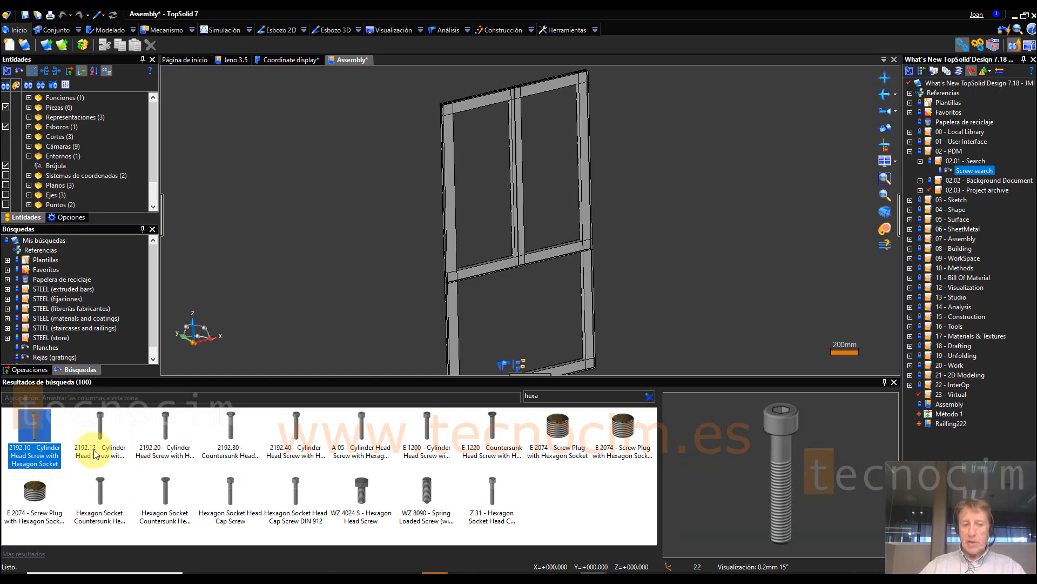
{"action": "left_click", "coordinate": [100, 430]}
{"action": "left_click", "coordinate": [165, 430]}
{"action": "left_click", "coordinate": [231, 435]}
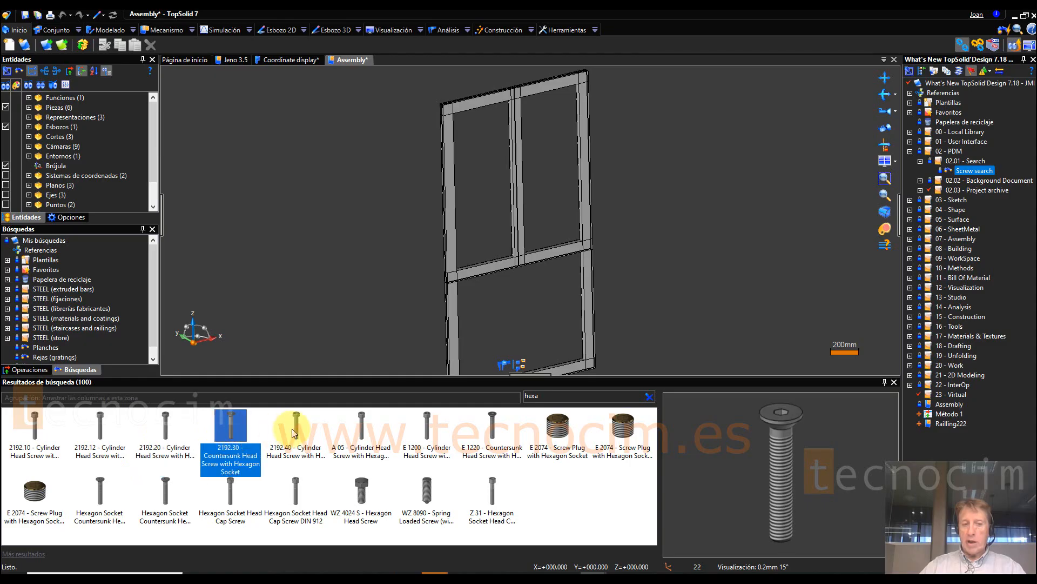
{"action": "left_click", "coordinate": [296, 432]}
{"action": "left_click", "coordinate": [361, 432]}
{"action": "left_click", "coordinate": [427, 433]}
{"action": "left_click", "coordinate": [481, 438]}
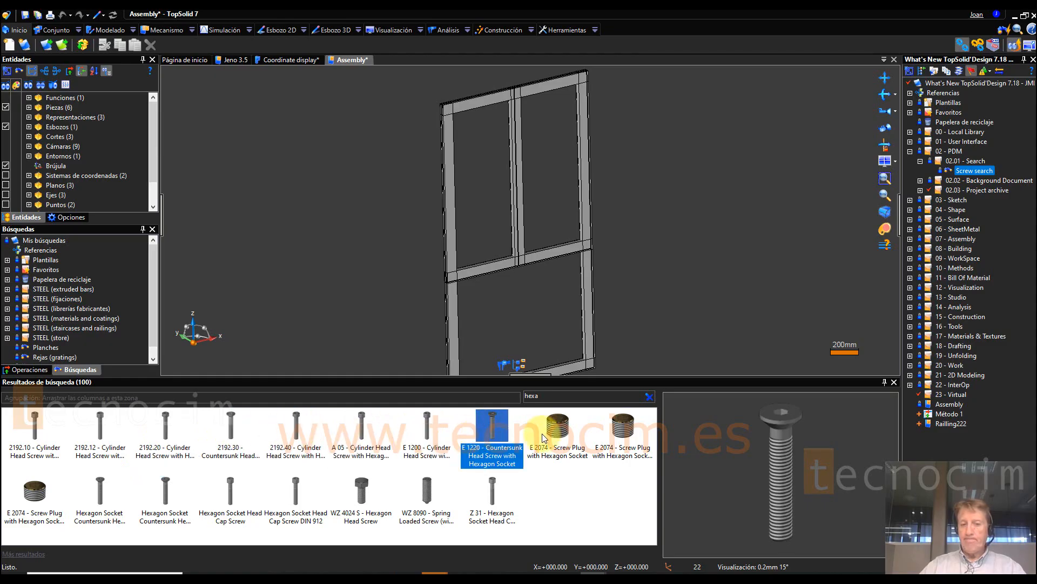
{"action": "left_click", "coordinate": [557, 429]}
{"action": "left_click", "coordinate": [622, 429]}
{"action": "left_click", "coordinate": [495, 483]}
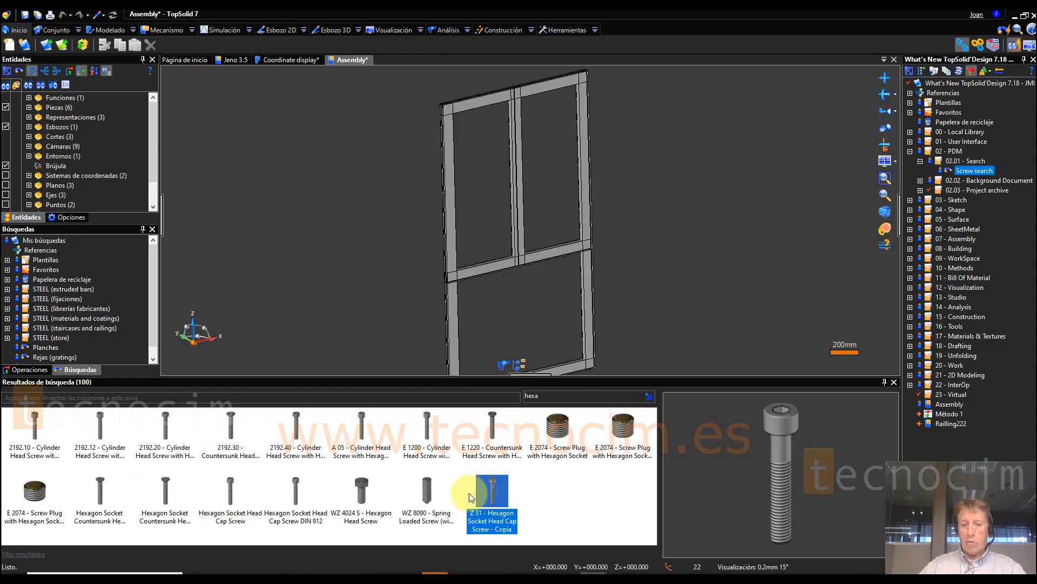
{"action": "left_click", "coordinate": [426, 486]}
{"action": "left_click", "coordinate": [361, 487]}
{"action": "left_click", "coordinate": [295, 489]}
{"action": "left_click", "coordinate": [240, 494]}
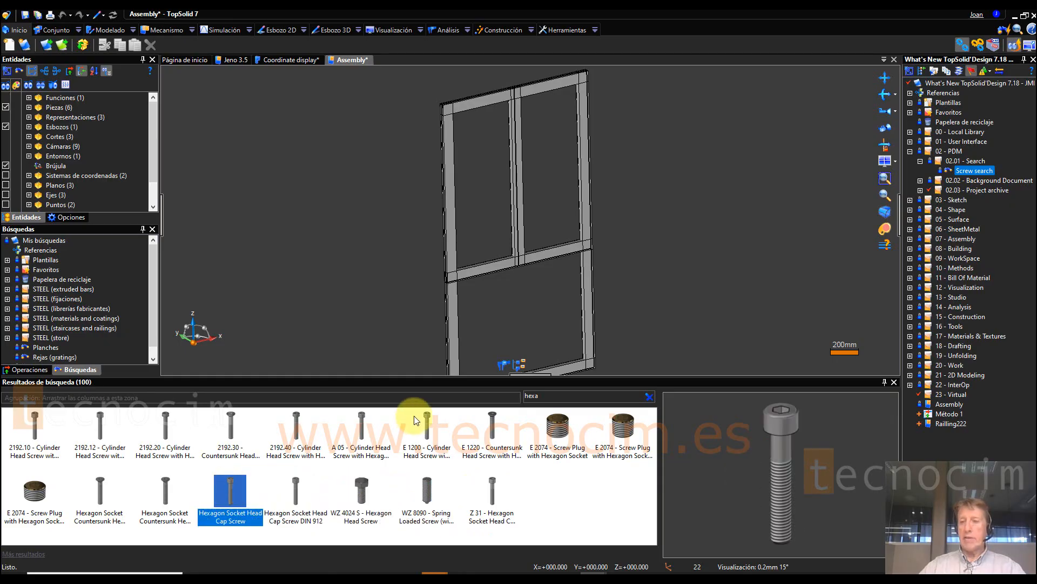
Step: Open the Screw search document and examine its name criterion, operator and value
{"action": "left_click", "coordinate": [969, 161]}
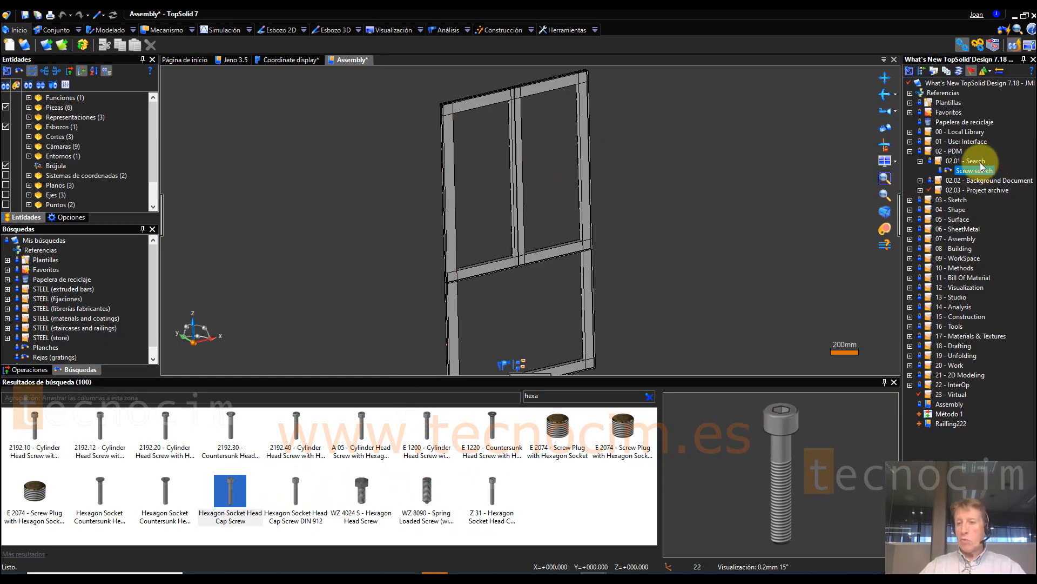
{"action": "left_click", "coordinate": [971, 172]}
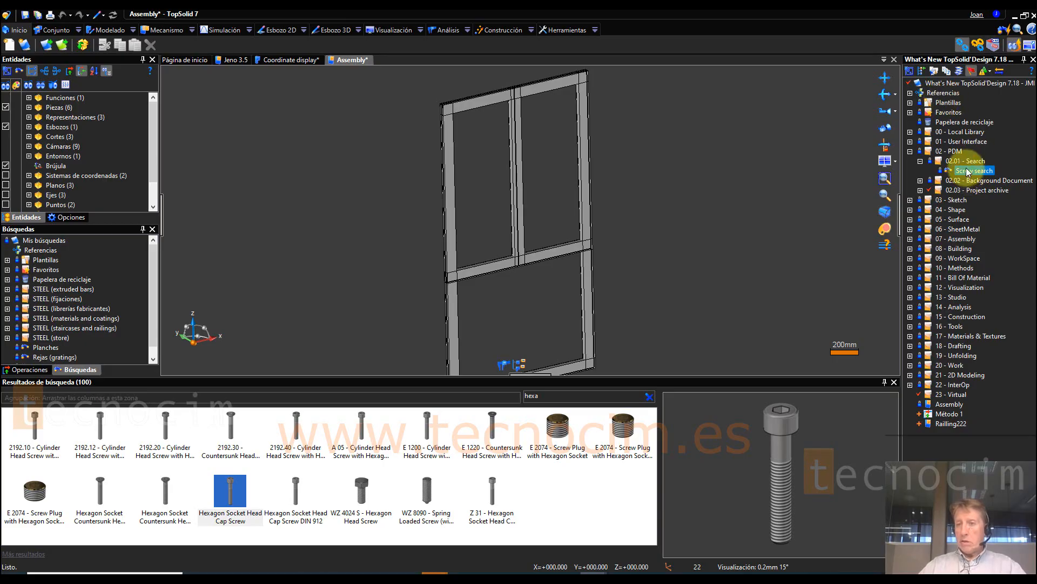
{"action": "right_click", "coordinate": [968, 172]}
{"action": "left_click", "coordinate": [930, 174]}
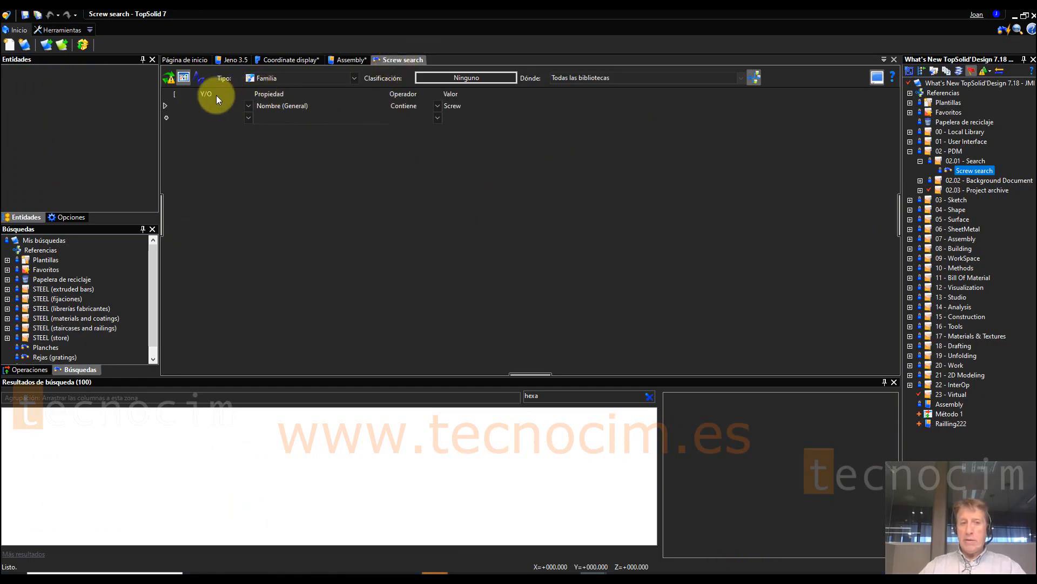
{"action": "left_click", "coordinate": [296, 106]}
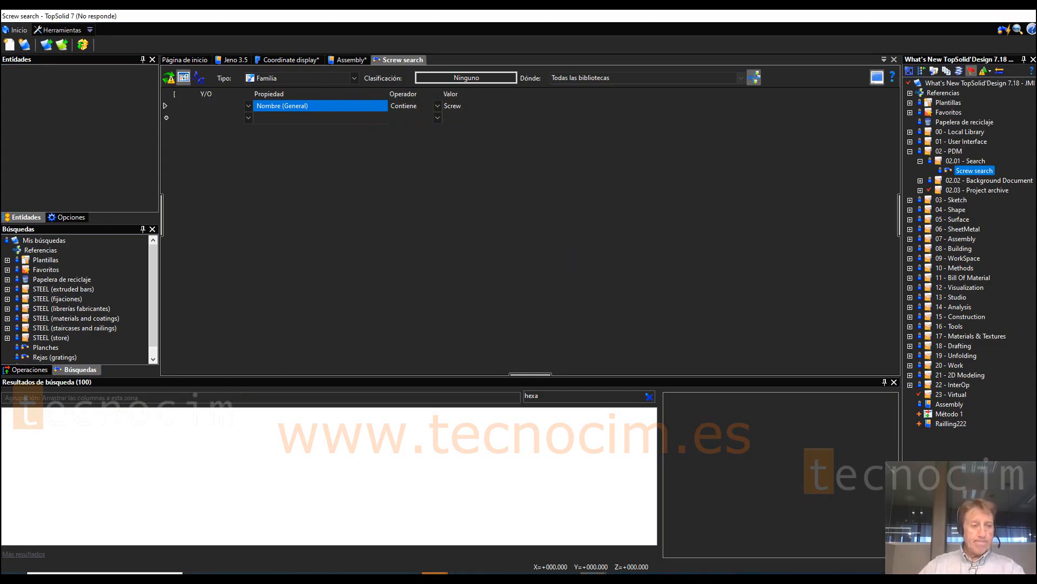
Step: Close all open documents
{"action": "right_click", "coordinate": [380, 60]}
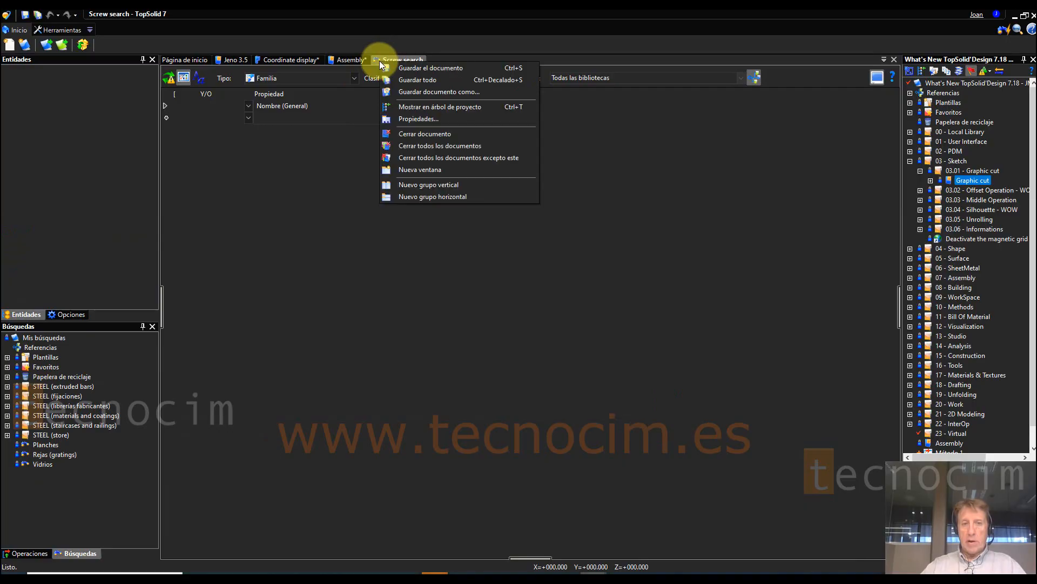
{"action": "left_click", "coordinate": [461, 145]}
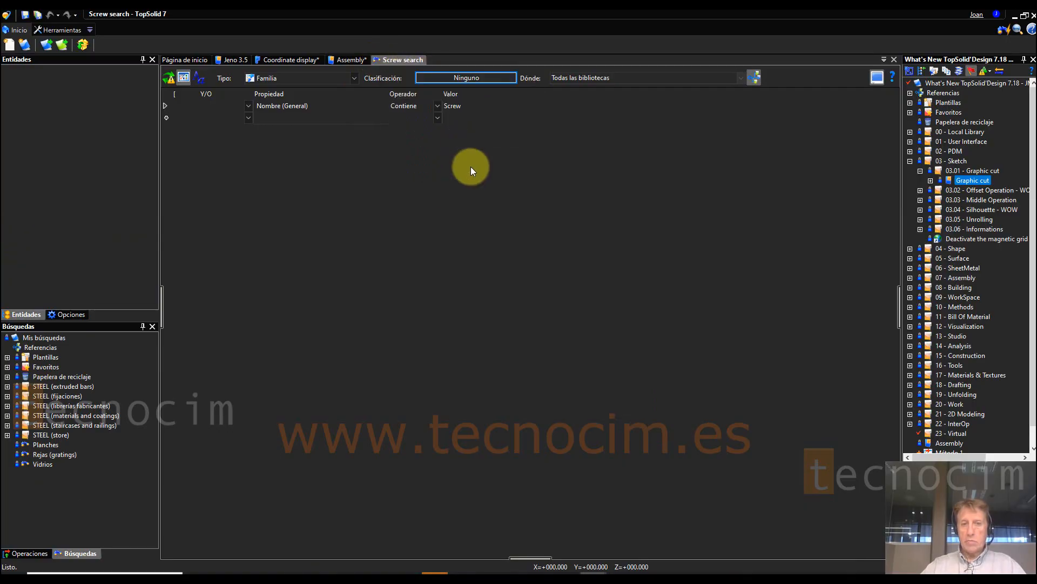
{"action": "left_click", "coordinate": [524, 323]}
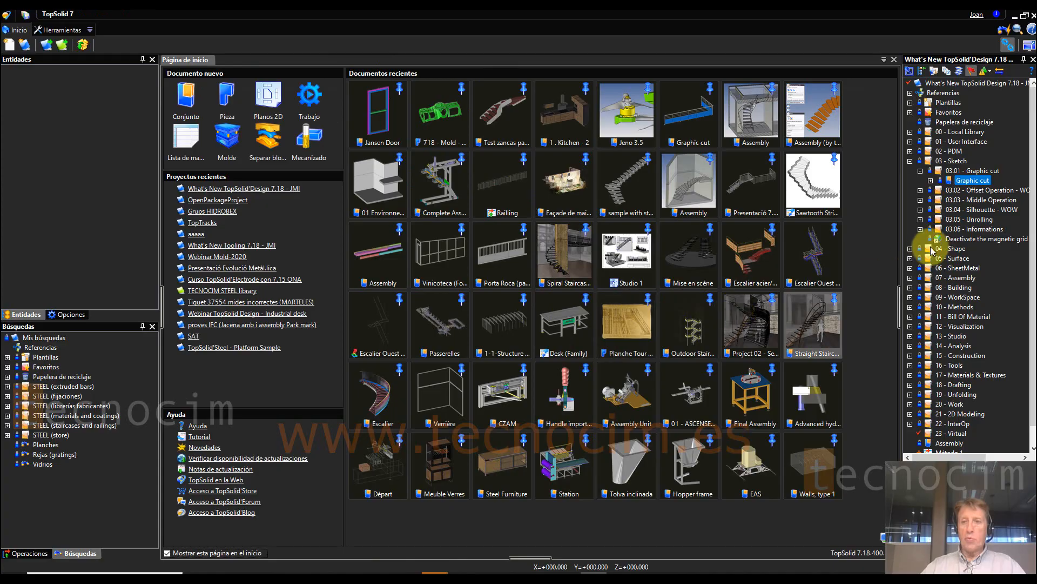
Step: Open the Graphic cut assembly under 03 - Sketch and hide its Fondos entities to isolate the railing
{"action": "left_click", "coordinate": [951, 161]}
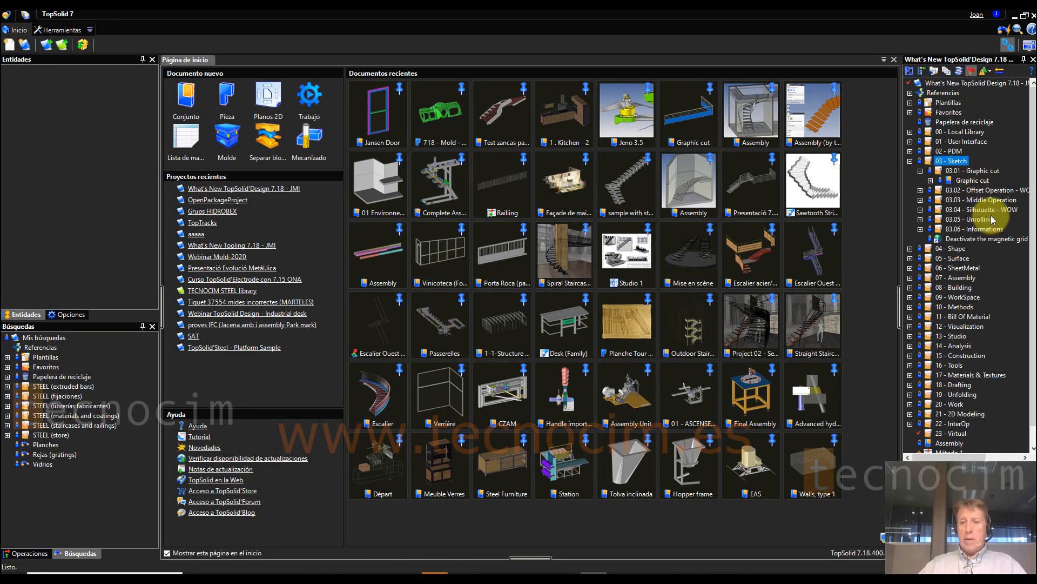
{"action": "left_click", "coordinate": [979, 180]}
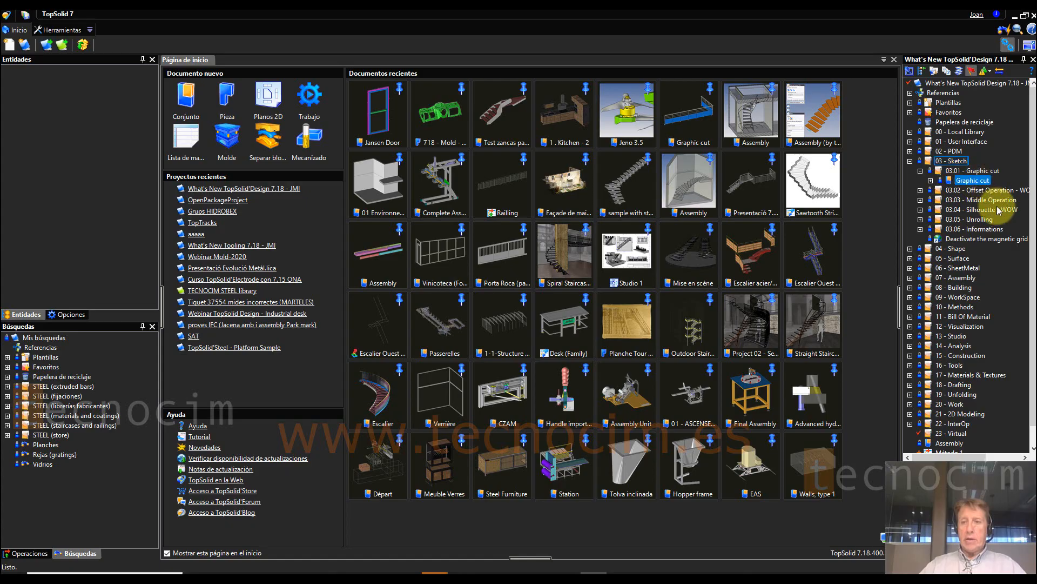
{"action": "double_click", "coordinate": [973, 182]}
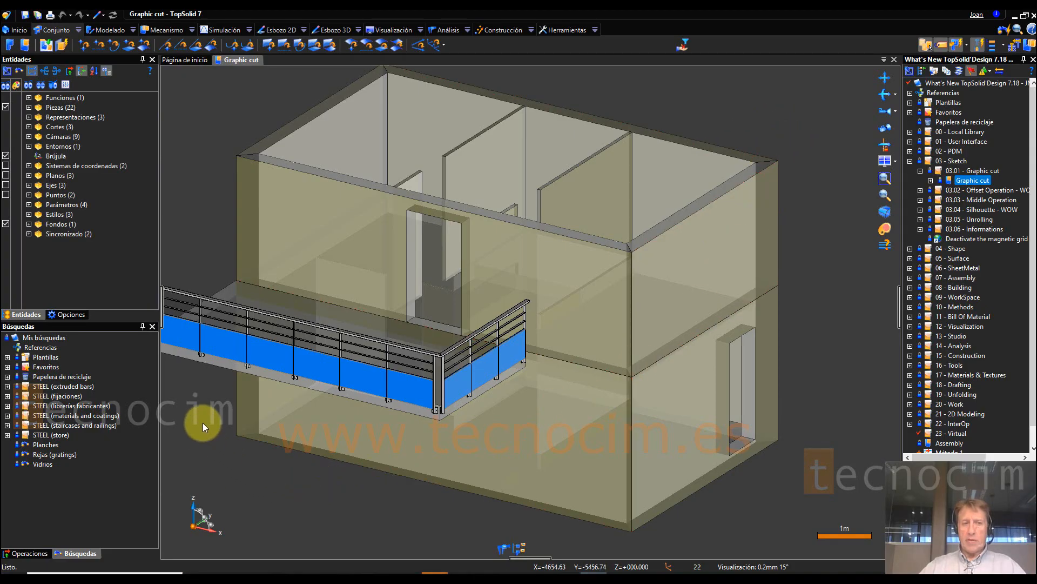
{"action": "left_click", "coordinate": [6, 224]}
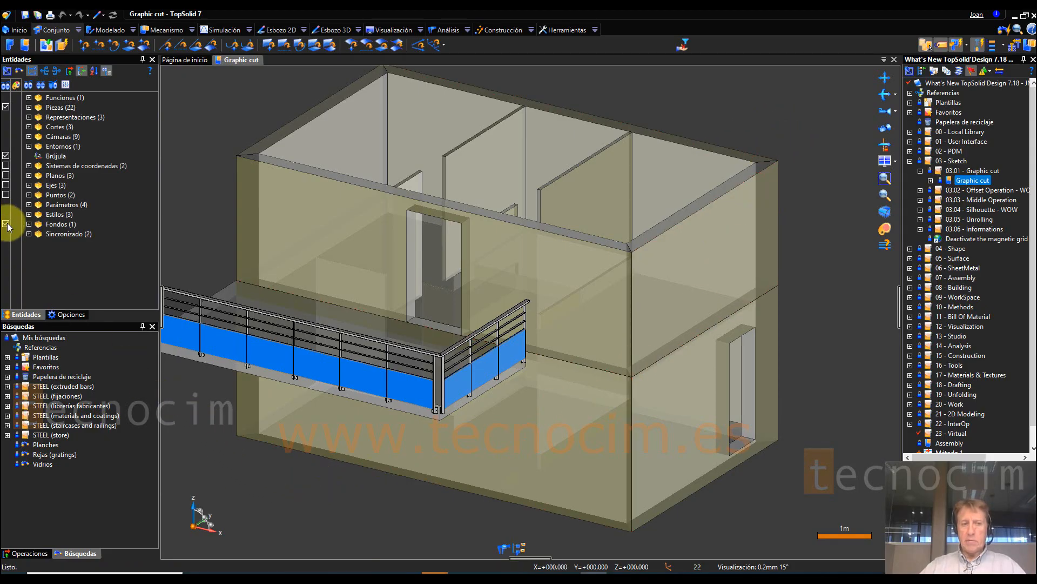
Step: Examine the railing's corner posts, horizontal bars and blue panels from different angles and distances
{"action": "scroll", "coordinate": [359, 391], "scroll_direction": "up", "scroll_amount": 4}
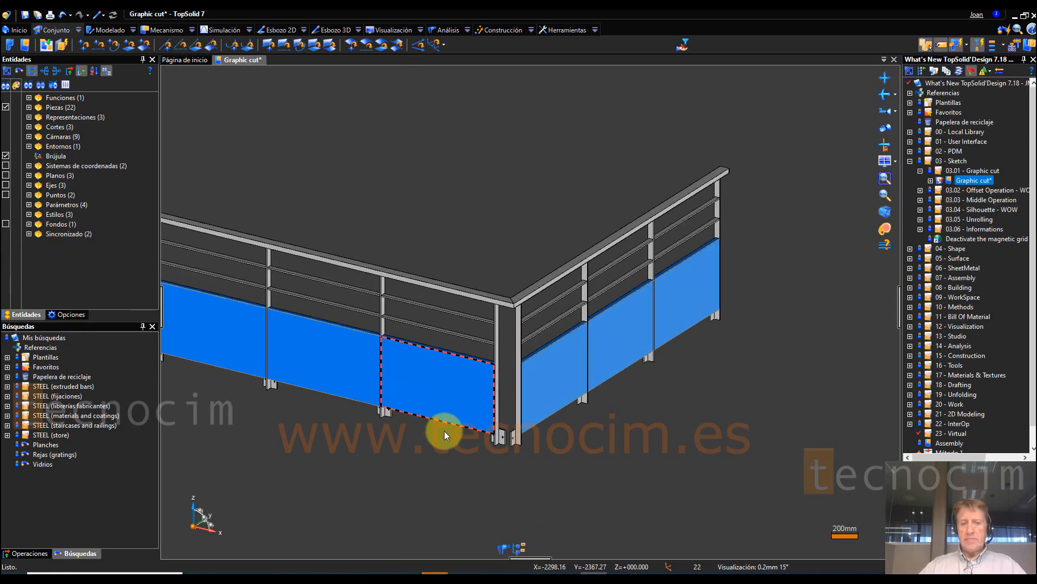
{"action": "middle_click_drag", "start_coordinate": [520, 368], "coordinate": [650, 236]}
{"action": "scroll", "coordinate": [639, 257], "scroll_direction": "down", "scroll_amount": 3}
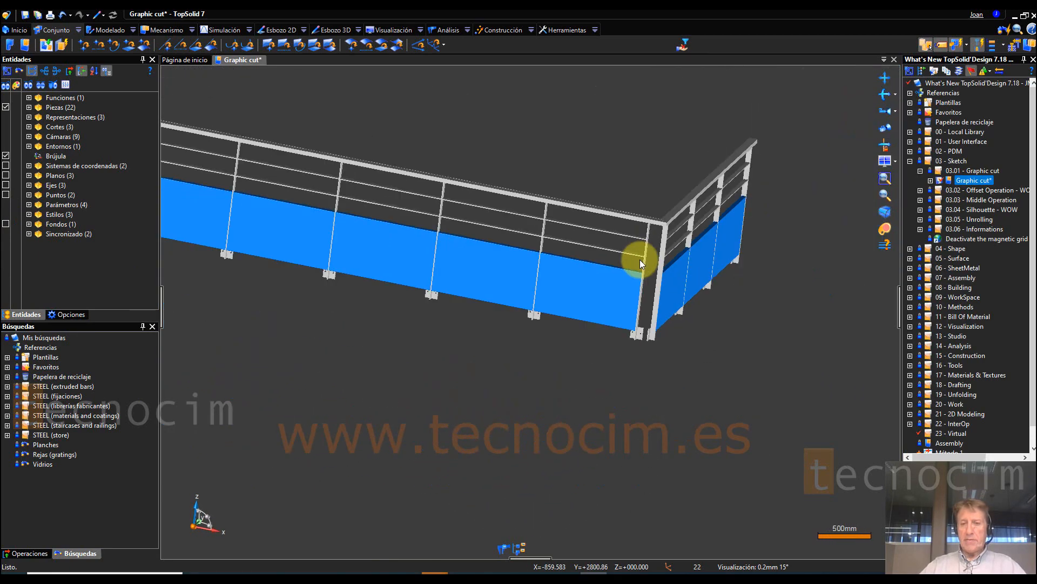
{"action": "scroll", "coordinate": [640, 257], "scroll_direction": "up", "scroll_amount": 3}
{"action": "scroll", "coordinate": [640, 257], "scroll_direction": "up", "scroll_amount": 1}
{"action": "scroll", "coordinate": [709, 280], "scroll_direction": "up", "scroll_amount": 3}
{"action": "middle_click_drag", "start_coordinate": [709, 281], "coordinate": [651, 326]}
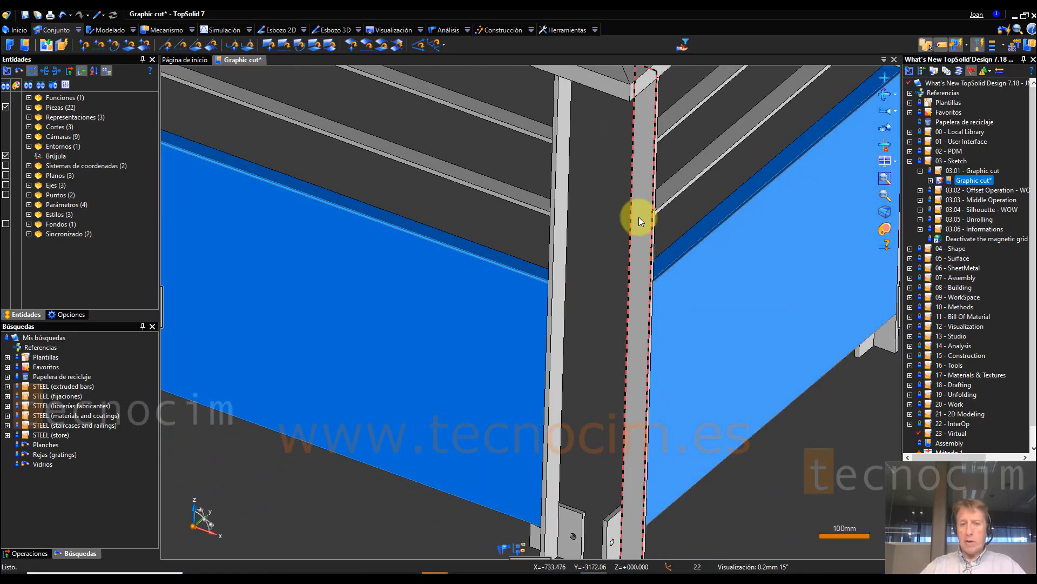
{"action": "scroll", "coordinate": [621, 227], "scroll_direction": "down", "scroll_amount": 2}
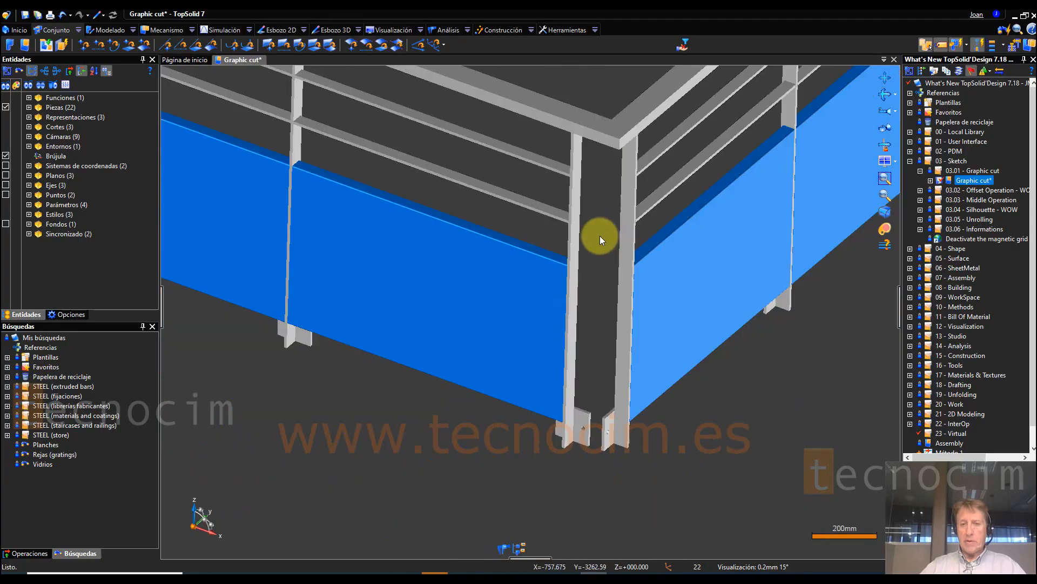
Step: Create a sketch on the wide face of the lowest horizontal bar beside the corner post, with absolute origin and absolute Y axis as vertical direction
{"action": "scroll", "coordinate": [653, 205], "scroll_direction": "up", "scroll_amount": 2}
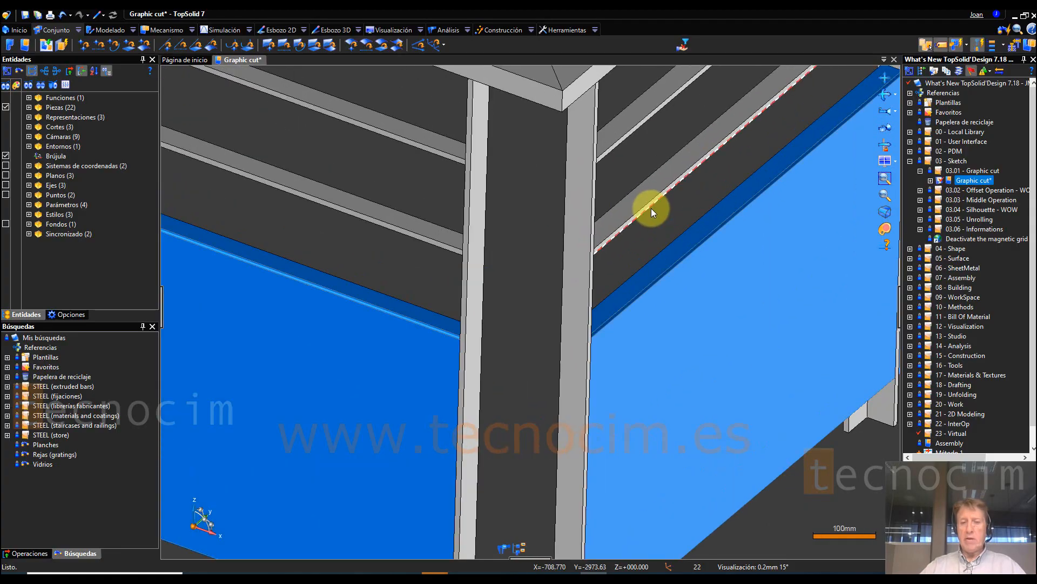
{"action": "right_click", "coordinate": [608, 228]}
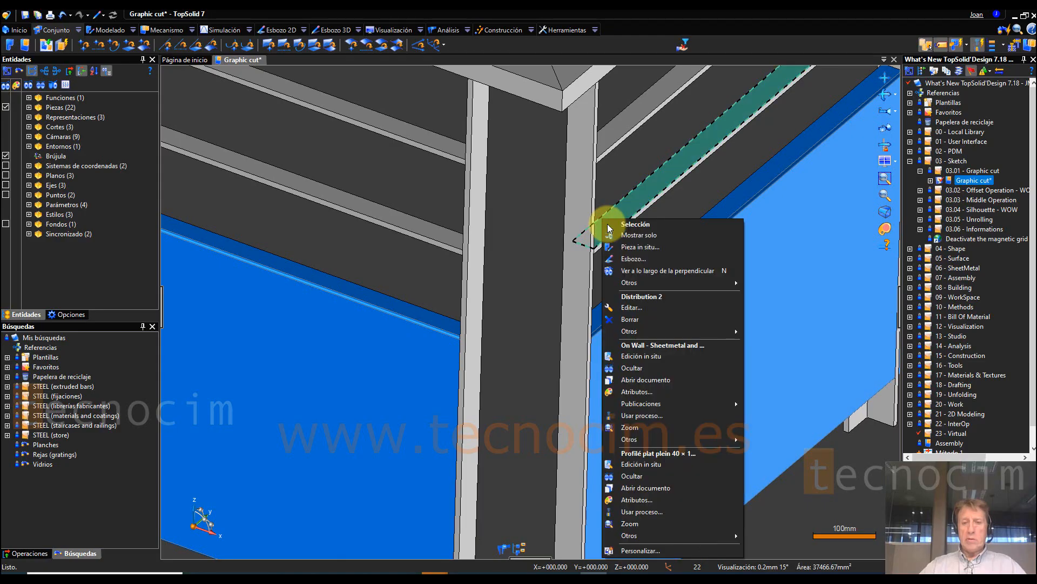
{"action": "left_click", "coordinate": [629, 260]}
{"action": "scroll", "coordinate": [497, 277], "scroll_direction": "down", "scroll_amount": 10}
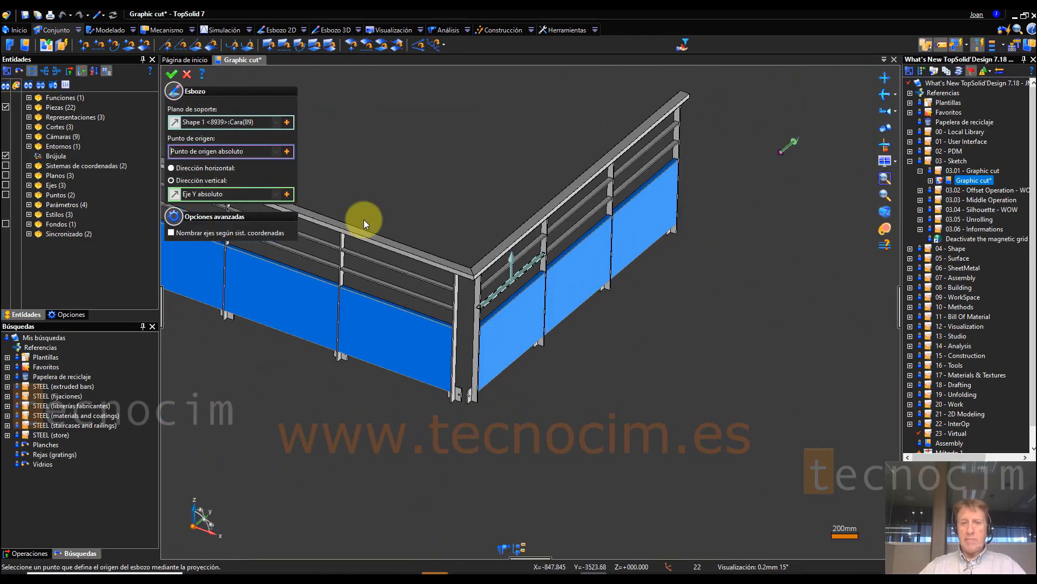
{"action": "left_click", "coordinate": [171, 73]}
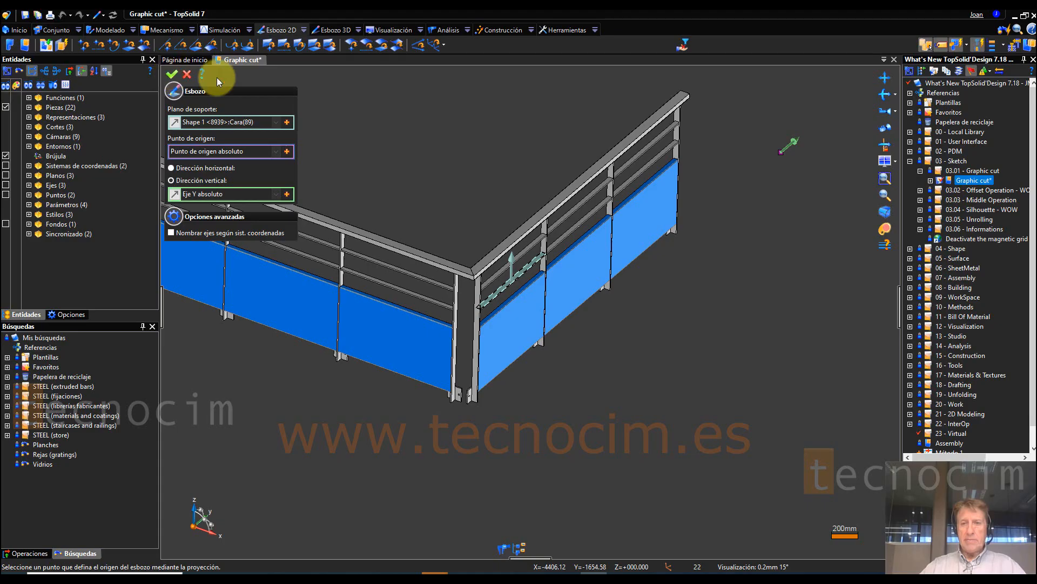
Step: Accept the sketch placement and turn on the graphic cut to section the railing at the sketch plane
{"action": "left_click", "coordinate": [806, 113]}
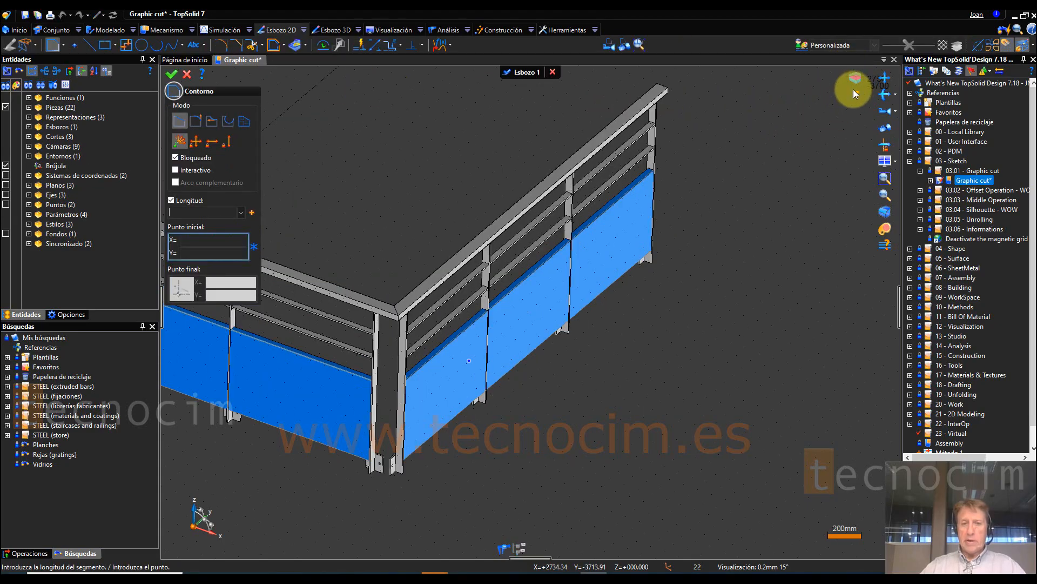
{"action": "left_click", "coordinate": [855, 74]}
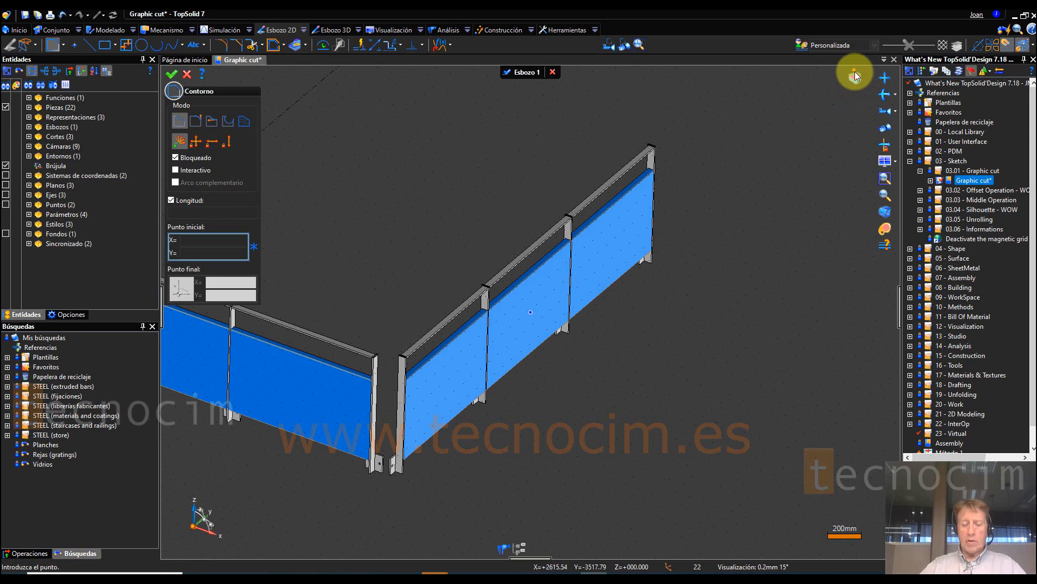
{"action": "scroll", "coordinate": [308, 387], "scroll_direction": "up", "scroll_amount": 6}
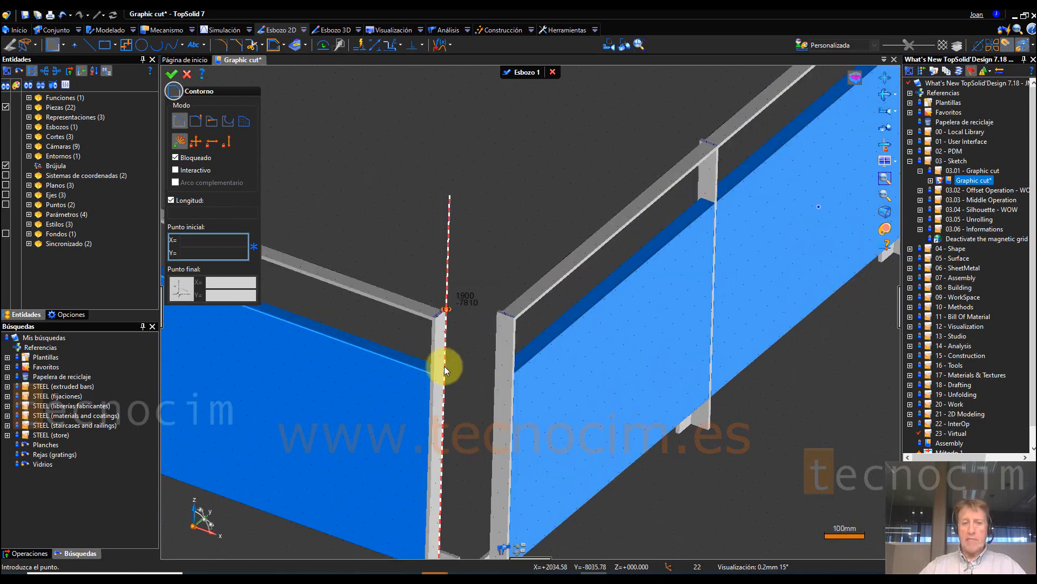
{"action": "scroll", "coordinate": [626, 294], "scroll_direction": "up", "scroll_amount": 2}
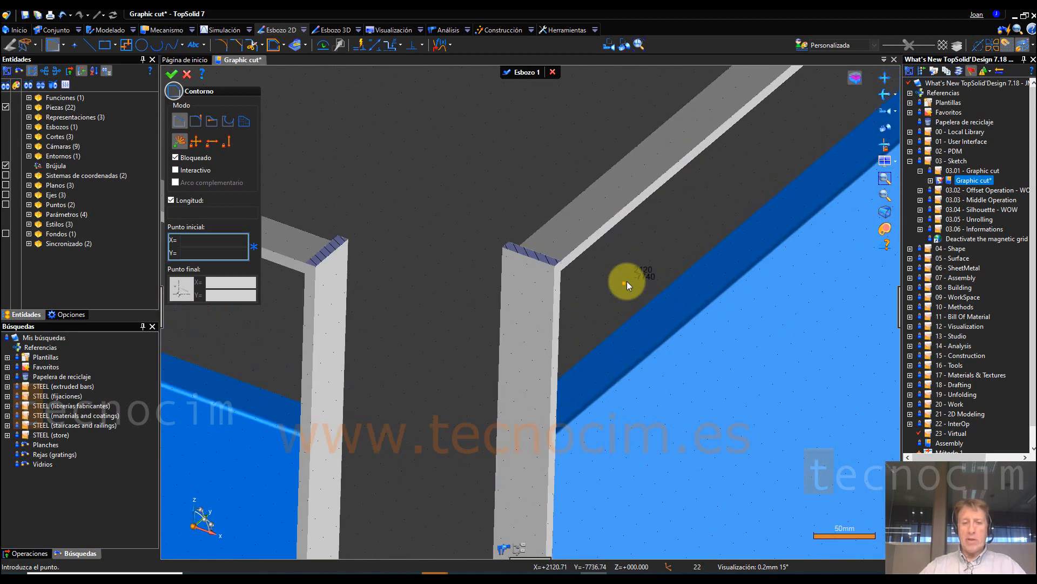
Step: Turn the graphic cut off and on again to compare the full corner posts with their hatched sections
{"action": "left_click", "coordinate": [855, 81]}
{"action": "scroll", "coordinate": [594, 319], "scroll_direction": "down", "scroll_amount": 3}
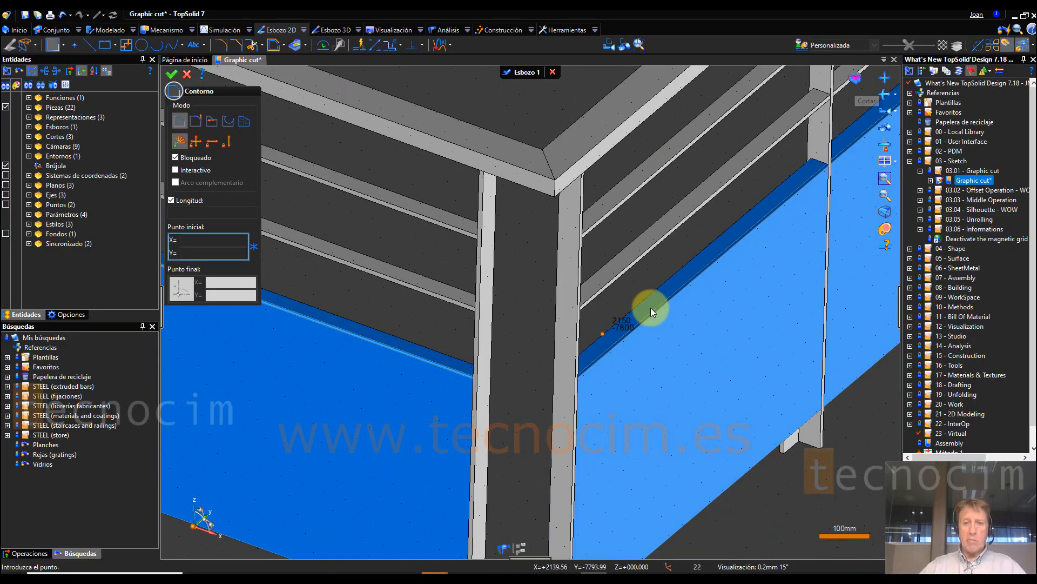
{"action": "left_click", "coordinate": [855, 81]}
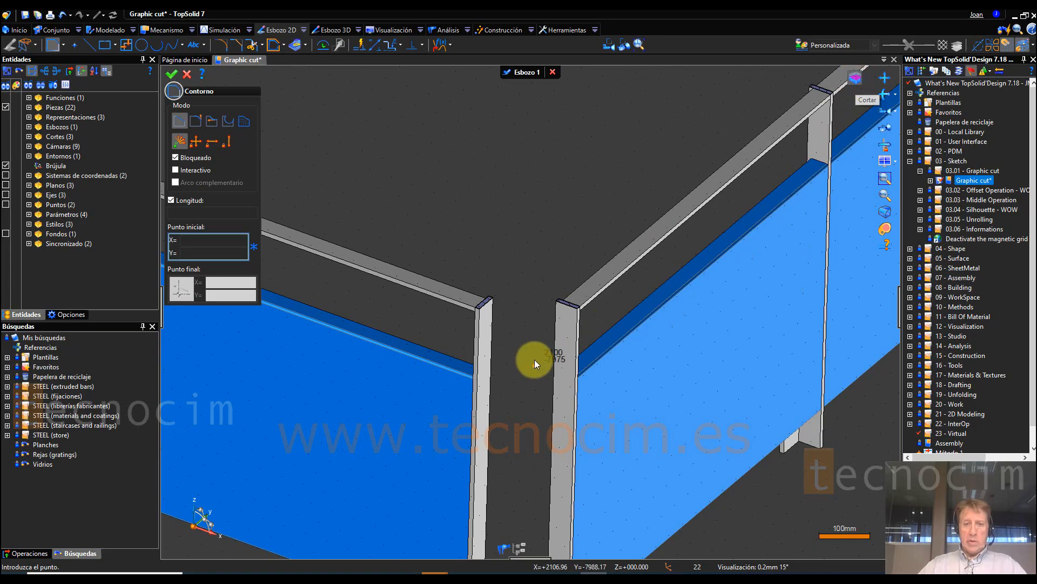
{"action": "scroll", "coordinate": [534, 345], "scroll_direction": "up", "scroll_amount": 3}
{"action": "middle_click_drag", "start_coordinate": [525, 308], "coordinate": [521, 246]}
{"action": "middle_click_drag", "start_coordinate": [587, 268], "coordinate": [584, 280]}
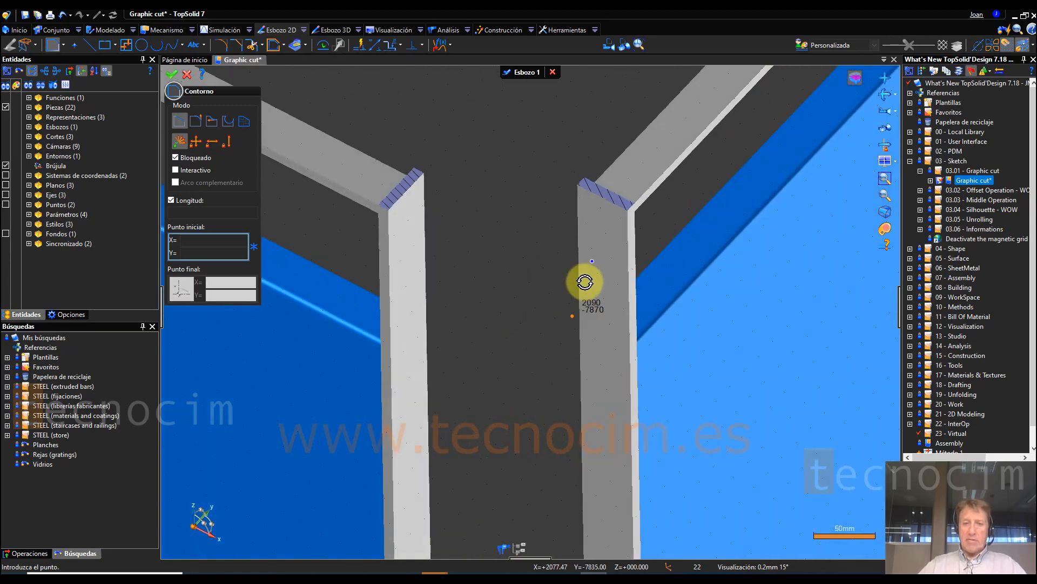
{"action": "middle_click_drag", "start_coordinate": [539, 214], "coordinate": [530, 236]}
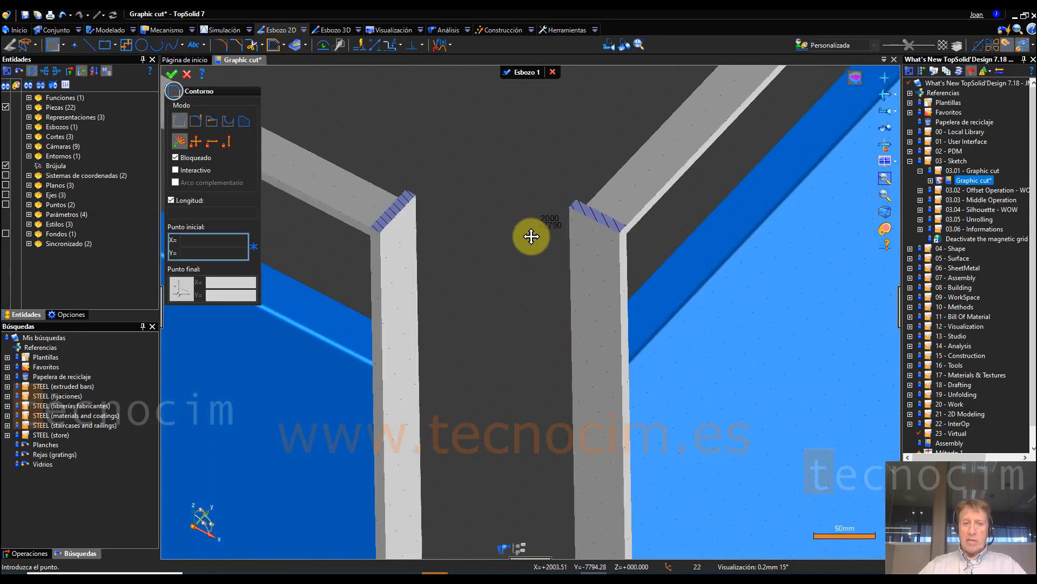
Step: View the sketch from above and draw an L-shaped contour joining the corners of the two sectioned corner posts
{"action": "left_click", "coordinate": [609, 46]}
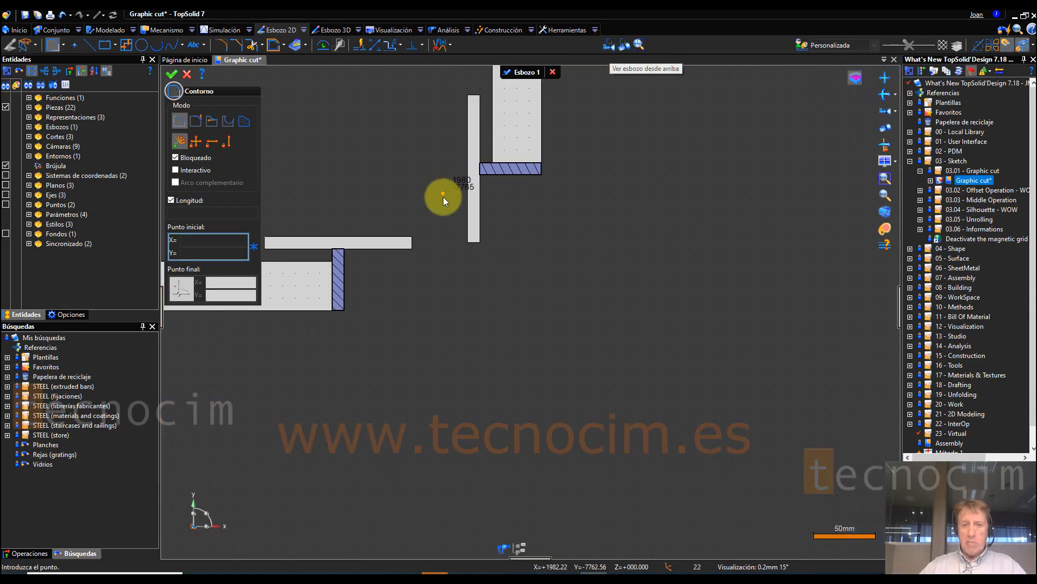
{"action": "left_click", "coordinate": [480, 174]}
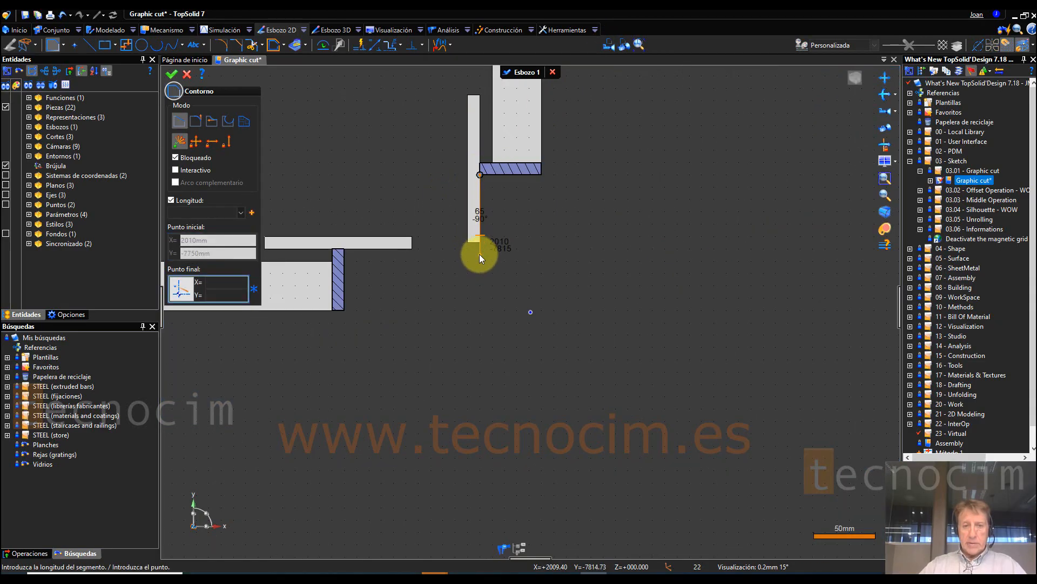
{"action": "left_click", "coordinate": [479, 254]}
{"action": "scroll", "coordinate": [355, 254], "scroll_direction": "up", "scroll_amount": 2}
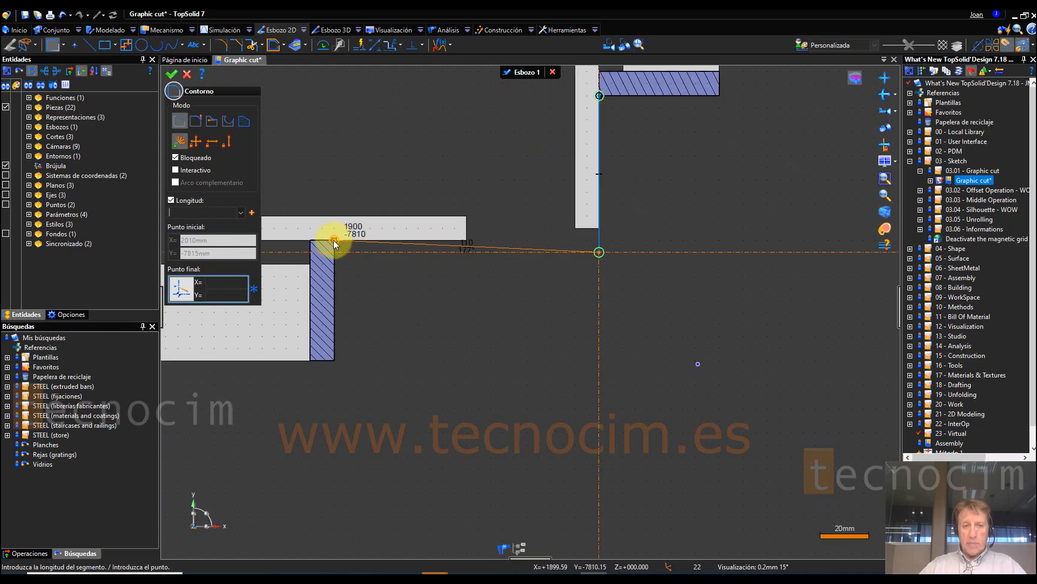
{"action": "left_click", "coordinate": [333, 239]}
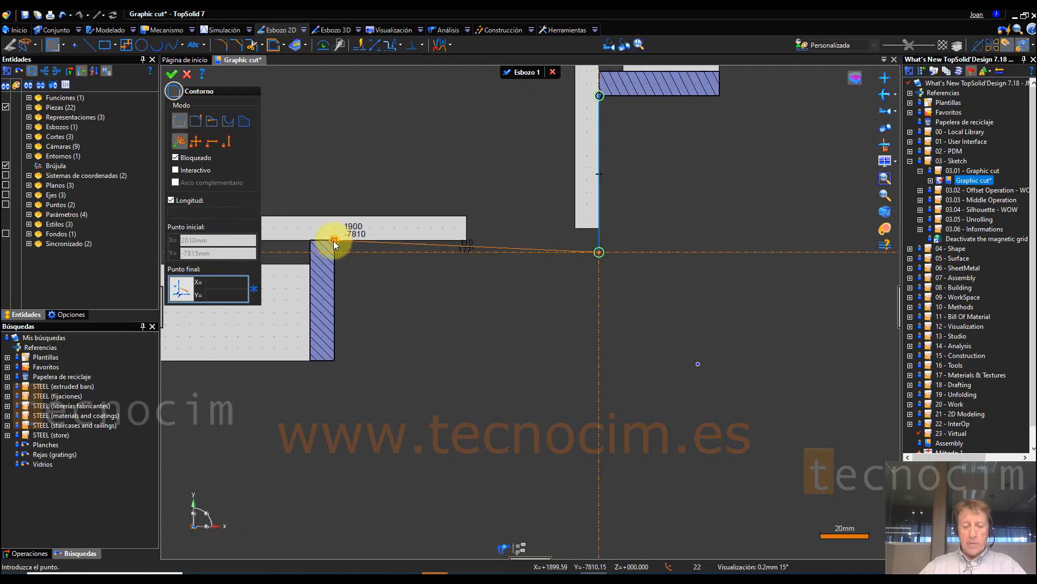
{"action": "left_click", "coordinate": [334, 361]}
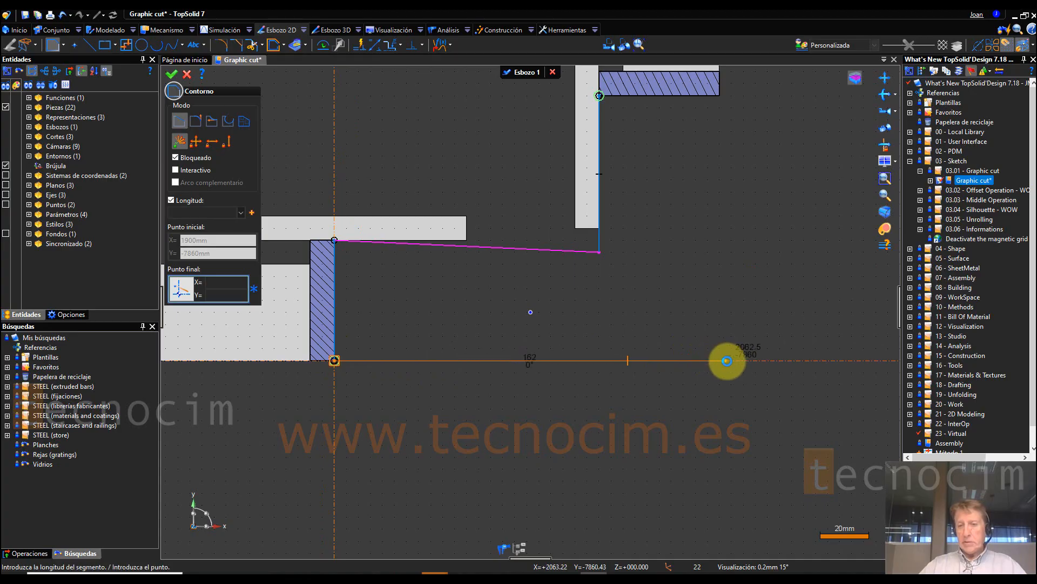
{"action": "left_click", "coordinate": [718, 95]}
{"action": "left_click", "coordinate": [171, 74]}
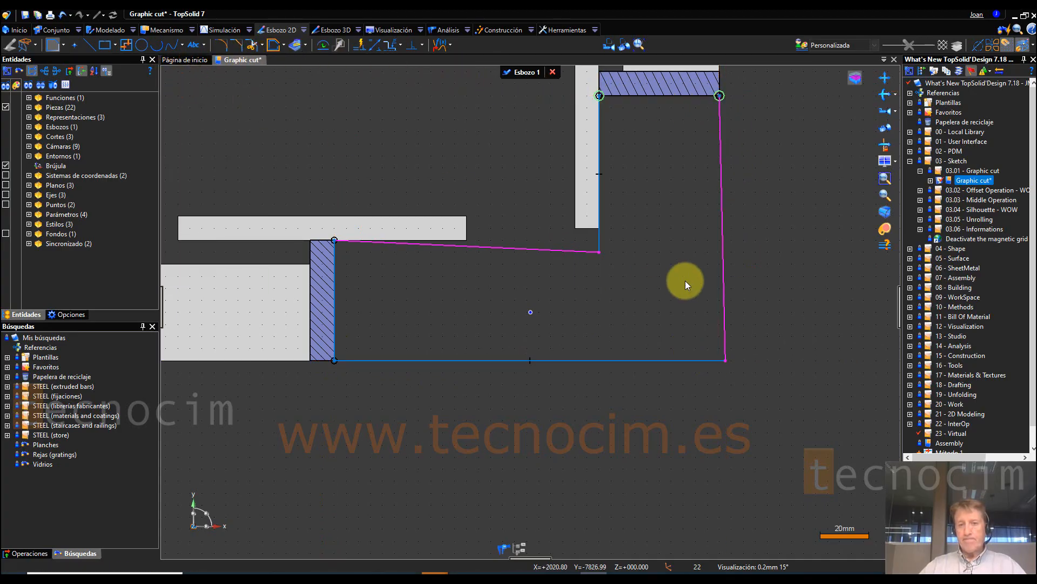
Step: Orient the contour's two slanted segments so they run vertical and horizontal, and finish the sketch
{"action": "right_click", "coordinate": [724, 275]}
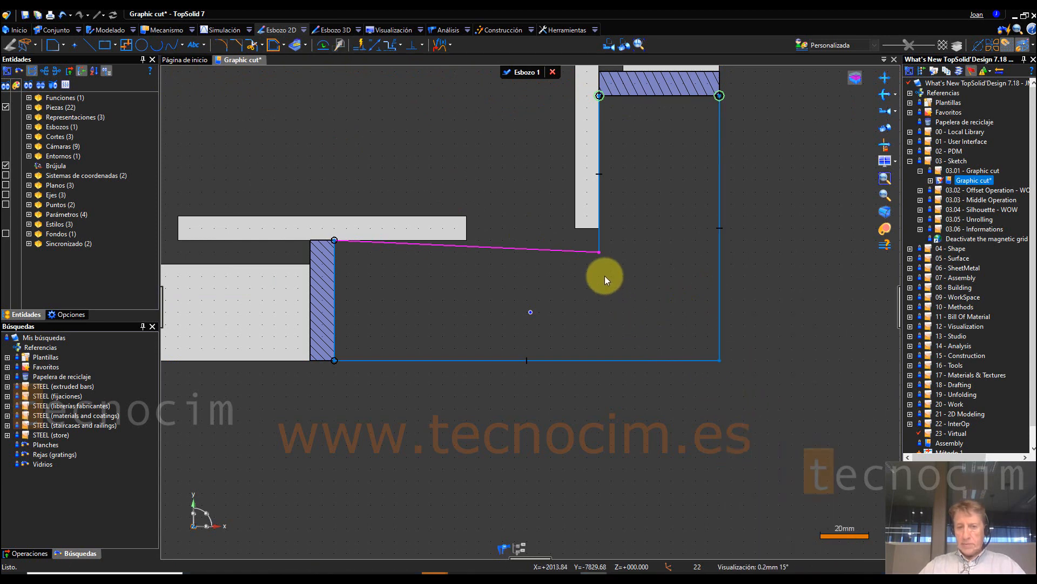
{"action": "right_click", "coordinate": [581, 251]}
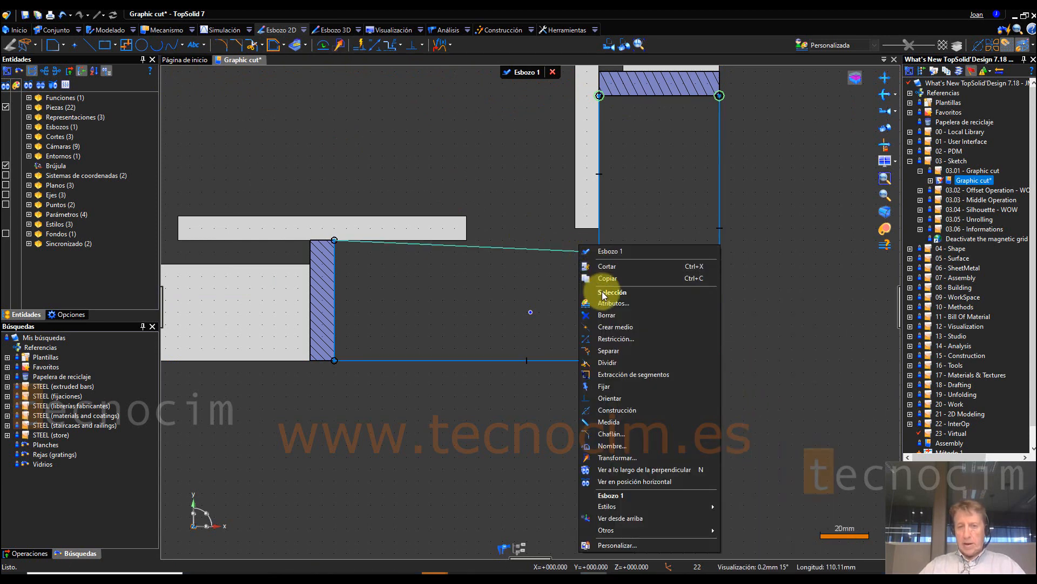
{"action": "left_click", "coordinate": [618, 399]}
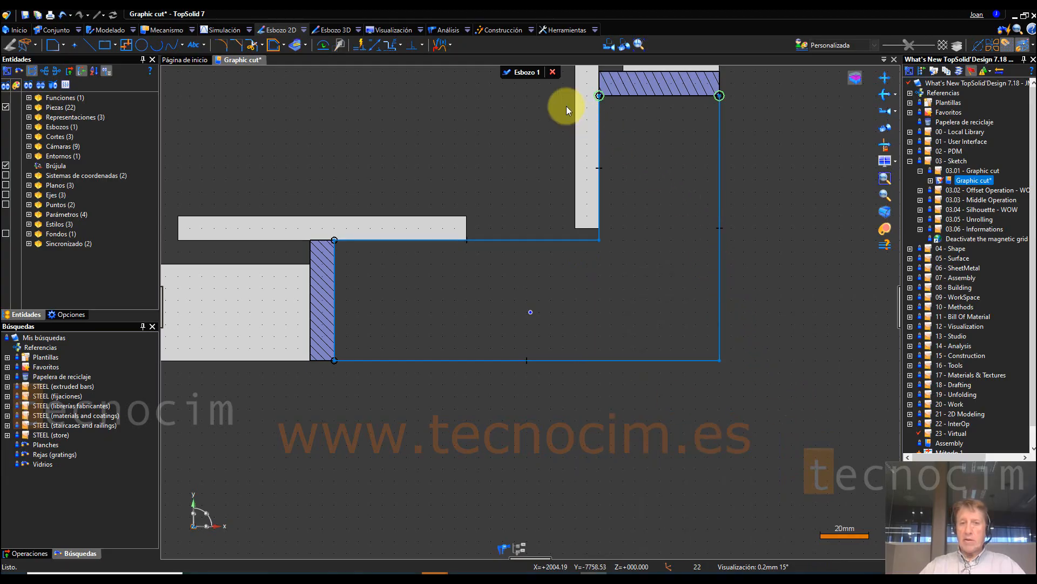
{"action": "left_click", "coordinate": [527, 76]}
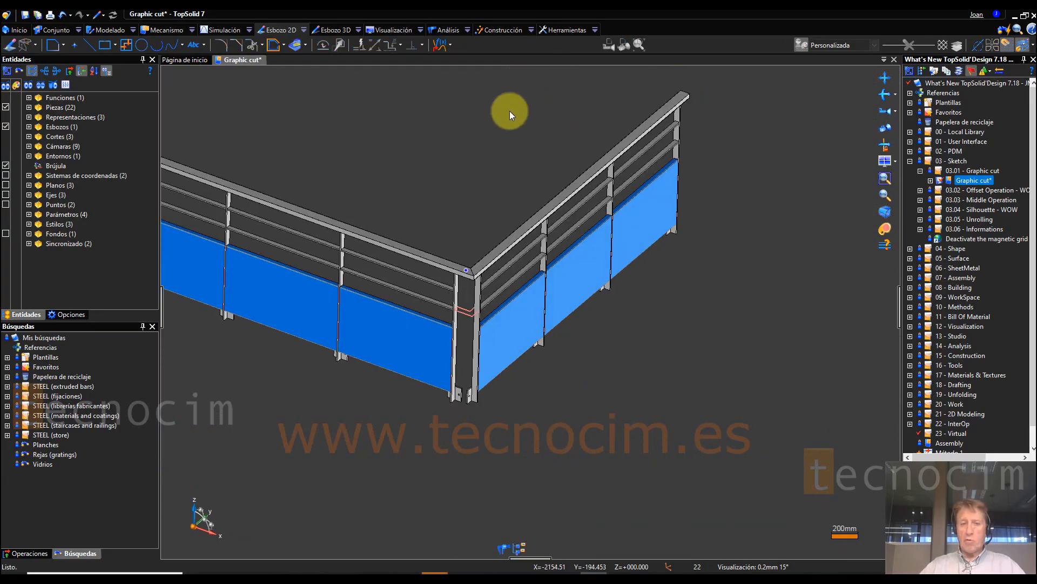
Step: Create an in-place part from the L-shaped sketch with the default Part template, accepting the sketch as support plane and the absolute origin
{"action": "scroll", "coordinate": [432, 283], "scroll_direction": "up", "scroll_amount": 5}
{"action": "scroll", "coordinate": [483, 260], "scroll_direction": "up", "scroll_amount": 3}
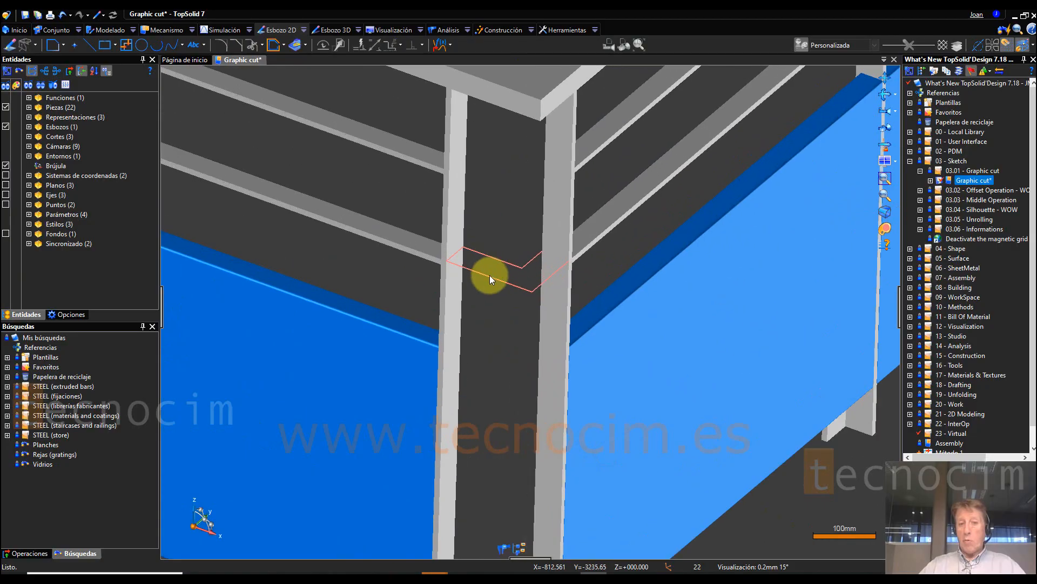
{"action": "right_click", "coordinate": [497, 257]}
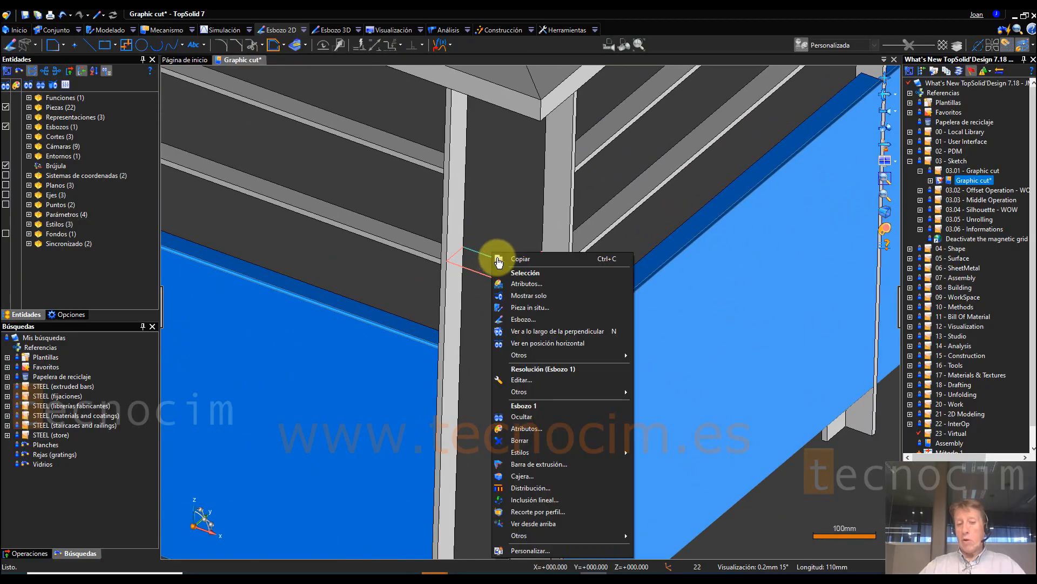
{"action": "left_click", "coordinate": [522, 307]}
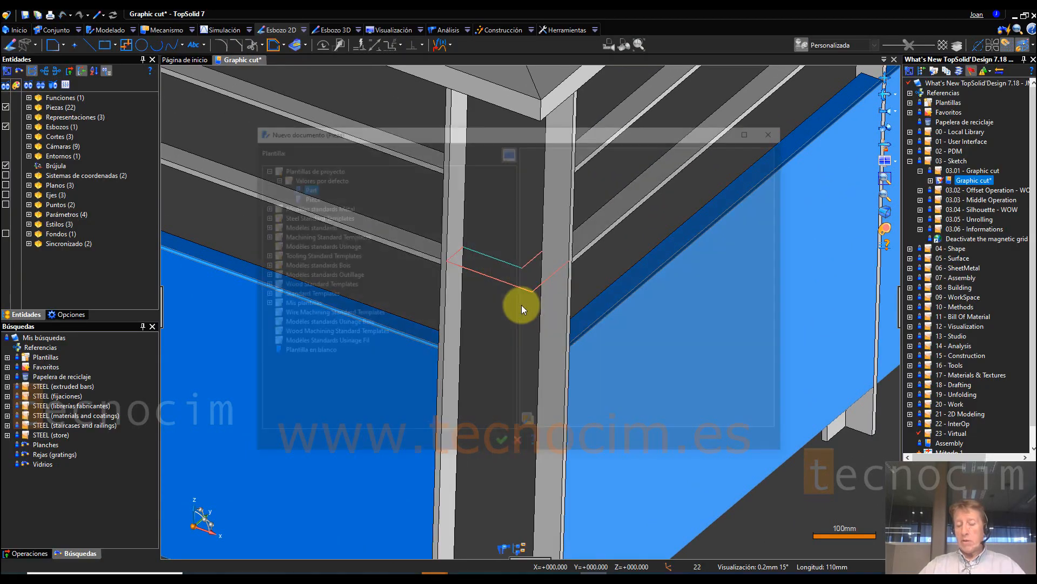
{"action": "left_click", "coordinate": [500, 446]}
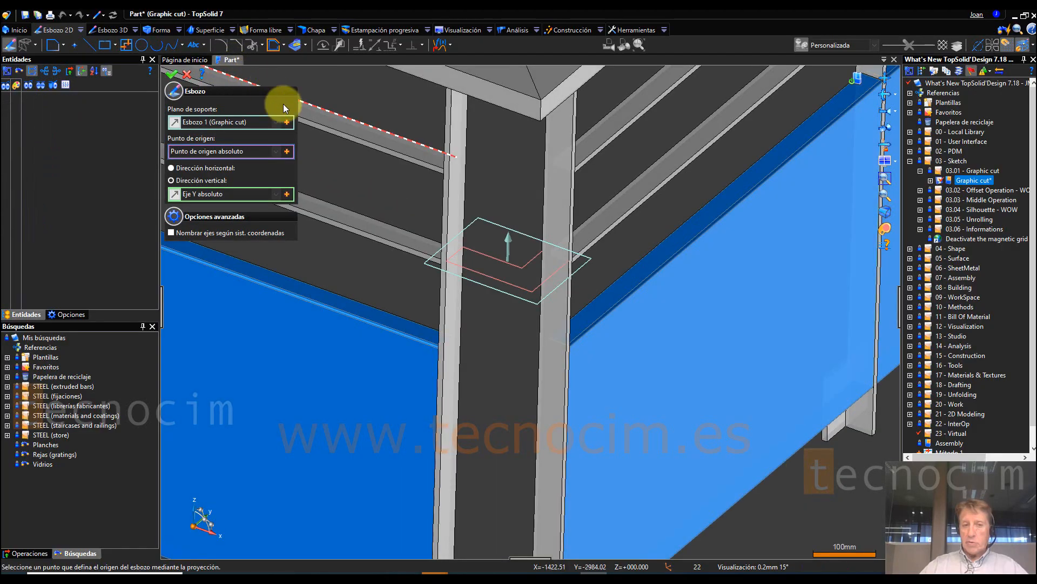
{"action": "left_click", "coordinate": [174, 73]}
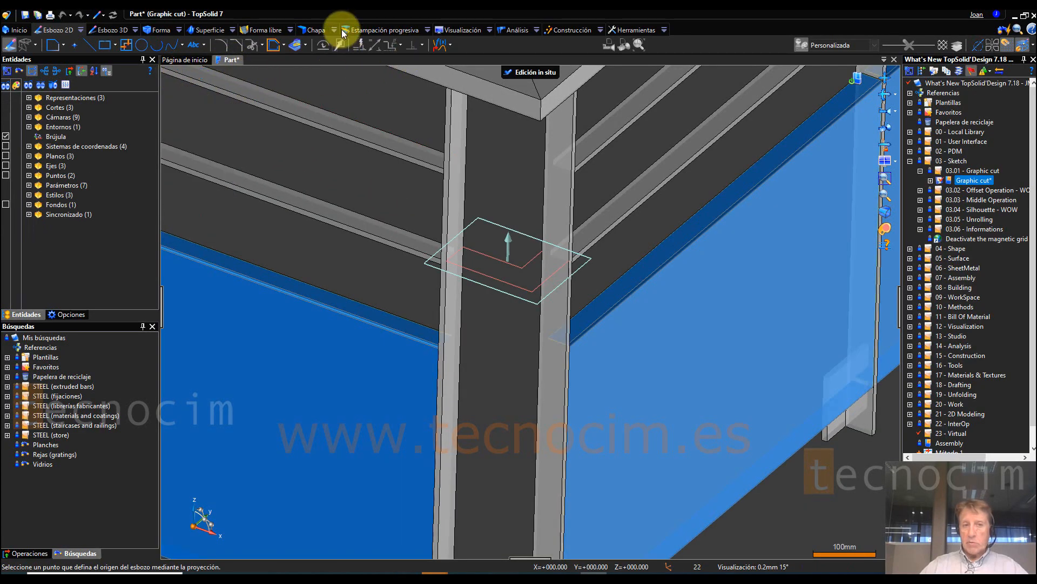
Step: Create a flat sheet metal shape from the L-shaped sketch, with inverted direction and 8.3 mm thickness
{"action": "left_click", "coordinate": [336, 28]}
{"action": "scroll", "coordinate": [537, 295], "scroll_direction": "up", "scroll_amount": 2}
{"action": "right_click", "coordinate": [537, 297]}
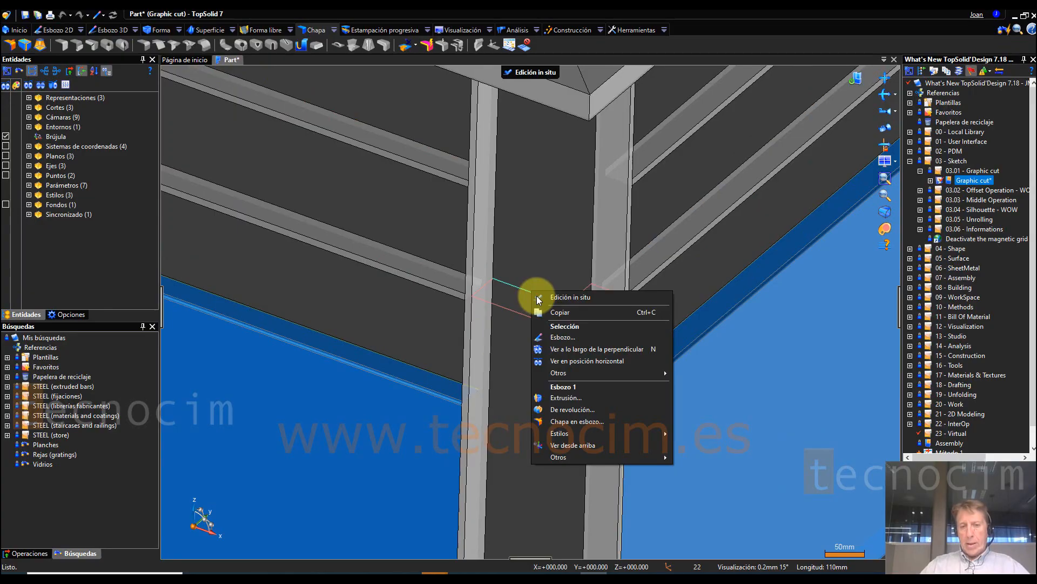
{"action": "left_click", "coordinate": [582, 424]}
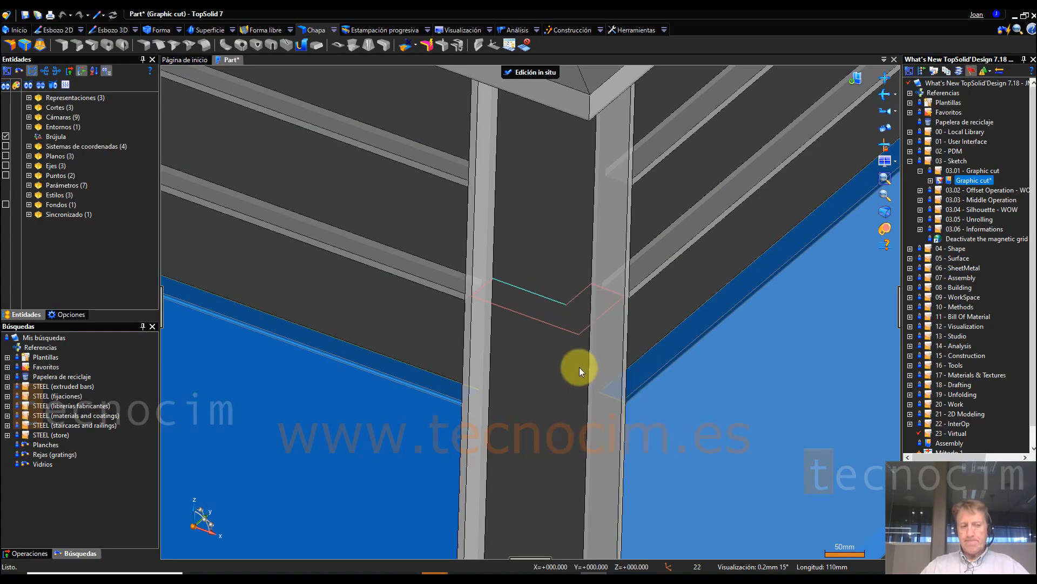
{"action": "left_click", "coordinate": [536, 302]}
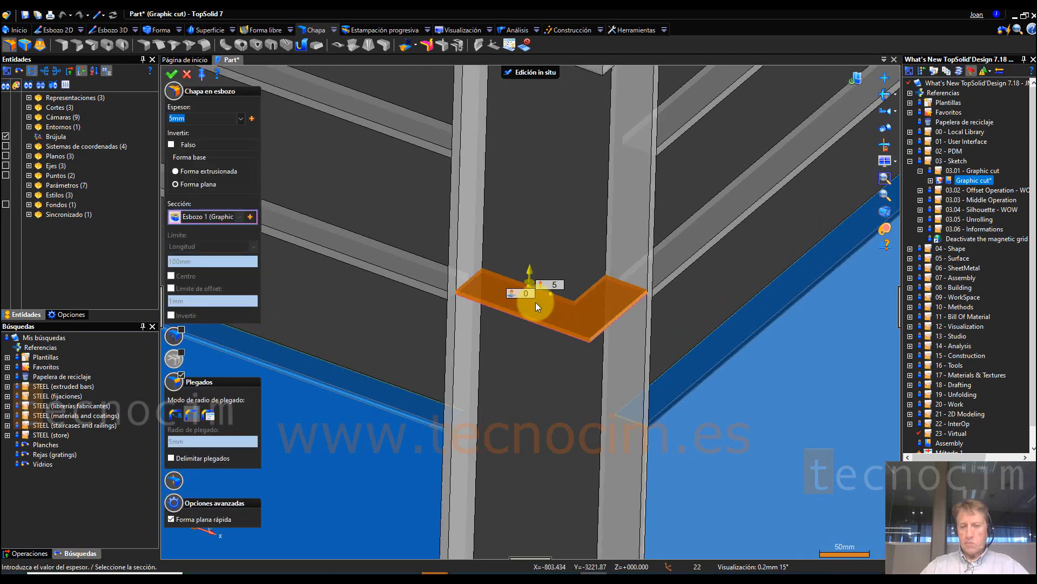
{"action": "scroll", "coordinate": [527, 261], "scroll_direction": "up", "scroll_amount": 2}
{"action": "left_click", "coordinate": [526, 261]}
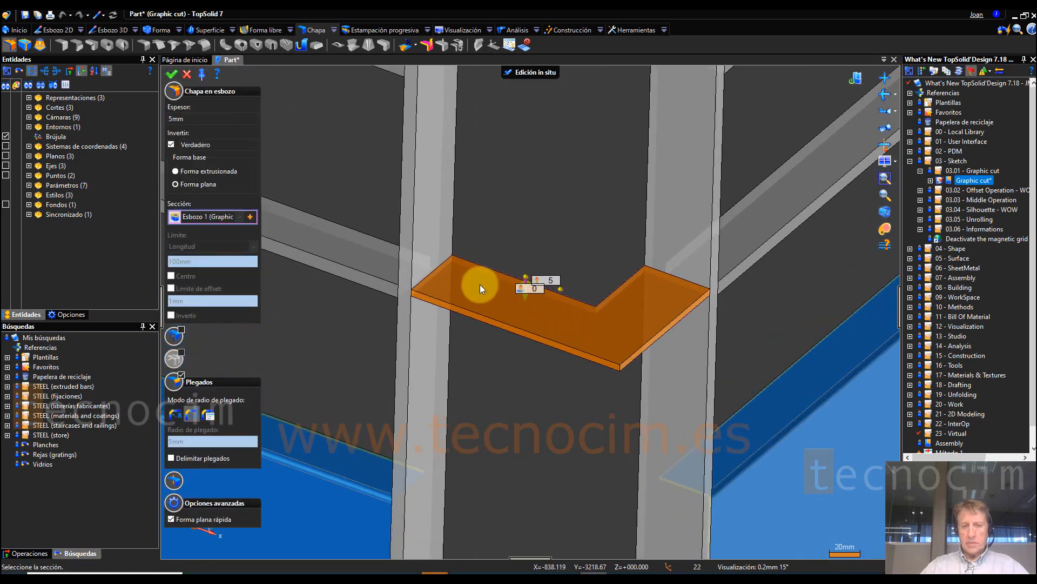
{"action": "left_click_drag", "start_coordinate": [526, 304], "coordinate": [526, 301]}
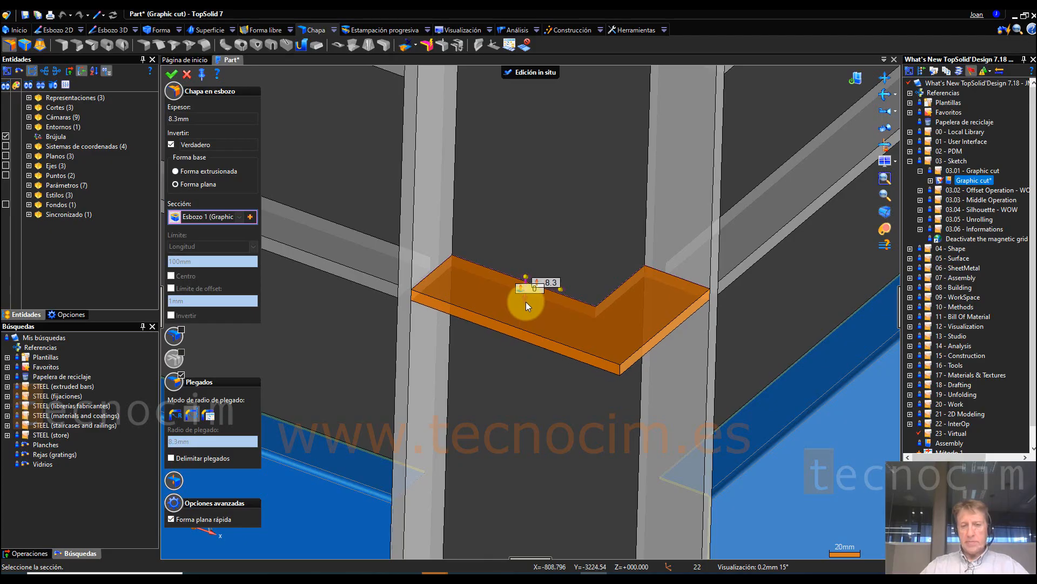
{"action": "left_click", "coordinate": [172, 73]}
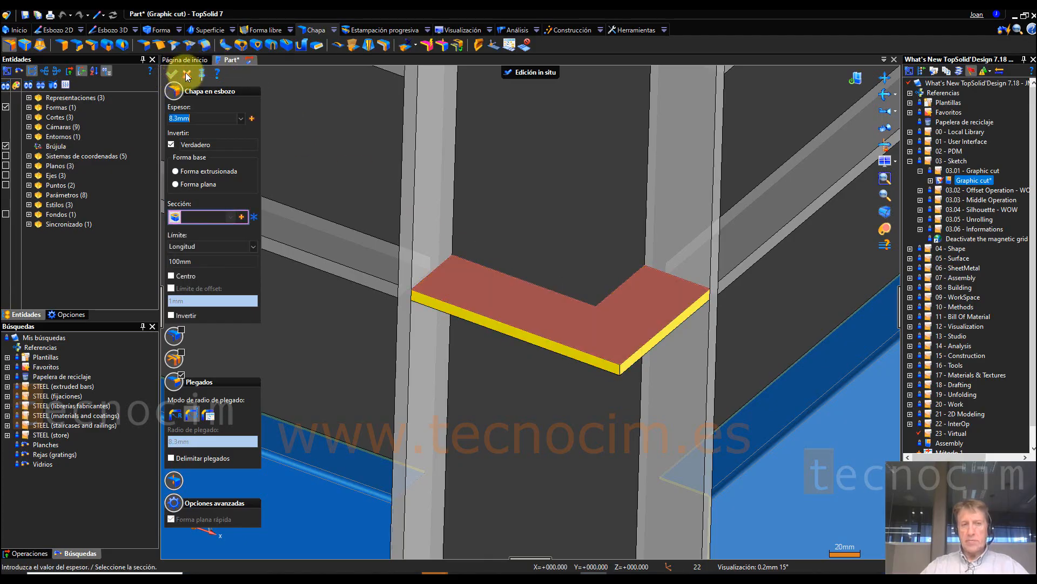
{"action": "left_click", "coordinate": [186, 72]}
Step: Finish the in-place editing and examine the new L-shaped plate between the corner posts in the railing assembly
{"action": "left_click", "coordinate": [526, 72]}
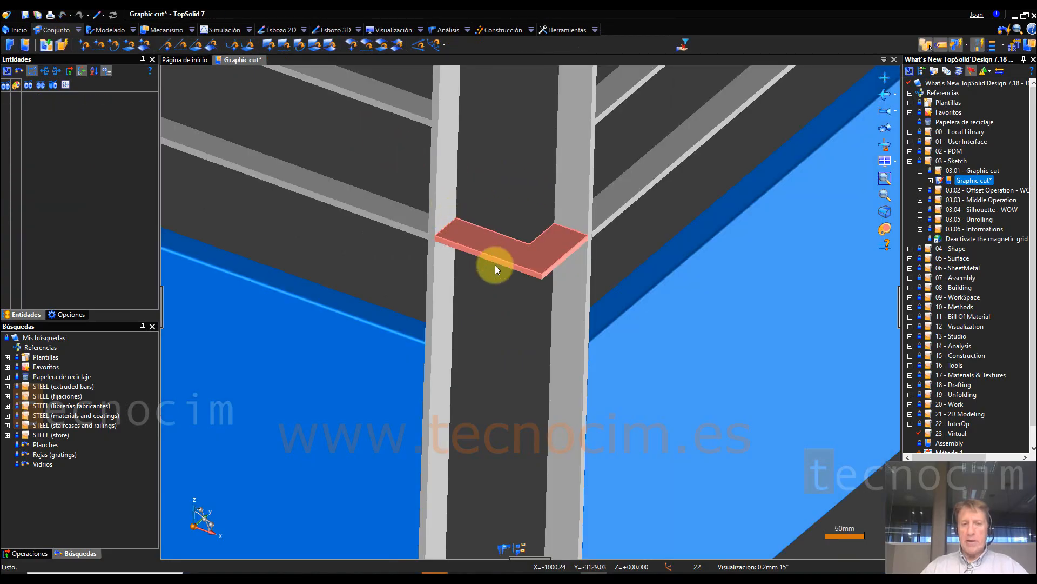
{"action": "scroll", "coordinate": [549, 294], "scroll_direction": "down", "scroll_amount": 6}
{"action": "left_click", "coordinate": [553, 284]}
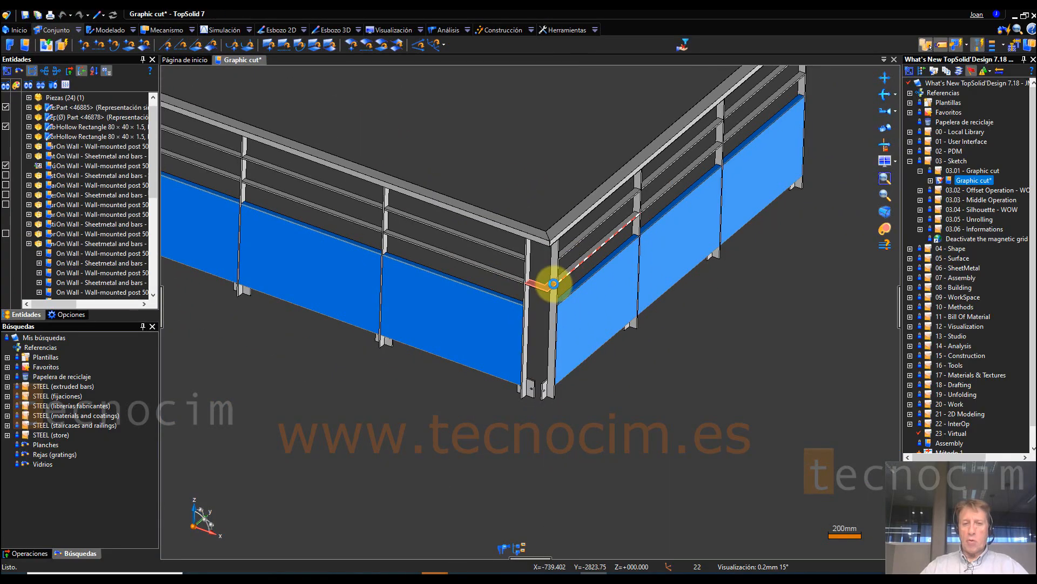
{"action": "scroll", "coordinate": [553, 284], "scroll_direction": "up", "scroll_amount": 4}
{"action": "mouse_move", "coordinate": [564, 312]}
{"action": "middle_mouse_down"}
{"action": "mouse_move", "coordinate": [574, 325]}
{"action": "mouse_move", "coordinate": [498, 313]}
{"action": "mouse_move", "coordinate": [578, 329]}
{"action": "mouse_move", "coordinate": [573, 304]}
{"action": "mouse_move", "coordinate": [576, 323]}
{"action": "middle_mouse_up"}
{"action": "scroll", "coordinate": [568, 306], "scroll_direction": "up", "scroll_amount": 4}
{"action": "scroll", "coordinate": [502, 290], "scroll_direction": "down", "scroll_amount": 4}
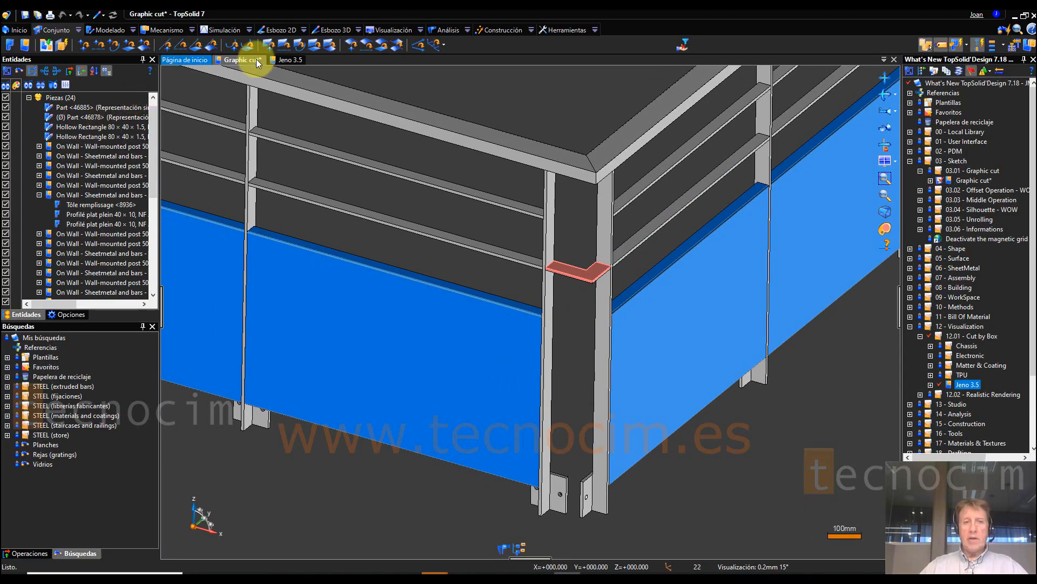
Step: Switch to the Jeno 3.5 drone assembly and view its camera mount and arms from below, up close
{"action": "left_click", "coordinate": [281, 60]}
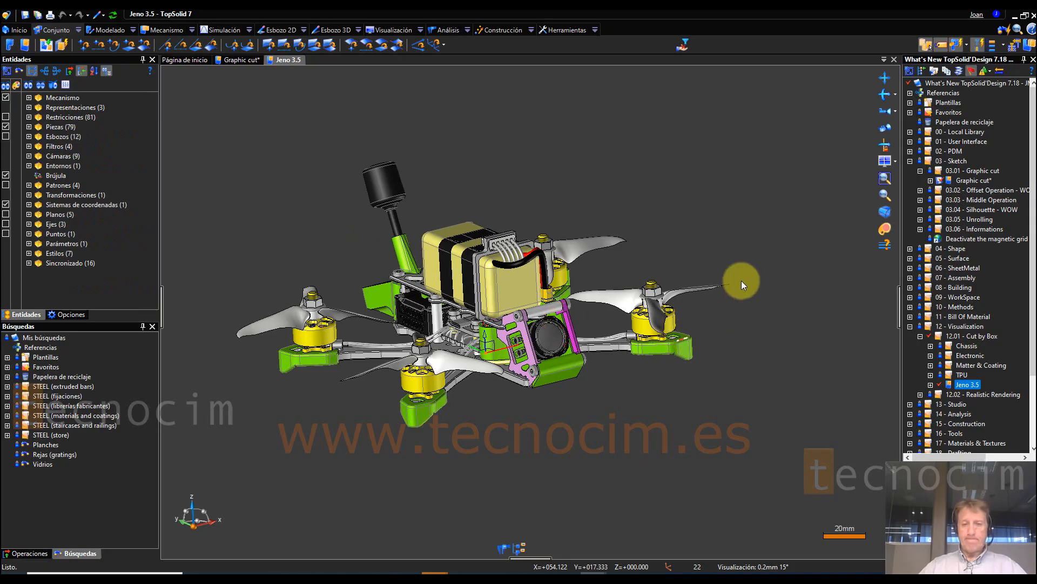
{"action": "middle_click_drag", "start_coordinate": [728, 212], "coordinate": [620, 416]}
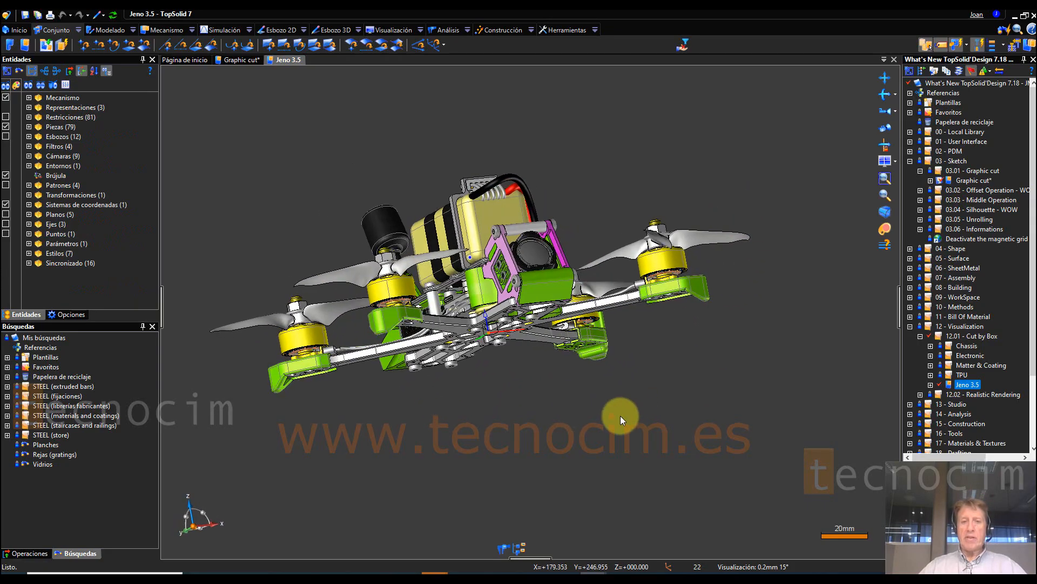
{"action": "scroll", "coordinate": [620, 416], "scroll_direction": "up", "scroll_amount": 10}
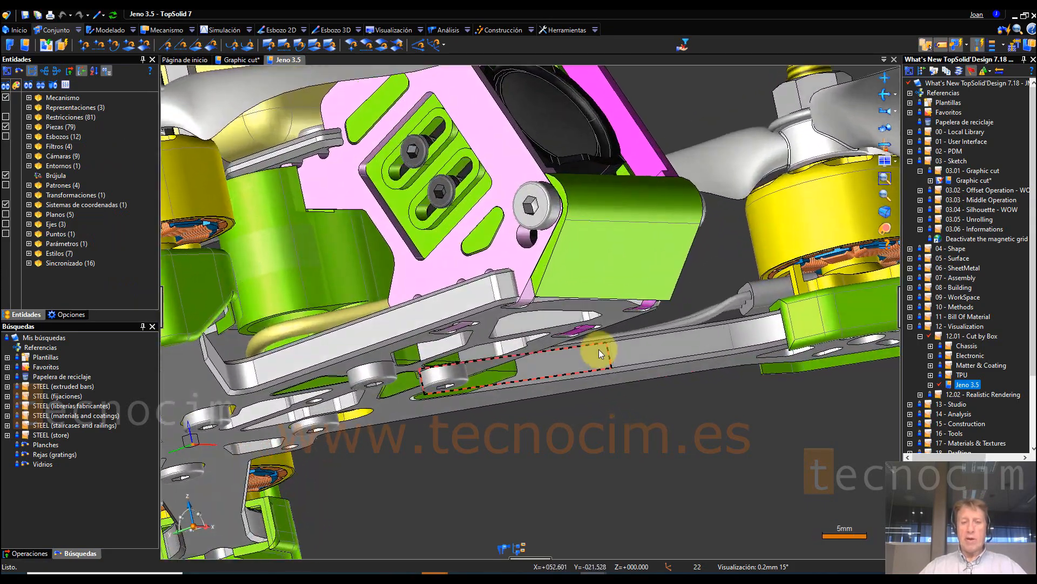
Step: Create a 2D sketch on the flat face of the green front guard, accepting the absolute origin point and absolute Z axis
{"action": "scroll", "coordinate": [599, 350], "scroll_direction": "up", "scroll_amount": 3}
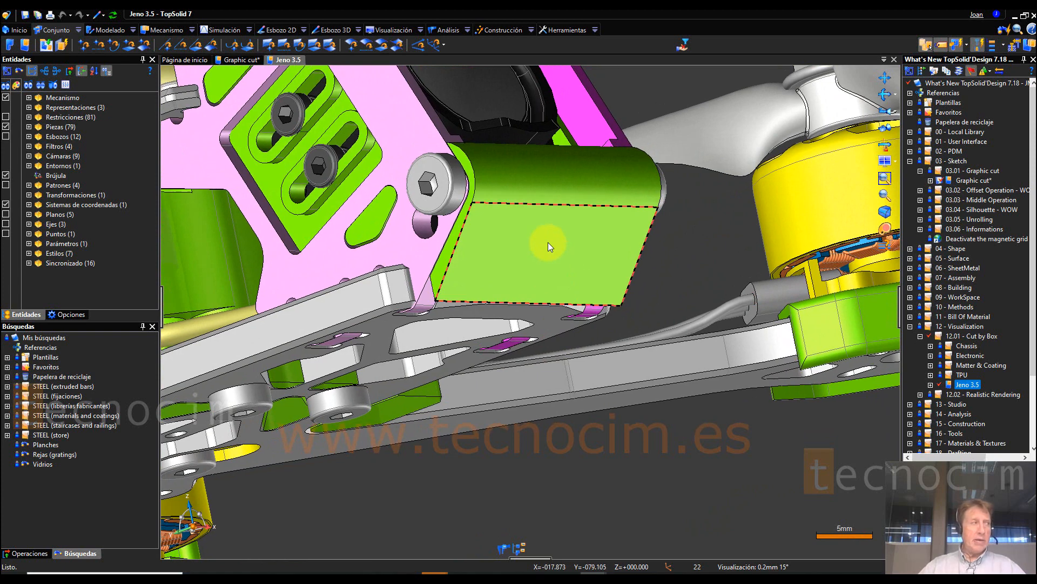
{"action": "right_click", "coordinate": [549, 244]}
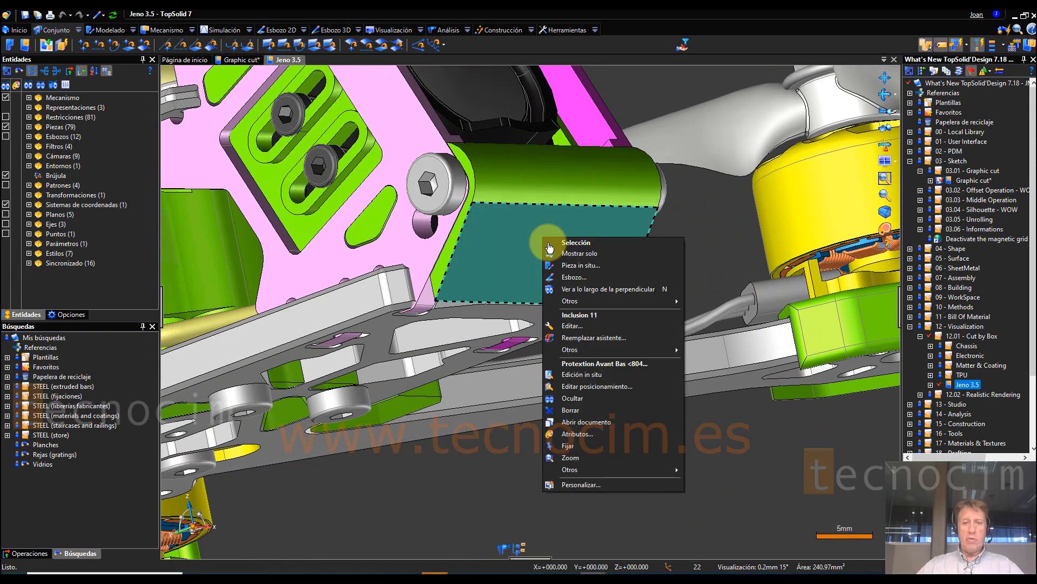
{"action": "left_click", "coordinate": [576, 277]}
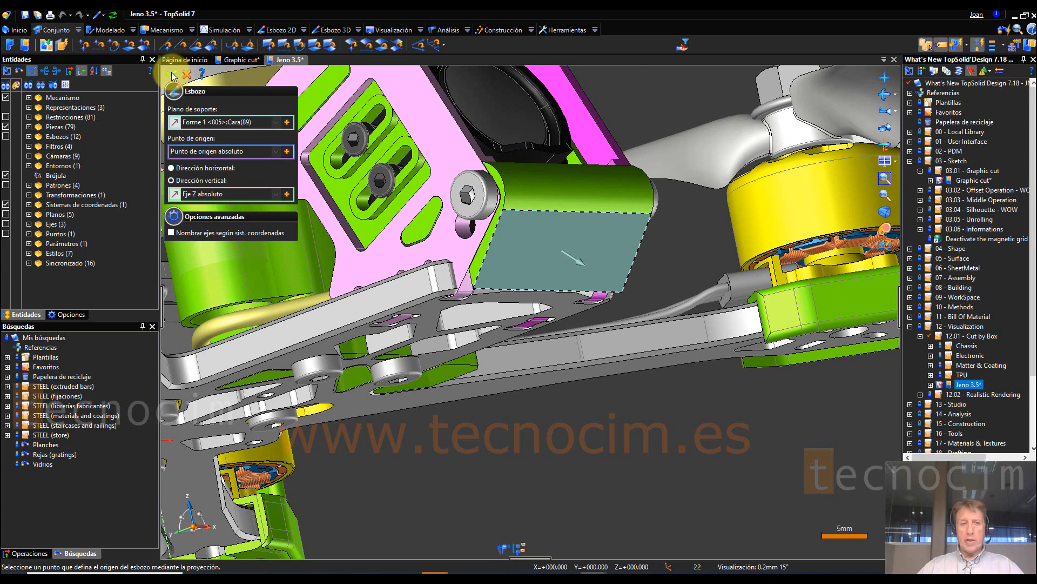
{"action": "left_click", "coordinate": [173, 74]}
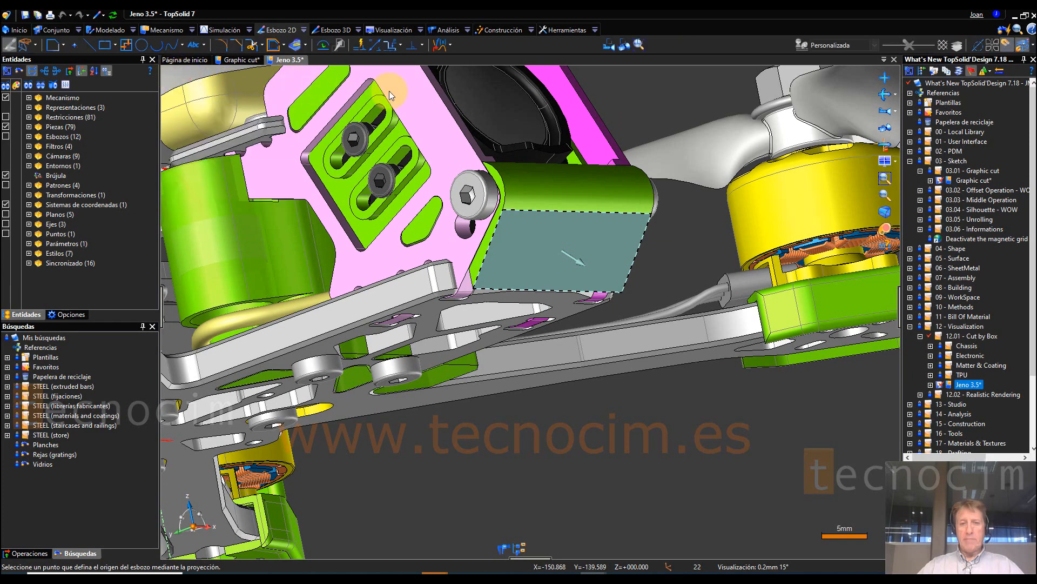
{"action": "left_click", "coordinate": [609, 46]}
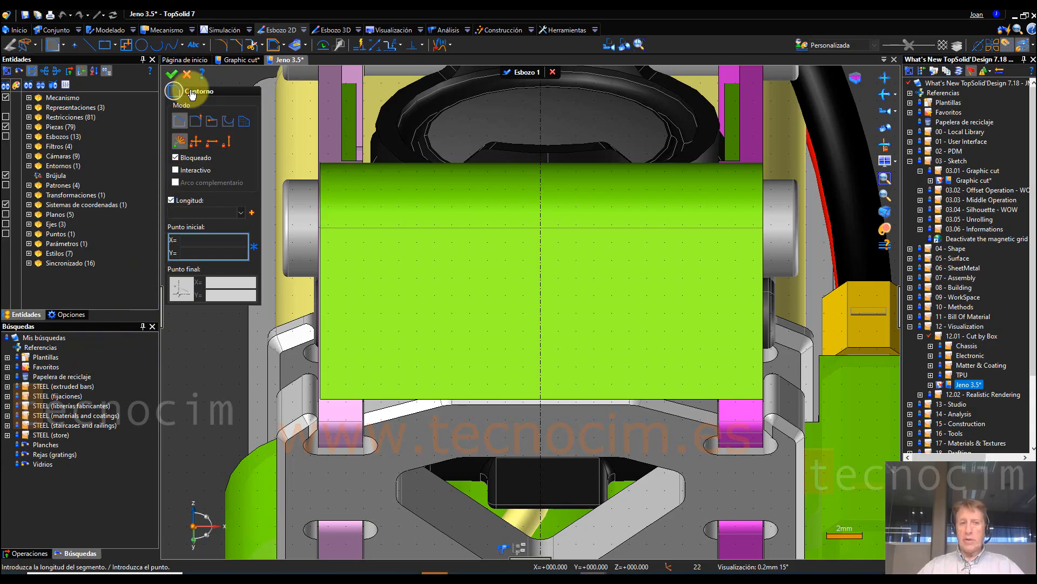
{"action": "left_click", "coordinate": [186, 74]}
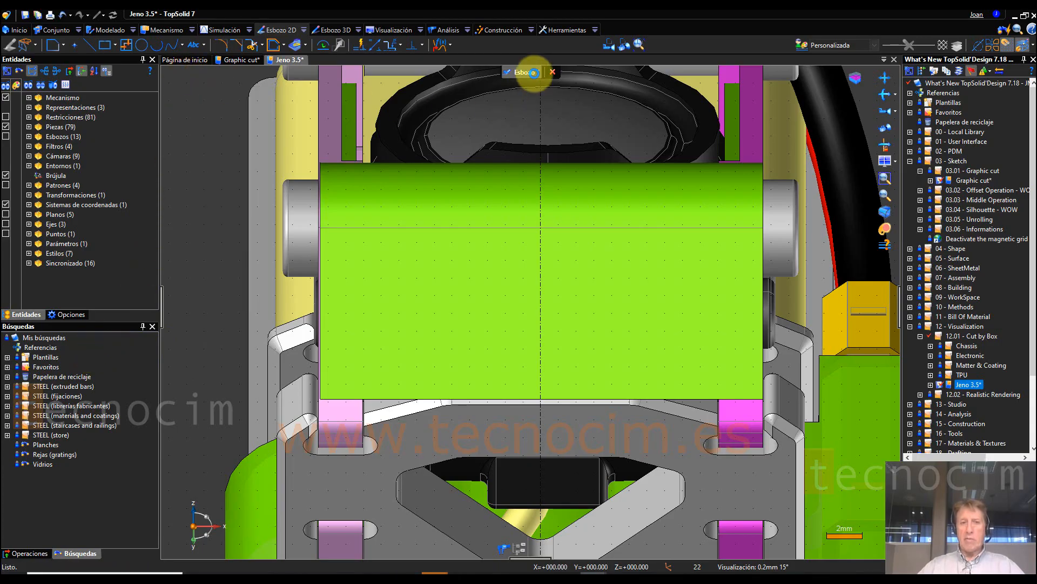
Step: Set the sketch grid's type to Líneas in the Modificar rejilla settings
{"action": "left_click", "coordinate": [37, 45]}
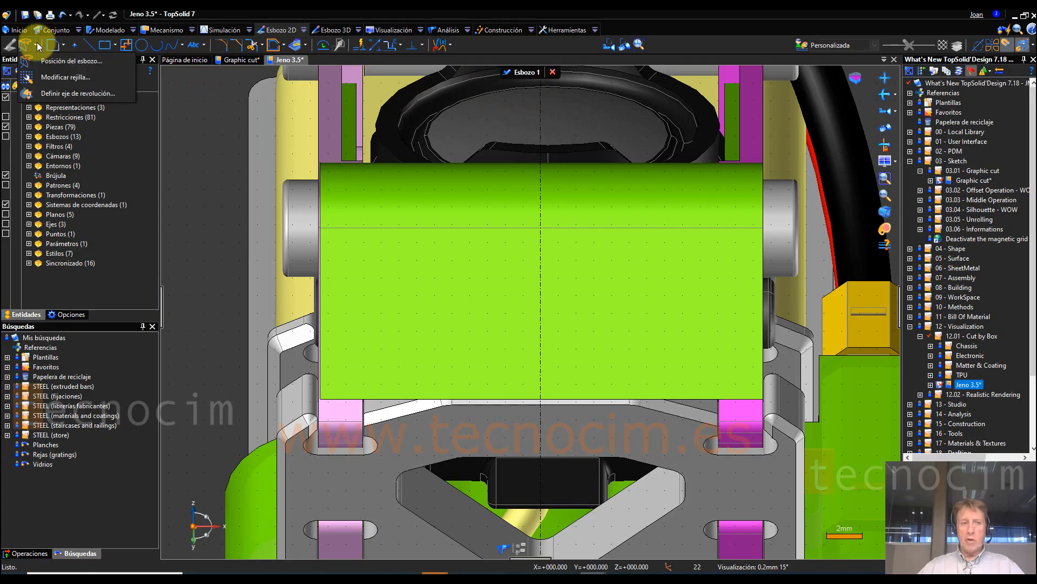
{"action": "left_click", "coordinate": [60, 77]}
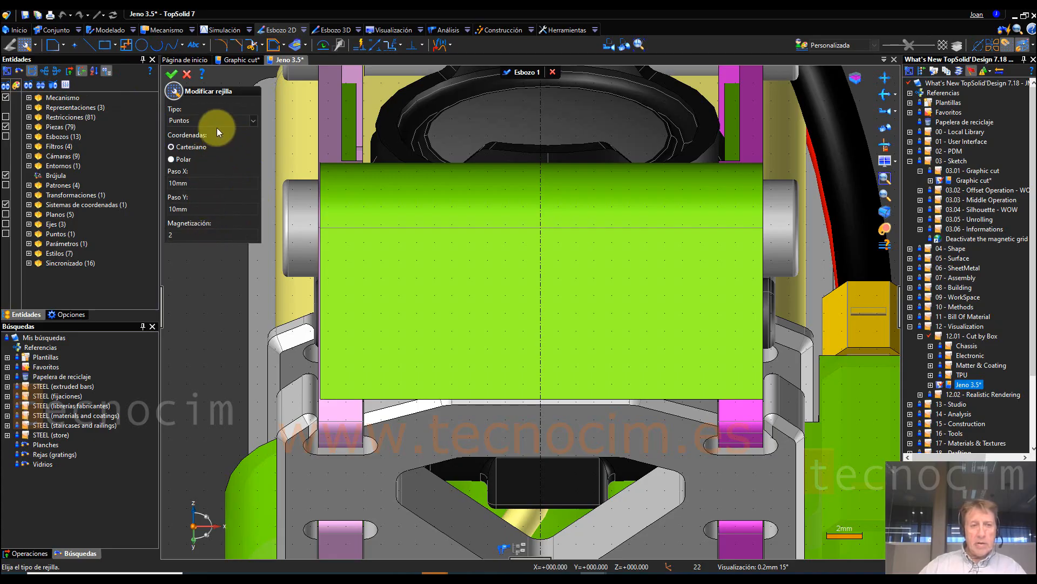
{"action": "left_click", "coordinate": [252, 121]}
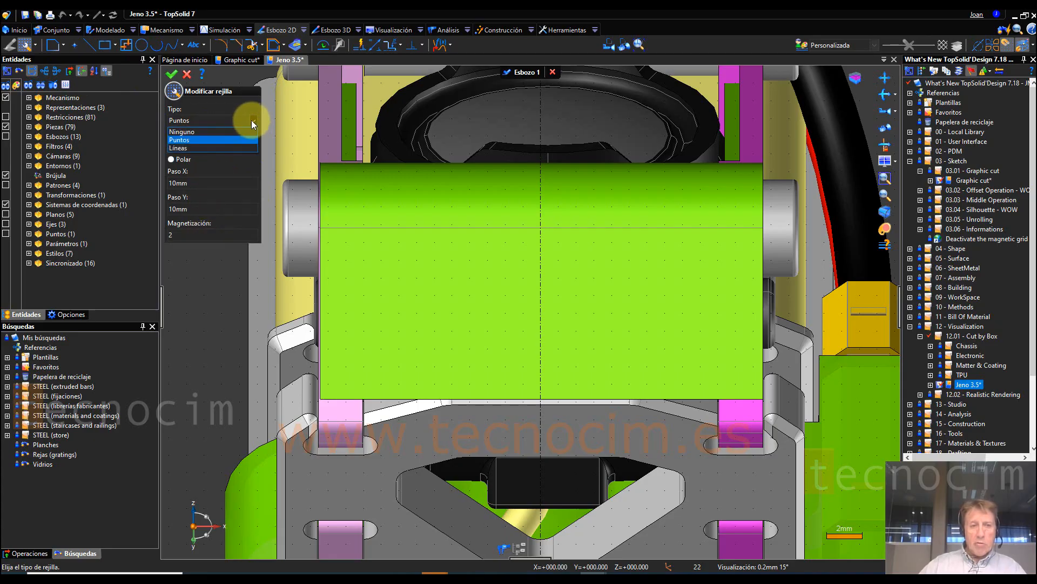
{"action": "left_click", "coordinate": [192, 151]}
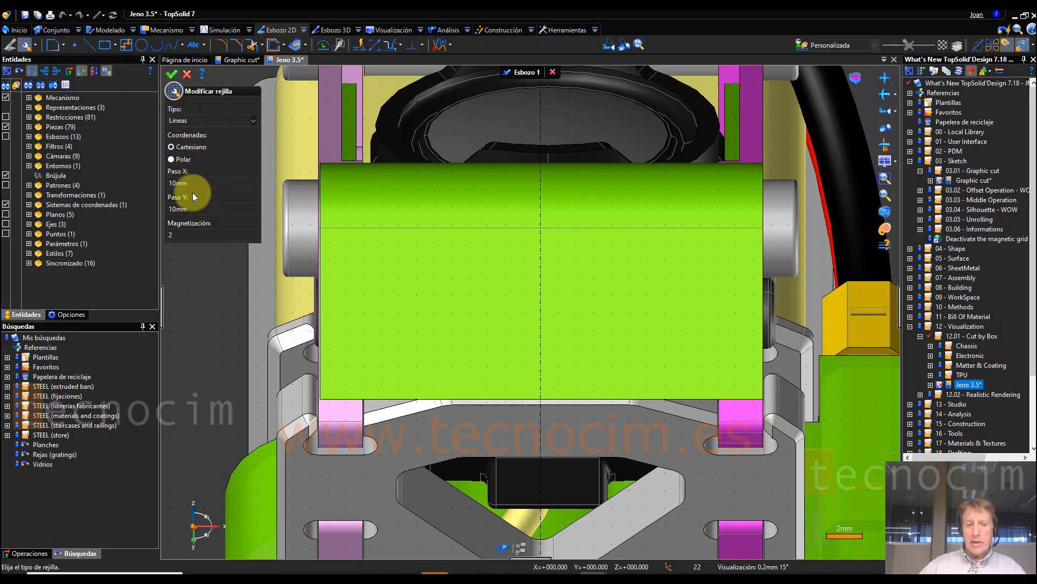
{"action": "left_click", "coordinate": [173, 73]}
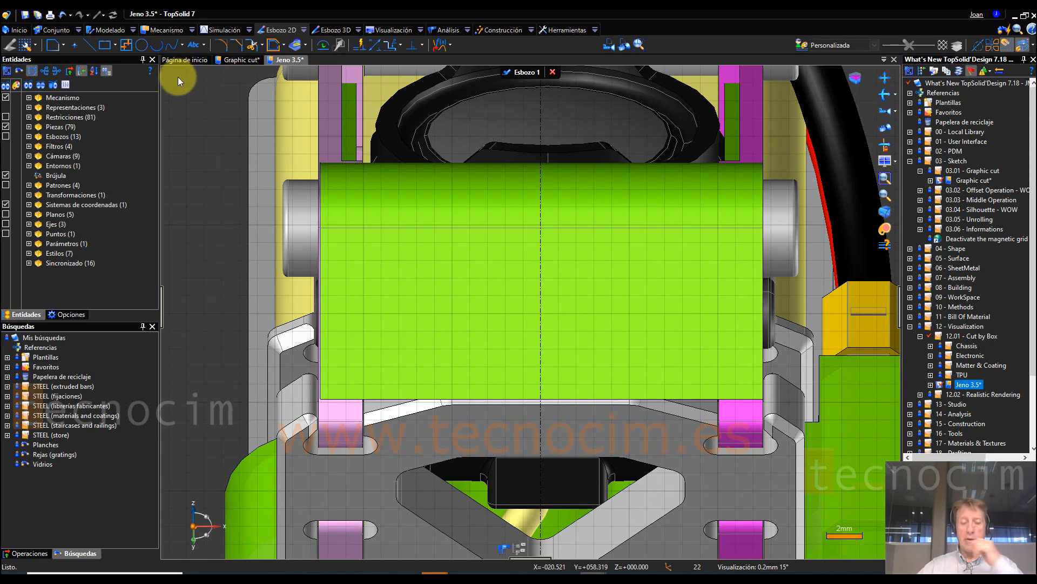
Step: Draw a vertical line about 2 mm long on the guard face, starting at about X -10.95, Y 48.96 mm
{"action": "scroll", "coordinate": [384, 259], "scroll_direction": "up", "scroll_amount": 4}
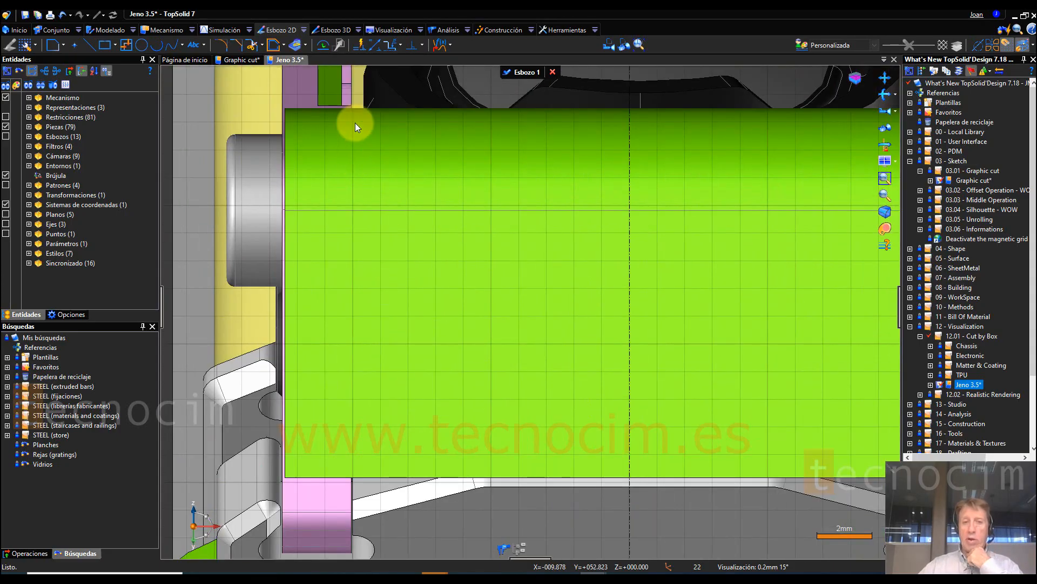
{"action": "left_click", "coordinate": [89, 45]}
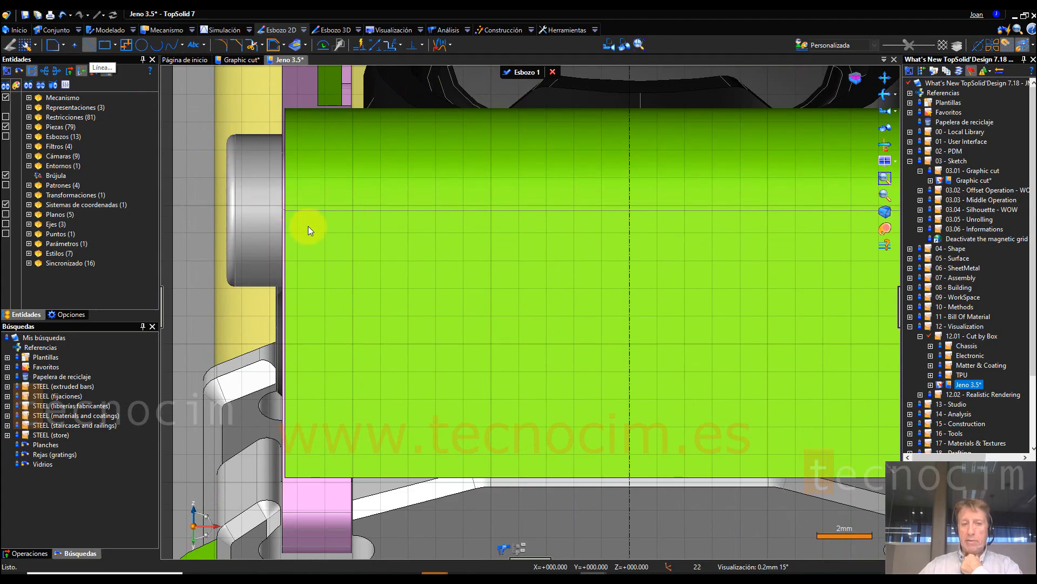
{"action": "scroll", "coordinate": [312, 235], "scroll_direction": "up", "scroll_amount": 3}
{"action": "scroll", "coordinate": [312, 235], "scroll_direction": "up", "scroll_amount": 2}
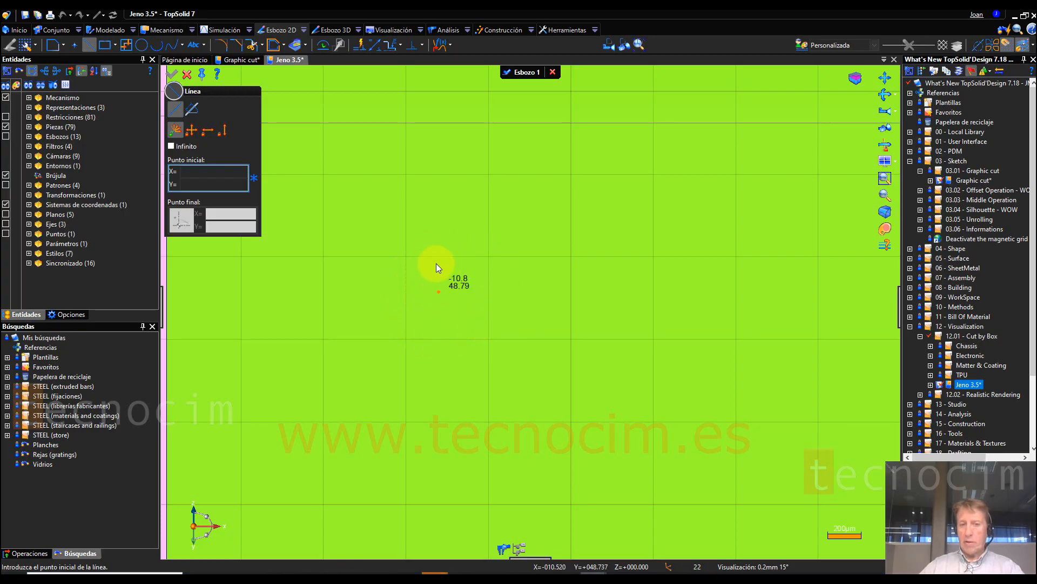
{"action": "left_click", "coordinate": [414, 264]}
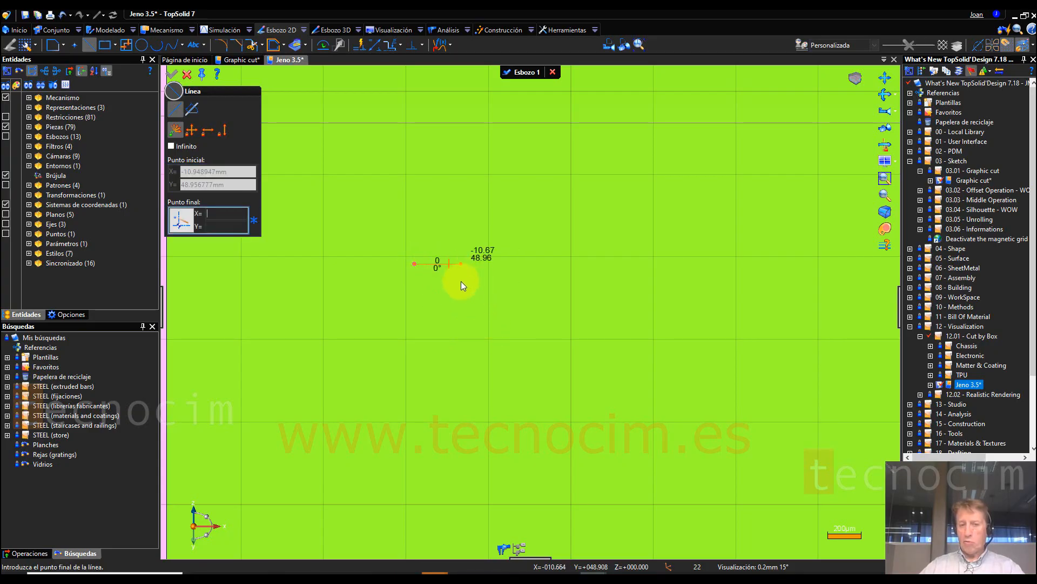
{"action": "scroll", "coordinate": [427, 283], "scroll_direction": "down", "scroll_amount": 3}
{"action": "scroll", "coordinate": [458, 330], "scroll_direction": "up", "scroll_amount": 3}
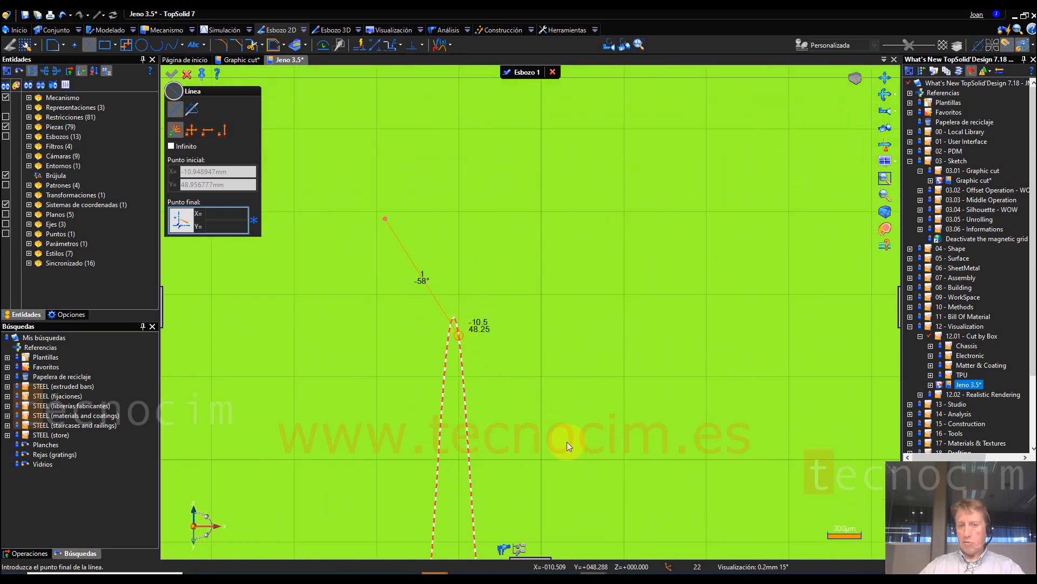
{"action": "scroll", "coordinate": [616, 384], "scroll_direction": "down", "scroll_amount": 3}
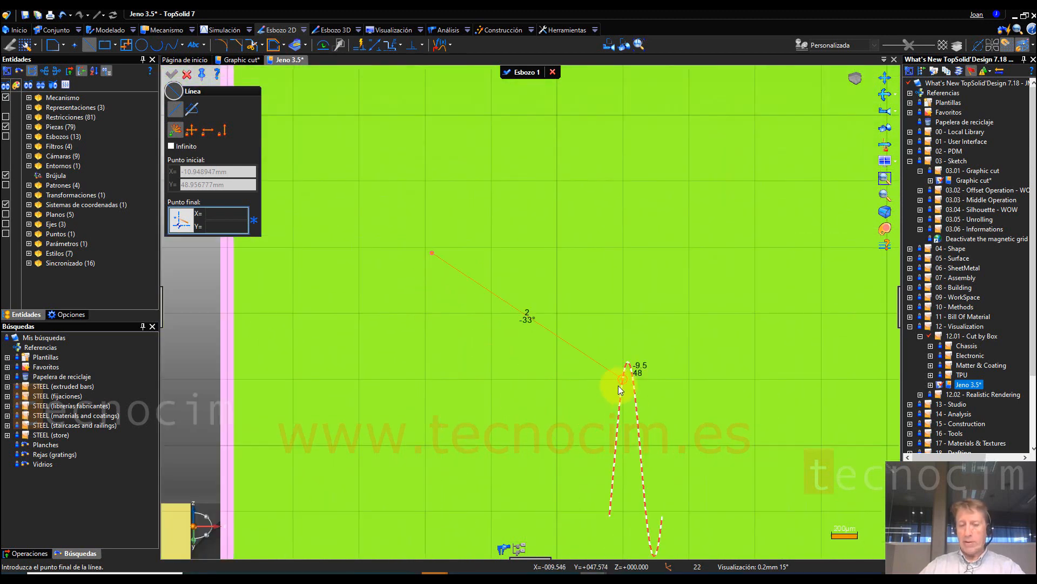
{"action": "scroll", "coordinate": [417, 350], "scroll_direction": "down", "scroll_amount": 5}
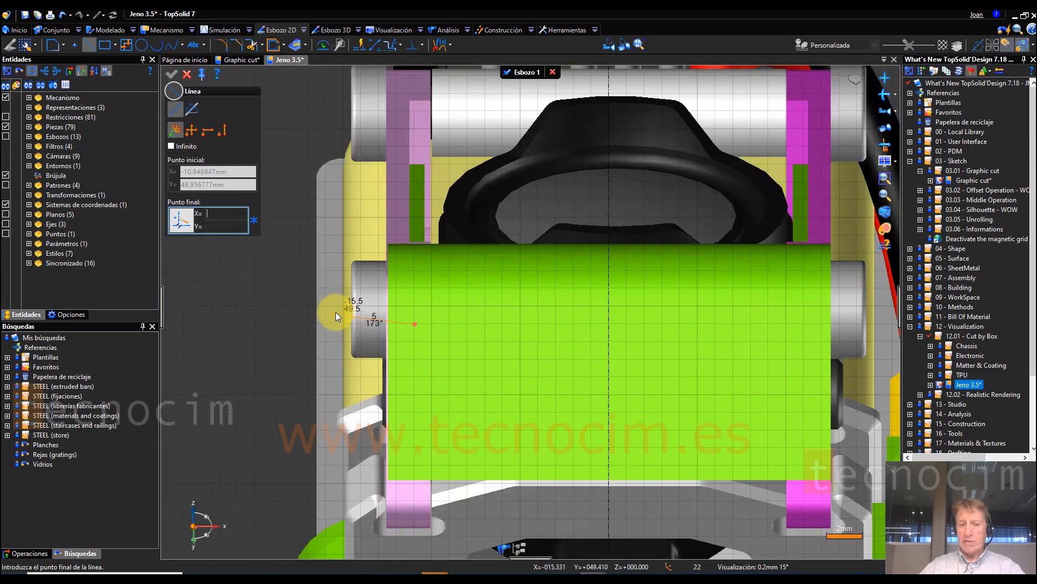
{"action": "scroll", "coordinate": [362, 325], "scroll_direction": "up", "scroll_amount": 2}
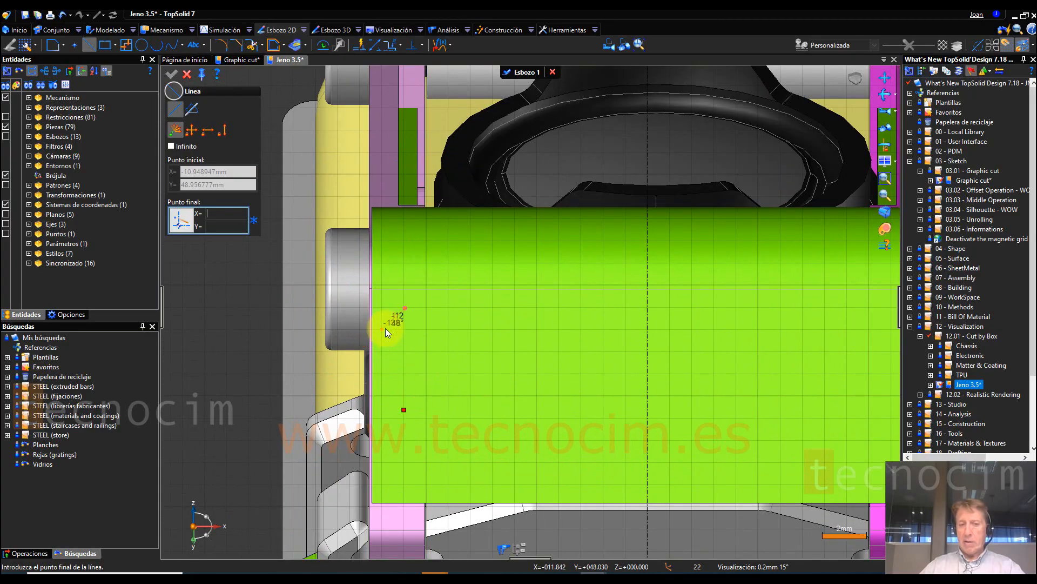
{"action": "scroll", "coordinate": [385, 319], "scroll_direction": "up", "scroll_amount": 2}
{"action": "scroll", "coordinate": [381, 315], "scroll_direction": "up", "scroll_amount": 2}
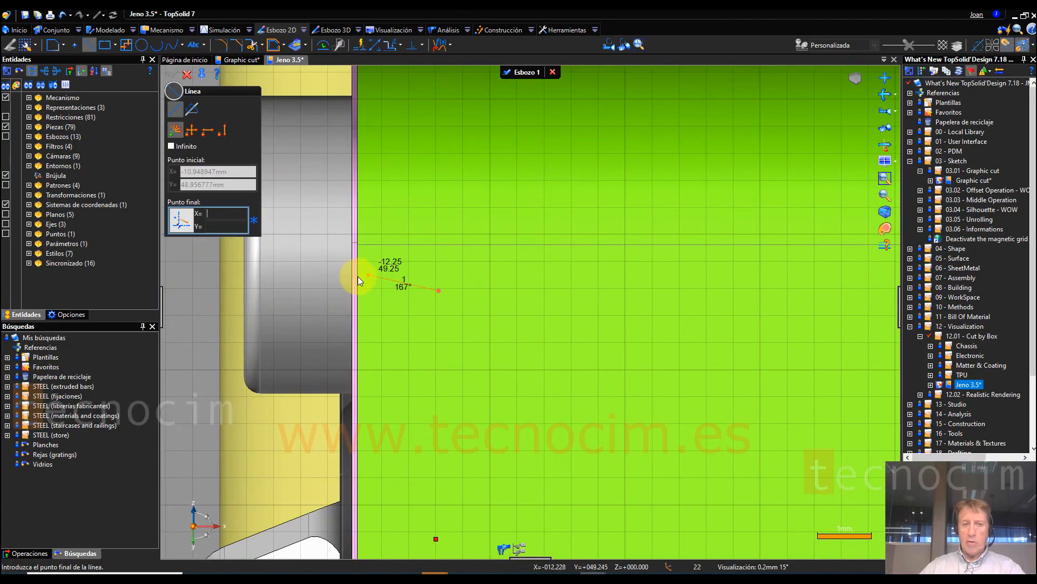
{"action": "scroll", "coordinate": [365, 277], "scroll_direction": "down", "scroll_amount": 1}
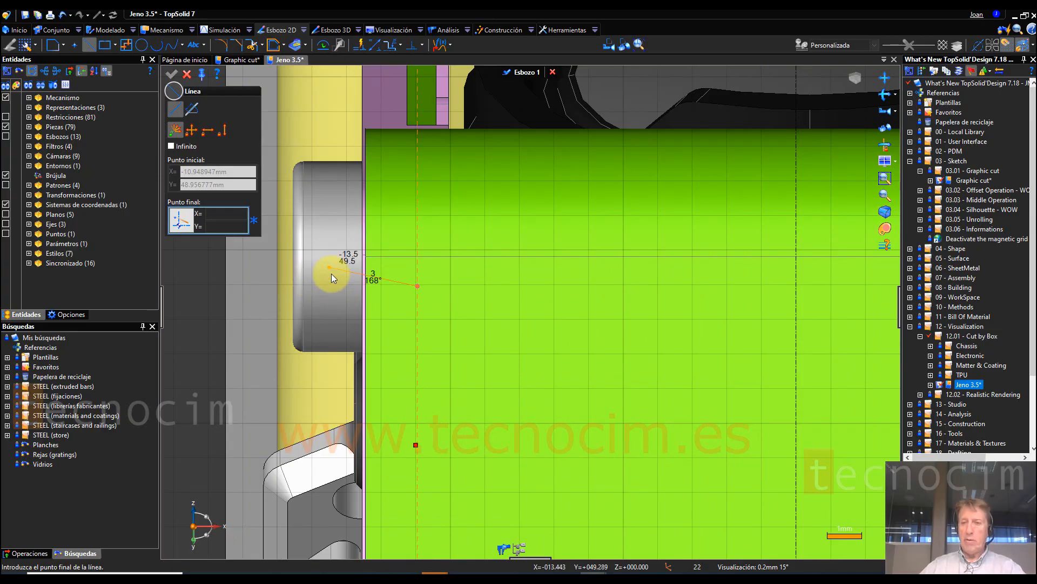
{"action": "left_click", "coordinate": [1032, 46]}
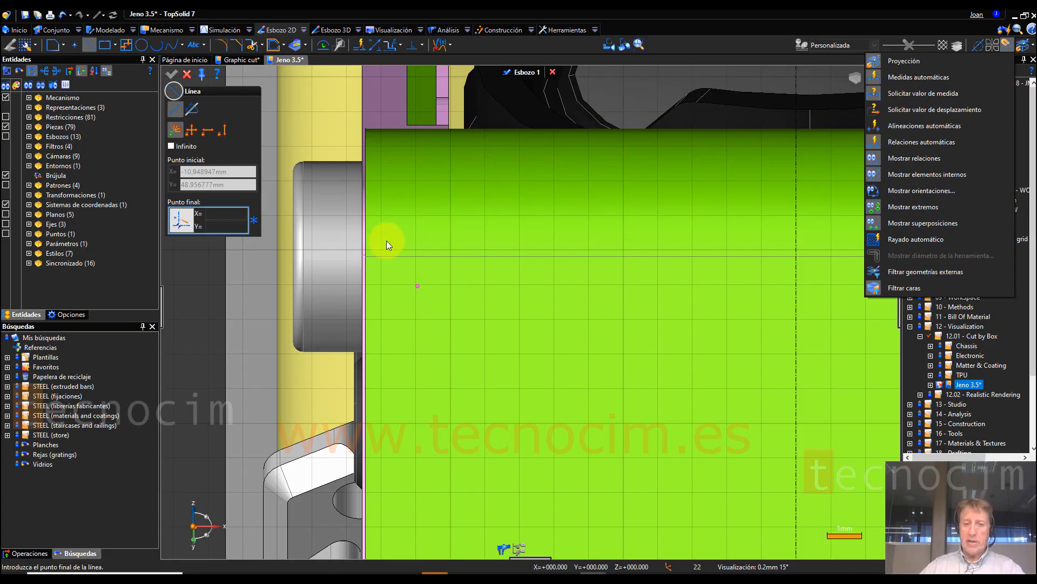
{"action": "left_click", "coordinate": [413, 215]}
{"action": "scroll", "coordinate": [380, 213], "scroll_direction": "up", "scroll_amount": 2}
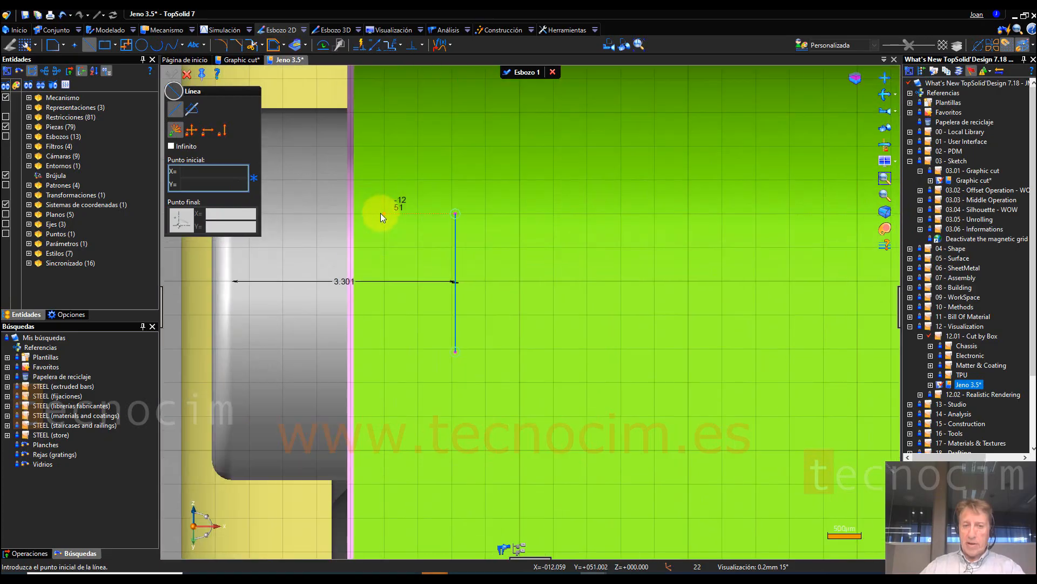
Step: Draw two horizontal lines from the guard's side edge to the screw head's outer edge, at about Y 51 and Y 49.25 mm
{"action": "middle_click_drag", "start_coordinate": [492, 245], "coordinate": [576, 275]}
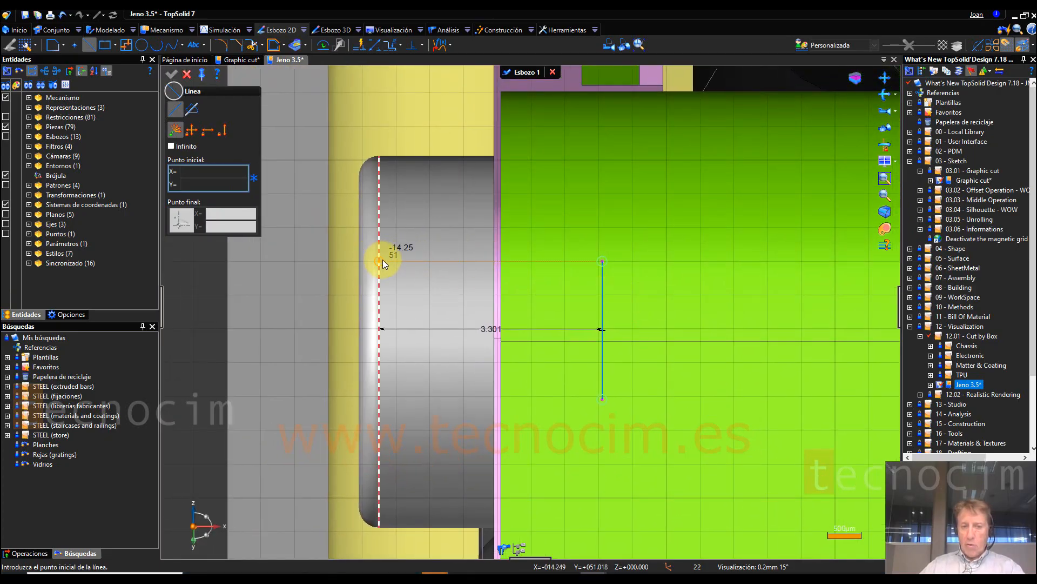
{"action": "left_click", "coordinate": [501, 260]}
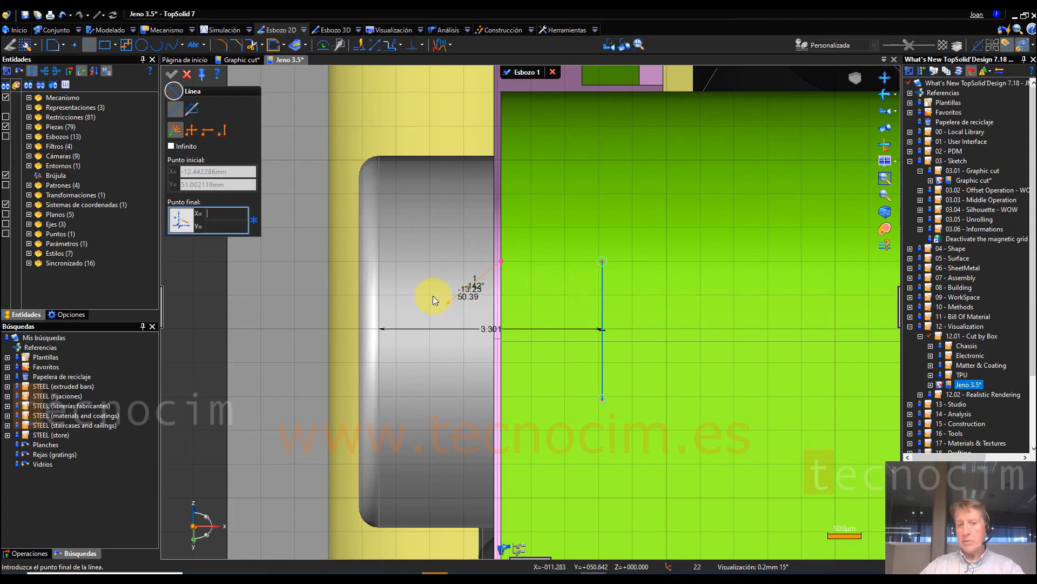
{"action": "left_click", "coordinate": [360, 261]}
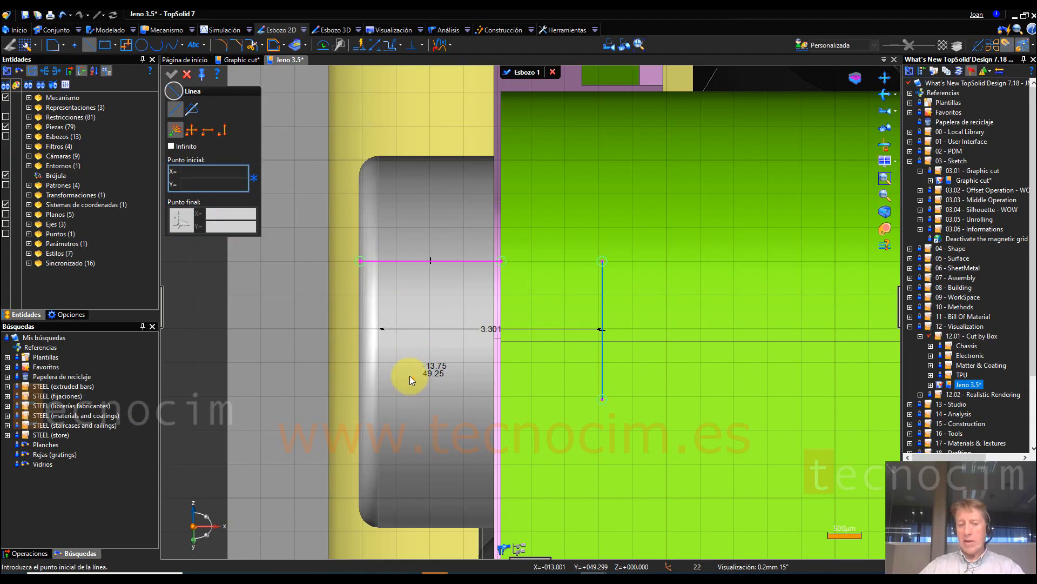
{"action": "left_click", "coordinate": [501, 381]}
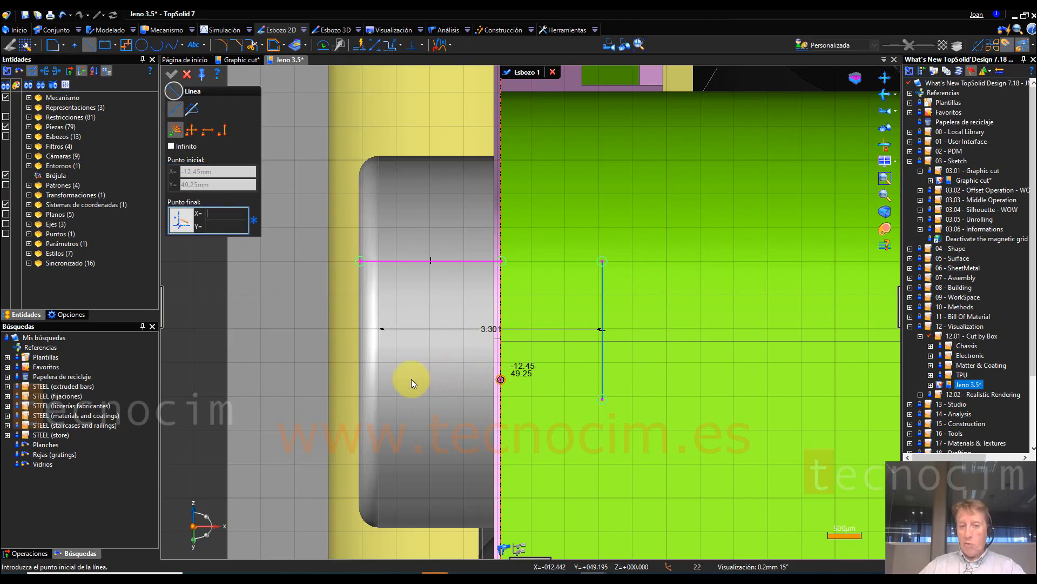
{"action": "left_click", "coordinate": [359, 380]}
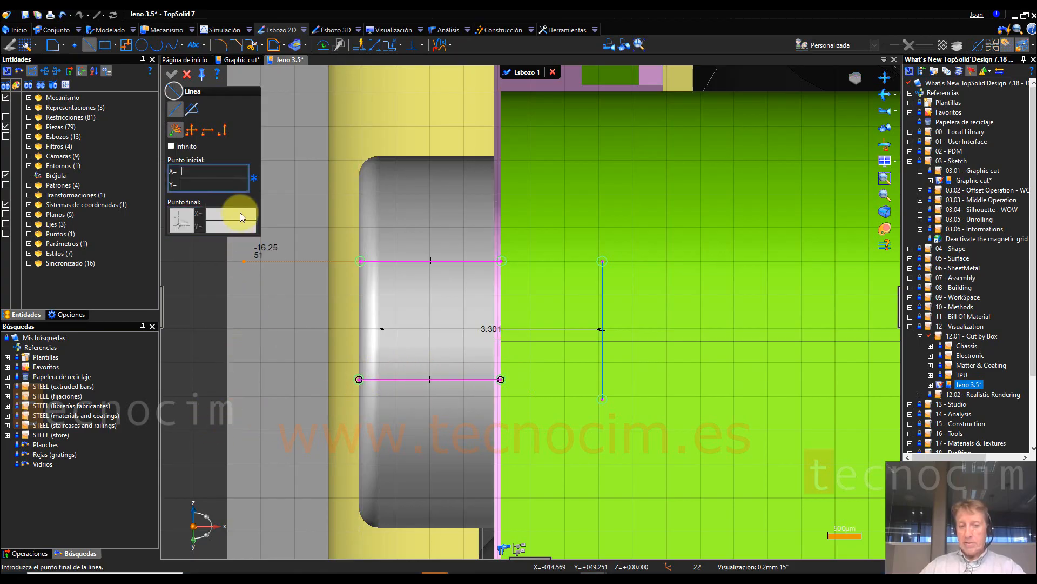
{"action": "left_click", "coordinate": [187, 74]}
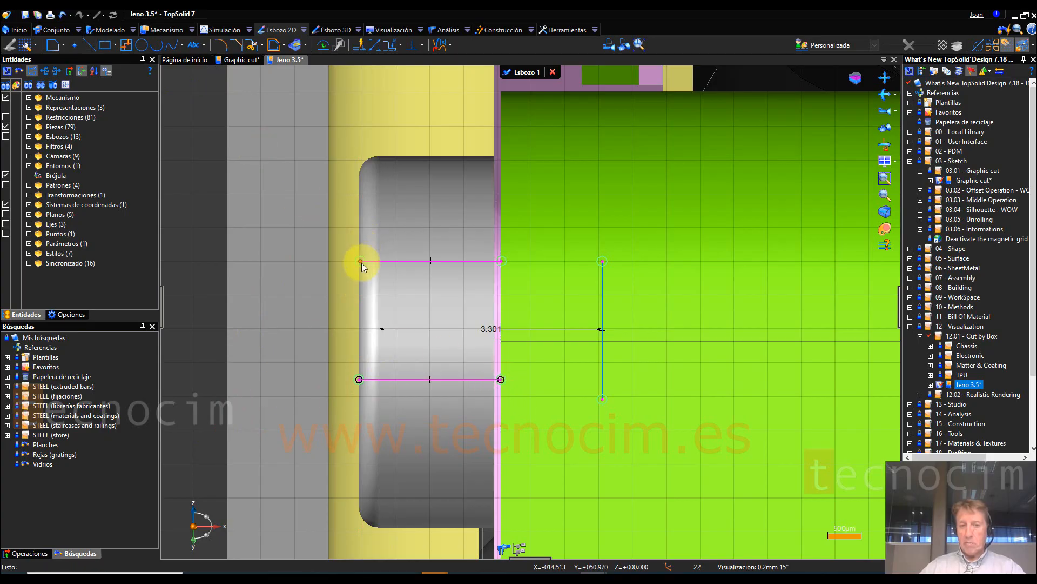
Step: Stretch both ends of the upper horizontal line outward past the screw head and guard edge, and finish the sketch
{"action": "left_click_drag", "start_coordinate": [362, 262], "coordinate": [322, 264]}
{"action": "left_click_drag", "start_coordinate": [502, 260], "coordinate": [548, 260]}
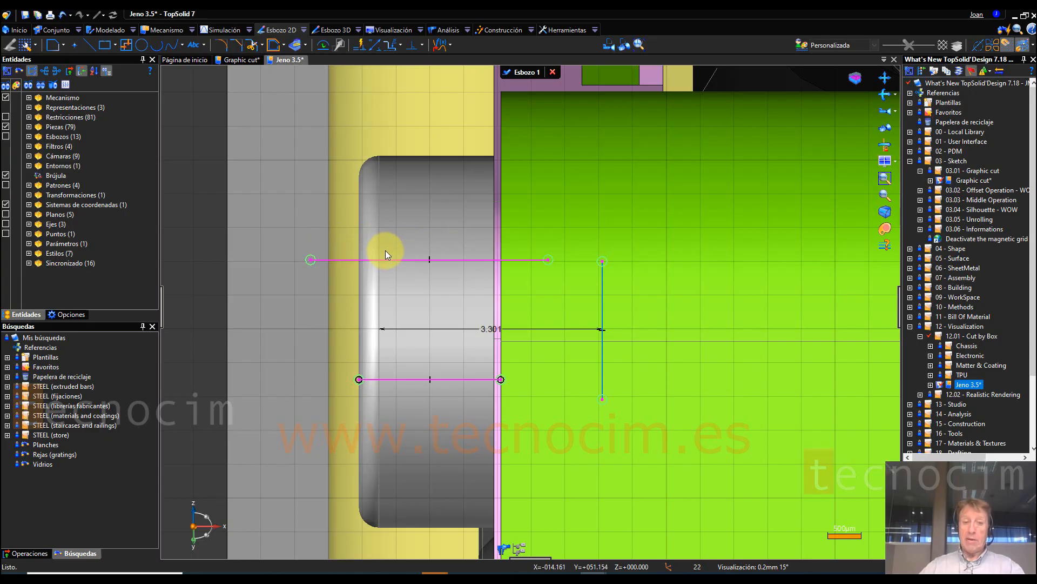
{"action": "scroll", "coordinate": [385, 251], "scroll_direction": "down", "scroll_amount": 3}
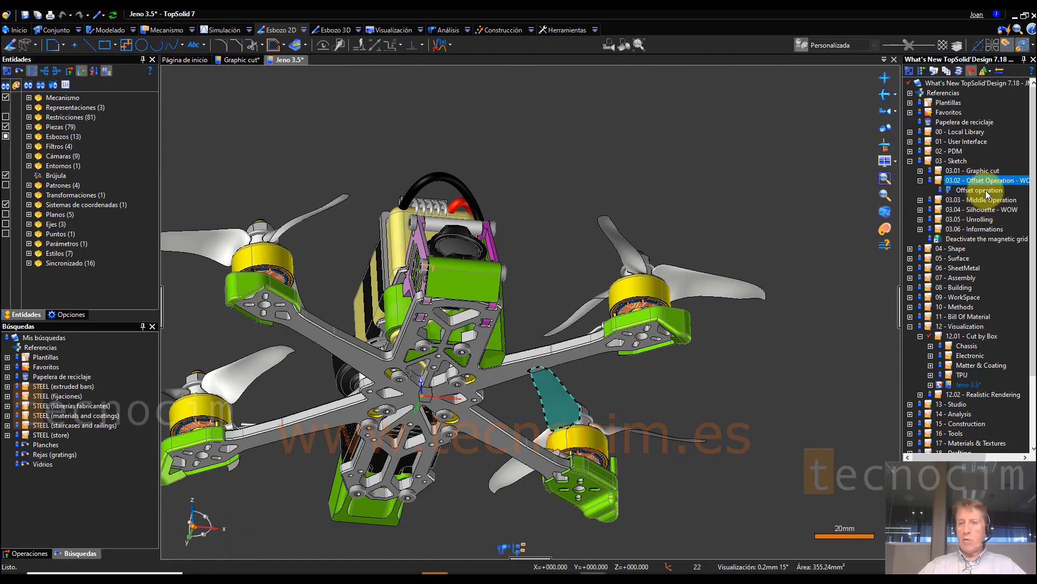
Step: Open the Offset operation document and set the colour of Sketch 2 to light yellow (255, 255, 128)
{"action": "left_click", "coordinate": [956, 160]}
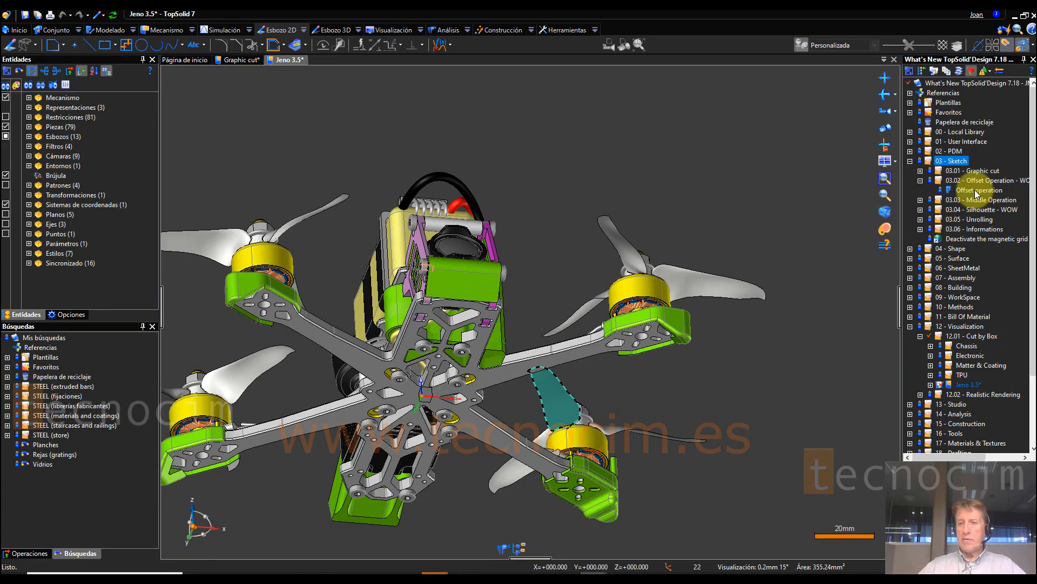
{"action": "double_click", "coordinate": [977, 190]}
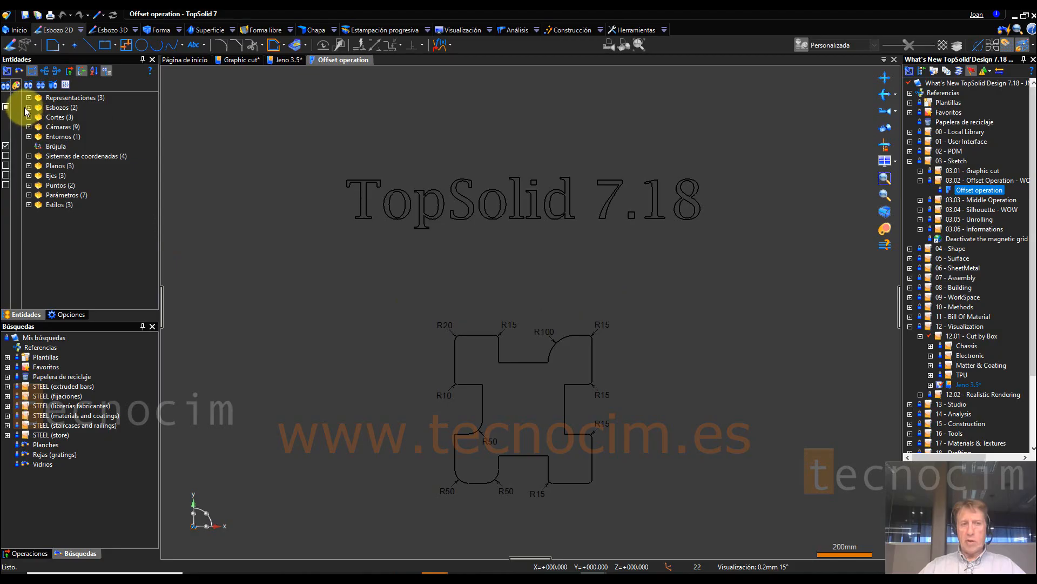
{"action": "left_click", "coordinate": [29, 107]}
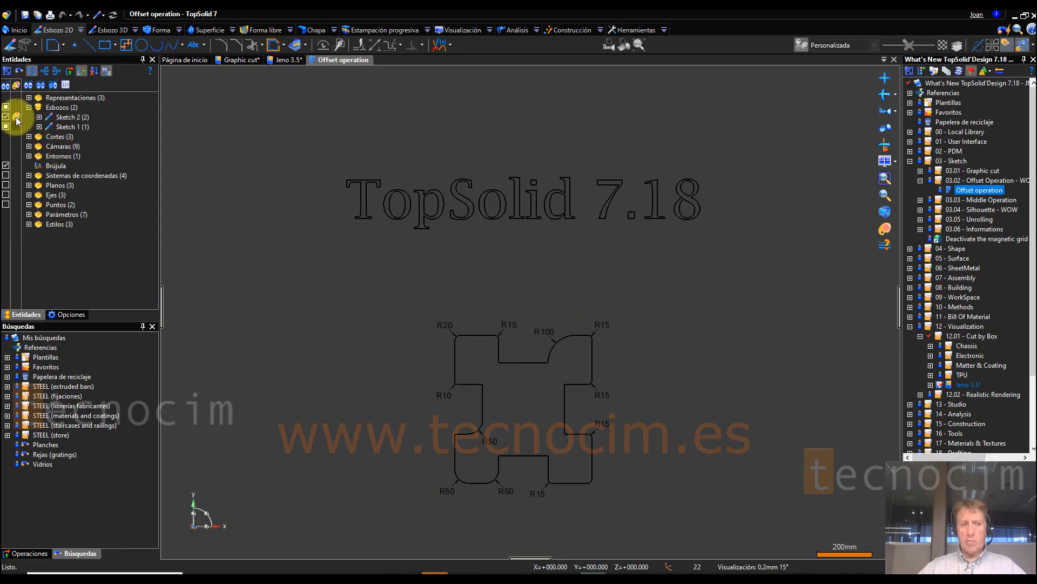
{"action": "left_click", "coordinate": [15, 117]}
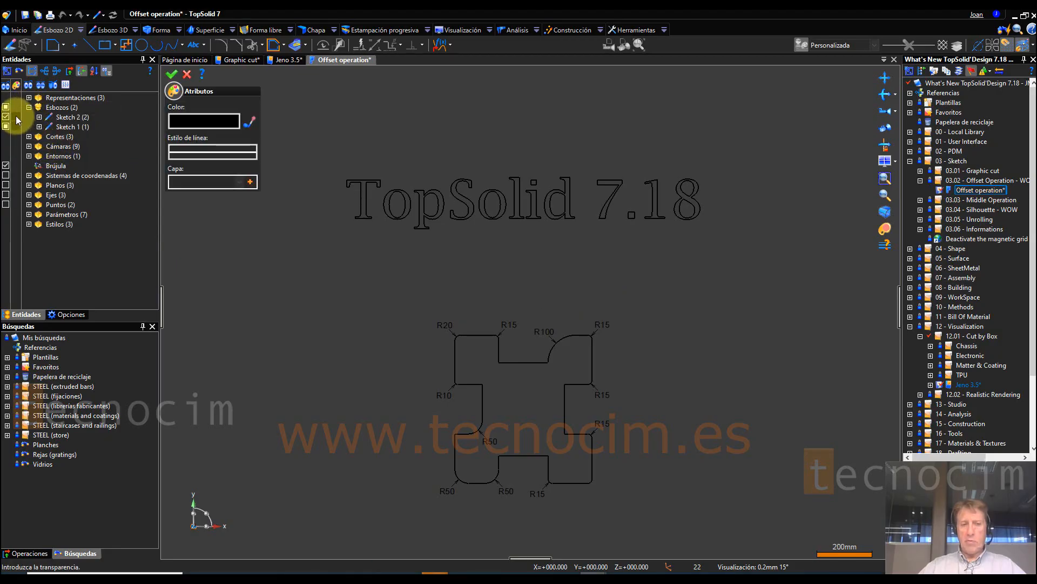
{"action": "left_click", "coordinate": [196, 122]}
{"action": "left_click", "coordinate": [423, 171]}
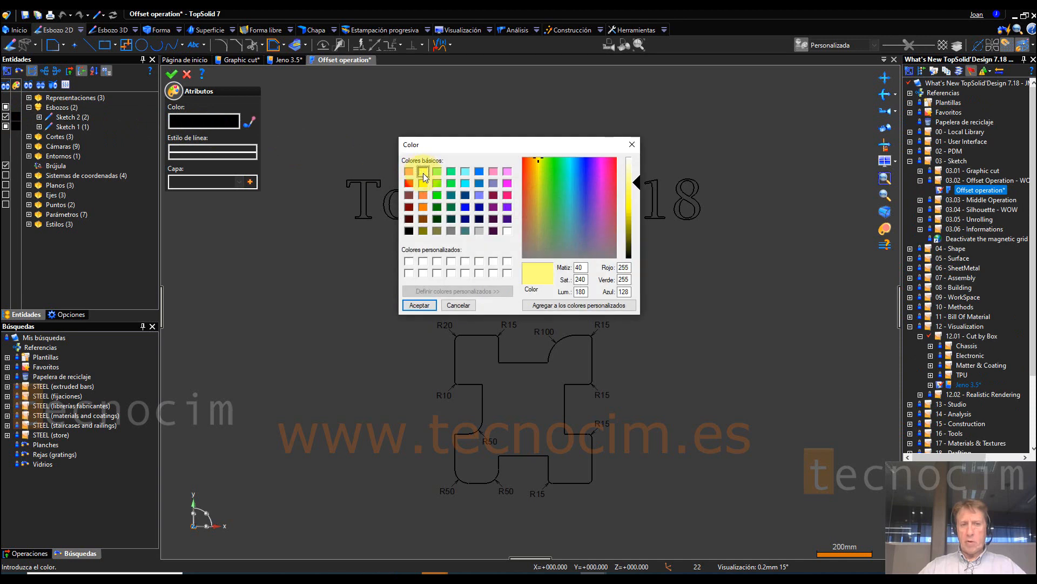
{"action": "left_click", "coordinate": [420, 305]}
{"action": "left_click", "coordinate": [172, 74]}
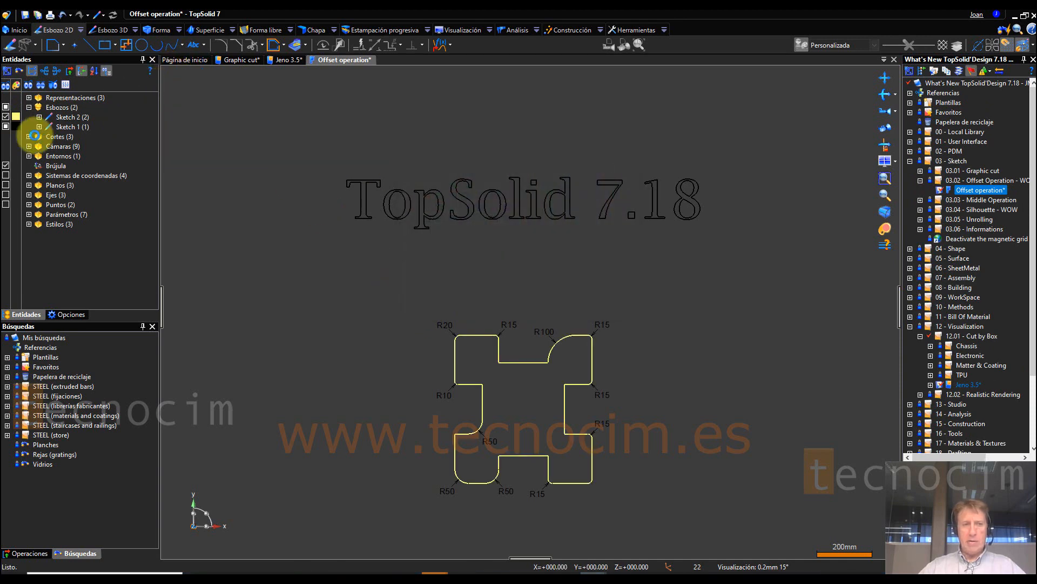
Step: Set the colour of the text sketch, Sketch 1, to orange (255, 128, 64)
{"action": "left_click", "coordinate": [17, 126]}
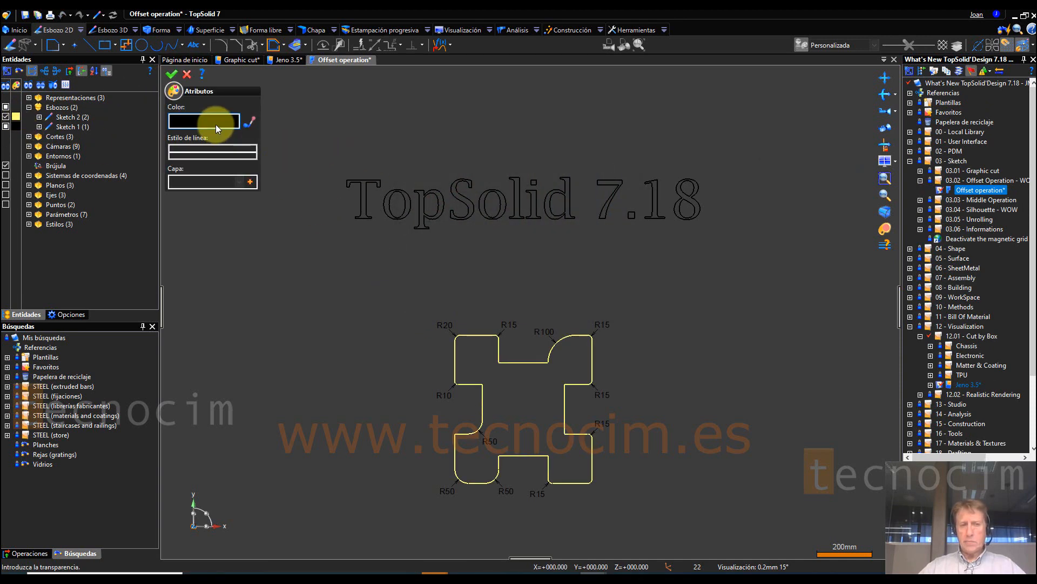
{"action": "left_click", "coordinate": [215, 124]}
{"action": "left_click", "coordinate": [423, 195]}
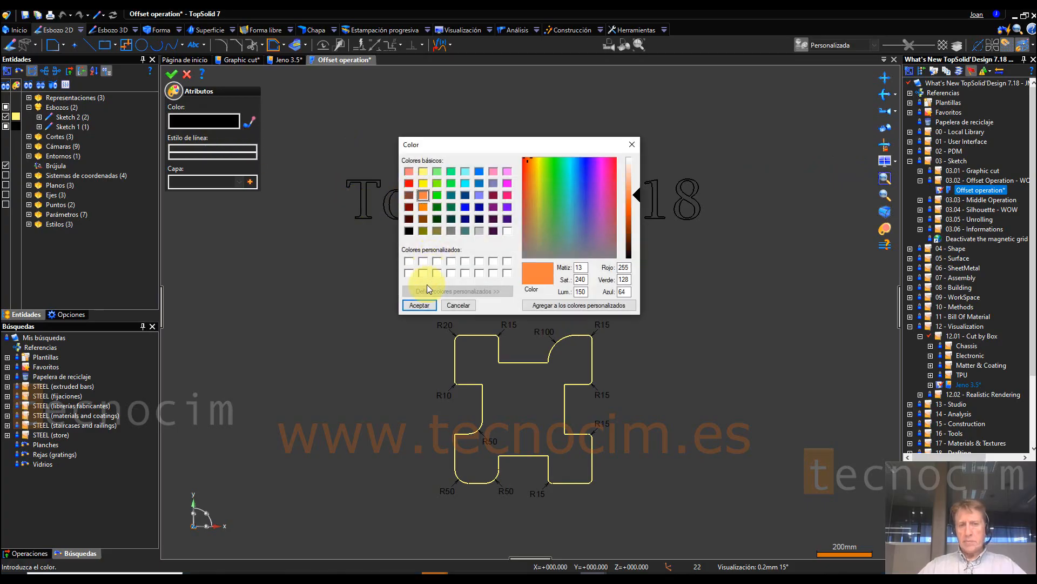
{"action": "left_click", "coordinate": [420, 305]}
{"action": "left_click", "coordinate": [172, 74]}
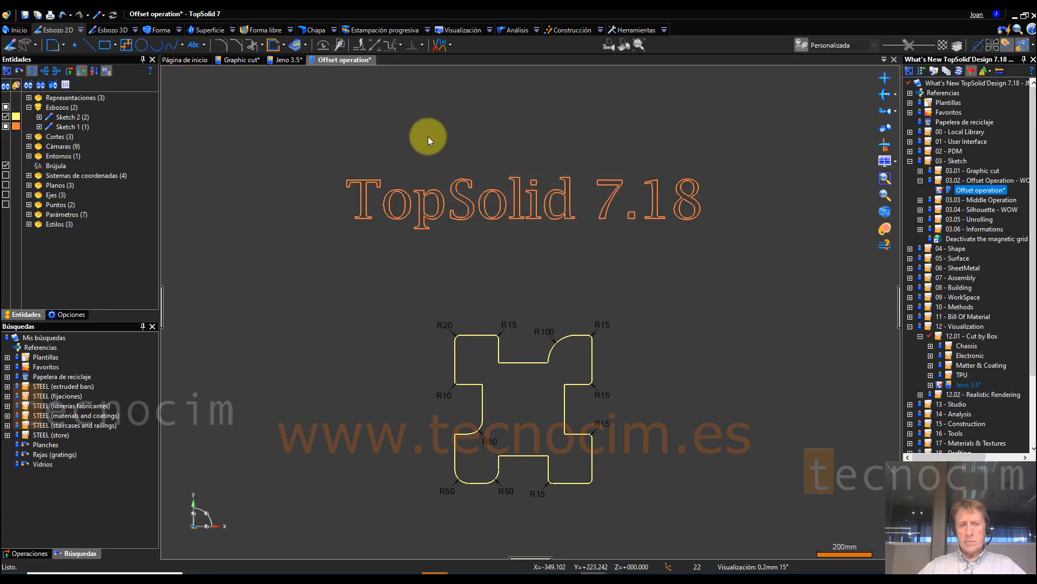
Step: Start an Offset operation in a new sketch on the absolute XY plane, using all the TopSolid 7.18 text profiles of Sketch 1
{"action": "scroll", "coordinate": [457, 150], "scroll_direction": "up", "scroll_amount": 3}
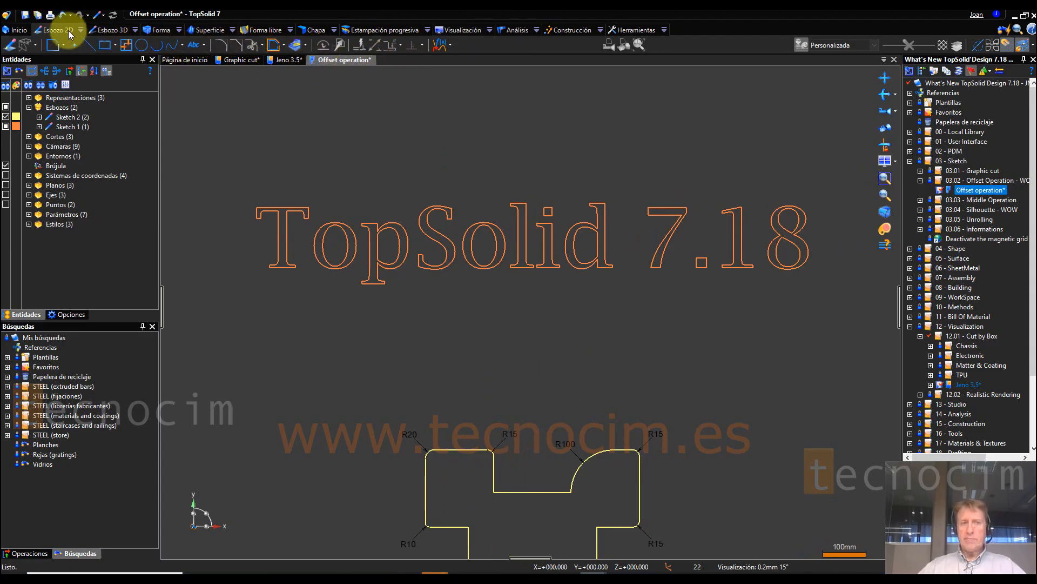
{"action": "left_click", "coordinate": [450, 44]}
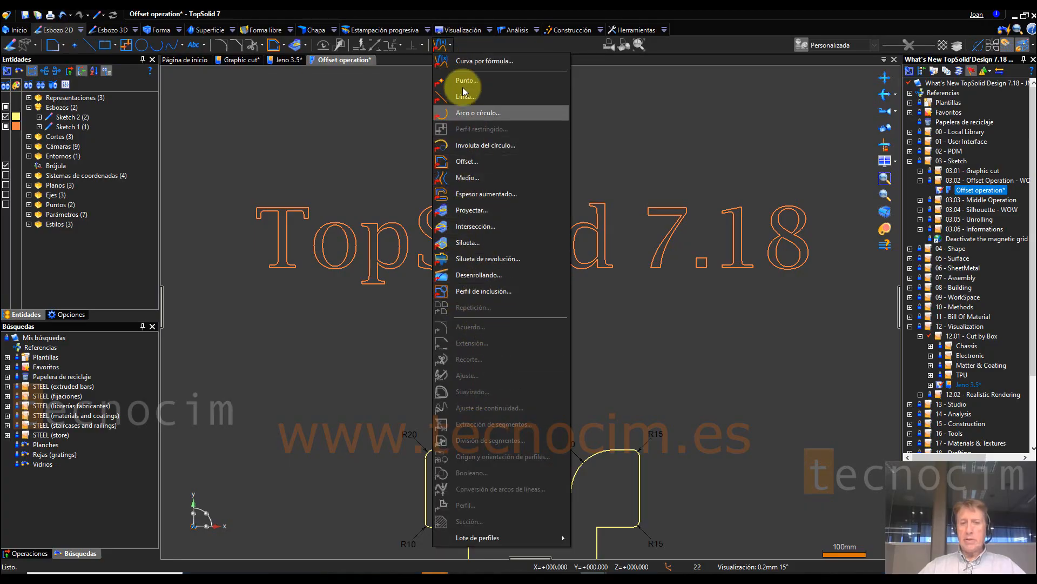
{"action": "left_click", "coordinate": [470, 161]}
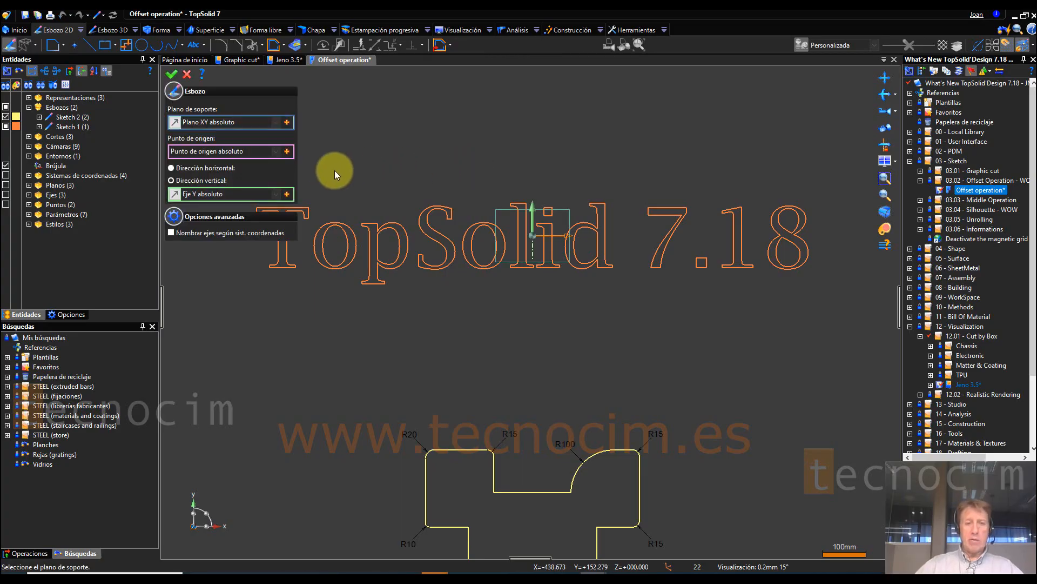
{"action": "left_click", "coordinate": [172, 75]}
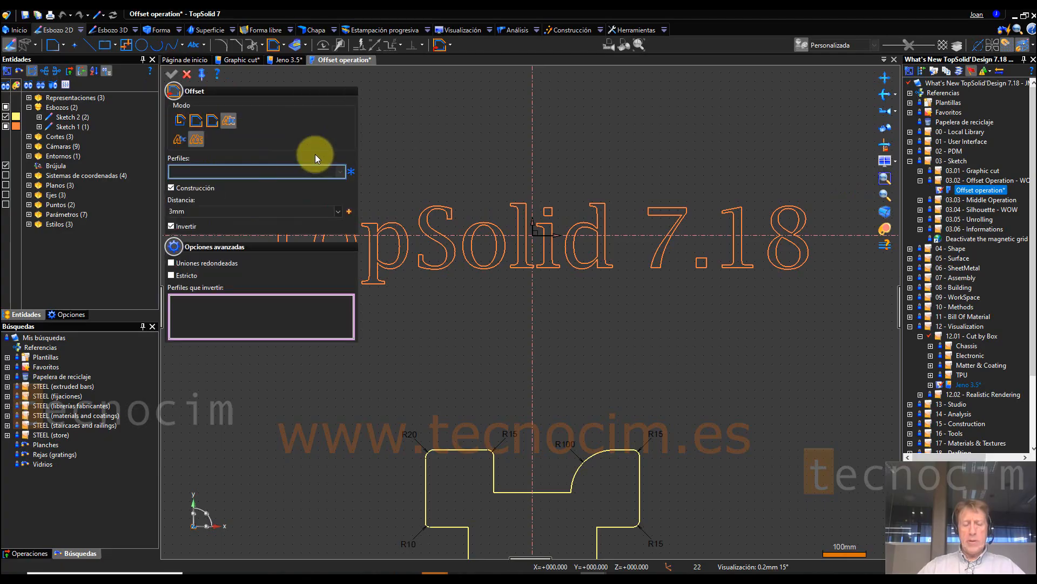
{"action": "left_click", "coordinate": [230, 119]}
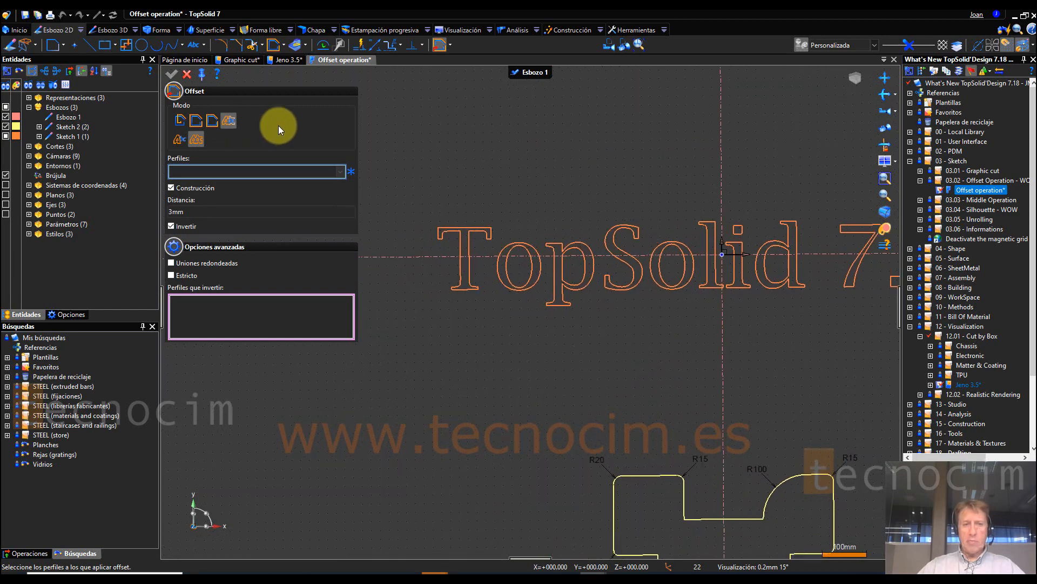
{"action": "left_click", "coordinate": [468, 215]}
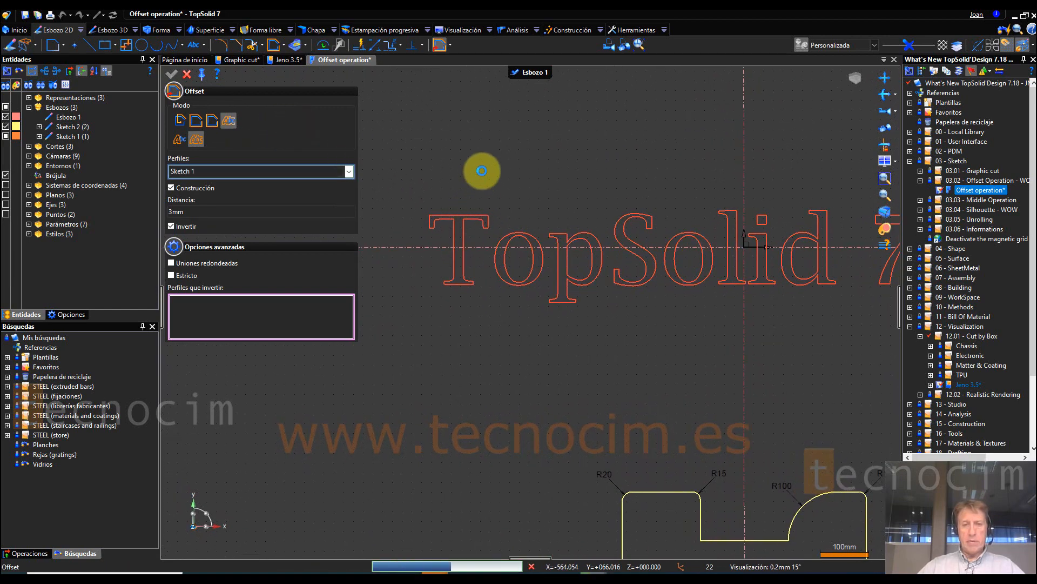
Step: Set the text offset to 6 mm outward from the letter outlines and finish the operation
{"action": "scroll", "coordinate": [468, 195], "scroll_direction": "up", "scroll_amount": 1}
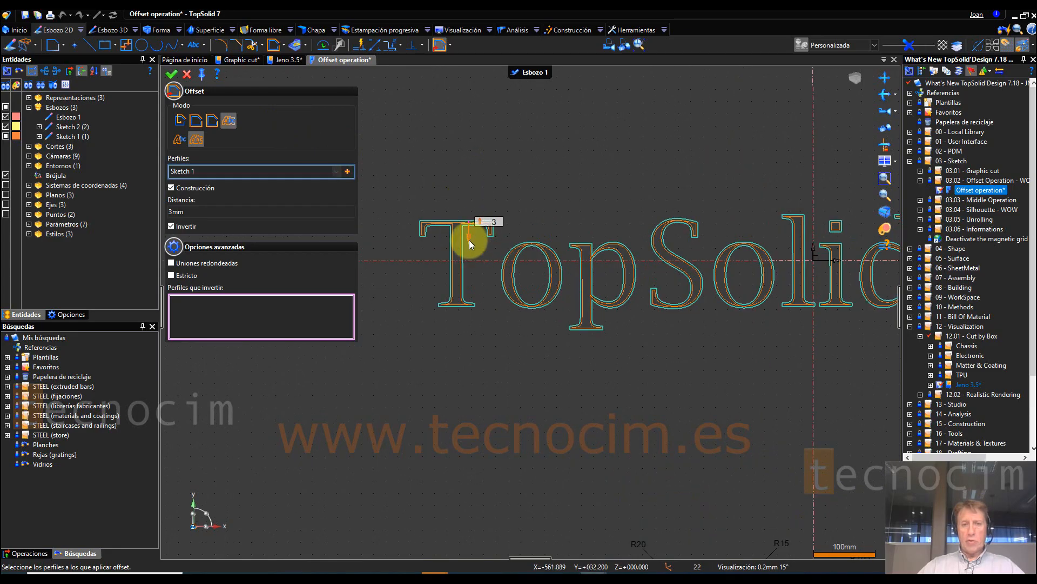
{"action": "left_click_drag", "start_coordinate": [469, 240], "coordinate": [471, 207]}
{"action": "scroll", "coordinate": [472, 208], "scroll_direction": "up", "scroll_amount": 1}
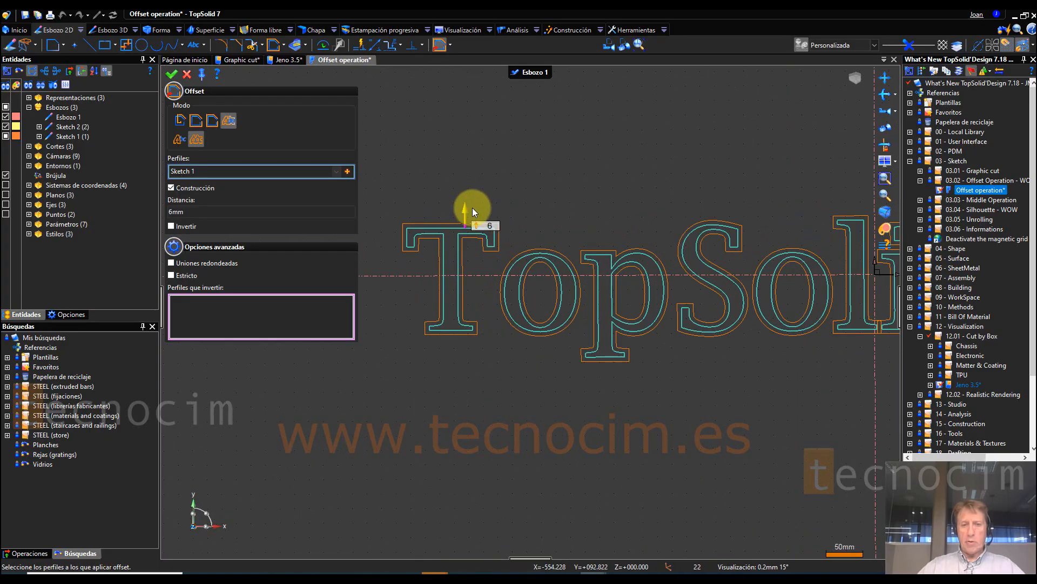
{"action": "scroll", "coordinate": [540, 174], "scroll_direction": "down", "scroll_amount": 2}
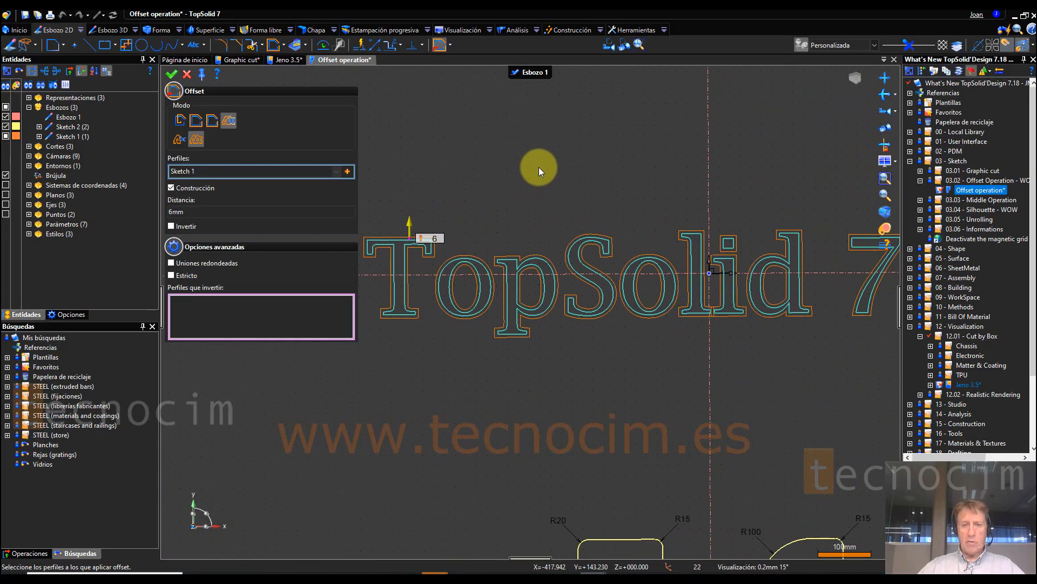
{"action": "scroll", "coordinate": [539, 170], "scroll_direction": "down", "scroll_amount": 2}
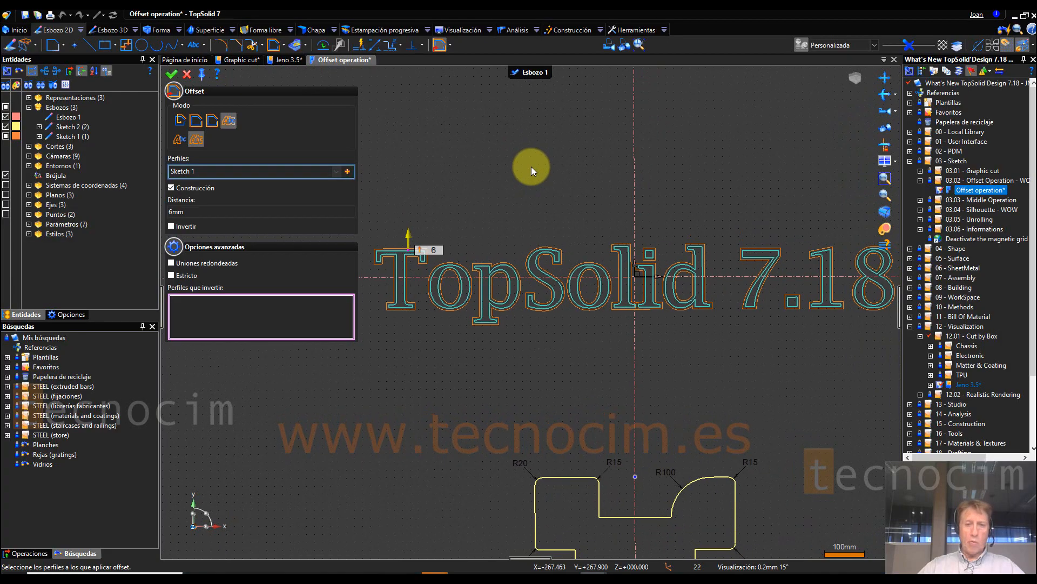
{"action": "scroll", "coordinate": [531, 167], "scroll_direction": "down", "scroll_amount": 1}
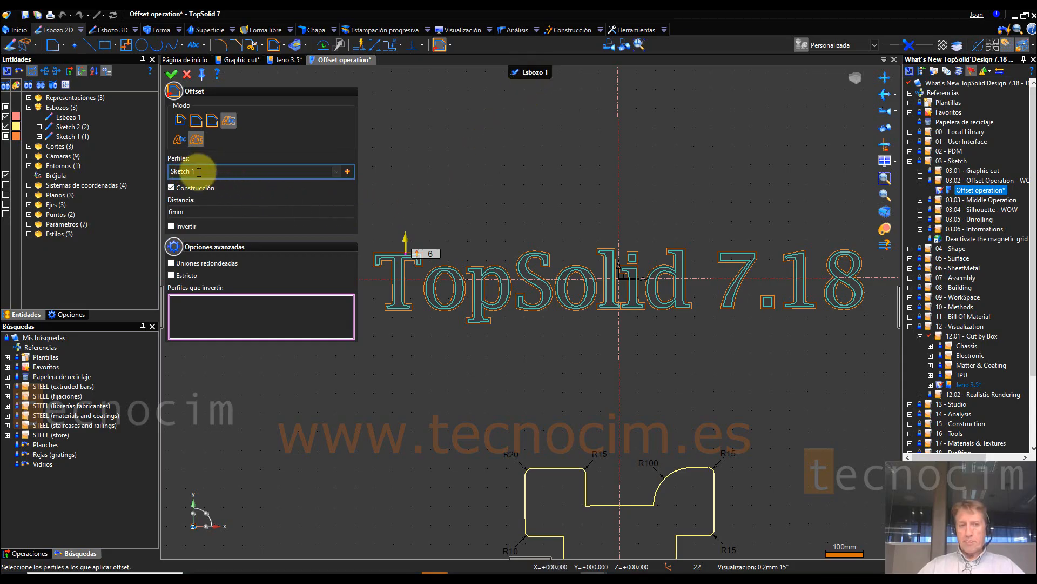
{"action": "scroll", "coordinate": [380, 293], "scroll_direction": "up", "scroll_amount": 2}
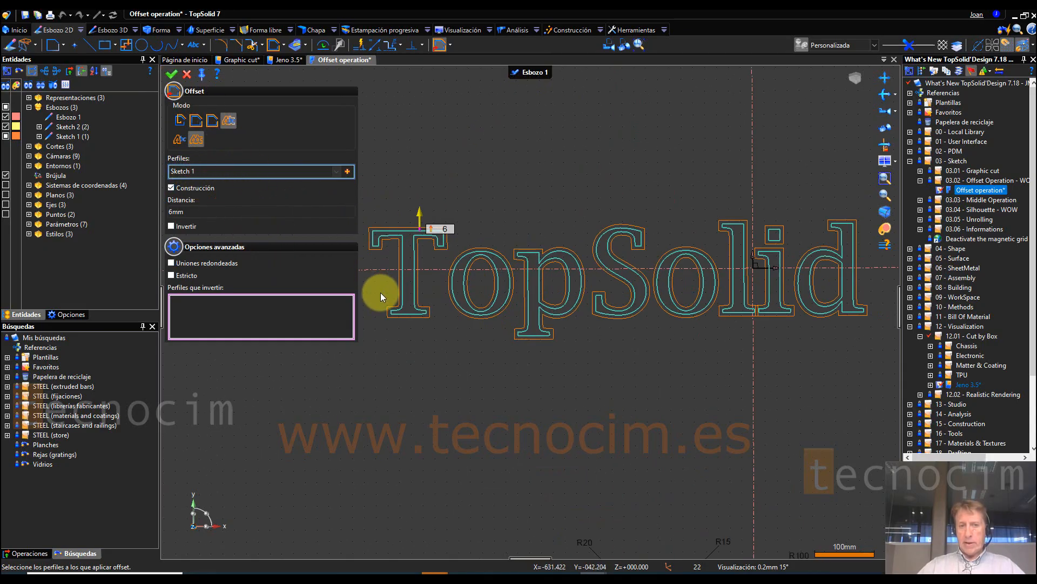
{"action": "left_click", "coordinate": [172, 75]}
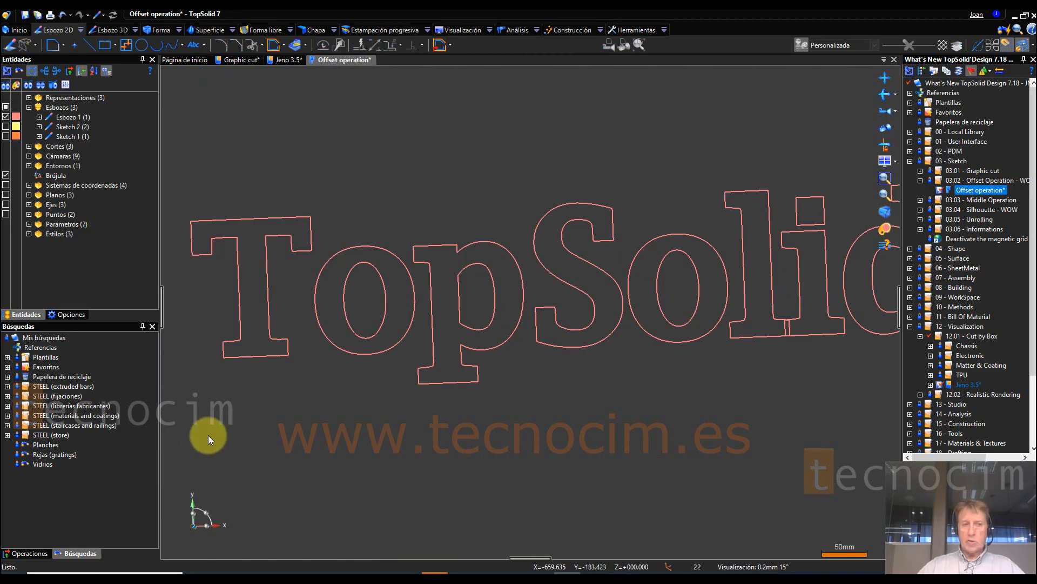
Step: Highlight the new offset sketch, Esbozo 1, among the entities and bring up the document's operations list
{"action": "scroll", "coordinate": [240, 329], "scroll_direction": "down", "scroll_amount": 2}
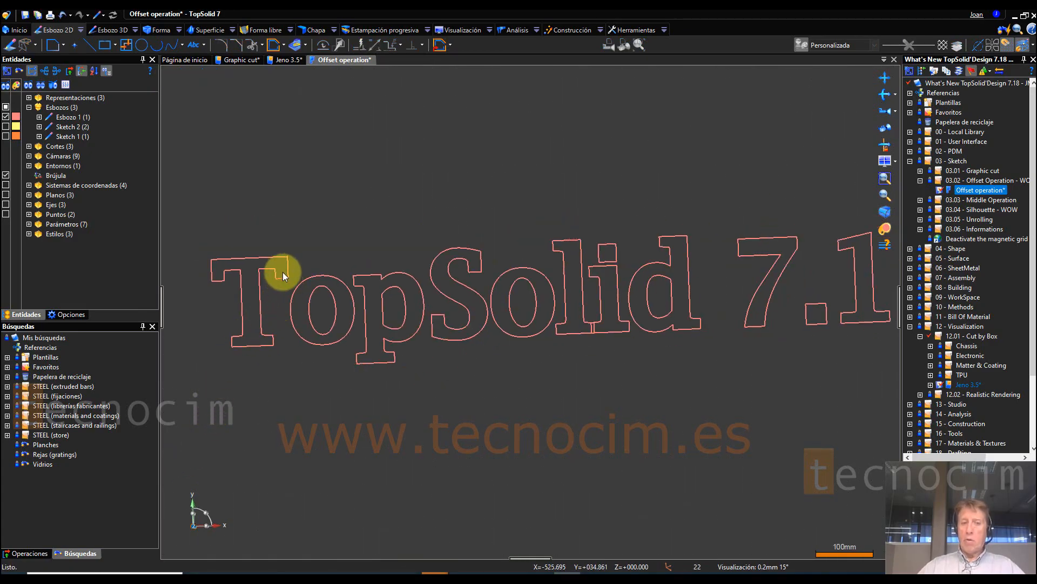
{"action": "left_click", "coordinate": [69, 117]}
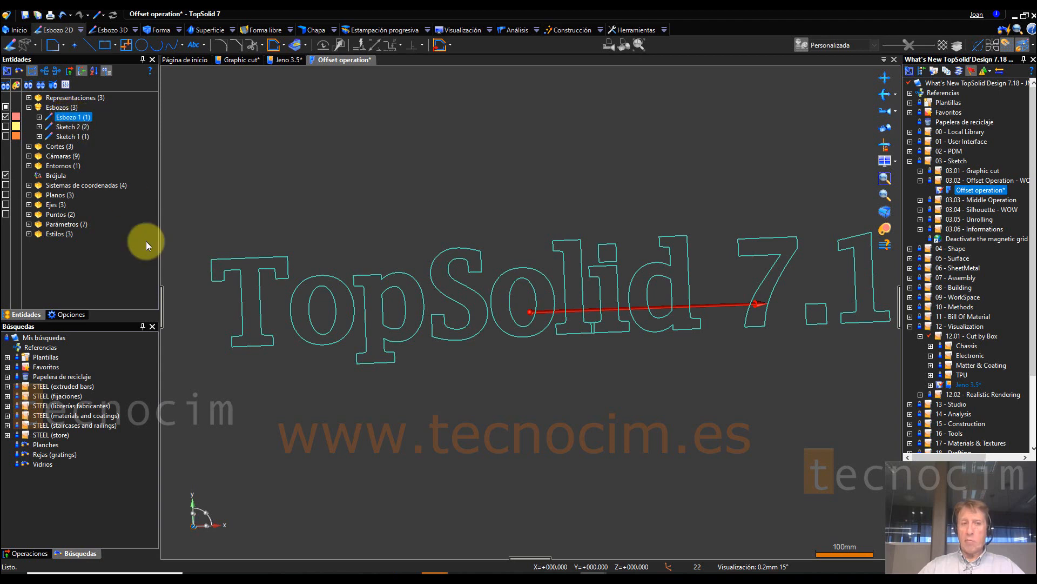
{"action": "left_click", "coordinate": [47, 553]}
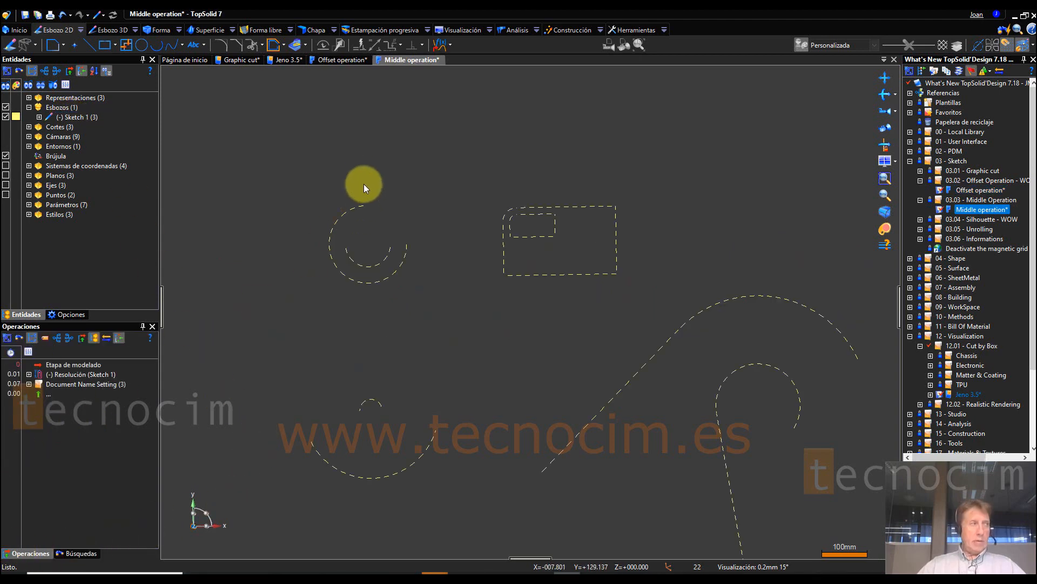
Step: Define a Medio curve on the absolute XY plane between the outer three-quarter arc and inner semicircle, reversing the second profile's direction
{"action": "left_click", "coordinate": [450, 45]}
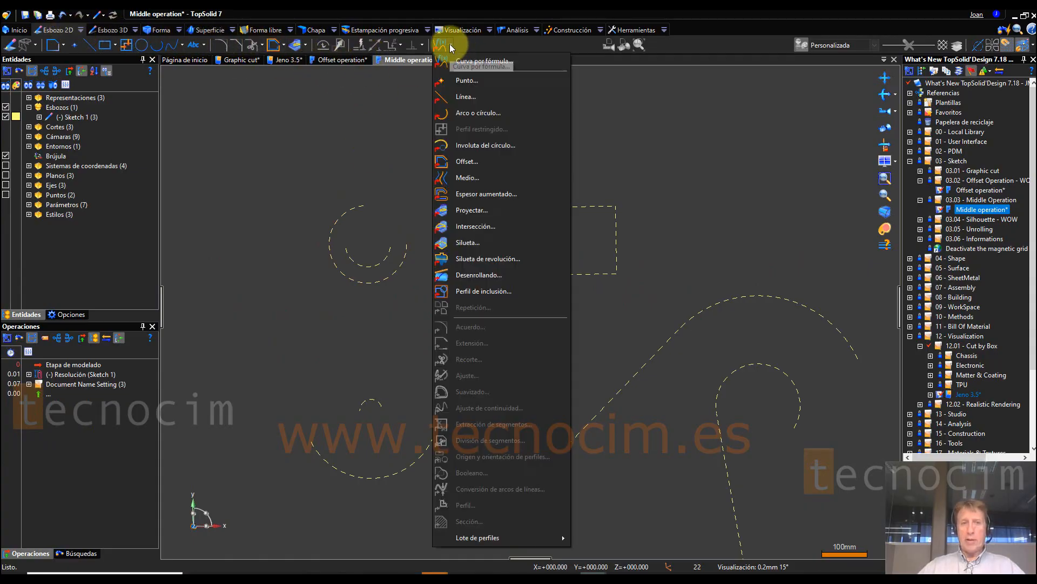
{"action": "left_click", "coordinate": [468, 177]}
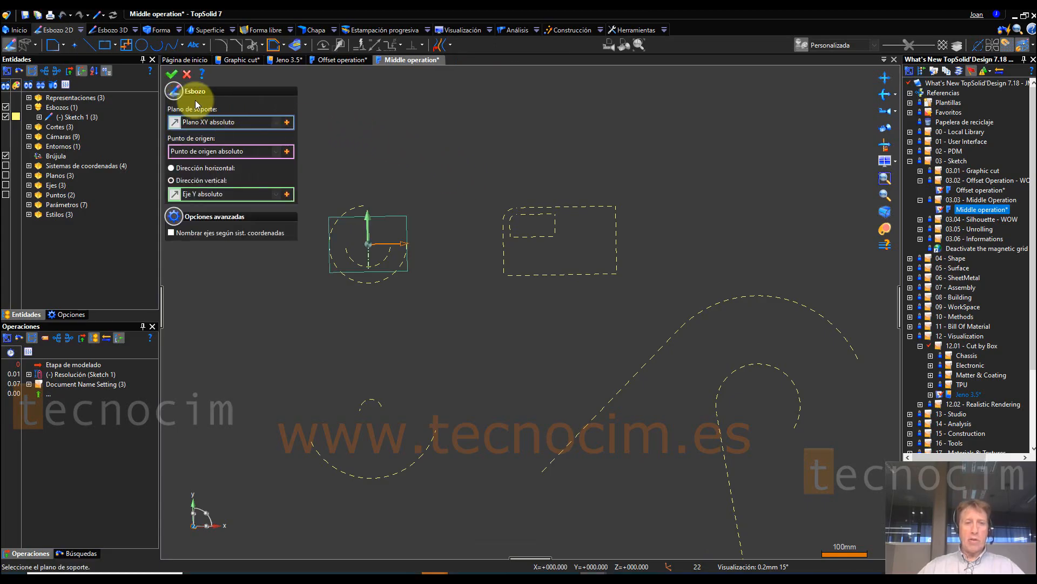
{"action": "left_click", "coordinate": [170, 75]}
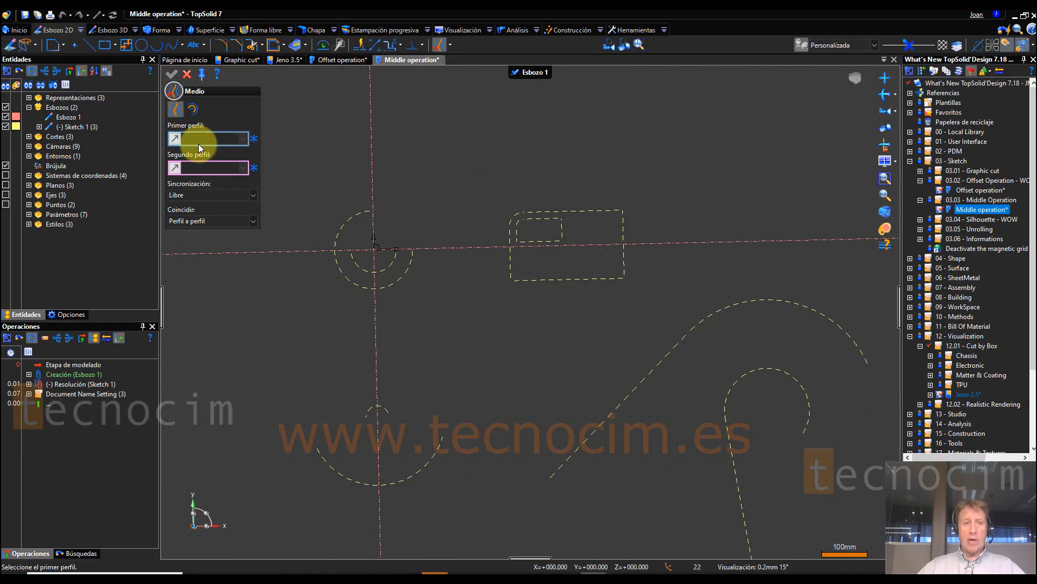
{"action": "scroll", "coordinate": [351, 252], "scroll_direction": "up", "scroll_amount": 3}
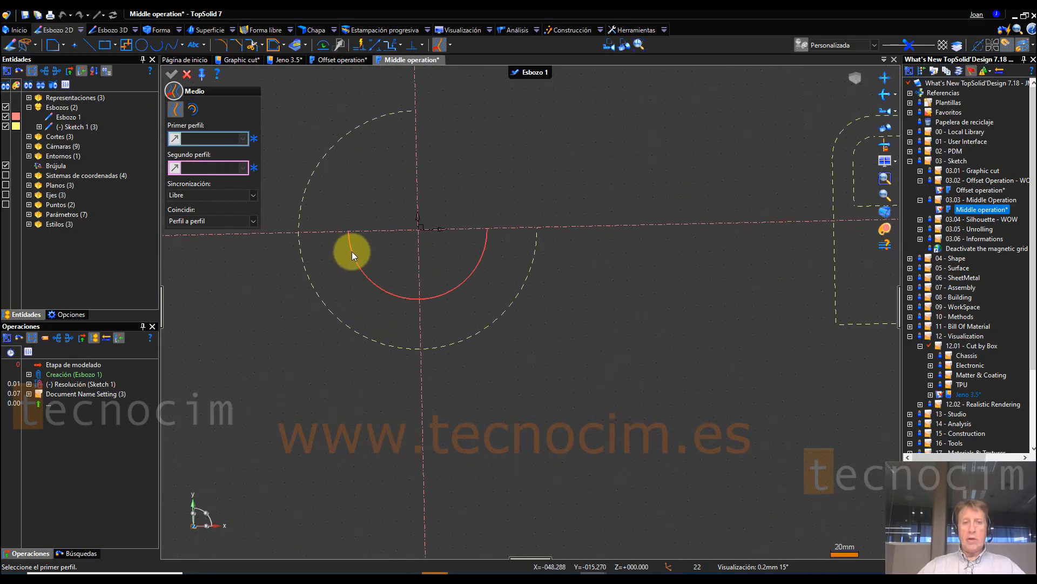
{"action": "left_click", "coordinate": [403, 110]}
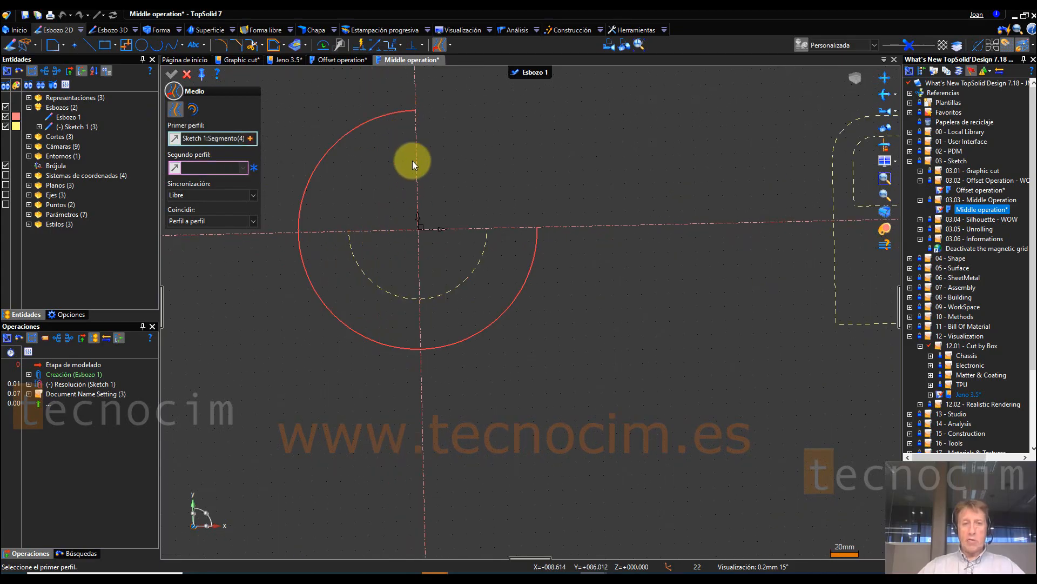
{"action": "left_click", "coordinate": [348, 244]}
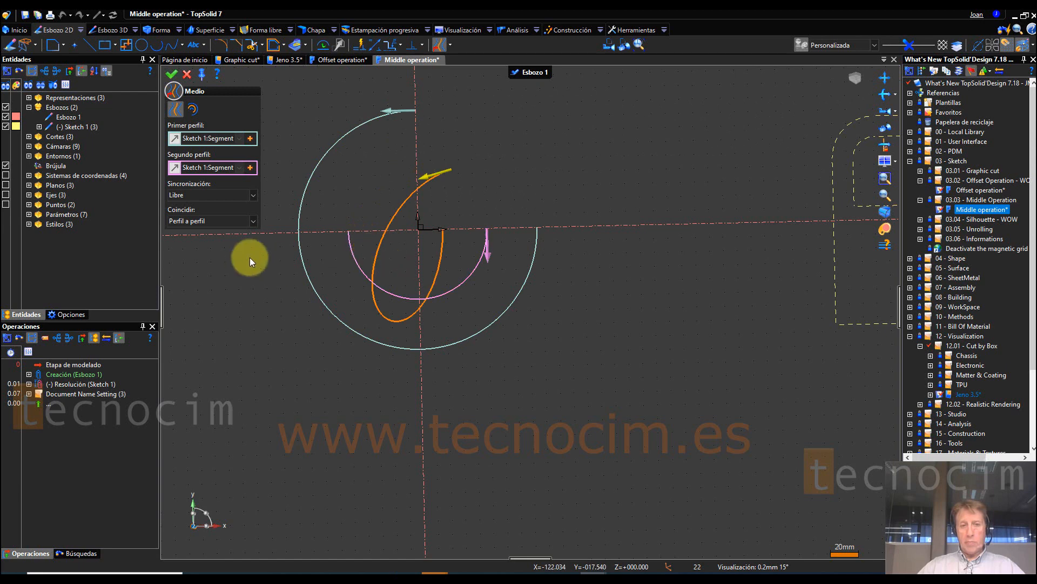
{"action": "left_click", "coordinate": [489, 251]}
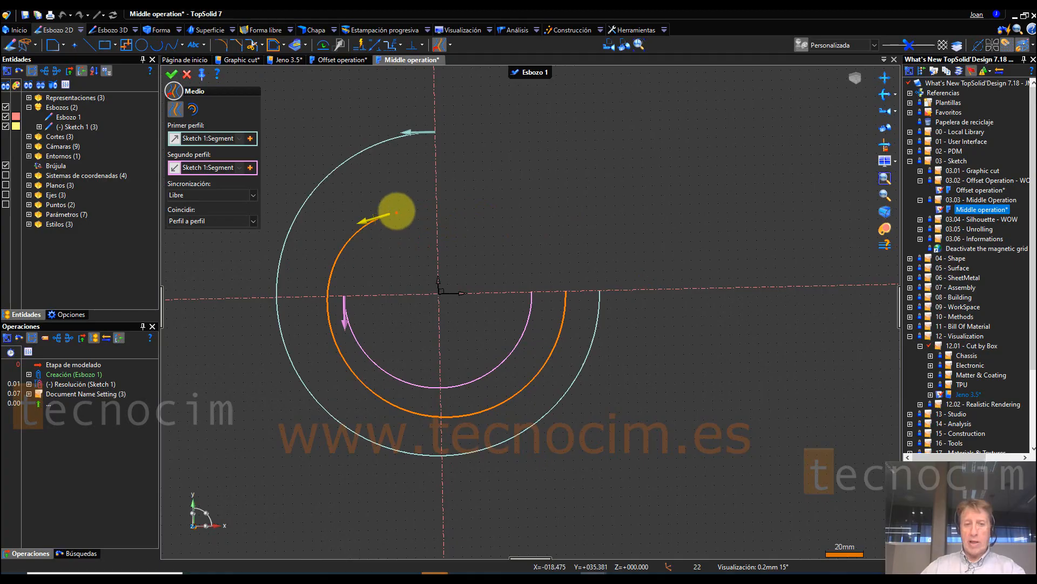
{"action": "left_click", "coordinate": [437, 132]}
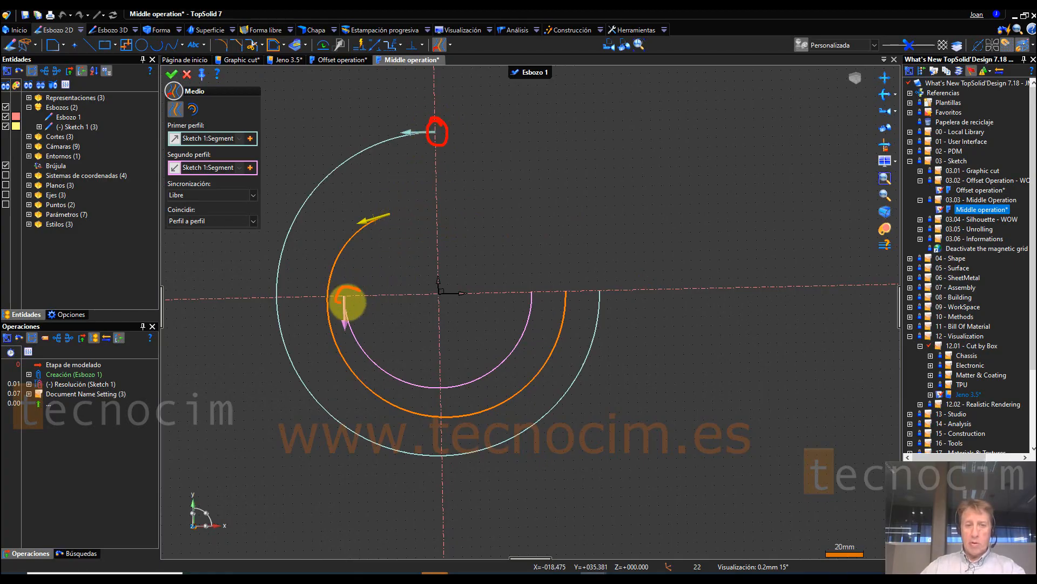
{"action": "left_click", "coordinate": [346, 295]}
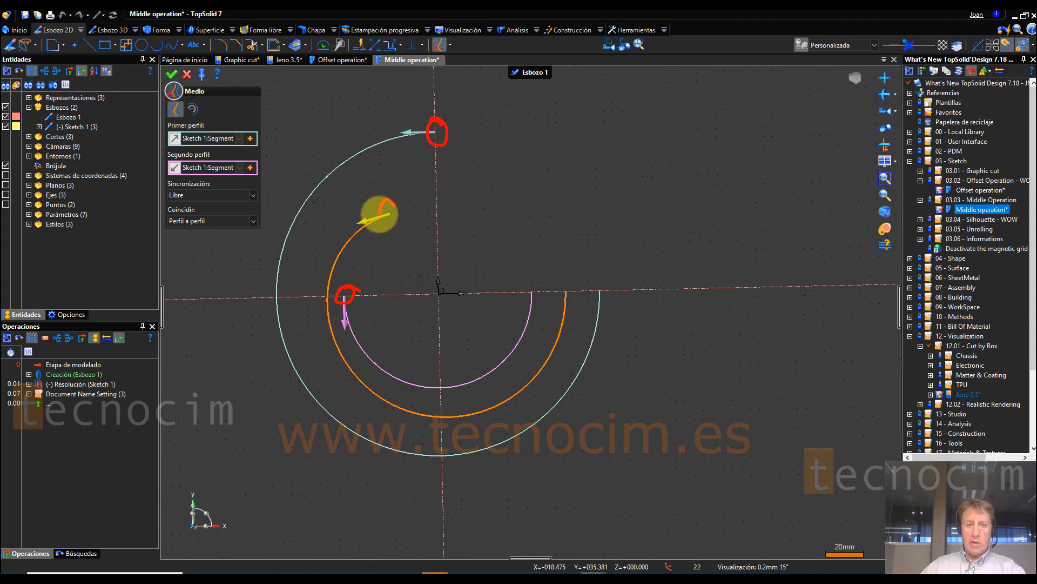
{"action": "left_click", "coordinate": [389, 212]}
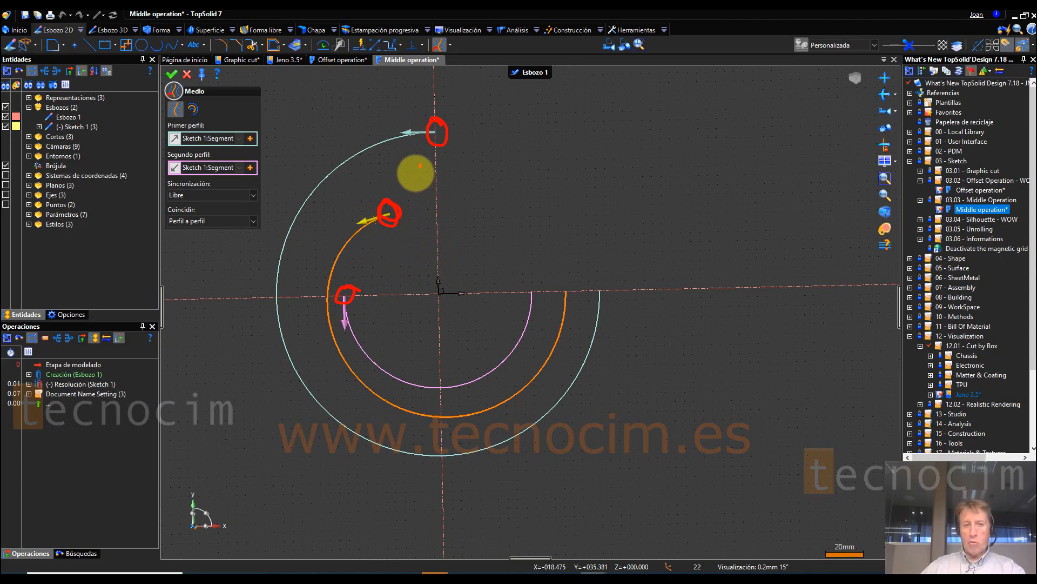
{"action": "left_click_drag", "start_coordinate": [419, 165], "coordinate": [414, 176]}
{"action": "left_click_drag", "start_coordinate": [424, 171], "coordinate": [417, 189]}
{"action": "left_click_drag", "start_coordinate": [378, 248], "coordinate": [377, 260]}
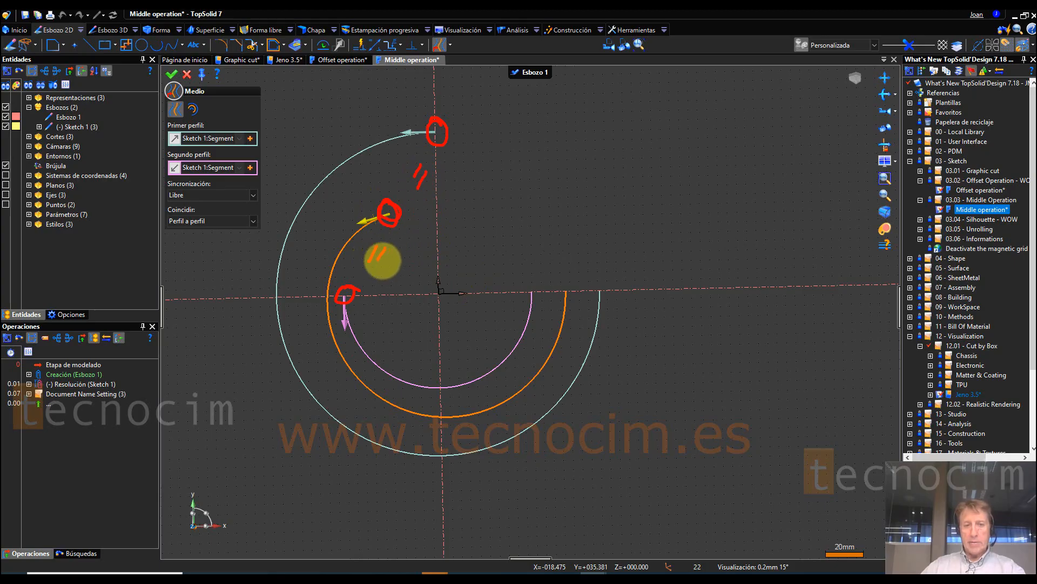
{"action": "mouse_move", "coordinate": [526, 280]}
{"action": "left_mouse_down"}
{"action": "mouse_move", "coordinate": [521, 292]}
{"action": "mouse_move", "coordinate": [534, 280]}
{"action": "mouse_move", "coordinate": [585, 283]}
{"action": "left_mouse_up"}
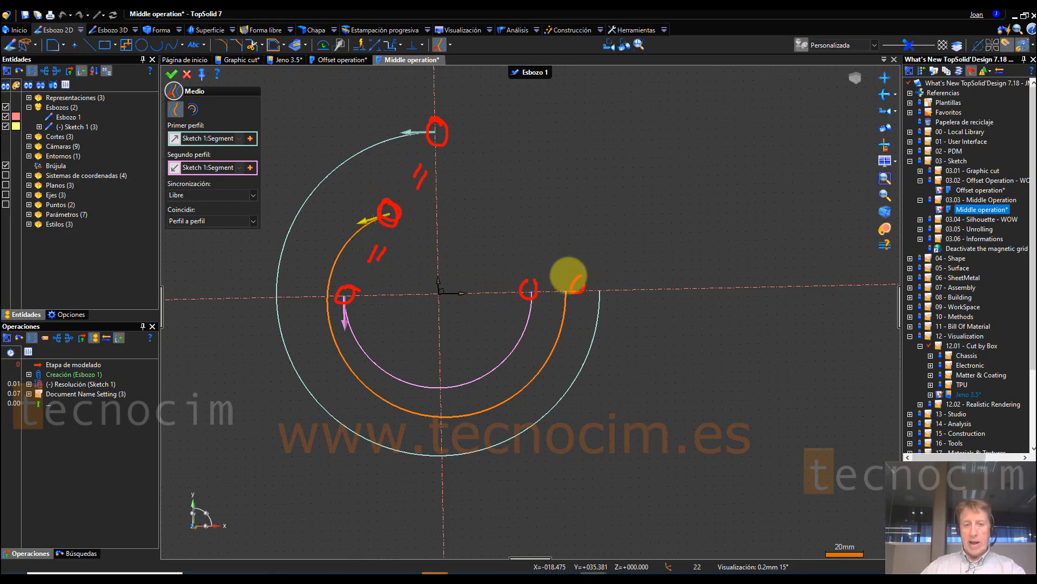
{"action": "mouse_move", "coordinate": [389, 214]}
{"action": "left_mouse_down"}
{"action": "mouse_move", "coordinate": [336, 238]}
{"action": "mouse_move", "coordinate": [323, 324]}
{"action": "mouse_move", "coordinate": [378, 401]}
{"action": "mouse_move", "coordinate": [511, 396]}
{"action": "mouse_move", "coordinate": [562, 284]}
{"action": "left_mouse_up"}
{"action": "key", "text": "Escape"}
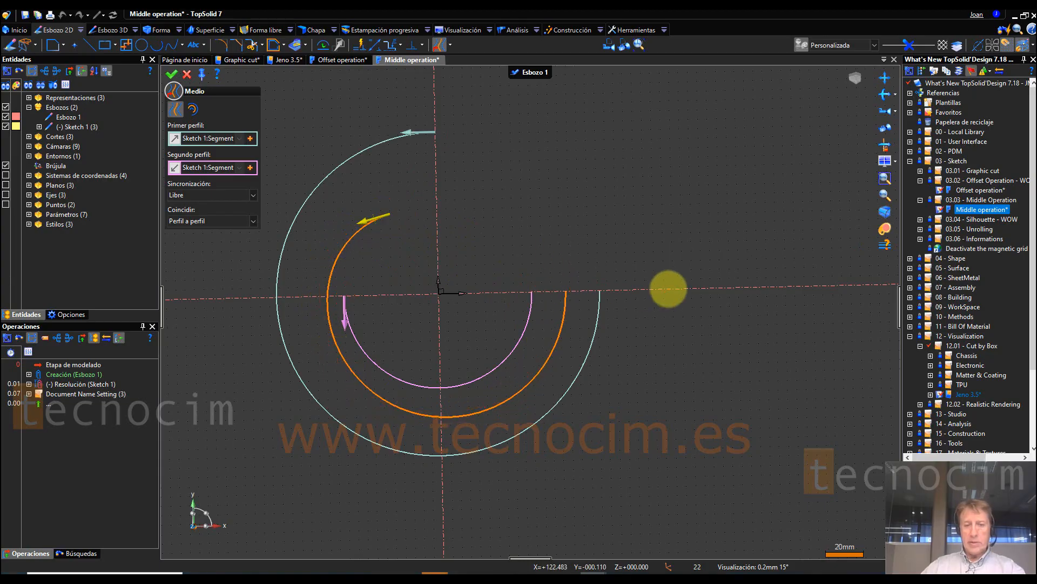
Step: Try the second Medio mode with the same outer arc and inner semicircle, and cancel the operation
{"action": "left_click", "coordinate": [190, 109]}
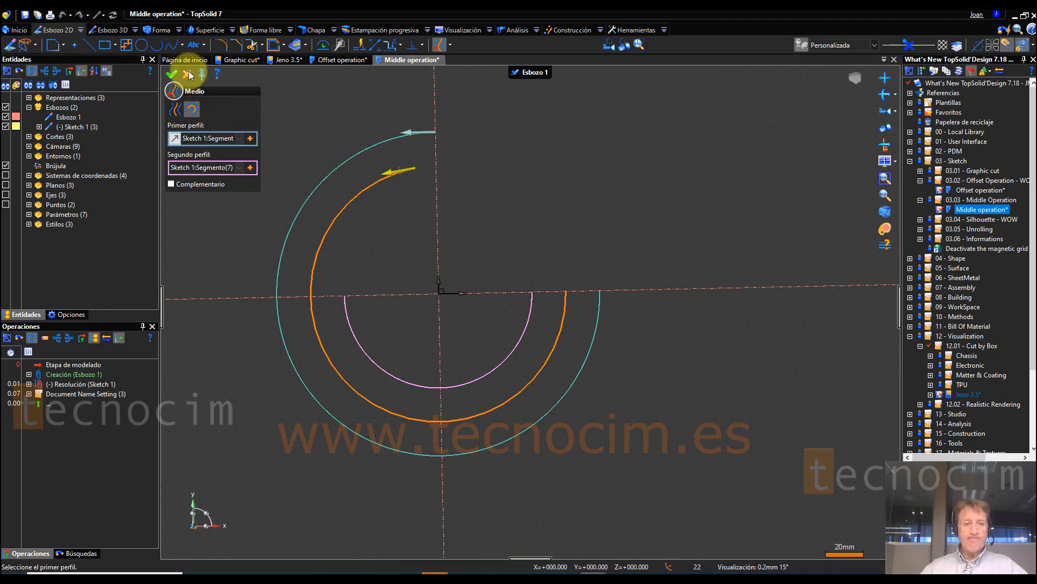
{"action": "scroll", "coordinate": [189, 75], "scroll_direction": "down", "scroll_amount": 8}
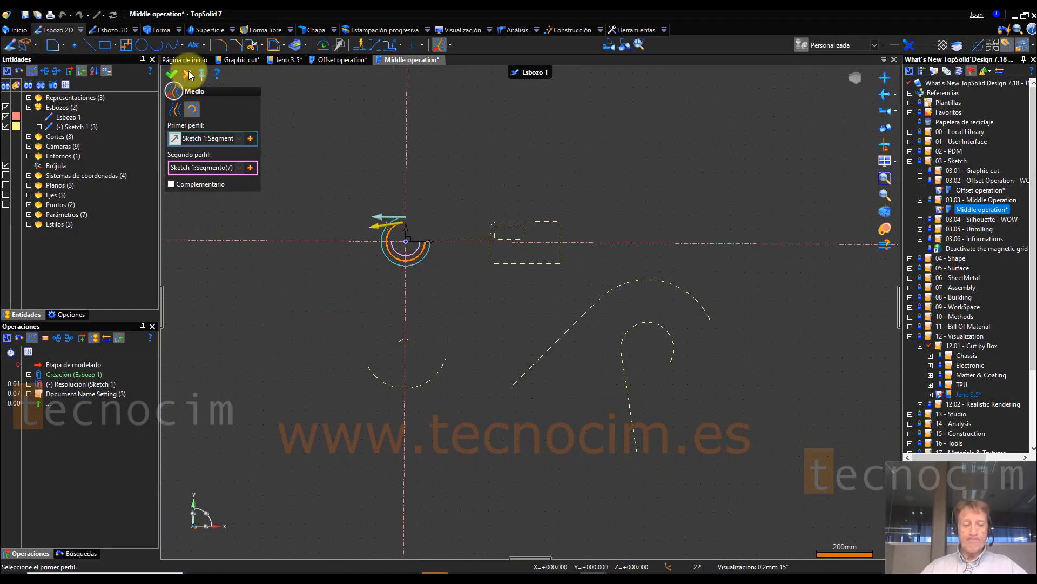
{"action": "left_click", "coordinate": [188, 74]}
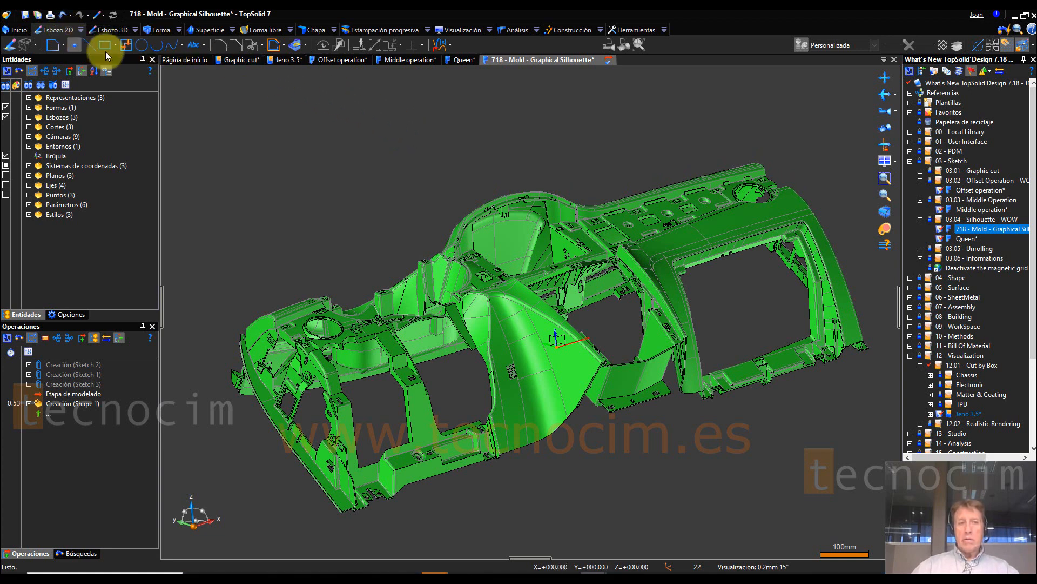
Step: Start a Silueta operation for Shape 1 in a new sketch on the absolute XZ plane, viewed from the front
{"action": "left_click", "coordinate": [450, 45]}
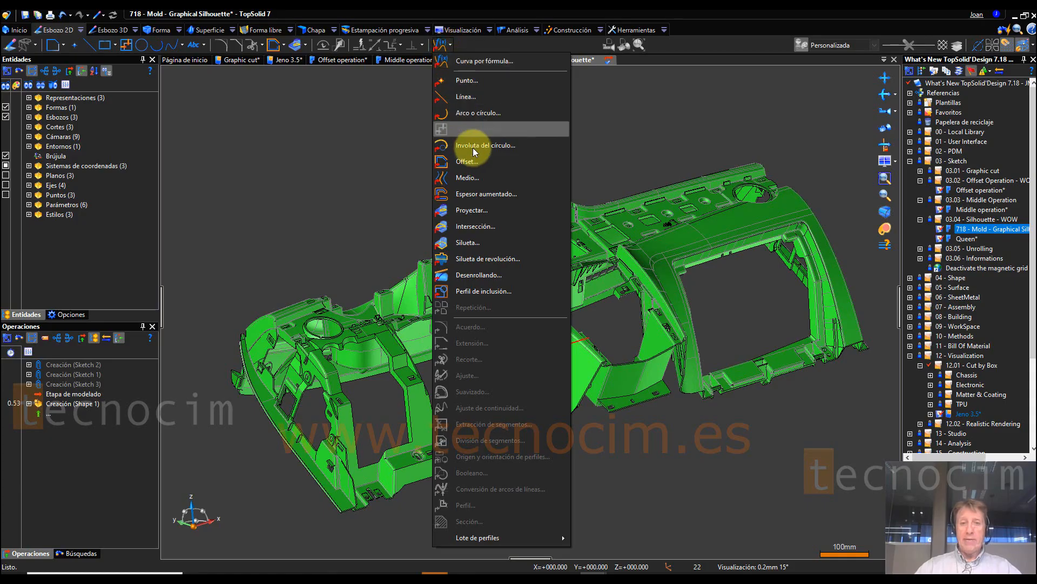
{"action": "left_click", "coordinate": [474, 244]}
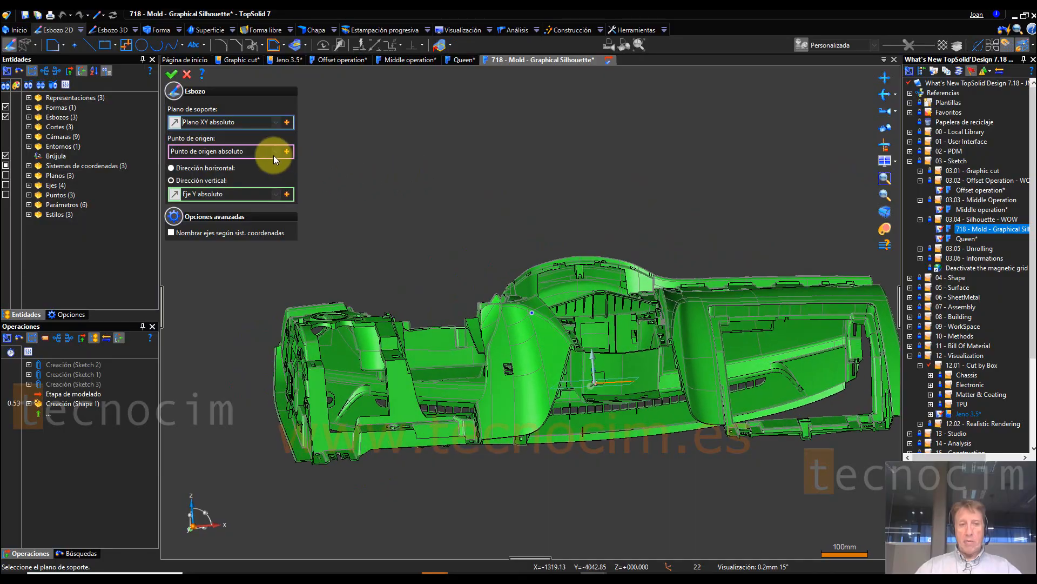
{"action": "left_click", "coordinate": [276, 122]}
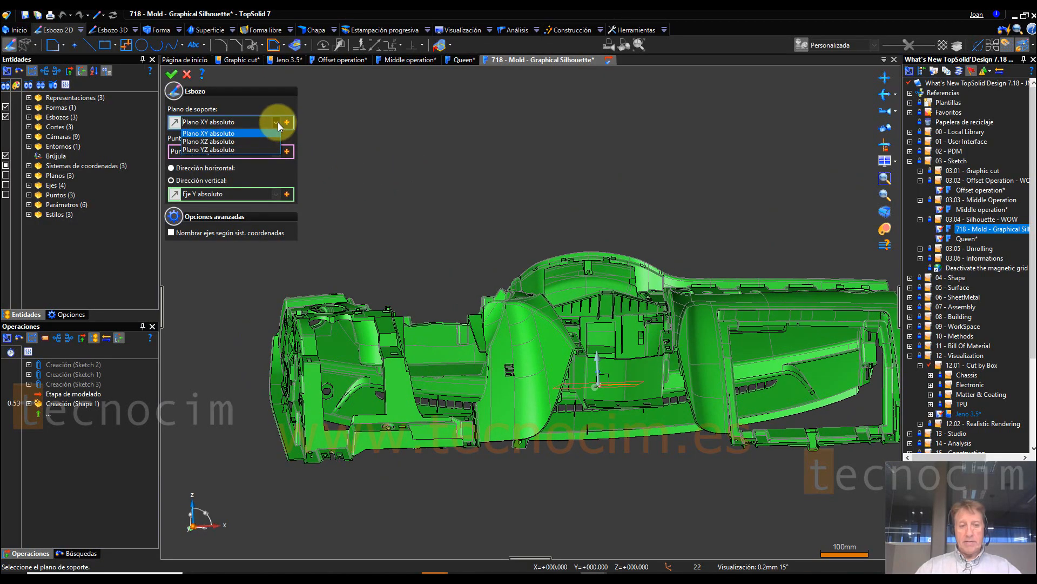
{"action": "left_click", "coordinate": [248, 141]}
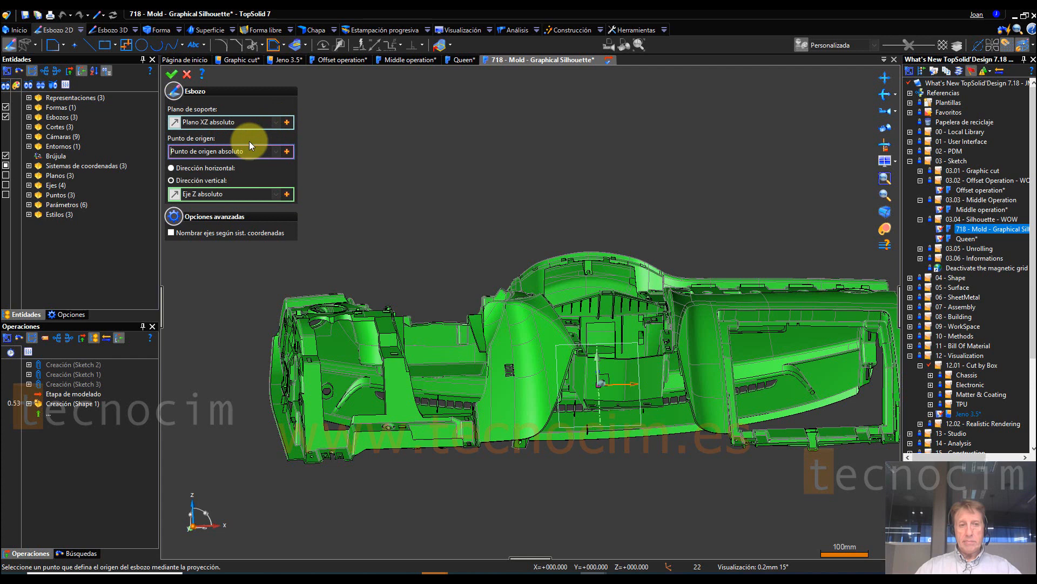
{"action": "left_click", "coordinate": [172, 75]}
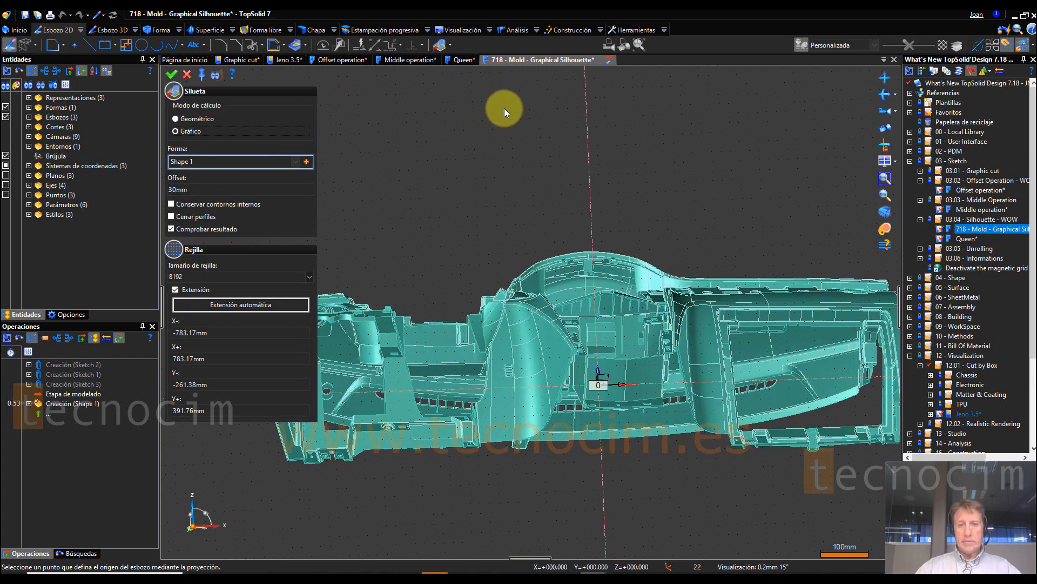
{"action": "left_click", "coordinate": [610, 43]}
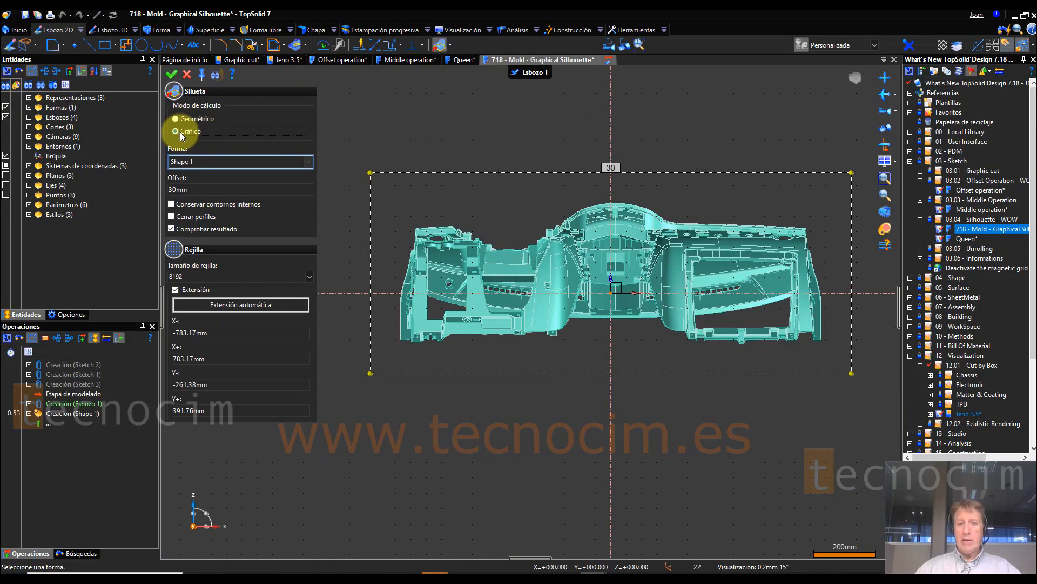
Step: Reduce the silhouette grid to about X -757 to 2 mm and Y -219 to 380 mm, and preview the silhouette with a 25 mm offset
{"action": "left_click_drag", "start_coordinate": [851, 373], "coordinate": [543, 272]}
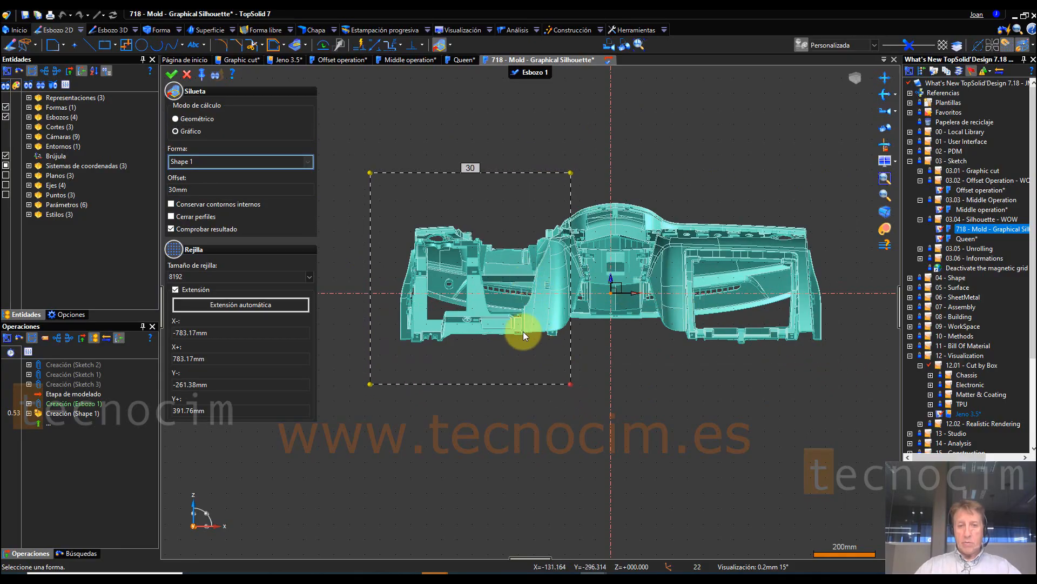
{"action": "left_click_drag", "start_coordinate": [370, 173], "coordinate": [375, 194]}
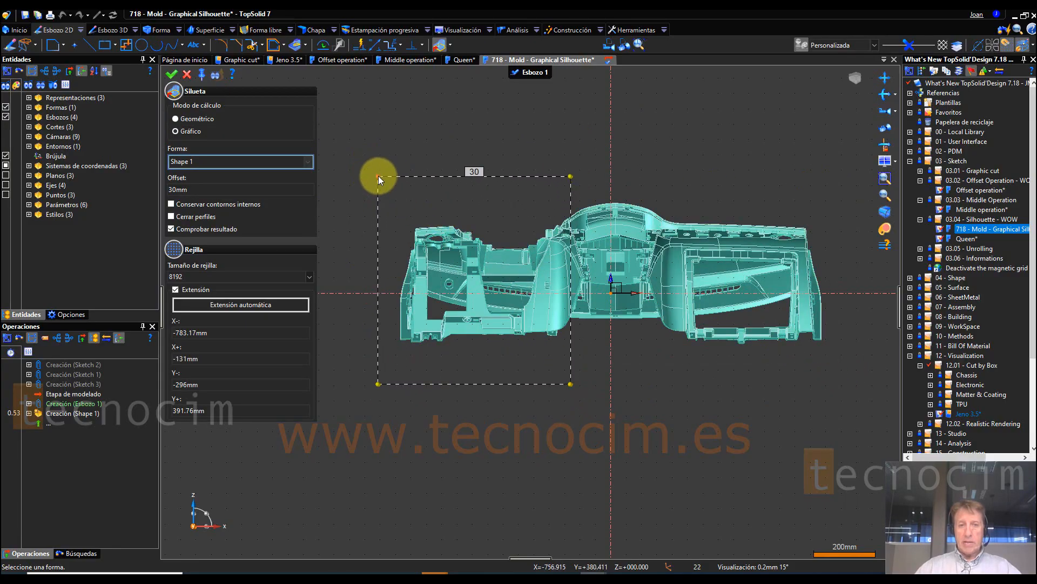
{"action": "left_click_drag", "start_coordinate": [619, 353], "coordinate": [611, 361]}
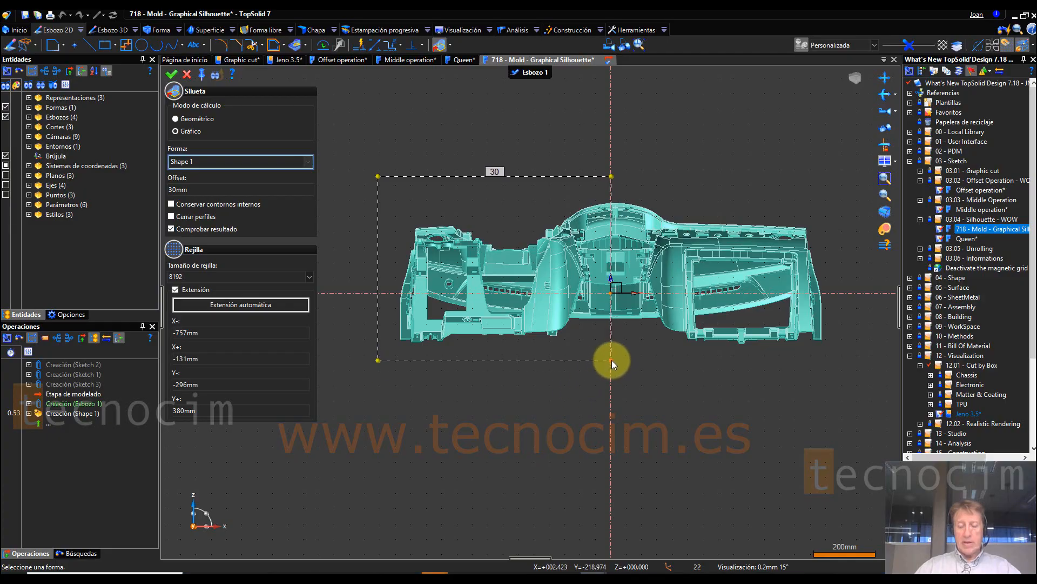
{"action": "scroll", "coordinate": [408, 204], "scroll_direction": "up", "scroll_amount": 1}
{"action": "scroll", "coordinate": [438, 213], "scroll_direction": "up", "scroll_amount": 1}
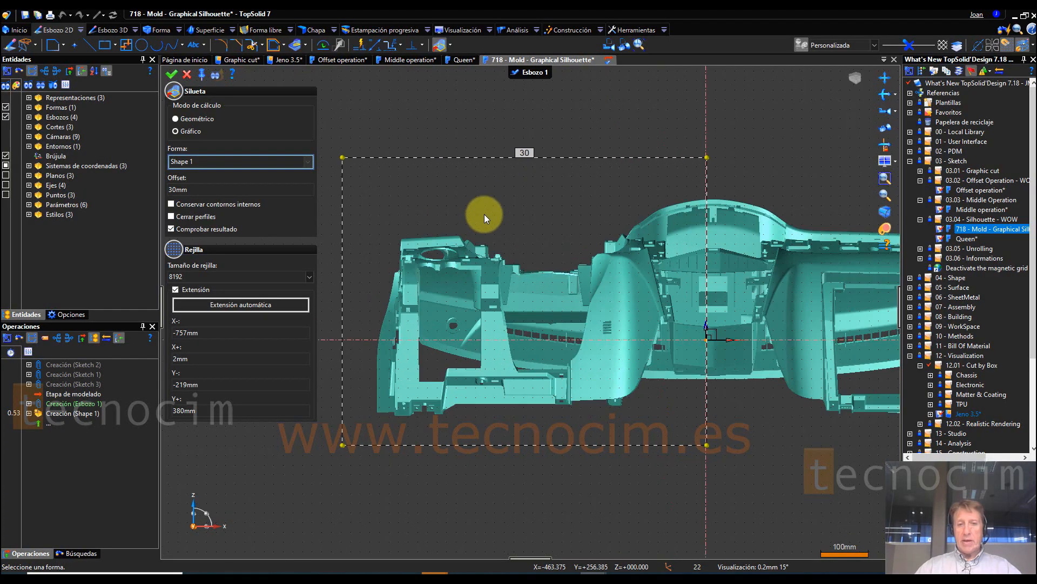
{"action": "left_click", "coordinate": [195, 188]}
{"action": "type", "text": "25"}
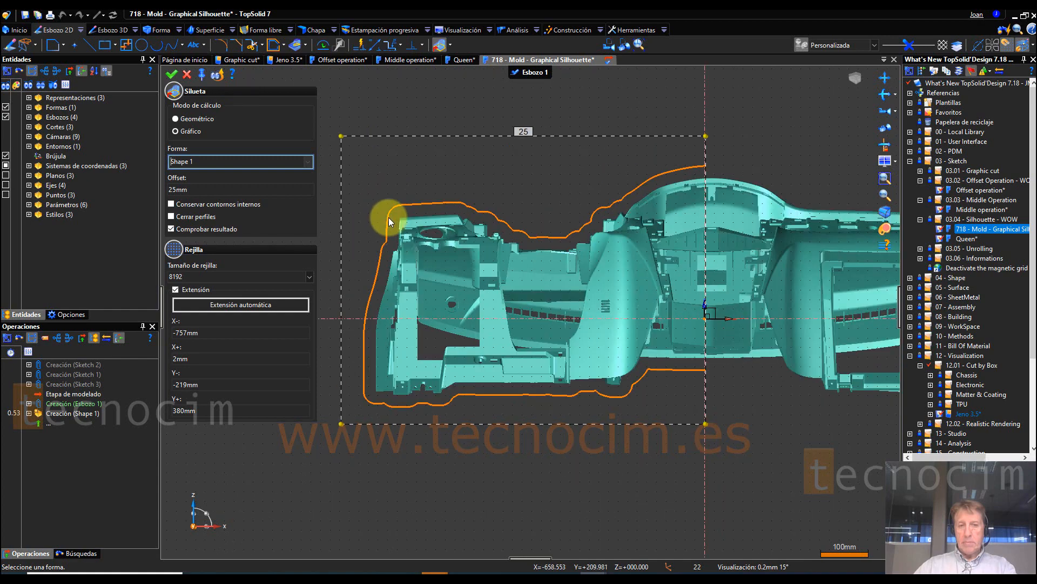
Step: Shrink the silhouette grid to about X+ -60 mm and Y- 92 mm, create the silhouette curve and finish the sketch
{"action": "scroll", "coordinate": [388, 217], "scroll_direction": "up", "scroll_amount": 2}
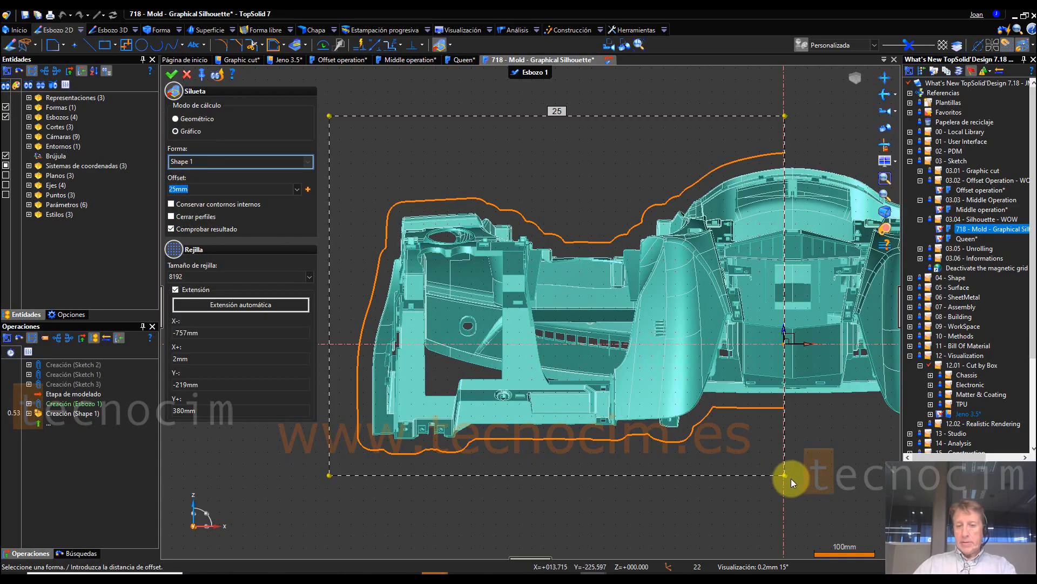
{"action": "left_click_drag", "start_coordinate": [784, 472], "coordinate": [748, 289]}
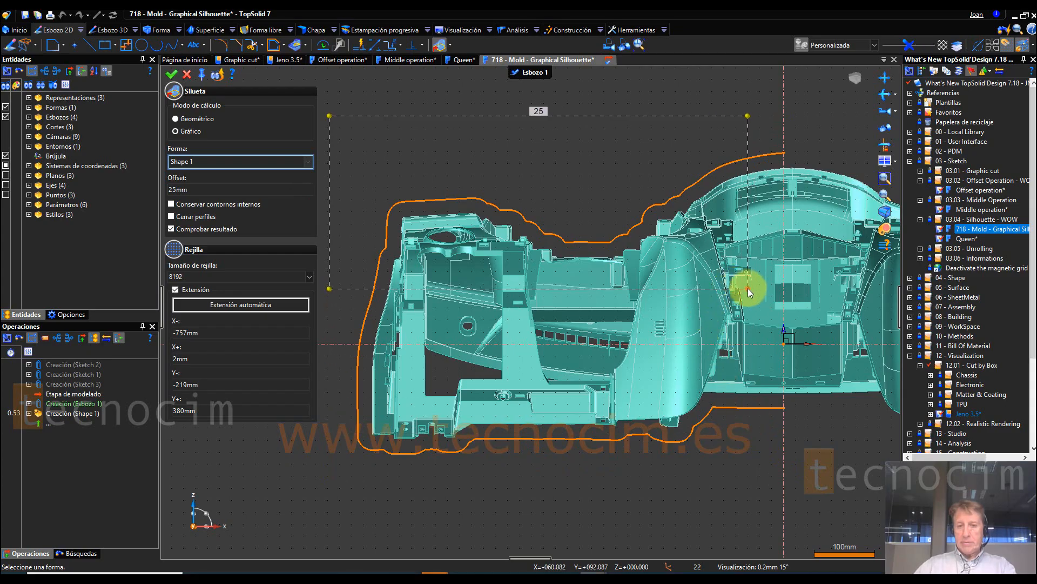
{"action": "left_click", "coordinate": [215, 75]}
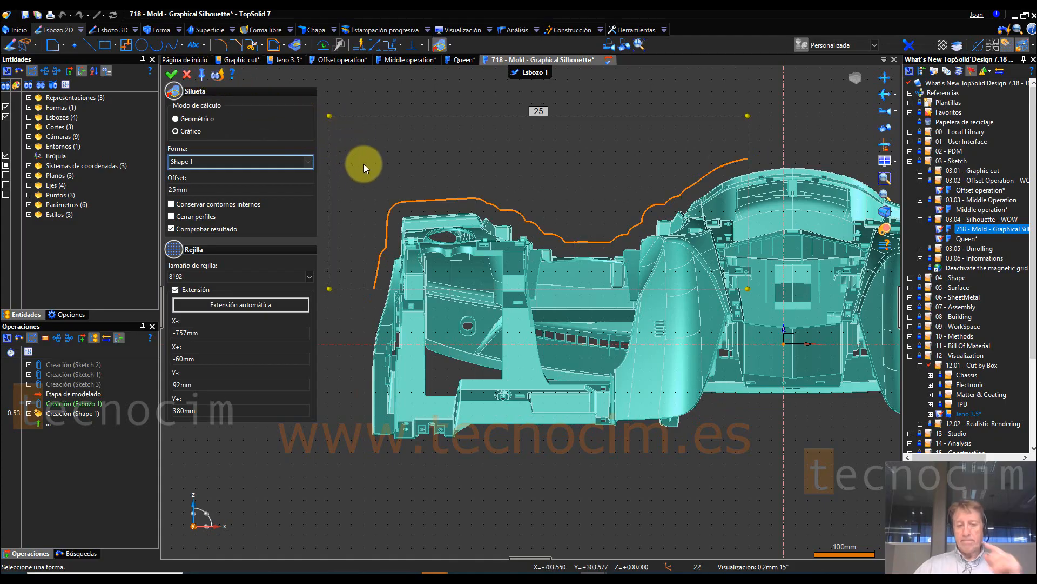
{"action": "mouse_move", "coordinate": [671, 162]}
{"action": "middle_mouse_down"}
{"action": "mouse_move", "coordinate": [608, 154]}
{"action": "mouse_move", "coordinate": [671, 178]}
{"action": "mouse_move", "coordinate": [666, 192]}
{"action": "mouse_move", "coordinate": [349, 187]}
{"action": "mouse_move", "coordinate": [312, 134]}
{"action": "mouse_move", "coordinate": [254, 116]}
{"action": "mouse_move", "coordinate": [290, 111]}
{"action": "mouse_move", "coordinate": [172, 77]}
{"action": "middle_mouse_up"}
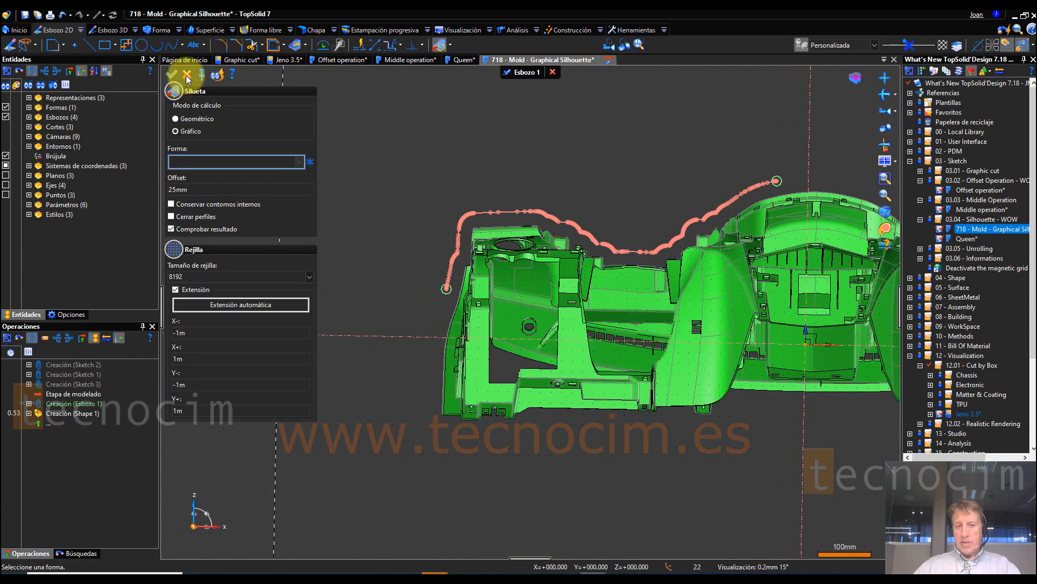
{"action": "left_click", "coordinate": [186, 75]}
{"action": "left_click", "coordinate": [506, 72]}
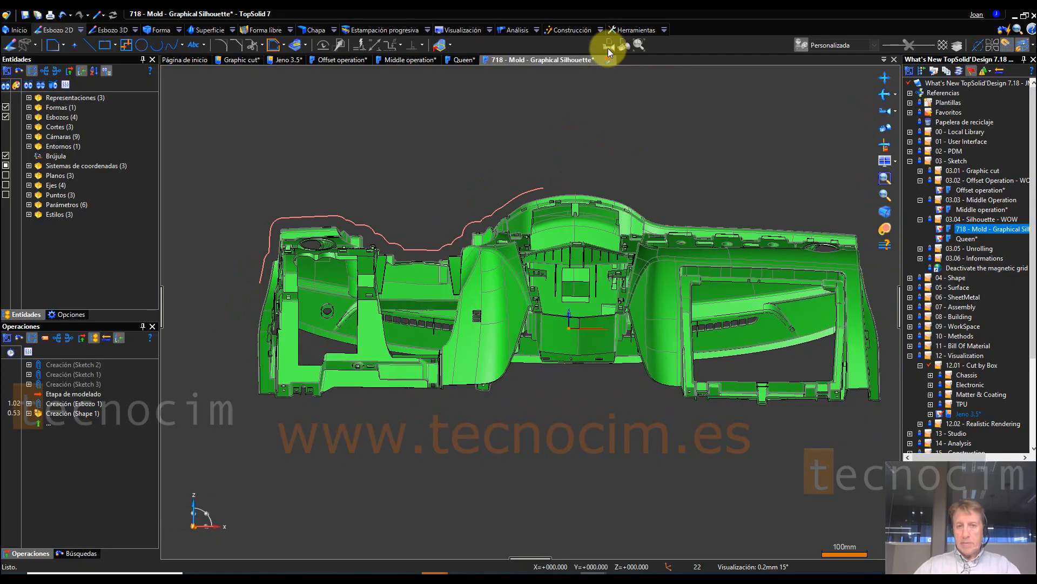
{"action": "left_click", "coordinate": [881, 111]}
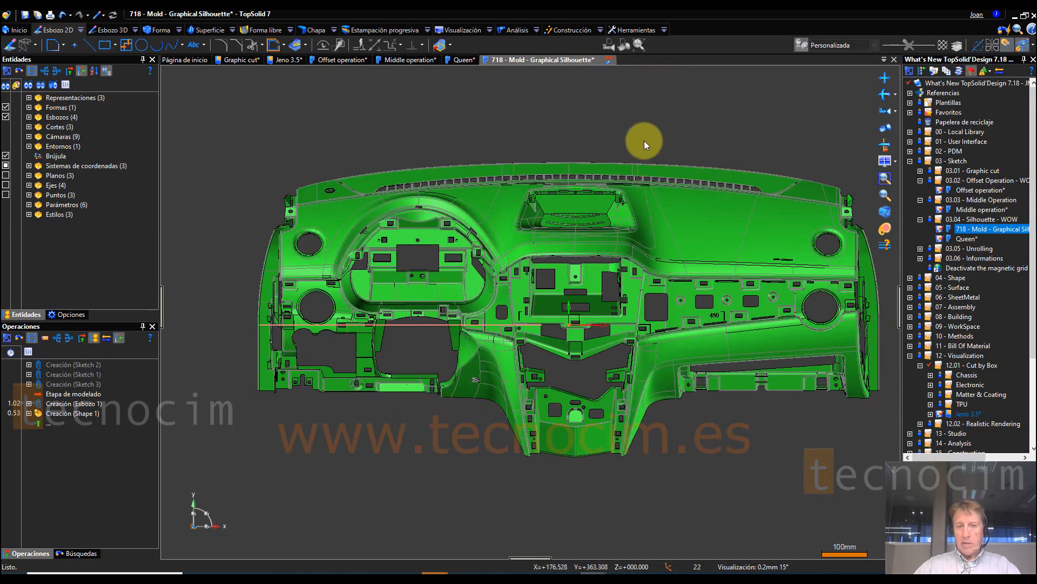
{"action": "key", "text": "2"}
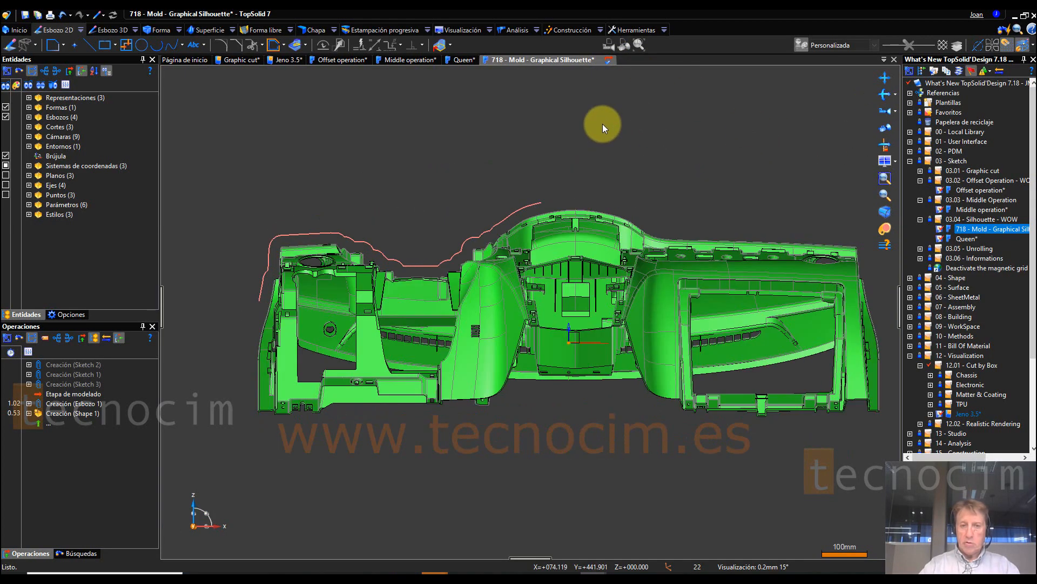
{"action": "scroll", "coordinate": [264, 299], "scroll_direction": "up", "scroll_amount": 2}
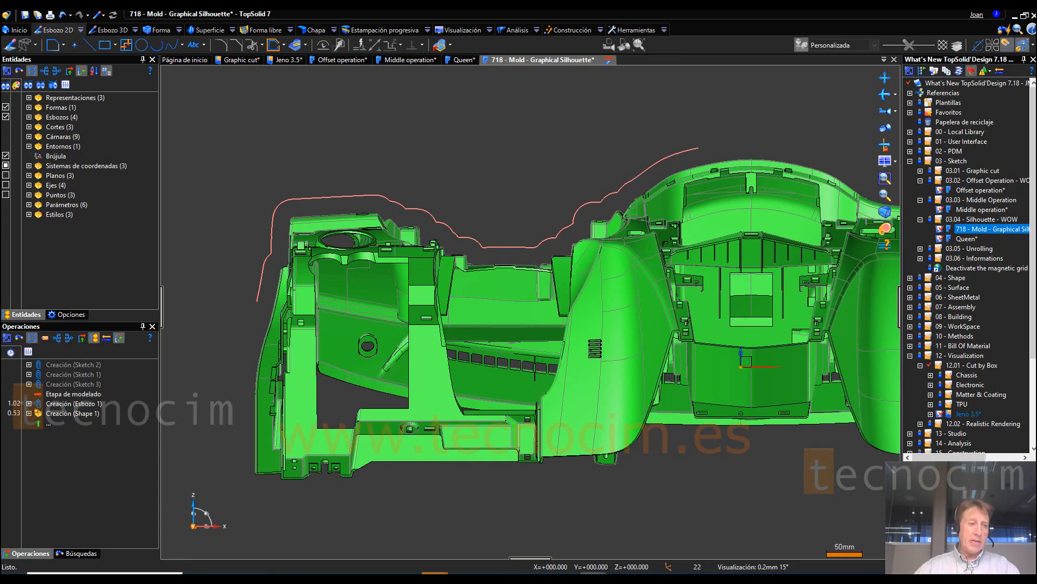
Step: Open the Queen document from the 03.05 - Unrolling project folder
{"action": "left_click", "coordinate": [921, 249]}
{"action": "double_click", "coordinate": [965, 258]}
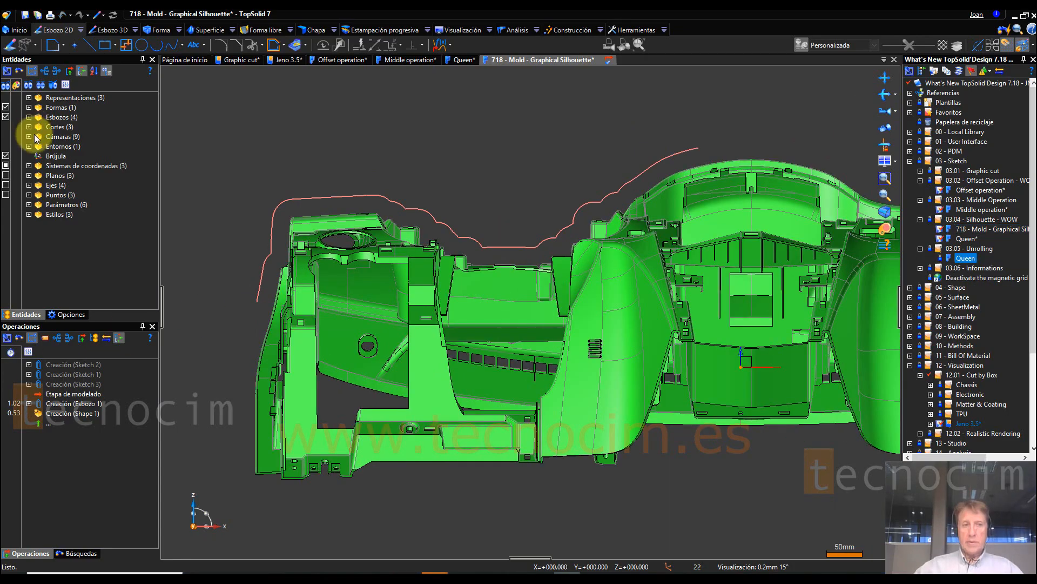
{"action": "left_click", "coordinate": [450, 45]}
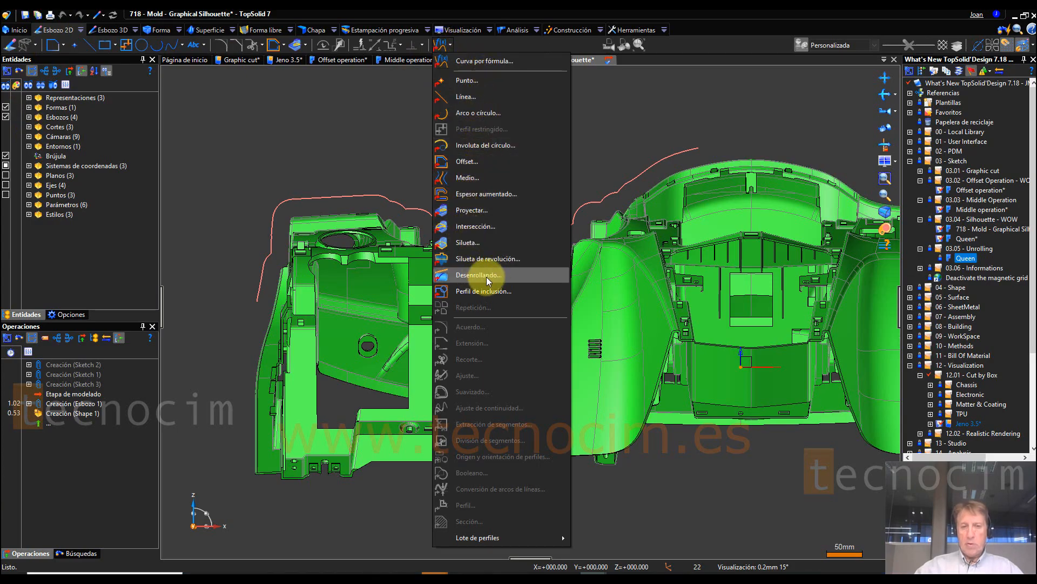
{"action": "left_click", "coordinate": [627, 138]}
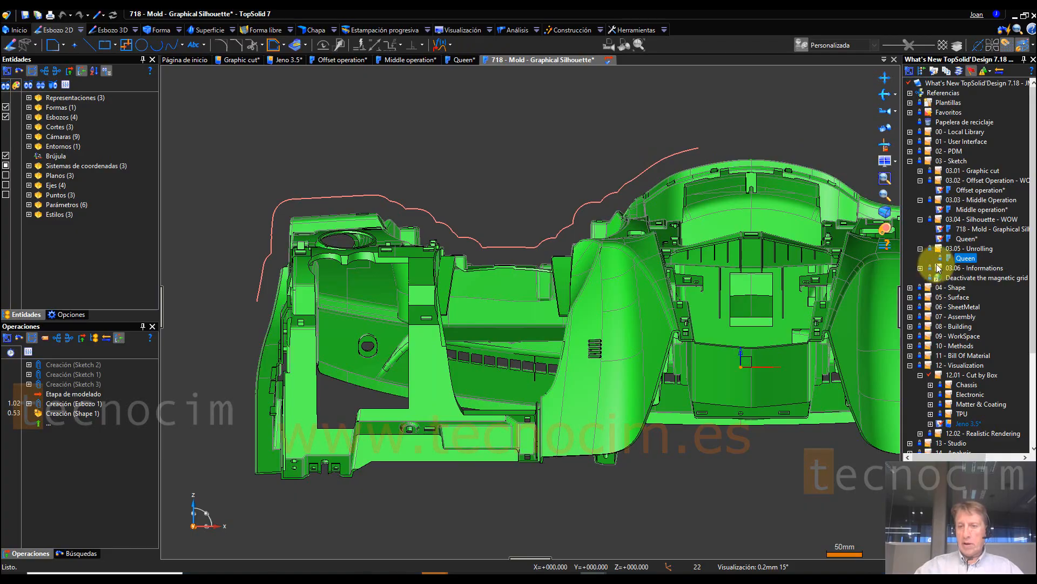
{"action": "double_click", "coordinate": [966, 258]}
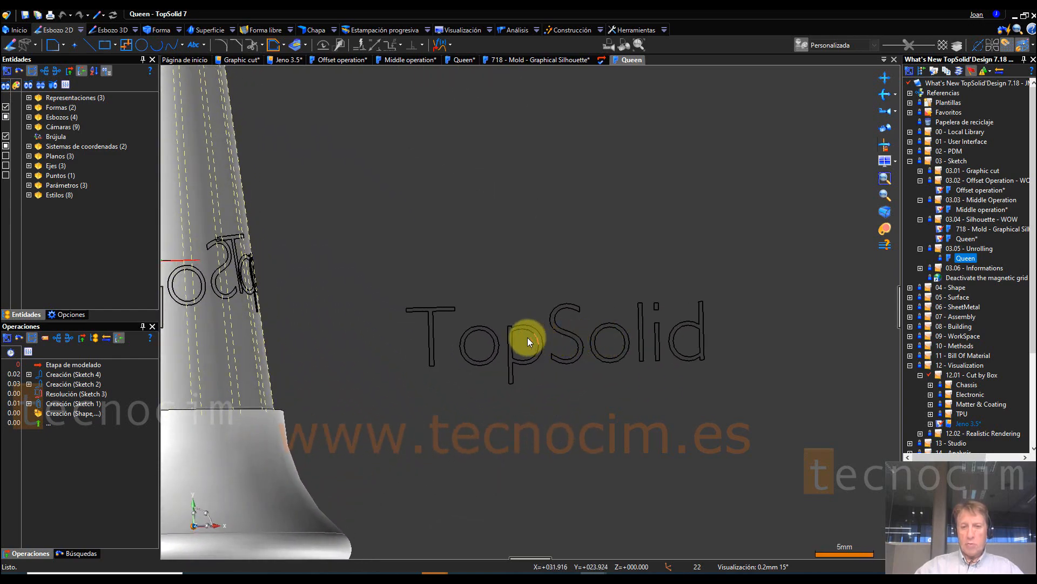
Step: Highlight the creation operations of Sketch 1 and Sketch 2, and open Sketch 2's Rolling Up 1 operation for editing
{"action": "left_click", "coordinate": [76, 403]}
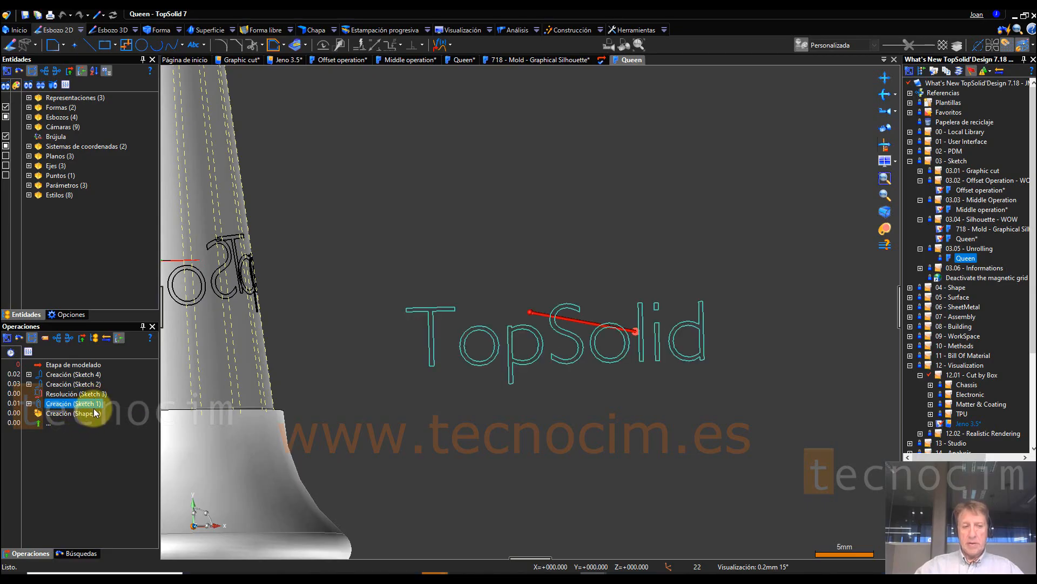
{"action": "left_click", "coordinate": [76, 384]}
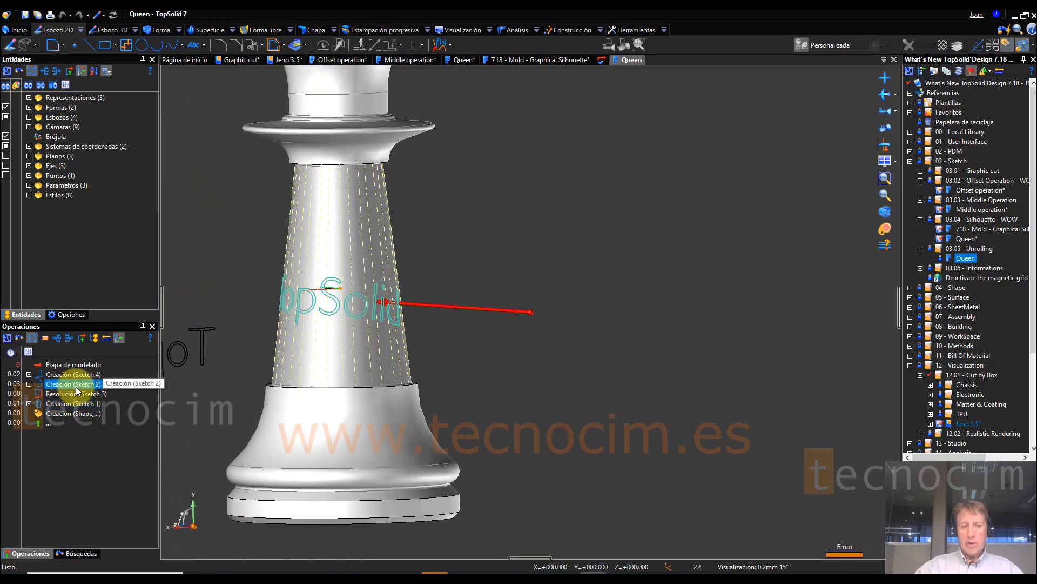
{"action": "left_click", "coordinate": [29, 384]}
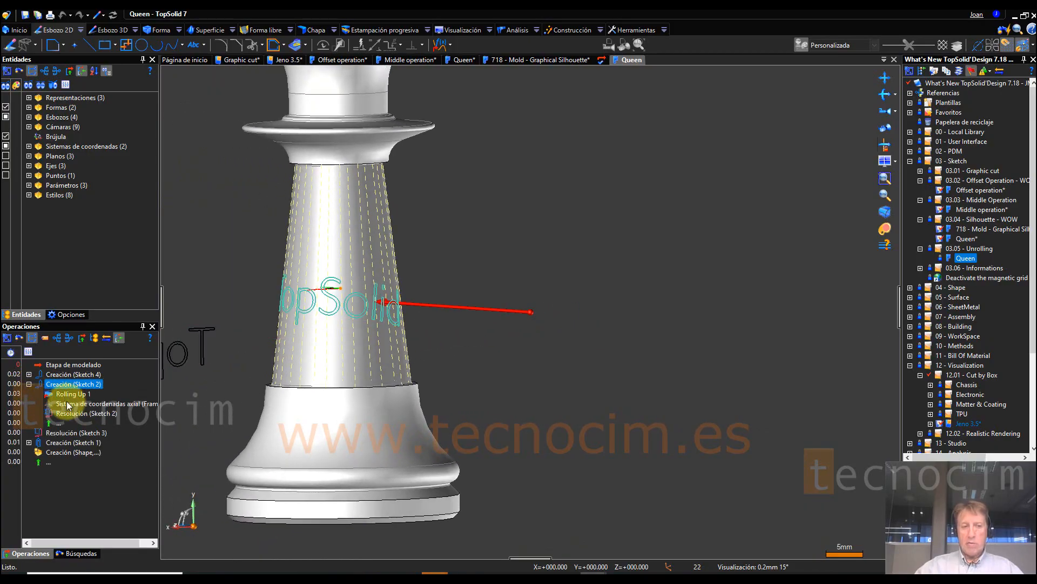
{"action": "left_click", "coordinate": [75, 395]}
{"action": "right_click", "coordinate": [80, 396]}
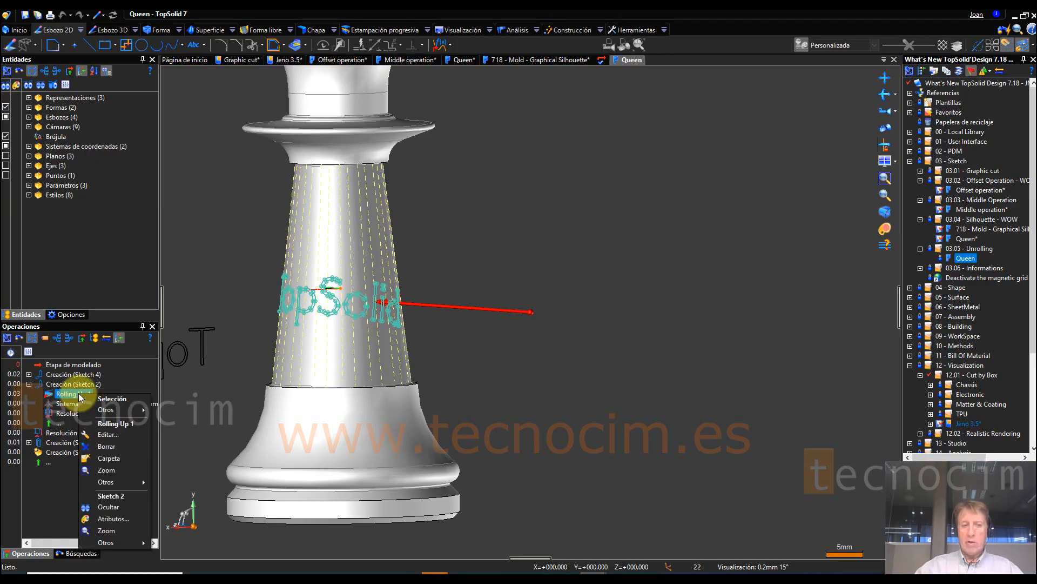
{"action": "left_click", "coordinate": [108, 431]}
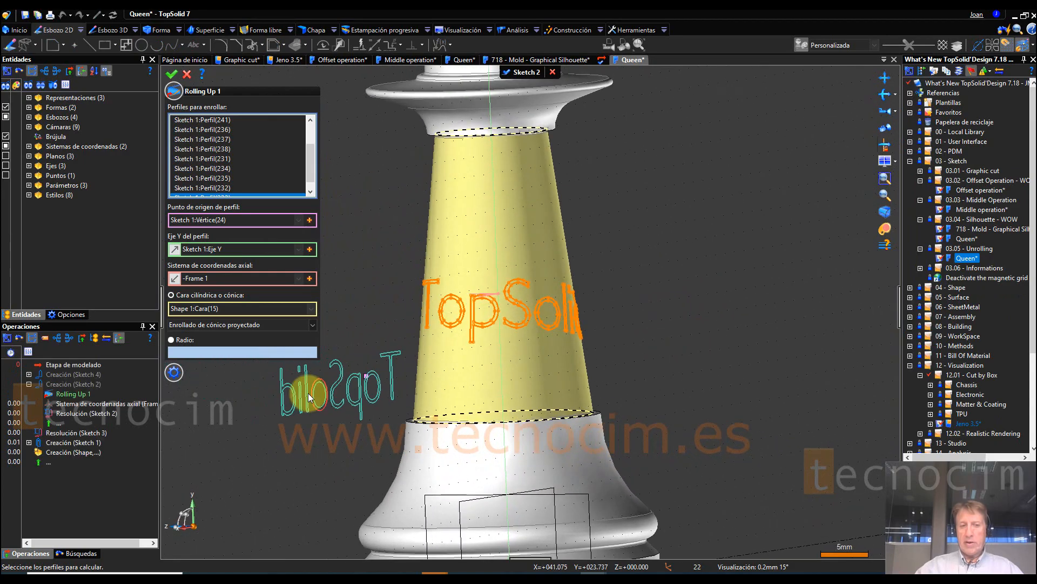
Step: Apply the Enrollado de cónico circular method to the TopSolid text on the conical face, and switch it to Enrollado de cónico lineal
{"action": "left_click", "coordinate": [261, 325]}
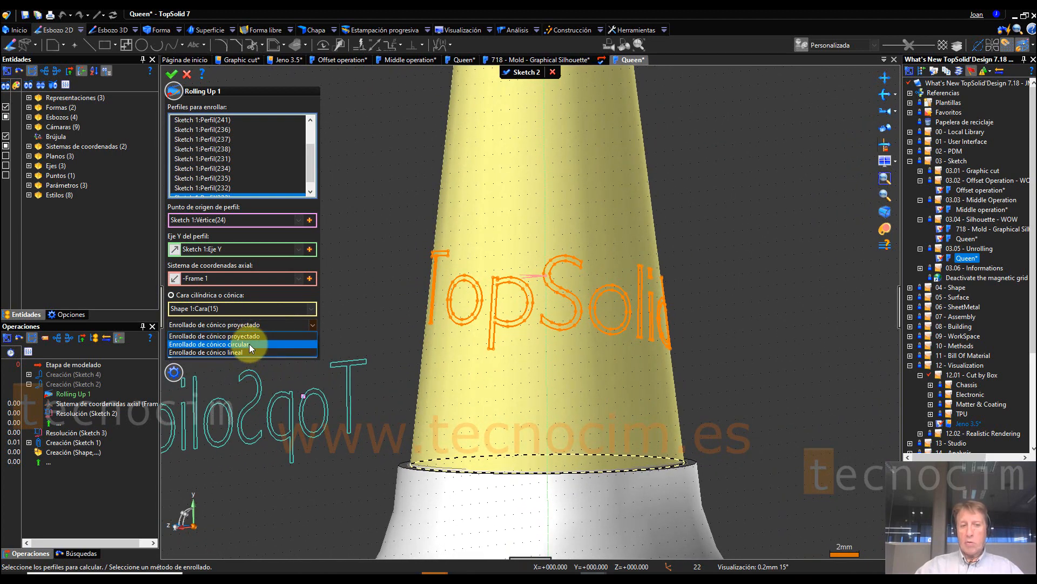
{"action": "left_click", "coordinate": [248, 343]}
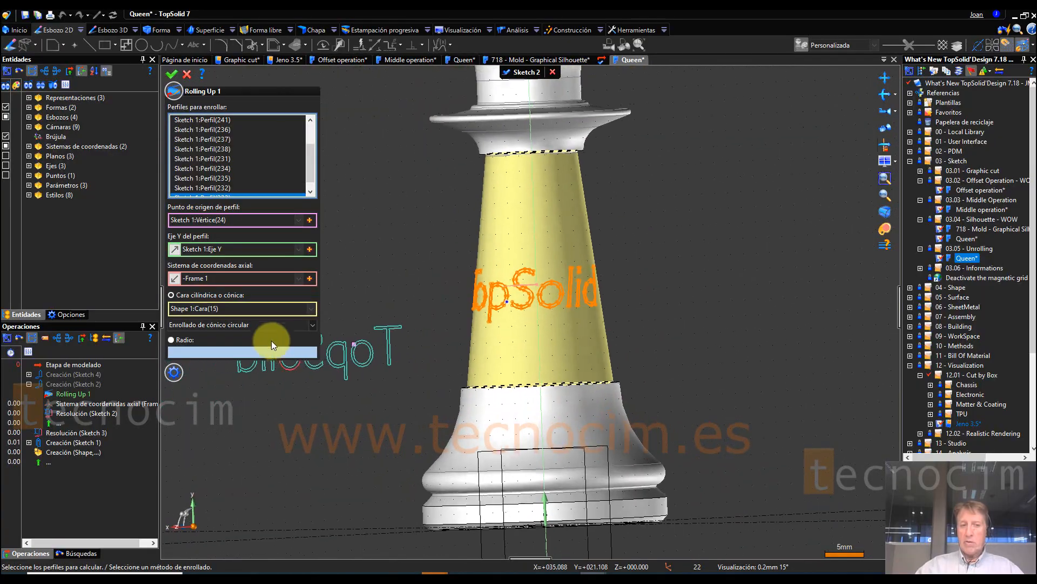
{"action": "left_click", "coordinate": [268, 326]}
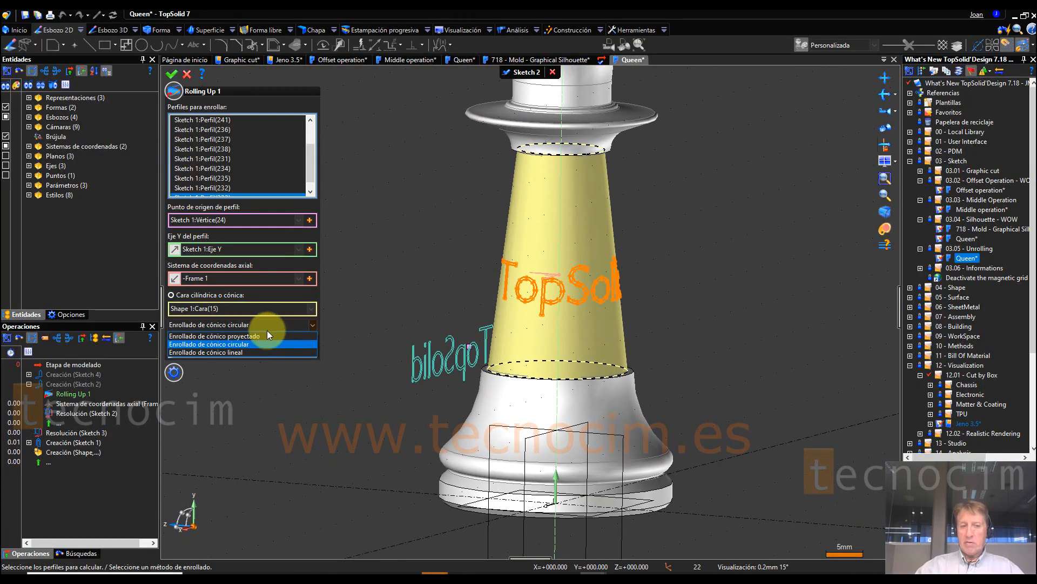
{"action": "left_click", "coordinate": [245, 351]}
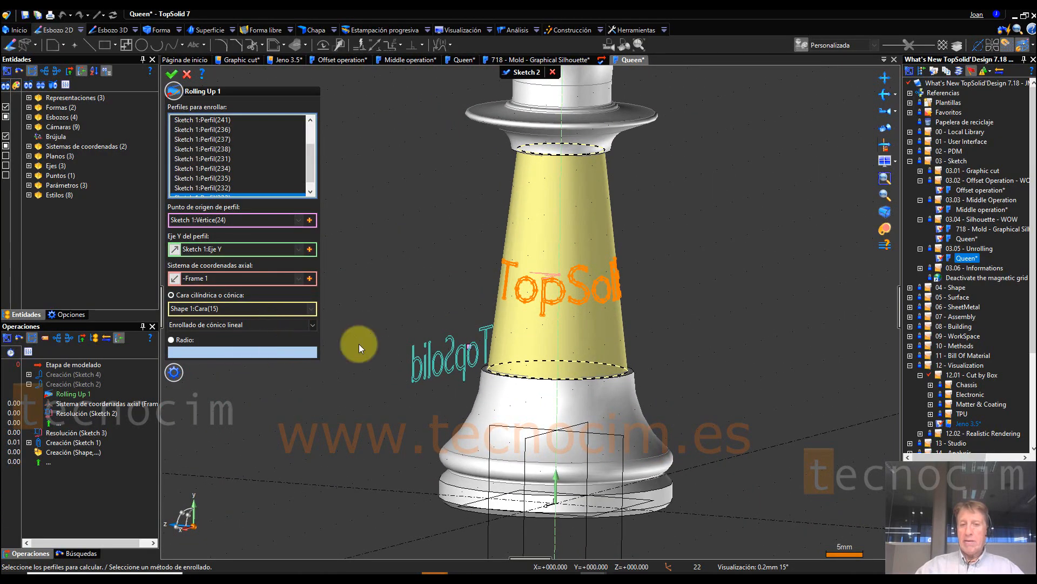
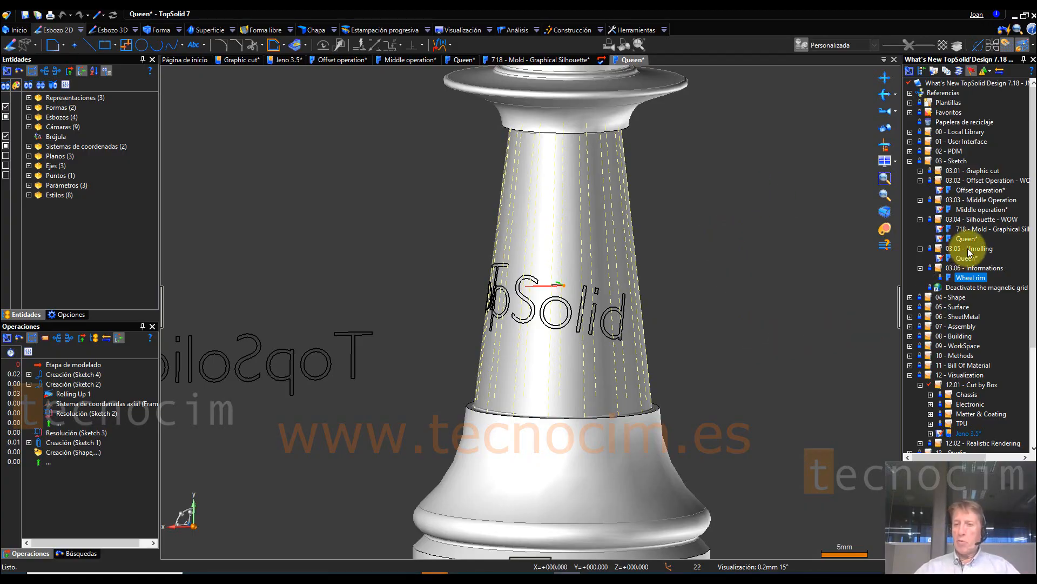
Step: Open the Wheel rim document from 03.06 - Informations and start editing the information of the 110 mm dimension
{"action": "double_click", "coordinate": [975, 279]}
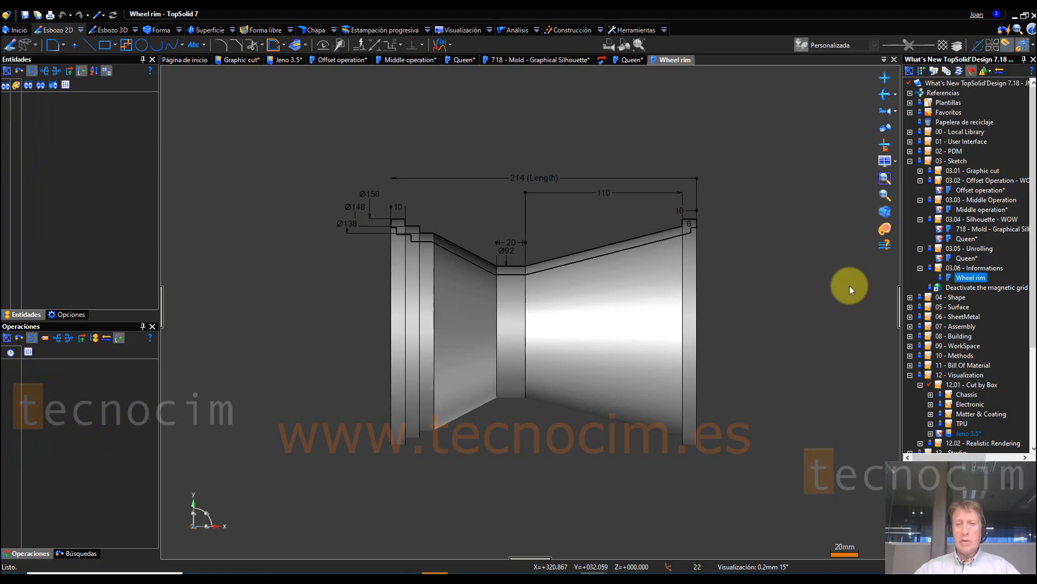
{"action": "scroll", "coordinate": [649, 193], "scroll_direction": "up", "scroll_amount": 3}
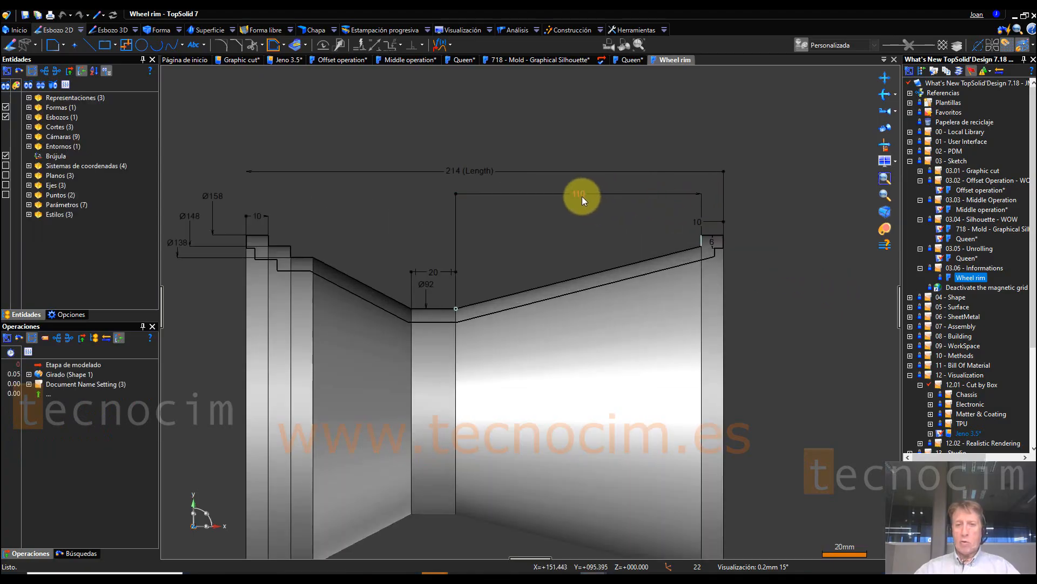
{"action": "right_click", "coordinate": [579, 196]}
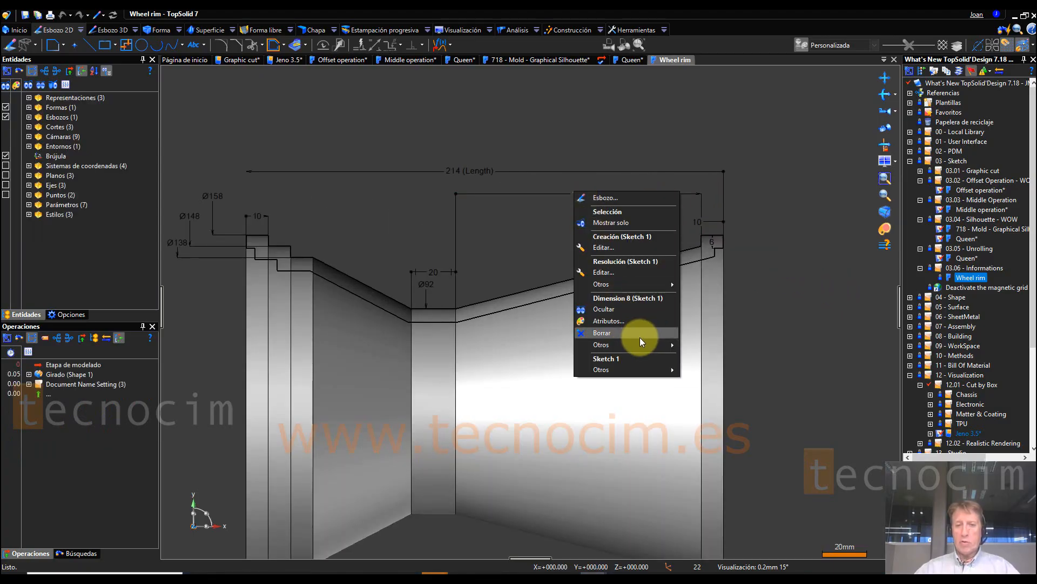
{"action": "mouse_move", "coordinate": [644, 349]}
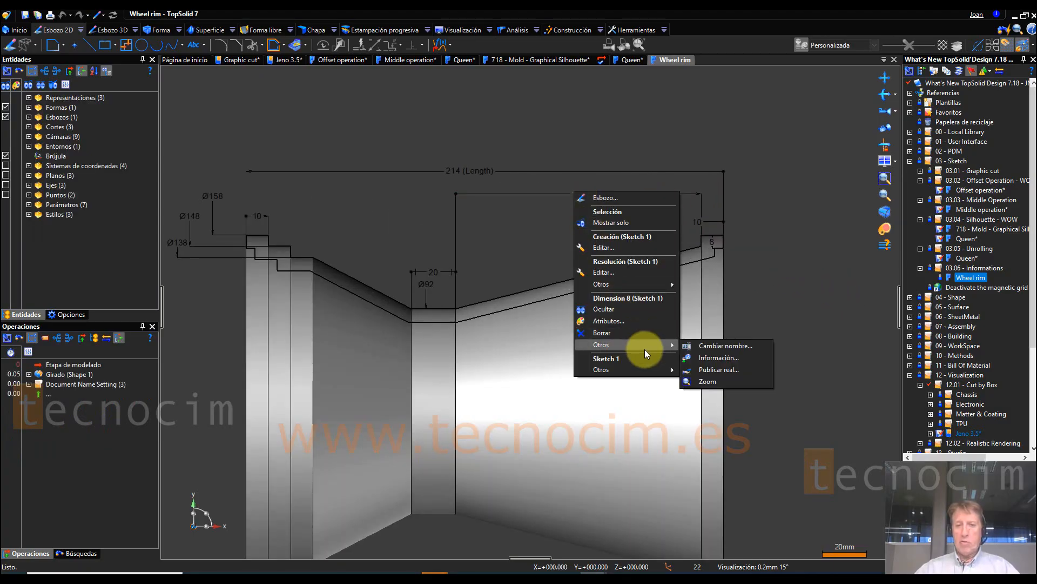
{"action": "left_click", "coordinate": [717, 359]}
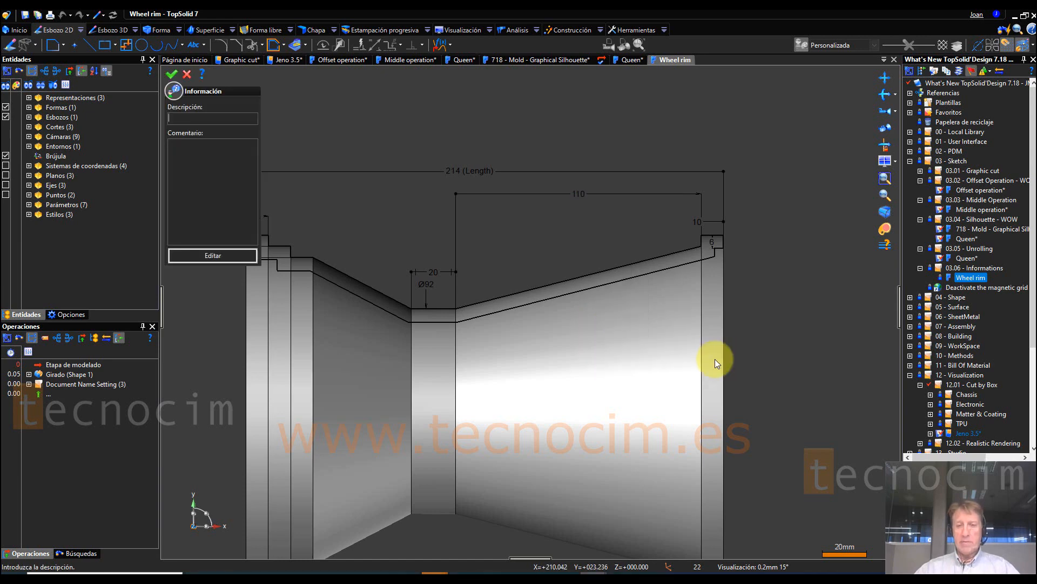
{"action": "left_click", "coordinate": [222, 255]}
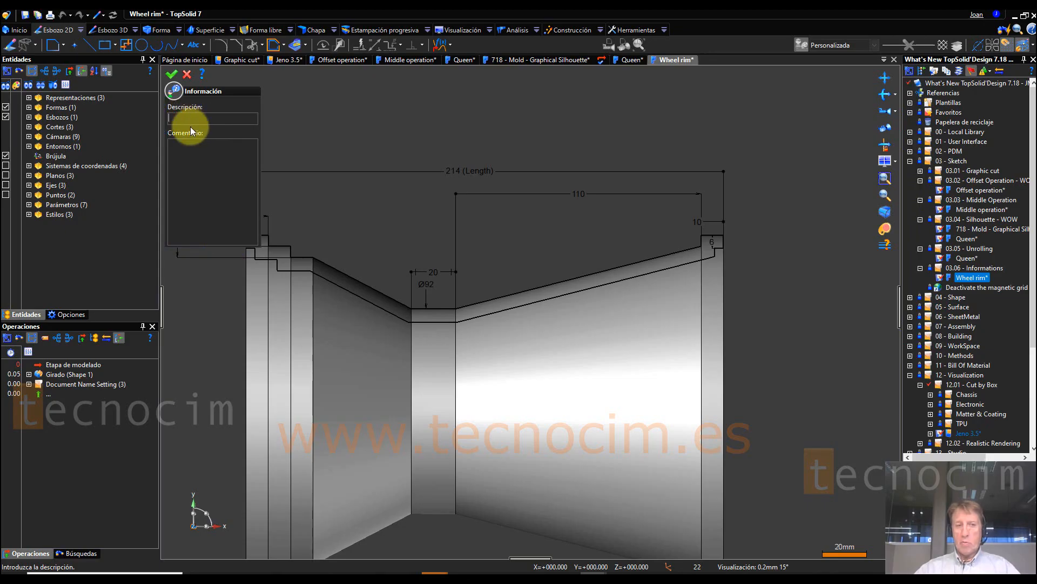
Step: Give the 110 mm dimension the description "Longitud importante" and the comment "Tener en cuenta el casquillo"
{"action": "type", "text": "Longitud impor"}
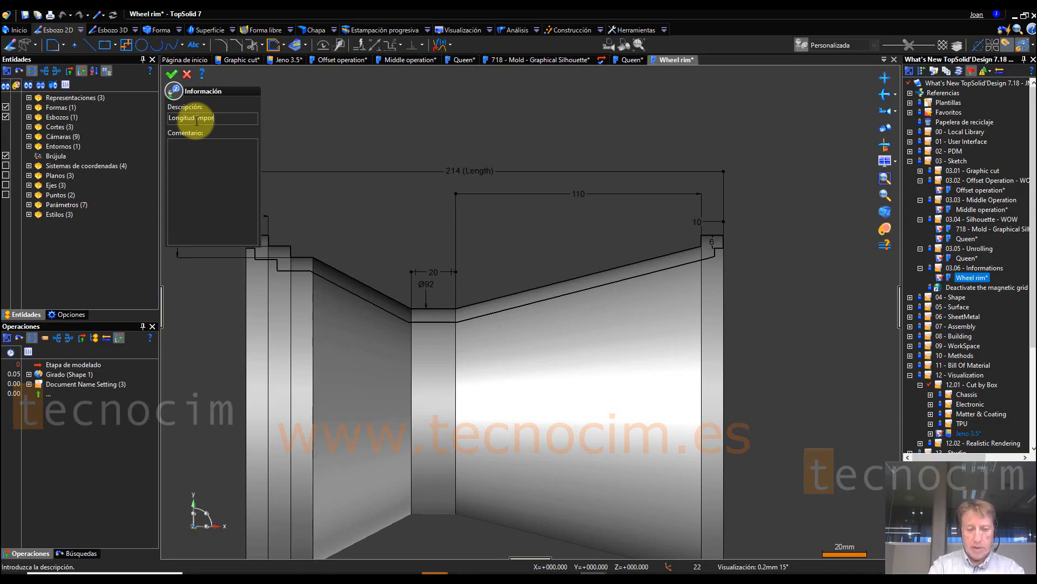
{"action": "type", "text": "tante"}
{"action": "left_click", "coordinate": [203, 156]}
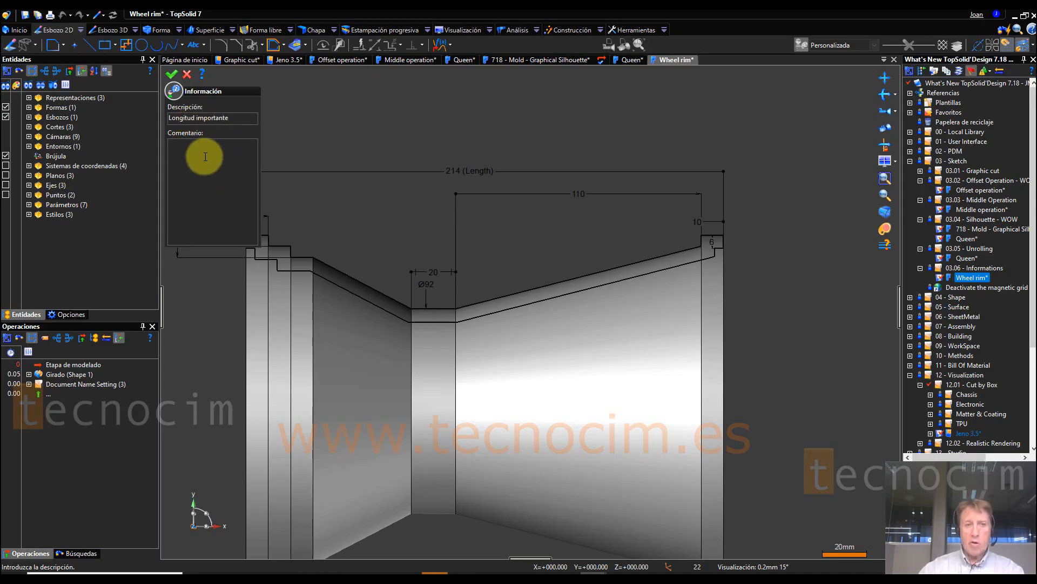
{"action": "type", "text": "Tener en cuenta el casquillo"}
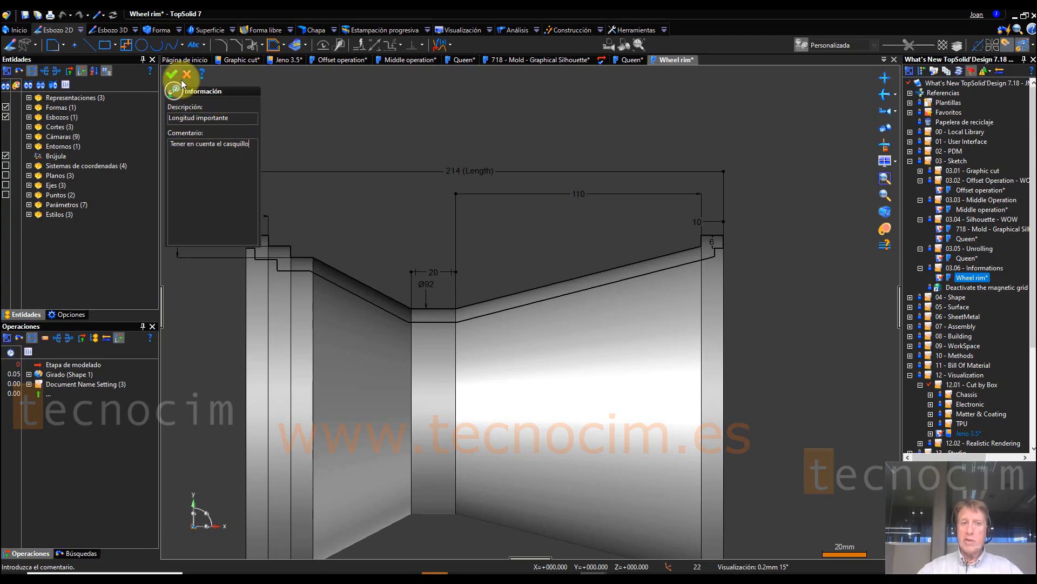
{"action": "left_click", "coordinate": [170, 73]}
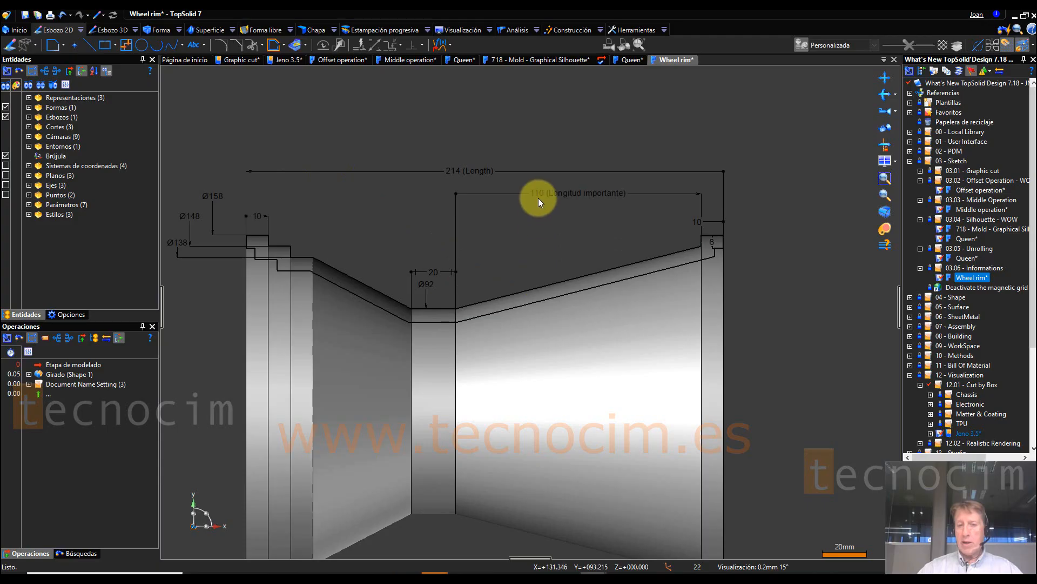
{"action": "scroll", "coordinate": [535, 231], "scroll_direction": "up", "scroll_amount": 3}
{"action": "scroll", "coordinate": [537, 276], "scroll_direction": "down", "scroll_amount": 2}
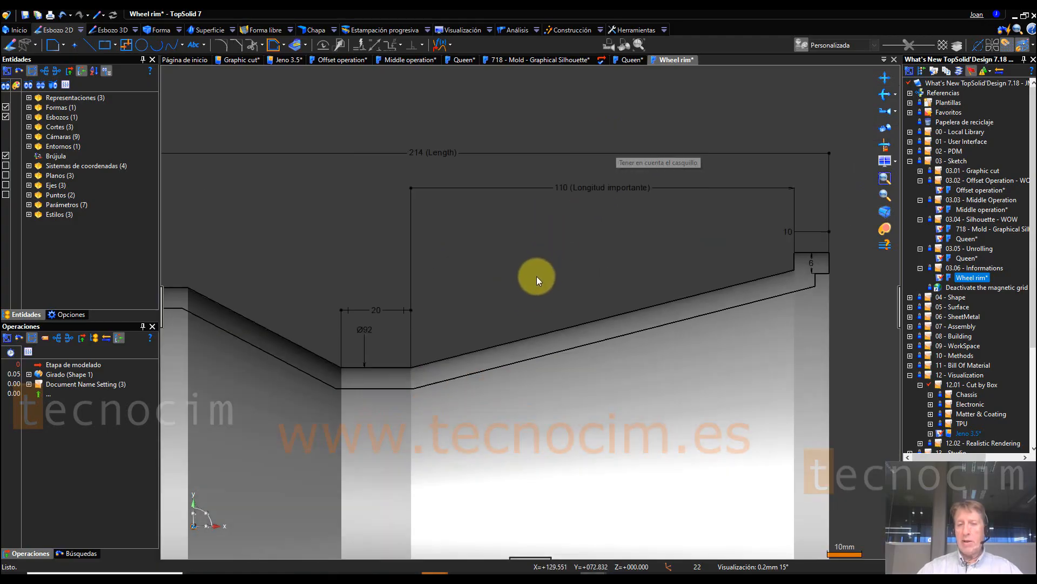
{"action": "scroll", "coordinate": [616, 232], "scroll_direction": "up", "scroll_amount": 3}
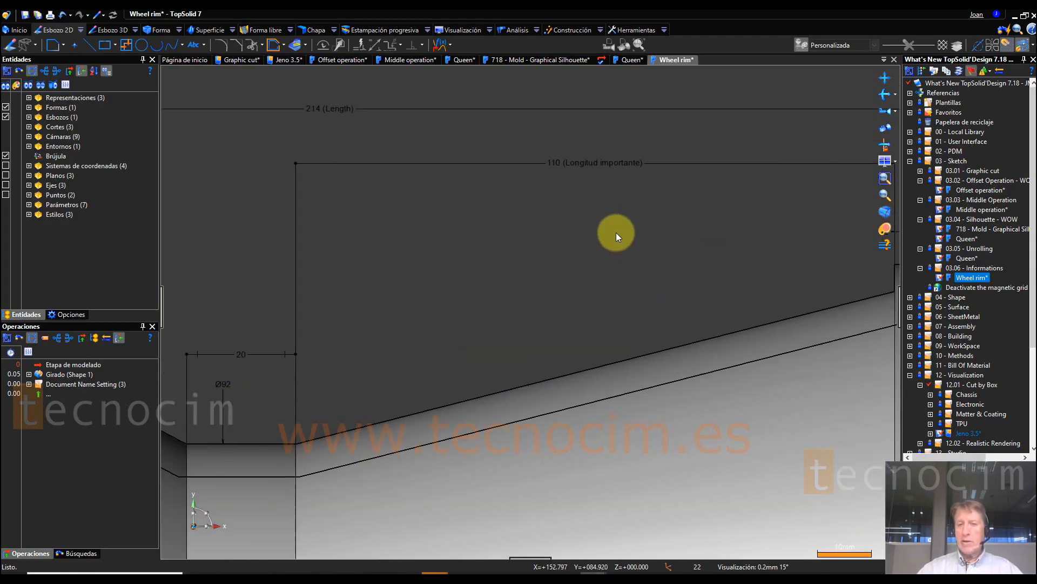
{"action": "scroll", "coordinate": [562, 218], "scroll_direction": "down", "scroll_amount": 1}
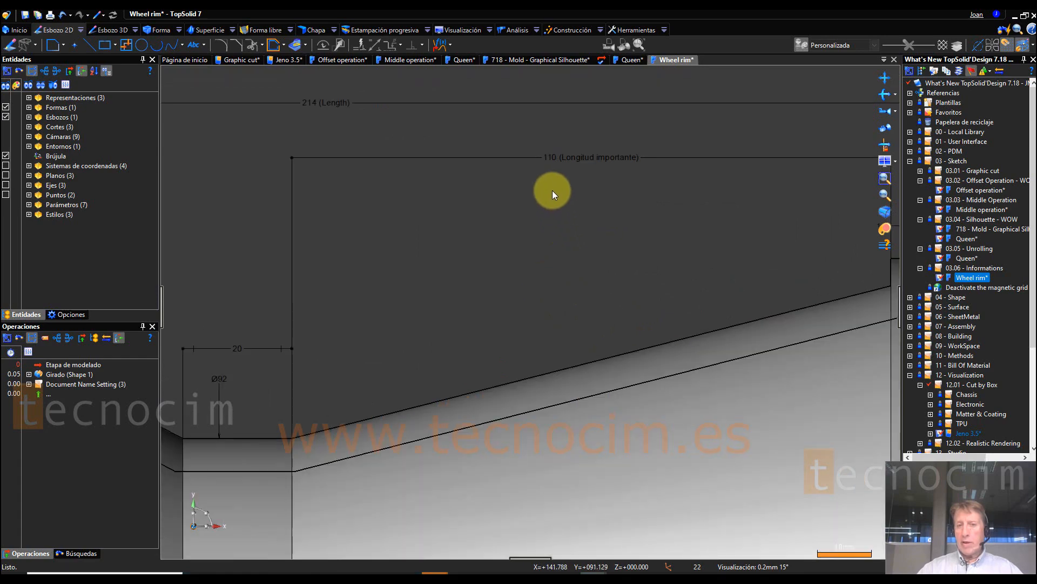
{"action": "mouse_move", "coordinate": [550, 162]}
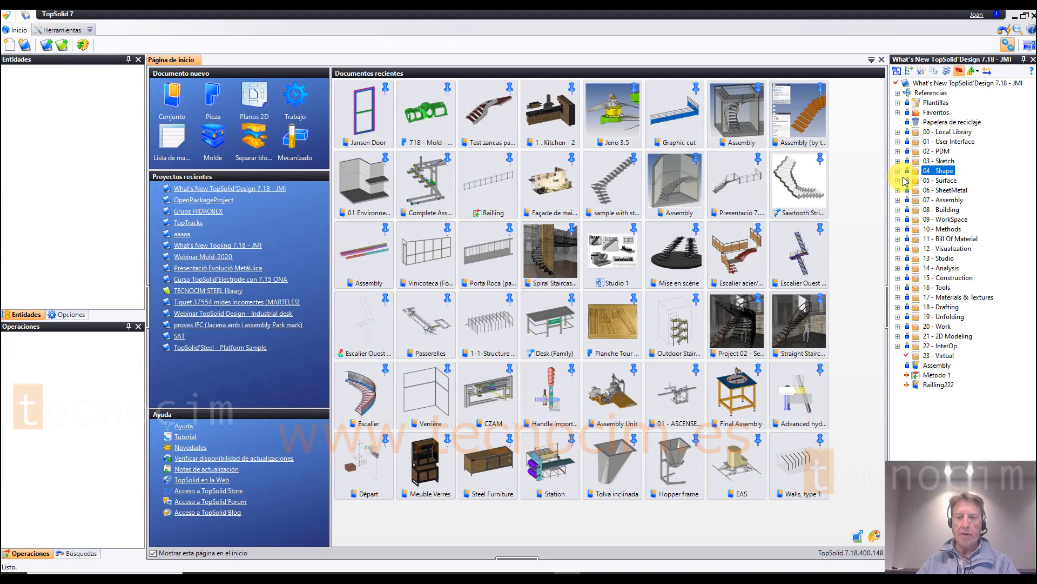
Step: Open the Pocket document from the 04.01 - Pocket folder inside 04 - Shape
{"action": "left_click", "coordinate": [898, 172]}
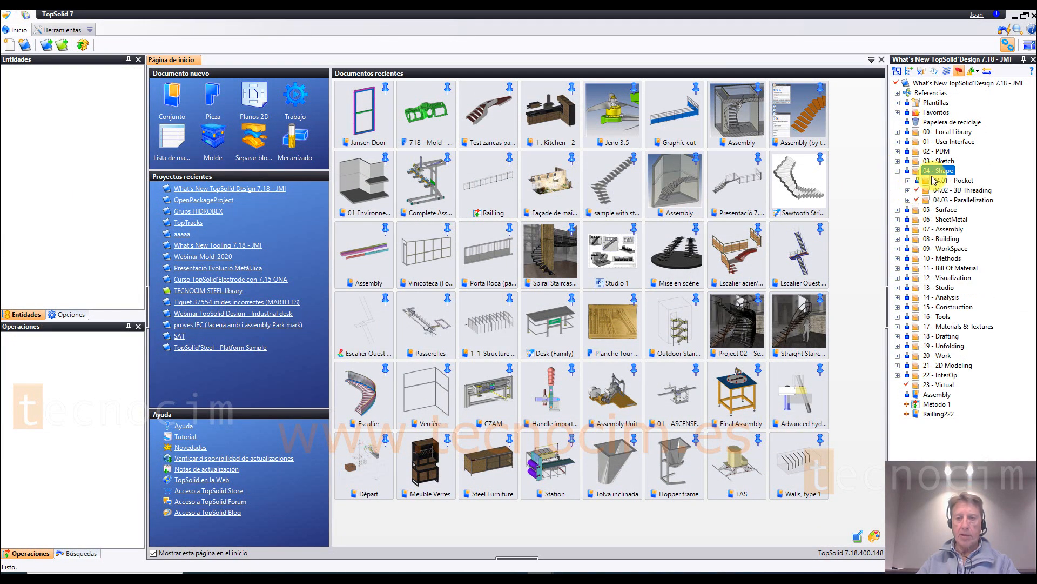
{"action": "left_click", "coordinate": [908, 180]}
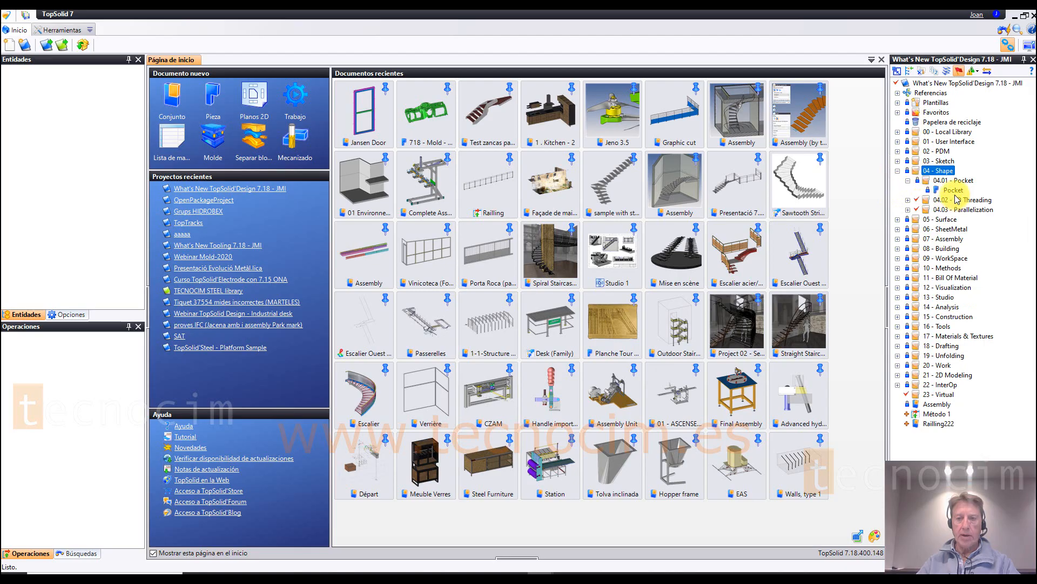
{"action": "double_click", "coordinate": [954, 190]}
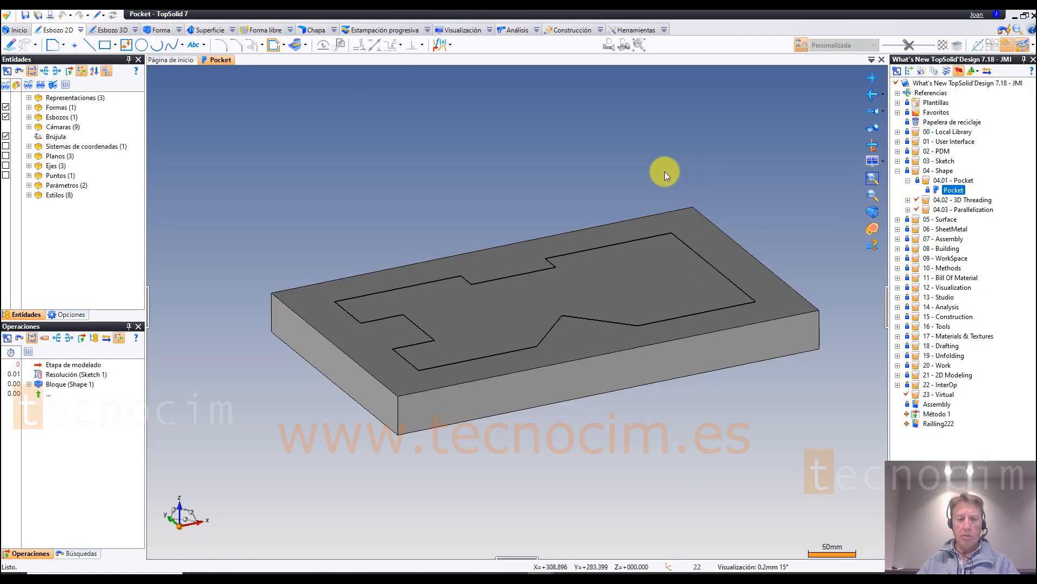
Step: Start a Cajera (pocket) operation on the block from the closed sketch profile and narrow its settings dialog
{"action": "scroll", "coordinate": [534, 247], "scroll_direction": "up", "scroll_amount": 1}
{"action": "scroll", "coordinate": [534, 248], "scroll_direction": "up", "scroll_amount": 2}
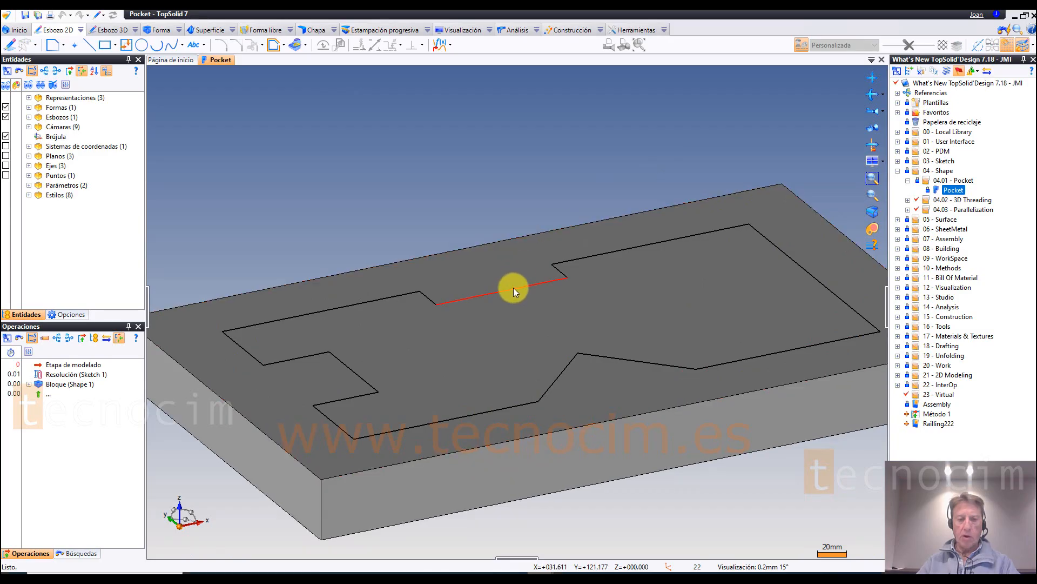
{"action": "right_click", "coordinate": [513, 287]}
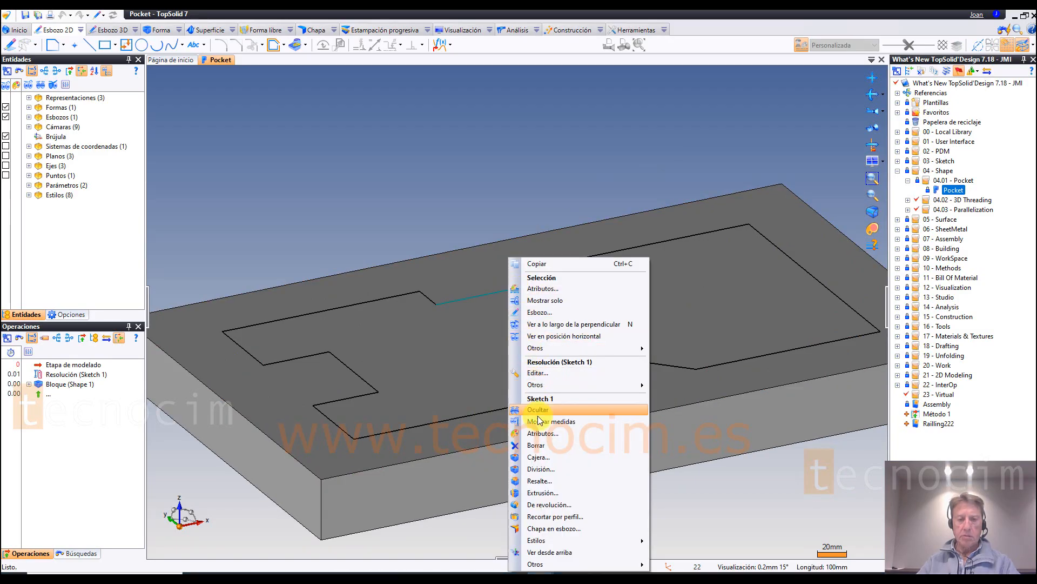
{"action": "left_click", "coordinate": [542, 457]}
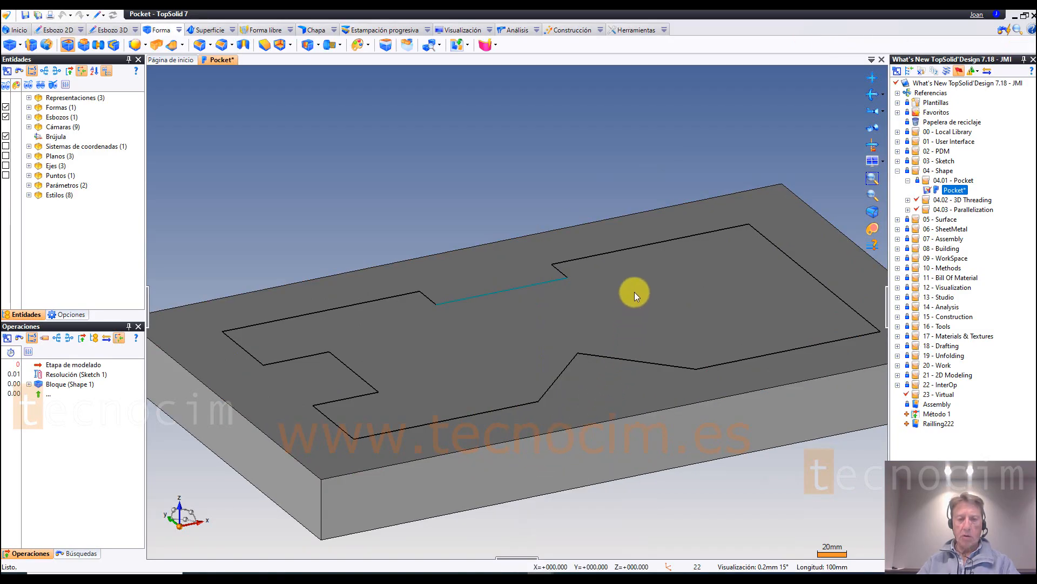
{"action": "scroll", "coordinate": [677, 163], "scroll_direction": "down", "scroll_amount": 2}
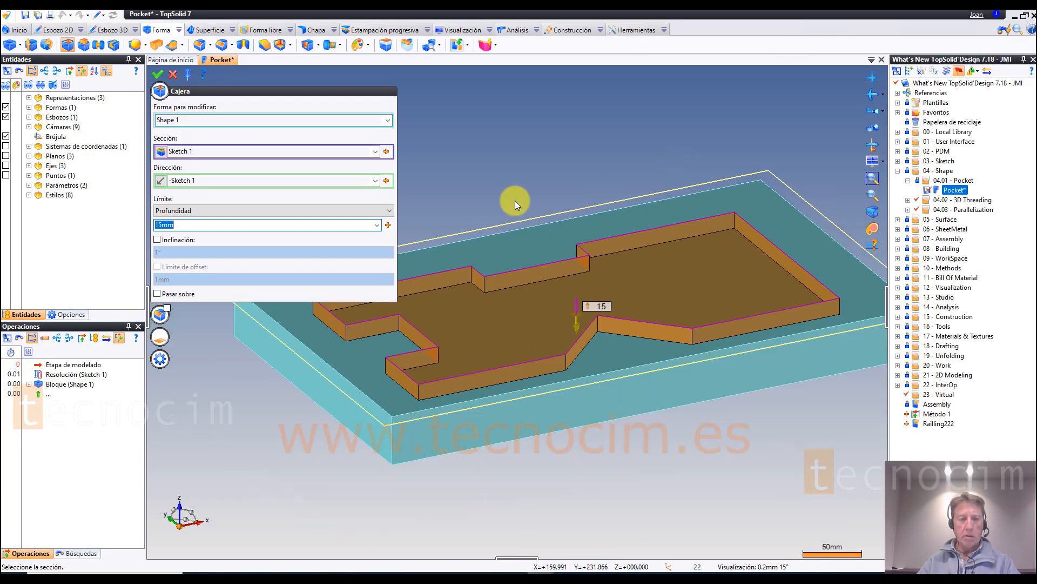
{"action": "left_click_drag", "start_coordinate": [396, 192], "coordinate": [300, 210]}
Step: Examine the vertical corners and walls of the pocket preview up close
{"action": "scroll", "coordinate": [336, 264], "scroll_direction": "up", "scroll_amount": 1}
{"action": "scroll", "coordinate": [384, 307], "scroll_direction": "up", "scroll_amount": 2}
{"action": "scroll", "coordinate": [484, 378], "scroll_direction": "up", "scroll_amount": 1}
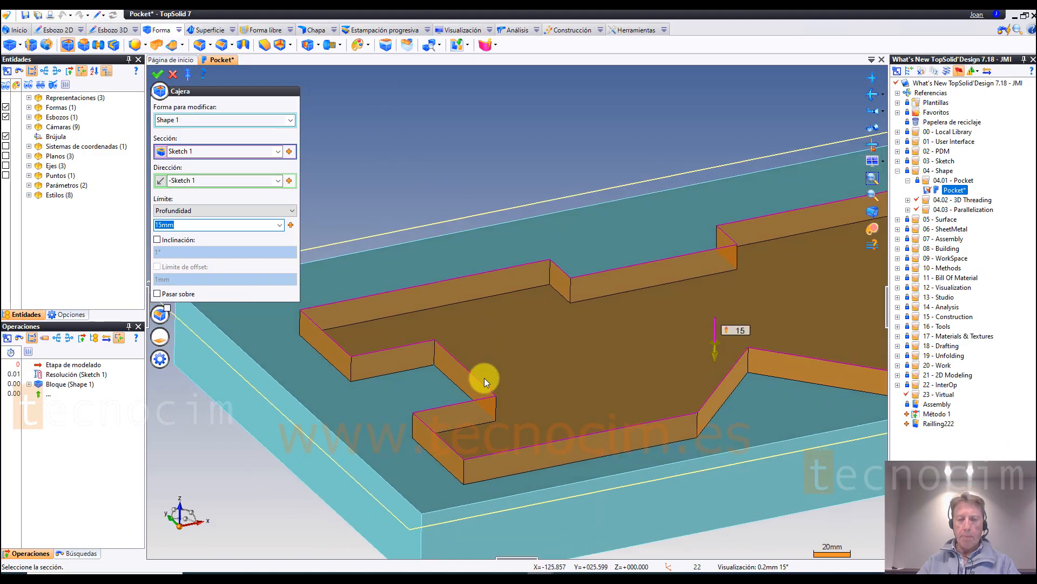
{"action": "scroll", "coordinate": [533, 304], "scroll_direction": "up", "scroll_amount": 2}
{"action": "middle_click_drag", "start_coordinate": [533, 304], "coordinate": [546, 235]}
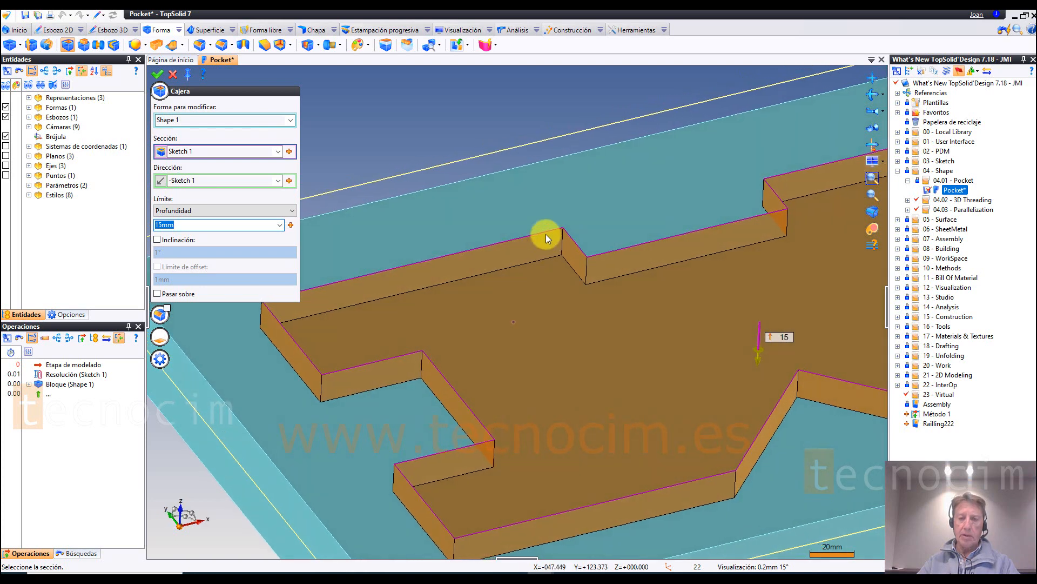
{"action": "scroll", "coordinate": [566, 222], "scroll_direction": "up", "scroll_amount": 2}
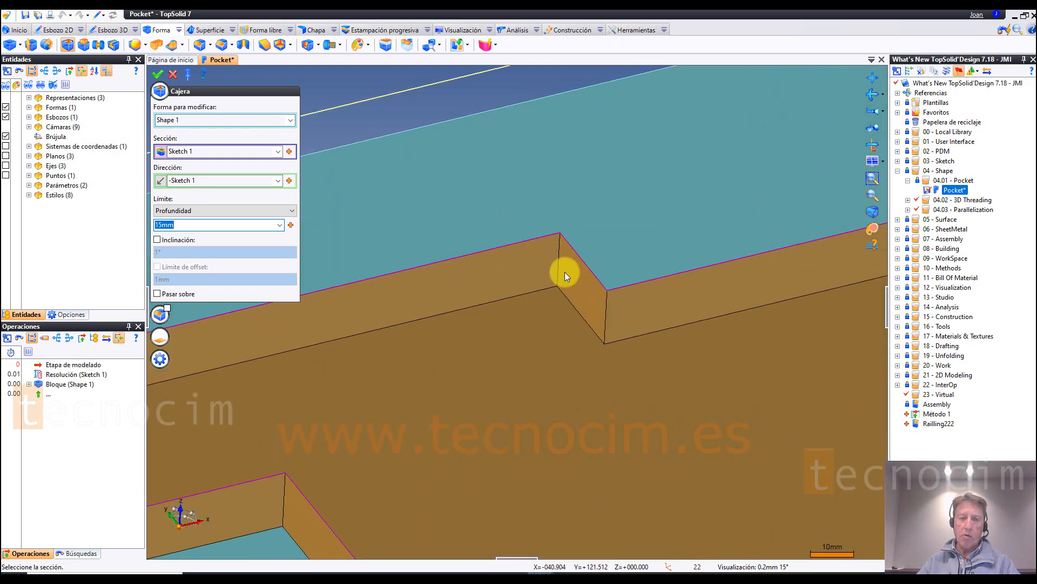
{"action": "middle_click_drag", "start_coordinate": [613, 289], "coordinate": [627, 360]}
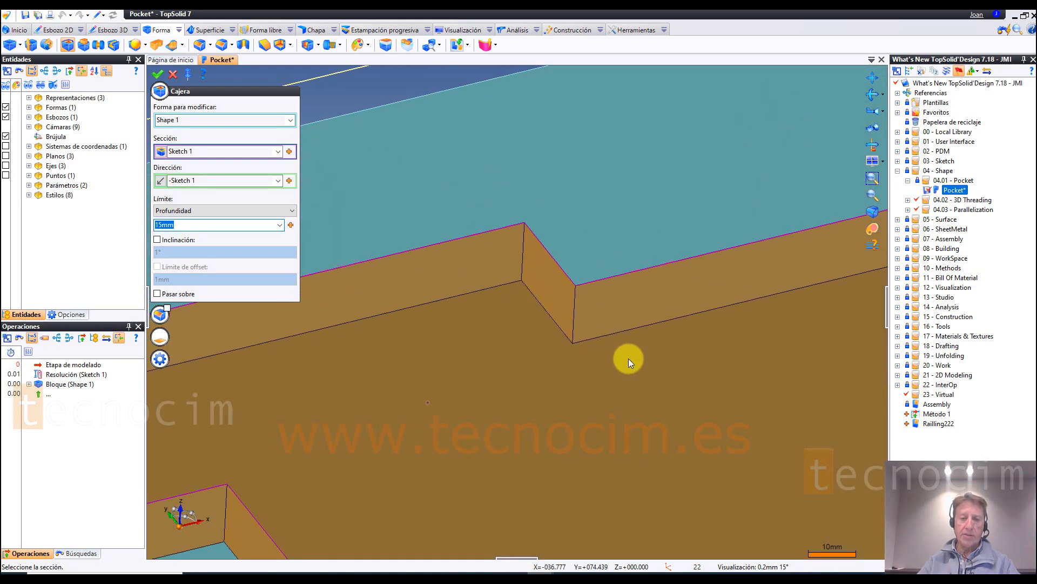
{"action": "scroll", "coordinate": [629, 354], "scroll_direction": "down", "scroll_amount": 2}
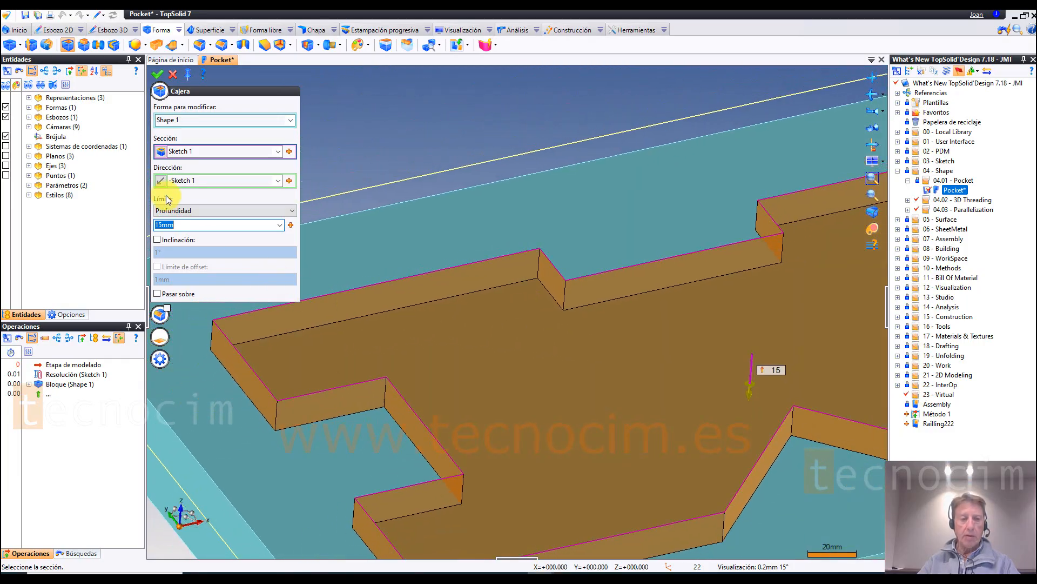
Step: Enable Unión y acuerdos for the pocket and set the union type to Ninguno
{"action": "left_click", "coordinate": [160, 91]}
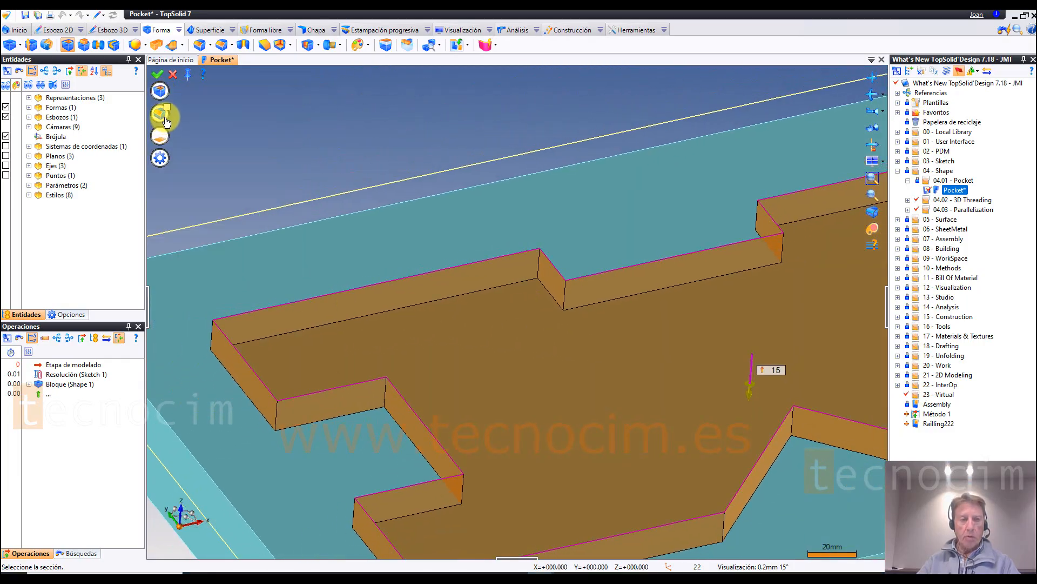
{"action": "left_click", "coordinate": [165, 115]}
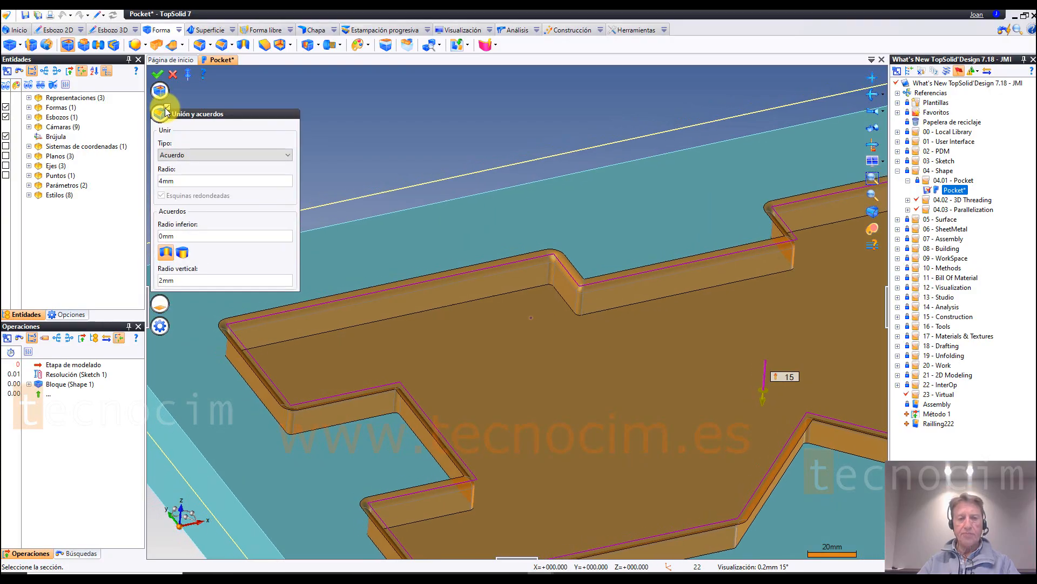
{"action": "left_click", "coordinate": [209, 157]}
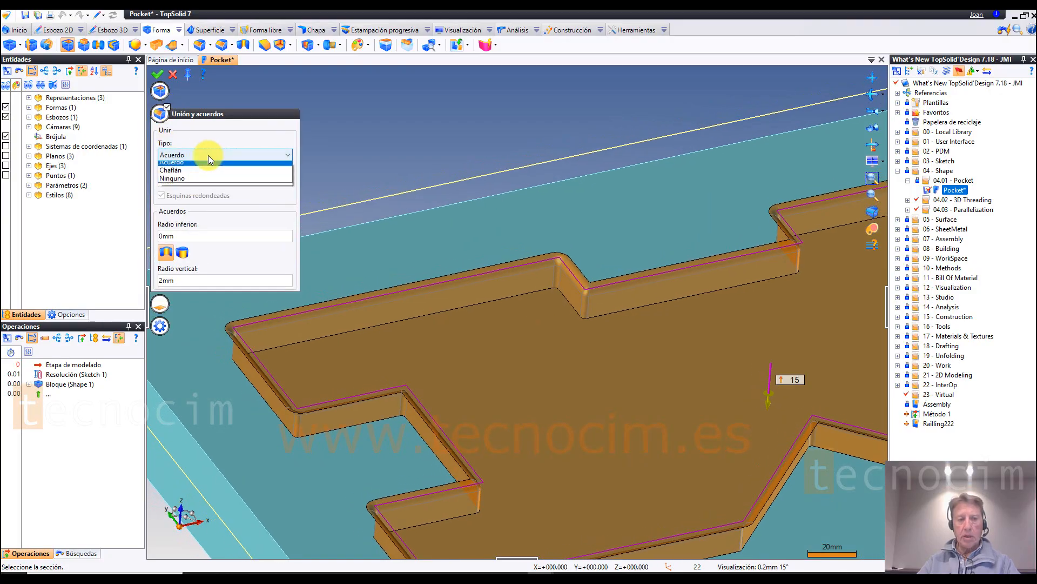
{"action": "left_click", "coordinate": [186, 178]}
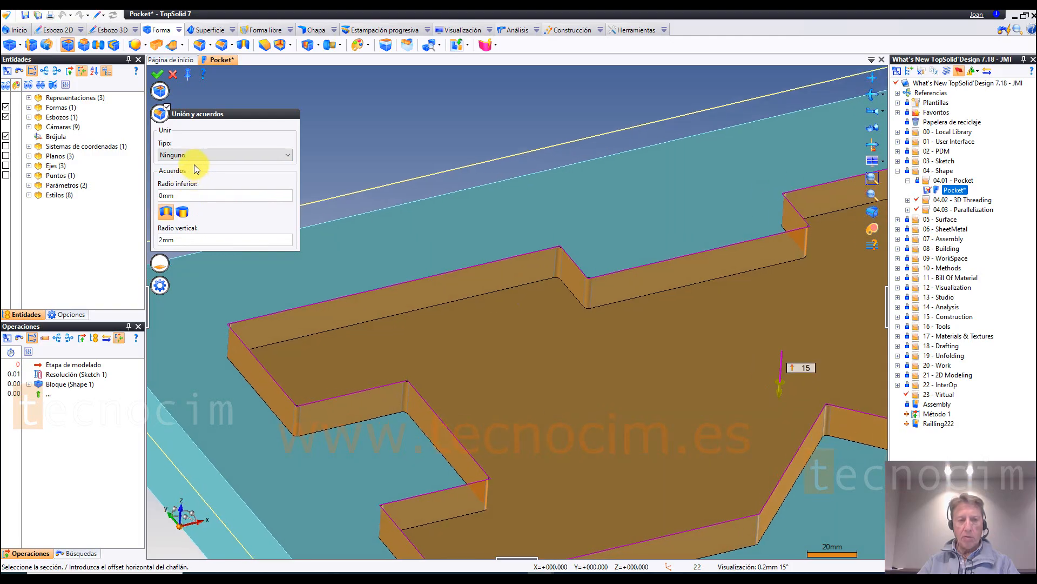
Step: Try a vertical fillet radius of 20 mm on the pocket's corners
{"action": "left_click", "coordinate": [192, 196]}
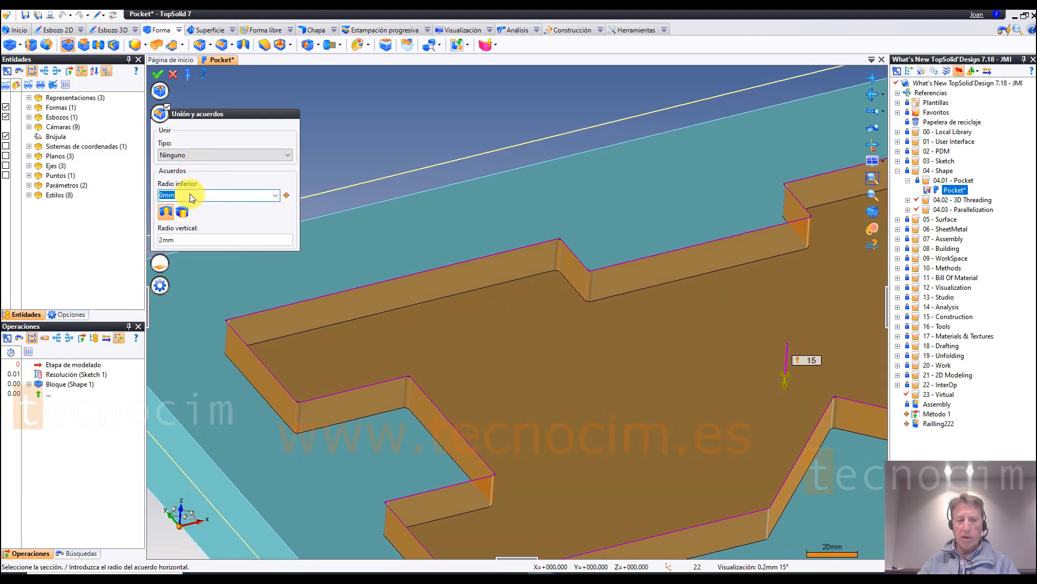
{"action": "left_click", "coordinate": [166, 213]}
{"action": "left_click", "coordinate": [177, 240]}
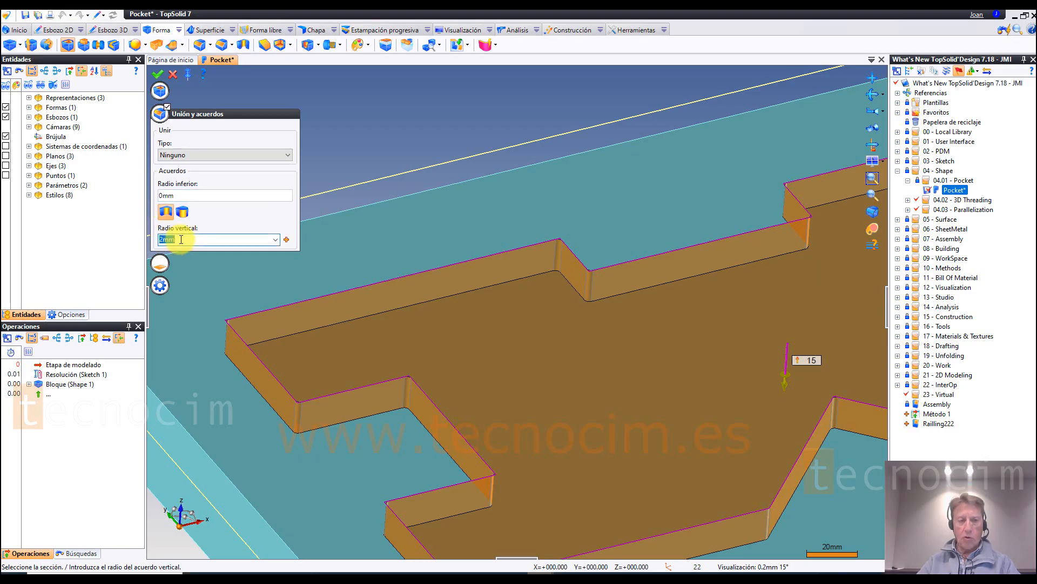
{"action": "type", "text": "20mm"}
{"action": "key", "text": "Return"}
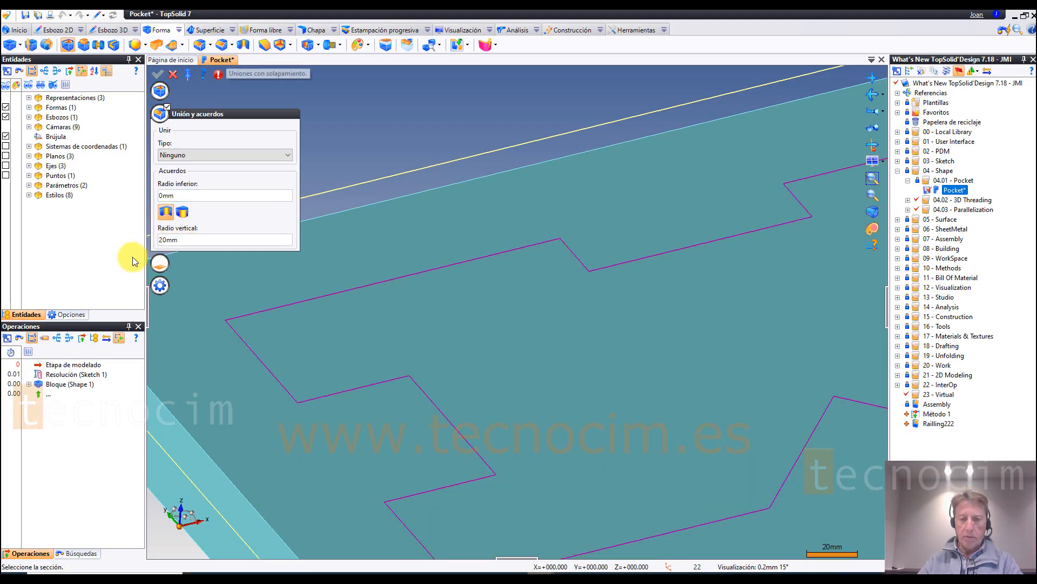
Step: Set the vertical fillet radius of the pocket's corners to 10 mm
{"action": "left_click", "coordinate": [189, 242]}
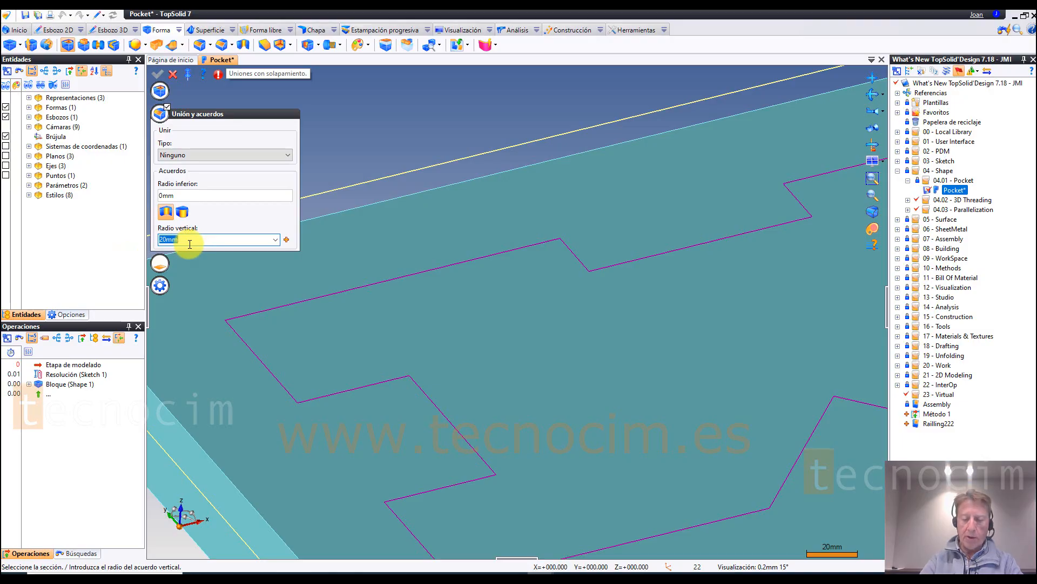
{"action": "type", "text": "10mm"}
{"action": "key", "text": "Return"}
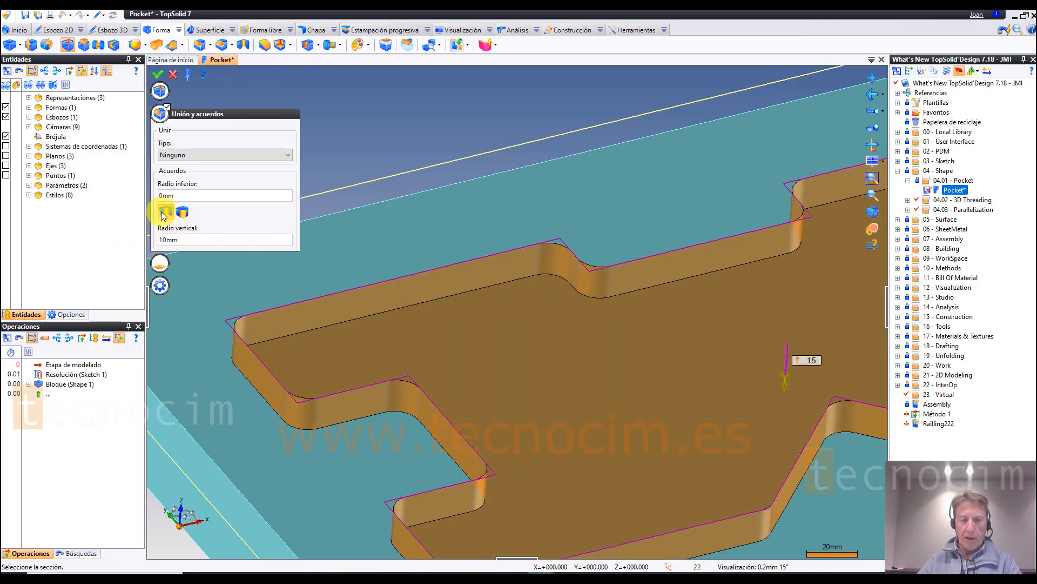
Step: Try separate internal and external vertical fillets on the pocket with a 10 mm internal radius, and cancel the pocket operation
{"action": "scroll", "coordinate": [556, 254], "scroll_direction": "up", "scroll_amount": 3}
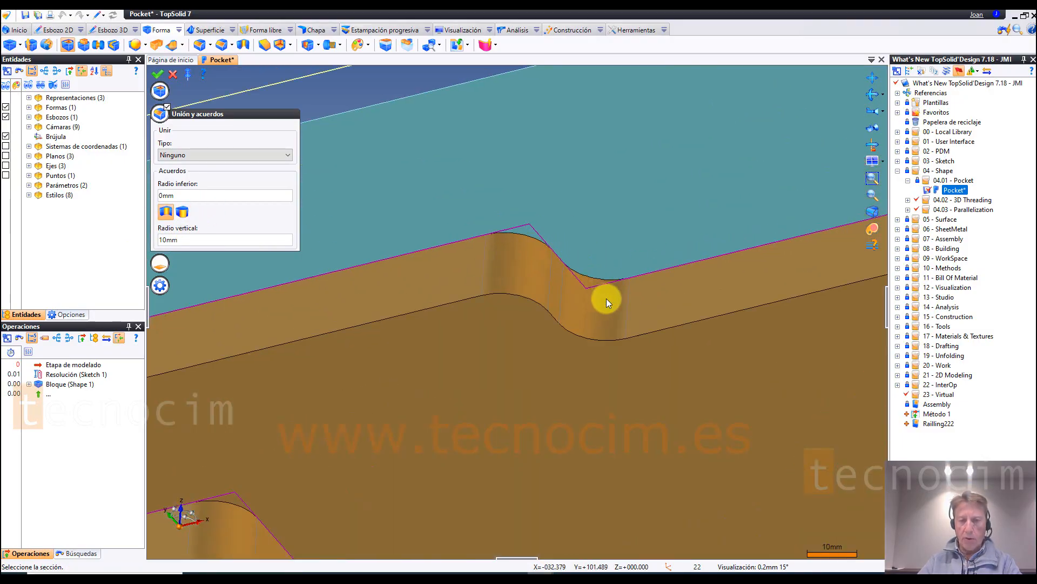
{"action": "scroll", "coordinate": [595, 287], "scroll_direction": "down", "scroll_amount": 3}
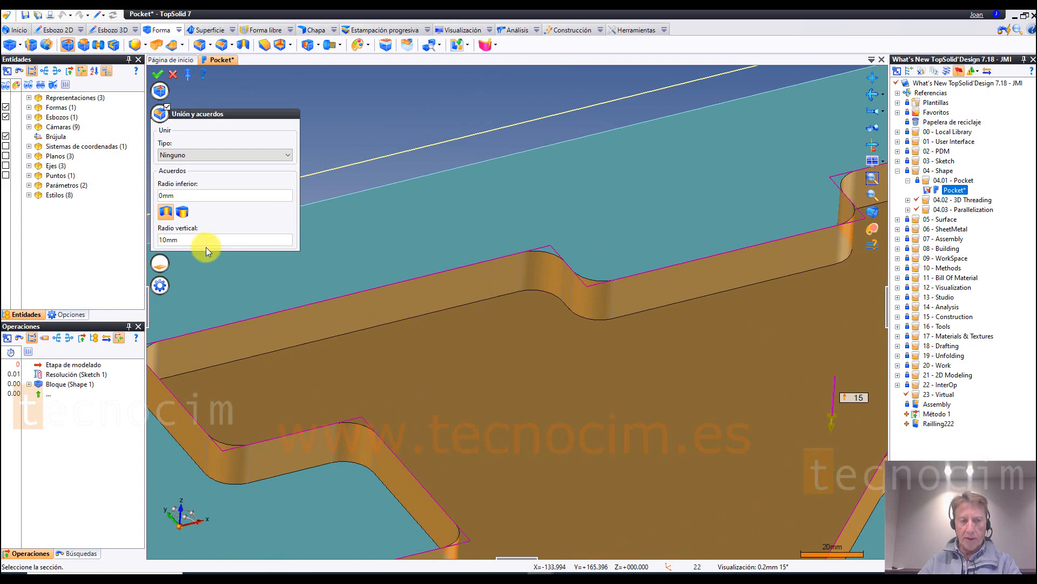
{"action": "left_click", "coordinate": [183, 213]}
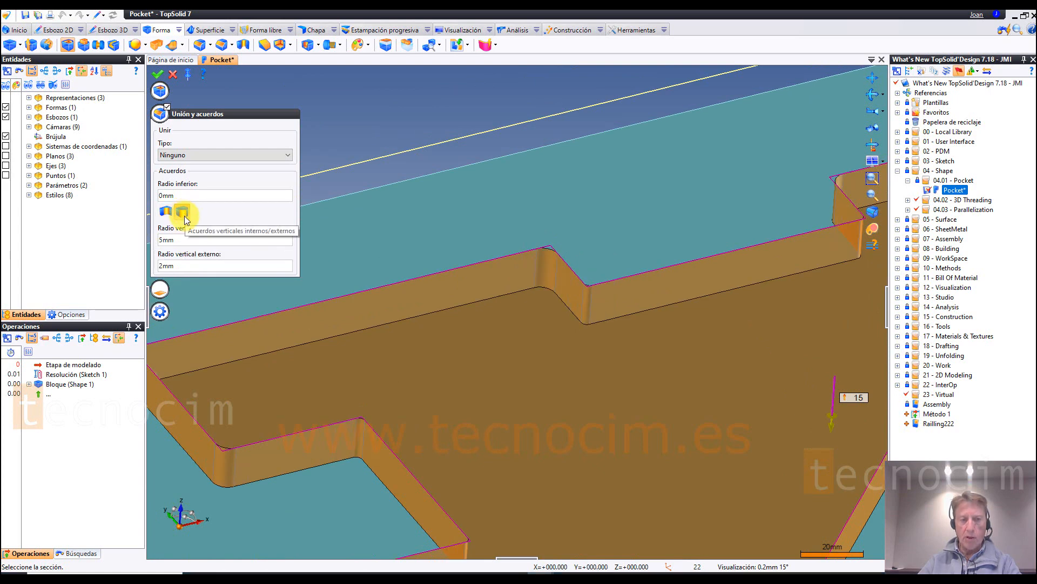
{"action": "left_click", "coordinate": [187, 240]}
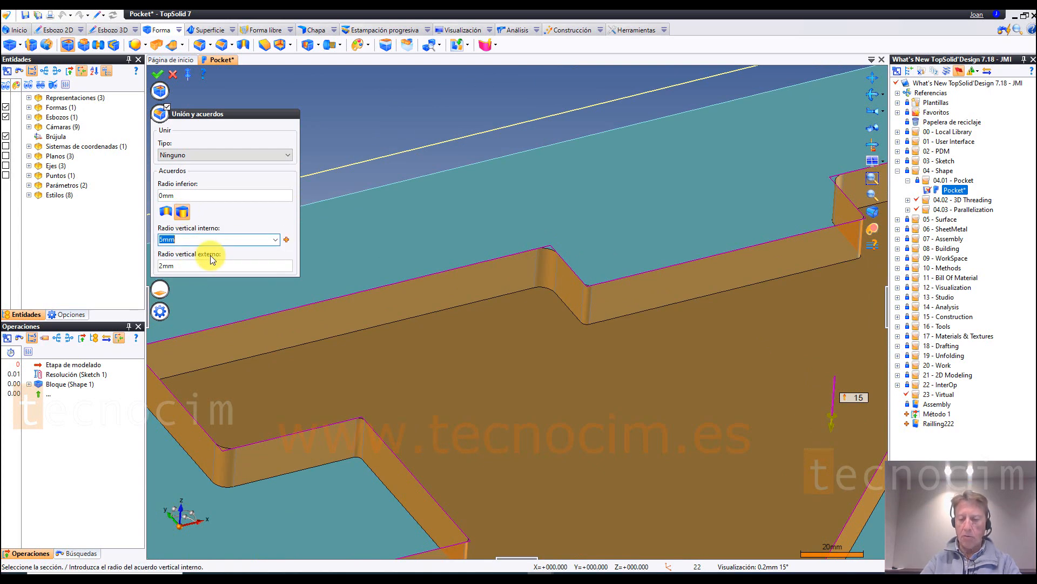
{"action": "type", "text": "10"}
{"action": "key", "text": "Return"}
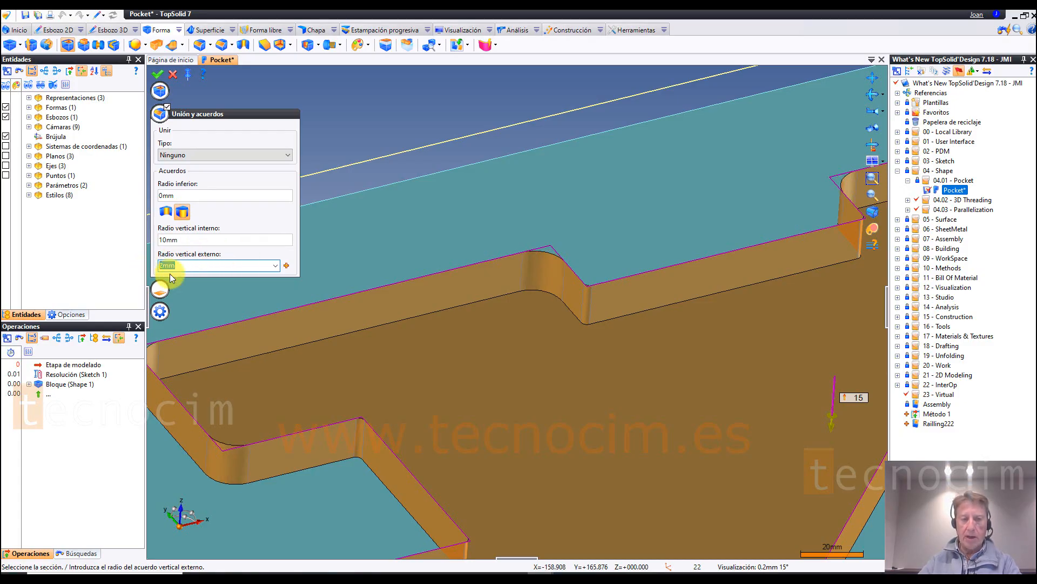
{"action": "scroll", "coordinate": [562, 307], "scroll_direction": "up", "scroll_amount": 3}
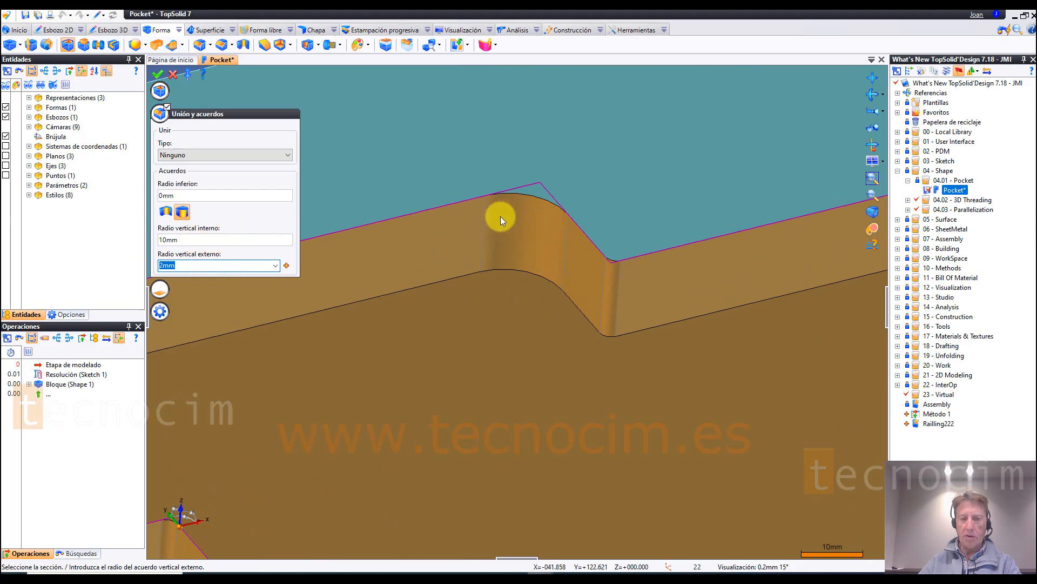
{"action": "scroll", "coordinate": [599, 211], "scroll_direction": "down", "scroll_amount": 3}
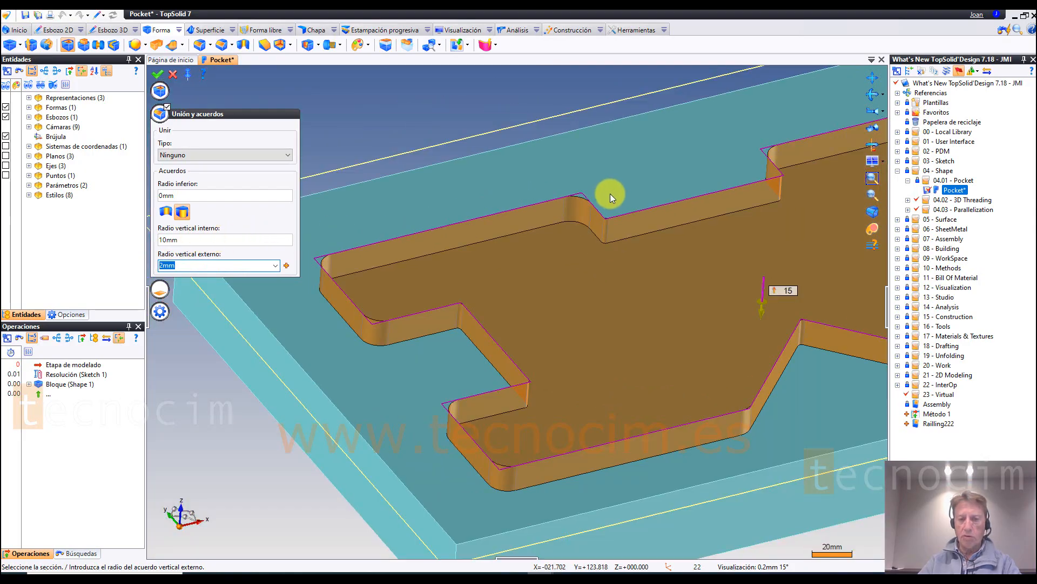
{"action": "middle_click_drag", "start_coordinate": [634, 208], "coordinate": [770, 303]}
{"action": "left_click", "coordinate": [172, 76]}
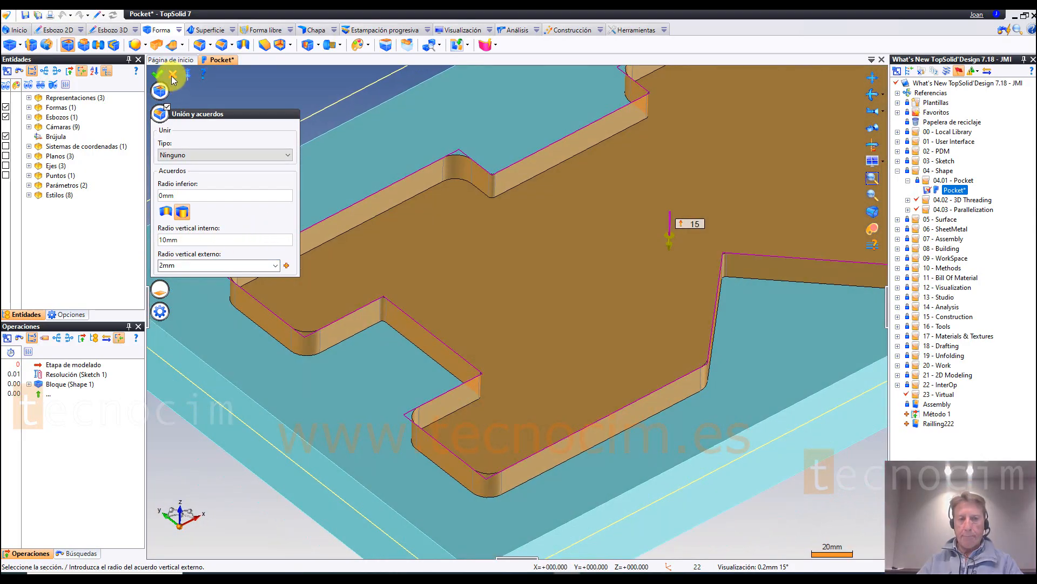
Step: Open the Hexagon Socket Head Cap Screw part from the 04.02 - 3D Threading folder
{"action": "left_click", "coordinate": [908, 200]}
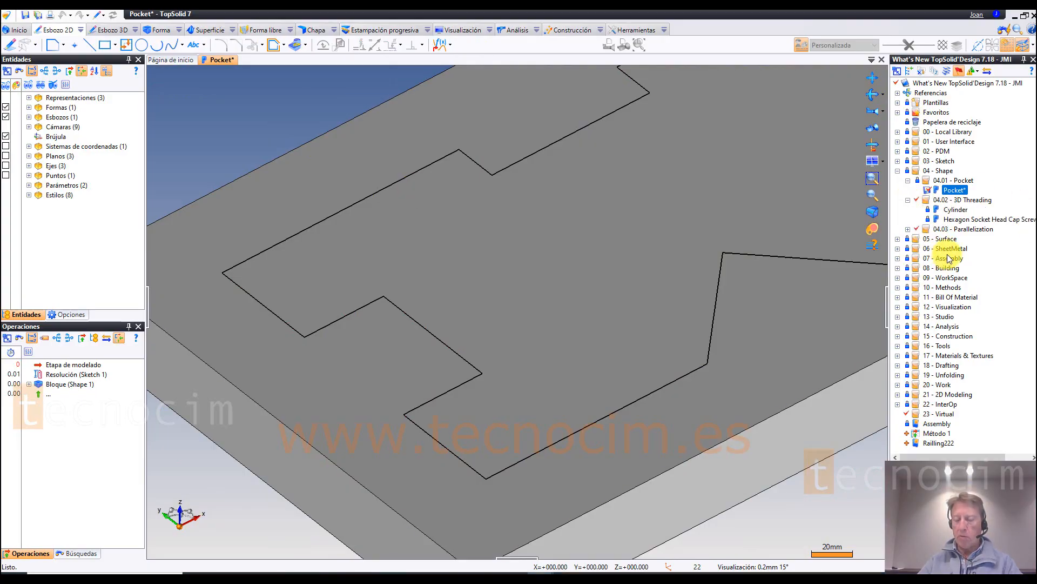
{"action": "double_click", "coordinate": [963, 220]}
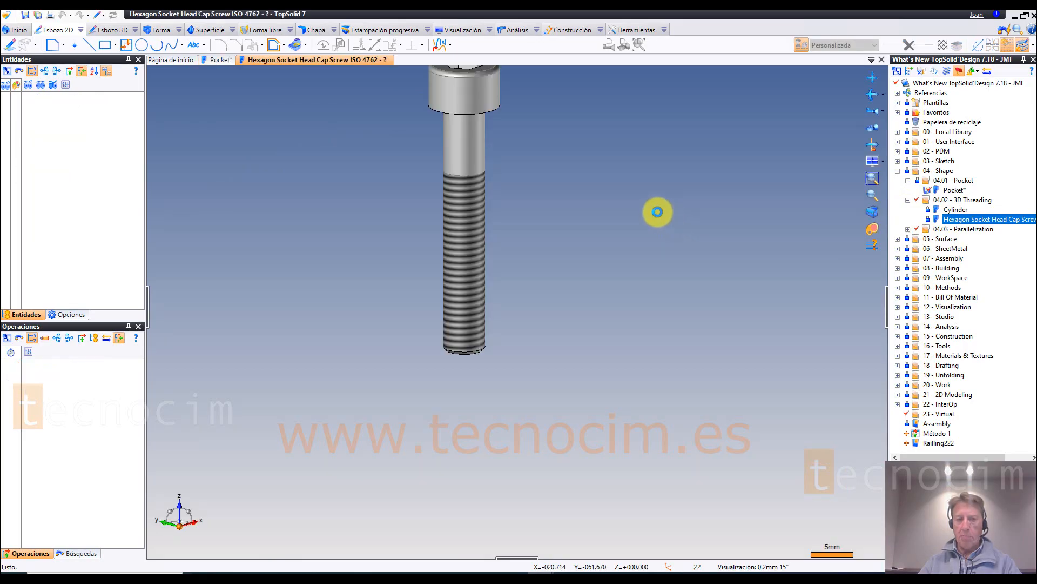
{"action": "middle_click_drag", "start_coordinate": [548, 183], "coordinate": [673, 230]}
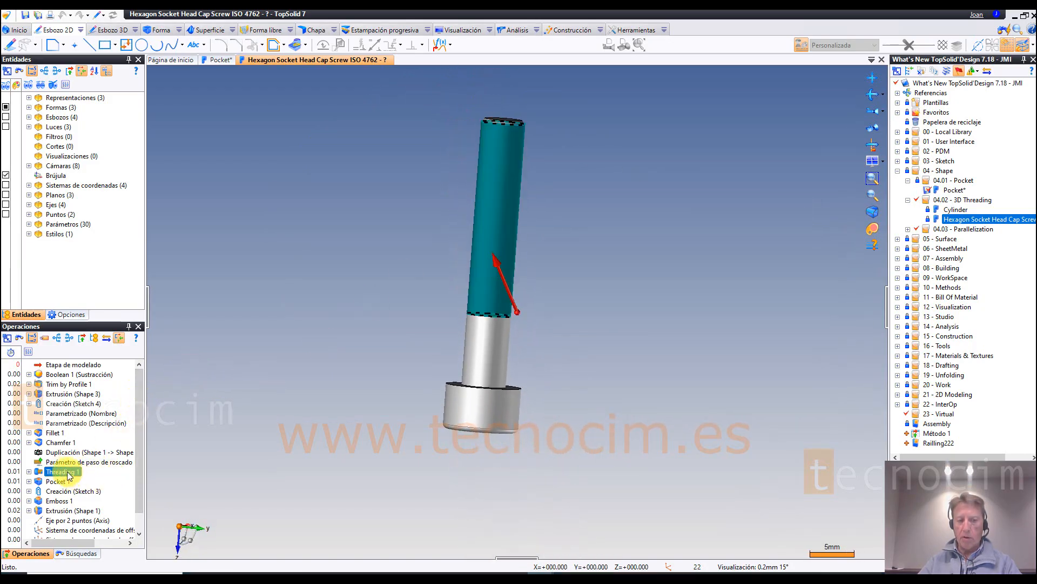
Step: Edit the screw's Threading 1 operation to enable the Modelo option, accepting the 3D thread notice
{"action": "right_click", "coordinate": [69, 472]}
{"action": "left_click", "coordinate": [100, 444]}
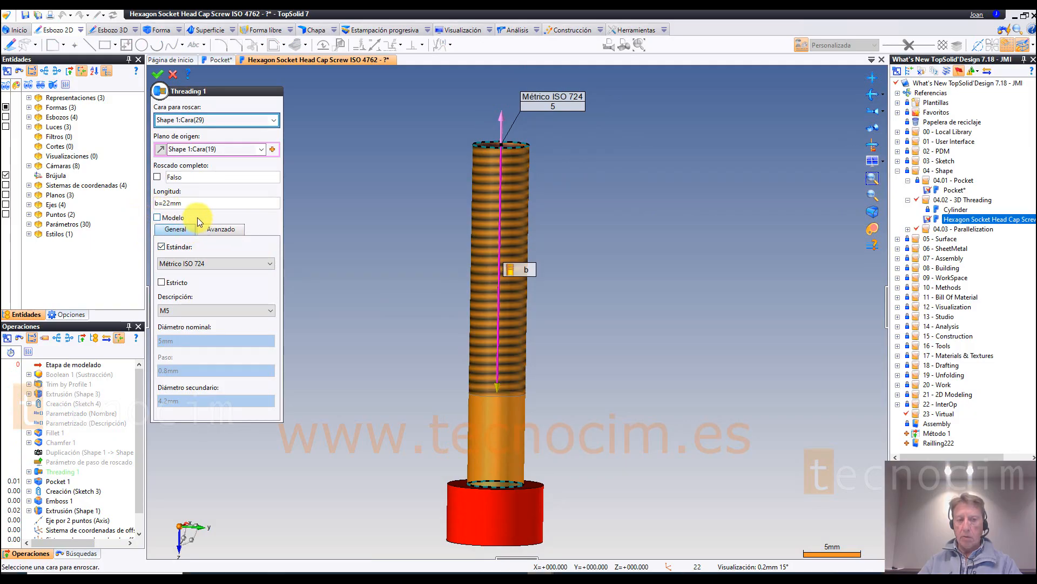
{"action": "left_click", "coordinate": [158, 219]}
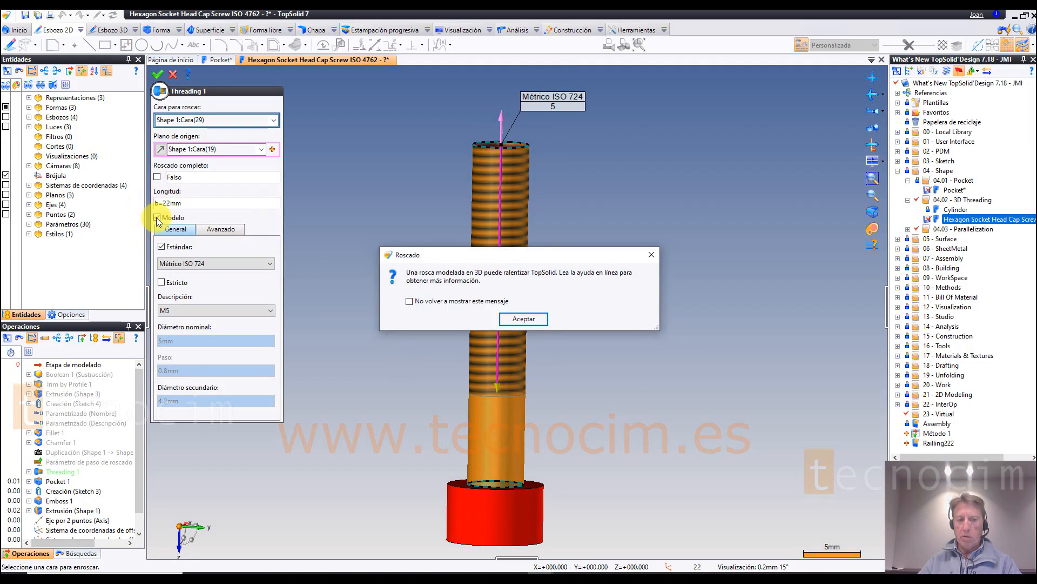
{"action": "left_click_drag", "start_coordinate": [499, 255], "coordinate": [463, 207]}
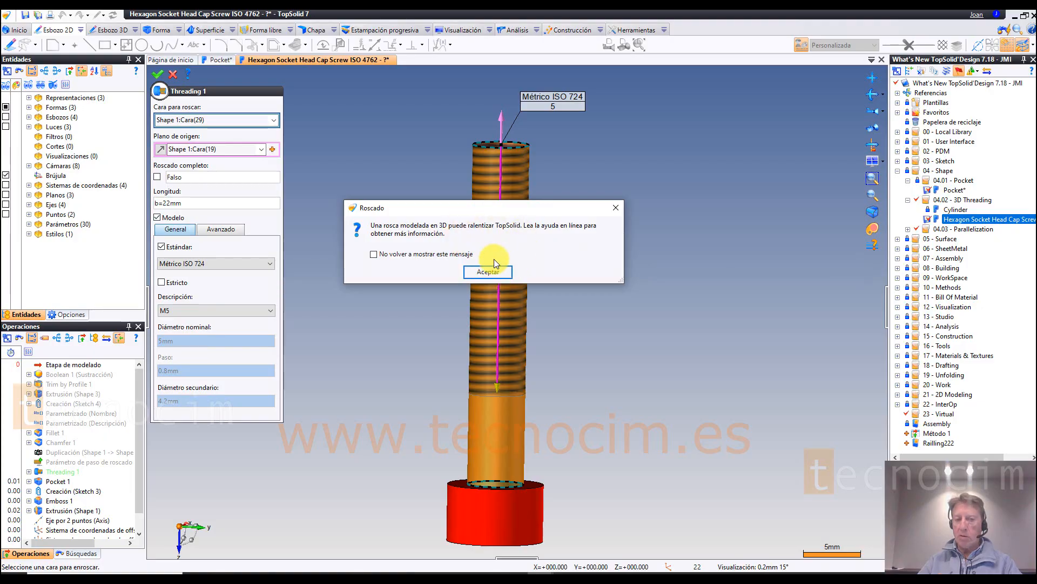
{"action": "left_click", "coordinate": [488, 272]}
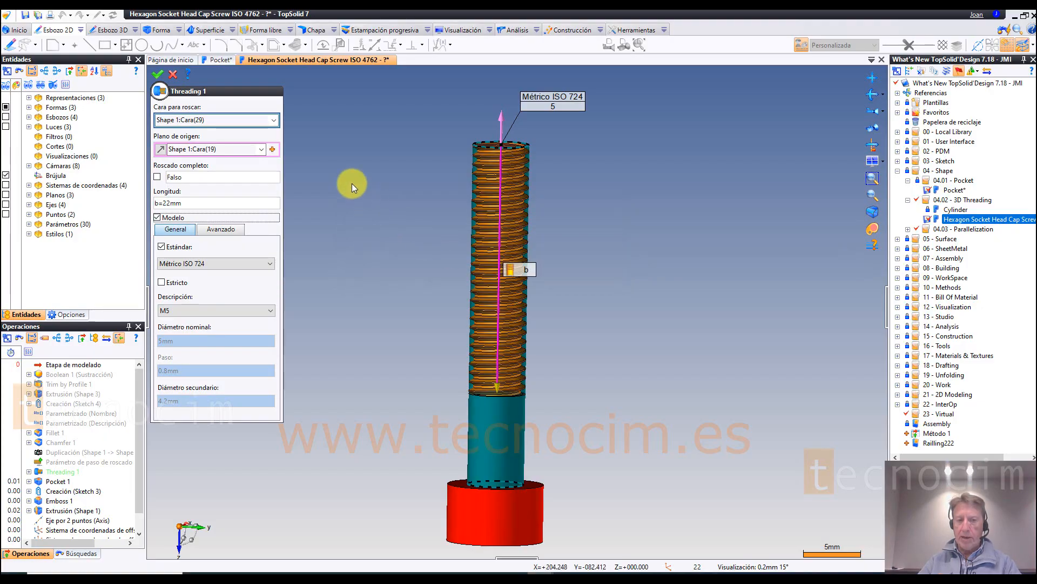
{"action": "left_click", "coordinate": [158, 75]}
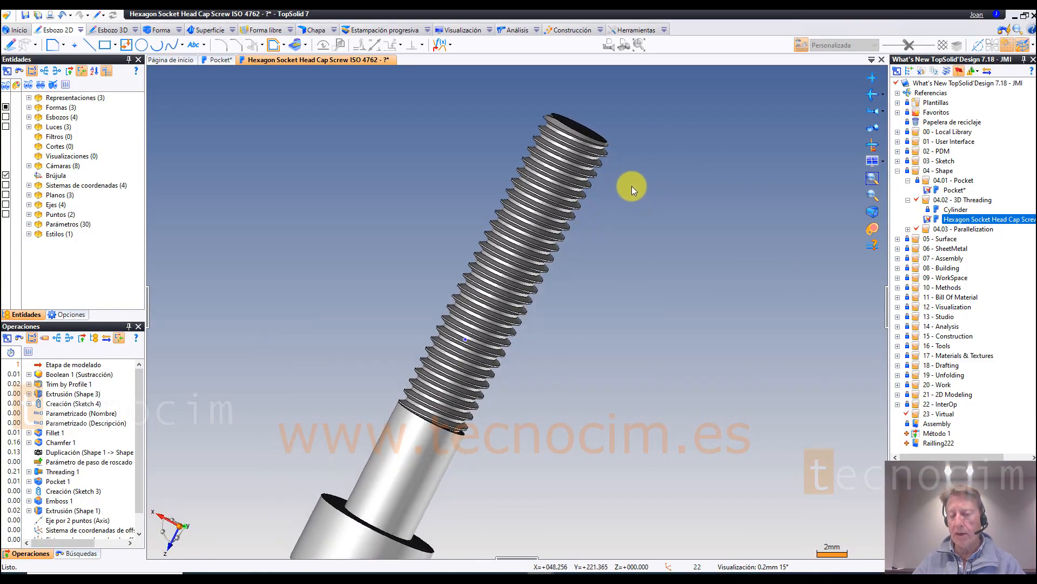
Step: Open the Cylinder part from the 04.02 - 3D Threading folder
{"action": "double_click", "coordinate": [955, 210]}
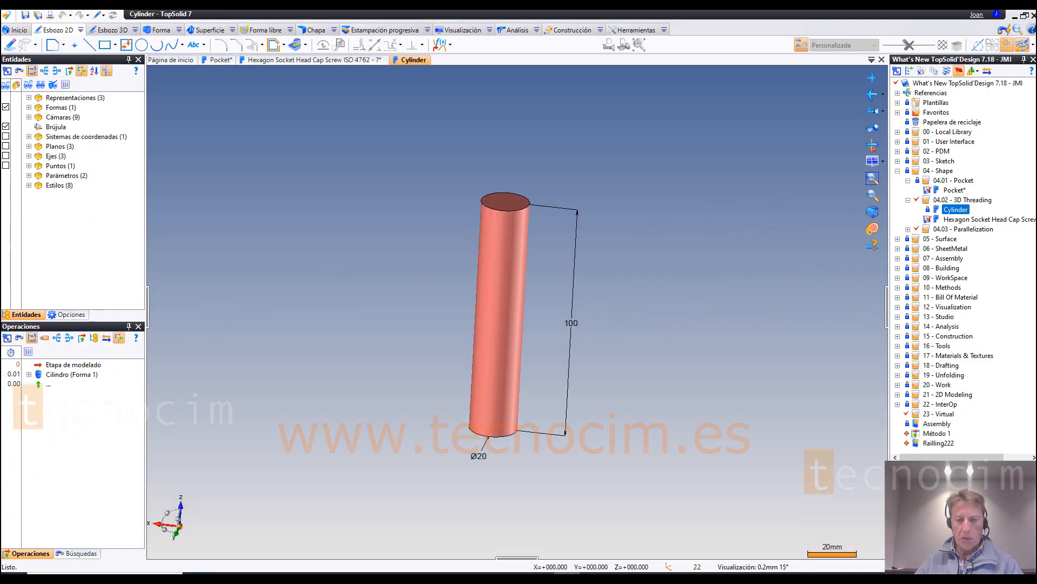
{"action": "scroll", "coordinate": [530, 471], "scroll_direction": "up", "scroll_amount": 3}
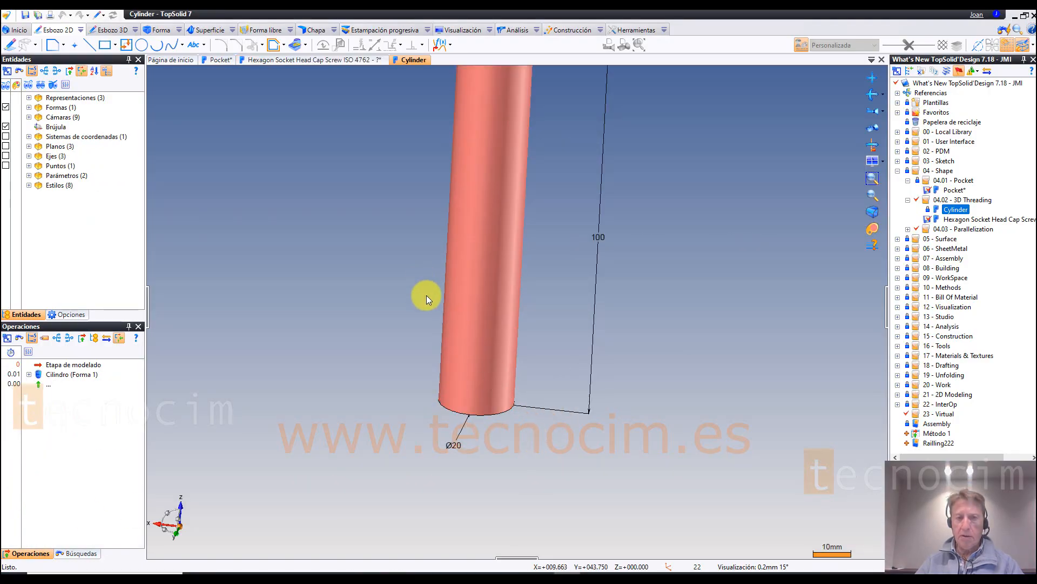
{"action": "scroll", "coordinate": [426, 295], "scroll_direction": "down", "scroll_amount": 3}
Step: Start a Roscado on the cylinder's side face from its top face, using the ISO de trapezoidal métrico 2901 standard
{"action": "left_click", "coordinate": [173, 34]}
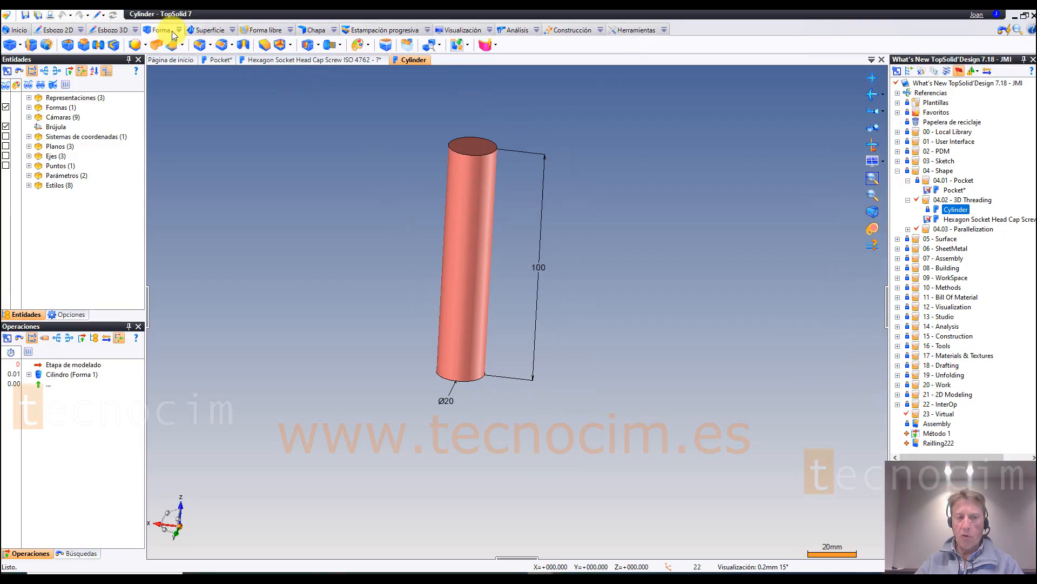
{"action": "left_click", "coordinate": [338, 50]}
{"action": "scroll", "coordinate": [400, 92], "scroll_direction": "up", "scroll_amount": 3}
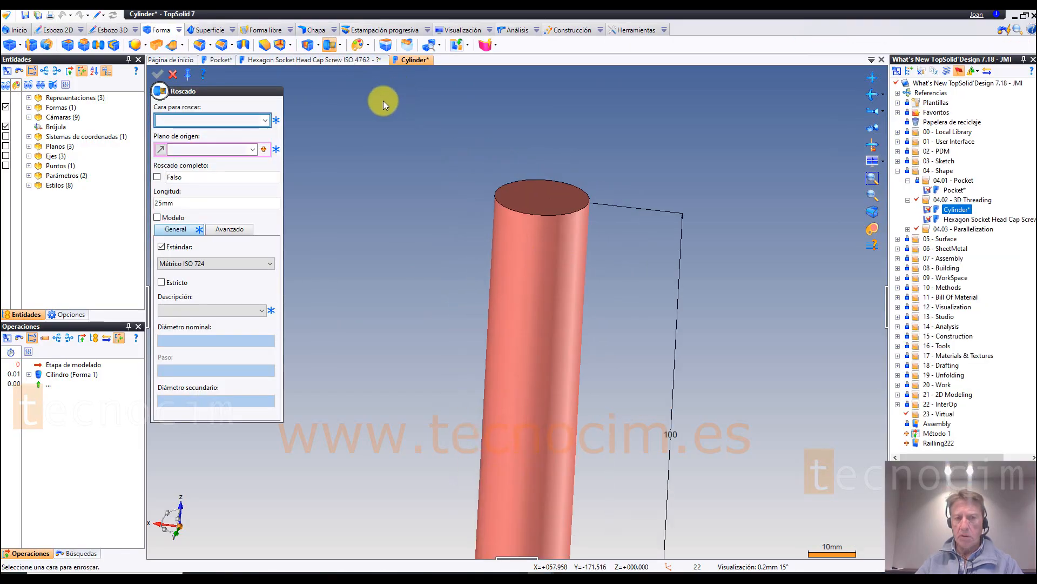
{"action": "left_click", "coordinate": [521, 238]}
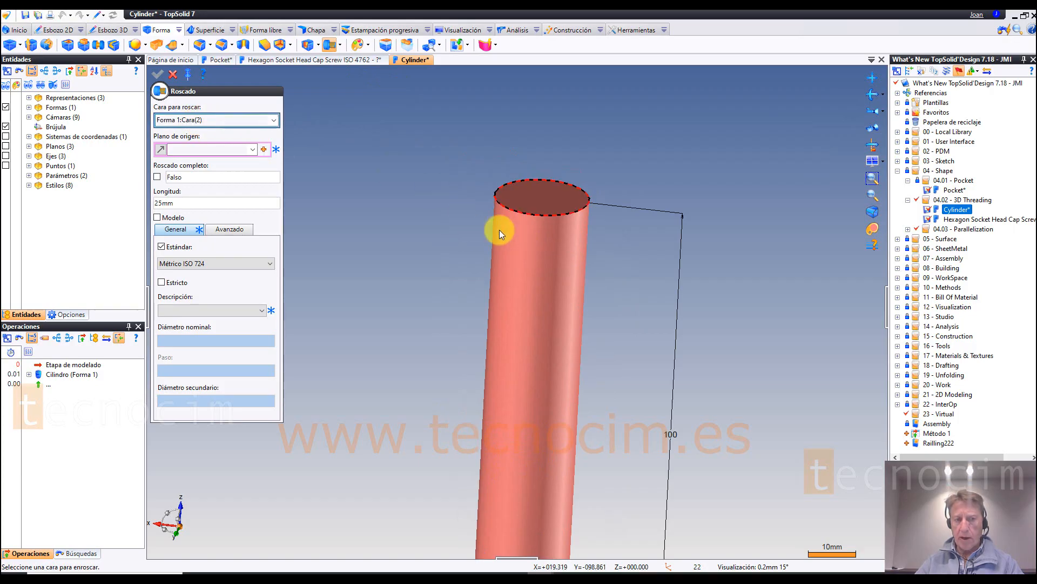
{"action": "scroll", "coordinate": [375, 160], "scroll_direction": "down", "scroll_amount": 3}
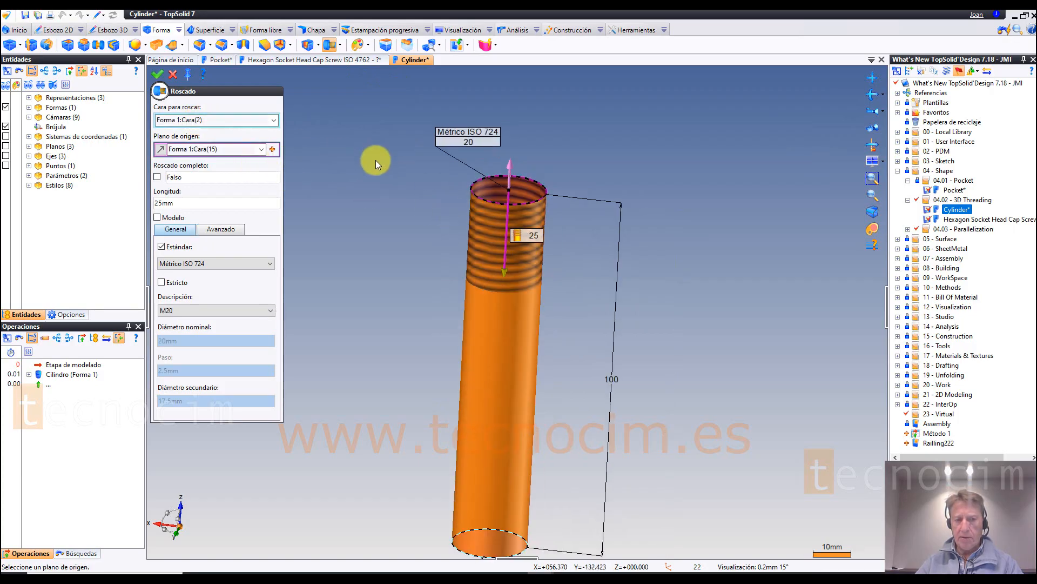
{"action": "left_click", "coordinate": [234, 261]}
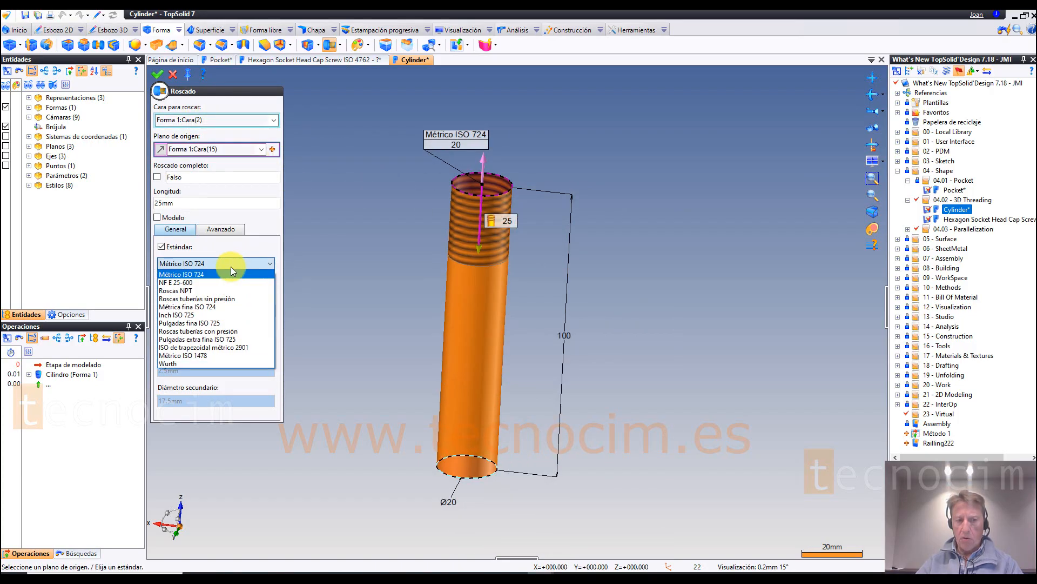
{"action": "left_click", "coordinate": [205, 348]}
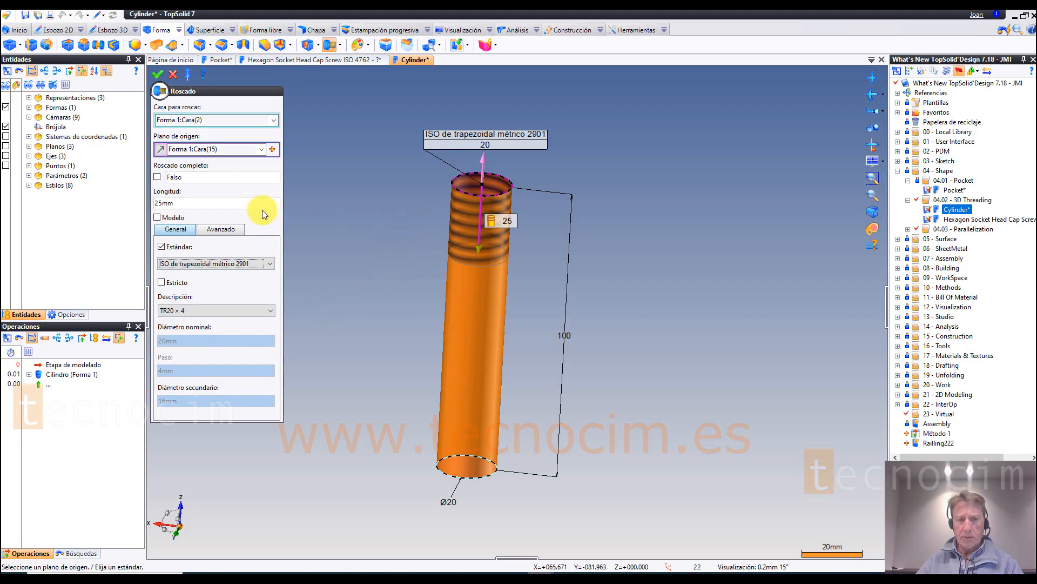
Step: Extend the cylinder's thread to 44 mm long and create it as a modelled 3D thread with the Modelo option
{"action": "left_click_drag", "start_coordinate": [480, 251], "coordinate": [478, 306]}
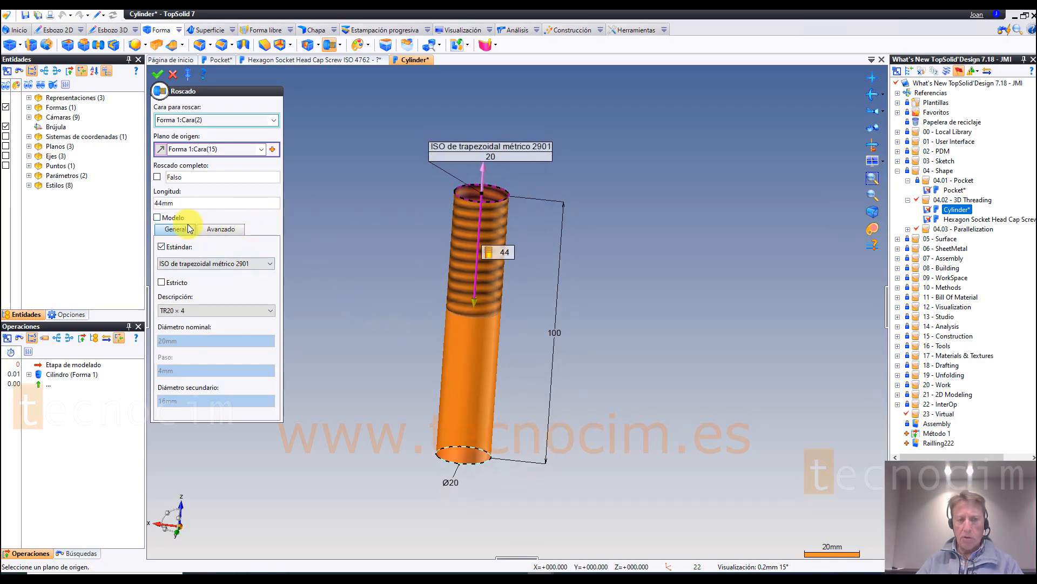
{"action": "left_click", "coordinate": [159, 219]}
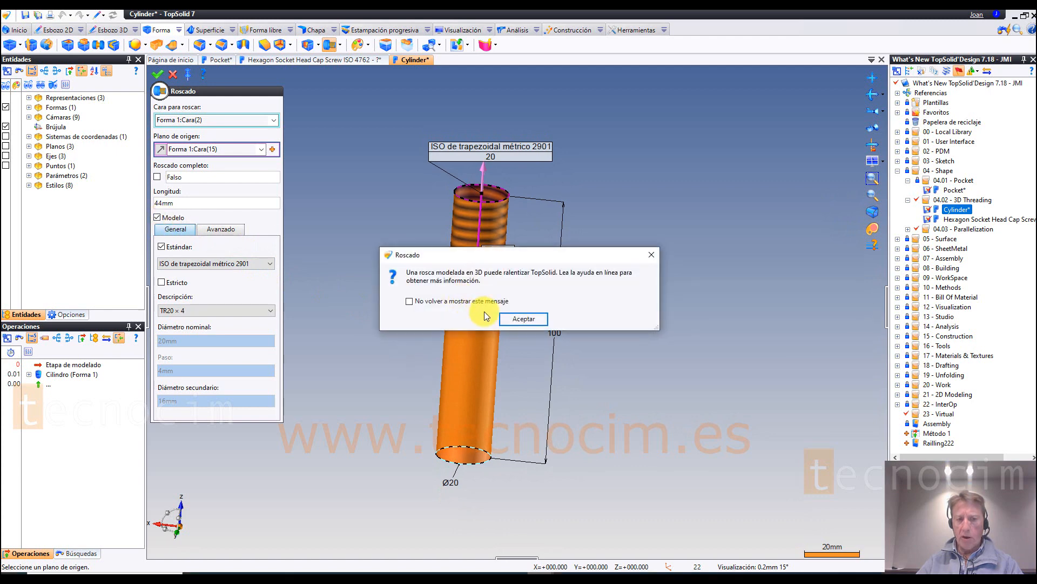
{"action": "left_click", "coordinate": [518, 316]}
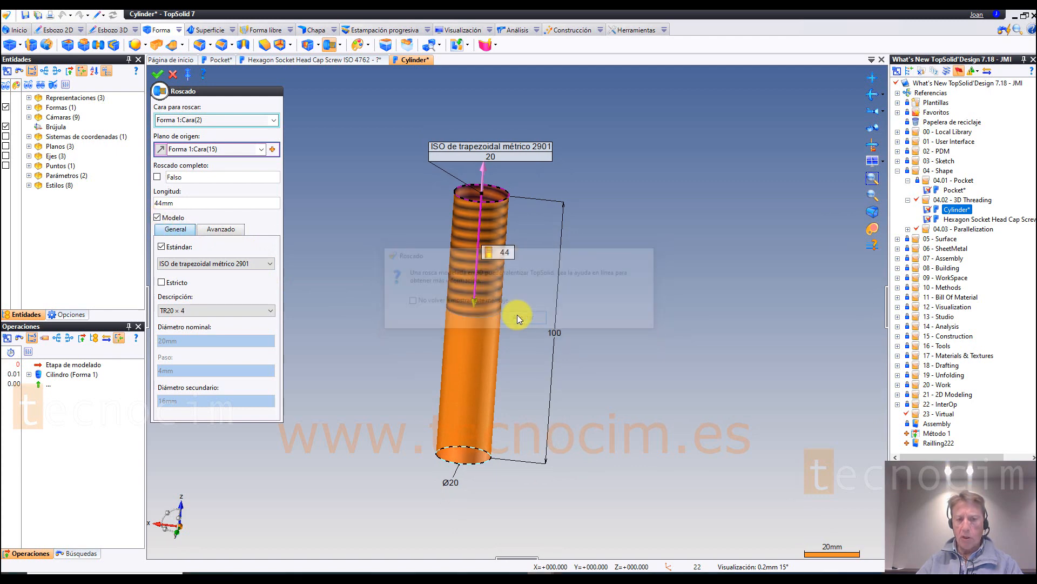
{"action": "left_click", "coordinate": [155, 74]}
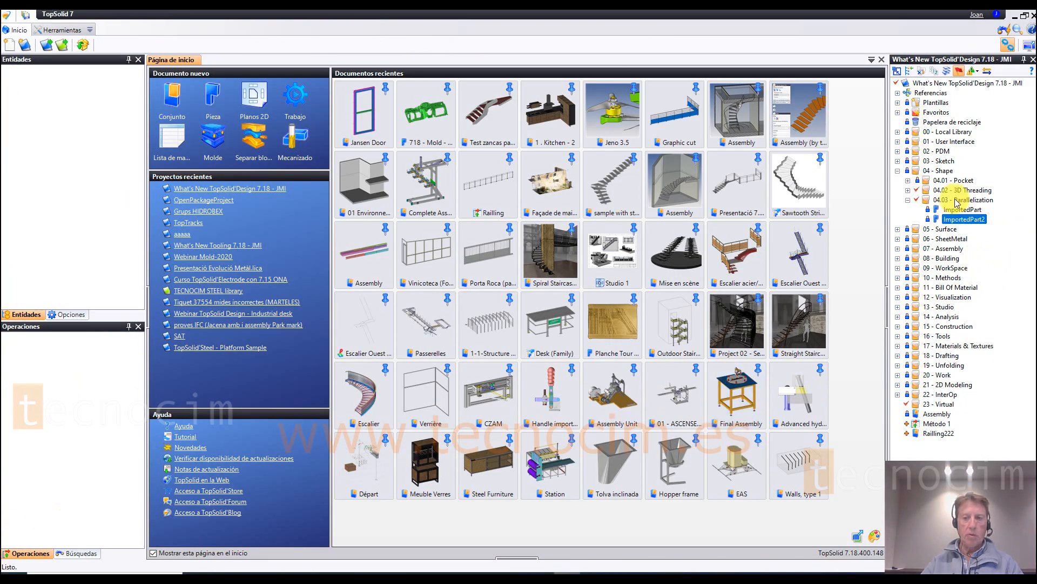
Step: Open the ImportedPart2 part from the 04.03 - Parallelization folder
{"action": "left_click", "coordinate": [957, 200]}
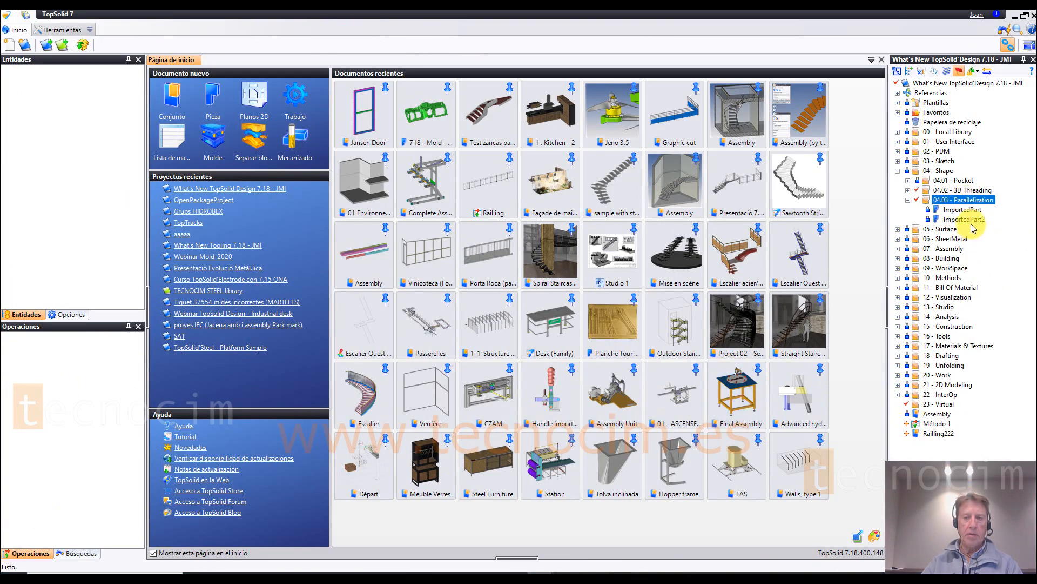
{"action": "double_click", "coordinate": [965, 220]}
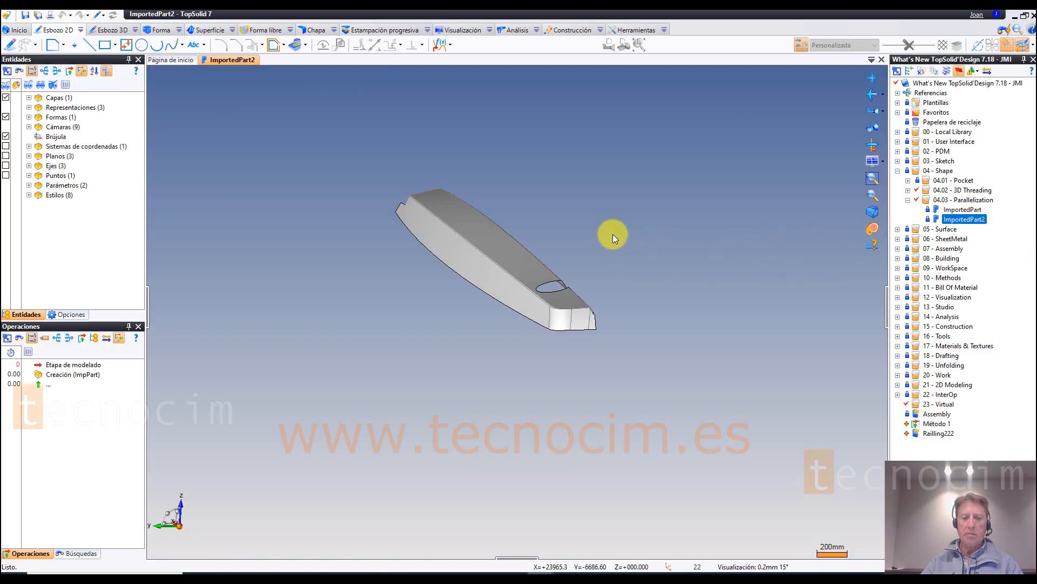
{"action": "middle_click_drag", "start_coordinate": [614, 233], "coordinate": [628, 332]}
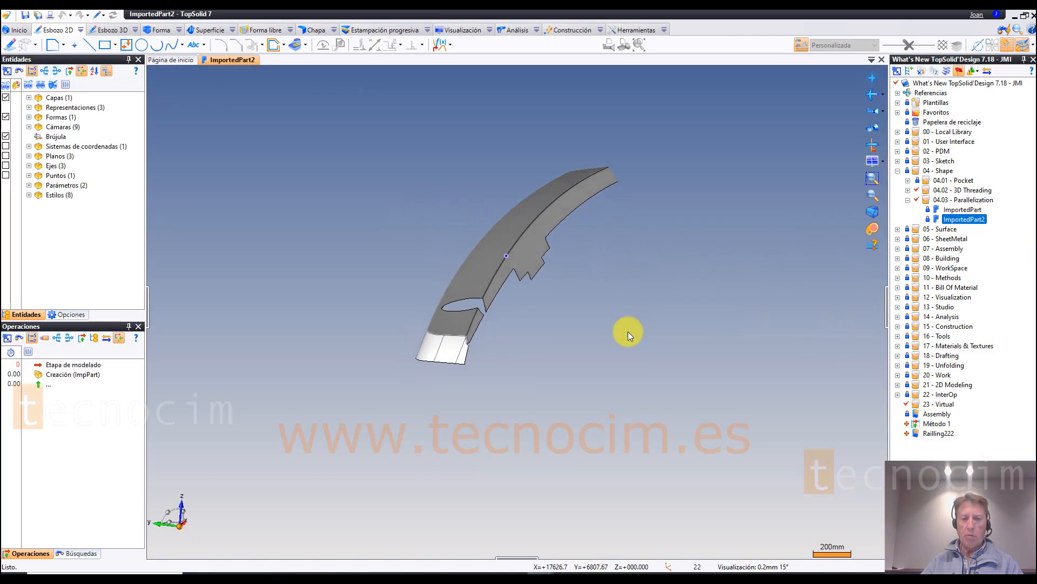
Step: Start an Offset on the ImpPart shape with a distance of 15 mm
{"action": "left_click", "coordinate": [179, 30]}
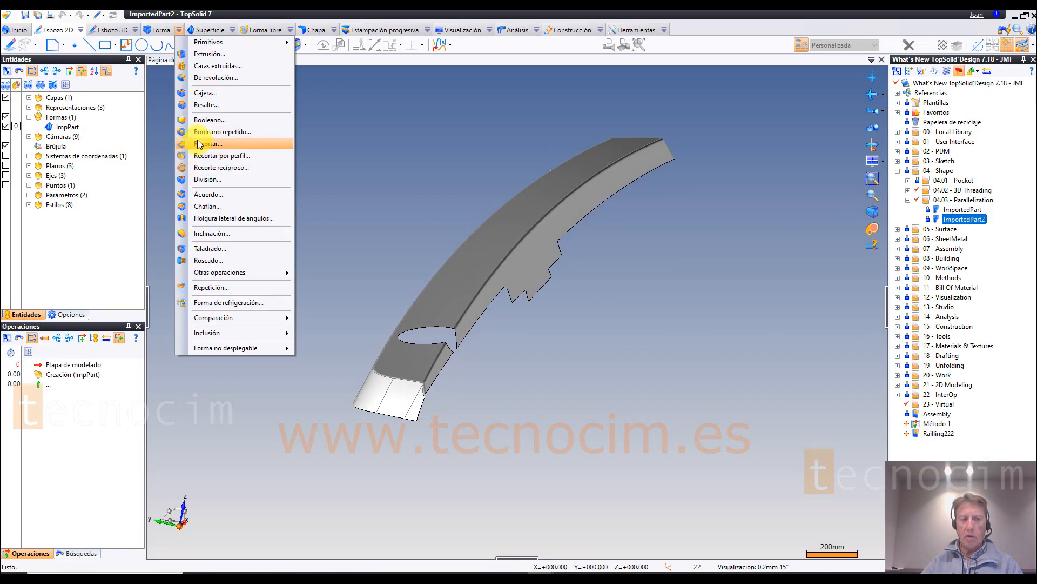
{"action": "left_click", "coordinate": [329, 172]}
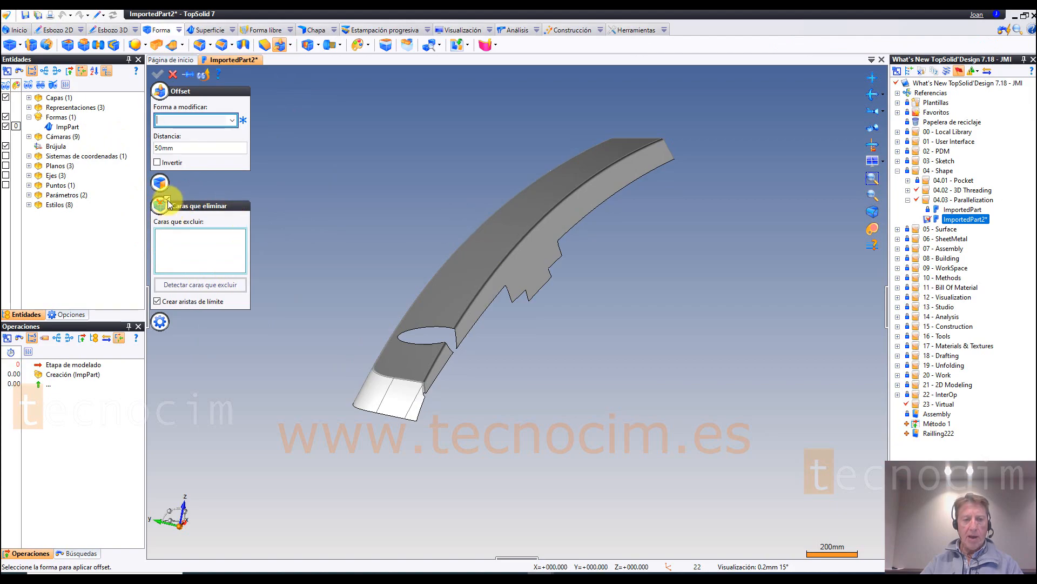
{"action": "left_click", "coordinate": [165, 203]}
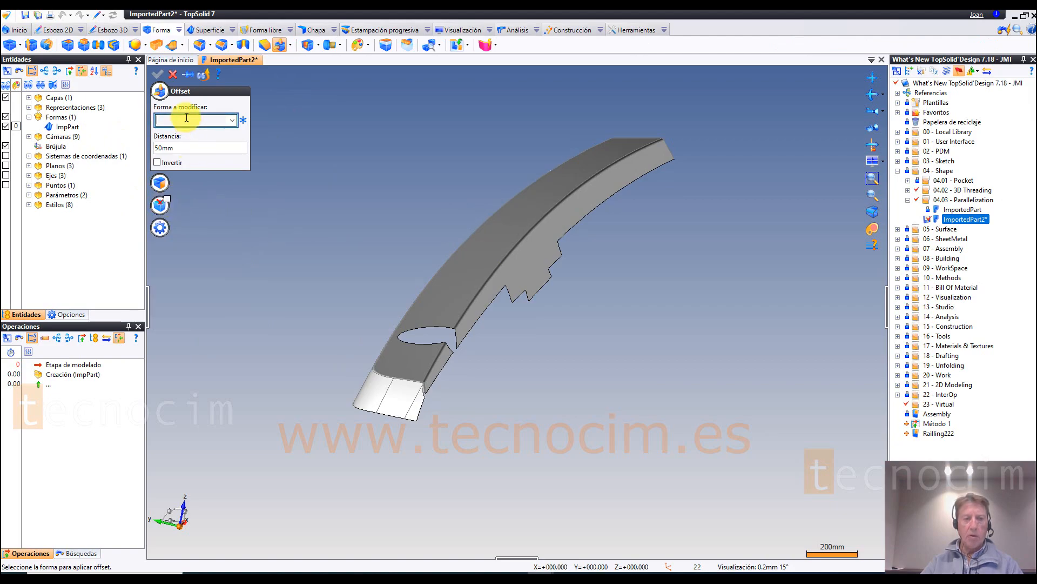
{"action": "left_click", "coordinate": [189, 148]}
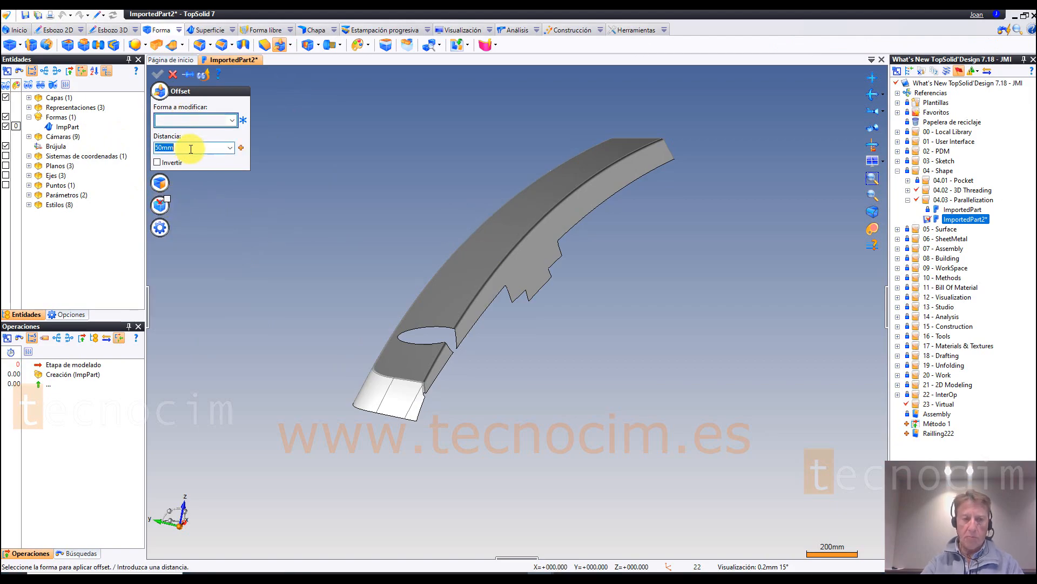
{"action": "type", "text": "15"}
{"action": "left_click", "coordinate": [192, 120]}
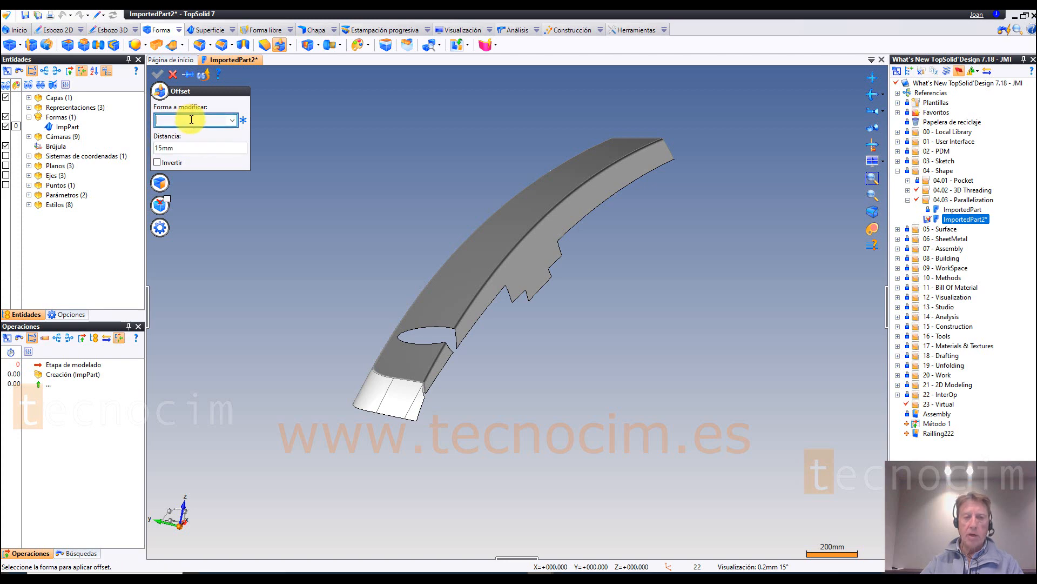
{"action": "left_click", "coordinate": [482, 225]}
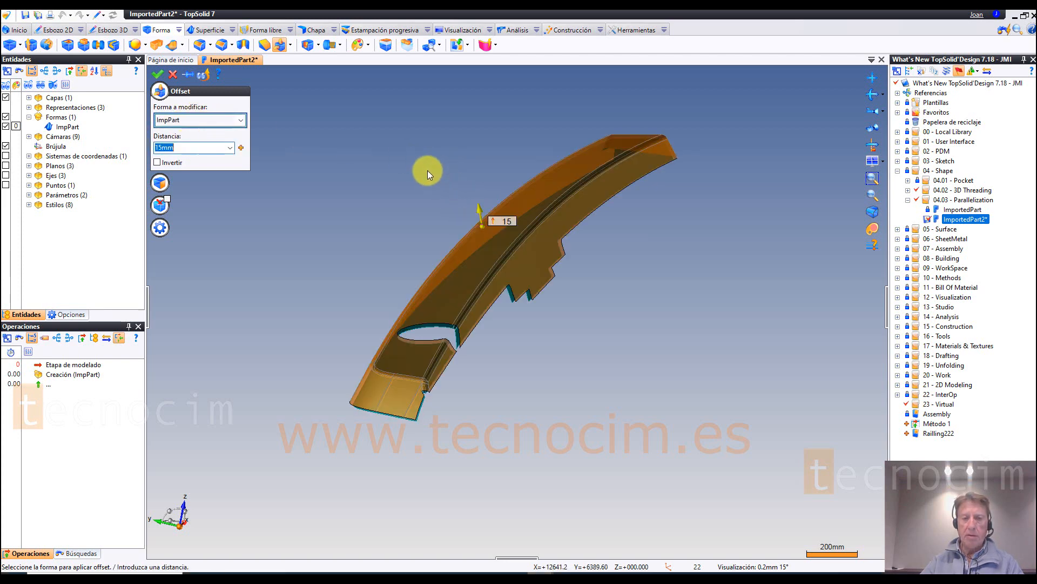
Step: Set the offset distance of the ImpPart shape to 30 mm
{"action": "scroll", "coordinate": [423, 164], "scroll_direction": "up", "scroll_amount": 2}
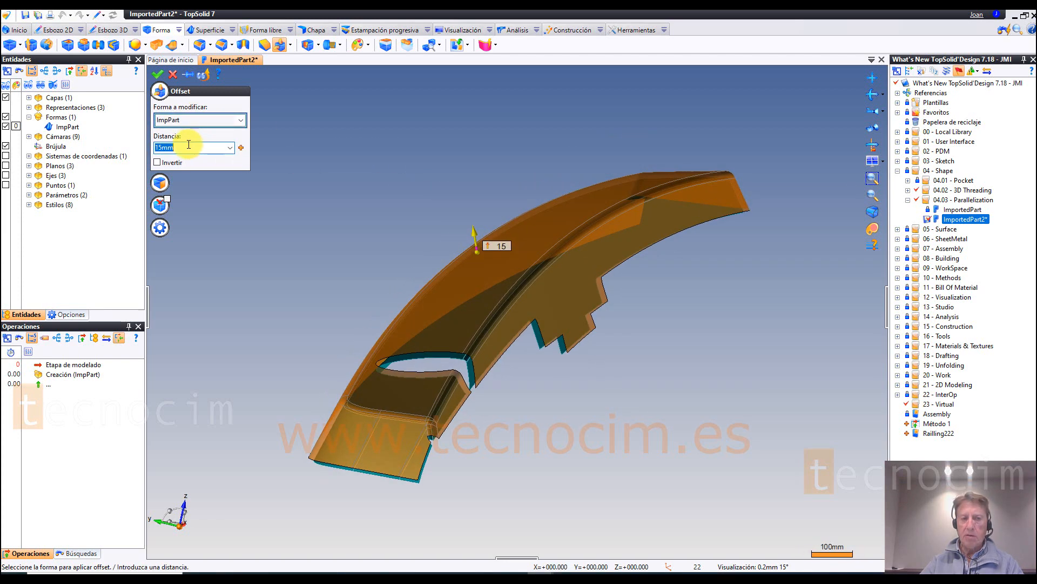
{"action": "type", "text": "30"}
{"action": "key", "text": "Return"}
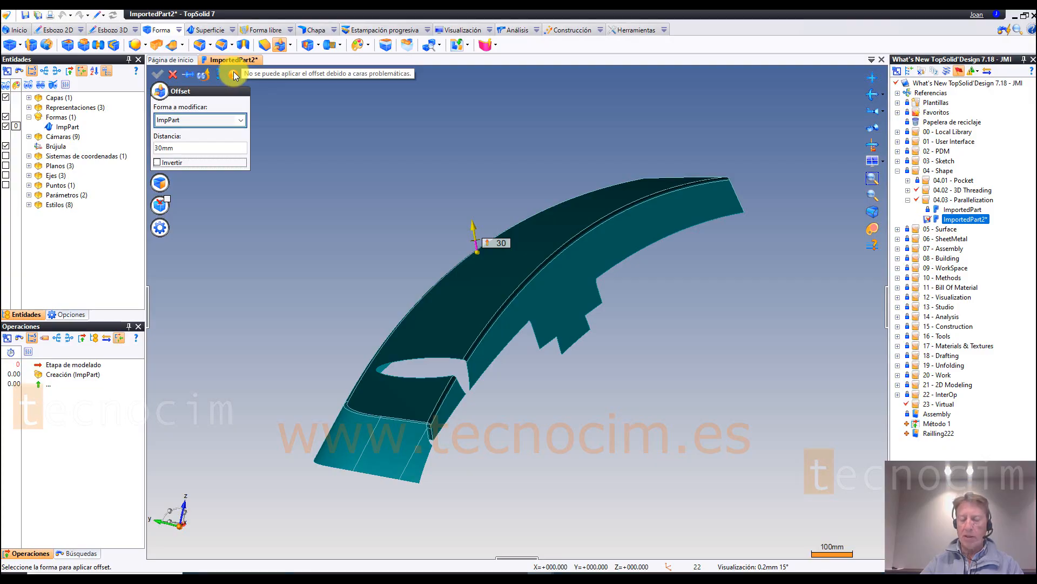
Step: Detect the faces to exclude from the offset automatically and create the offset with limit edges
{"action": "left_click", "coordinate": [166, 199]}
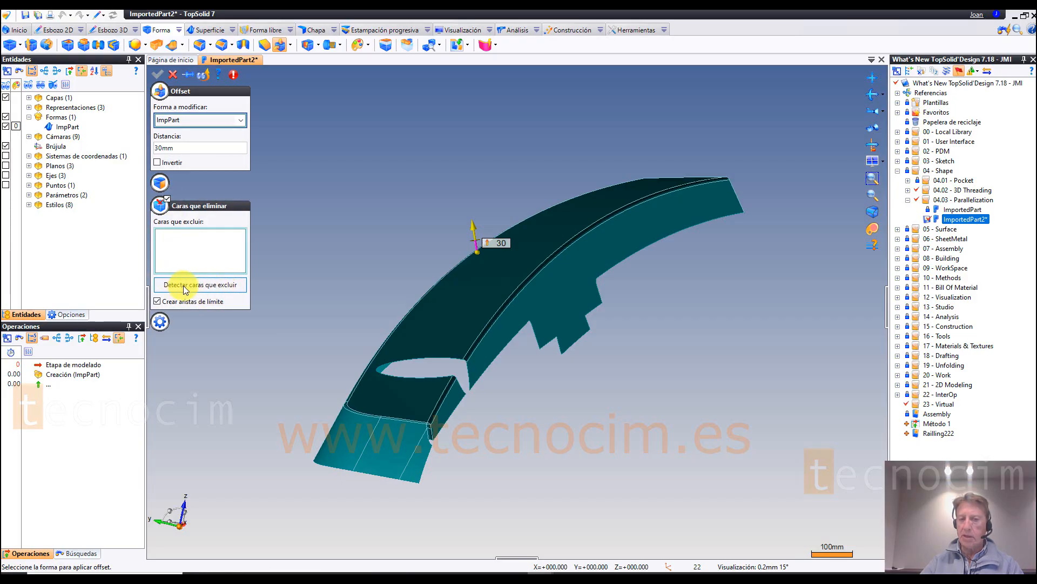
{"action": "left_click", "coordinate": [221, 290]}
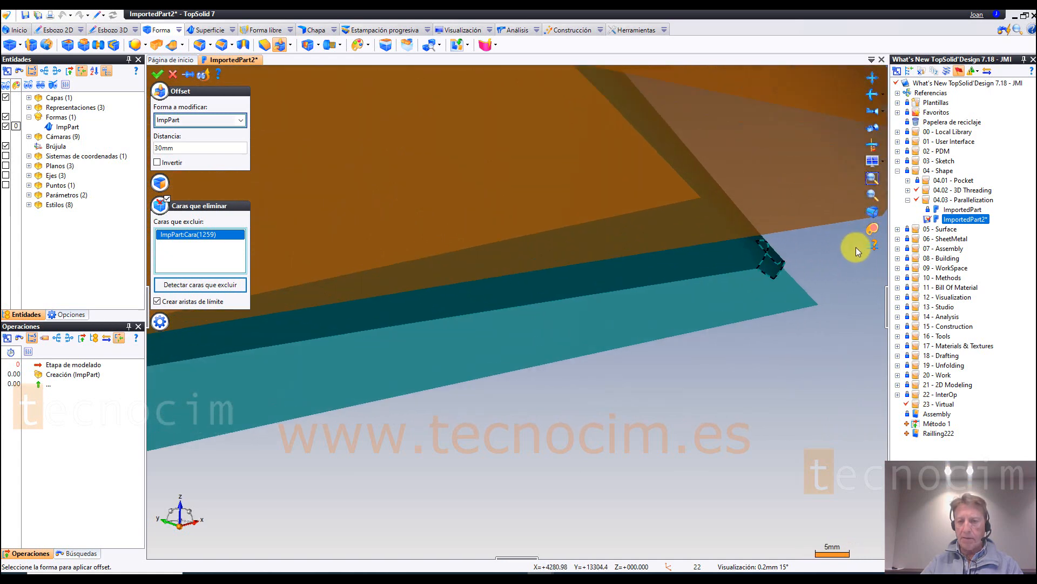
{"action": "middle_click_drag", "start_coordinate": [744, 257], "coordinate": [706, 265]}
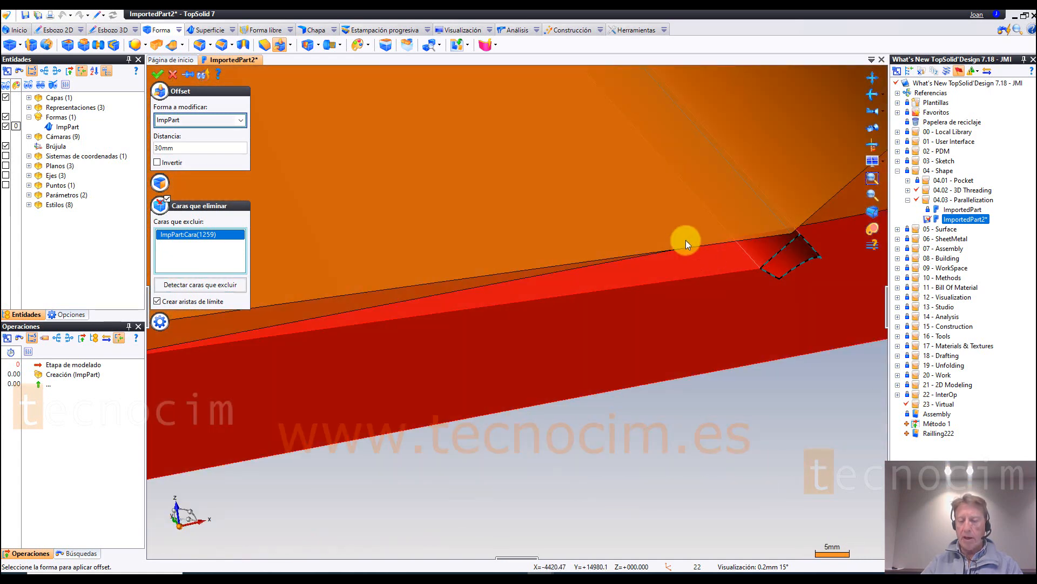
{"action": "scroll", "coordinate": [686, 240], "scroll_direction": "down", "scroll_amount": 6}
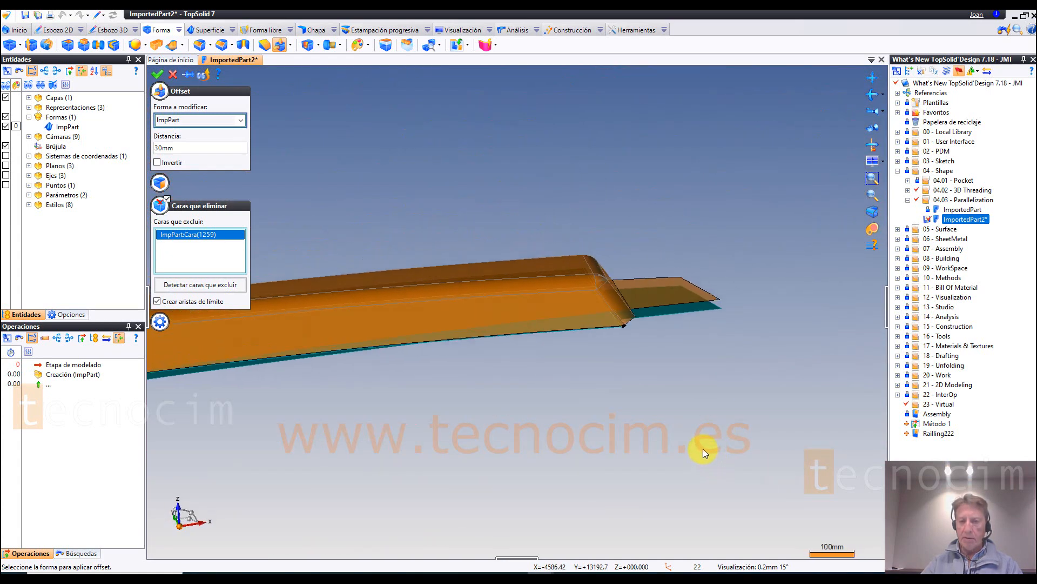
{"action": "left_click", "coordinate": [157, 74]}
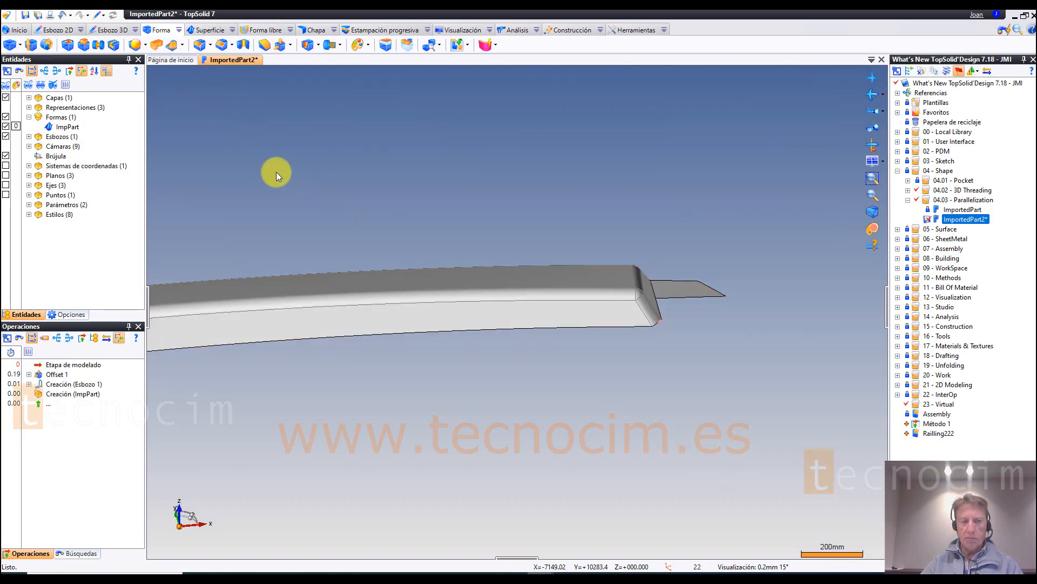
Step: Examine the limit-edge sketch around the excluded face at the end corner of the offset part
{"action": "double_click", "coordinate": [73, 138]}
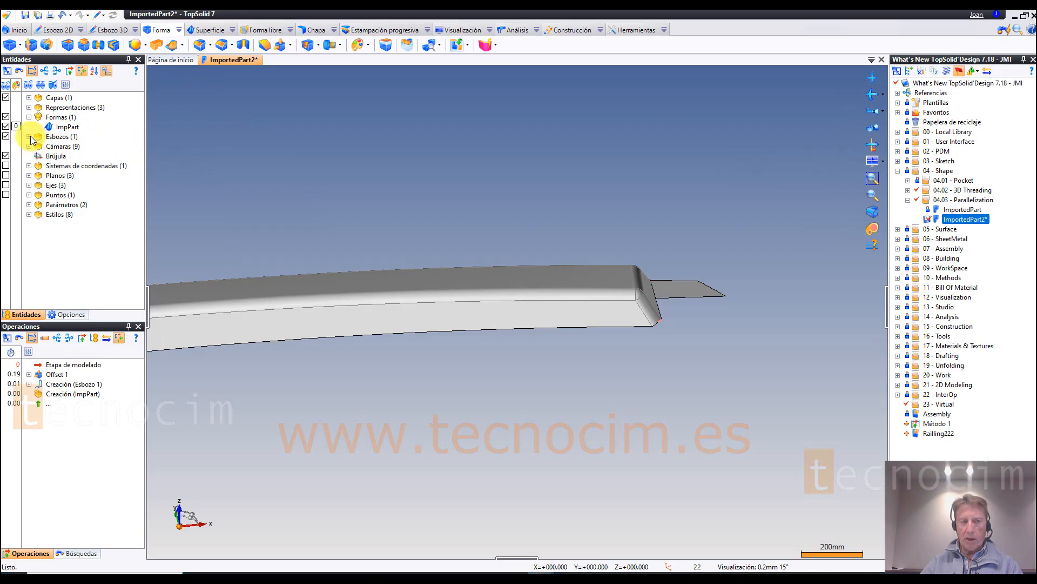
{"action": "left_click", "coordinate": [75, 145]}
{"action": "left_click", "coordinate": [702, 348]}
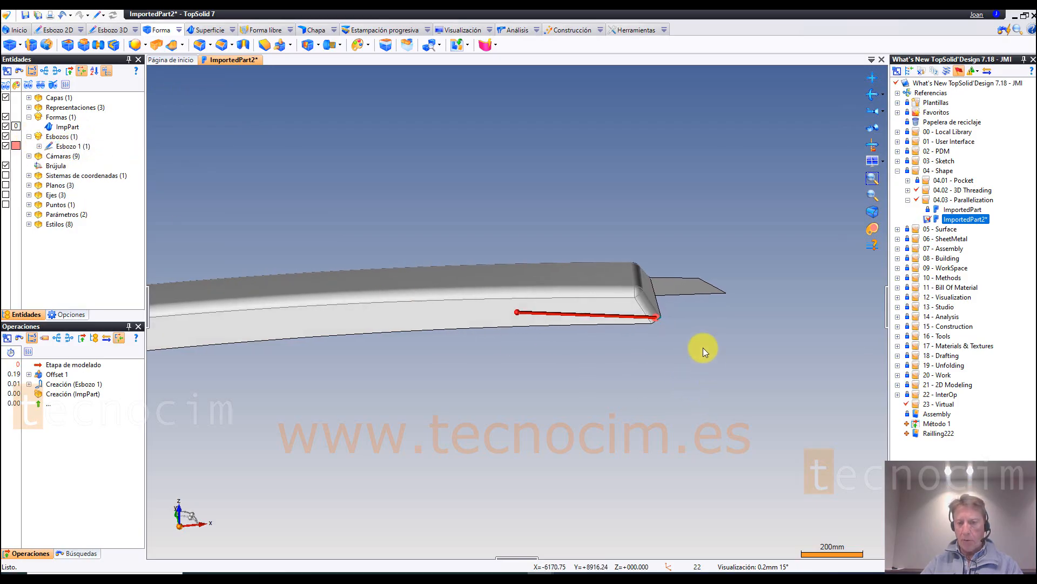
{"action": "scroll", "coordinate": [683, 328], "scroll_direction": "up", "scroll_amount": 6}
{"action": "scroll", "coordinate": [624, 301], "scroll_direction": "up", "scroll_amount": 3}
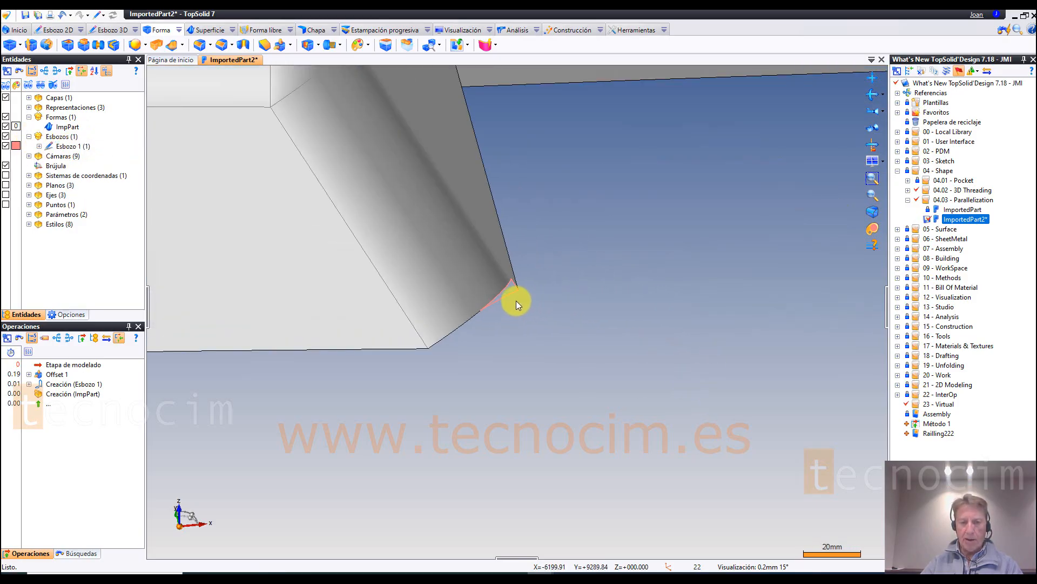
{"action": "scroll", "coordinate": [509, 298], "scroll_direction": "up", "scroll_amount": 4}
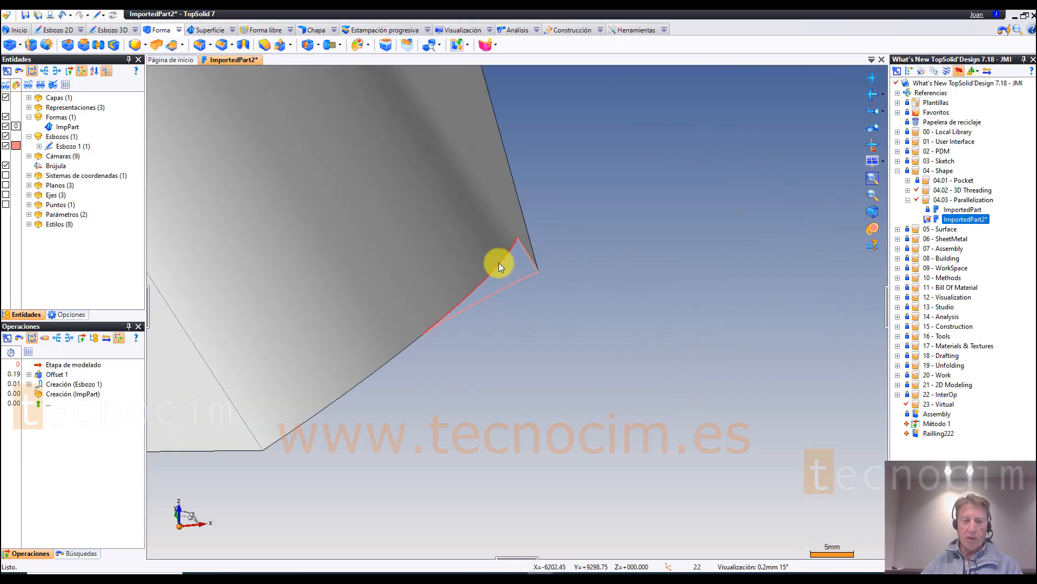
{"action": "scroll", "coordinate": [585, 331], "scroll_direction": "down", "scroll_amount": 8}
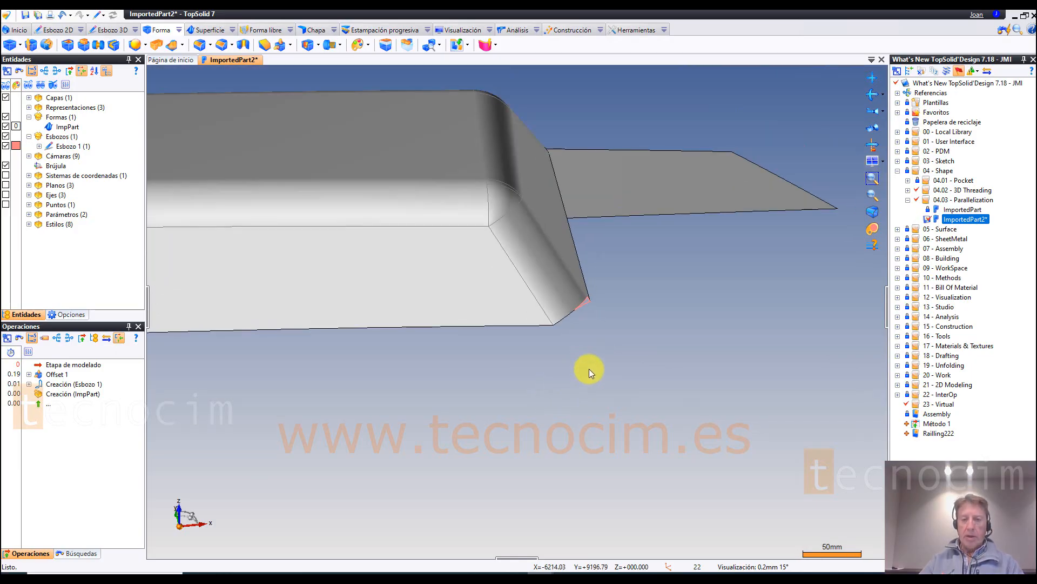
{"action": "scroll", "coordinate": [434, 415], "scroll_direction": "down", "scroll_amount": 2}
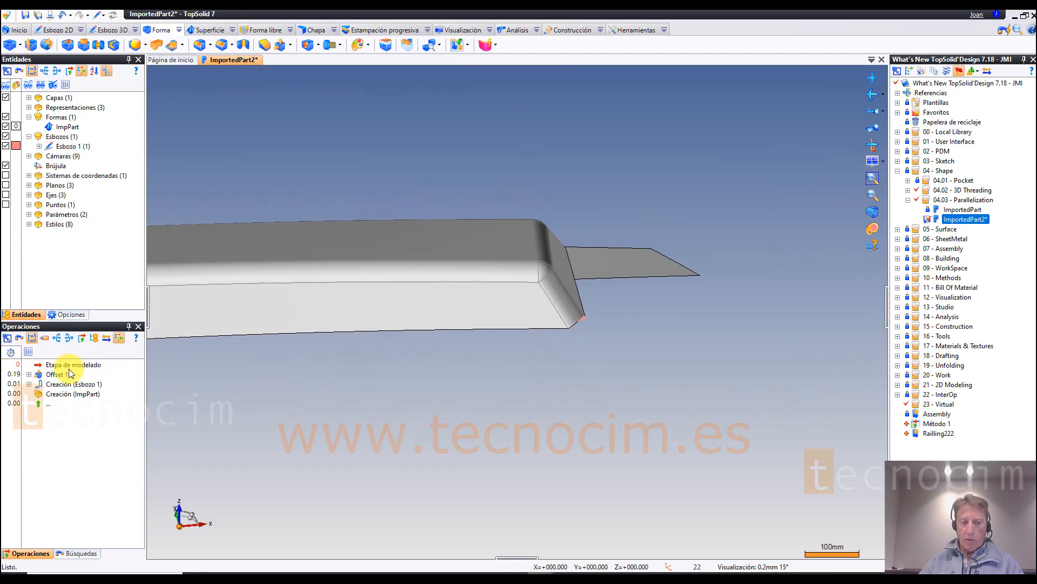
{"action": "left_click_drag", "start_coordinate": [71, 364], "coordinate": [74, 376]}
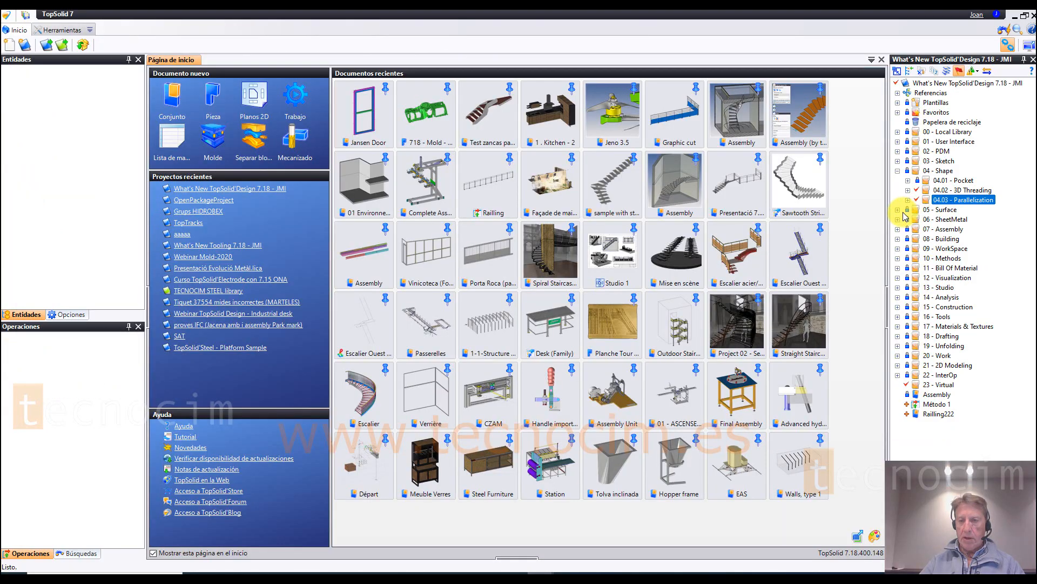
Step: Open the 170917_DFM_20_30_P_A_KF_6_0 0 part from the 05.01 - Face copy folder under 05 - Surface
{"action": "left_click", "coordinate": [898, 170]}
{"action": "left_click", "coordinate": [897, 180]}
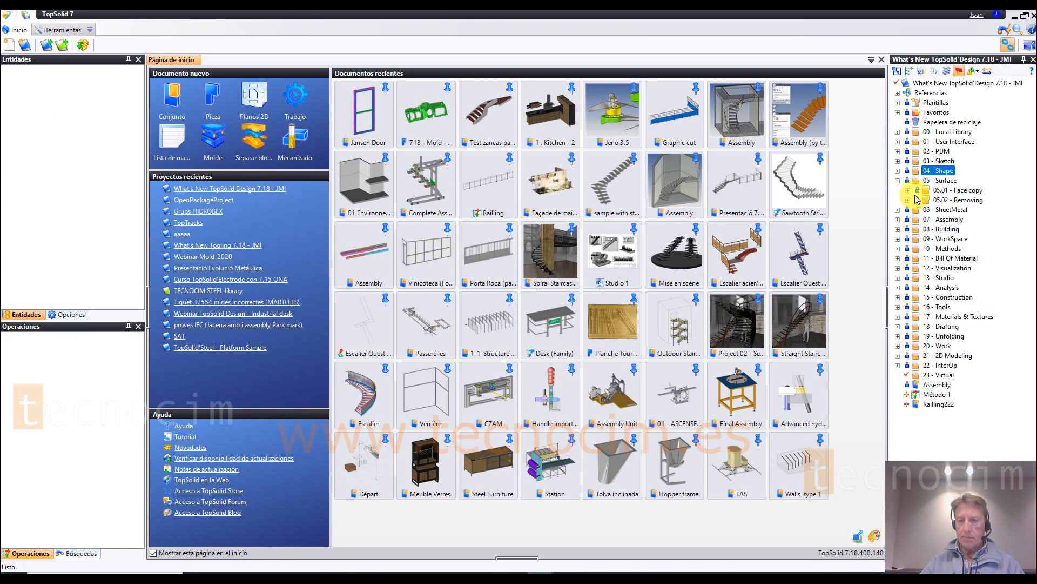
{"action": "left_click", "coordinate": [908, 190]}
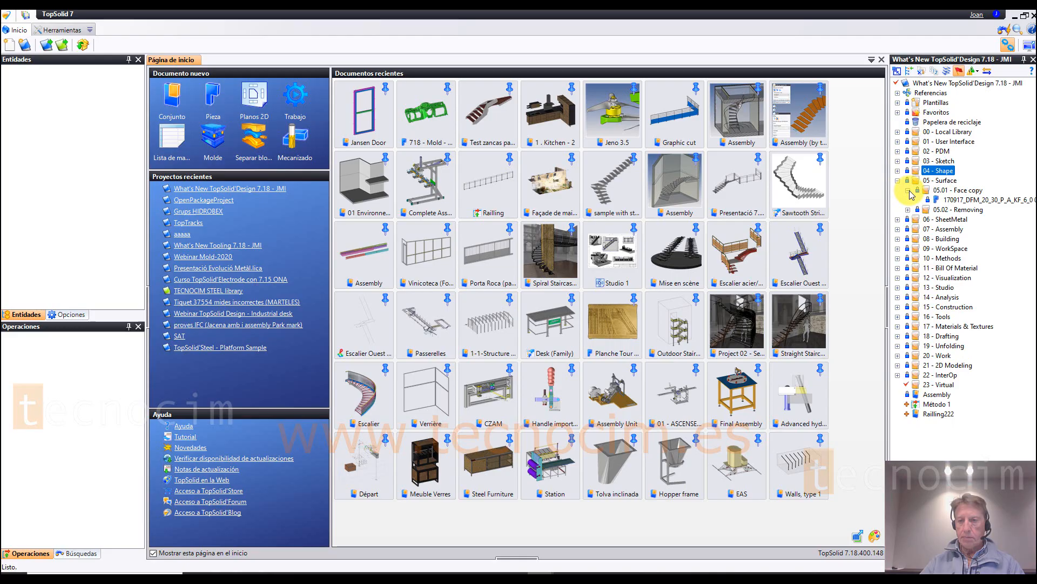
{"action": "double_click", "coordinate": [966, 200]}
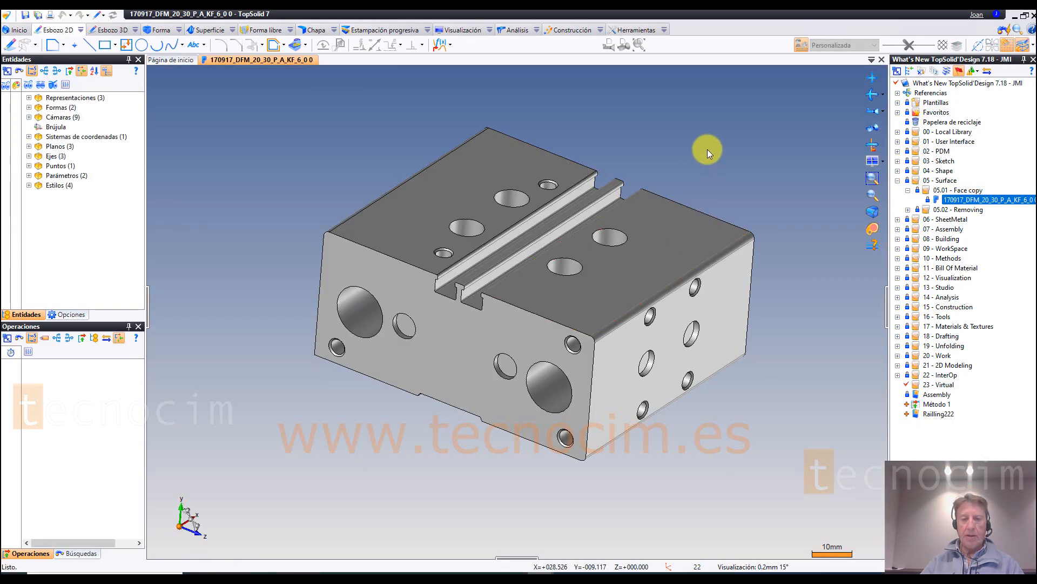
Step: Delete the existing Faces 1 operation from the block and list the remaining shapes
{"action": "left_click", "coordinate": [54, 374]}
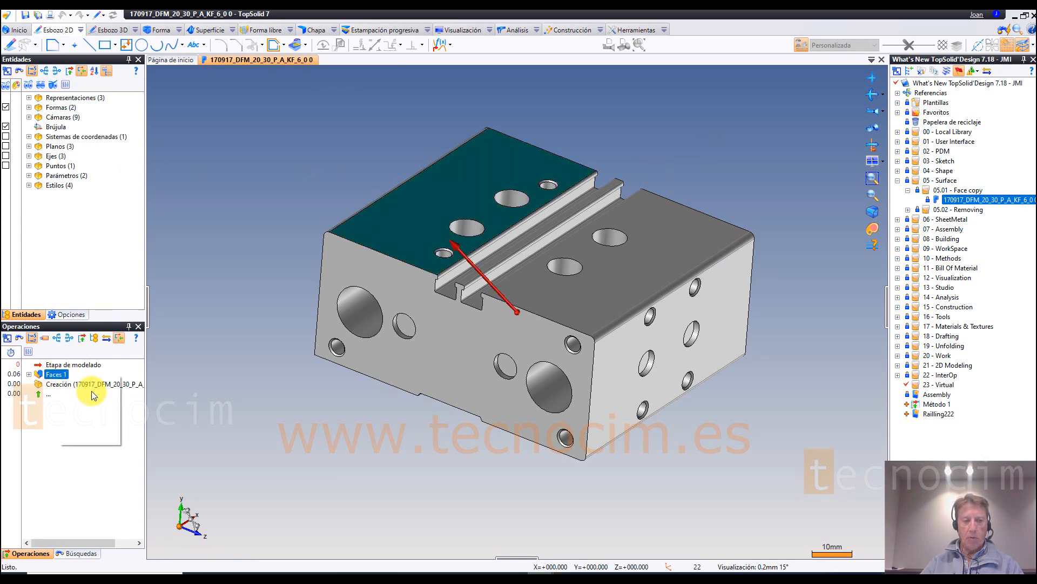
{"action": "right_click", "coordinate": [57, 374]}
{"action": "left_click", "coordinate": [91, 402]}
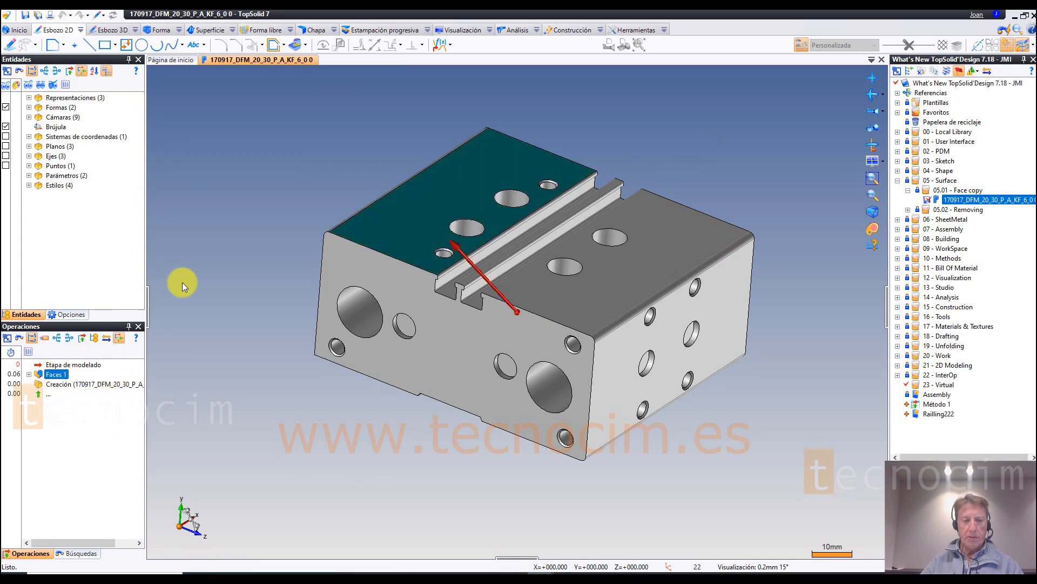
{"action": "left_click", "coordinate": [29, 107]}
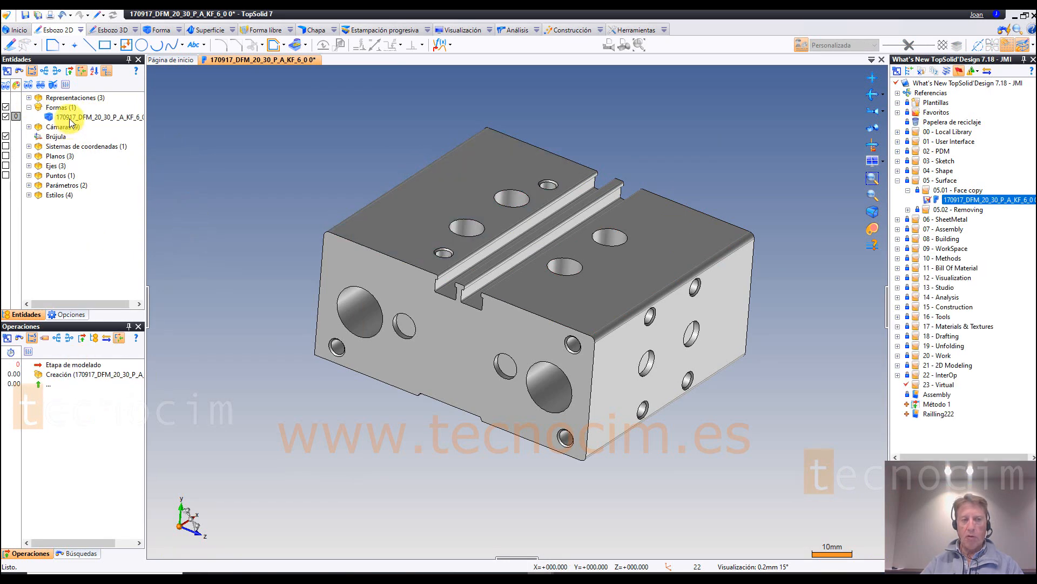
Step: Copy the block's front face, the one with two large bores, using Caras with the Cubrir las aberturas option
{"action": "middle_click_drag", "start_coordinate": [268, 133], "coordinate": [649, 200]}
{"action": "left_click", "coordinate": [871, 178]}
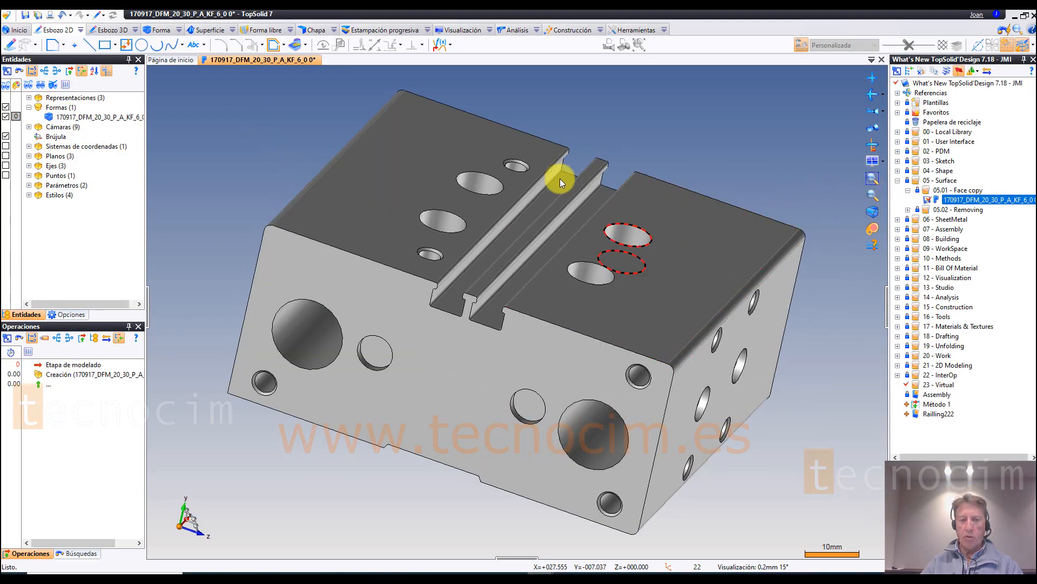
{"action": "left_click", "coordinate": [205, 30]}
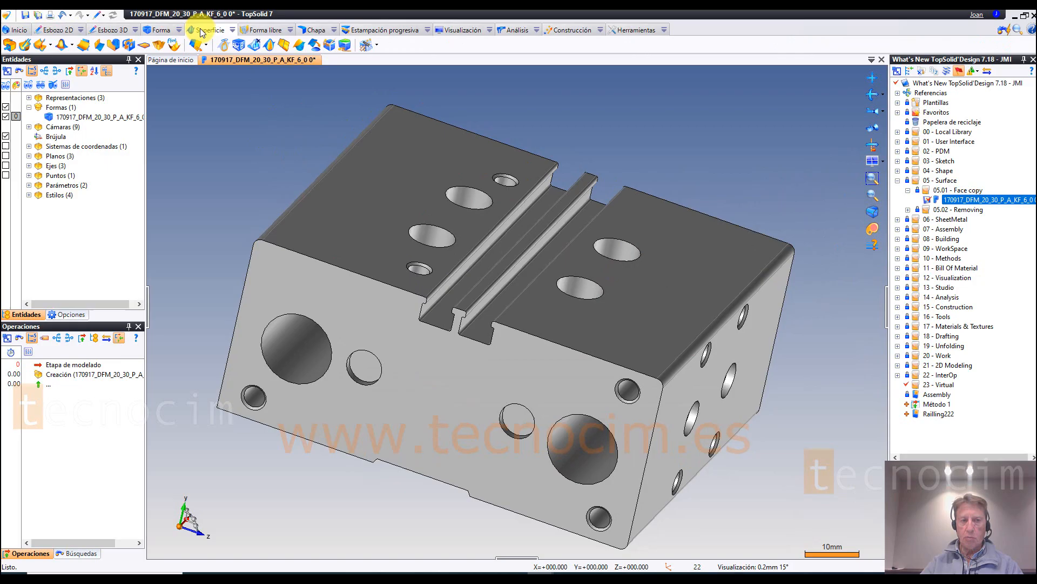
{"action": "left_click", "coordinate": [115, 48]}
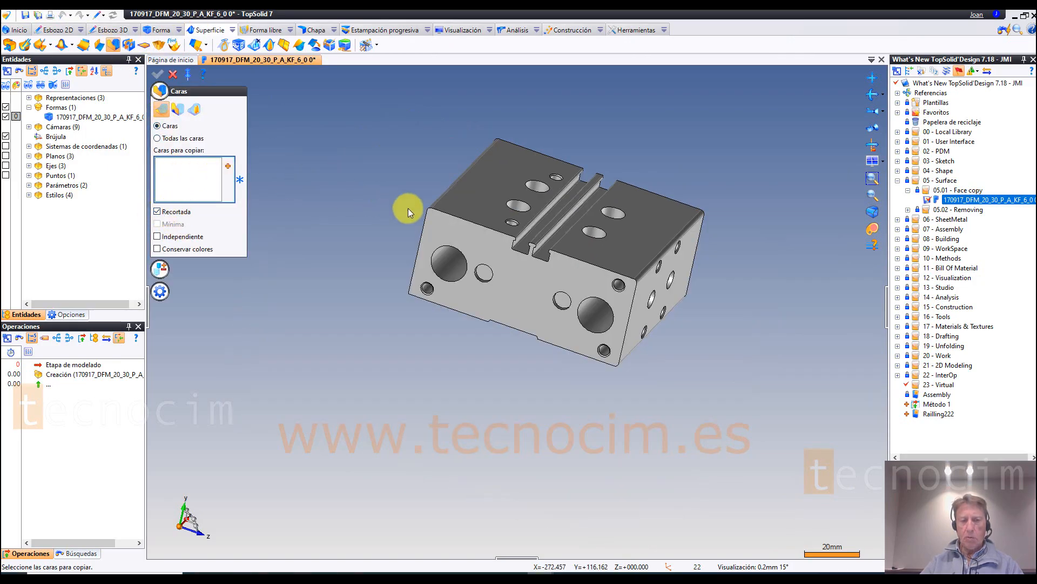
{"action": "left_click", "coordinate": [464, 235]}
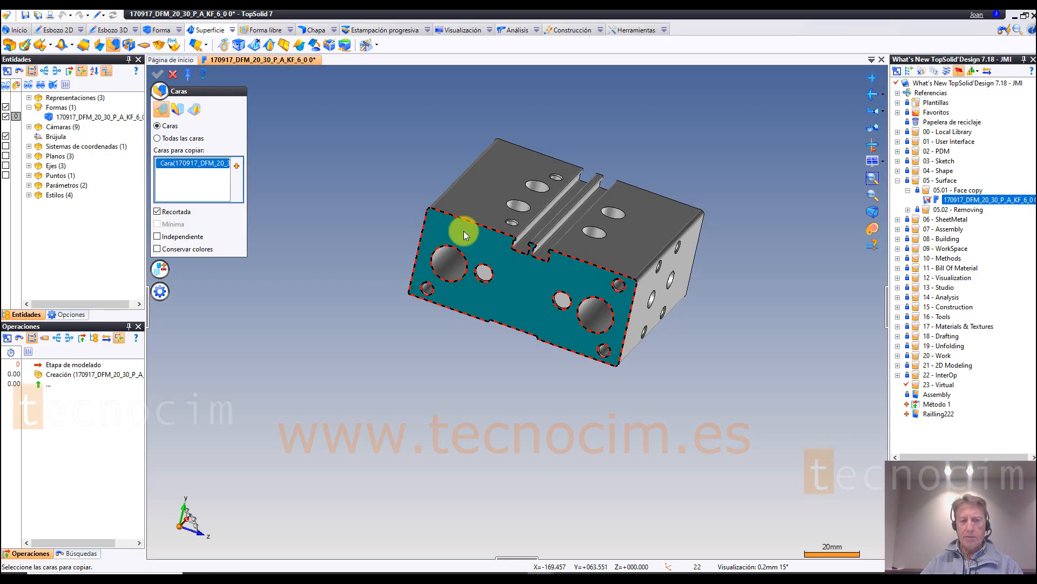
{"action": "scroll", "coordinate": [466, 235], "scroll_direction": "up", "scroll_amount": 3}
{"action": "left_click", "coordinate": [160, 268]}
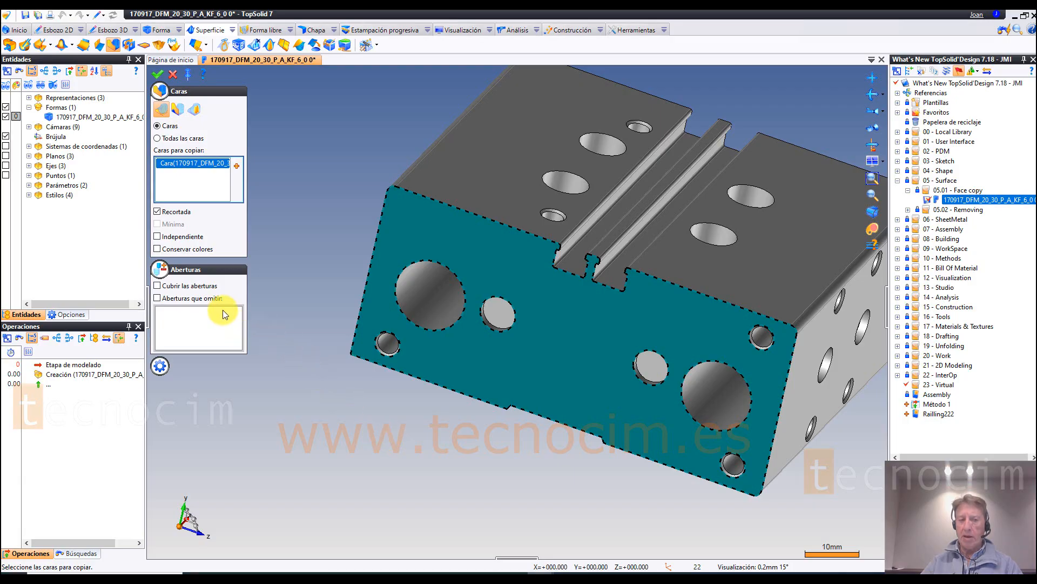
{"action": "left_click", "coordinate": [166, 288]}
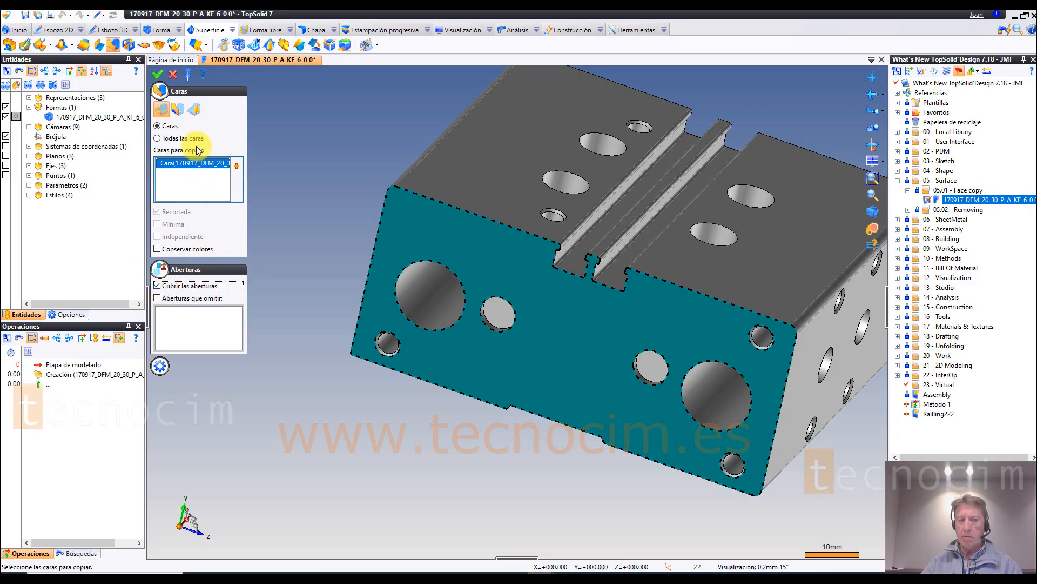
{"action": "left_click", "coordinate": [159, 76]}
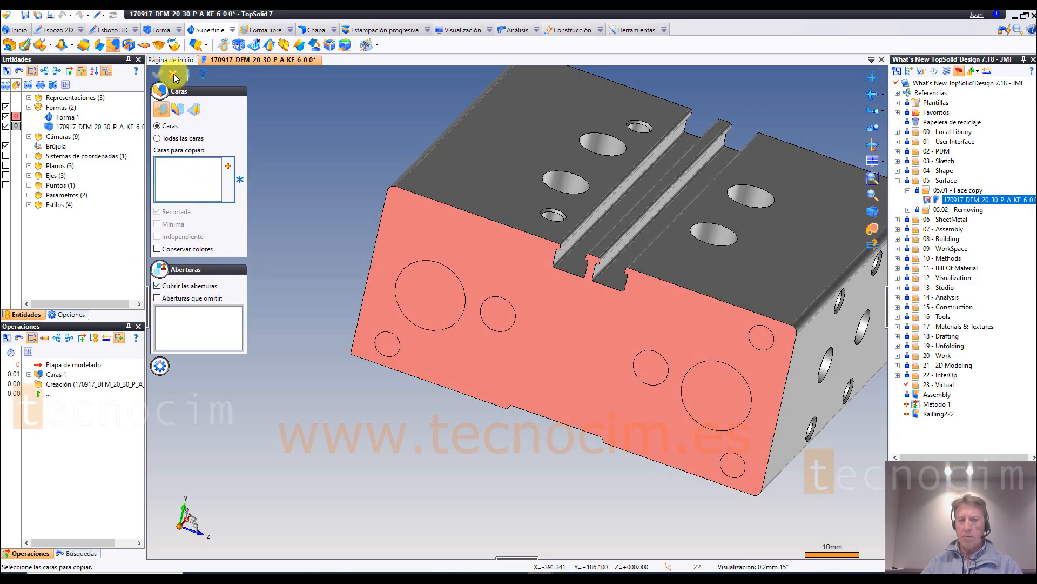
Step: Hide the block to examine the copied front face on its own, and show the block again
{"action": "left_click", "coordinate": [6, 126]}
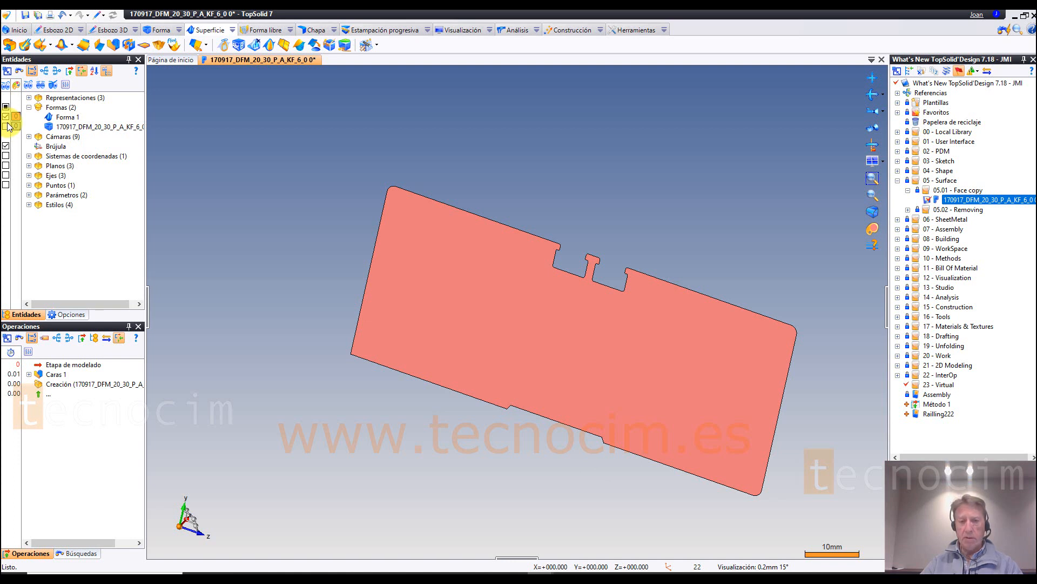
{"action": "left_click", "coordinate": [6, 126]}
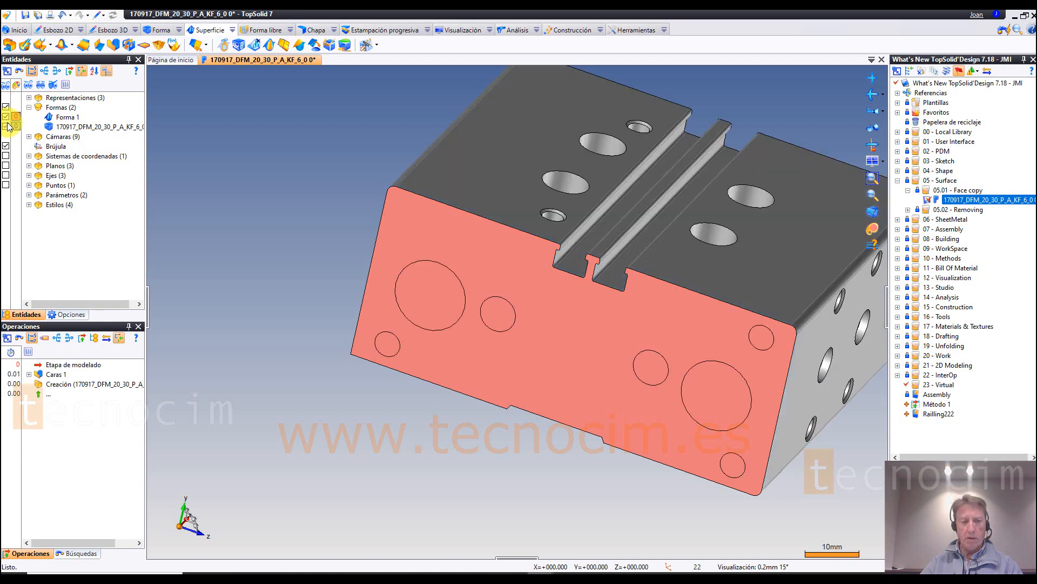
Step: Edit the front face copy to use Aberturas que omitir on only the two large bores instead of Cubrir las aberturas, and hide the block
{"action": "left_click", "coordinate": [56, 375]}
{"action": "right_click", "coordinate": [55, 376]}
{"action": "left_click", "coordinate": [242, 306]}
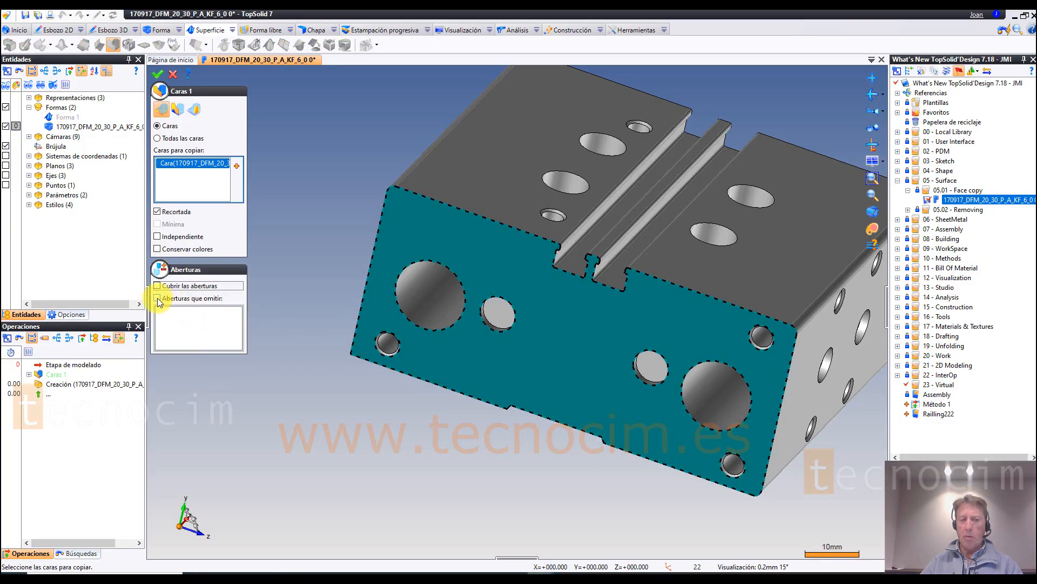
{"action": "left_click", "coordinate": [164, 298]}
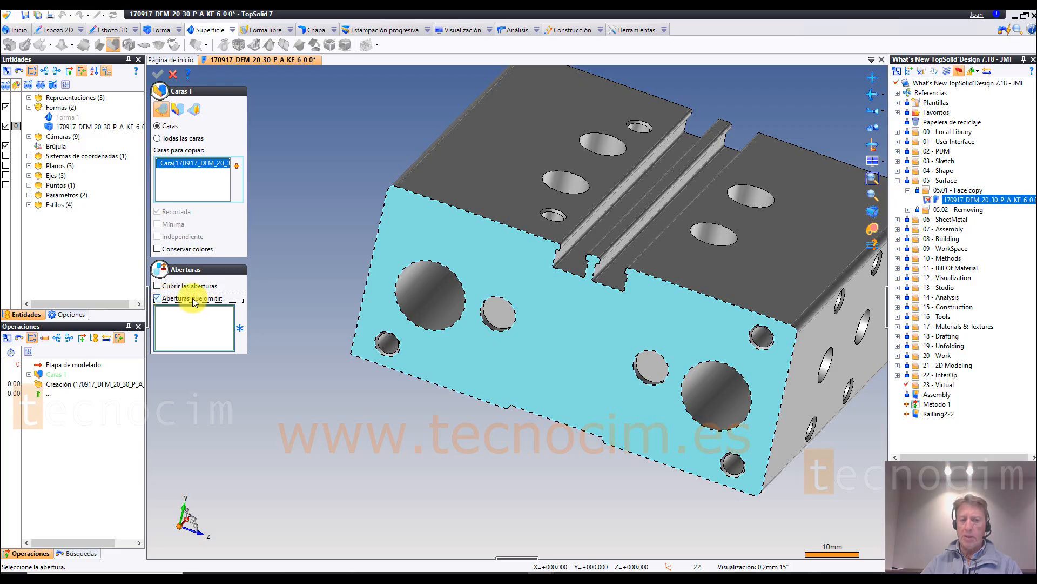
{"action": "left_click", "coordinate": [435, 331]}
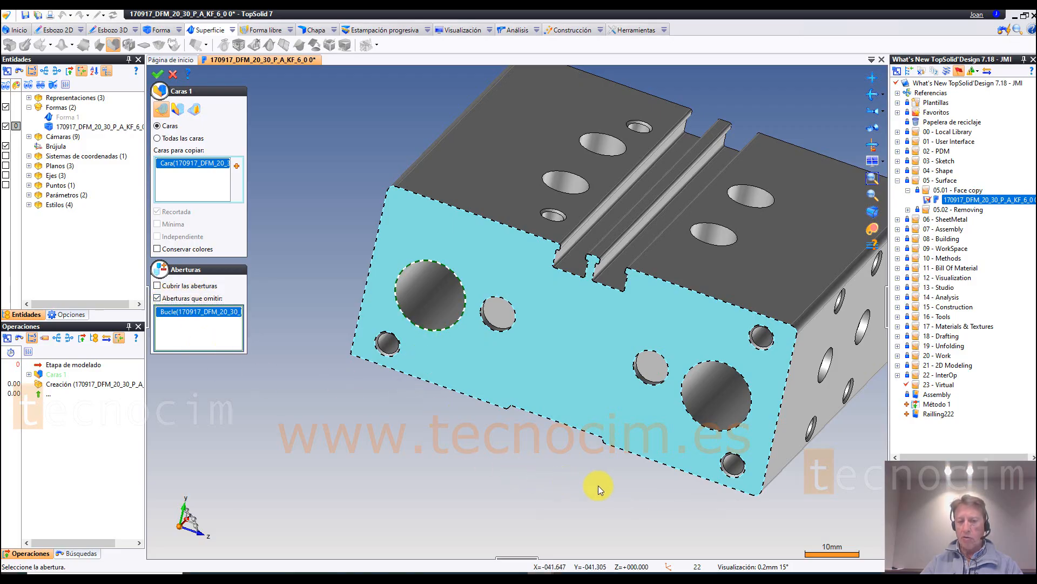
{"action": "left_click", "coordinate": [697, 421]}
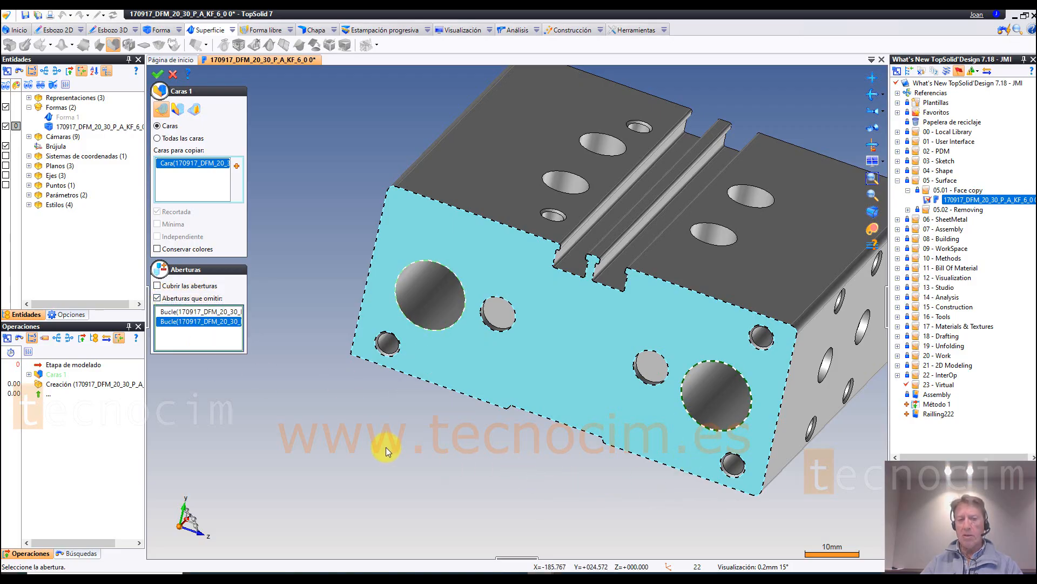
{"action": "left_click", "coordinate": [157, 74]}
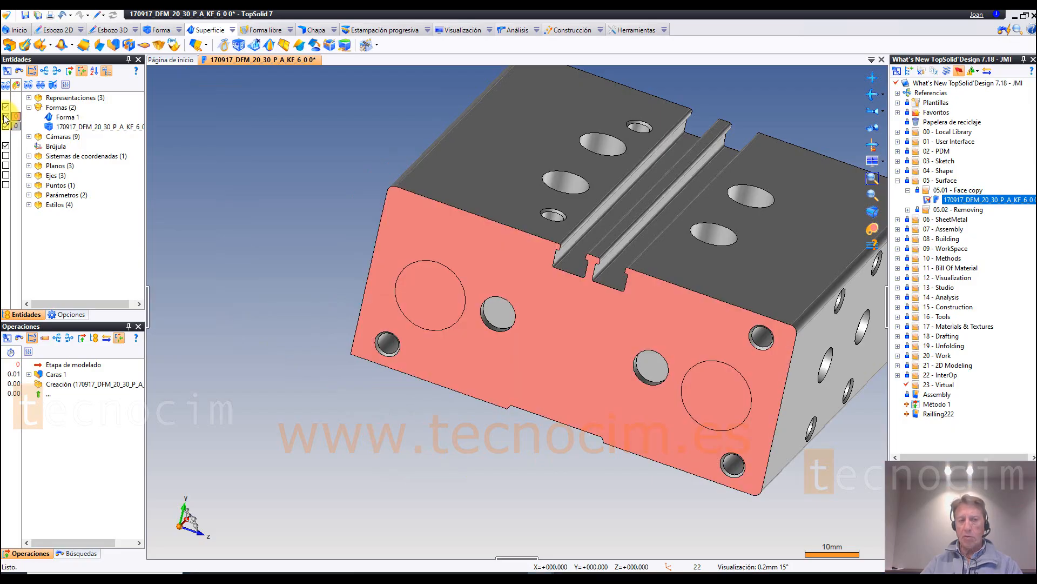
{"action": "left_click", "coordinate": [5, 126]}
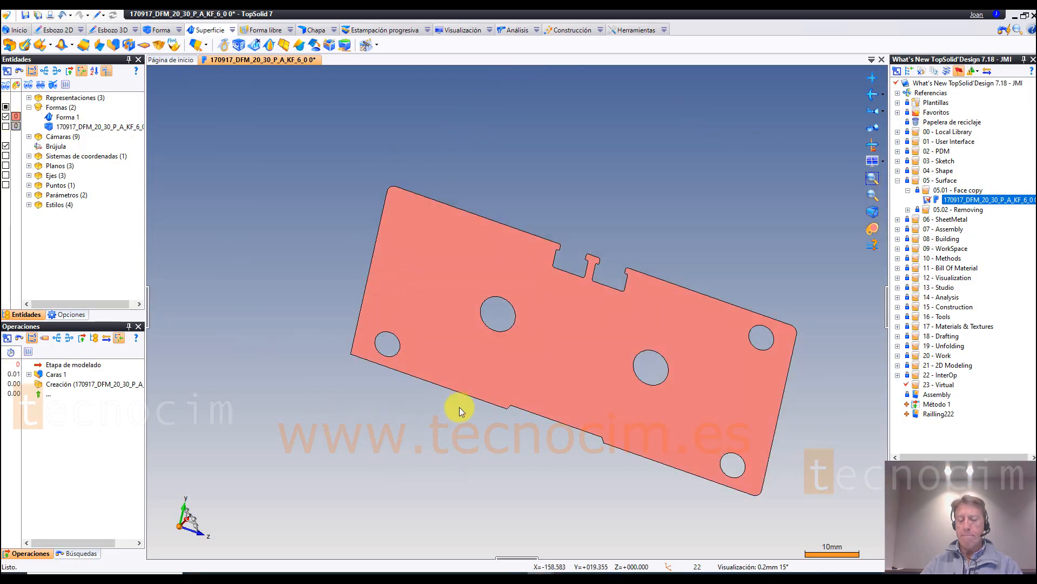
{"action": "scroll", "coordinate": [398, 270], "scroll_direction": "down", "scroll_amount": 2}
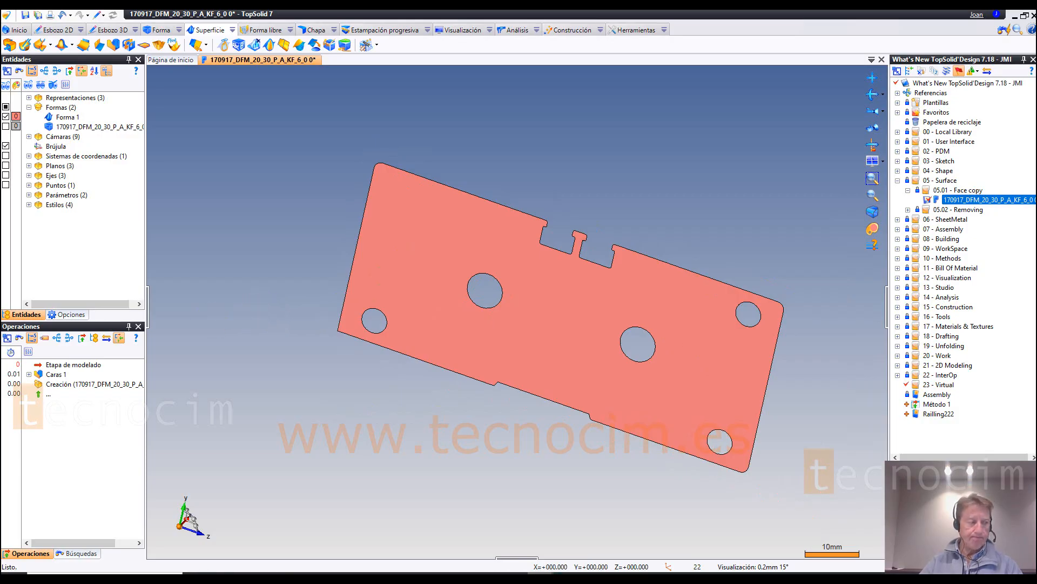
Step: Open the Part from the 05.02 - Removing folder and extract the sketch from its TOPSOLID 7.18 text extrusion
{"action": "left_click", "coordinate": [909, 191]}
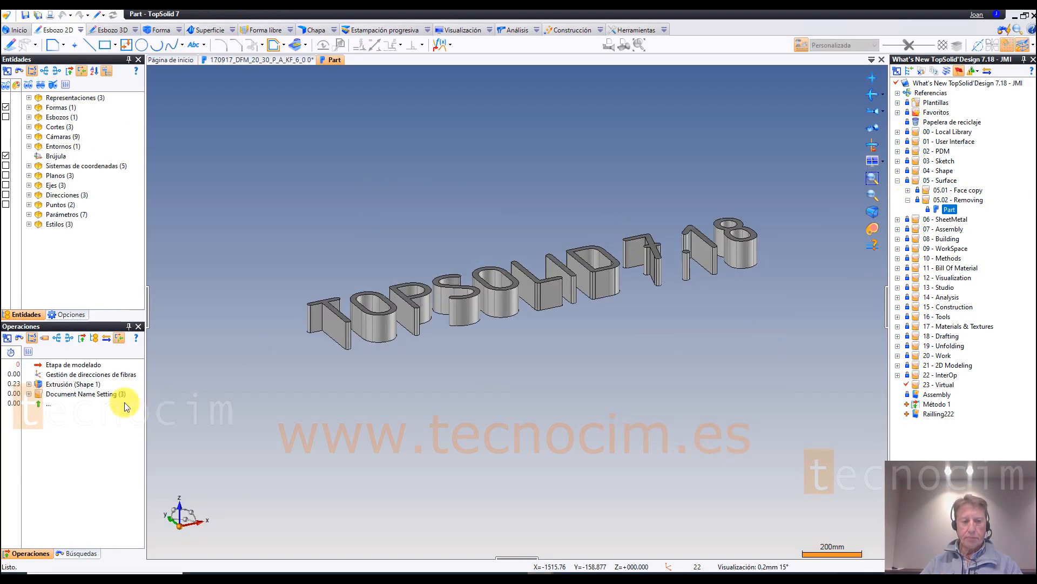
{"action": "left_click", "coordinate": [76, 385]}
{"action": "right_click", "coordinate": [76, 385]}
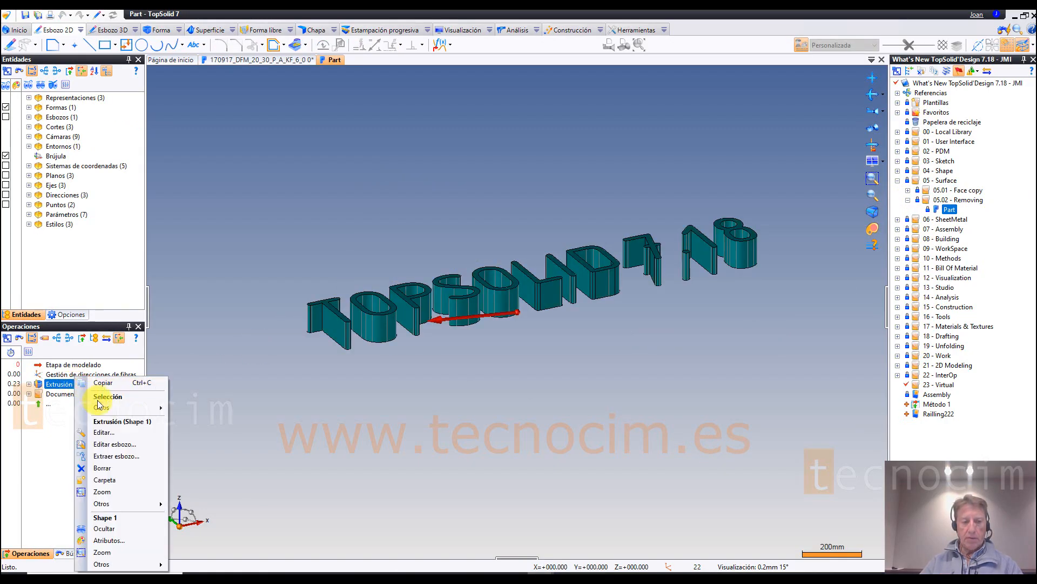
{"action": "left_click", "coordinate": [122, 456]}
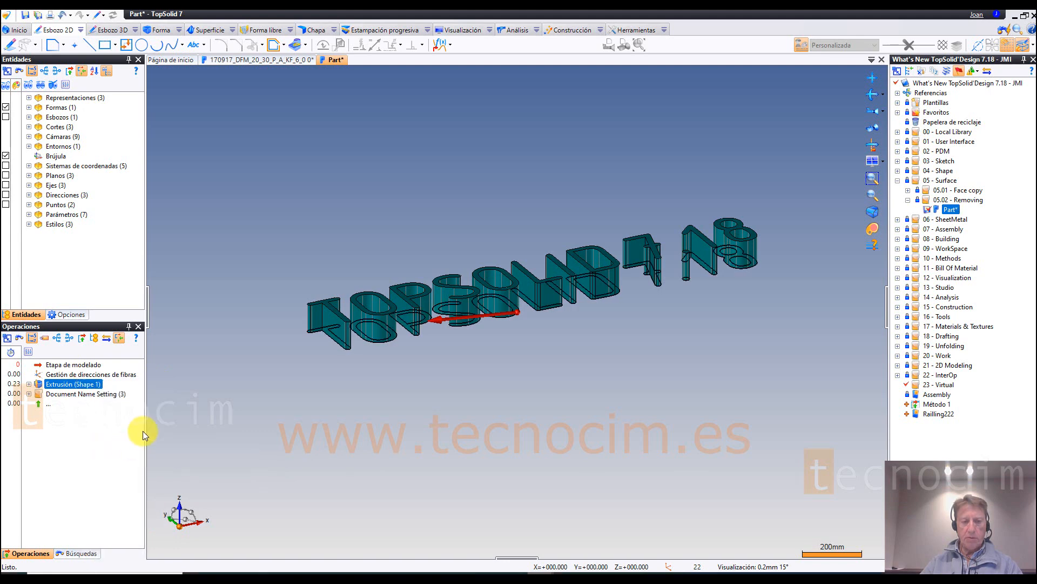
Step: Delete the text's extrusion operation and list the remaining sketches
{"action": "right_click", "coordinate": [75, 384]}
{"action": "left_click", "coordinate": [103, 464]}
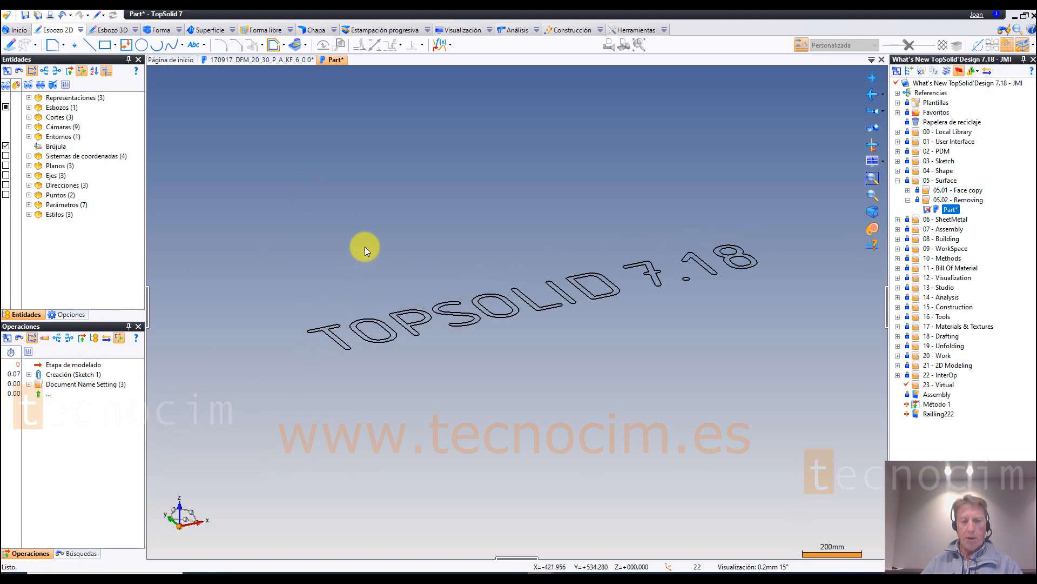
{"action": "left_click", "coordinate": [28, 107]}
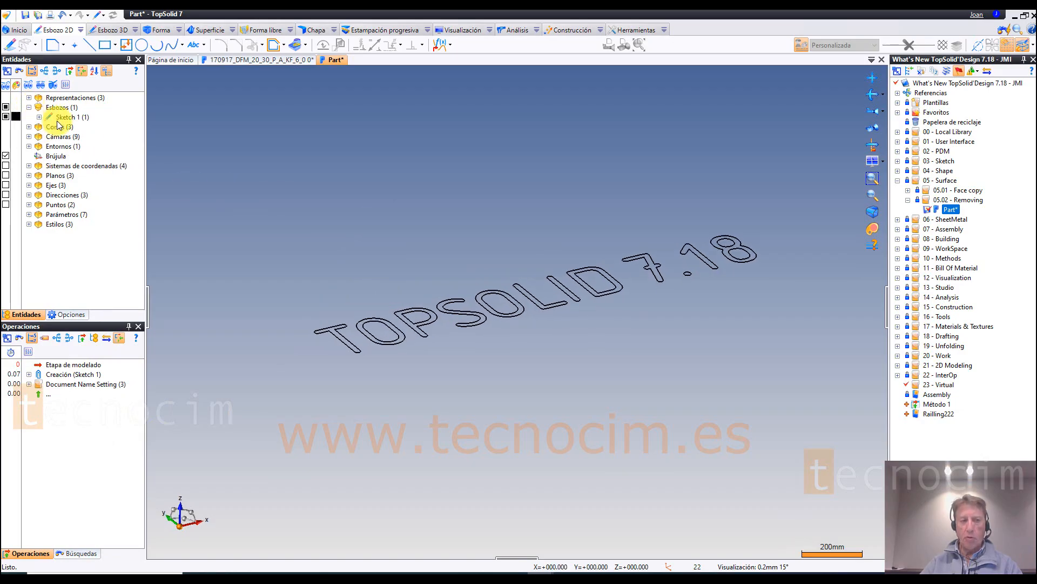
{"action": "scroll", "coordinate": [274, 166], "scroll_direction": "up", "scroll_amount": 2}
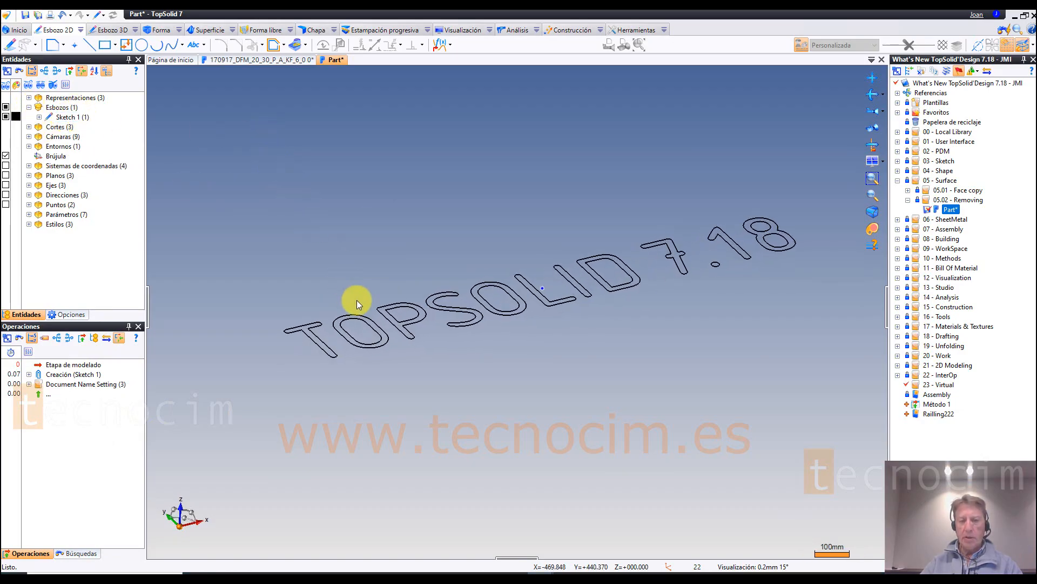
Step: Extrude the TOPSOLID 7.18 text sketch to a length of 94 mm and list the part's shapes
{"action": "right_click", "coordinate": [397, 304]}
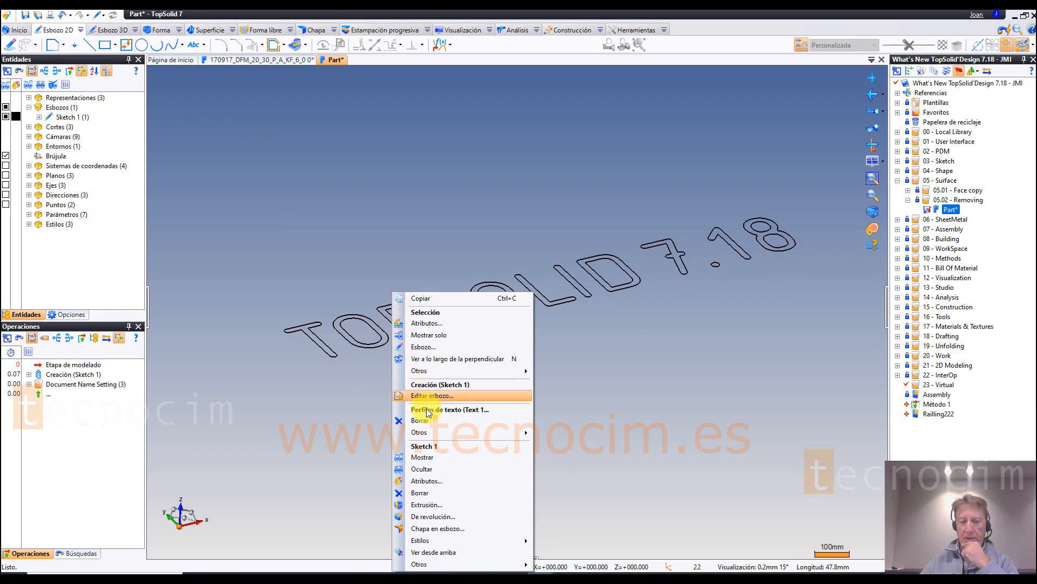
{"action": "left_click", "coordinate": [432, 506]}
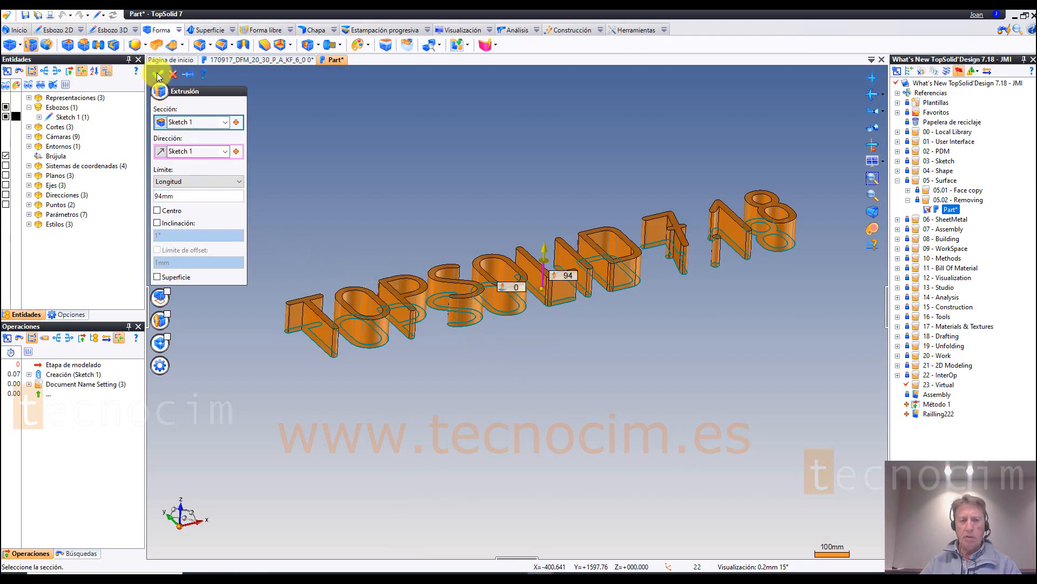
{"action": "left_click", "coordinate": [158, 74]}
{"action": "left_click", "coordinate": [29, 107]}
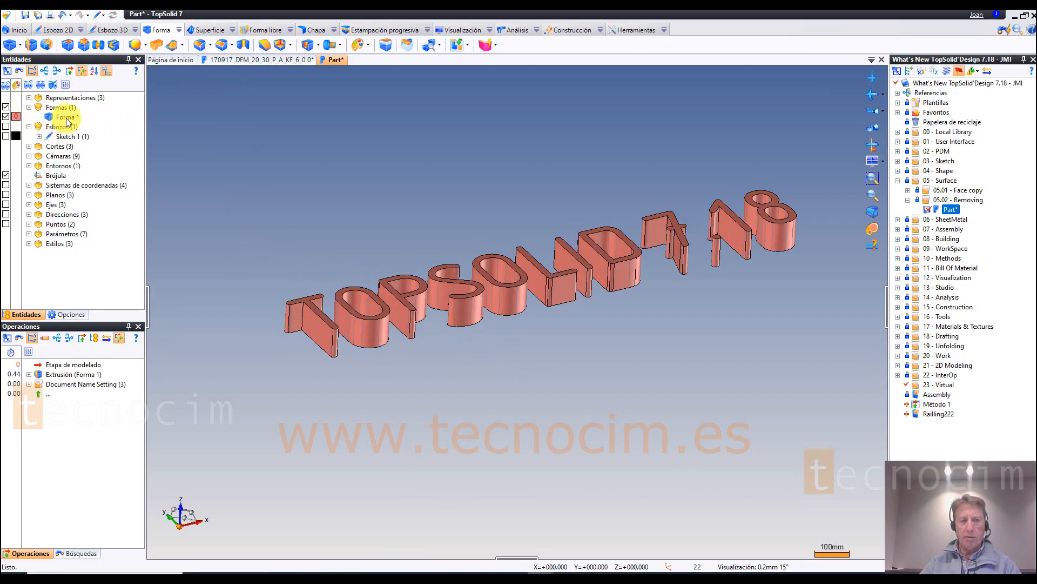
Step: Apply Quitar to the extruded text with Cuerpos que conservar, keeping only the body of the digit 7
{"action": "left_click", "coordinate": [211, 31]}
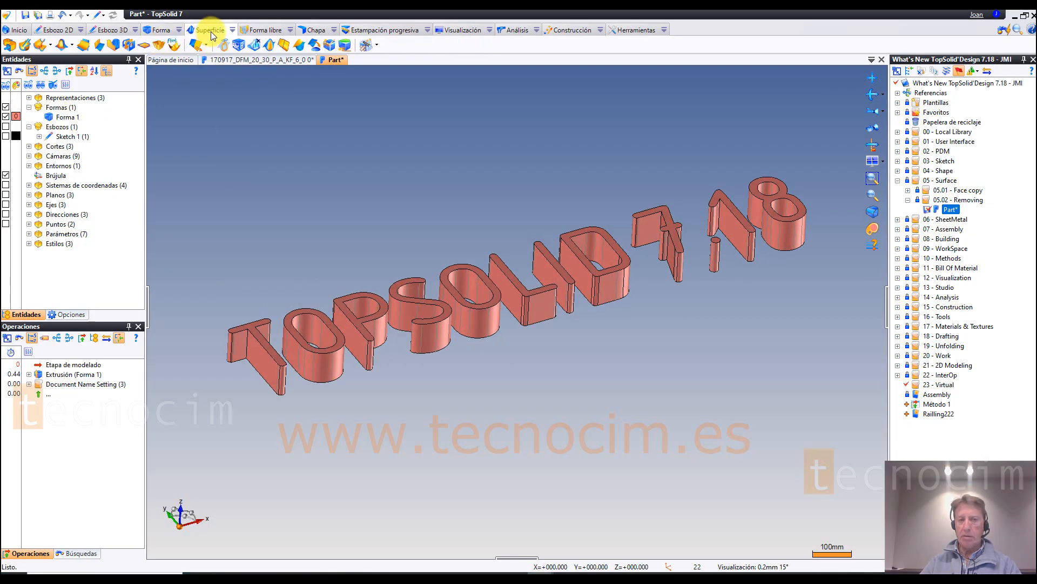
{"action": "left_click", "coordinate": [256, 45]}
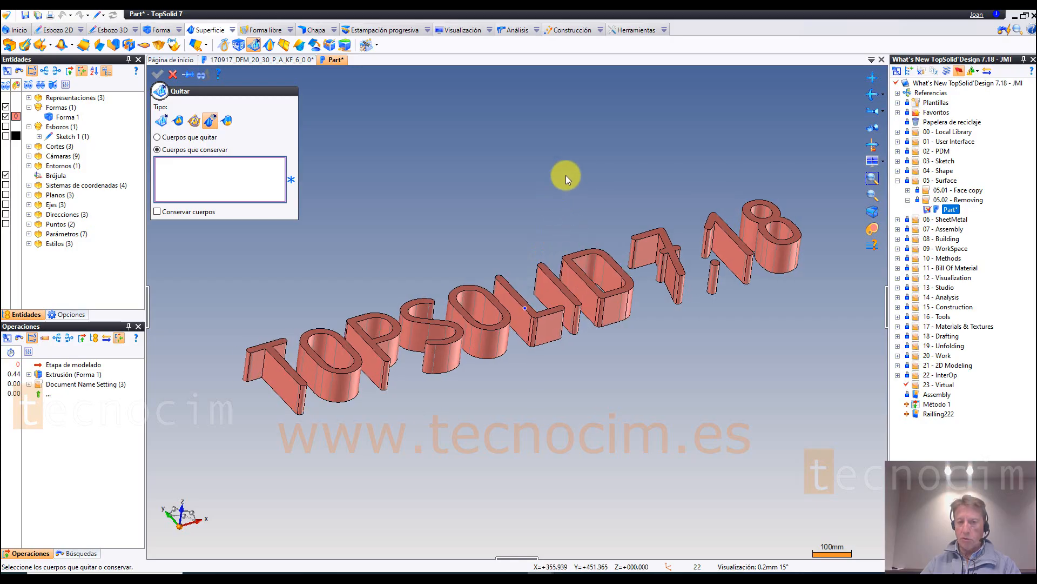
{"action": "middle_click_drag", "start_coordinate": [645, 205], "coordinate": [597, 205]}
{"action": "left_click", "coordinate": [600, 235]}
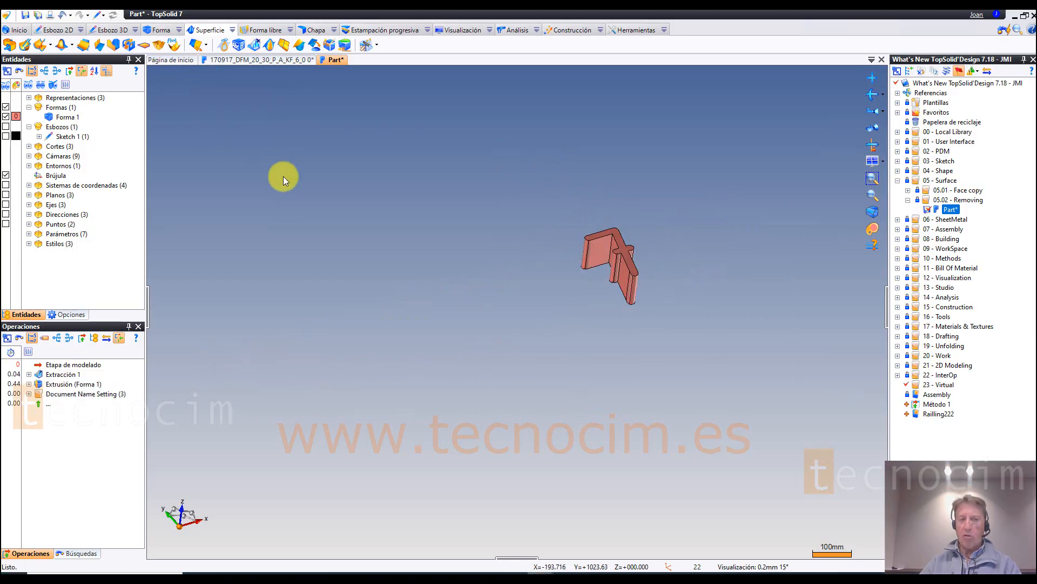
{"action": "left_click", "coordinate": [260, 124]}
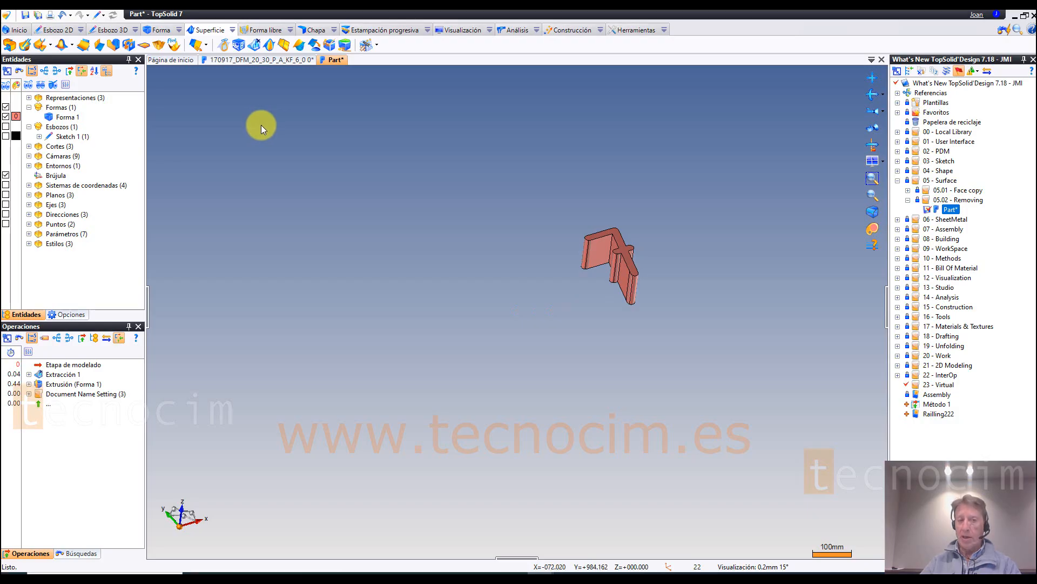
Step: Edit the Extracción 1 operation to enable Conservar cuerpos
{"action": "right_click", "coordinate": [59, 379]}
{"action": "left_click", "coordinate": [98, 420]}
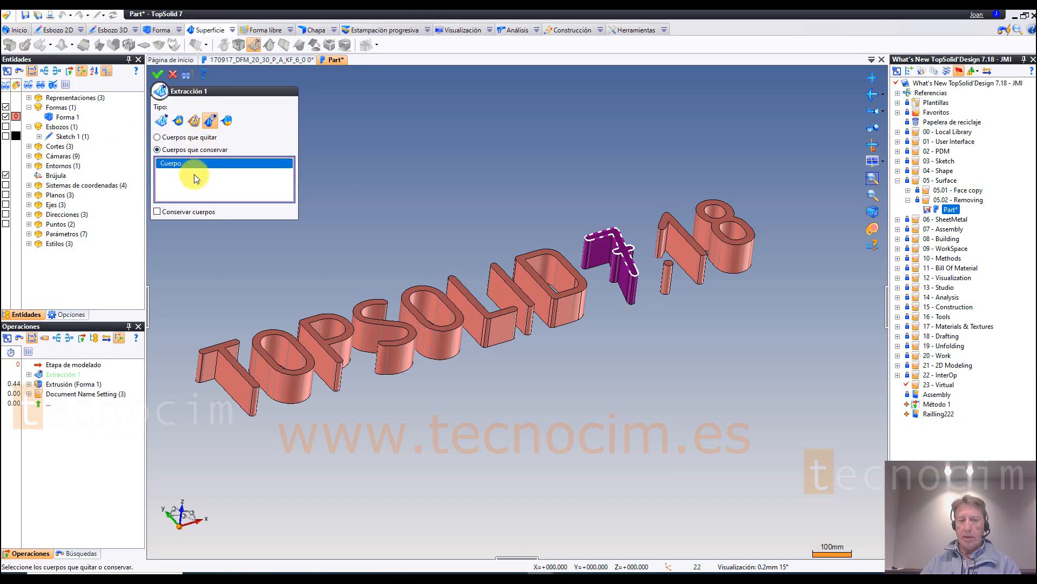
{"action": "left_click", "coordinate": [158, 75]}
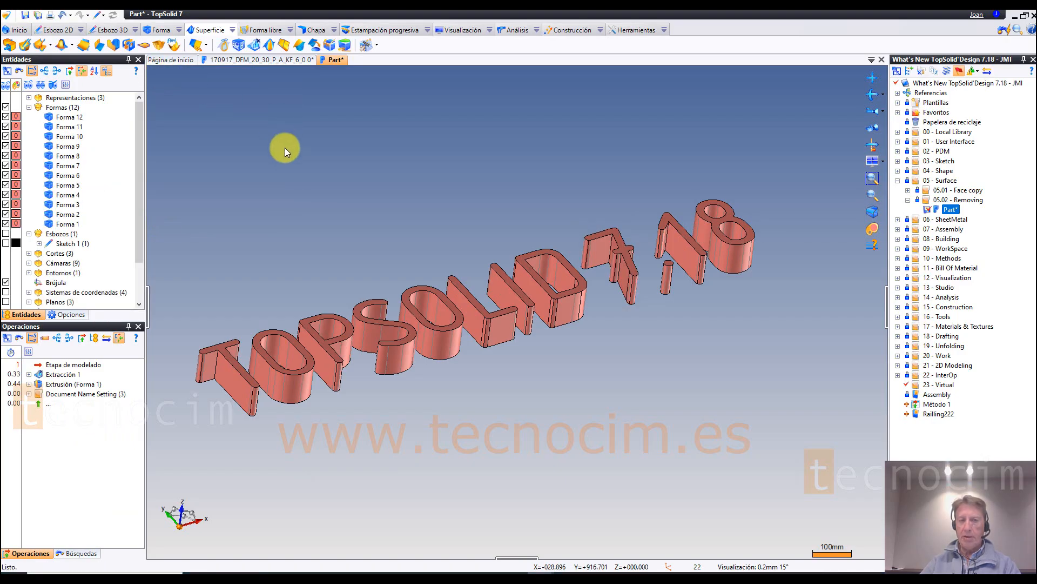
Step: Examine which character of the text each shape from Forma 1 to Forma 12 corresponds to, and clear the selection
{"action": "scroll", "coordinate": [284, 147], "scroll_direction": "down", "scroll_amount": 2}
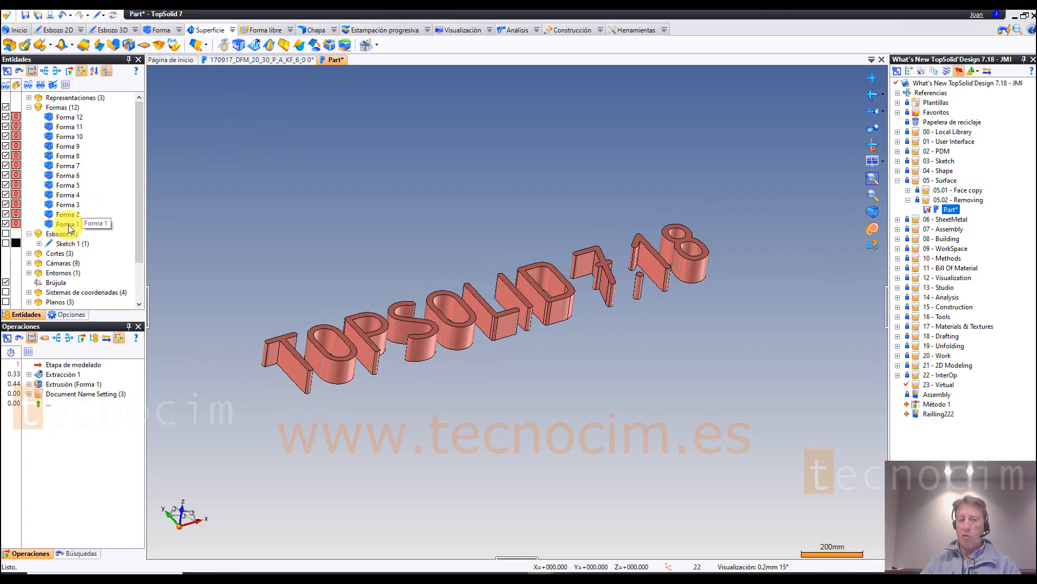
{"action": "left_click", "coordinate": [66, 224]}
{"action": "left_click", "coordinate": [69, 214]}
{"action": "left_click", "coordinate": [71, 205]}
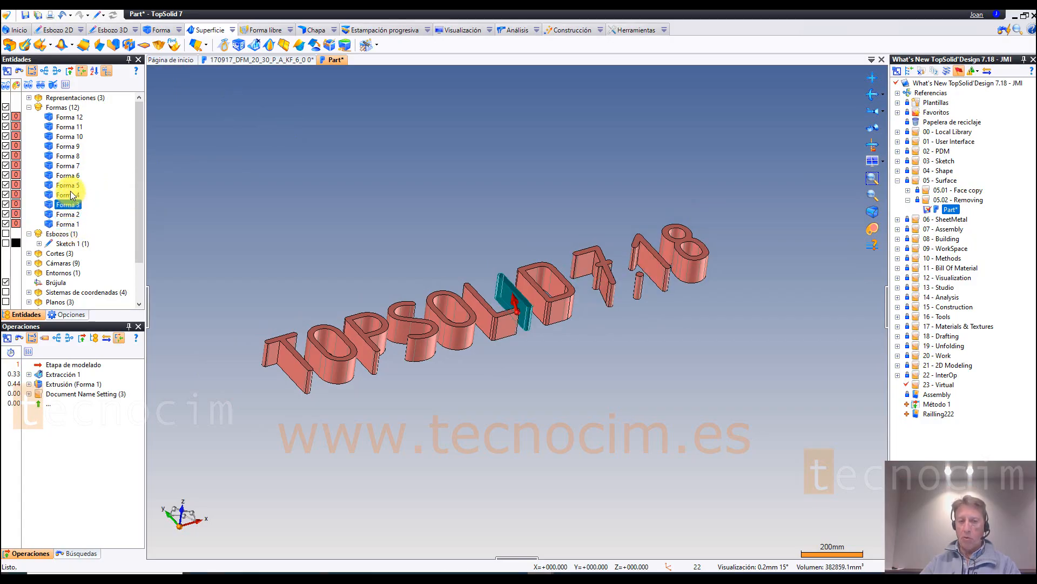
{"action": "left_click", "coordinate": [72, 195]}
{"action": "left_click", "coordinate": [69, 185]}
{"action": "left_click", "coordinate": [71, 175]}
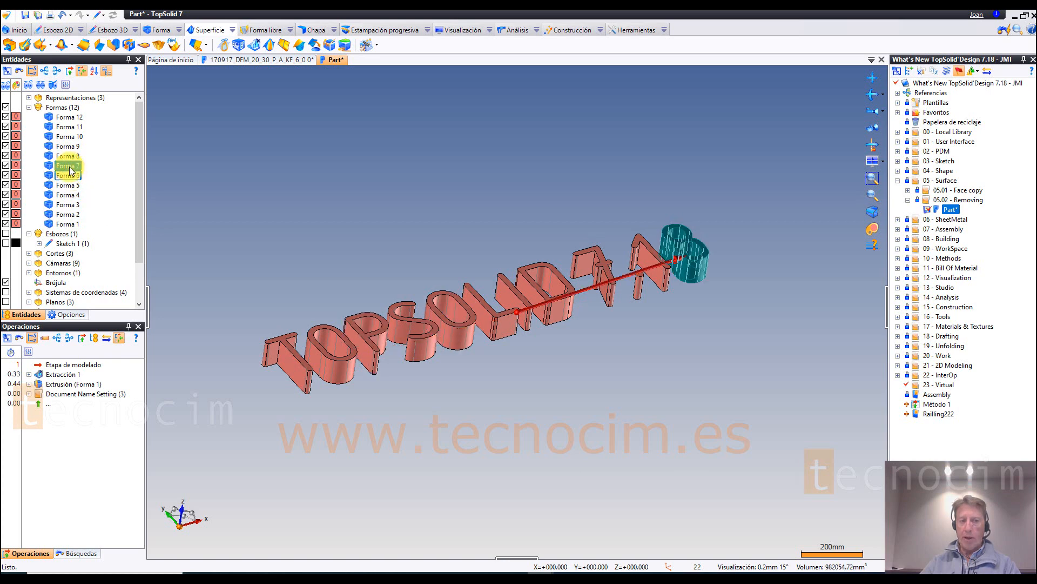
{"action": "left_click", "coordinate": [73, 166]}
{"action": "left_click", "coordinate": [74, 156]}
{"action": "left_click", "coordinate": [76, 147]}
{"action": "left_click", "coordinate": [74, 137]}
{"action": "left_click", "coordinate": [75, 127]}
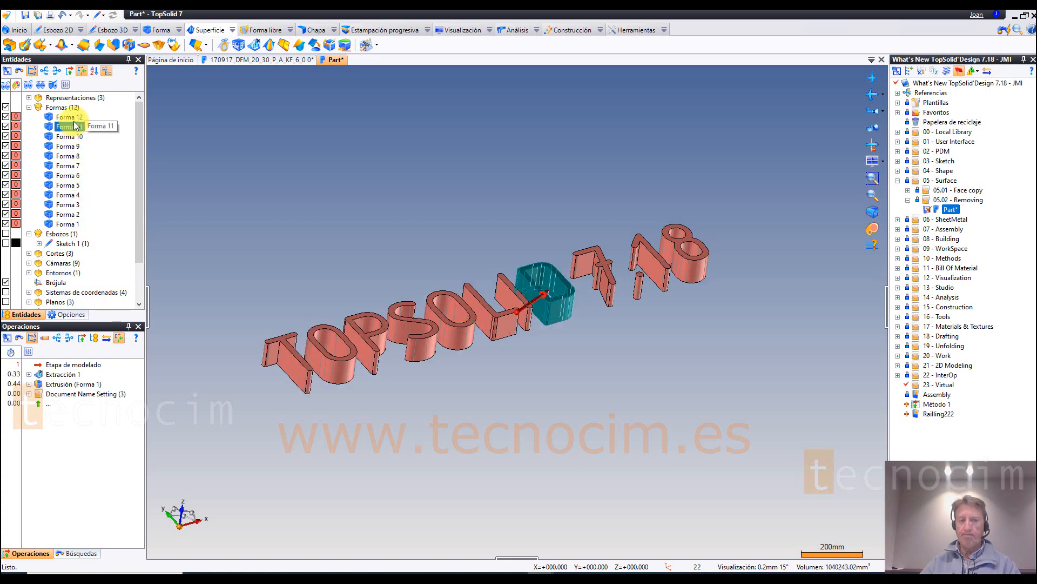
{"action": "left_click", "coordinate": [72, 118]}
{"action": "left_click", "coordinate": [164, 190]}
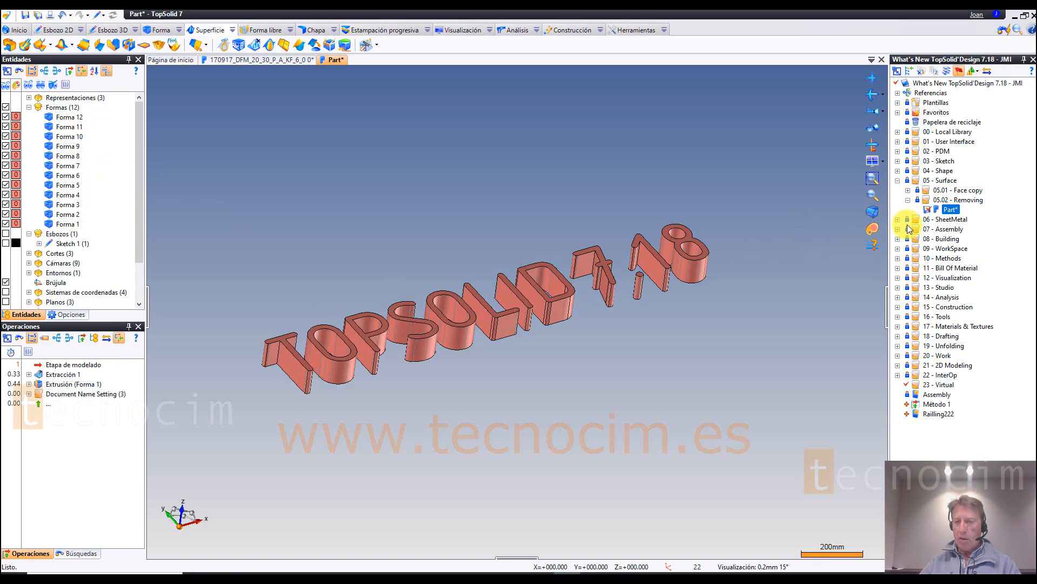
Step: Open the Part from the 06.01 - SheetMetal on Sketch folder under 06 - SheetMetal
{"action": "left_click", "coordinate": [898, 180]}
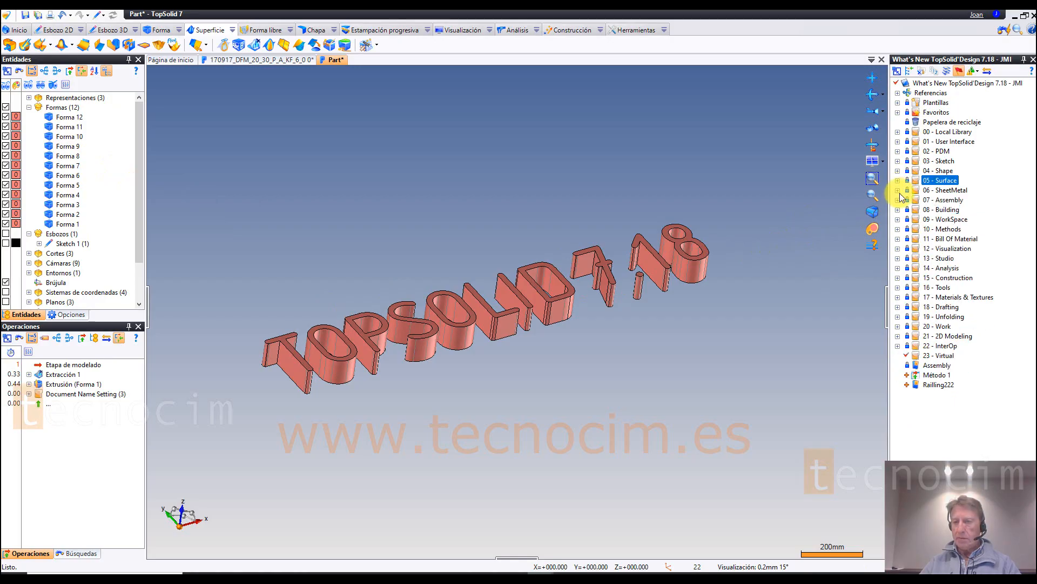
{"action": "left_click", "coordinate": [898, 191]}
{"action": "left_click", "coordinate": [908, 199]}
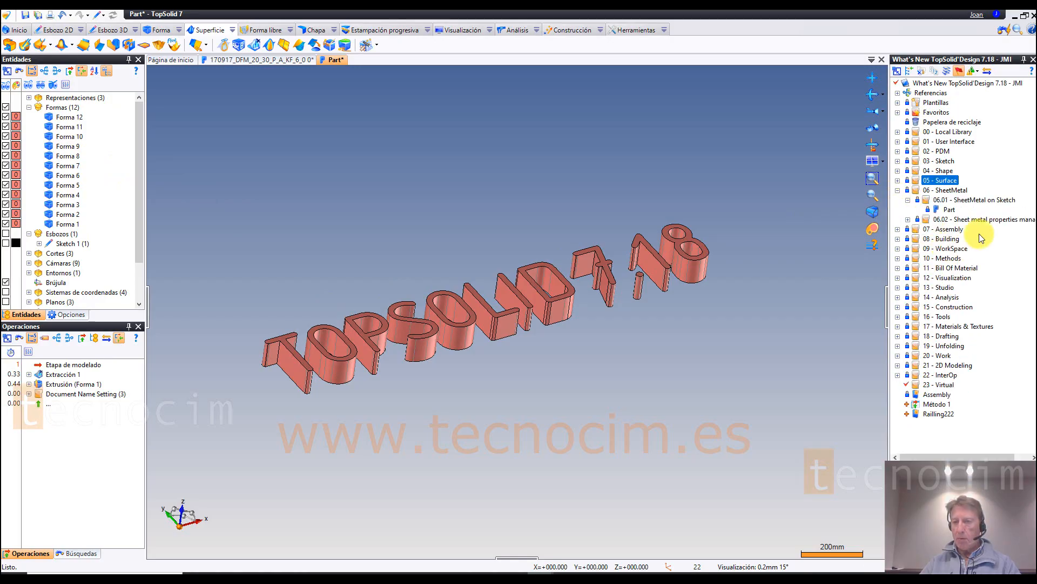
{"action": "double_click", "coordinate": [950, 210]}
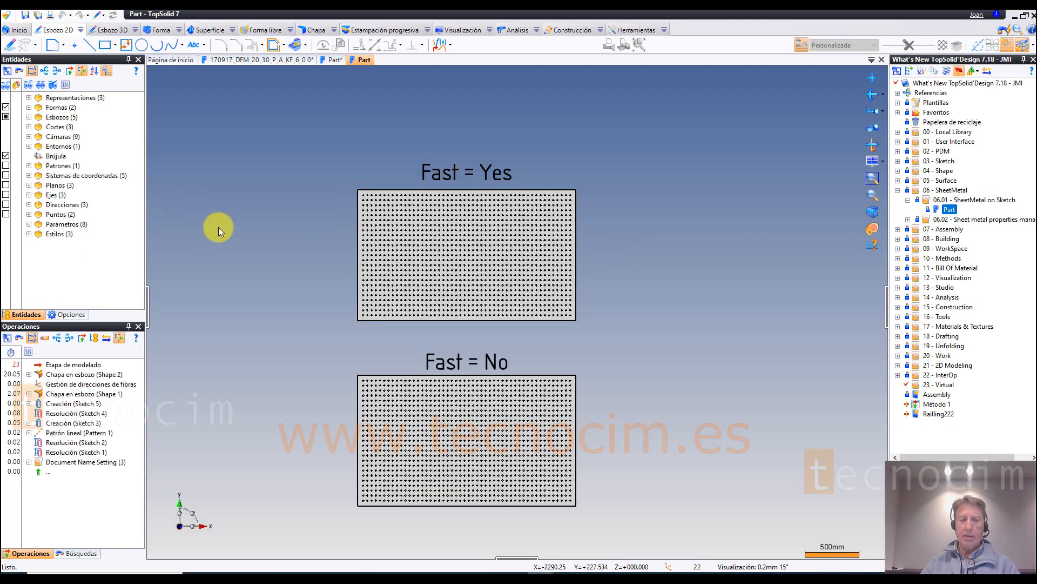
Step: List the two perforated sheet shapes, widen the entity and operation lists, and switch the operations' calculation times off and on again to examine them
{"action": "left_click", "coordinate": [29, 107]}
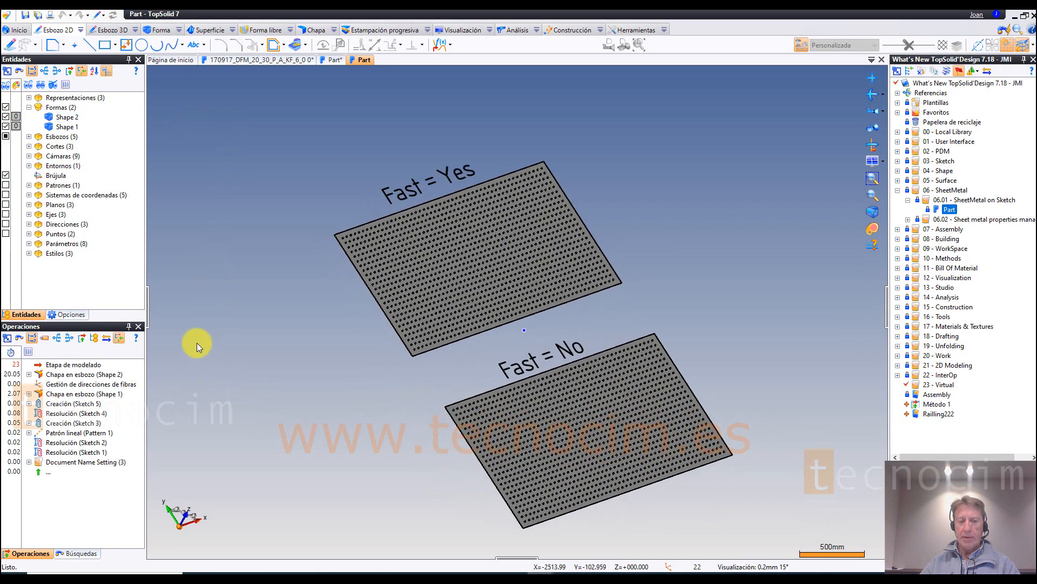
{"action": "left_click_drag", "start_coordinate": [148, 291], "coordinate": [271, 296]}
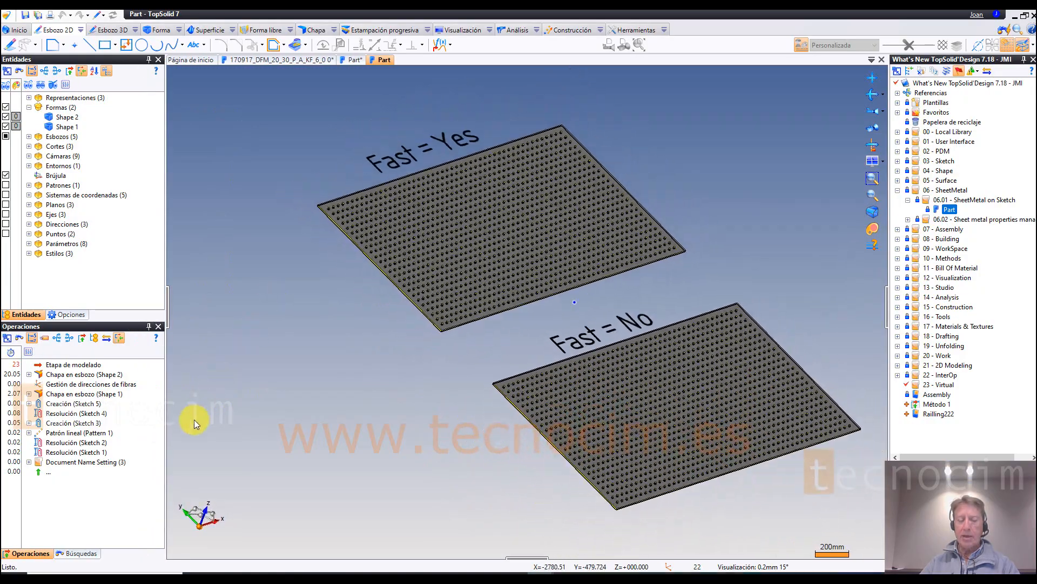
{"action": "left_click", "coordinate": [11, 352]}
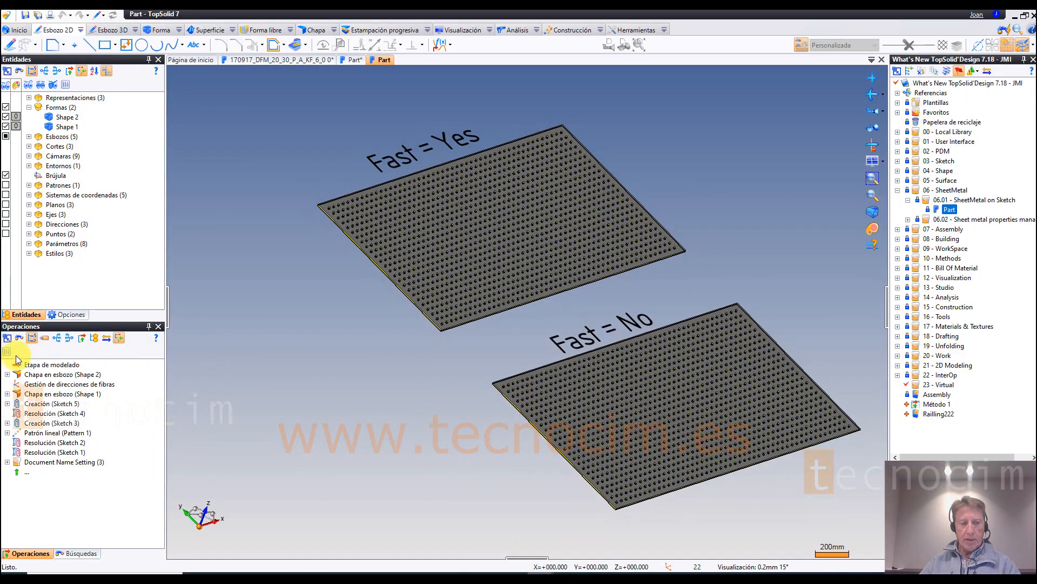
{"action": "left_click", "coordinate": [8, 354]}
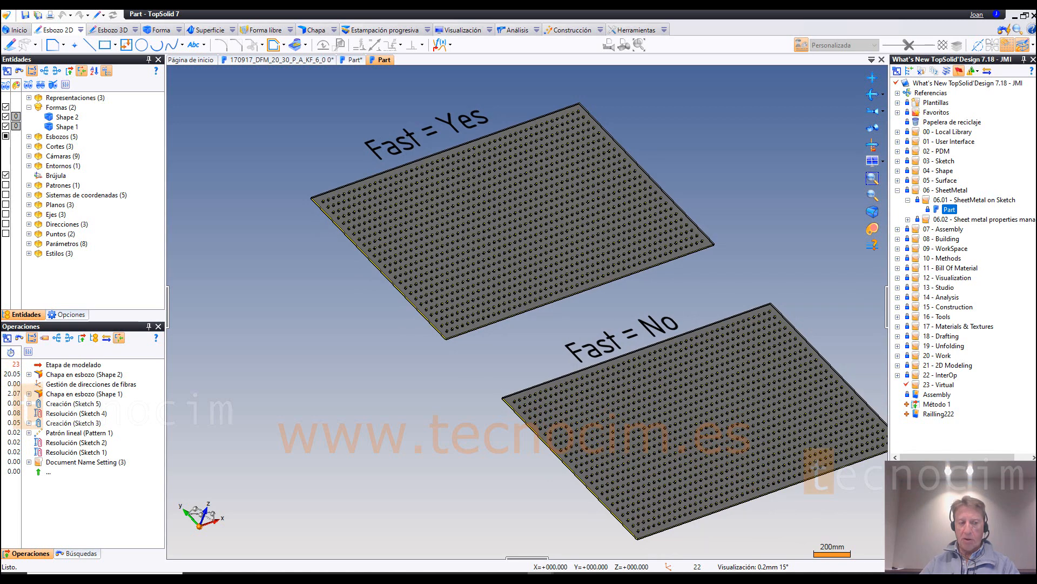
{"action": "scroll", "coordinate": [527, 312], "scroll_direction": "up", "scroll_amount": 3}
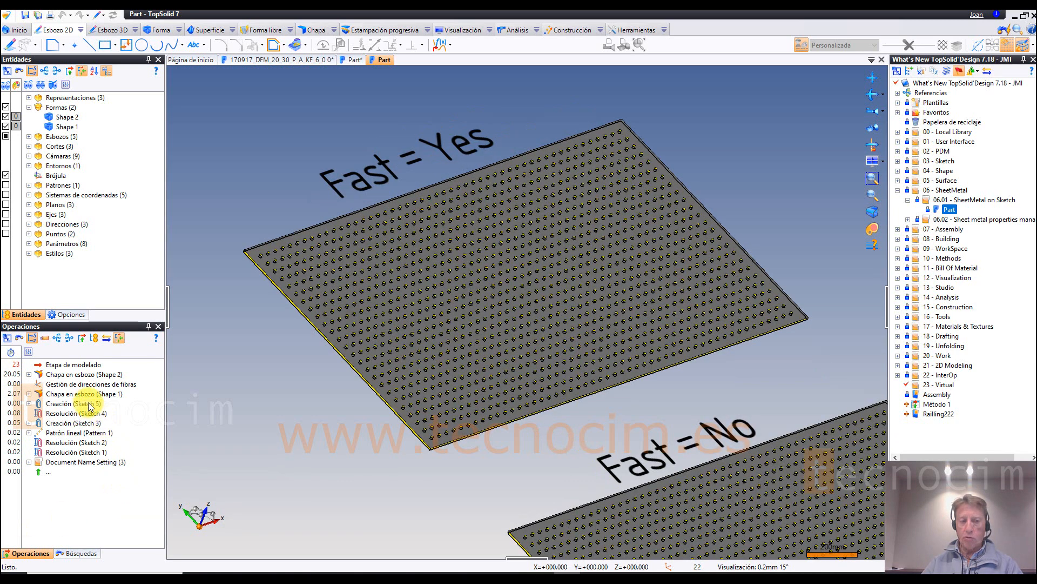
Step: Roll back to the Shape 1 Chapa en esbozo operation and edit it to examine the Forma plana rápida advanced option, keeping its settings
{"action": "left_click_drag", "start_coordinate": [81, 366], "coordinate": [84, 391]}
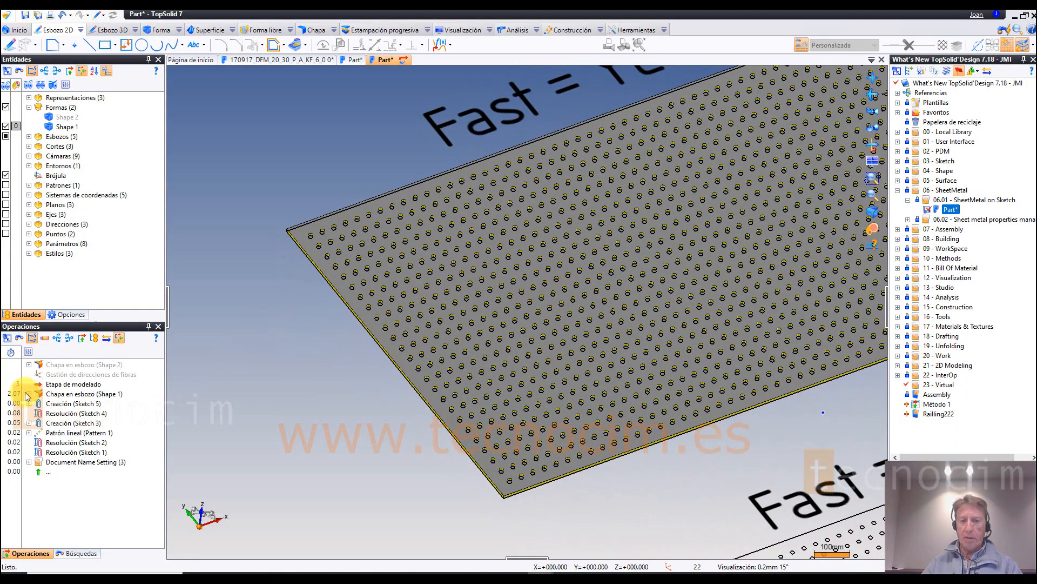
{"action": "left_click", "coordinate": [53, 394]}
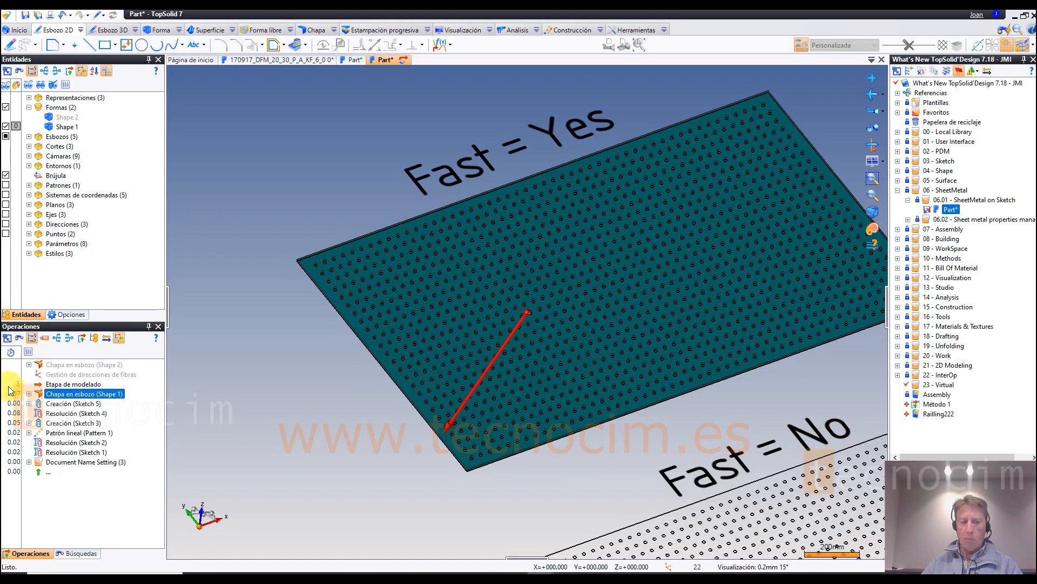
{"action": "right_click", "coordinate": [110, 398]}
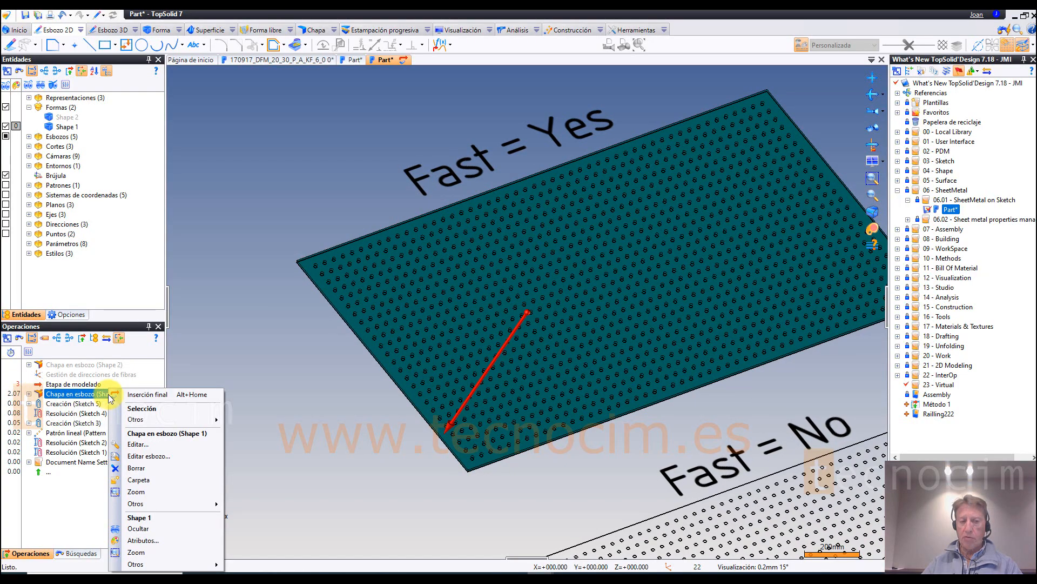
{"action": "left_click", "coordinate": [135, 444]}
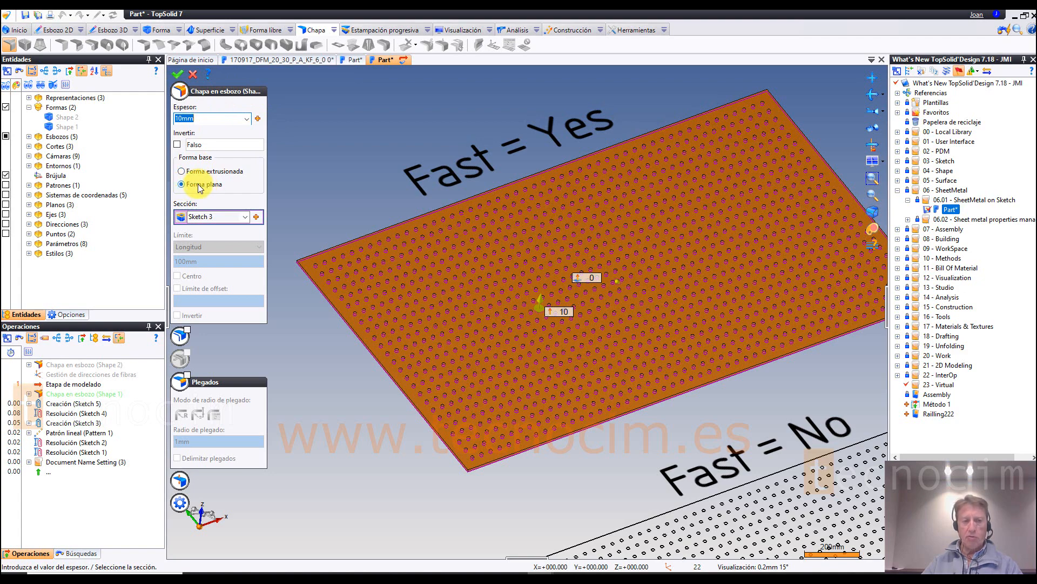
{"action": "left_click", "coordinate": [191, 509]}
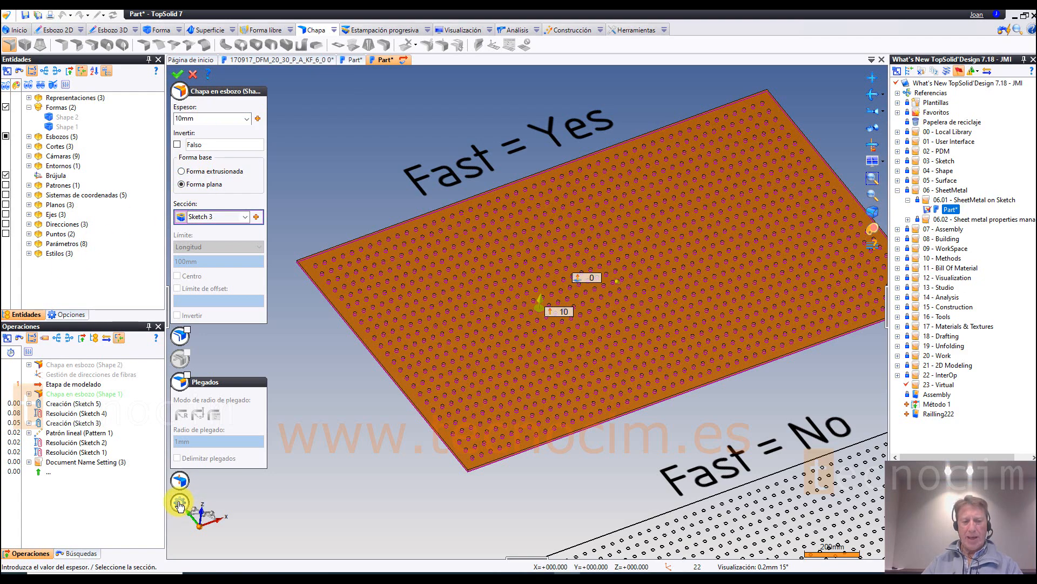
{"action": "left_click", "coordinate": [181, 505]}
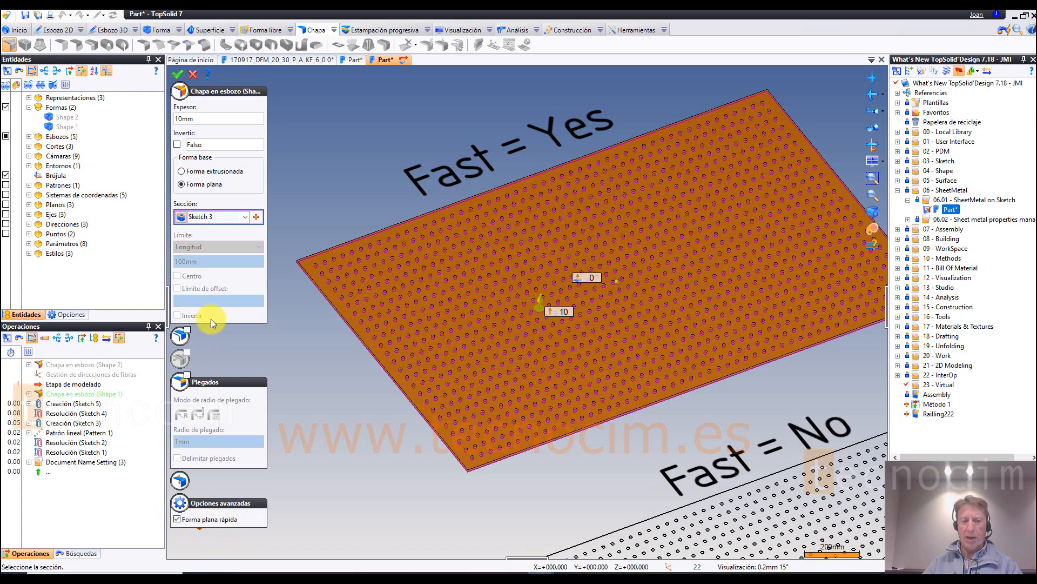
{"action": "left_click", "coordinate": [178, 75]}
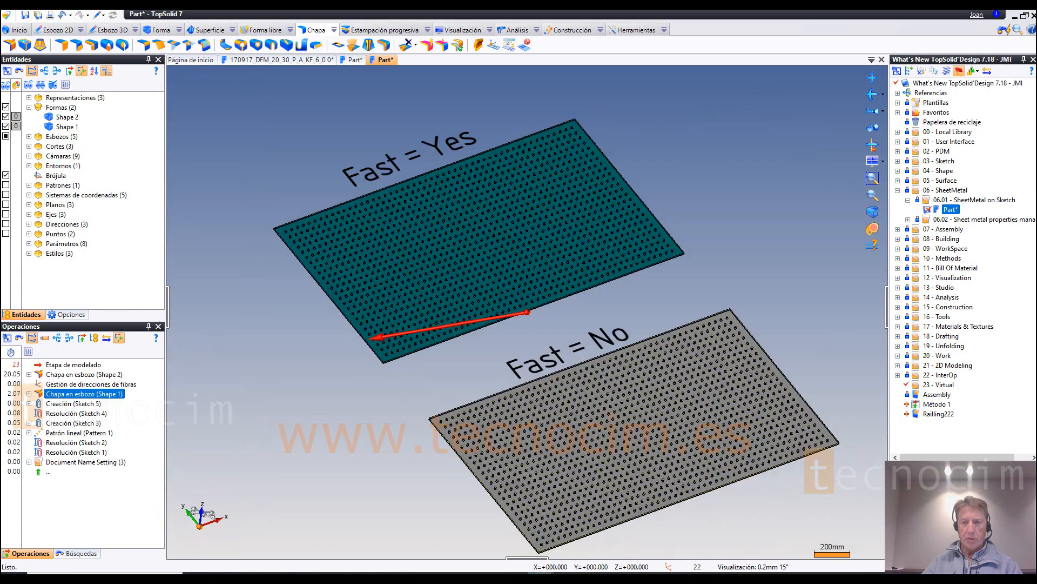
Step: Open Part import from 7.17 from the 06.02 folder in the analysis stage and select its Gestión de propiedades de chapa operation
{"action": "left_click", "coordinate": [909, 219]}
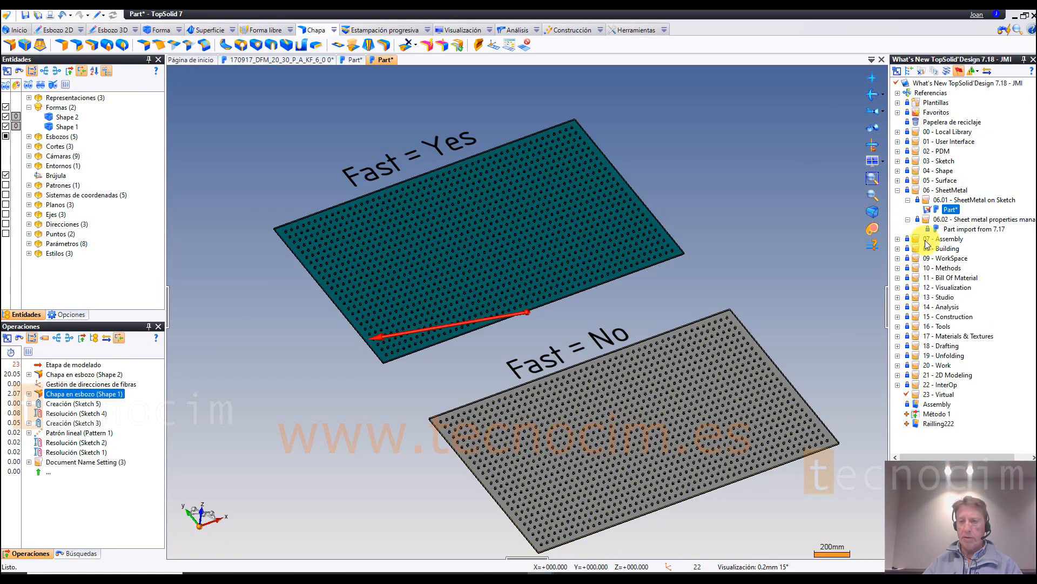
{"action": "double_click", "coordinate": [962, 230]}
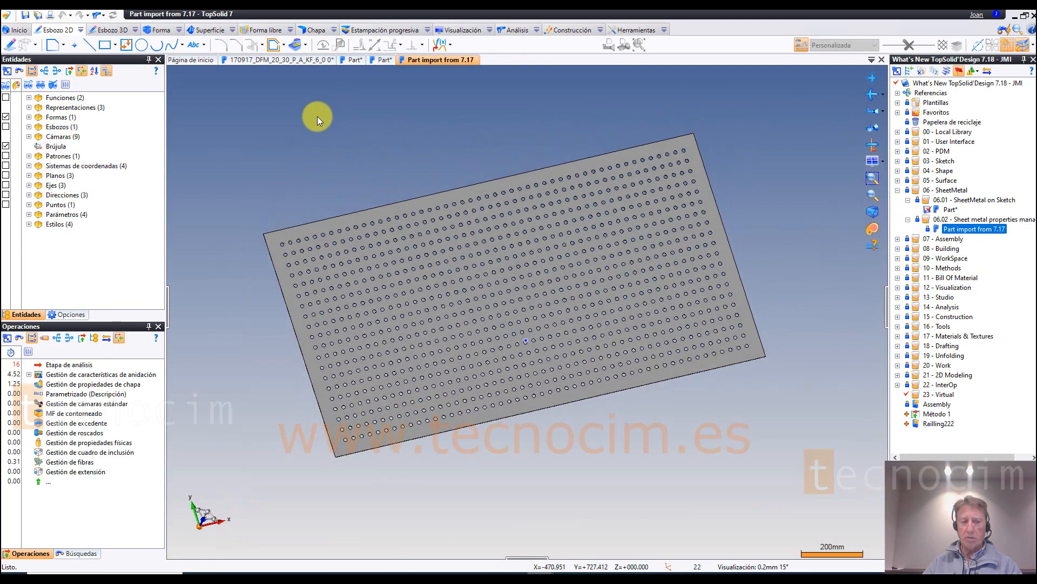
{"action": "left_click", "coordinate": [100, 15]}
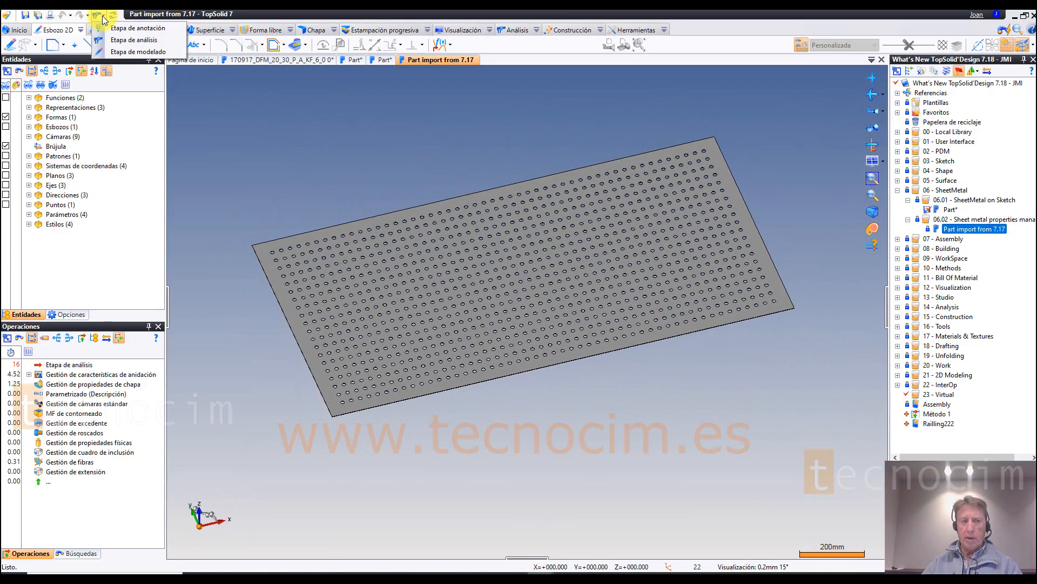
{"action": "left_click", "coordinate": [134, 40]}
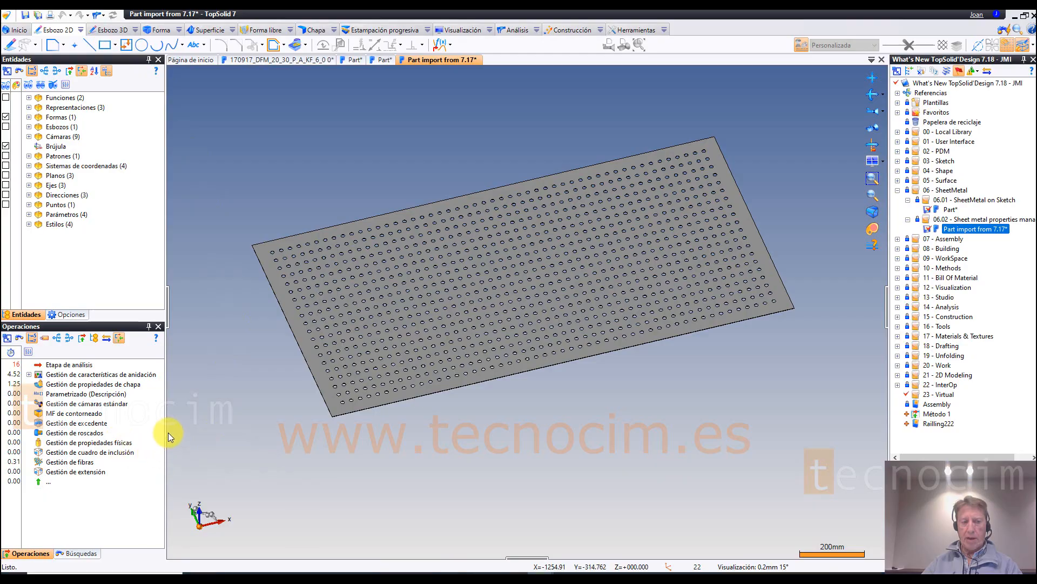
{"action": "left_click", "coordinate": [99, 384]}
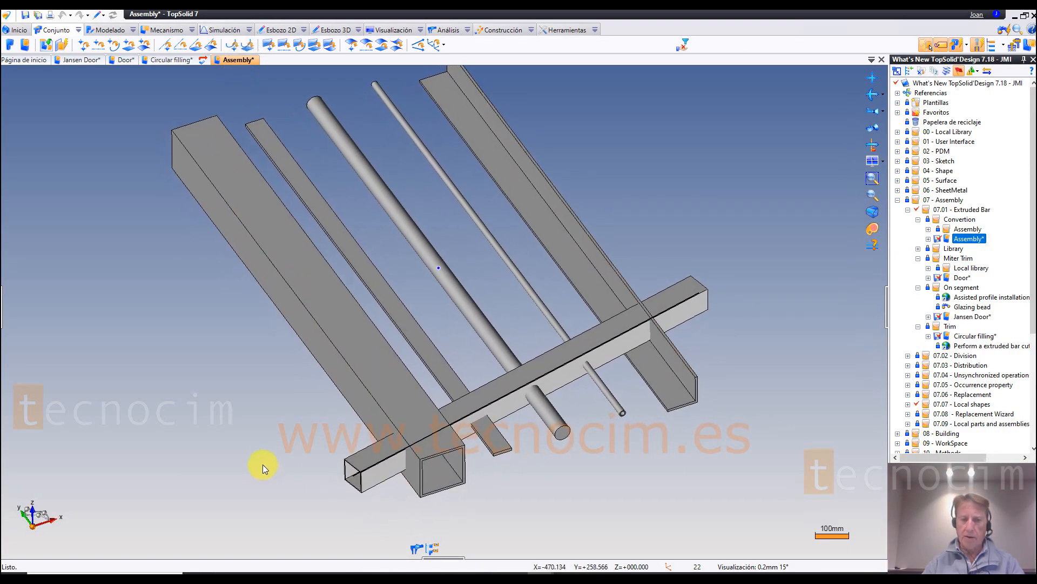
Step: Try a Recorte principal of the 150 × 8 hollow square bar against the 80 × 3 square bar, comparing Usa plano más cercano on and off
{"action": "right_click", "coordinate": [370, 357]}
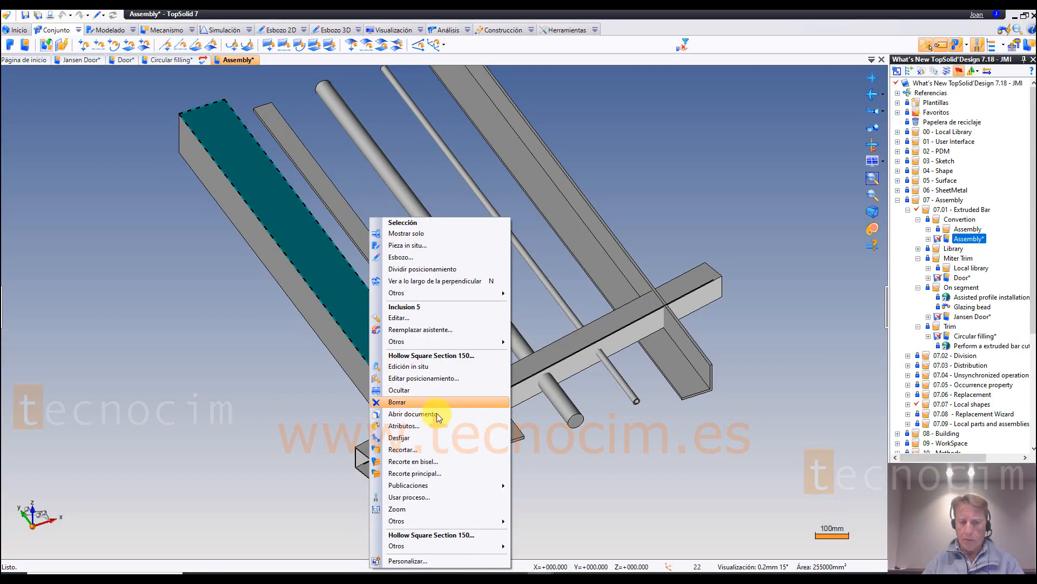
{"action": "left_click", "coordinate": [415, 474]}
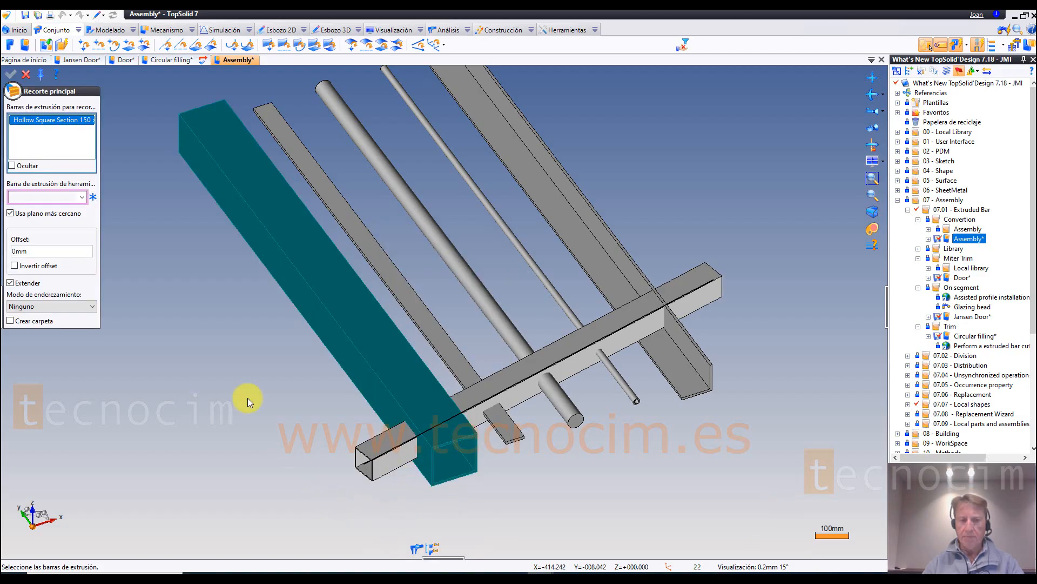
{"action": "left_click", "coordinate": [386, 443]}
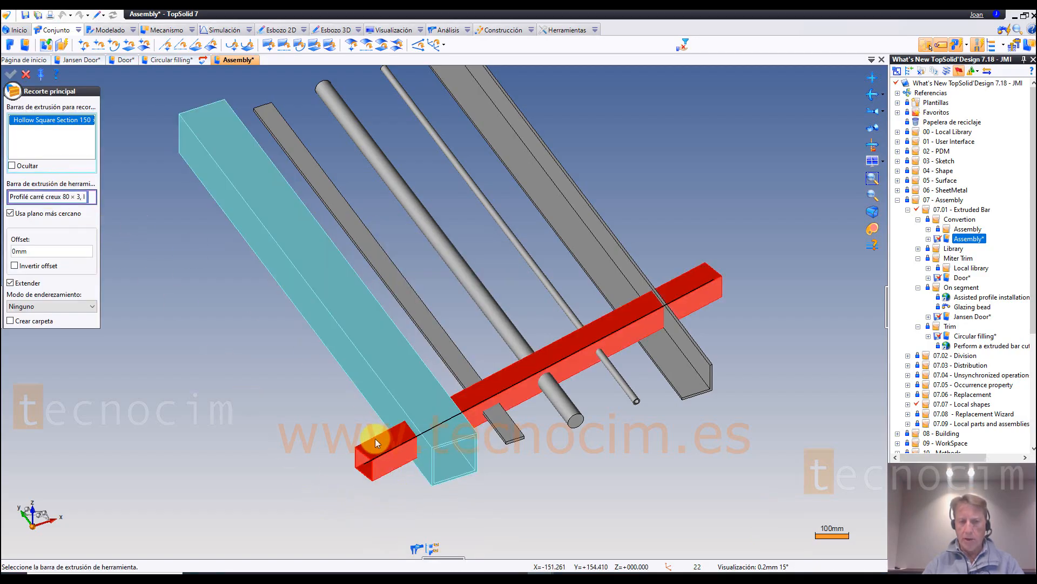
{"action": "middle_click_drag", "start_coordinate": [230, 380], "coordinate": [226, 373]}
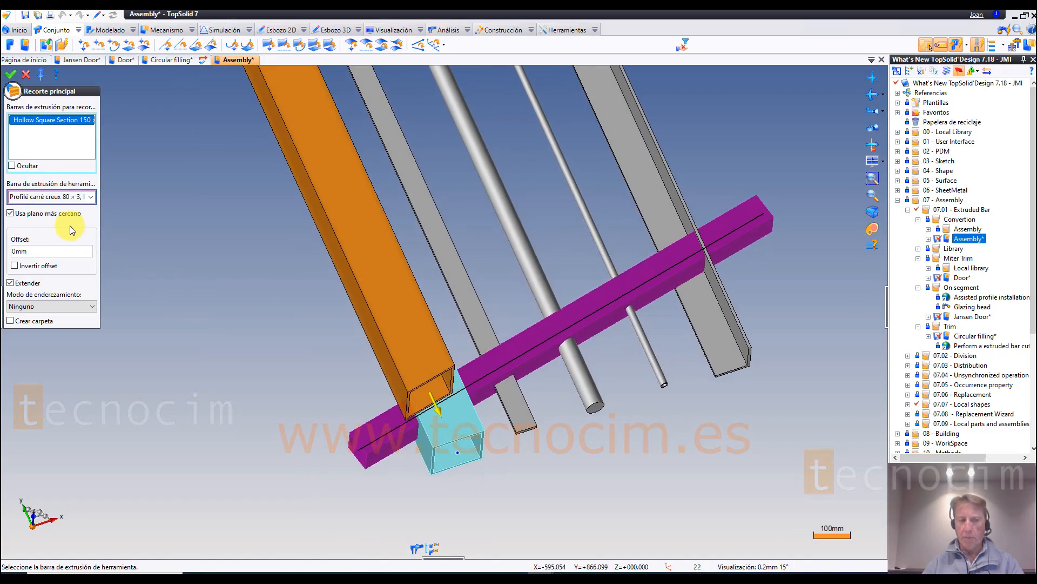
{"action": "left_click", "coordinate": [12, 214]}
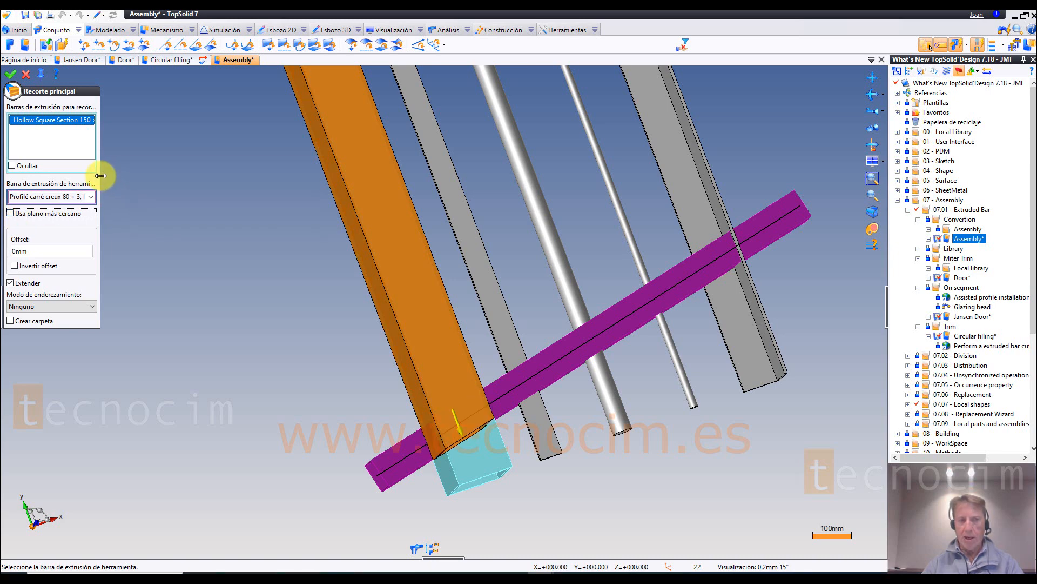
{"action": "left_click_drag", "start_coordinate": [101, 176], "coordinate": [122, 176]}
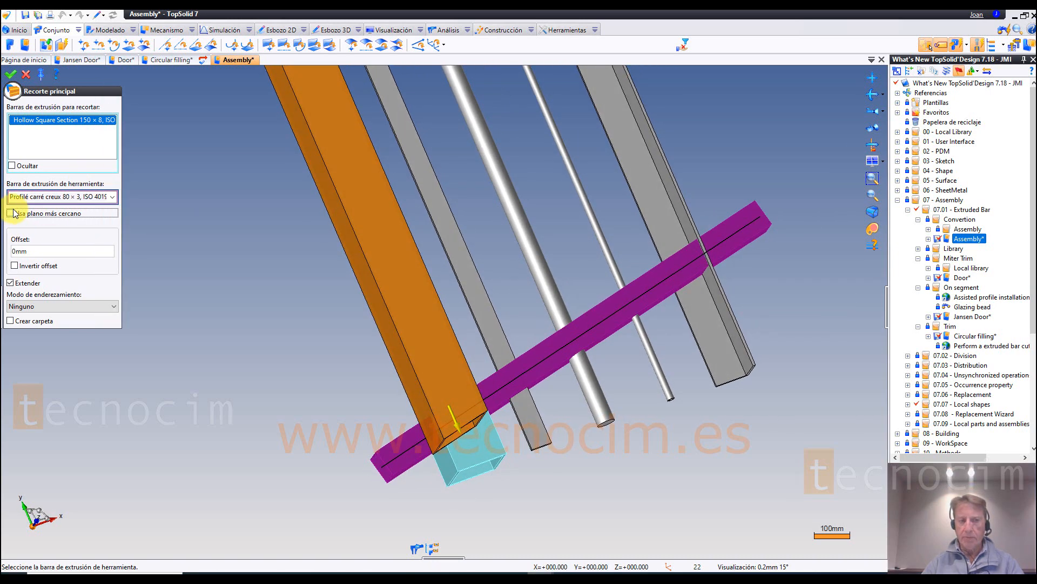
{"action": "left_click", "coordinate": [13, 211]}
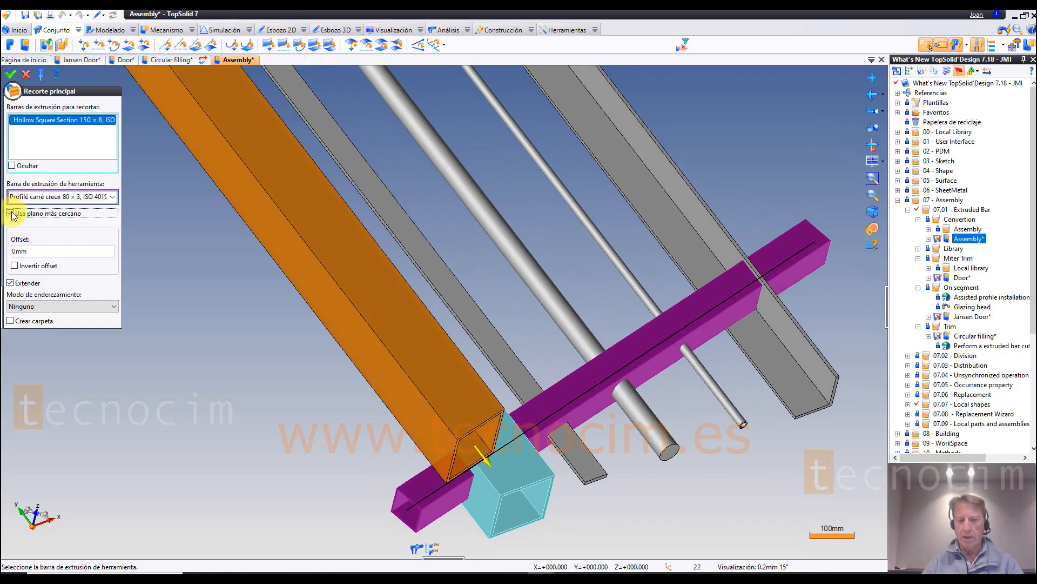
{"action": "left_click", "coordinate": [12, 212]}
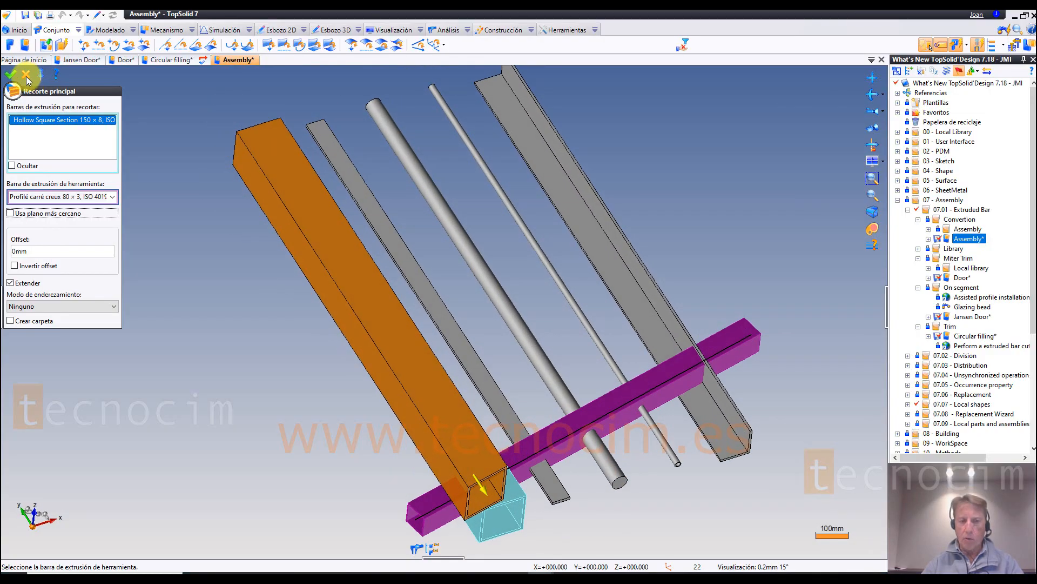
{"action": "left_click", "coordinate": [26, 76]}
Step: Try a Recorte en bisel between the 150 × 8 hollow square bar and the crossing 80 × 3 square bar, and cancel it
{"action": "right_click", "coordinate": [425, 381]}
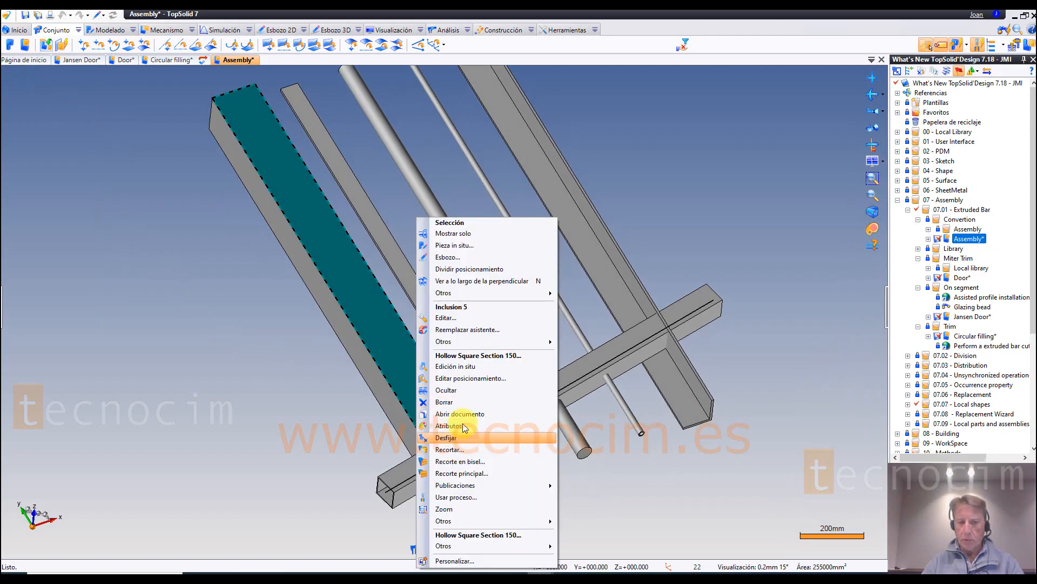
{"action": "left_click", "coordinate": [472, 462]}
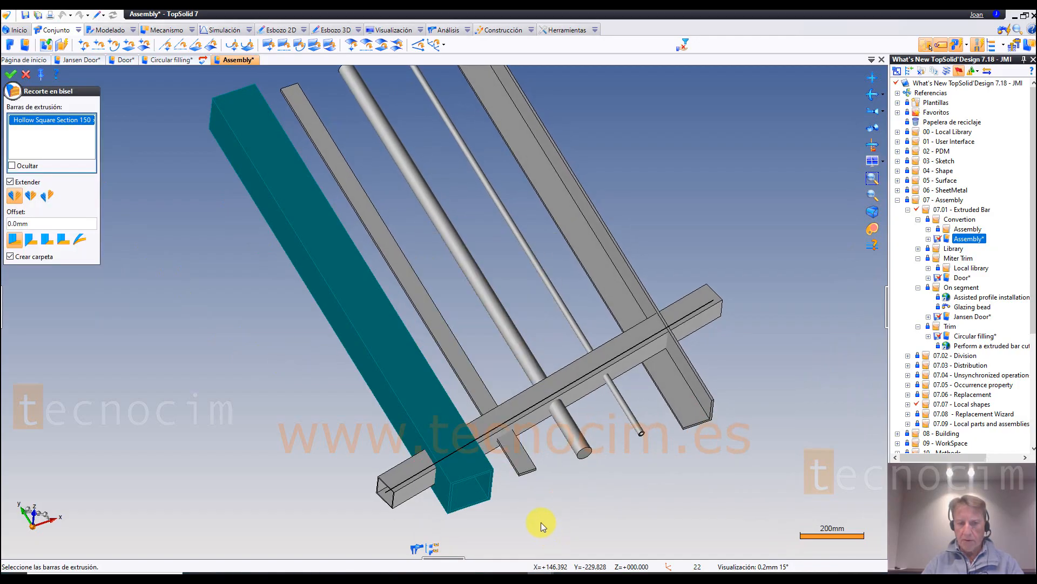
{"action": "left_click", "coordinate": [488, 438]}
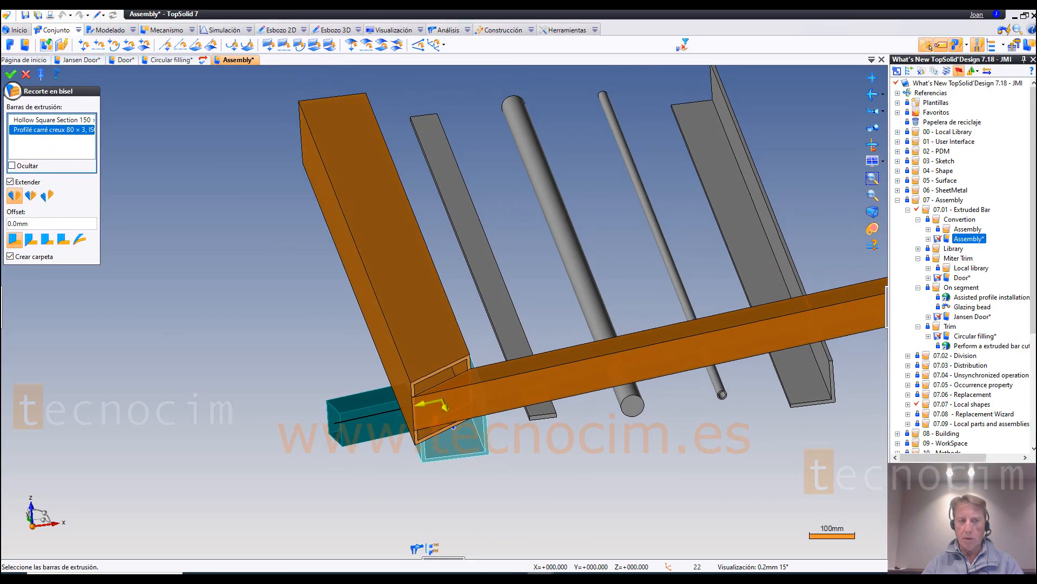
{"action": "left_click", "coordinate": [26, 75]}
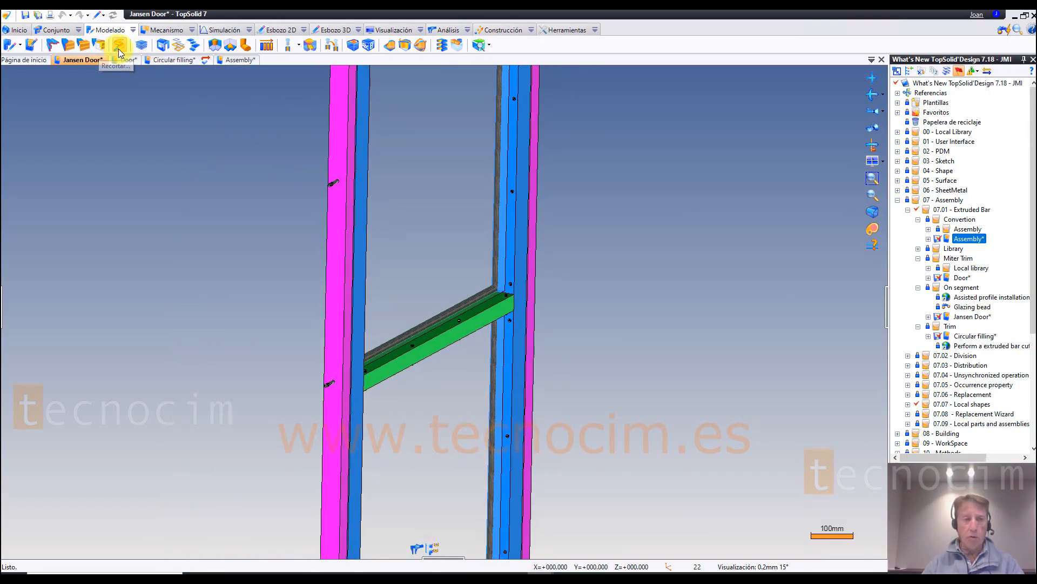
Step: Start a 901227 / 901527 - Glazing Bead extruded bar using a segment with automatic section, along the green crossbar's upper front edge
{"action": "left_click", "coordinate": [133, 30]}
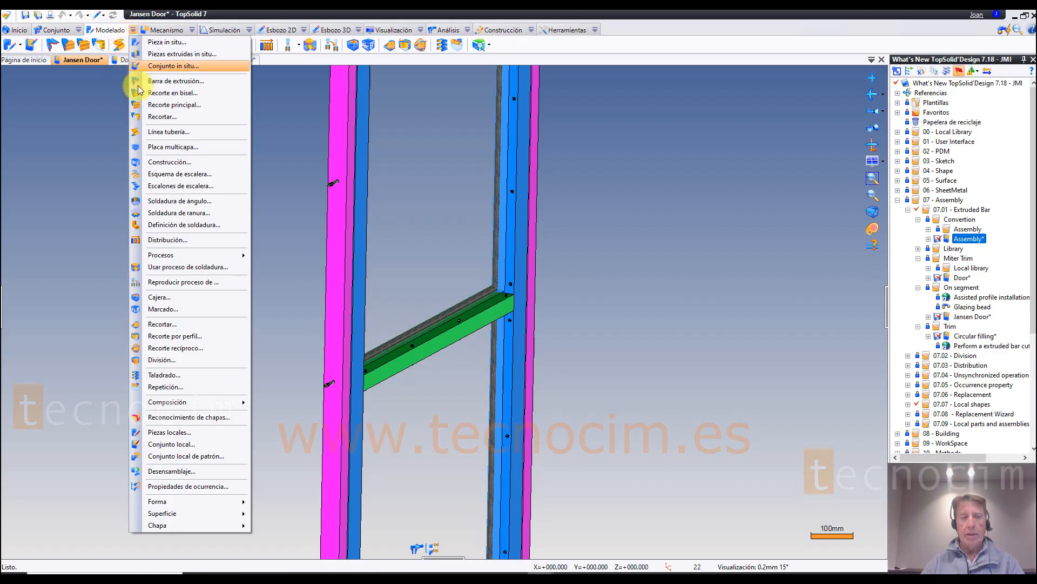
{"action": "left_click", "coordinate": [172, 81]}
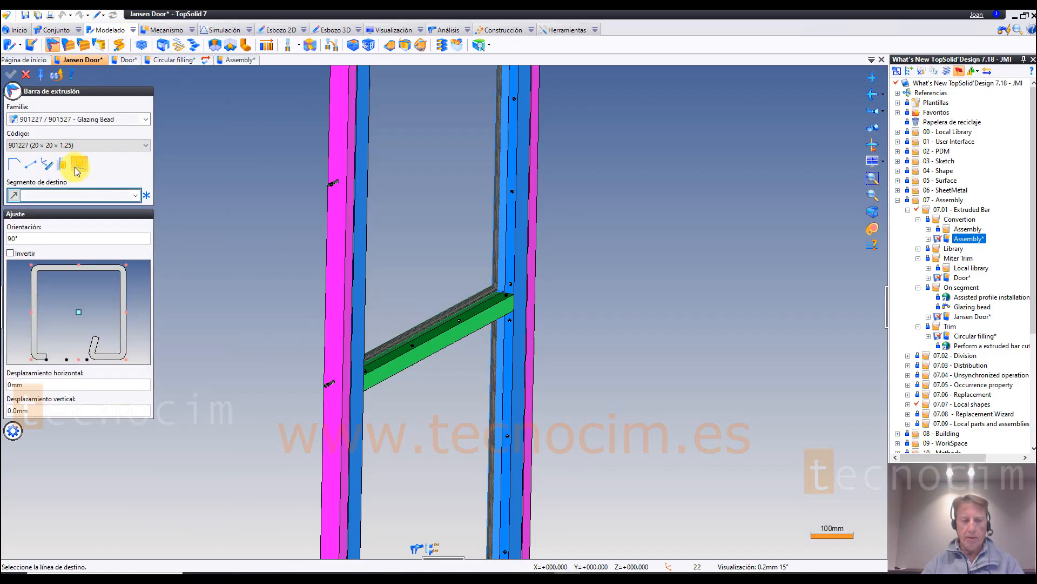
{"action": "left_click", "coordinate": [98, 121]}
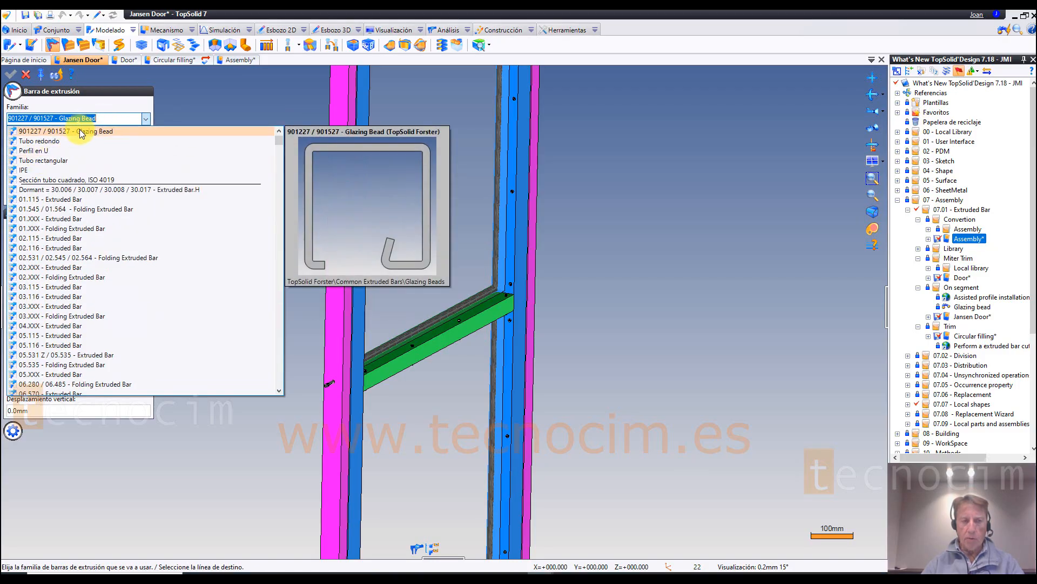
{"action": "left_click", "coordinate": [81, 133]}
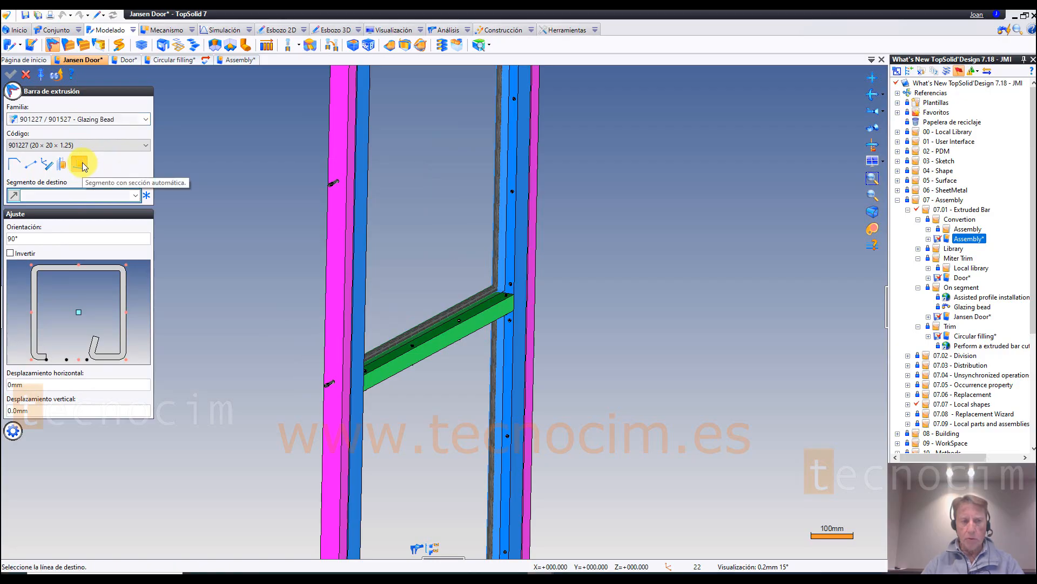
{"action": "left_click", "coordinate": [80, 164]}
{"action": "scroll", "coordinate": [426, 391], "scroll_direction": "up", "scroll_amount": 3}
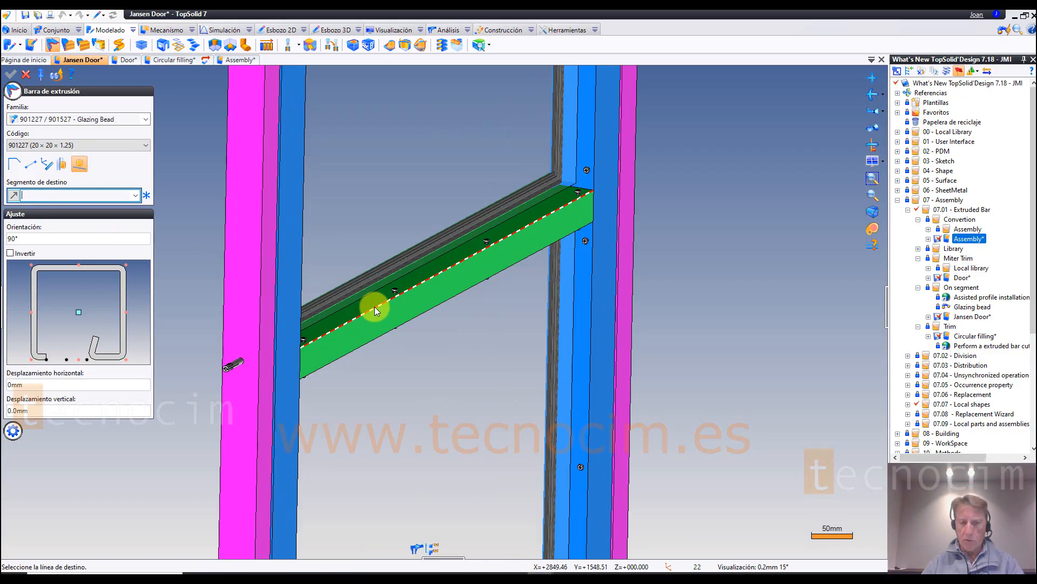
{"action": "left_click", "coordinate": [375, 307]}
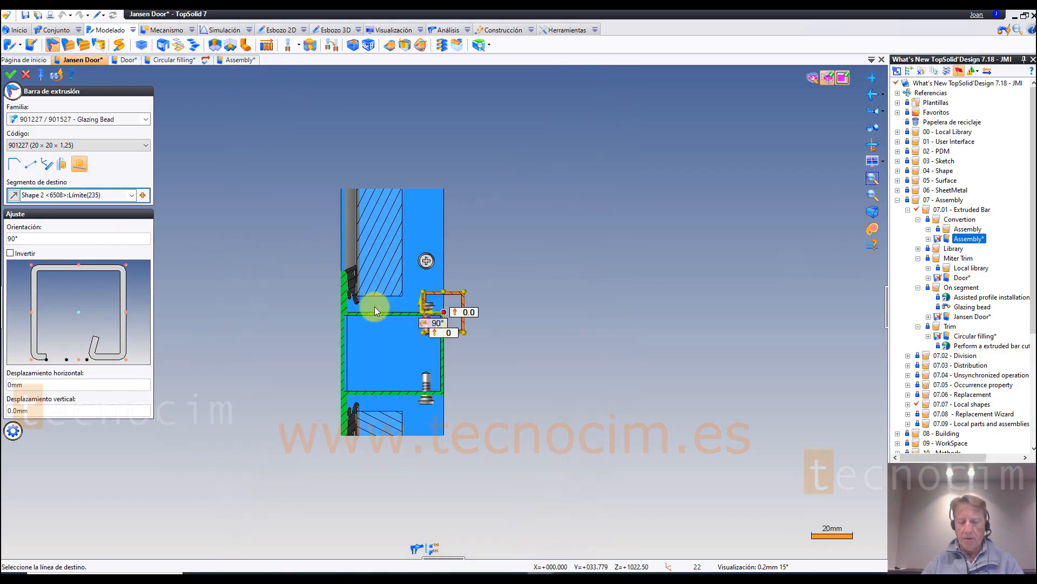
Step: Anchor the glazing bead section by its lower outer corner at the upper corner of the green crossbar
{"action": "scroll", "coordinate": [482, 337], "scroll_direction": "up", "scroll_amount": 1}
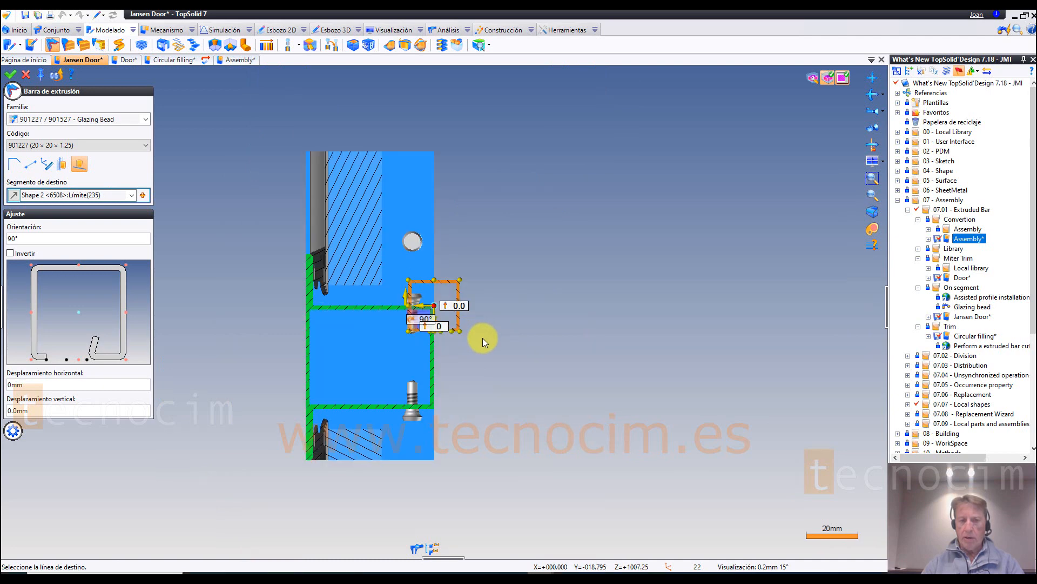
{"action": "scroll", "coordinate": [482, 338], "scroll_direction": "up", "scroll_amount": 2}
{"action": "scroll", "coordinate": [482, 339], "scroll_direction": "up", "scroll_amount": 1}
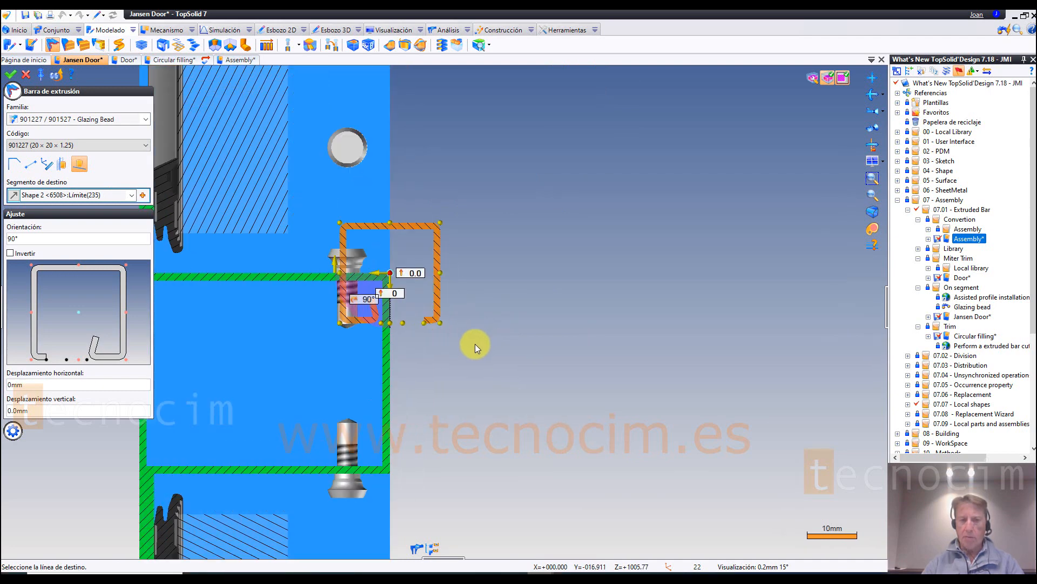
{"action": "middle_click_drag", "start_coordinate": [466, 368], "coordinate": [565, 404]}
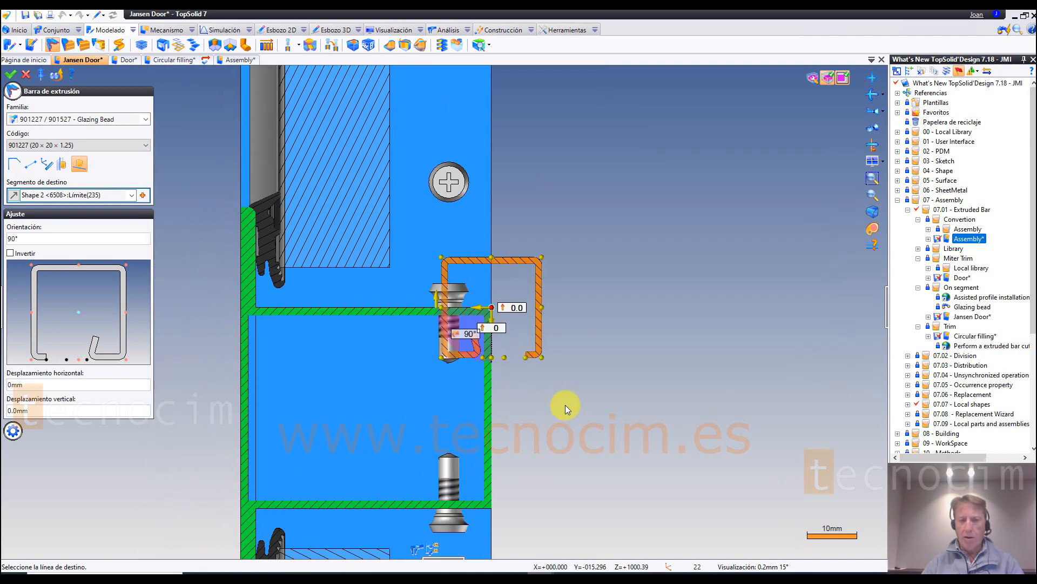
{"action": "left_click", "coordinate": [543, 357]}
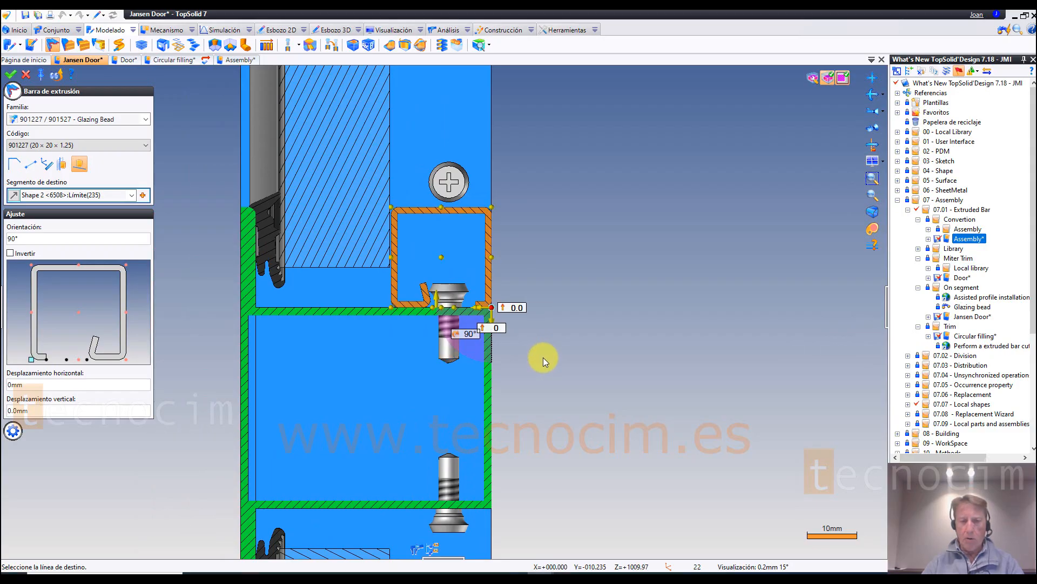
{"action": "scroll", "coordinate": [488, 198], "scroll_direction": "up", "scroll_amount": 2}
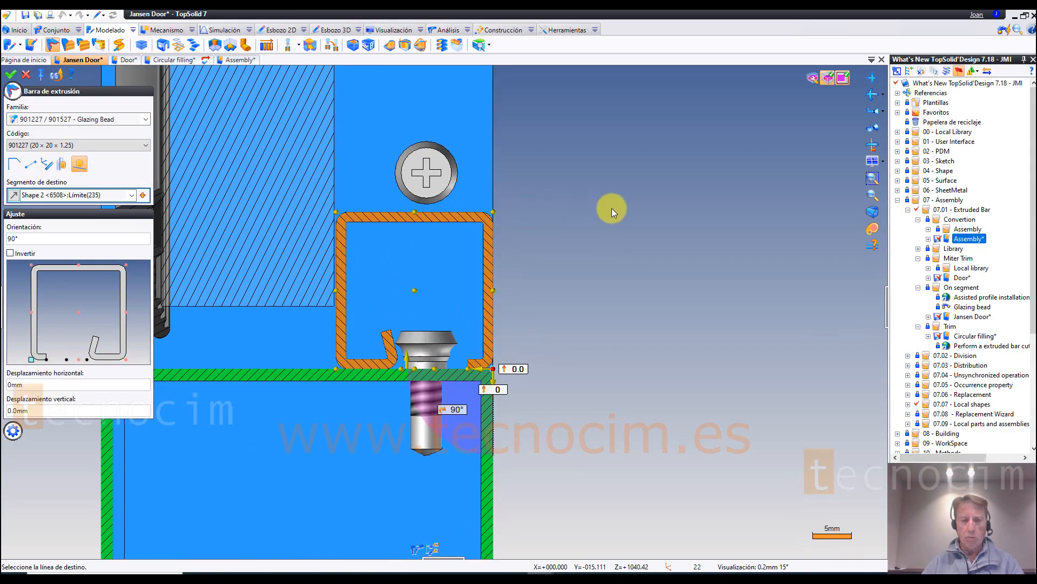
Step: Examine the glazing bead's fit on the green crossbar, switching between the flat section view and the 3D view
{"action": "scroll", "coordinate": [262, 242], "scroll_direction": "up", "scroll_amount": 2}
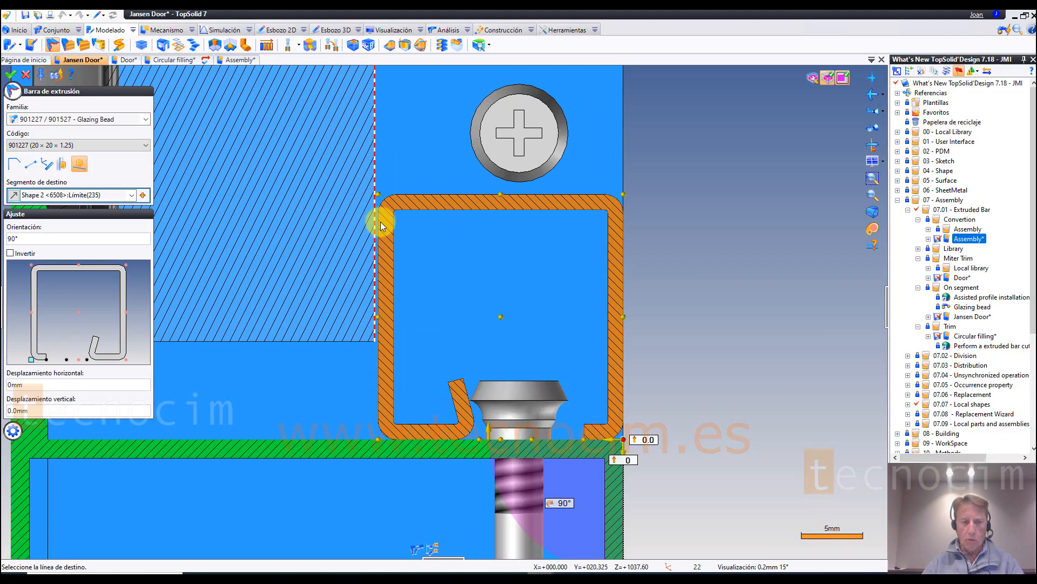
{"action": "scroll", "coordinate": [359, 204], "scroll_direction": "down", "scroll_amount": 4}
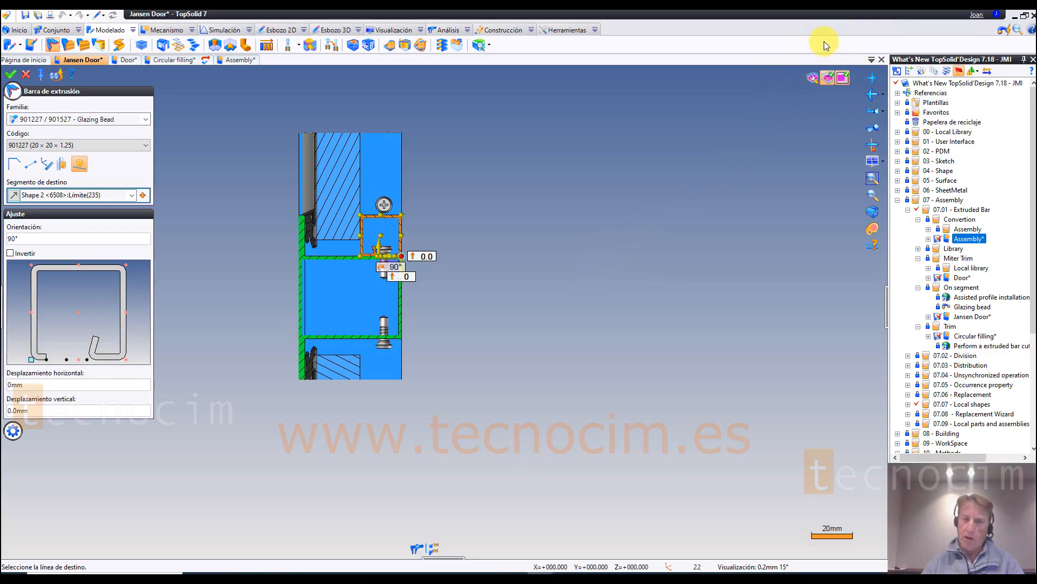
{"action": "left_click", "coordinate": [844, 79]}
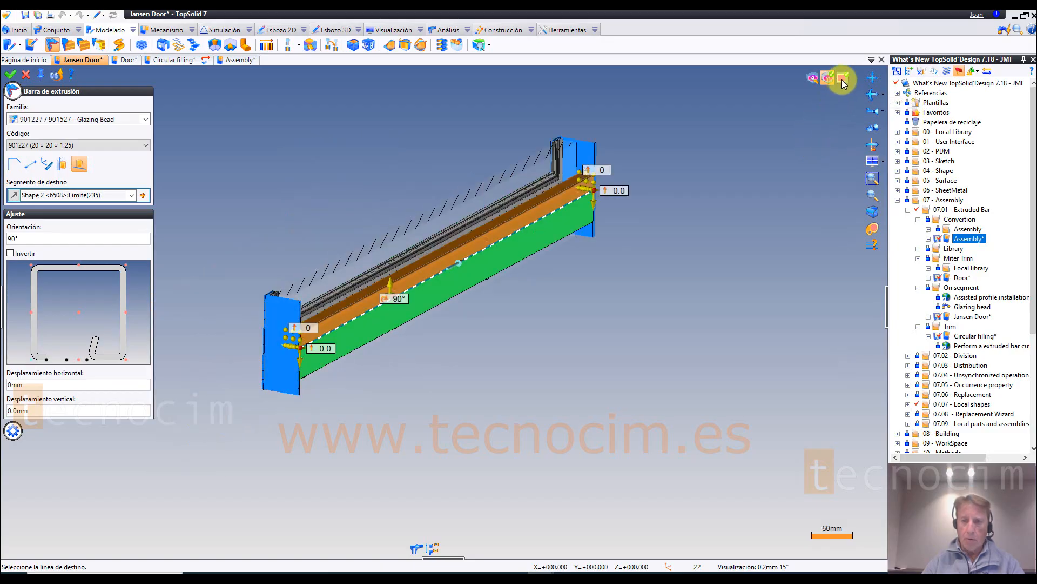
{"action": "left_click", "coordinate": [844, 80]}
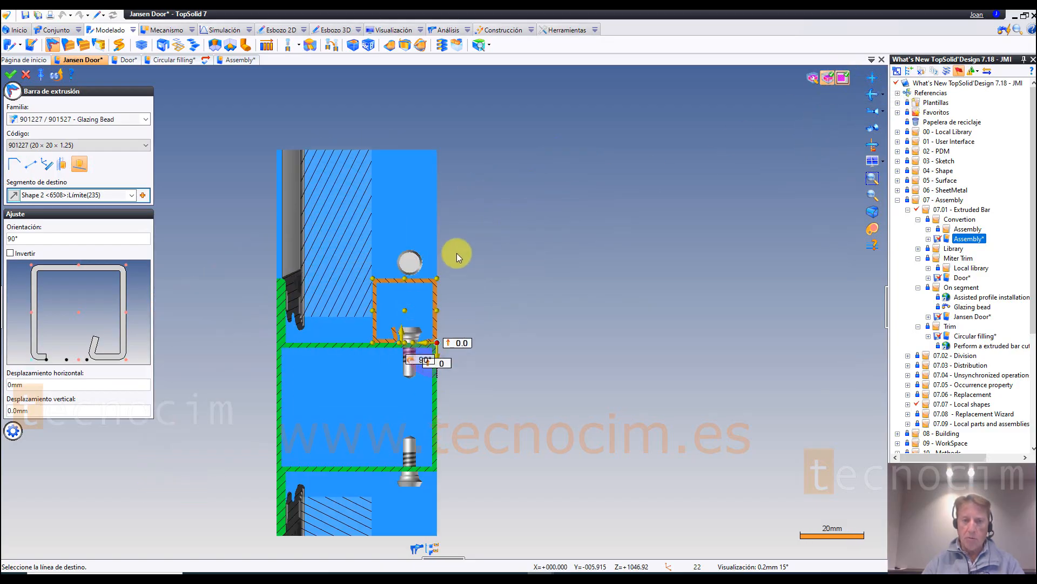
{"action": "left_click", "coordinate": [842, 80]}
{"action": "scroll", "coordinate": [479, 278], "scroll_direction": "up", "scroll_amount": 3}
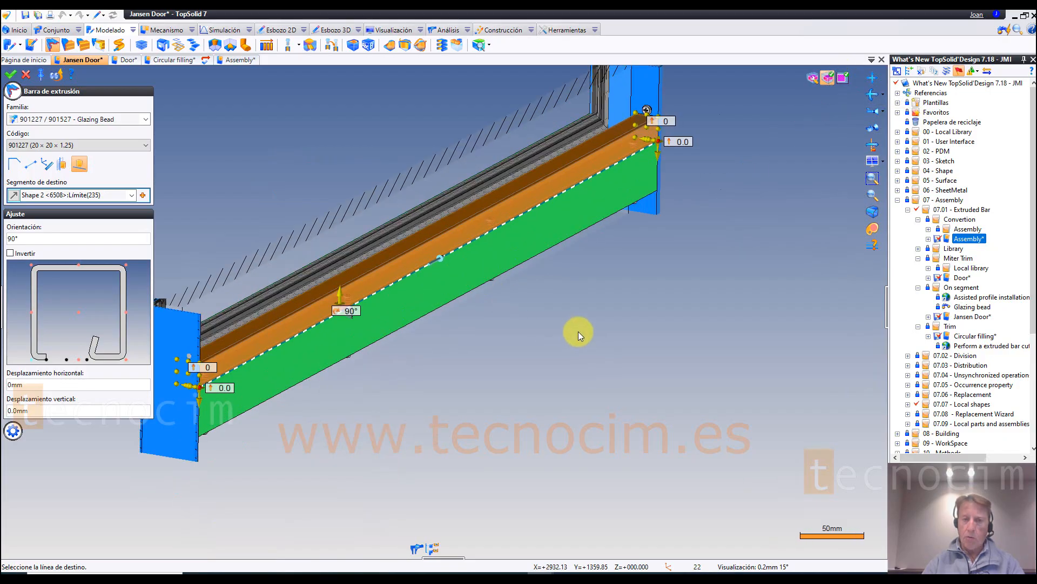
{"action": "scroll", "coordinate": [485, 338], "scroll_direction": "down", "scroll_amount": 2}
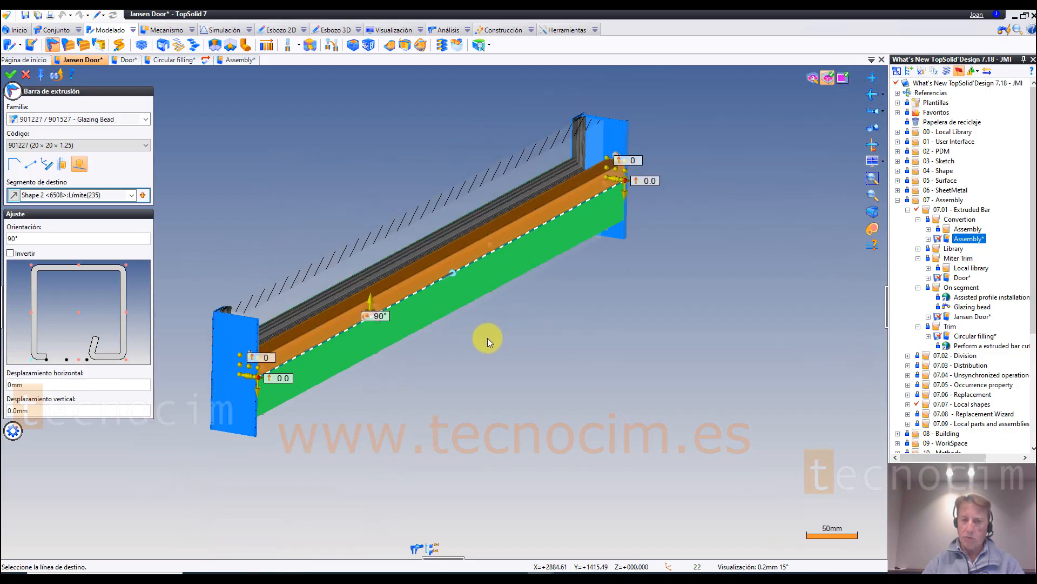
Step: Turn the box cut off and back on to compare the whole door with the sectioned glazing bead
{"action": "left_click", "coordinate": [829, 79]}
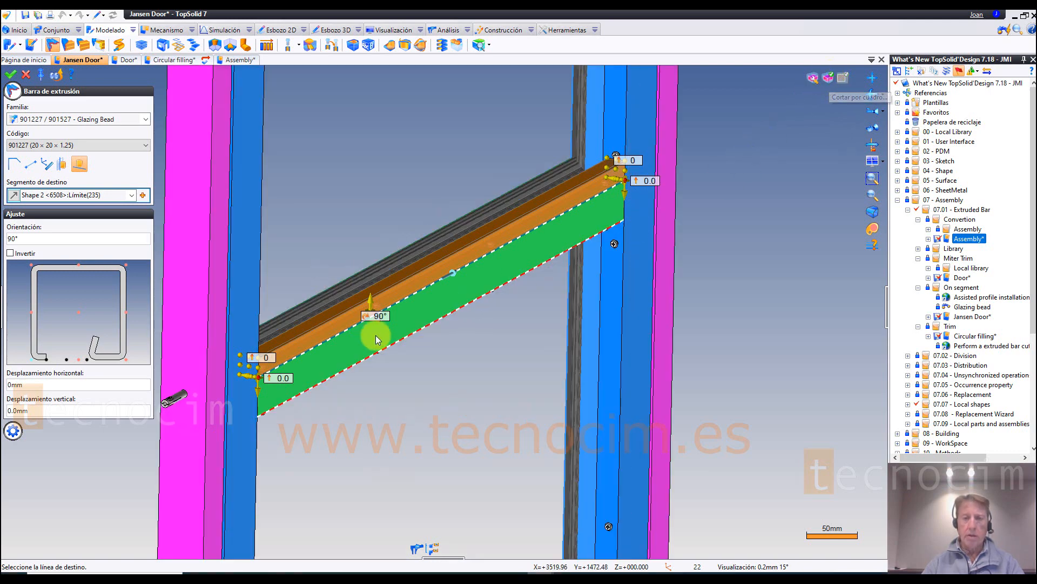
{"action": "scroll", "coordinate": [376, 337], "scroll_direction": "down", "scroll_amount": 3}
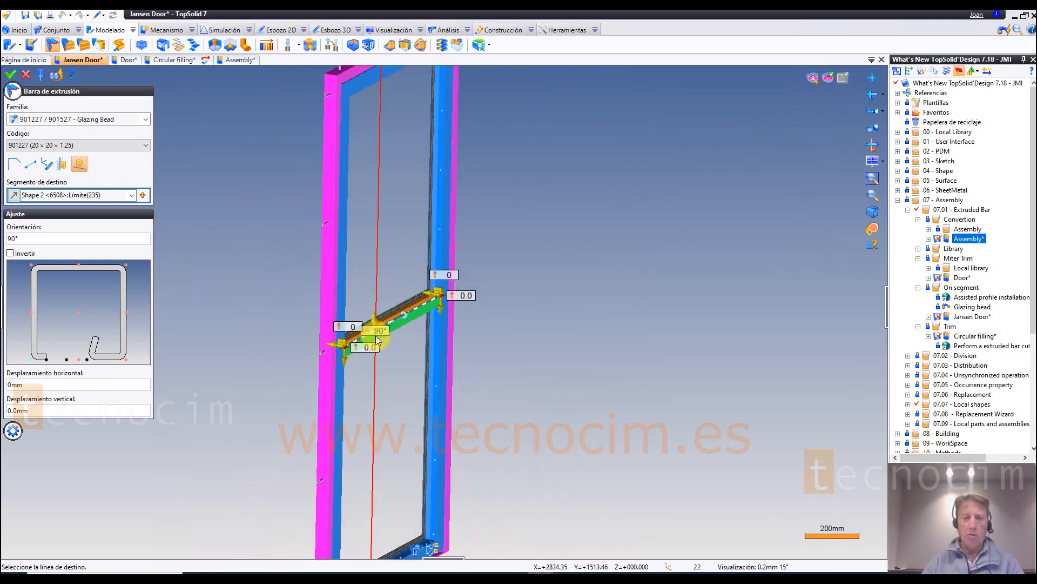
{"action": "left_click", "coordinate": [833, 79]}
{"action": "scroll", "coordinate": [341, 357], "scroll_direction": "up", "scroll_amount": 3}
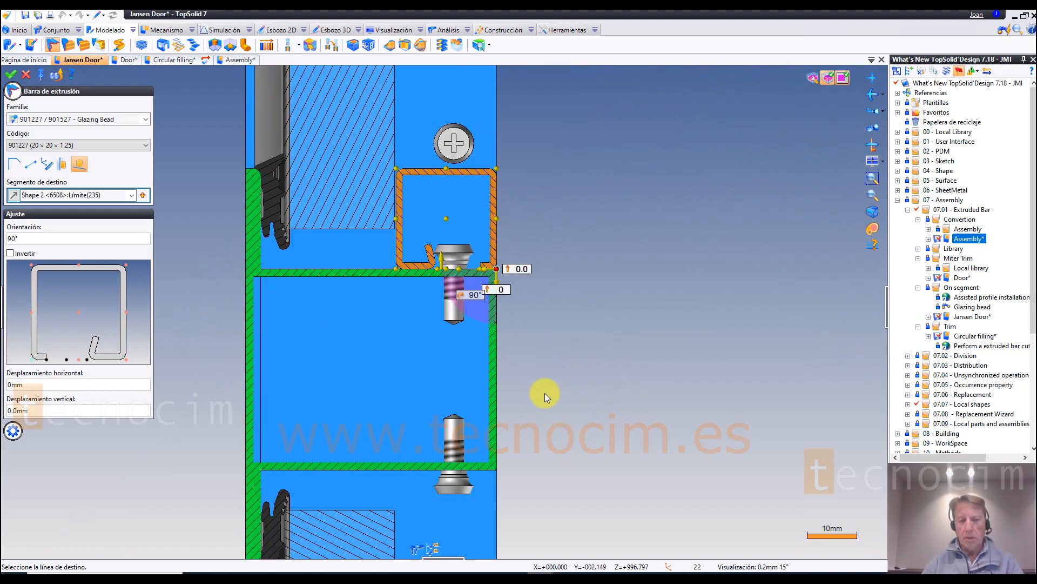
{"action": "scroll", "coordinate": [520, 179], "scroll_direction": "up", "scroll_amount": 1}
{"action": "scroll", "coordinate": [562, 229], "scroll_direction": "down", "scroll_amount": 2}
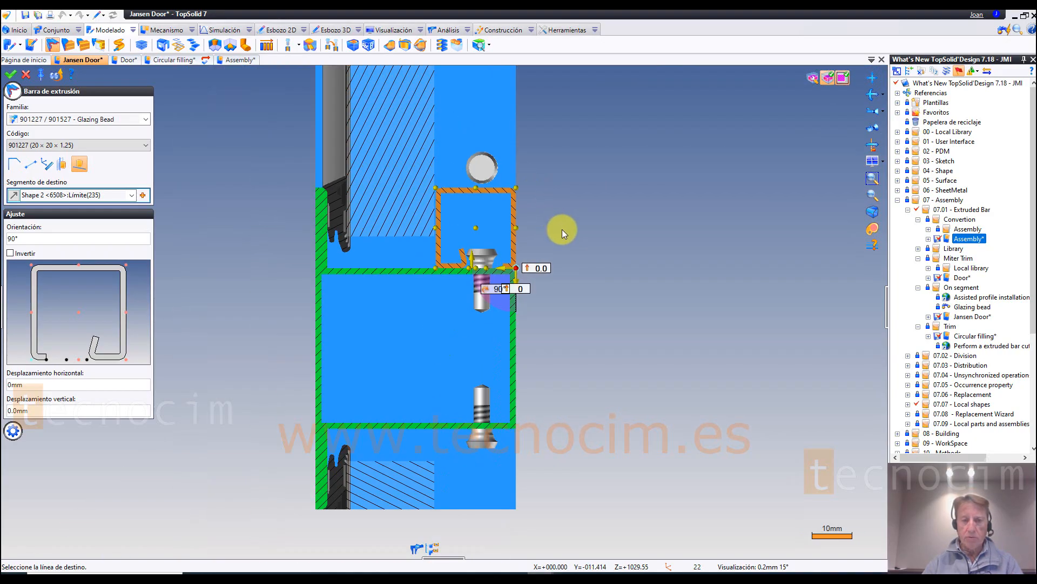
{"action": "scroll", "coordinate": [560, 231], "scroll_direction": "up", "scroll_amount": 1}
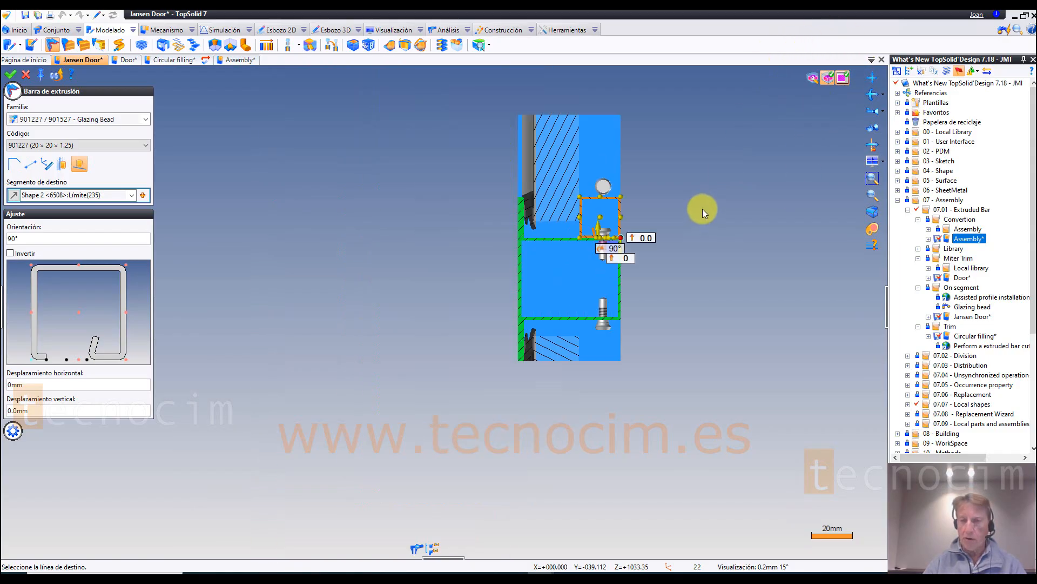
{"action": "scroll", "coordinate": [700, 211], "scroll_direction": "down", "scroll_amount": 4}
Step: Edit the box cut around the crossbar, setting +Y to 225 mm, -Y to 175 mm and -Z to 10 mm
{"action": "left_click", "coordinate": [814, 79]}
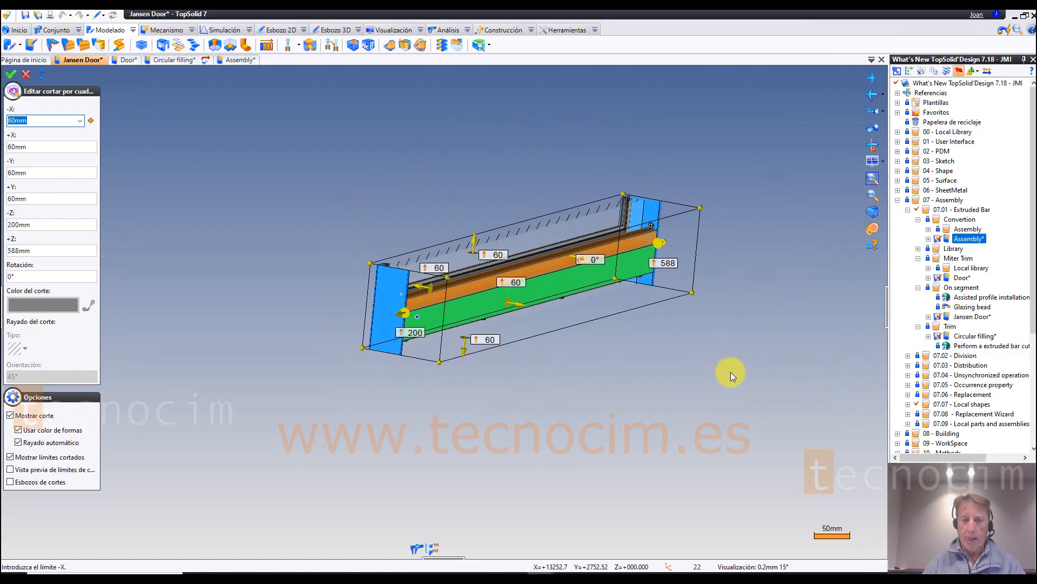
{"action": "left_click_drag", "start_coordinate": [480, 211], "coordinate": [485, 127]}
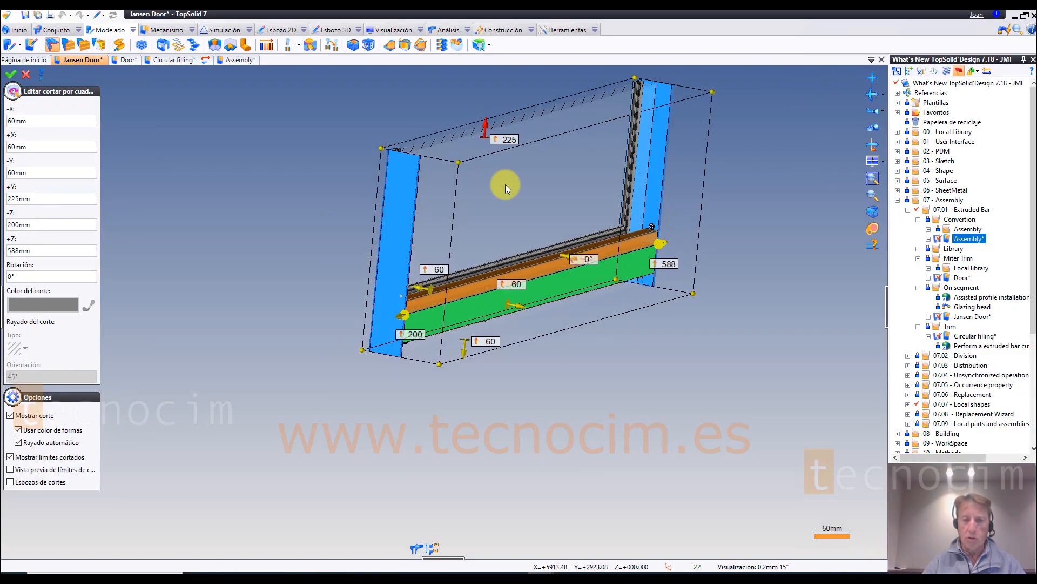
{"action": "left_click_drag", "start_coordinate": [463, 361], "coordinate": [446, 429]}
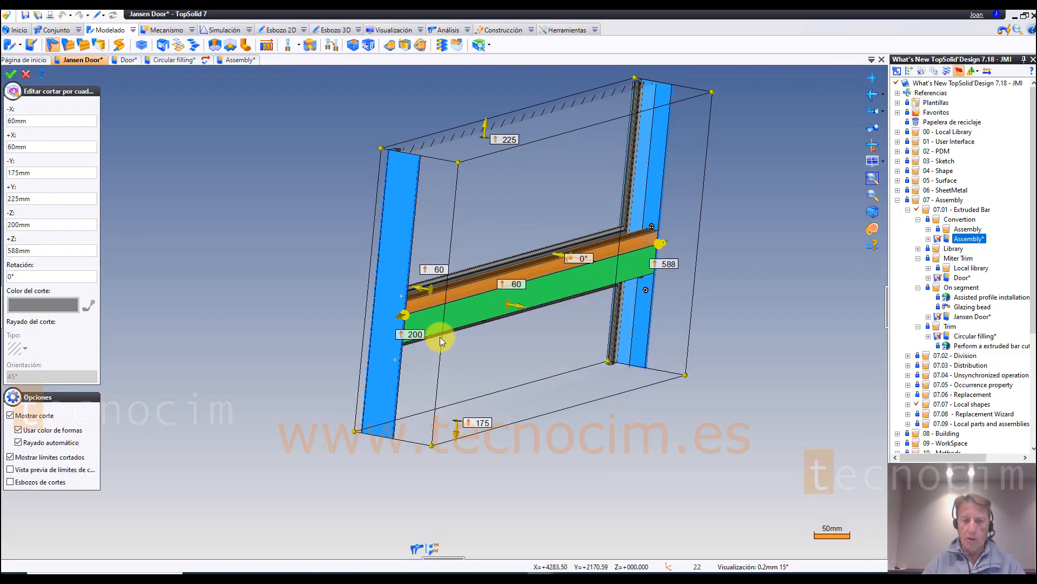
{"action": "left_click_drag", "start_coordinate": [394, 313], "coordinate": [463, 299]}
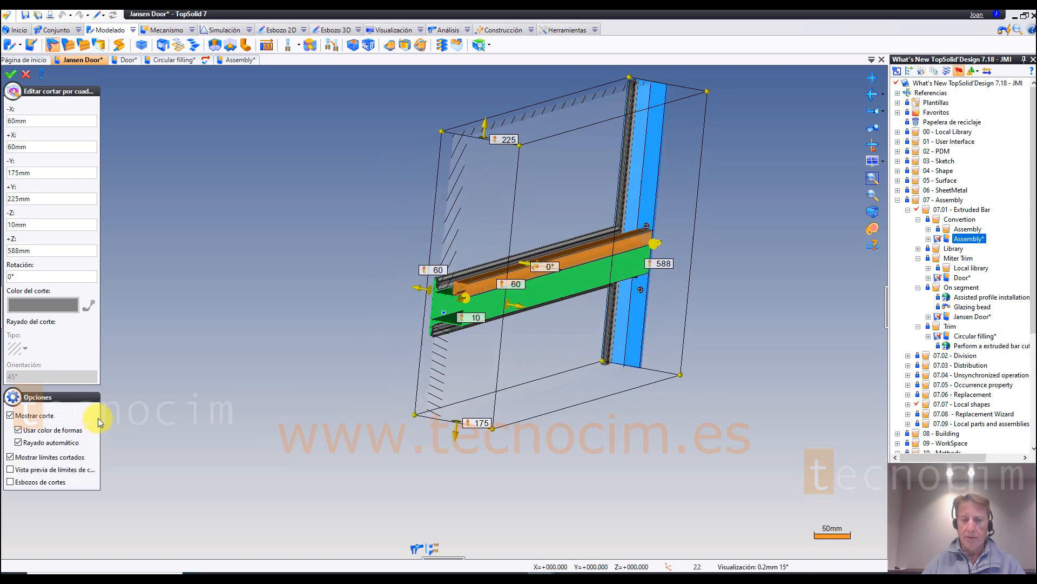
{"action": "left_click", "coordinate": [10, 74]}
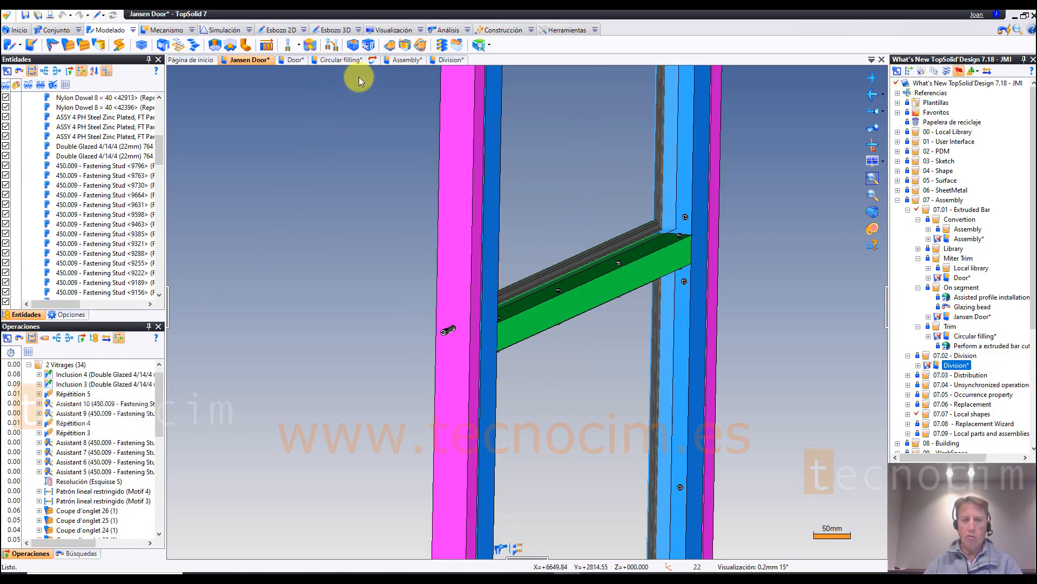
Step: Switch to the Division document and examine the Wall Covering part and Sketch 3 by hiding and reshowing each
{"action": "left_click", "coordinate": [450, 58]}
{"action": "middle_click_drag", "start_coordinate": [169, 62], "coordinate": [347, 164]}
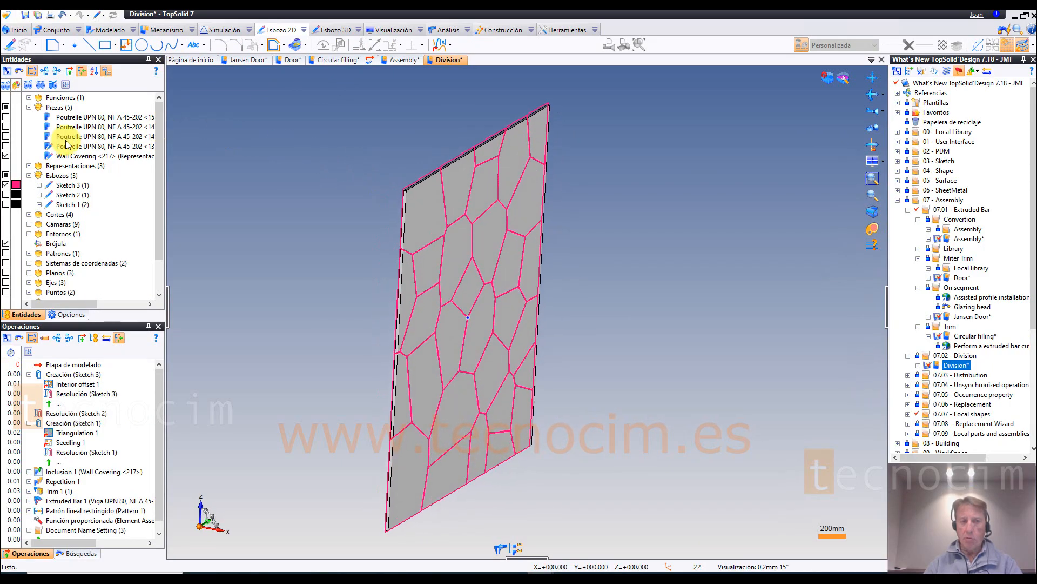
{"action": "left_click", "coordinate": [6, 156]}
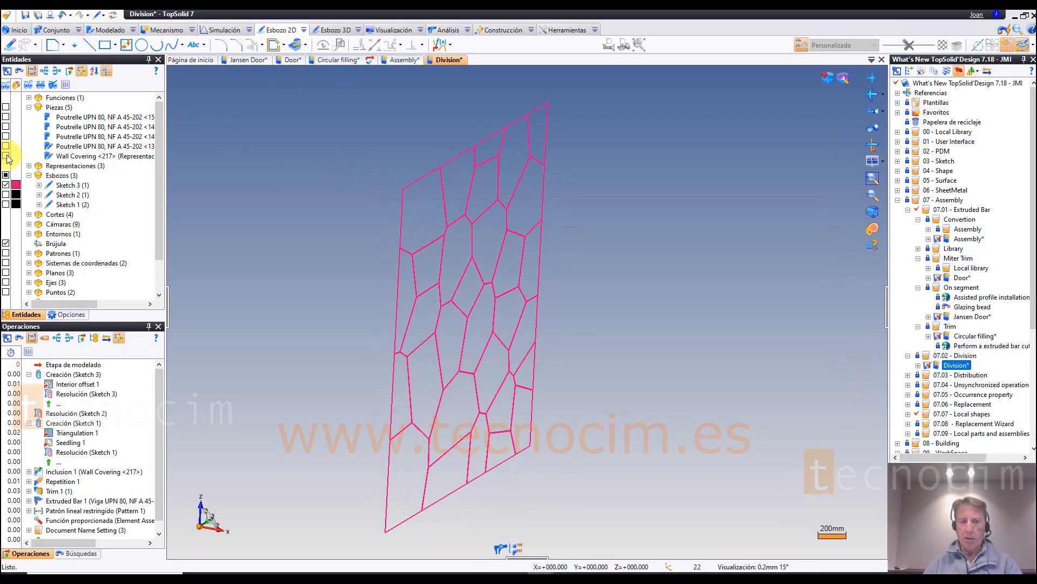
{"action": "left_click", "coordinate": [6, 155]}
{"action": "scroll", "coordinate": [299, 156], "scroll_direction": "up", "scroll_amount": 5}
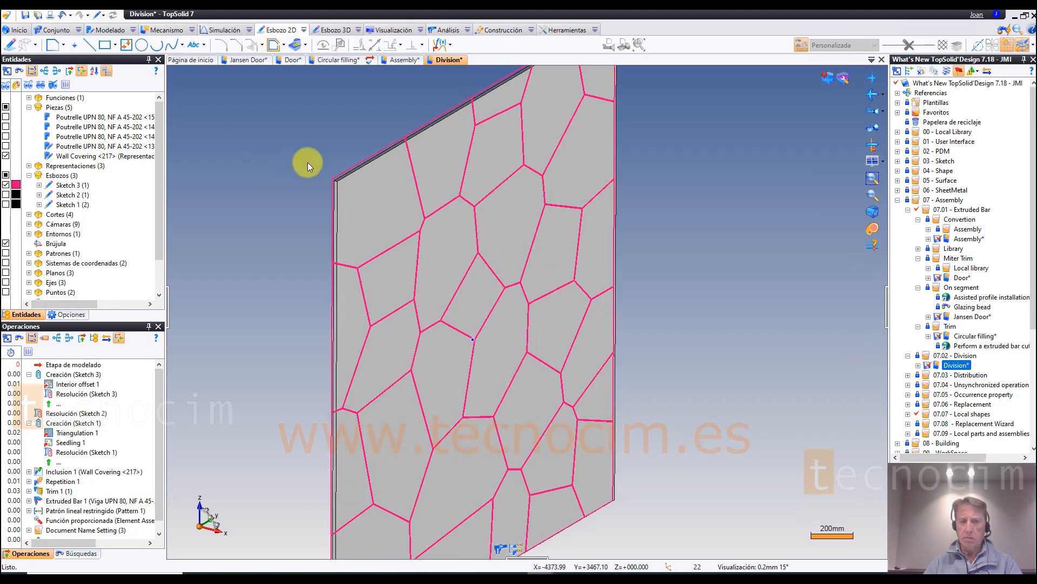
{"action": "middle_click_drag", "start_coordinate": [307, 162], "coordinate": [167, 173]}
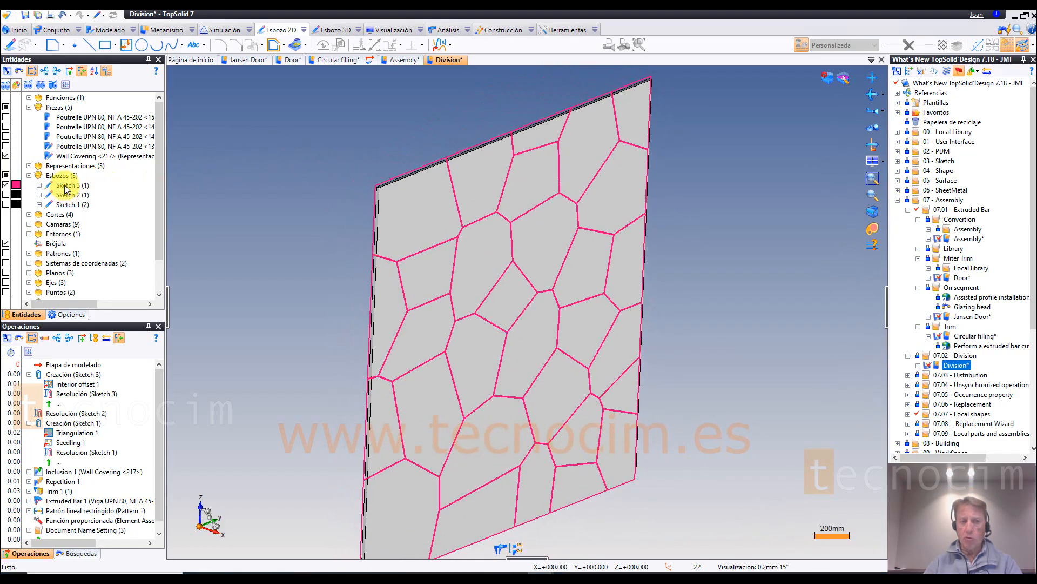
{"action": "left_click", "coordinate": [6, 185]}
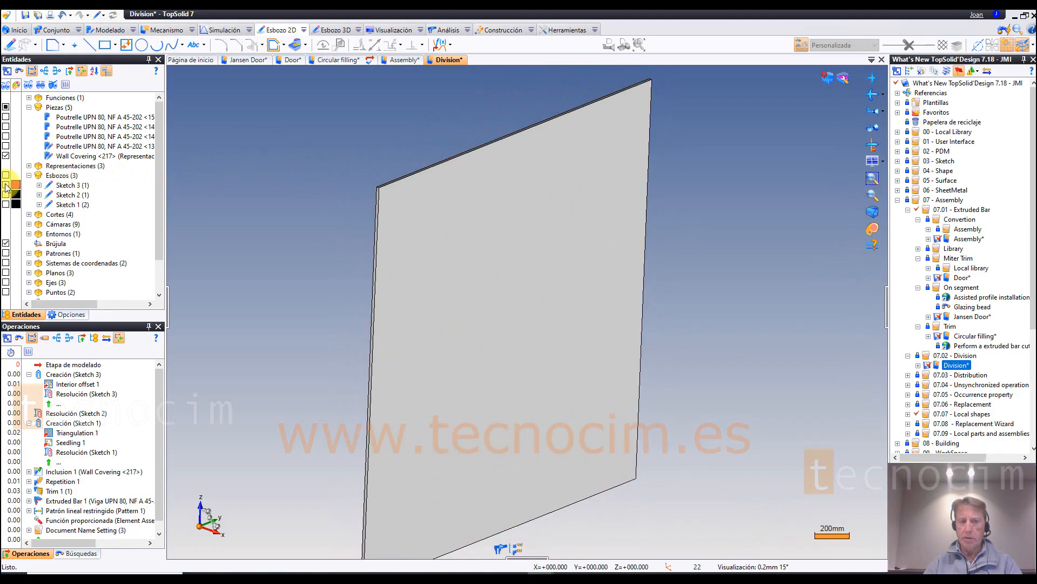
{"action": "left_click", "coordinate": [6, 185]}
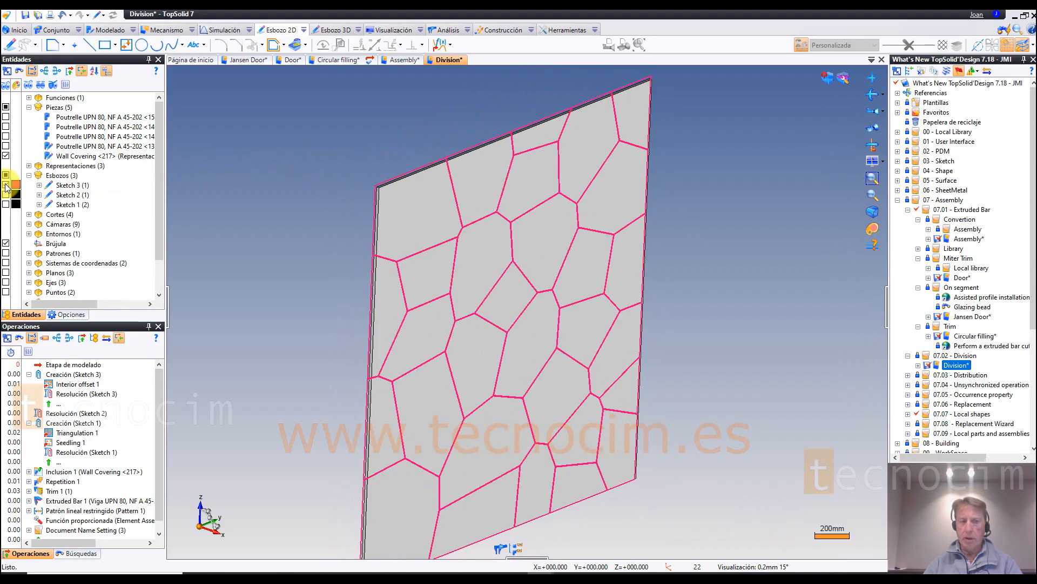
{"action": "left_click", "coordinate": [452, 46]}
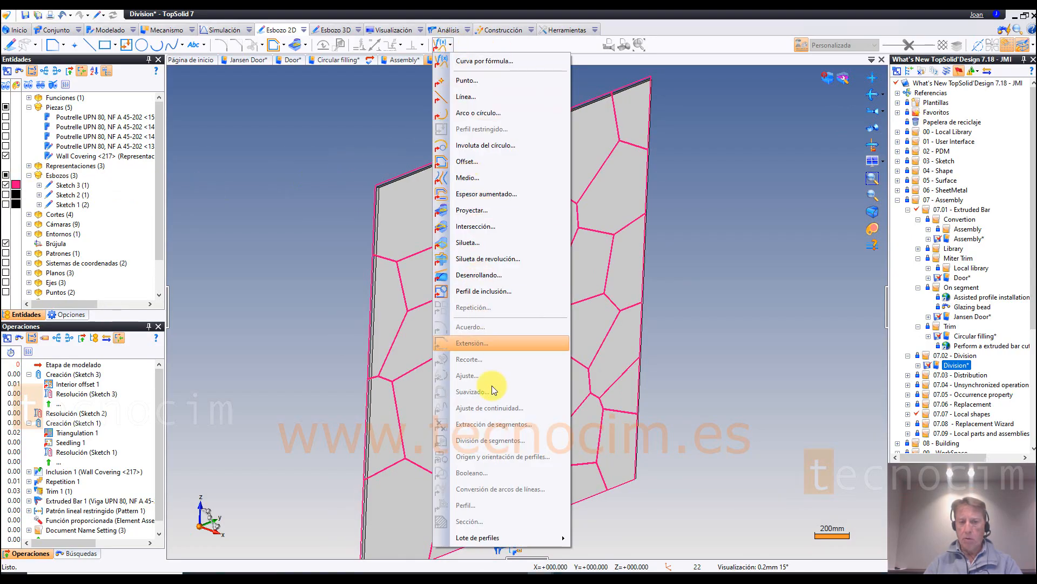
{"action": "mouse_move", "coordinate": [501, 539]}
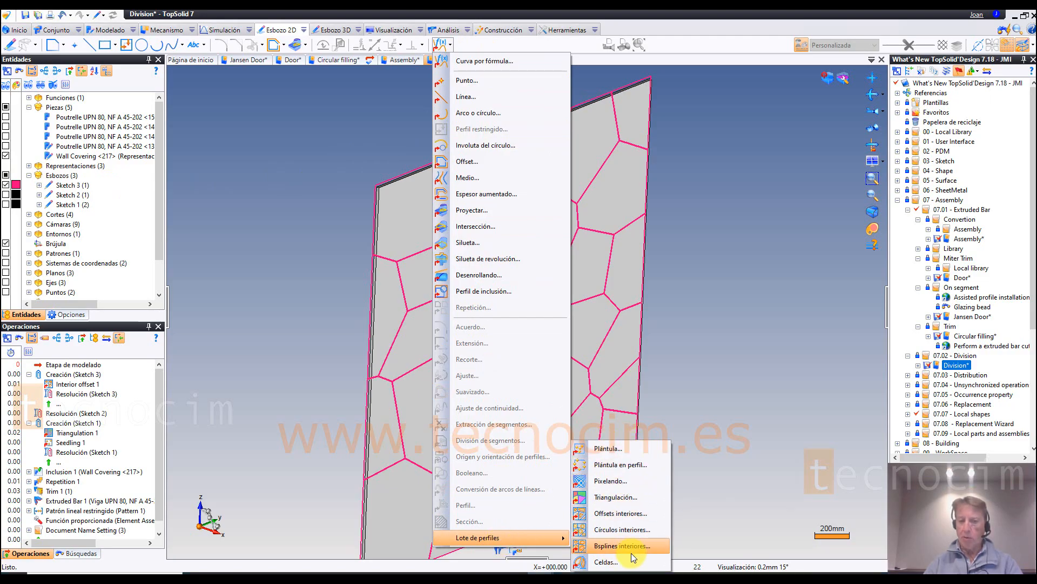
{"action": "left_click", "coordinate": [608, 448]}
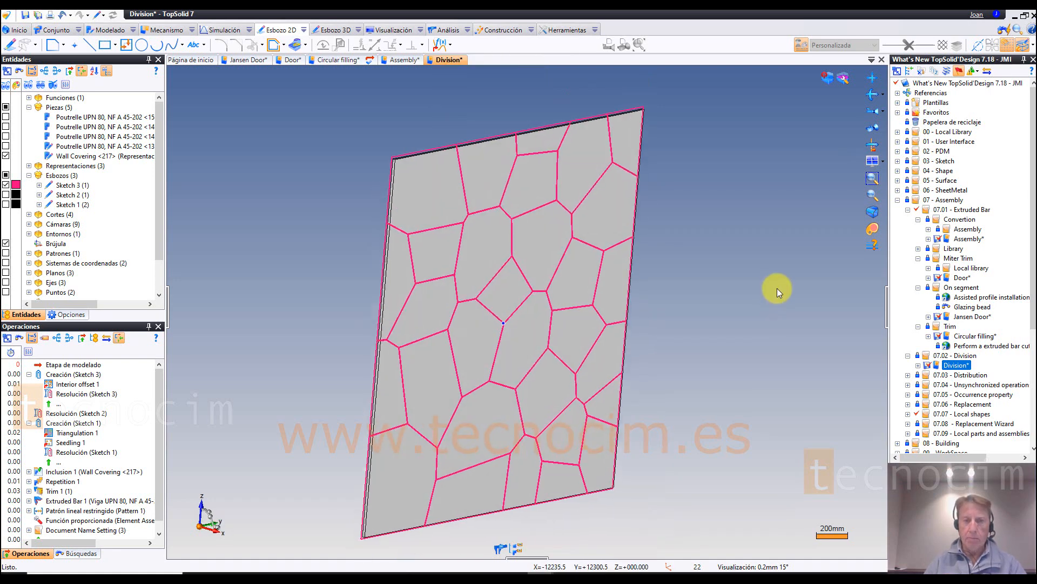
Step: Set up a División of the Wall Covering part using Sketch 3 as the section, keeping the Interior areas
{"action": "left_click", "coordinate": [133, 30]}
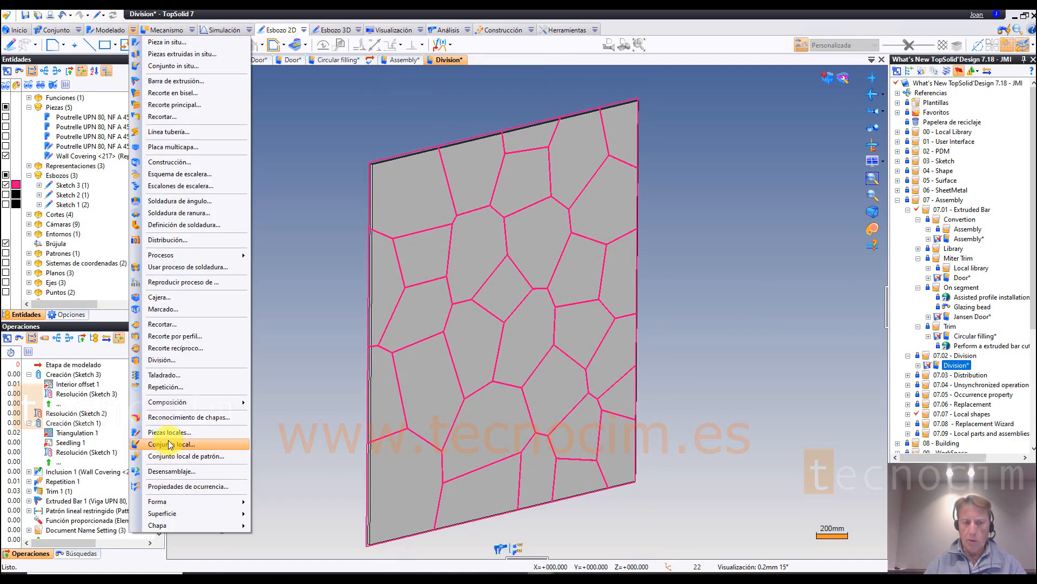
{"action": "left_click", "coordinate": [167, 360]}
{"action": "left_click", "coordinate": [198, 125]}
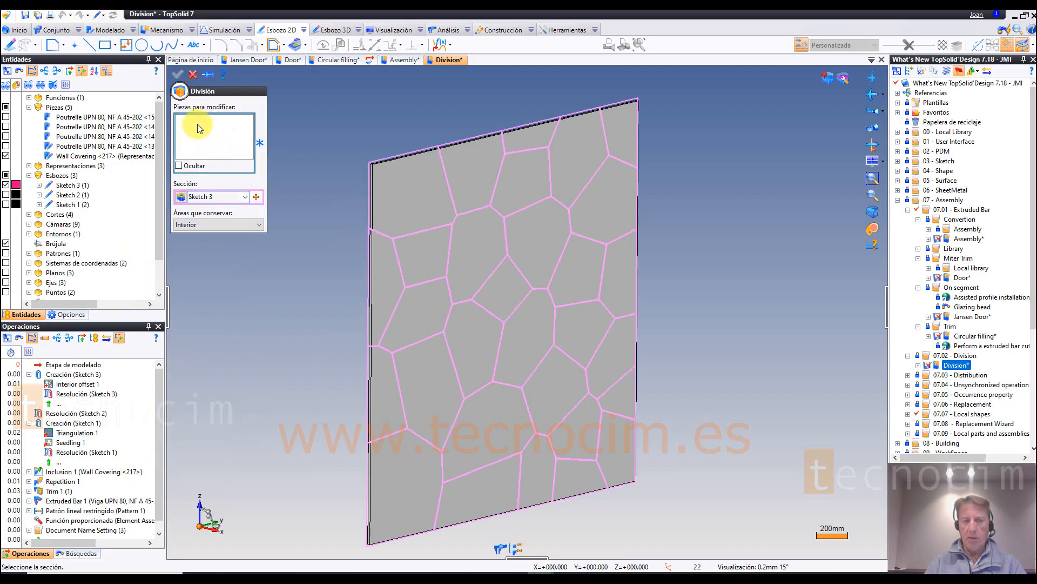
{"action": "left_click", "coordinate": [401, 180]}
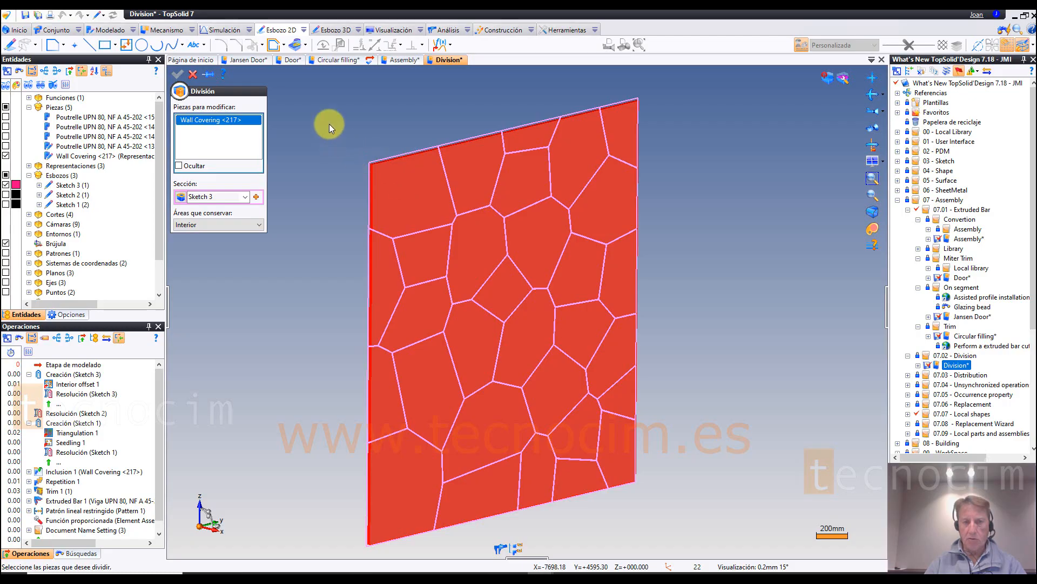
{"action": "left_click", "coordinate": [260, 225]}
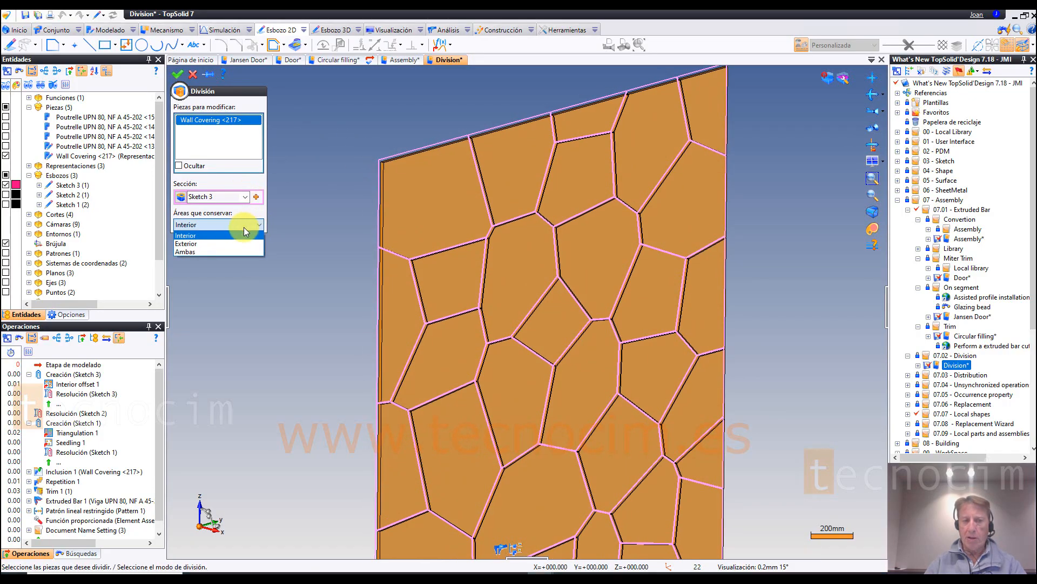
{"action": "left_click", "coordinate": [184, 236]}
Step: Inspect the gaps between the previewed pieces and apply the División to the Wall Covering part with Interior as the areas to keep
{"action": "scroll", "coordinate": [406, 112], "scroll_direction": "up", "scroll_amount": 6}
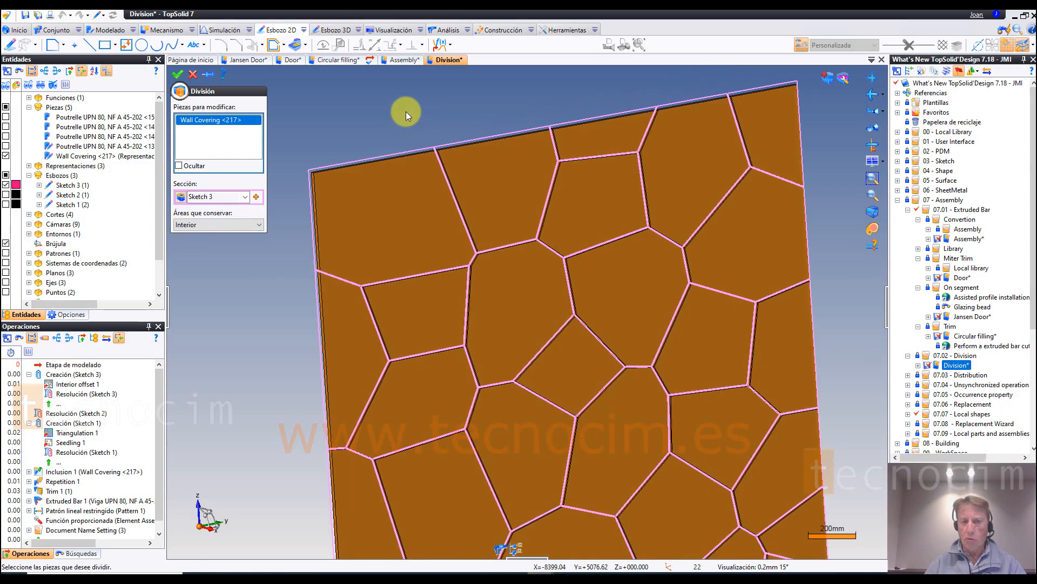
{"action": "scroll", "coordinate": [406, 111], "scroll_direction": "up", "scroll_amount": 2}
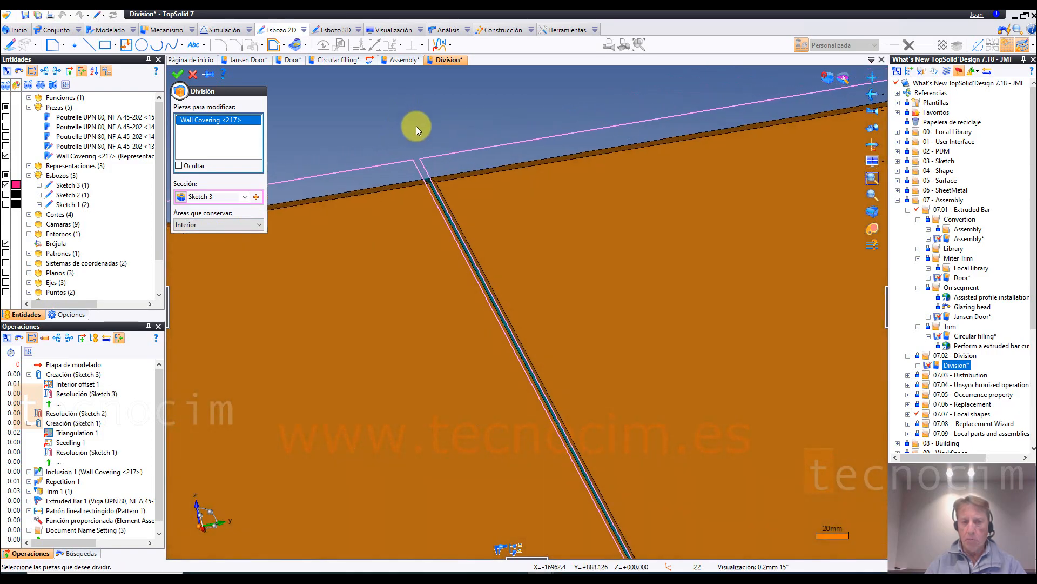
{"action": "scroll", "coordinate": [424, 173], "scroll_direction": "down", "scroll_amount": 6}
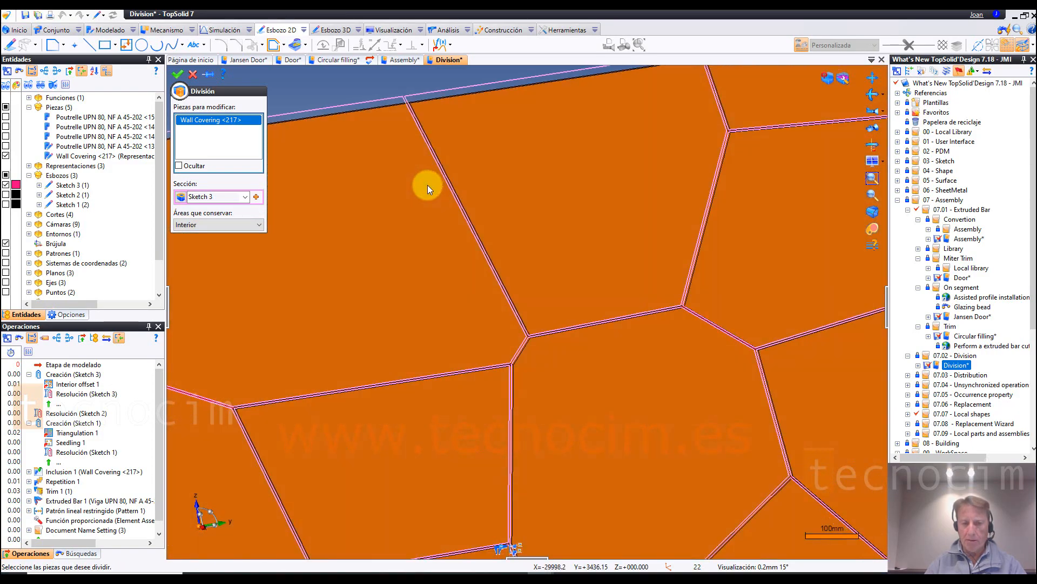
{"action": "scroll", "coordinate": [530, 373], "scroll_direction": "up", "scroll_amount": 1}
{"action": "scroll", "coordinate": [531, 372], "scroll_direction": "up", "scroll_amount": 4}
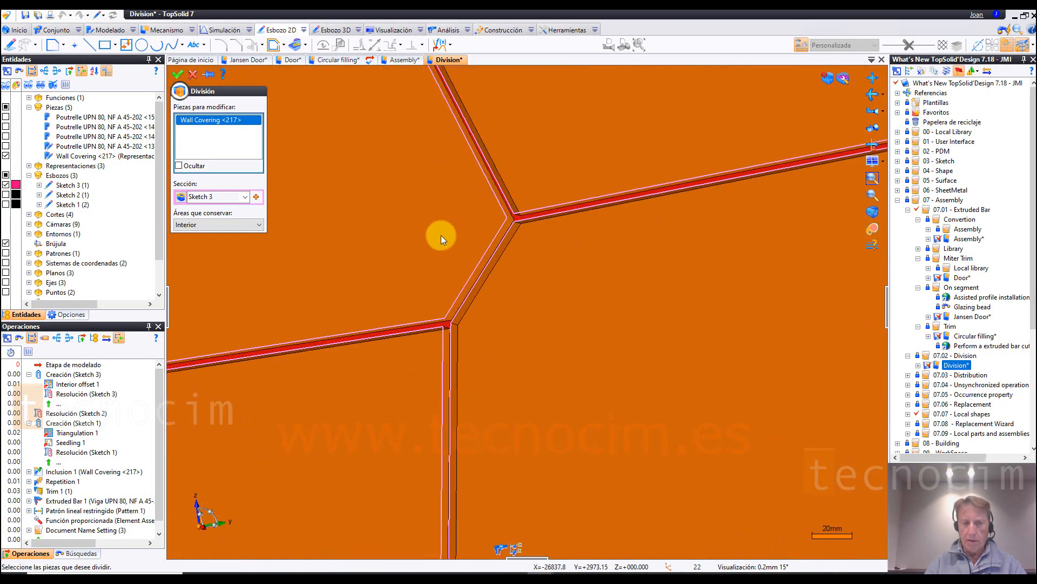
{"action": "scroll", "coordinate": [410, 234], "scroll_direction": "down", "scroll_amount": 8}
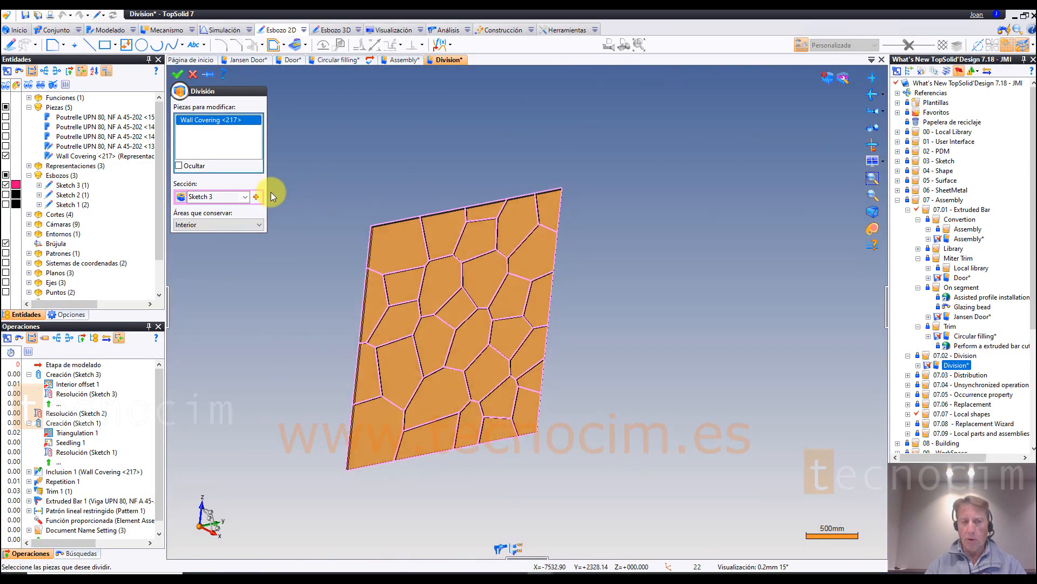
{"action": "left_click", "coordinate": [215, 223]}
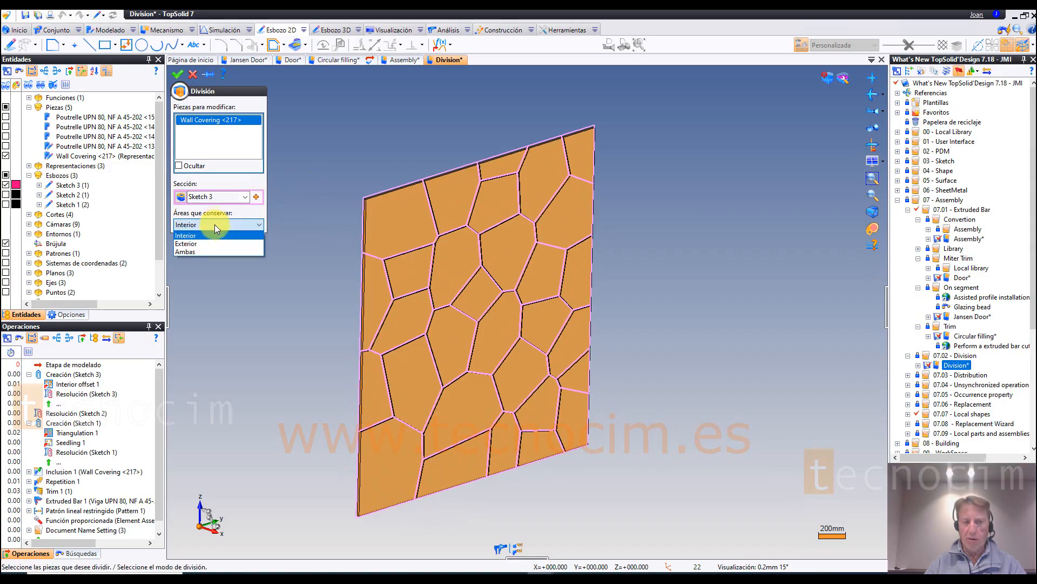
{"action": "left_click", "coordinate": [215, 224]}
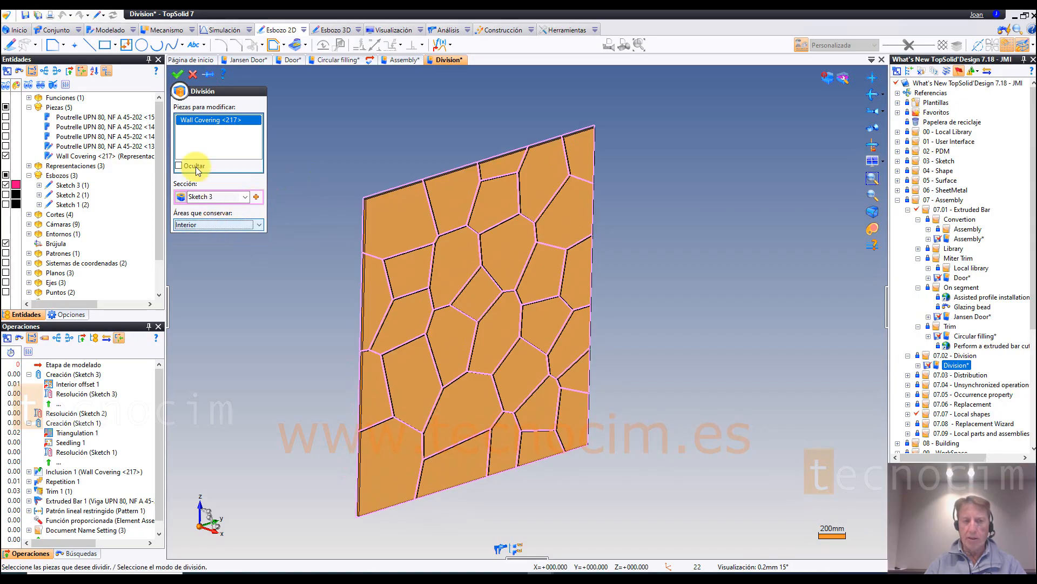
{"action": "left_click", "coordinate": [178, 76]}
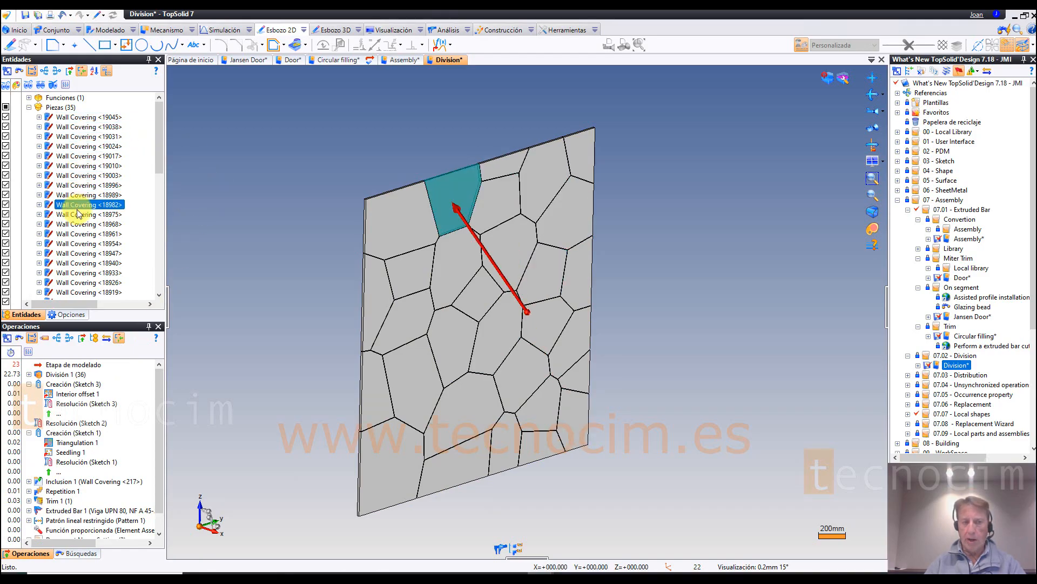
{"action": "left_click", "coordinate": [57, 375]}
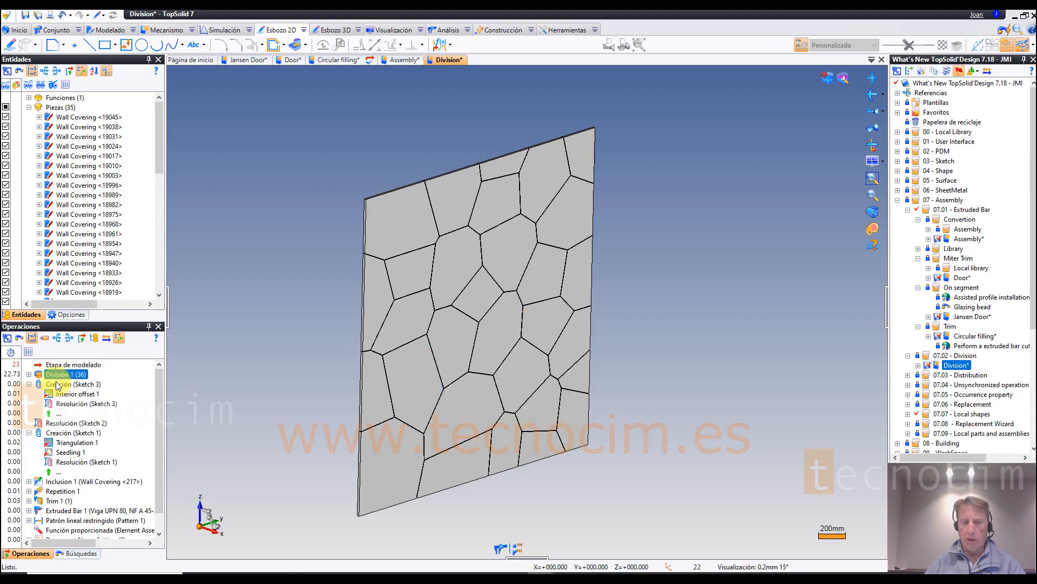
{"action": "left_click", "coordinate": [29, 375]}
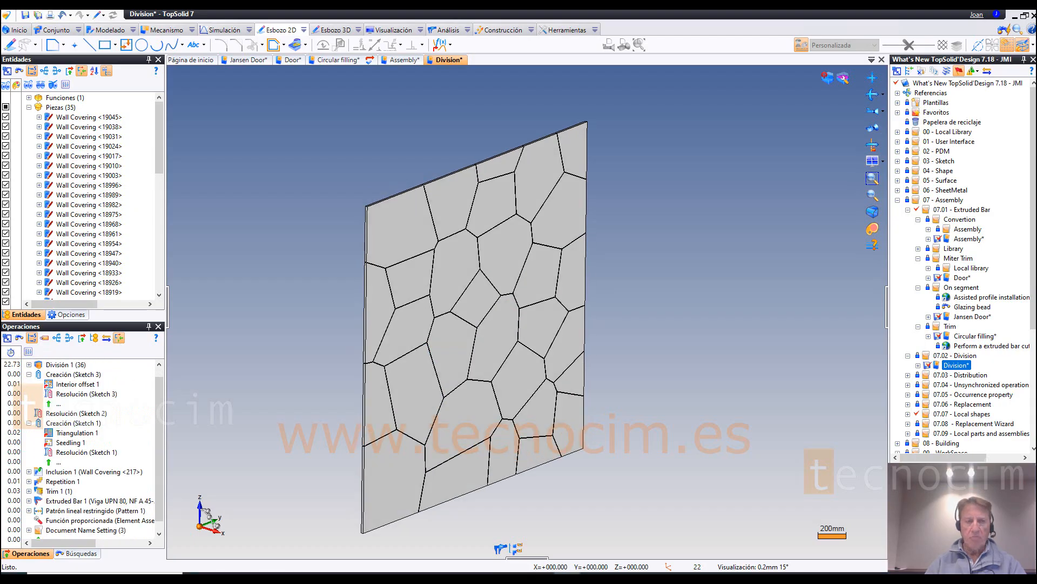
{"action": "left_click", "coordinate": [134, 30]}
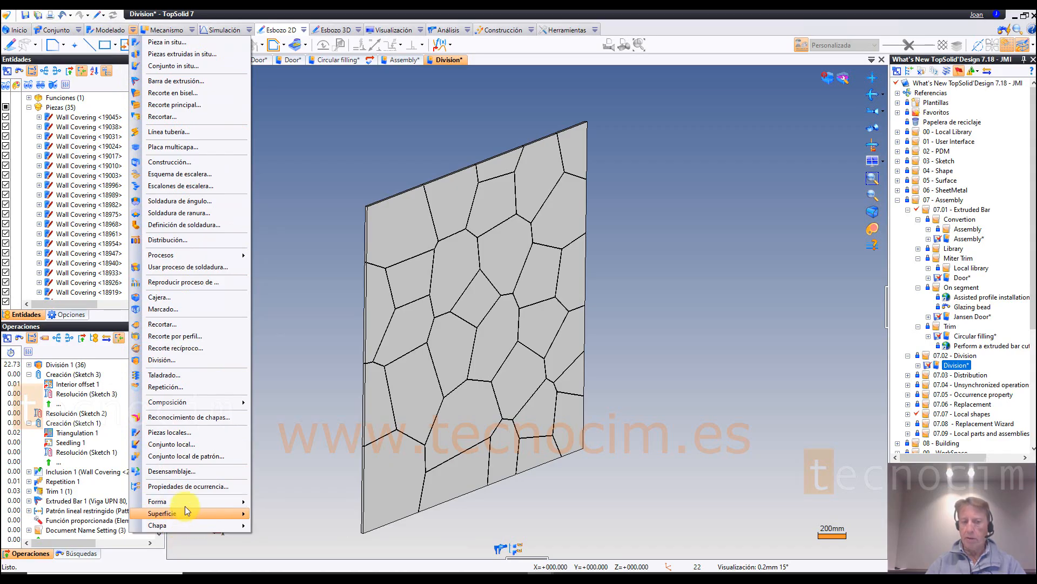
{"action": "mouse_move", "coordinate": [186, 501]}
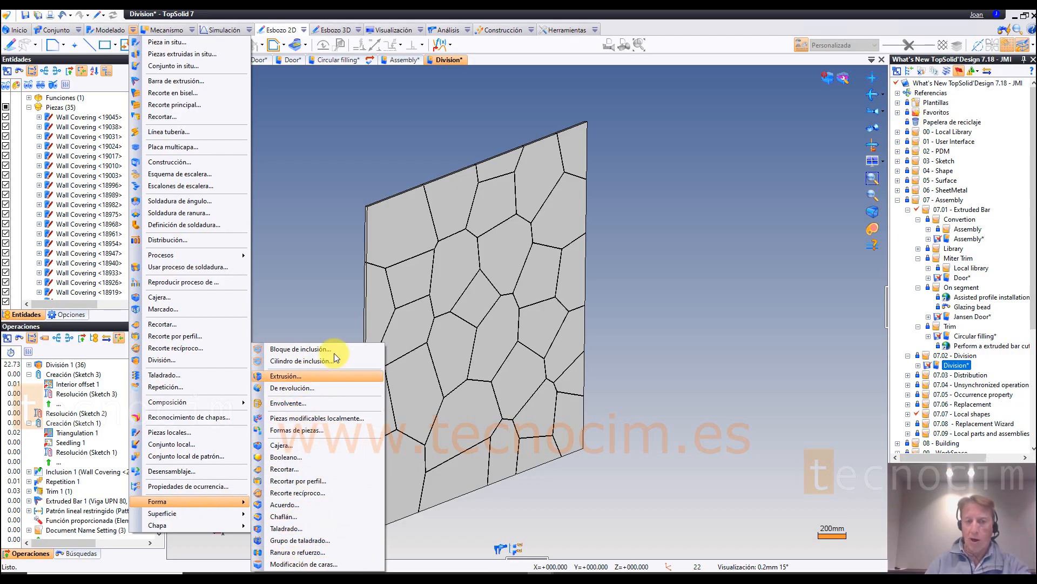
{"action": "mouse_move", "coordinate": [219, 513]}
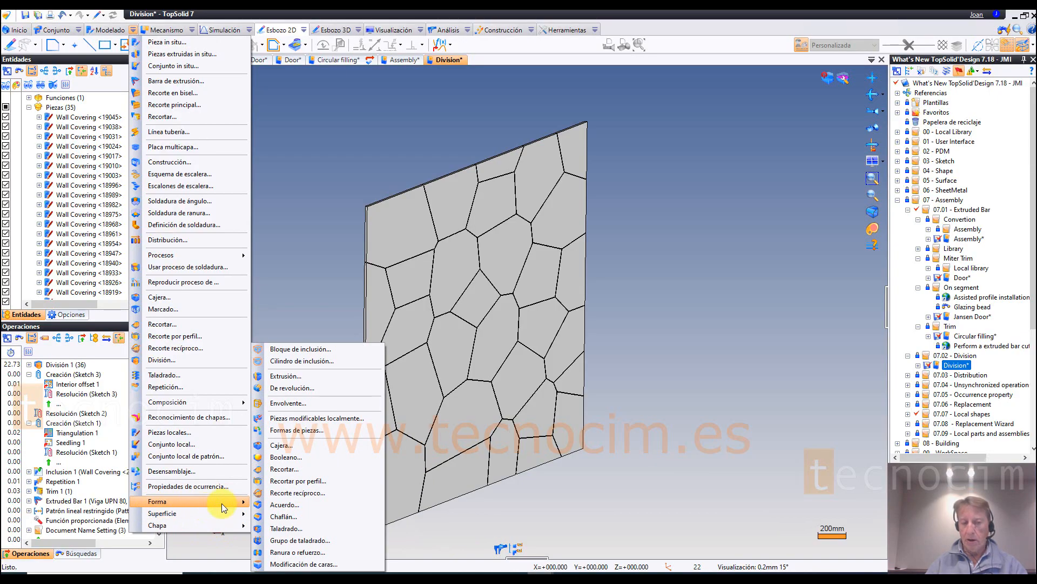
{"action": "left_click", "coordinate": [132, 31]}
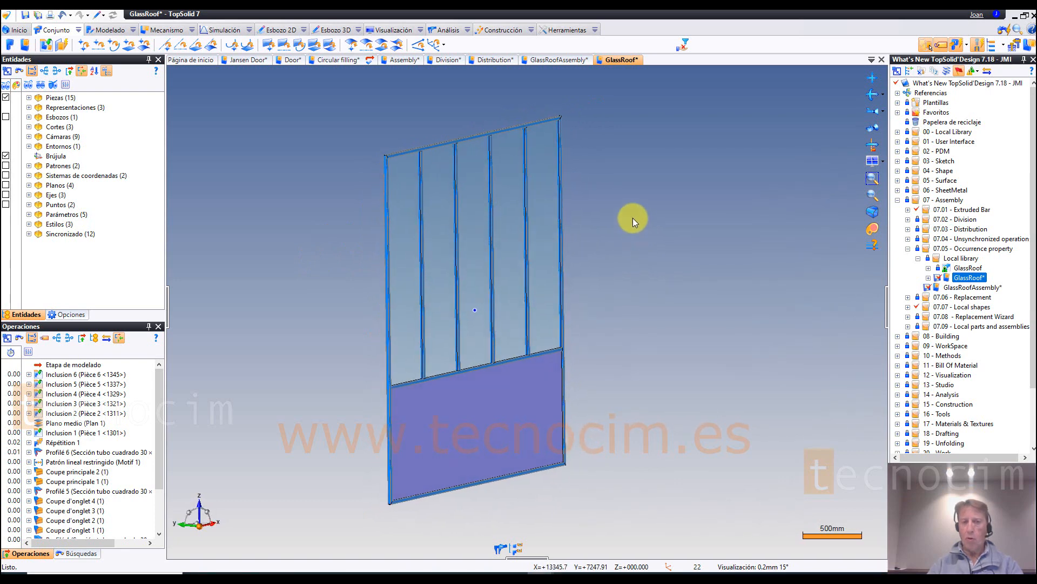
Step: Set up a Reemplazar from a vertical frame tube in GlassRoof, selecting all components of its family with code 30 × 1.5
{"action": "left_click", "coordinate": [563, 226]}
{"action": "right_click", "coordinate": [563, 226]}
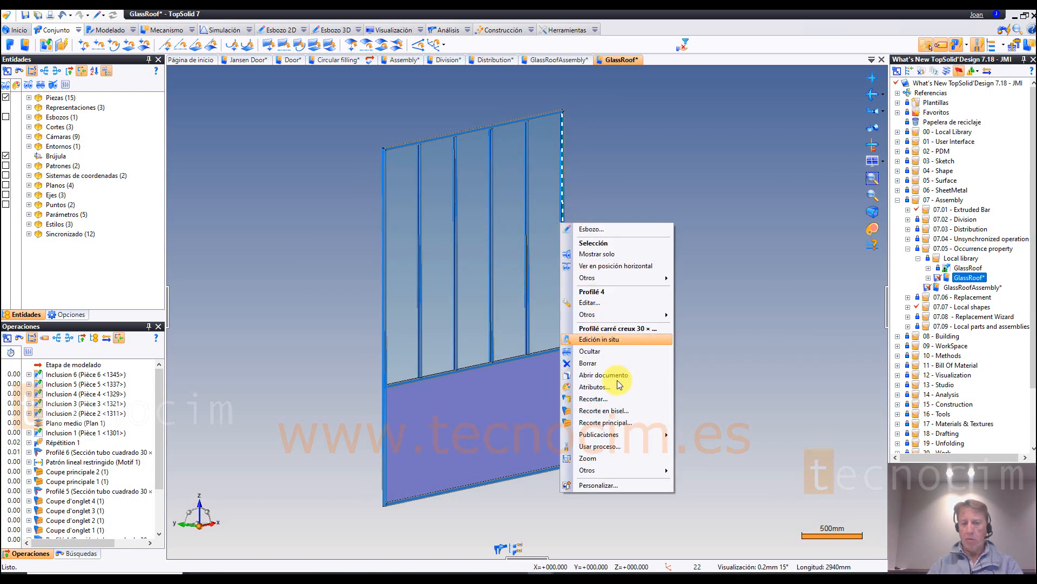
{"action": "mouse_move", "coordinate": [624, 474]}
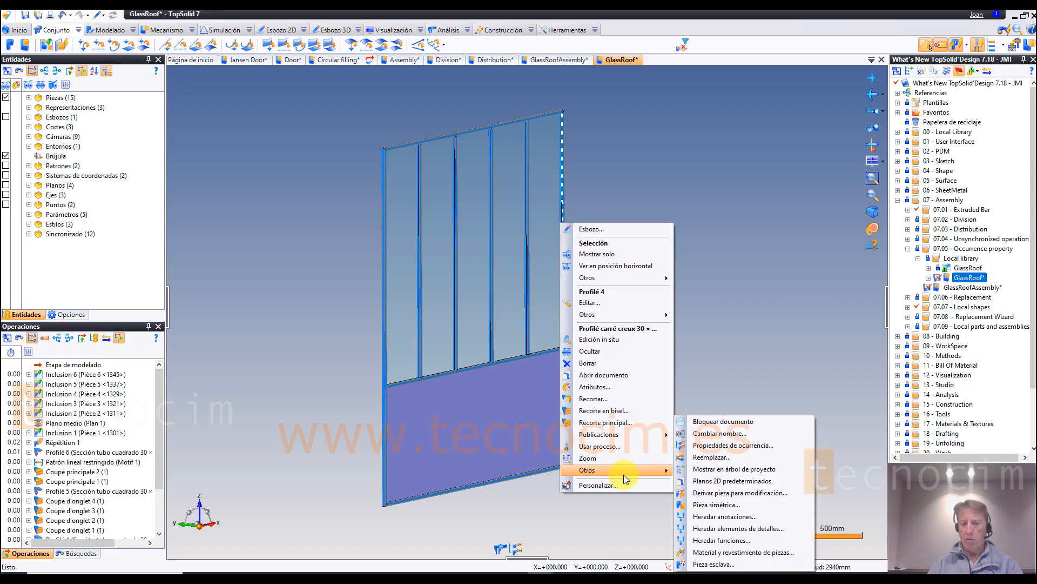
{"action": "left_click", "coordinate": [706, 458]}
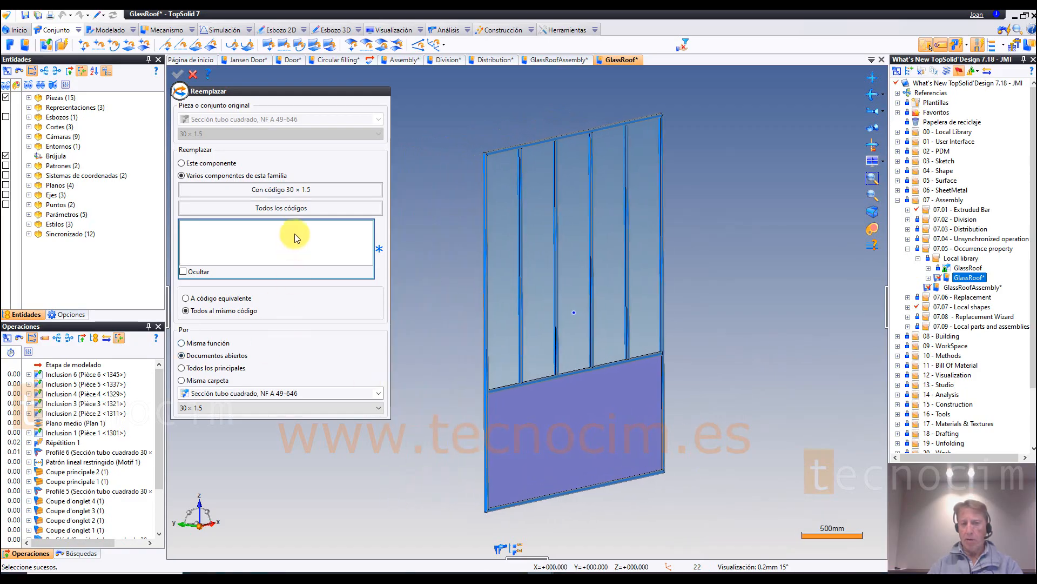
{"action": "left_click", "coordinate": [296, 192]}
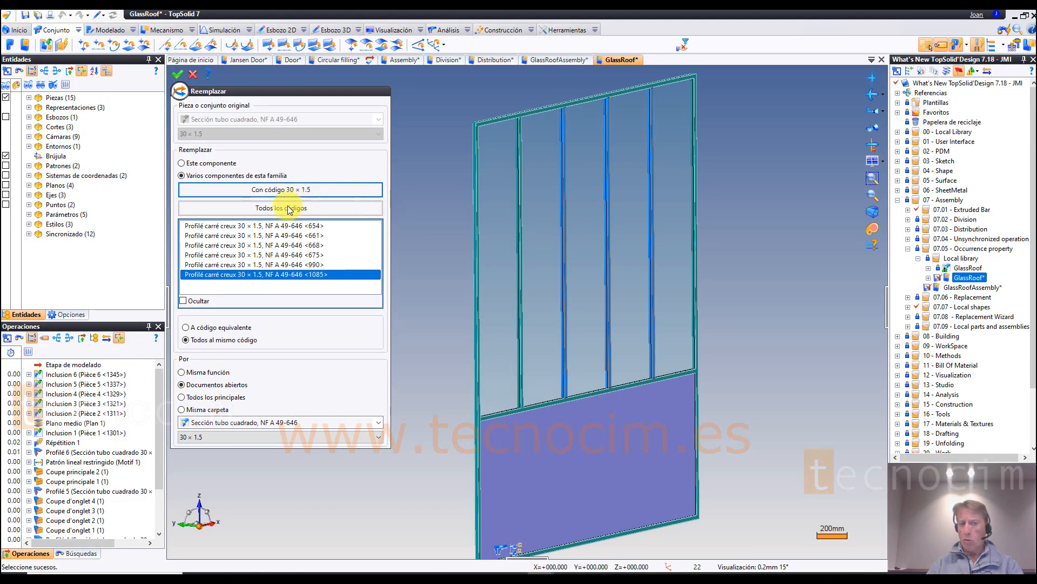
{"action": "scroll", "coordinate": [419, 305], "scroll_direction": "down", "scroll_amount": 2}
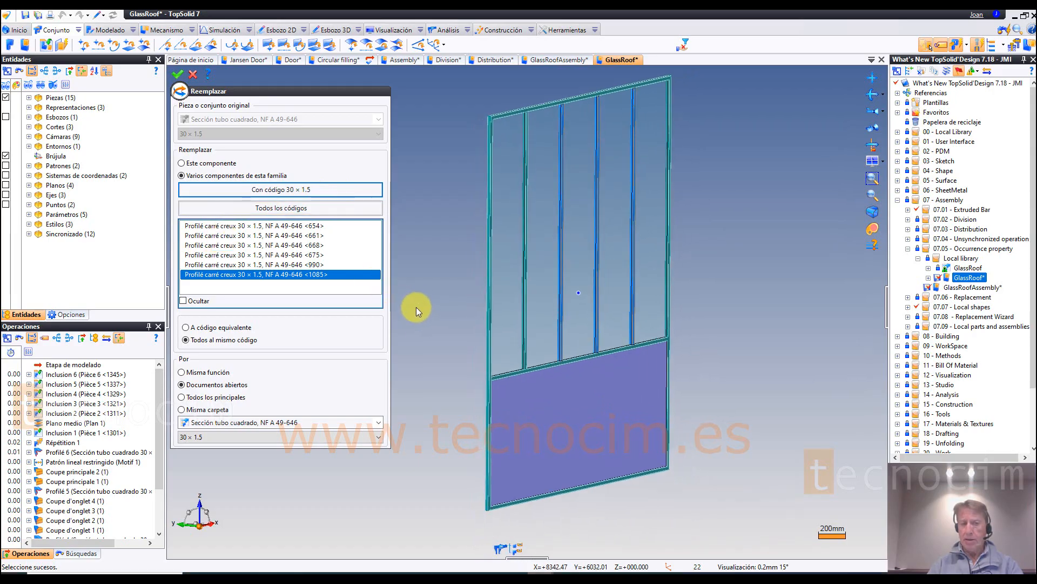
{"action": "mouse_move", "coordinate": [305, 244]}
{"action": "left_mouse_down"}
{"action": "mouse_move", "coordinate": [304, 226]}
{"action": "mouse_move", "coordinate": [297, 272]}
{"action": "mouse_move", "coordinate": [301, 227]}
{"action": "mouse_move", "coordinate": [301, 260]}
{"action": "left_mouse_up"}
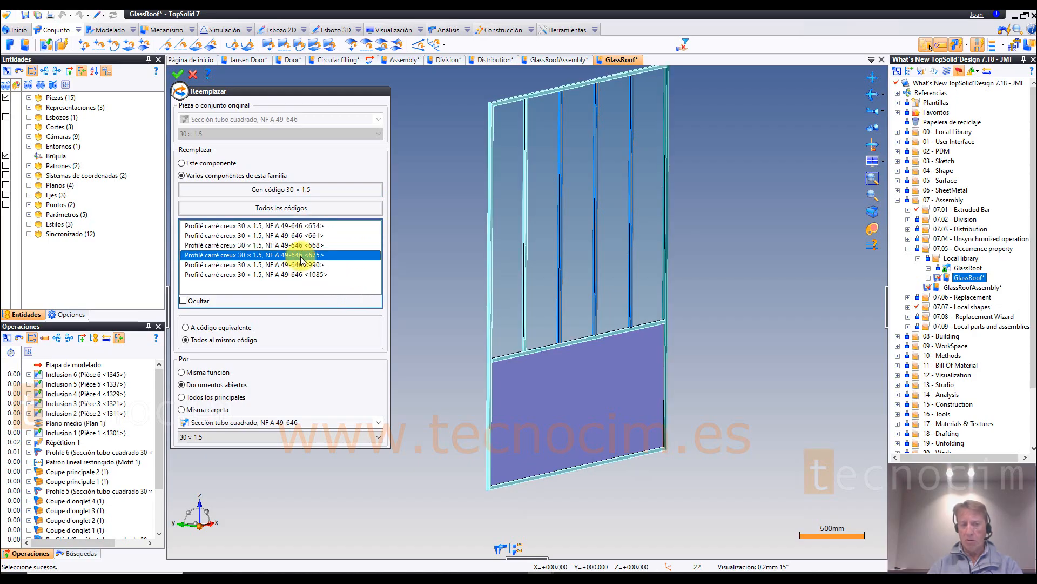
Step: Choose code 80 × 2 as the replacement for the selected square tubes and apply the replacement
{"action": "left_click", "coordinate": [271, 439]}
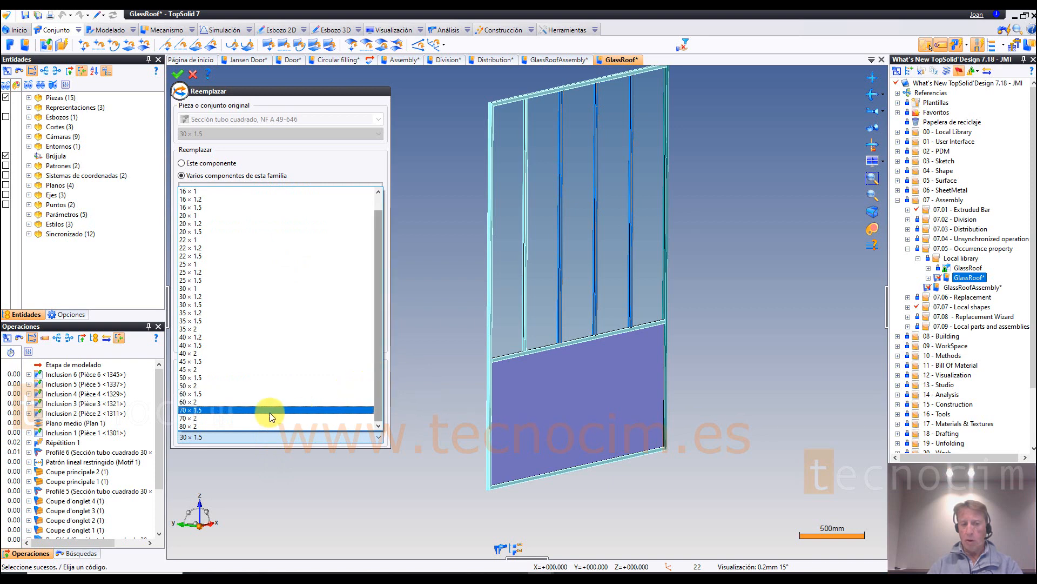
{"action": "left_click", "coordinate": [207, 426]}
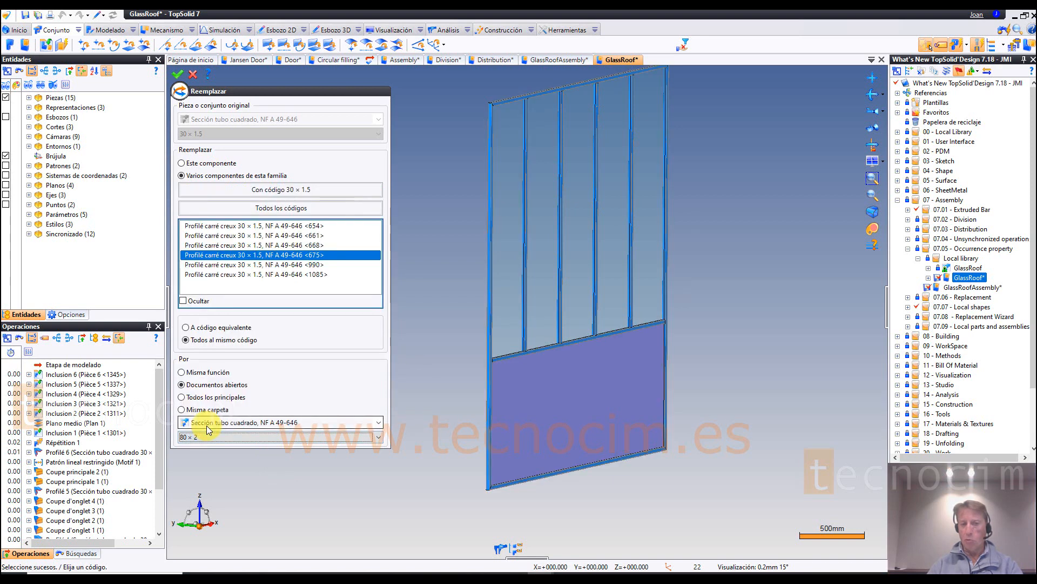
{"action": "left_click", "coordinate": [179, 76]}
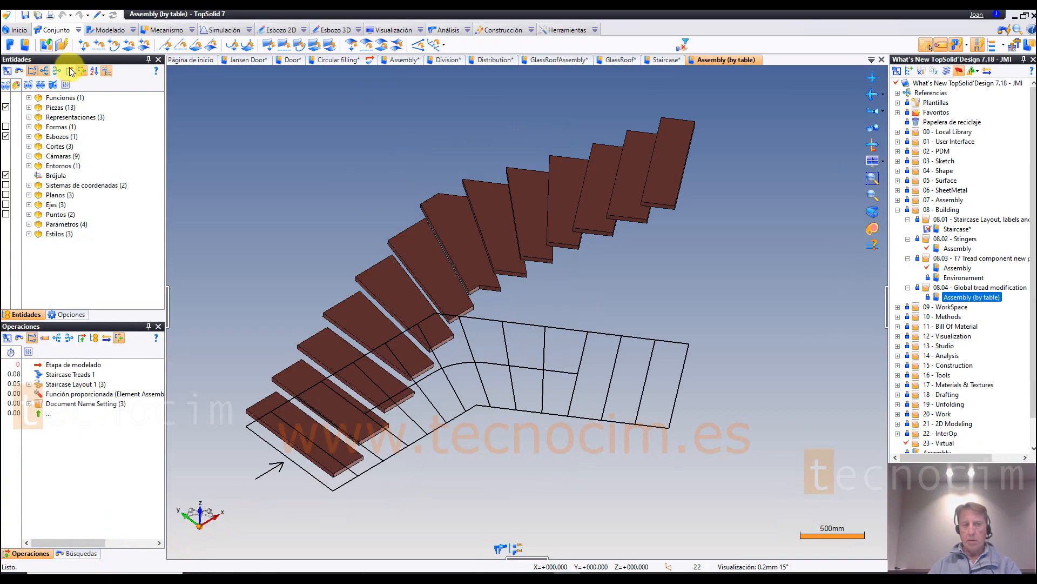
{"action": "left_click", "coordinate": [79, 31]}
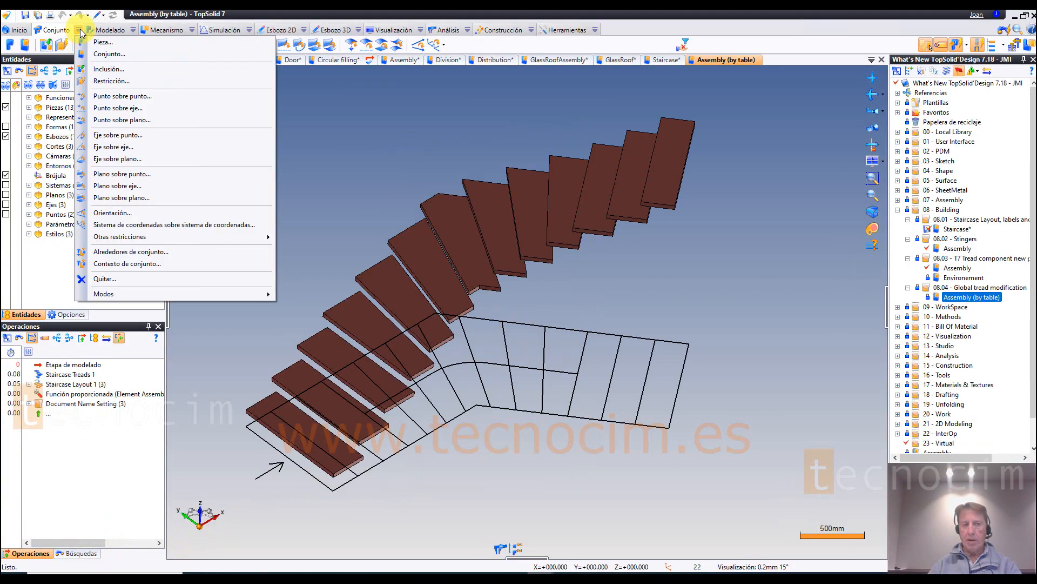
{"action": "left_click", "coordinate": [133, 31]}
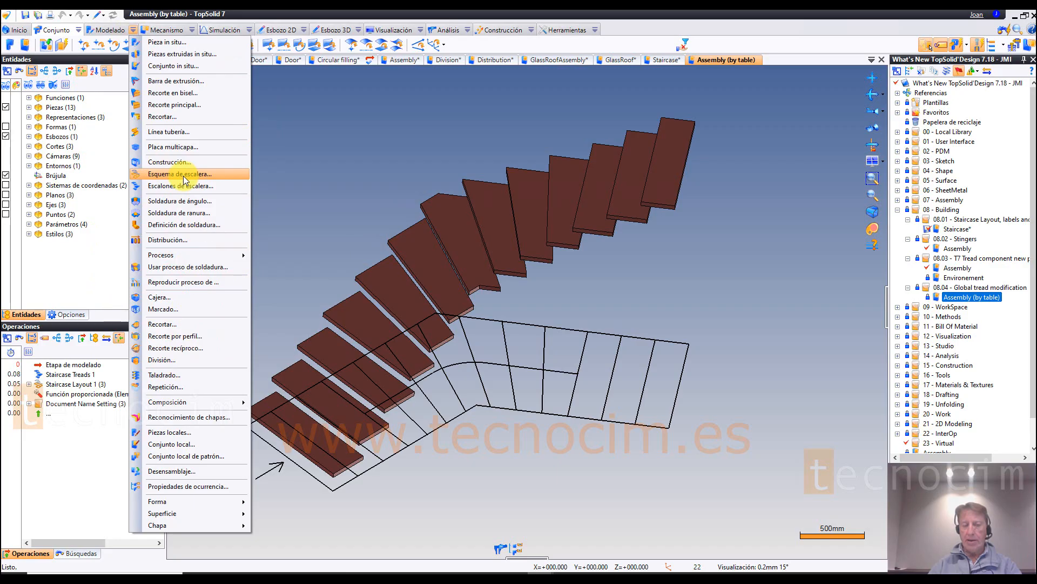
{"action": "left_click", "coordinate": [268, 177]}
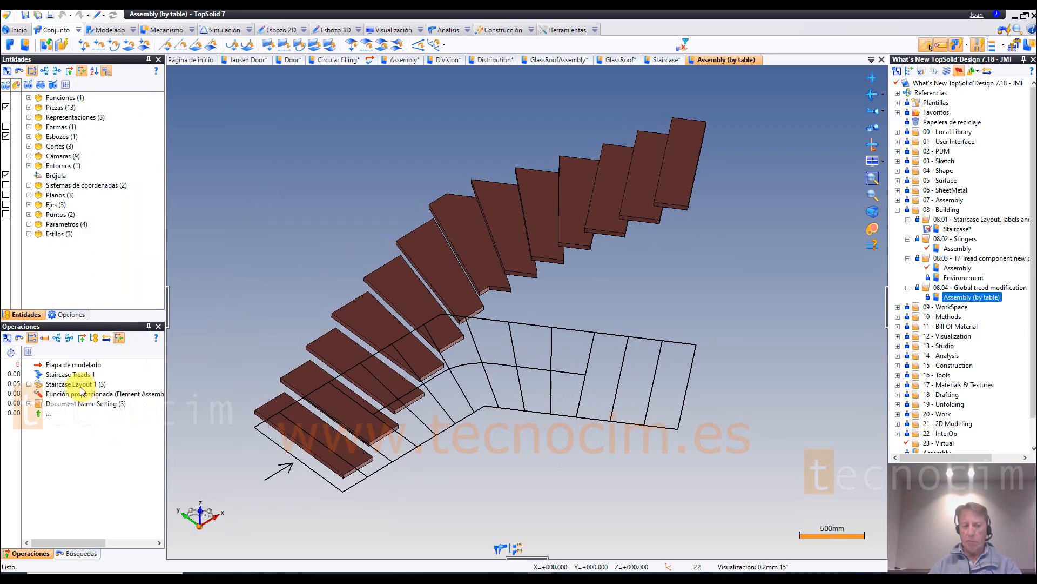
Step: Edit Staircase Layout 1 in 2D layout mode, skewing the starting step line to make the first tread wedge-shaped, and apply the change
{"action": "left_click", "coordinate": [81, 385]}
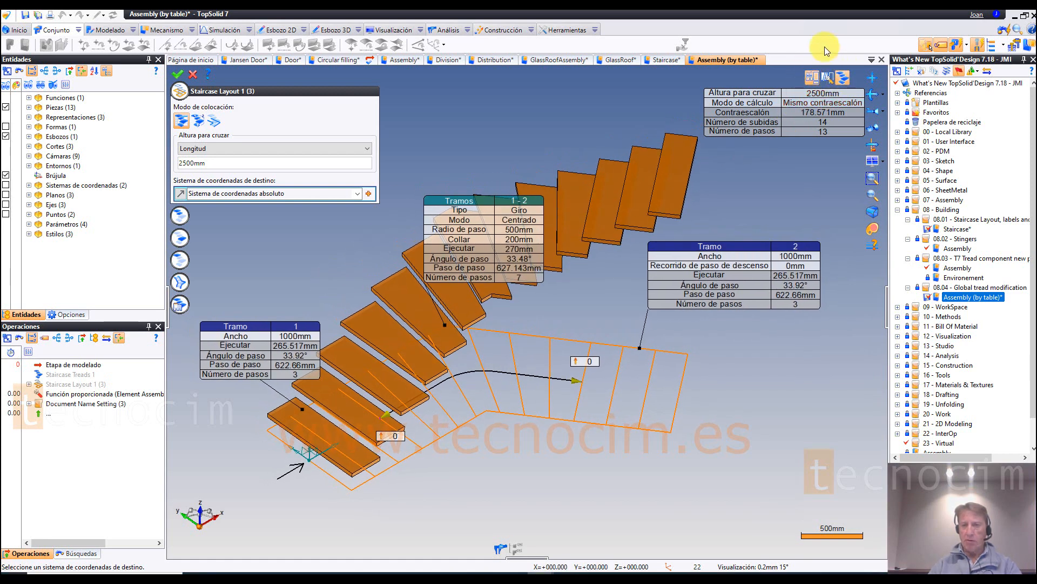
{"action": "left_click", "coordinate": [830, 80]}
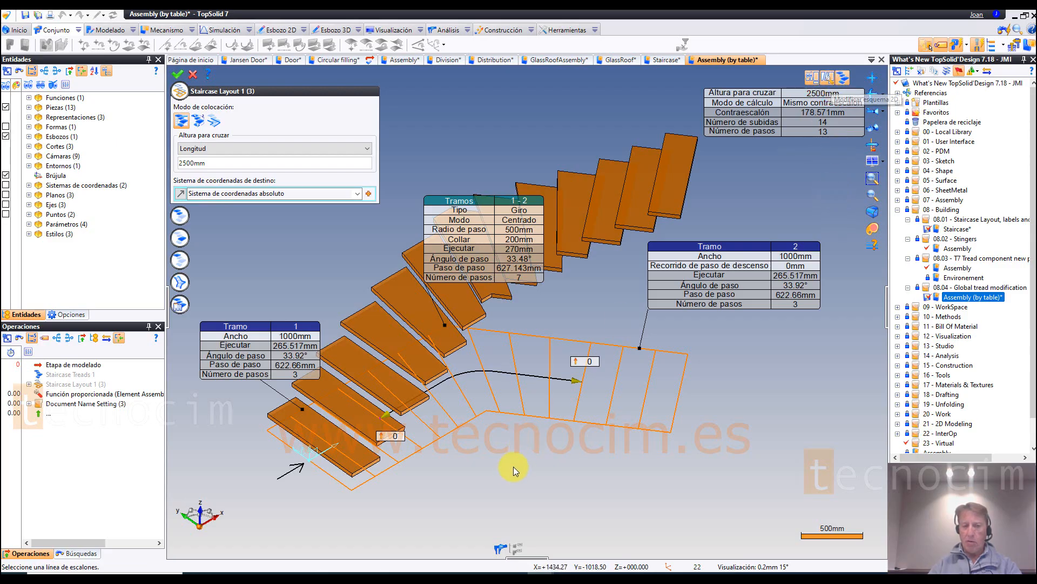
{"action": "scroll", "coordinate": [513, 466], "scroll_direction": "up", "scroll_amount": 5}
{"action": "middle_click_drag", "start_coordinate": [486, 481], "coordinate": [391, 512]}
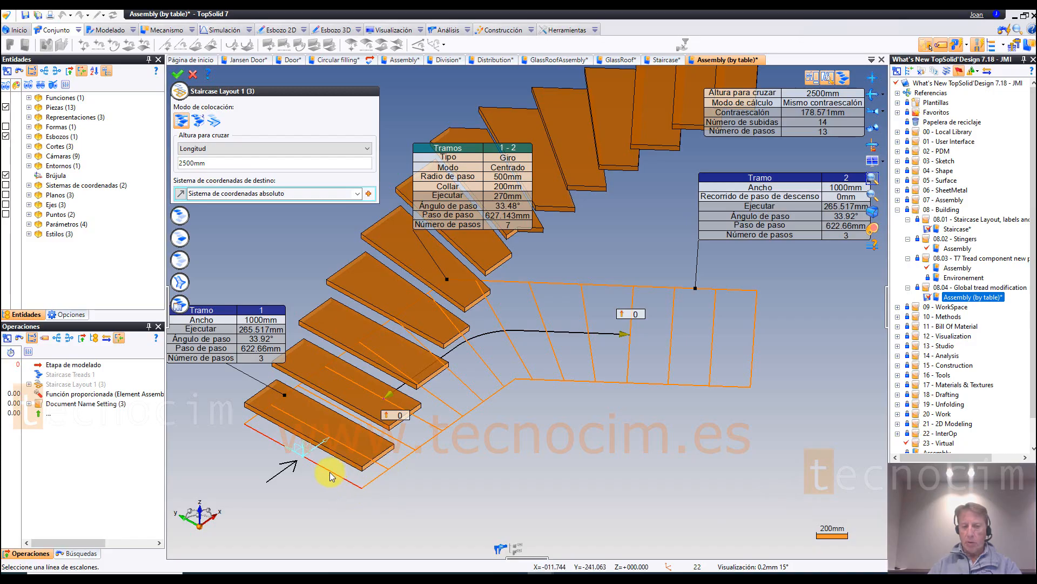
{"action": "scroll", "coordinate": [415, 501], "scroll_direction": "up", "scroll_amount": 4}
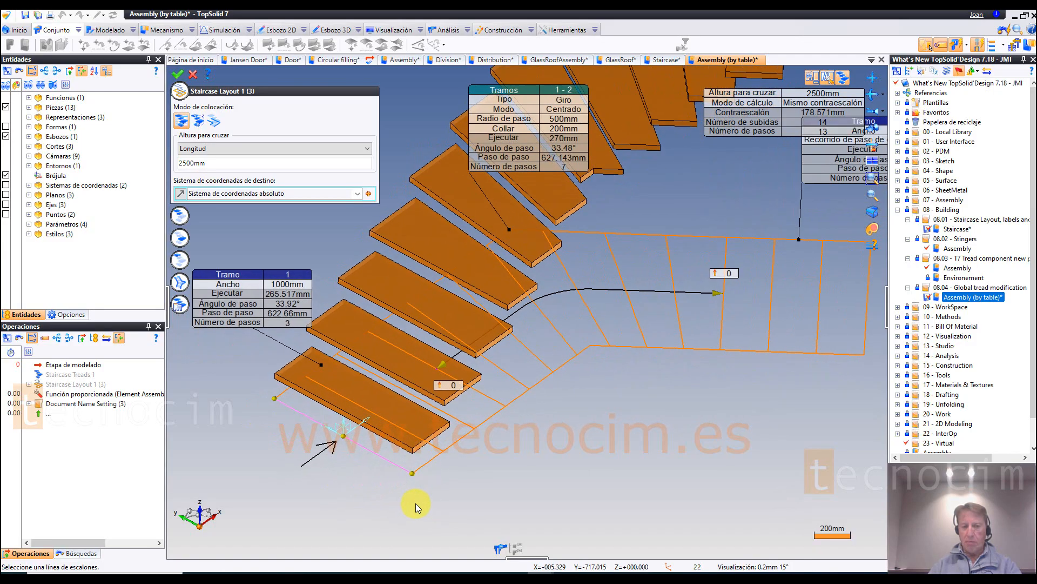
{"action": "scroll", "coordinate": [412, 501], "scroll_direction": "up", "scroll_amount": 2}
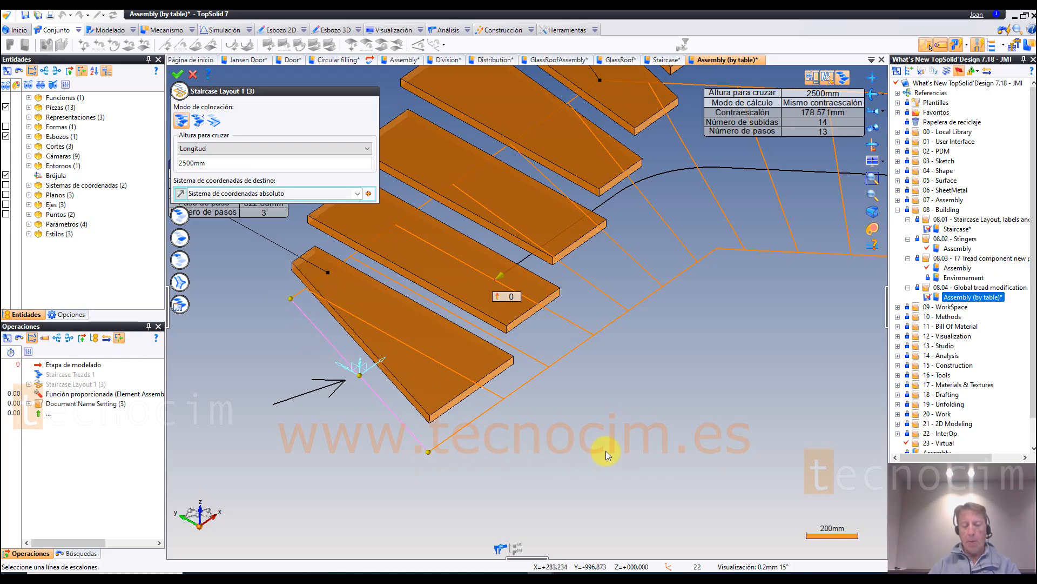
{"action": "scroll", "coordinate": [550, 471], "scroll_direction": "down", "scroll_amount": 3}
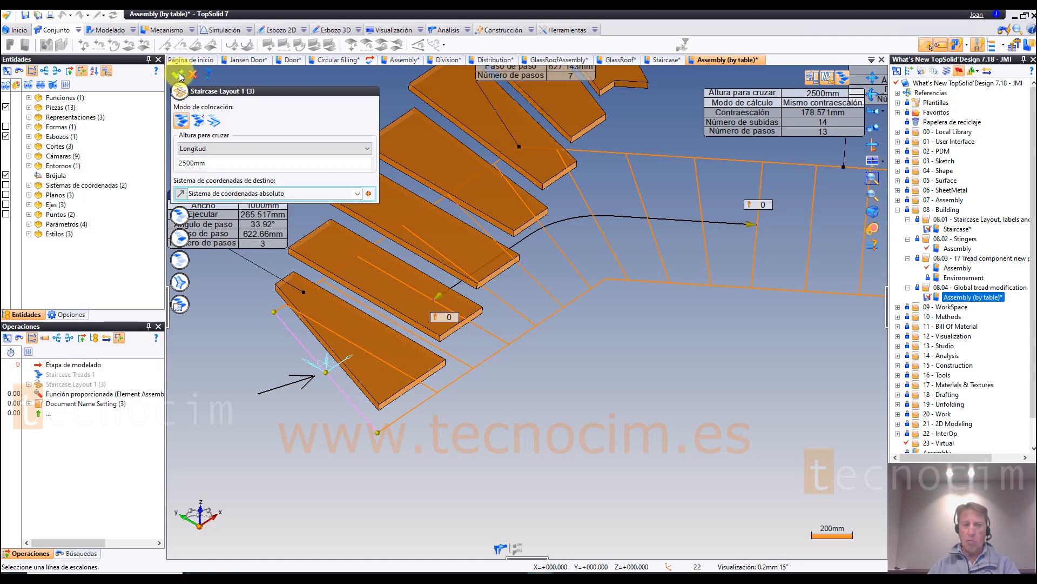
{"action": "scroll", "coordinate": [329, 281], "scroll_direction": "down", "scroll_amount": 2}
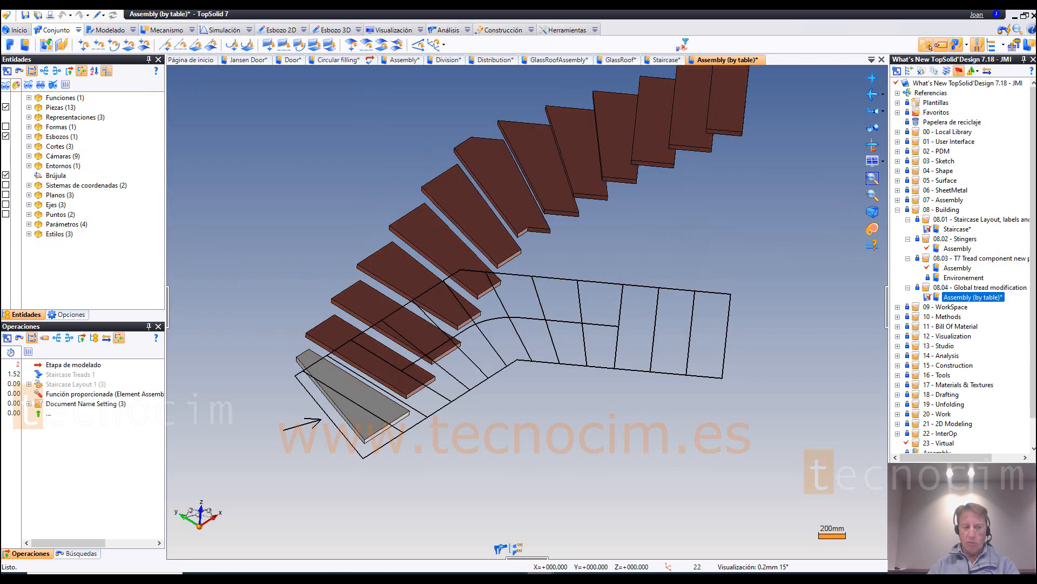
{"action": "scroll", "coordinate": [353, 309], "scroll_direction": "down", "scroll_amount": 1}
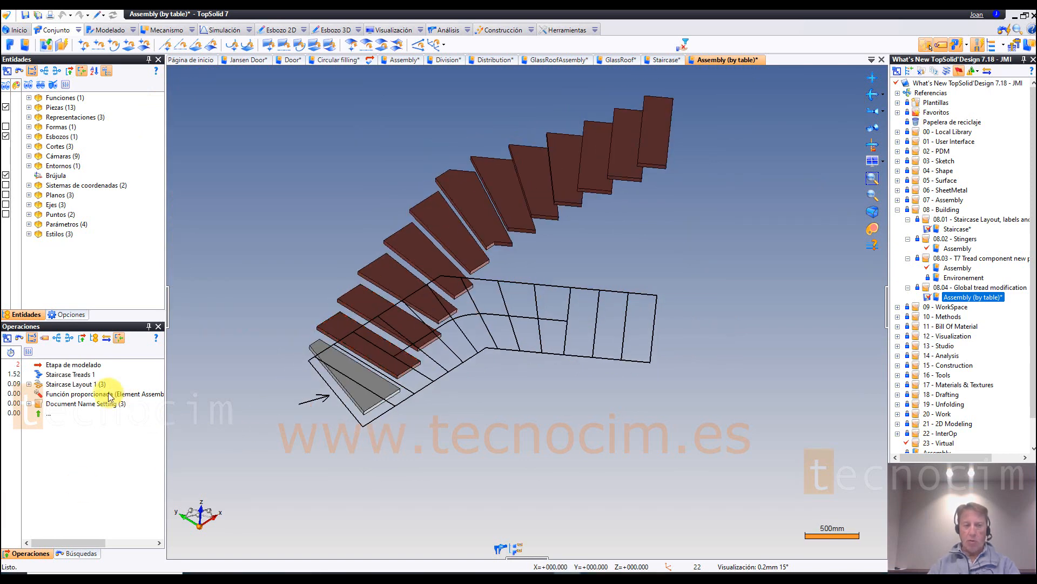
Step: Edit Staircase Layout 1 again, hide the flight tables and layout sketch, and open the Largueros settings
{"action": "left_click", "coordinate": [78, 384]}
{"action": "right_click", "coordinate": [79, 384]}
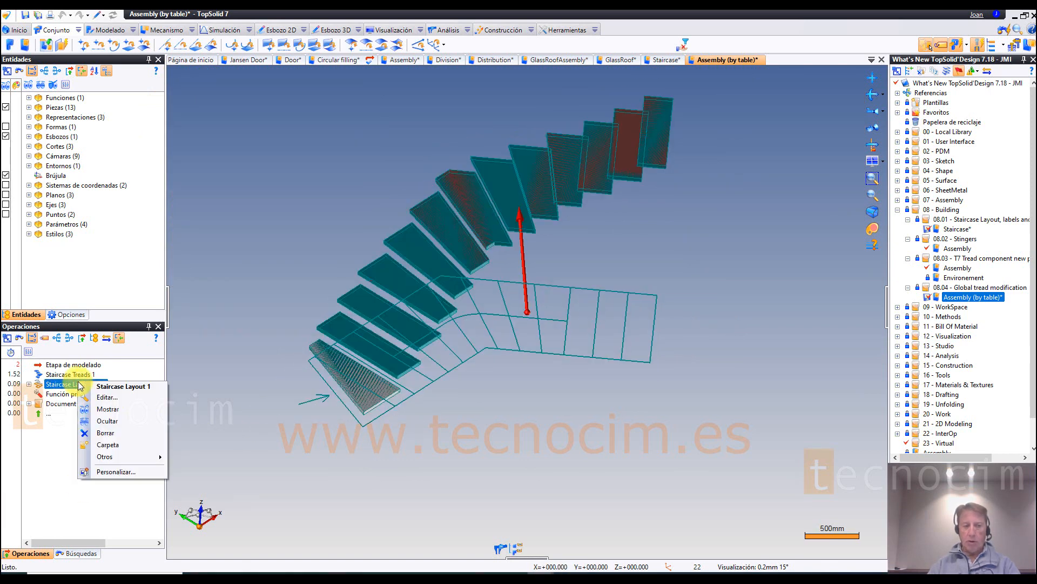
{"action": "left_click", "coordinate": [116, 398]}
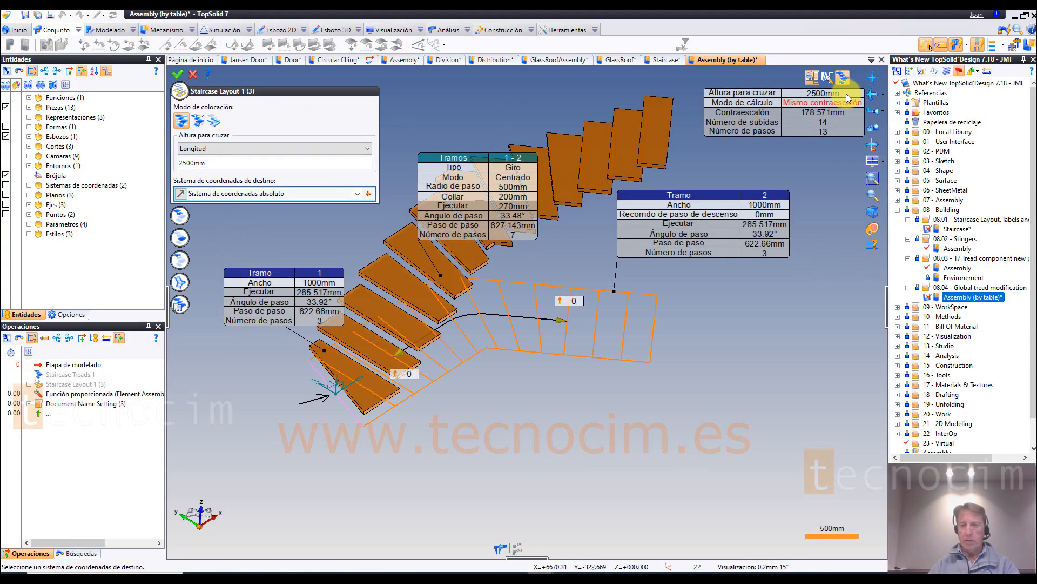
{"action": "left_click", "coordinate": [814, 79]}
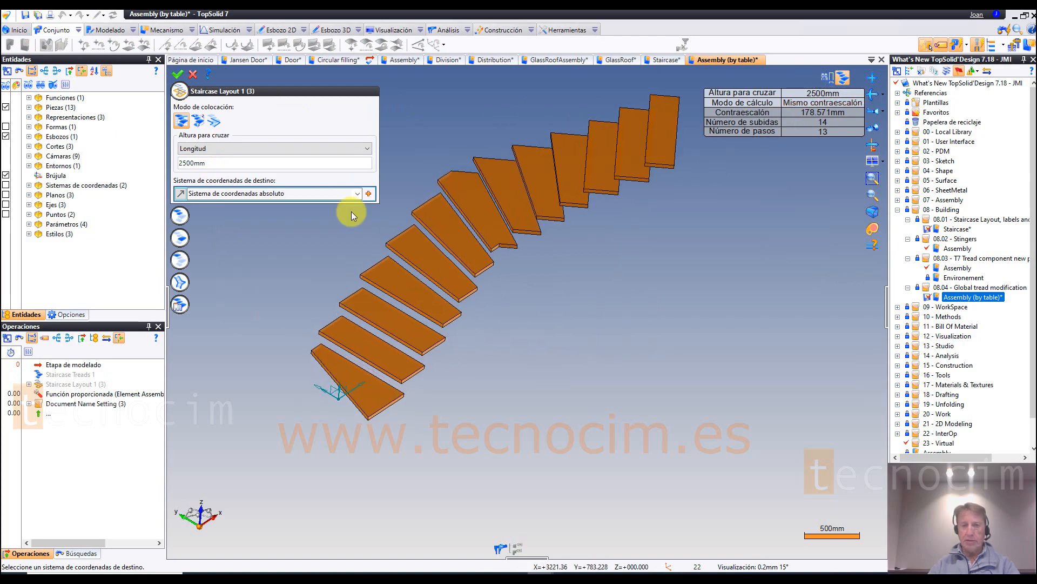
{"action": "left_click", "coordinate": [181, 92]}
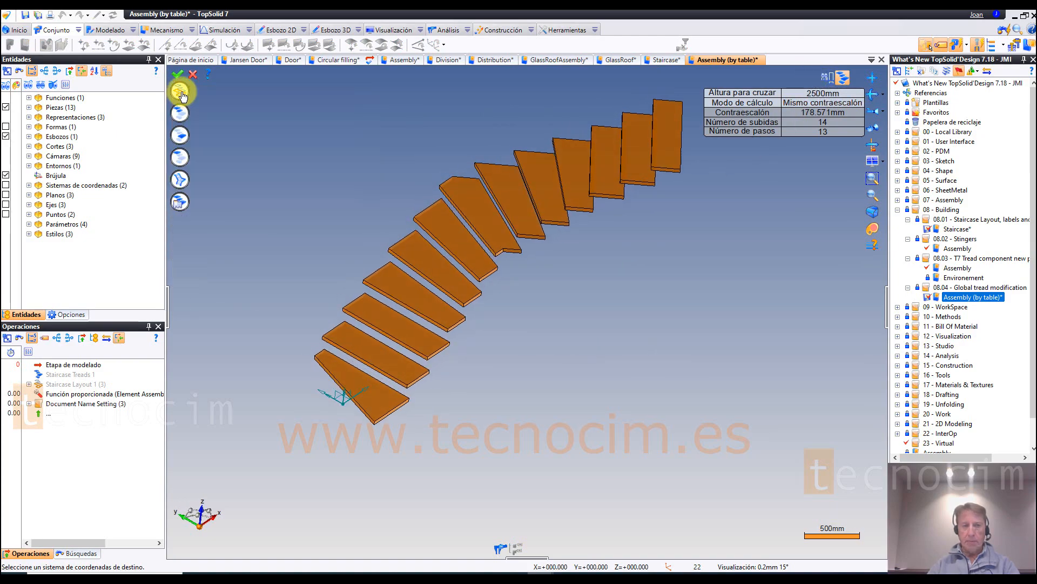
{"action": "left_click", "coordinate": [181, 182]}
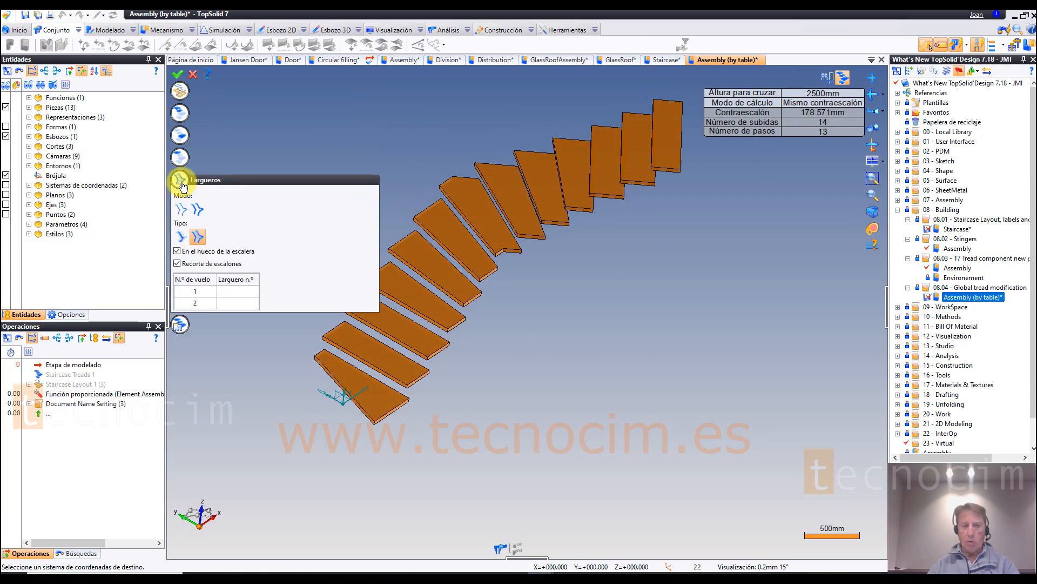
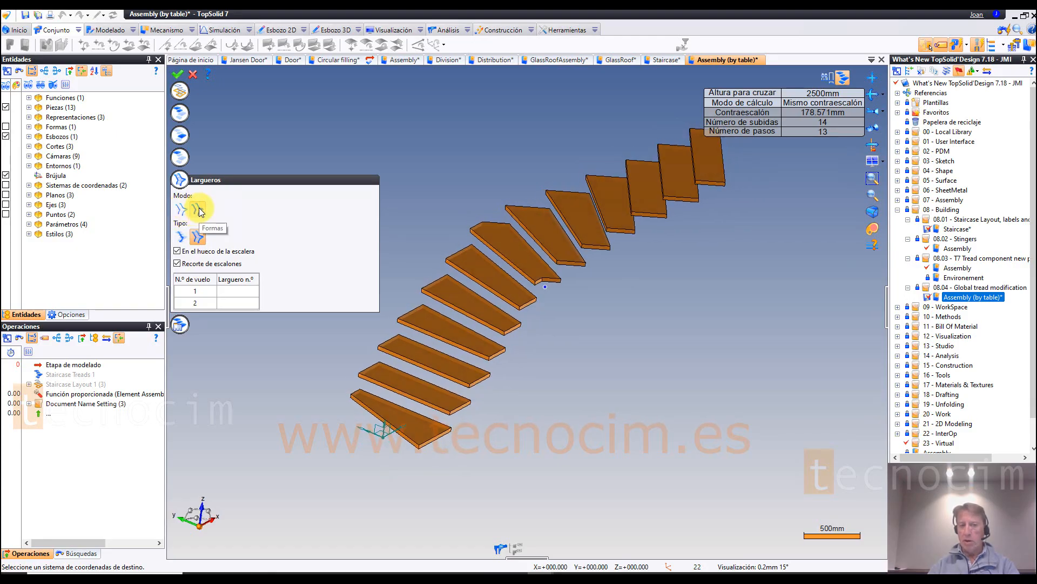
Step: Switch the stringers (Largueros) to the single-stringer type and add a stringer to flight 1
{"action": "left_click", "coordinate": [185, 240]}
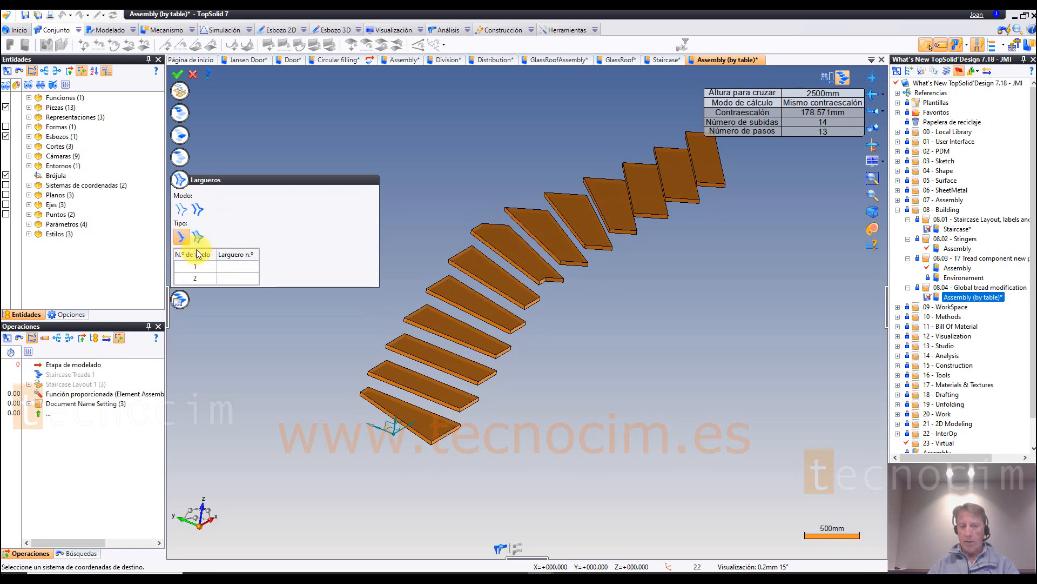
{"action": "left_click", "coordinate": [261, 272]}
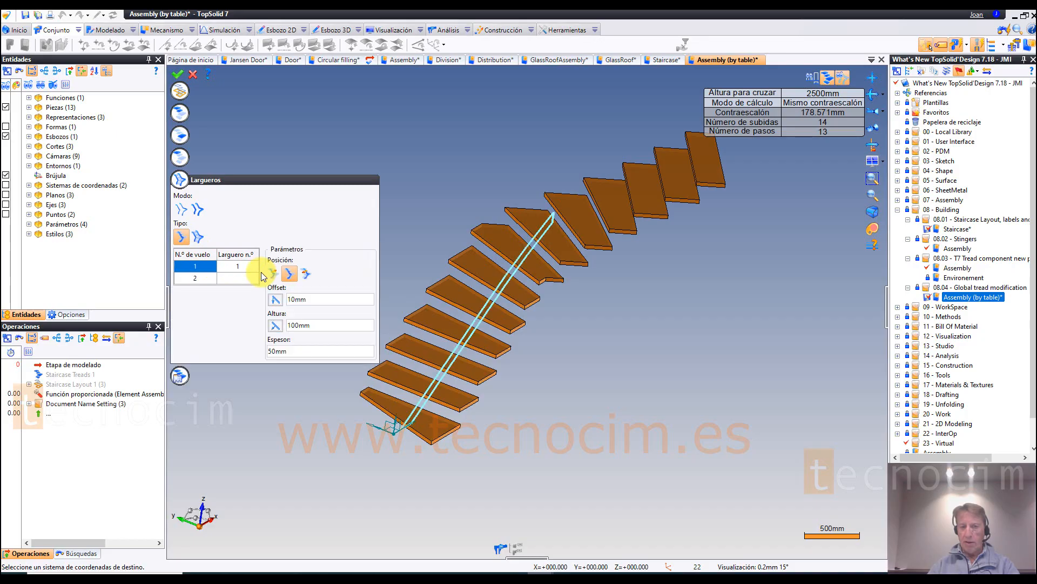
{"action": "left_click", "coordinate": [322, 325]}
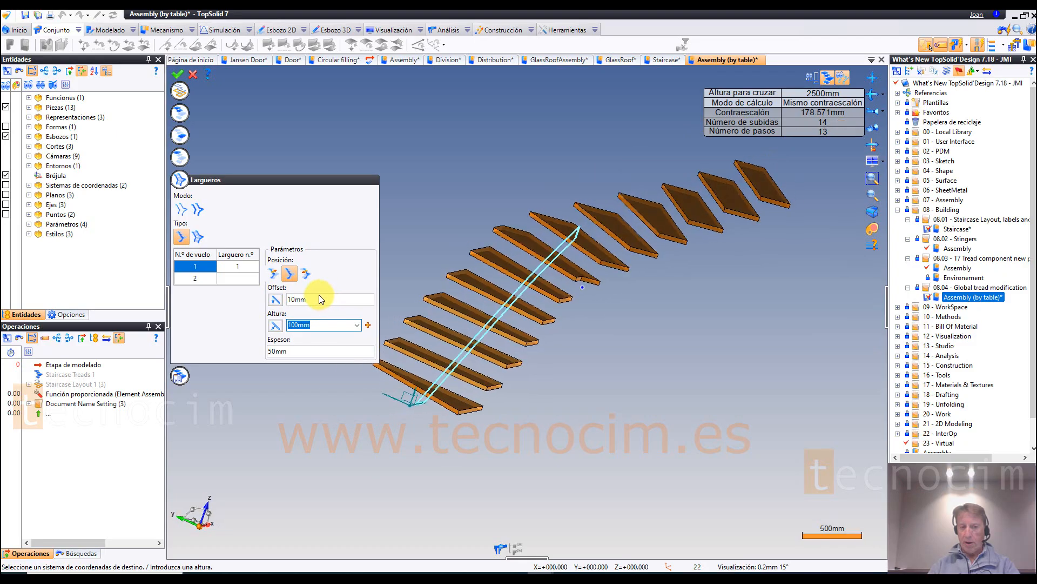
Step: Position the flight 1 stringer from the left at 0 mm, keep its 10 mm offset, and set its height to 150 mm
{"action": "left_click", "coordinate": [274, 273]}
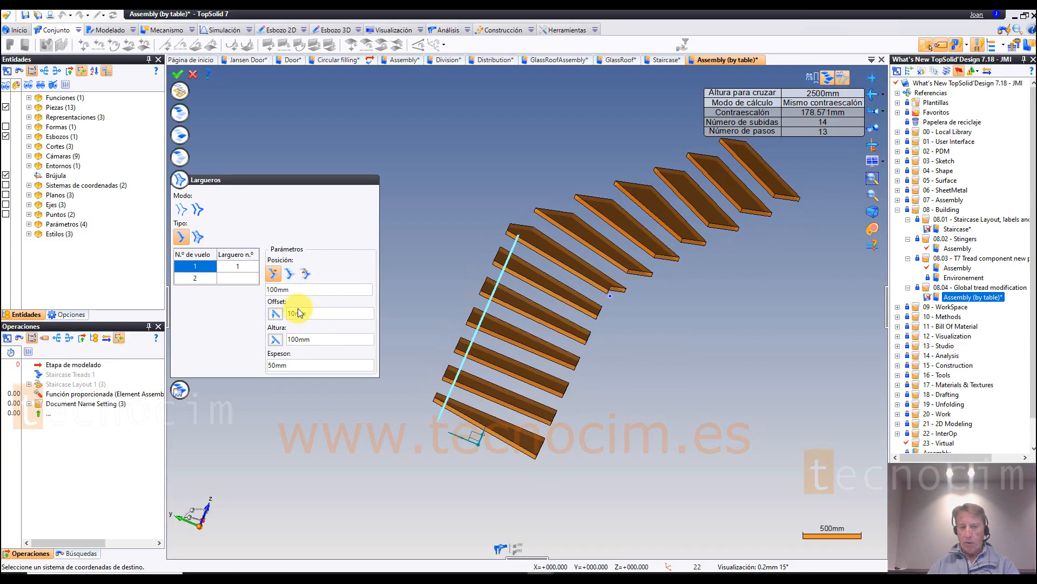
{"action": "left_click", "coordinate": [301, 291]}
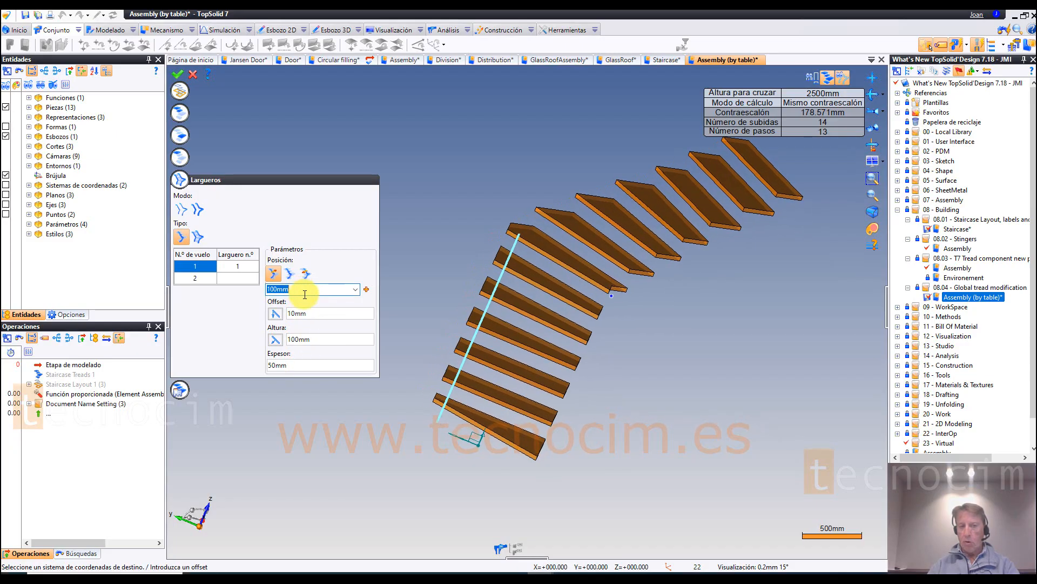
{"action": "type", "text": "0"}
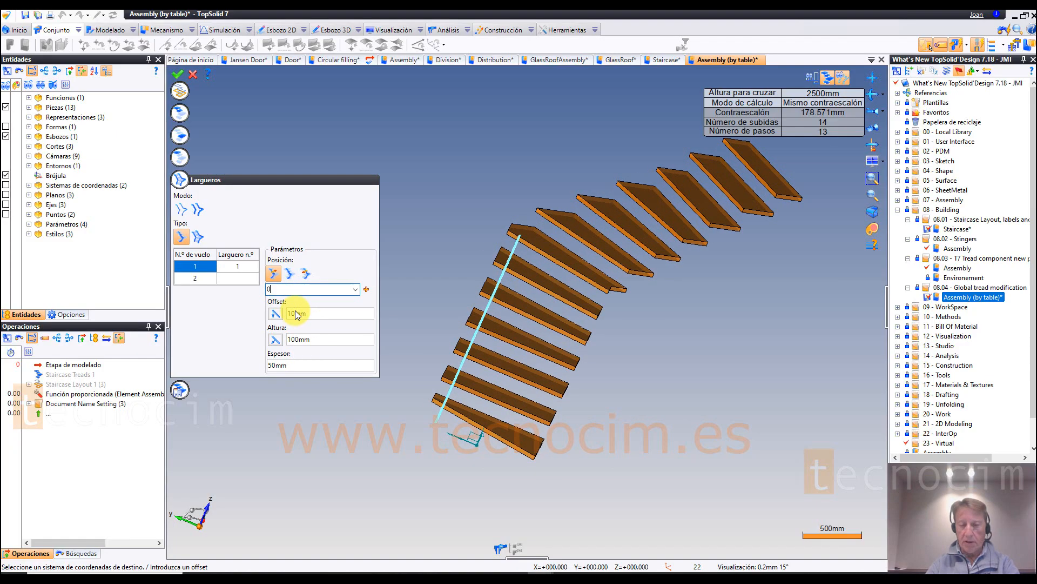
{"action": "left_click", "coordinate": [297, 314]}
{"action": "scroll", "coordinate": [489, 268], "scroll_direction": "up", "scroll_amount": 2}
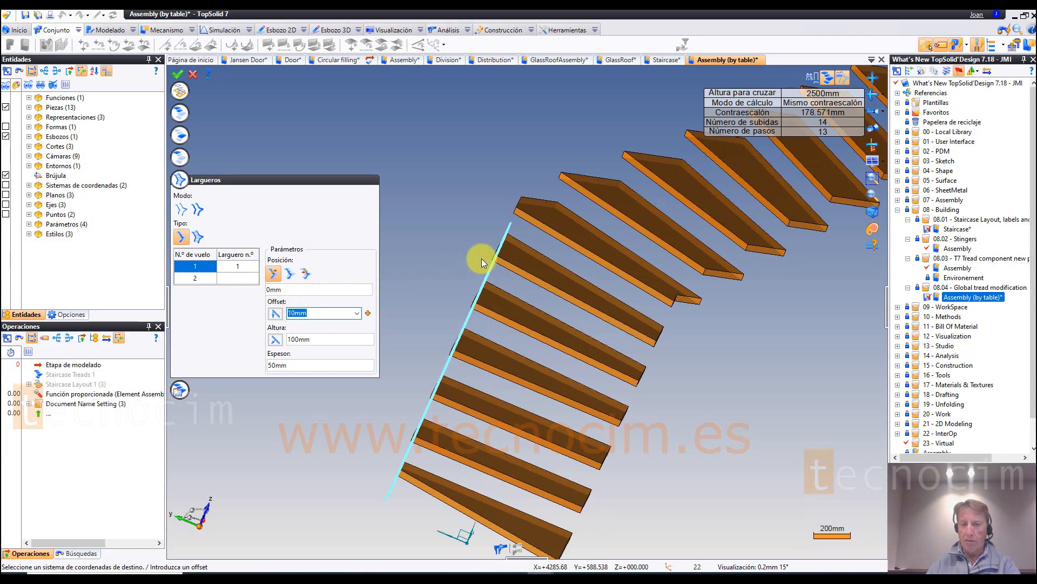
{"action": "scroll", "coordinate": [478, 260], "scroll_direction": "down", "scroll_amount": 4}
{"action": "middle_click_drag", "start_coordinate": [463, 268], "coordinate": [378, 331]}
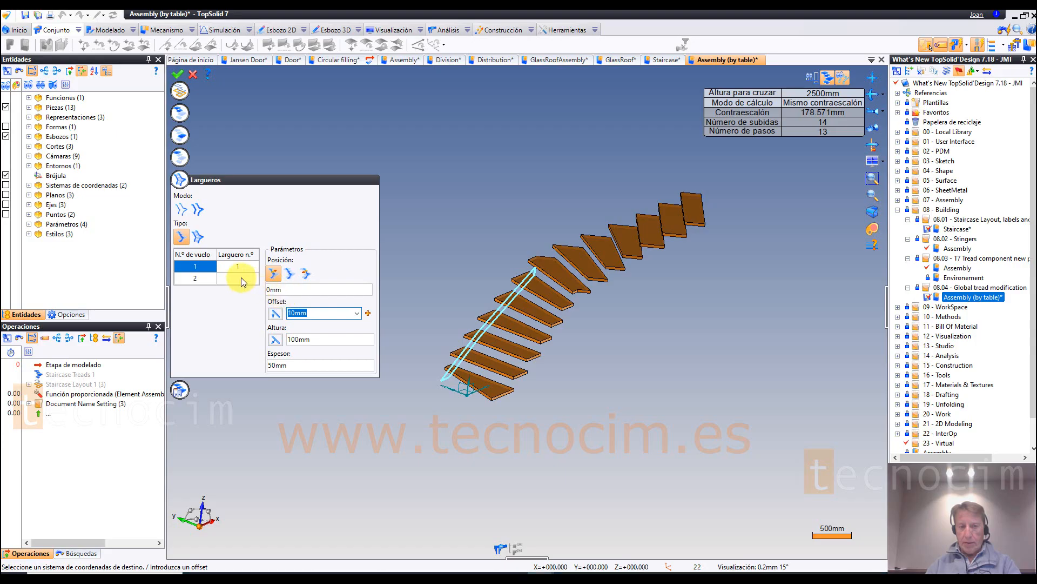
{"action": "key", "text": "Return"}
{"action": "type", "text": "150"}
{"action": "key", "text": "Return"}
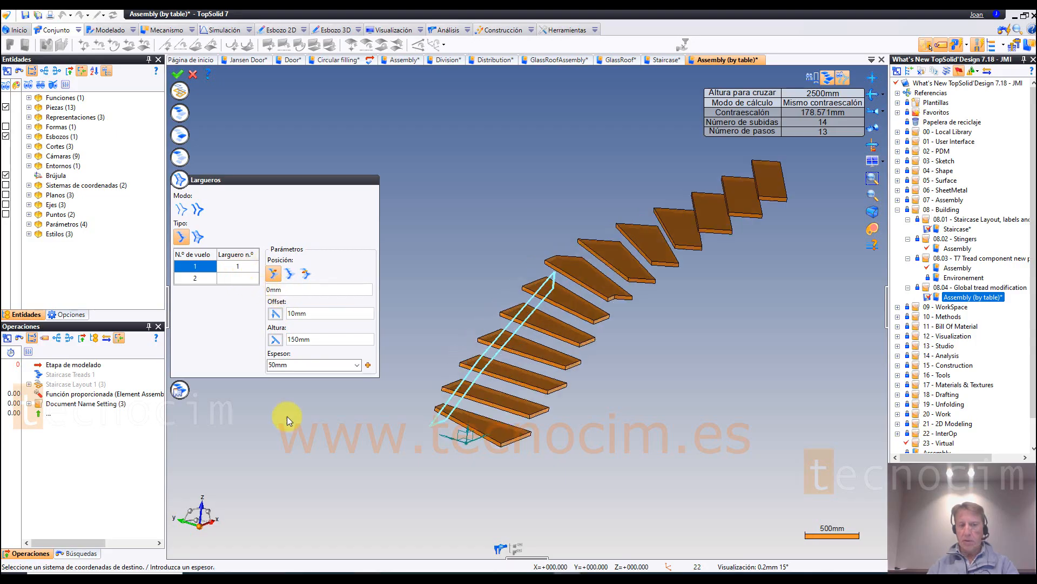
Step: Add a stringer to flight 2, try the Desde la derecha position for it, and apply the staircase layout
{"action": "left_click", "coordinate": [196, 278]}
{"action": "left_click", "coordinate": [234, 280]}
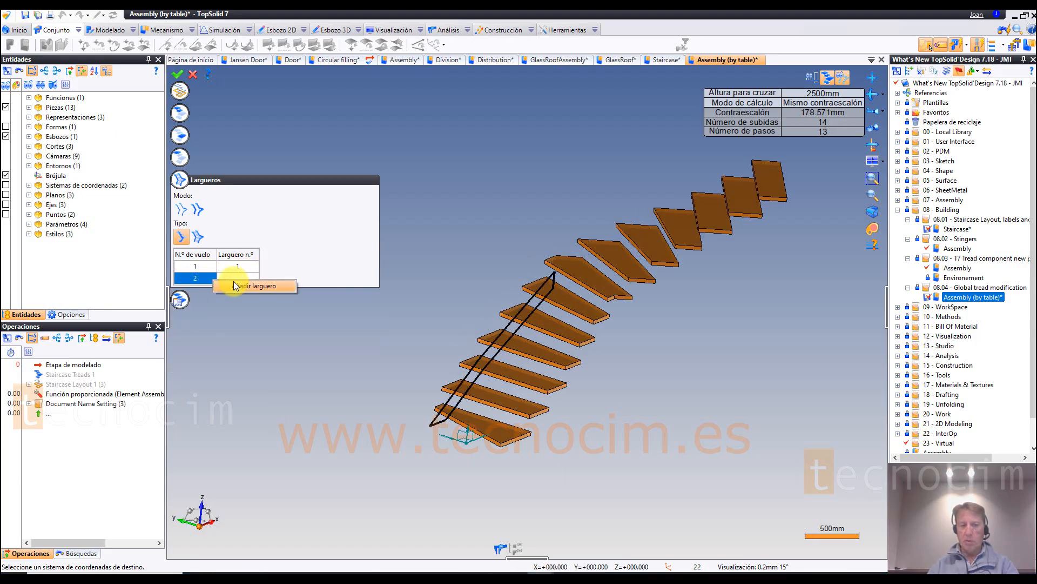
{"action": "left_click", "coordinate": [235, 286]}
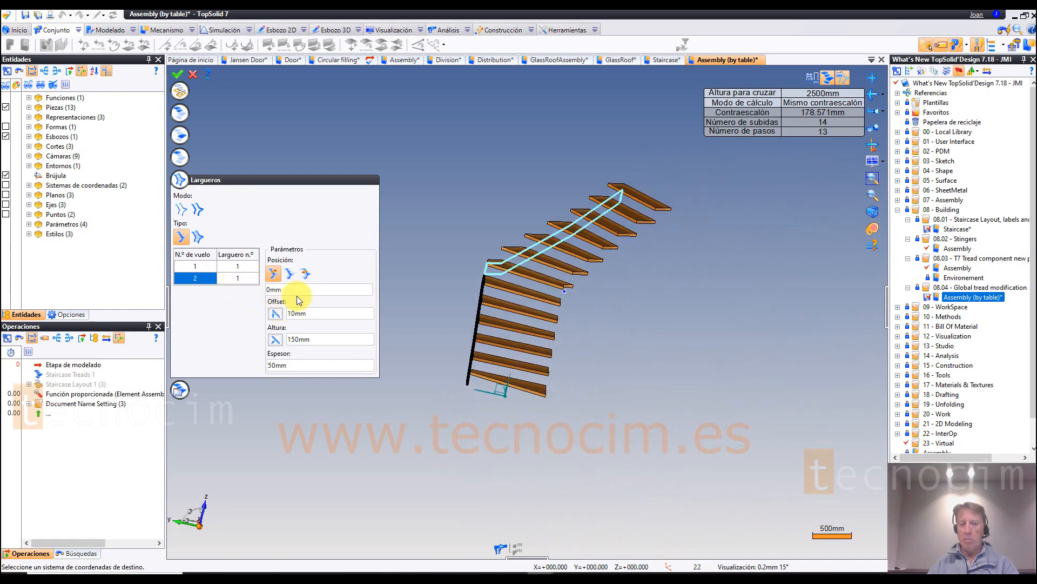
{"action": "left_click", "coordinate": [306, 274]}
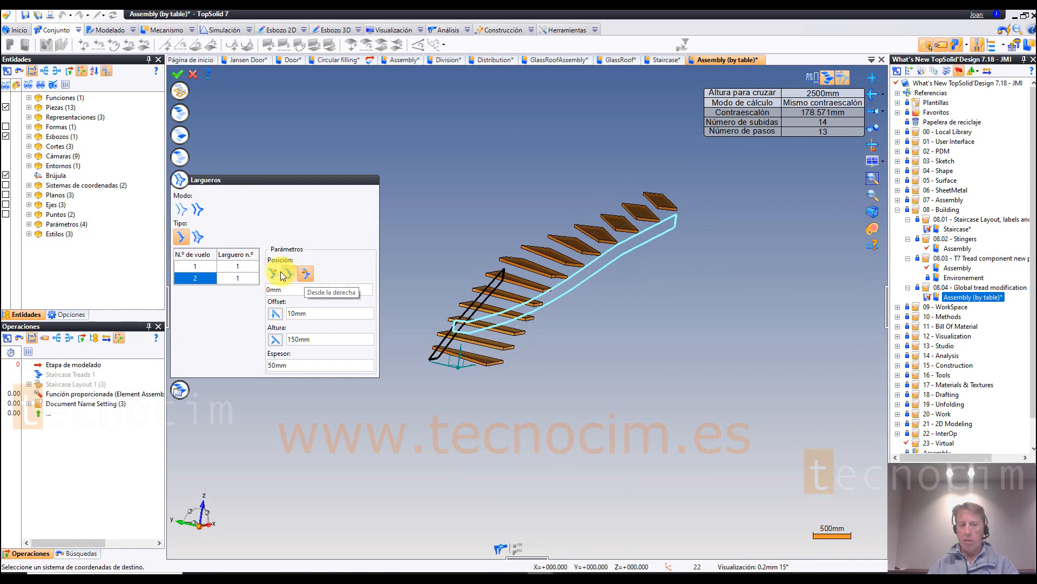
{"action": "left_click", "coordinate": [177, 75]}
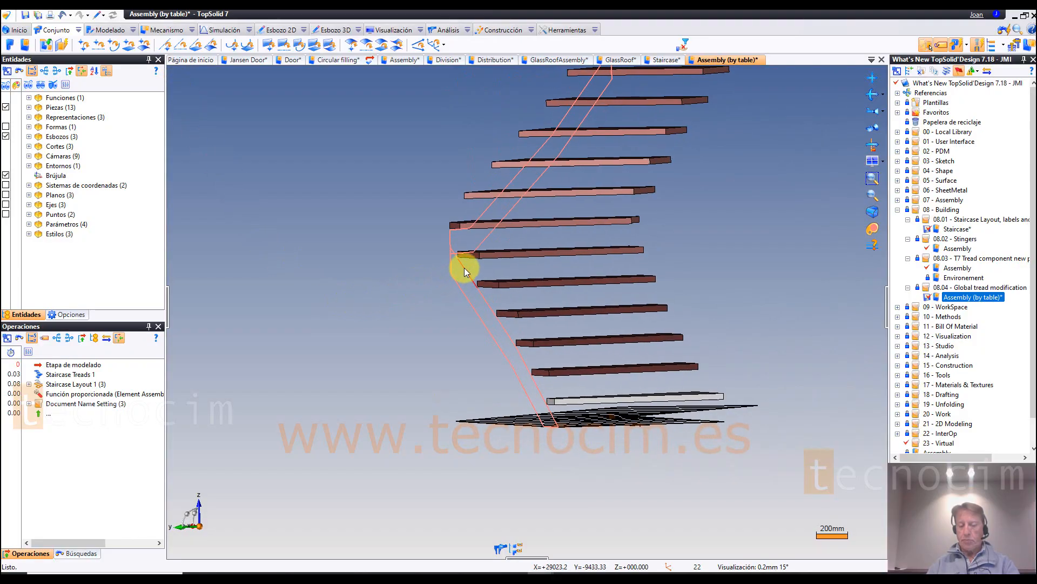
Step: Examine the finished staircase with stringers in the document con descenso en giro / alineado - result
{"action": "left_click", "coordinate": [135, 31]}
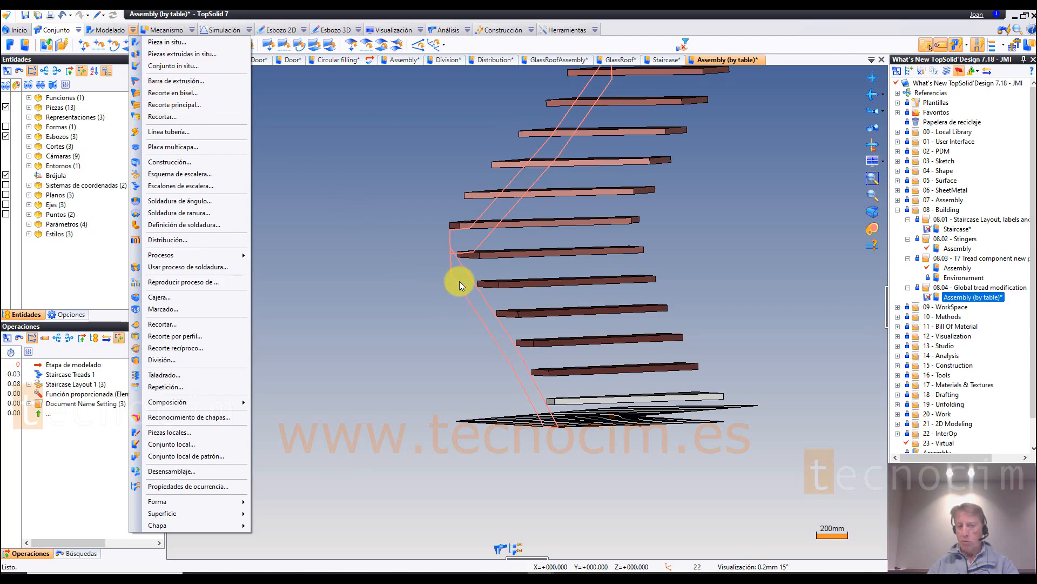
{"action": "left_click", "coordinate": [336, 169]}
{"action": "middle_click_drag", "start_coordinate": [352, 254], "coordinate": [84, 416]}
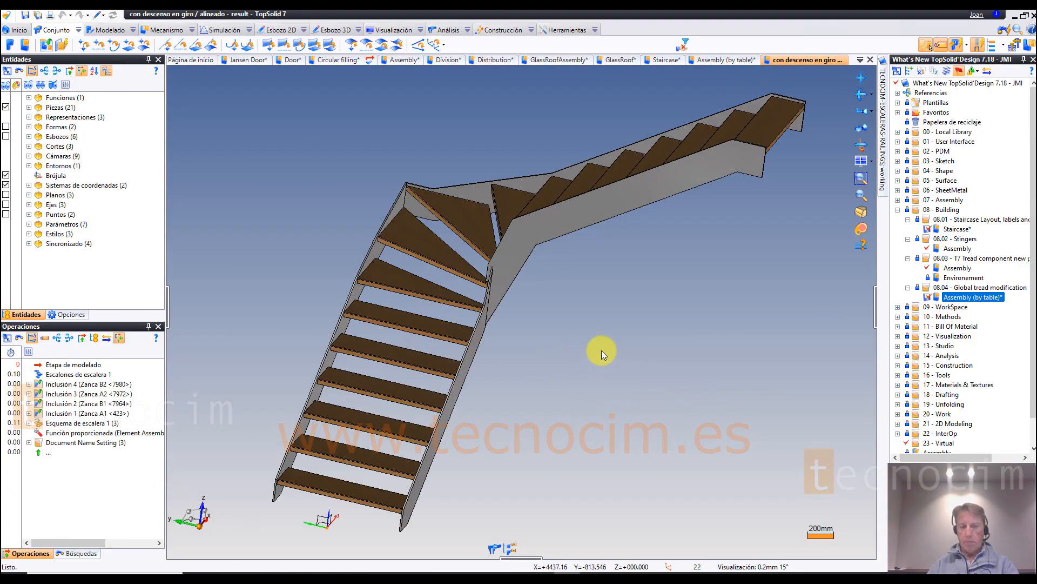
{"action": "scroll", "coordinate": [601, 353], "scroll_direction": "down", "scroll_amount": 3}
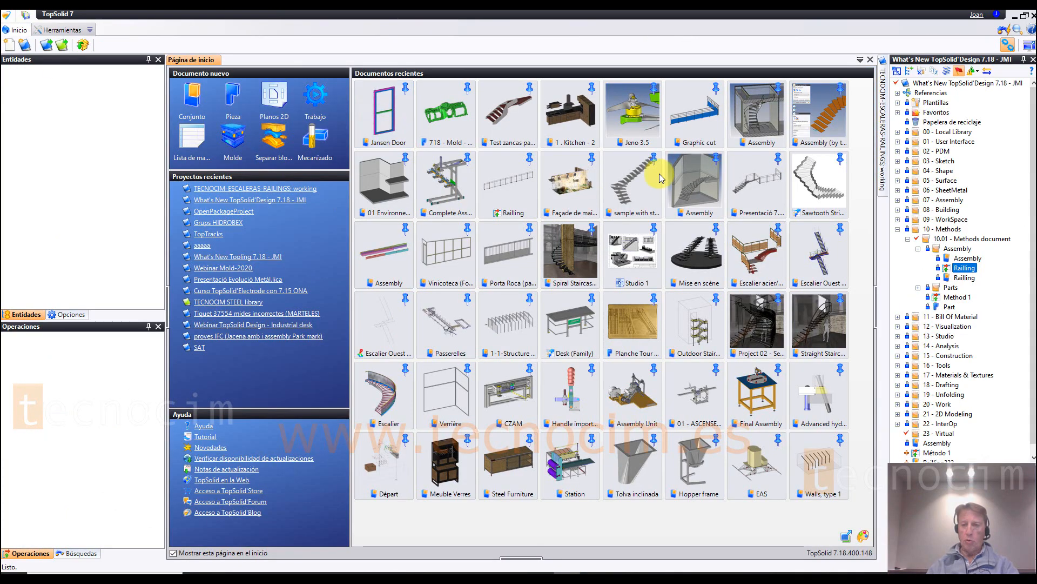
{"action": "left_click", "coordinate": [953, 233]}
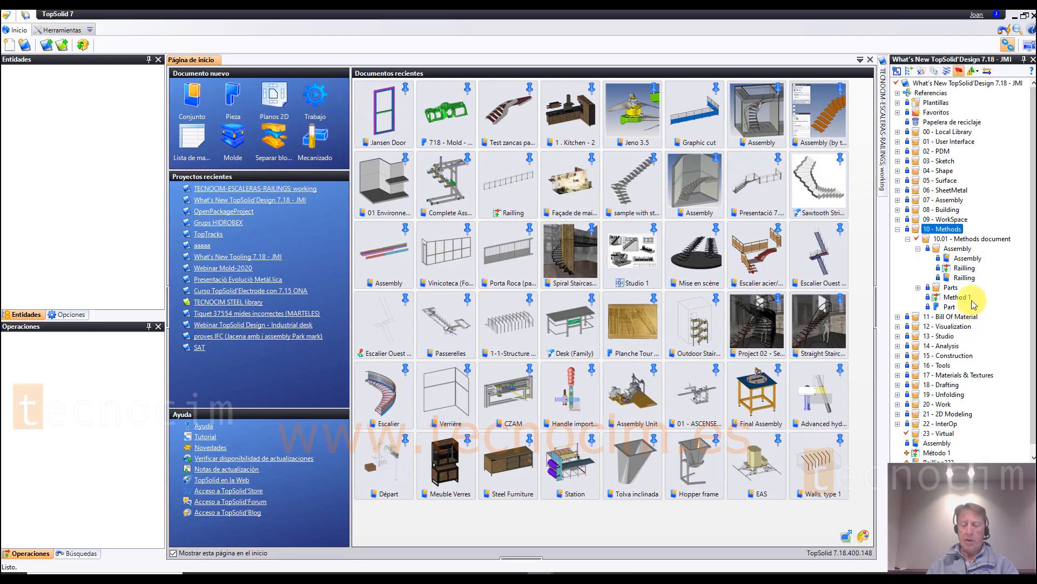
{"action": "right_click", "coordinate": [945, 230]}
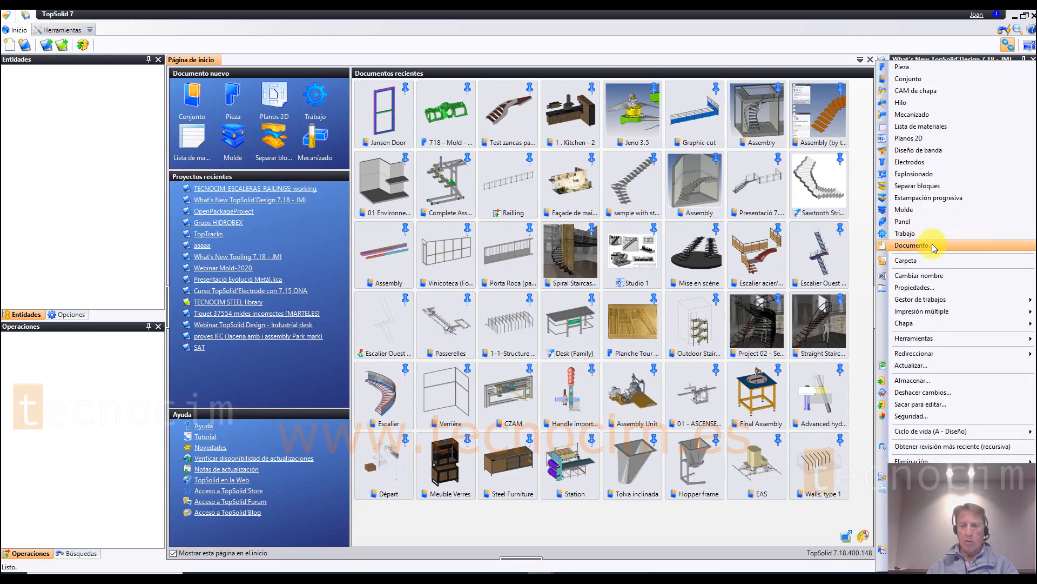
{"action": "left_click", "coordinate": [932, 246]}
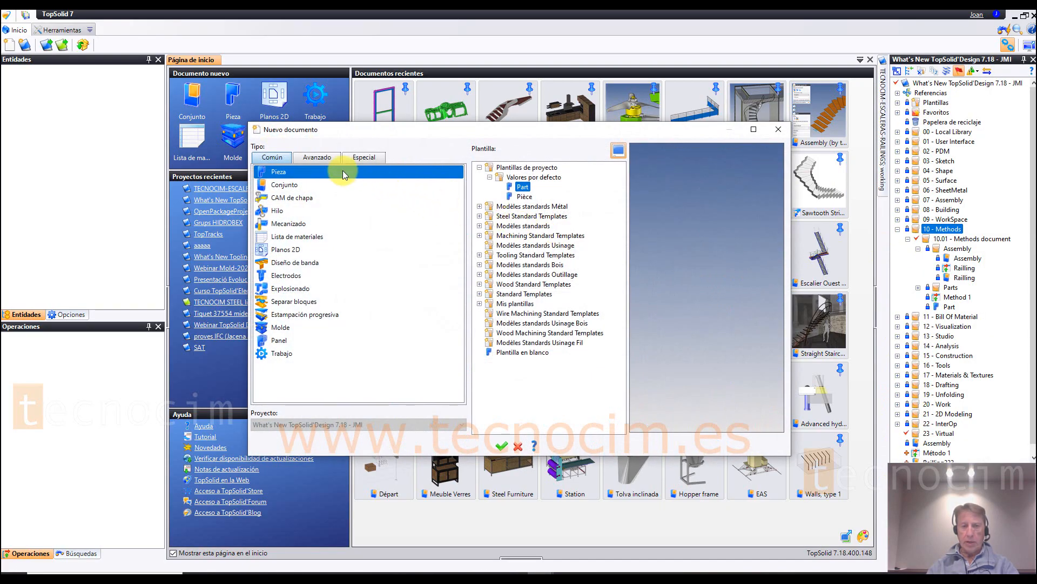
{"action": "left_click", "coordinate": [361, 159]}
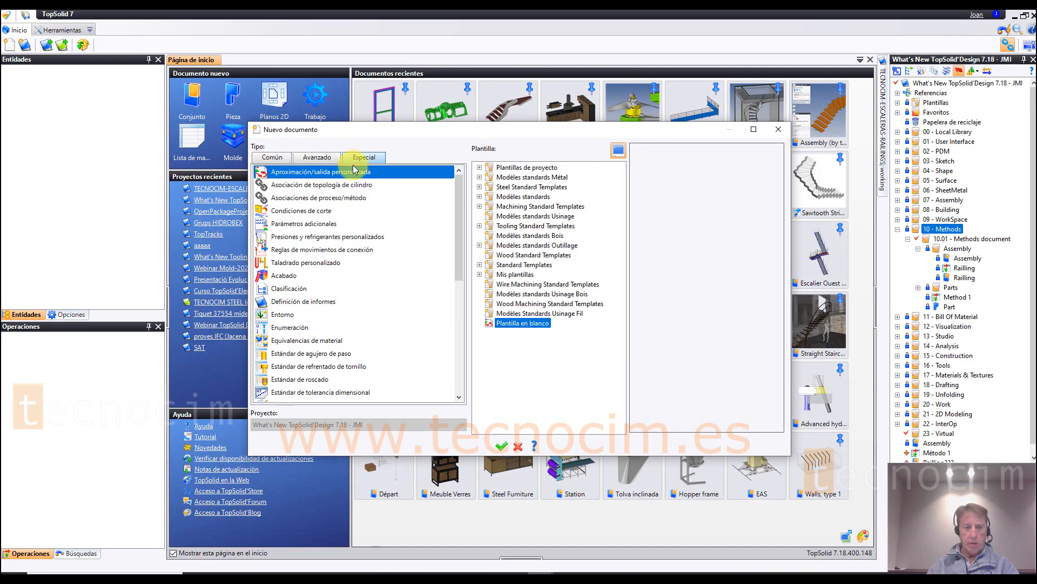
{"action": "left_click", "coordinate": [316, 157]}
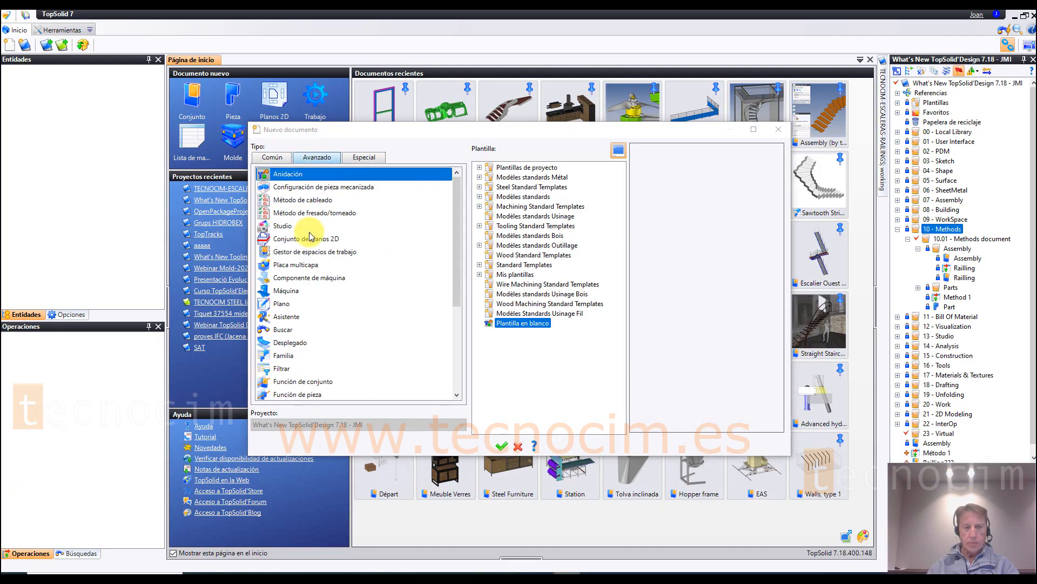
{"action": "left_click_drag", "start_coordinate": [456, 242], "coordinate": [454, 342]}
{"action": "left_click", "coordinate": [283, 321]}
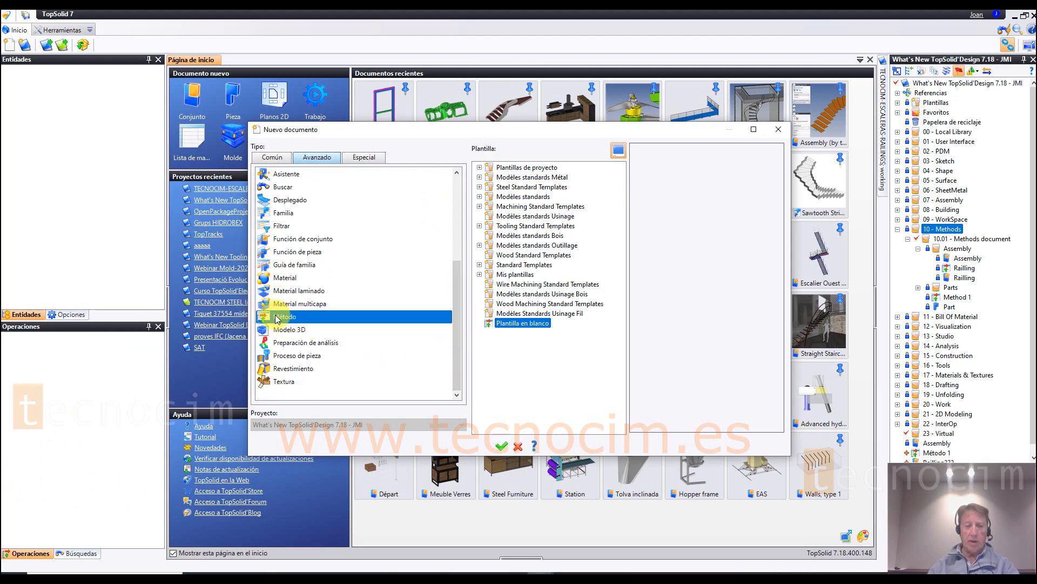
{"action": "left_click", "coordinate": [516, 447]}
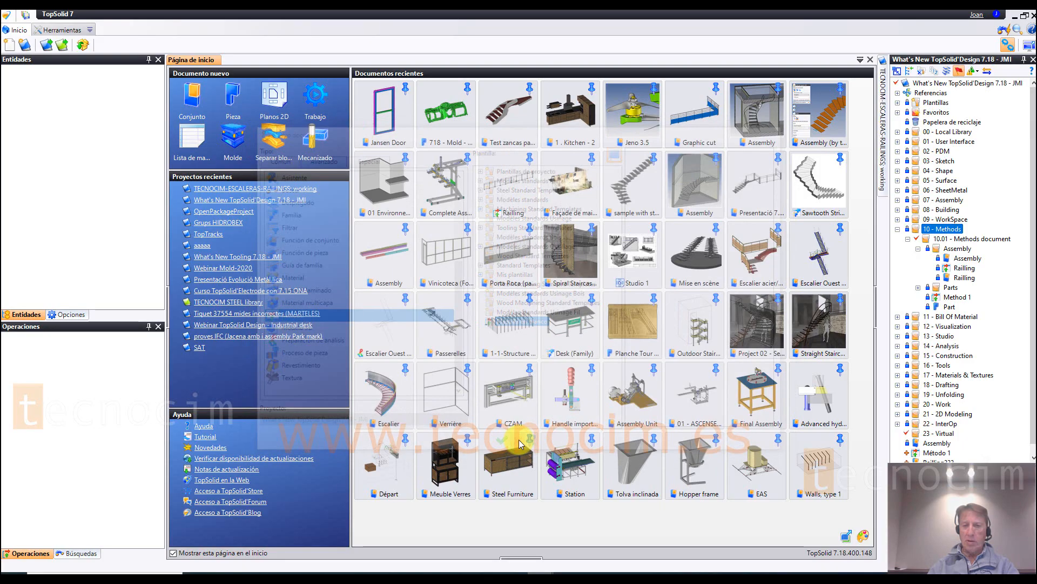
Step: Open the Assembly document of 10.01 - Methods document and hide its Fondos background geometry
{"action": "double_click", "coordinate": [959, 258]}
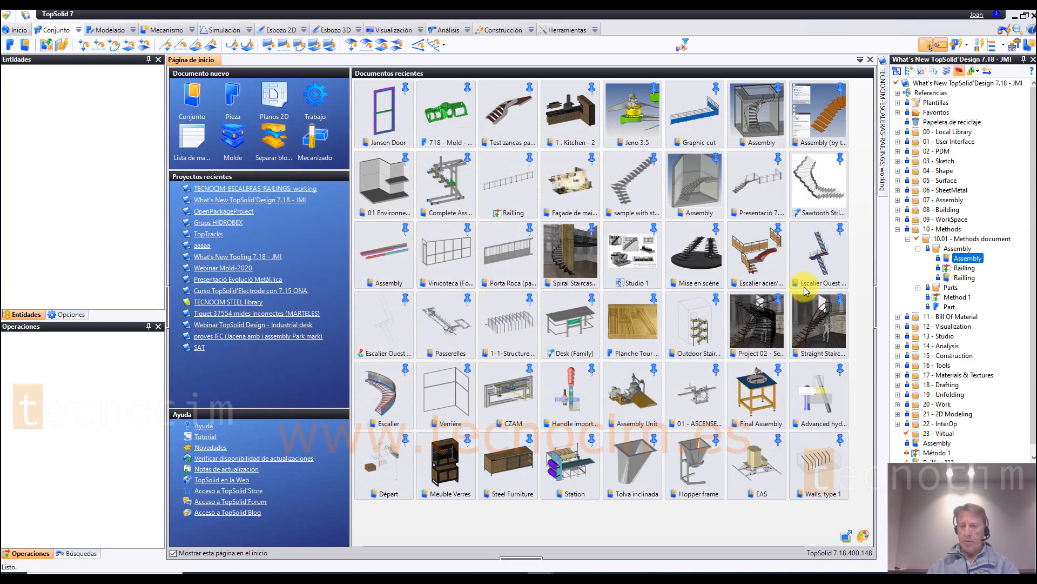
{"action": "scroll", "coordinate": [601, 429], "scroll_direction": "down", "scroll_amount": 2}
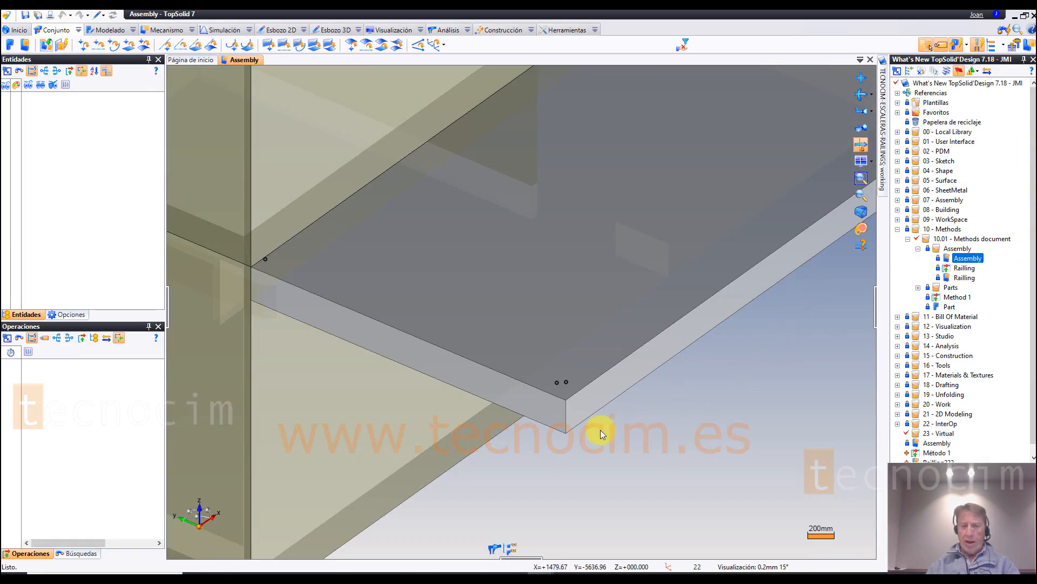
{"action": "scroll", "coordinate": [594, 423], "scroll_direction": "down", "scroll_amount": 3}
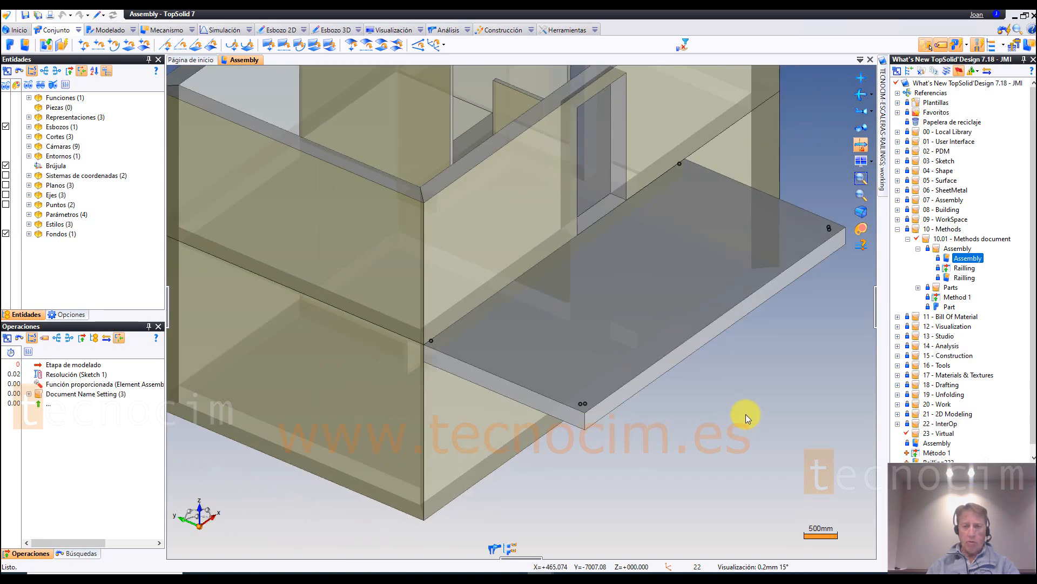
{"action": "scroll", "coordinate": [746, 414], "scroll_direction": "up", "scroll_amount": 2}
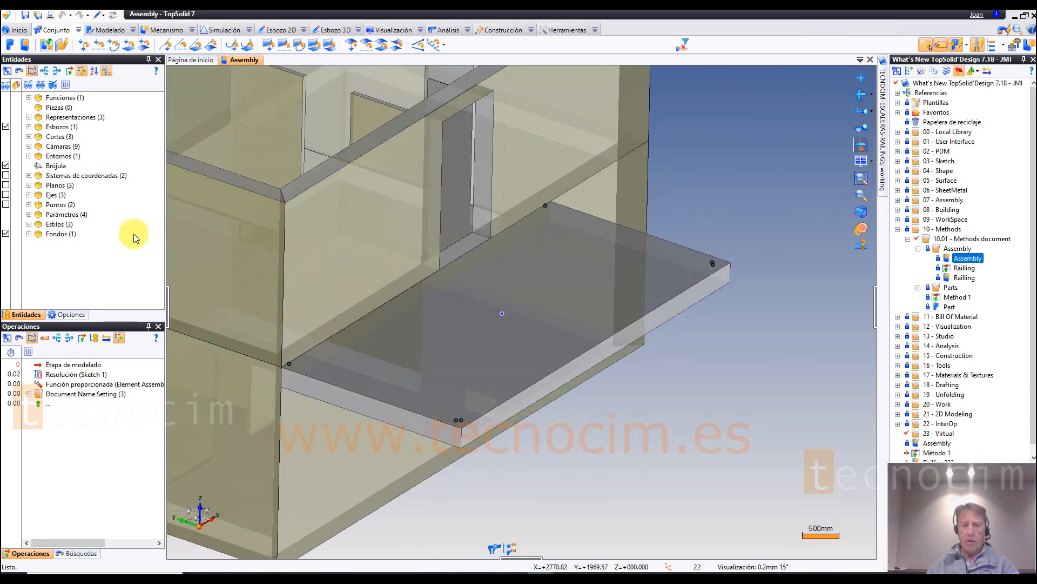
{"action": "left_click", "coordinate": [6, 234]}
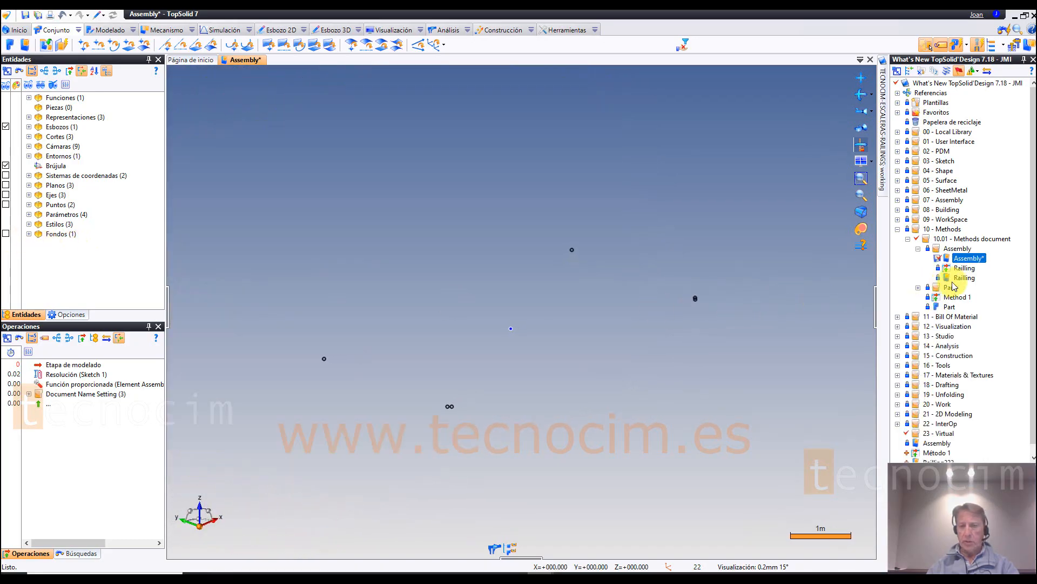
Step: Apply the Railling method document between pairs of sketch vertices to build railings along the balcony's short and long sides
{"action": "left_click", "coordinate": [969, 271]}
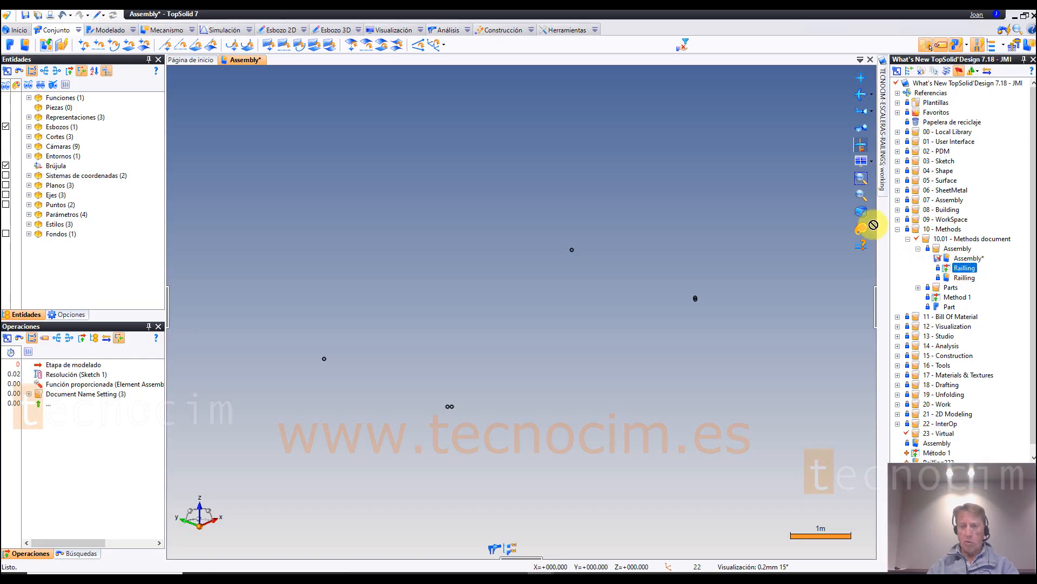
{"action": "left_click_drag", "start_coordinate": [616, 163], "coordinate": [611, 161]}
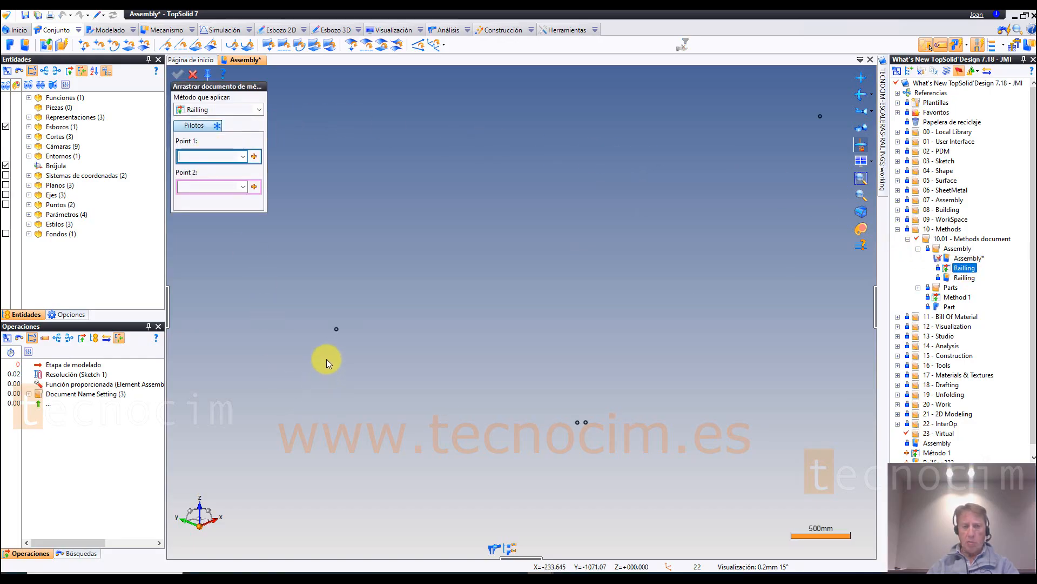
{"action": "left_click", "coordinate": [337, 329]}
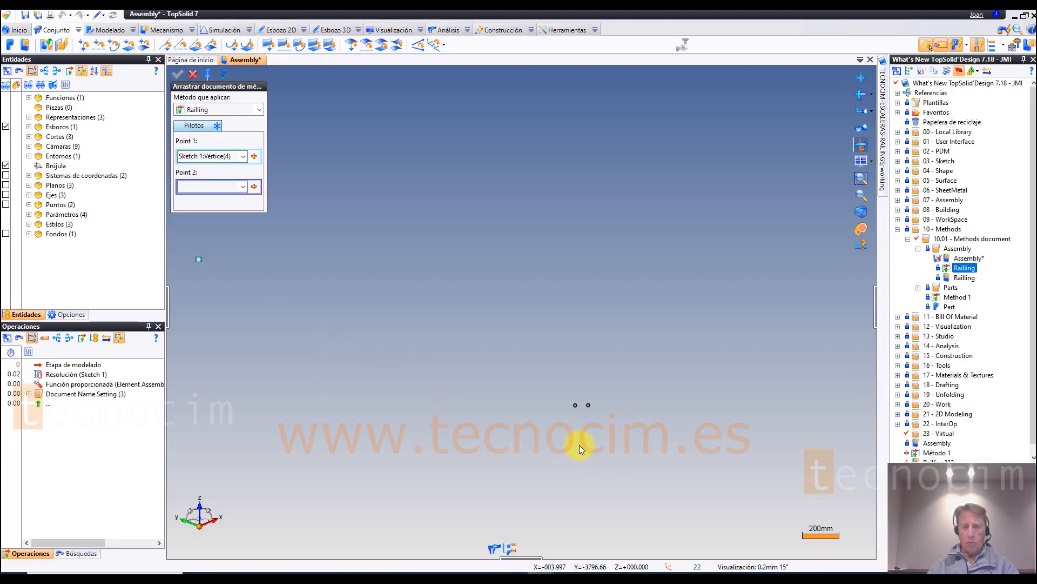
{"action": "left_click", "coordinate": [575, 405]}
{"action": "scroll", "coordinate": [478, 399], "scroll_direction": "down", "scroll_amount": 3}
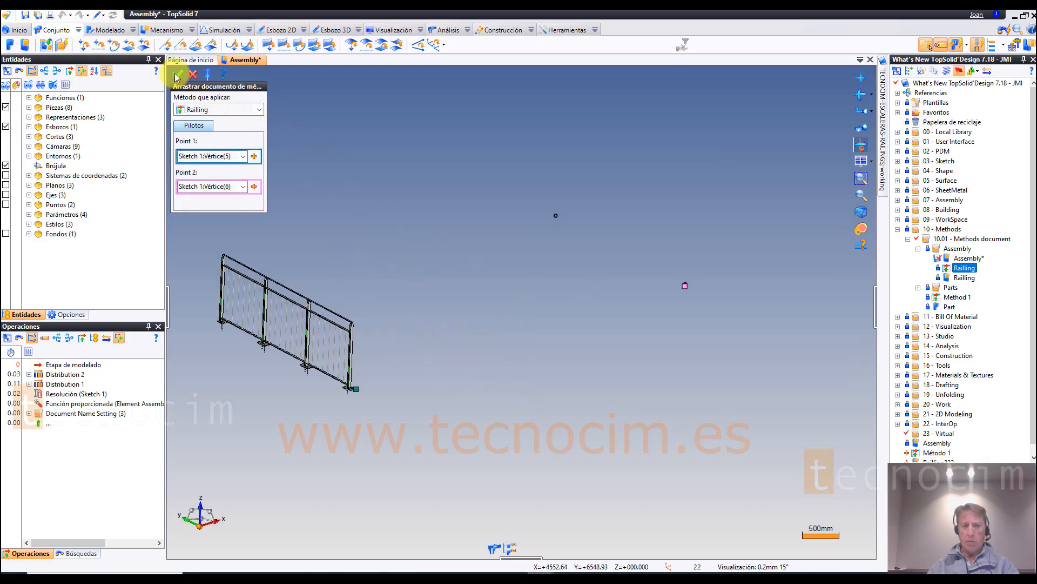
{"action": "left_click", "coordinate": [180, 76]}
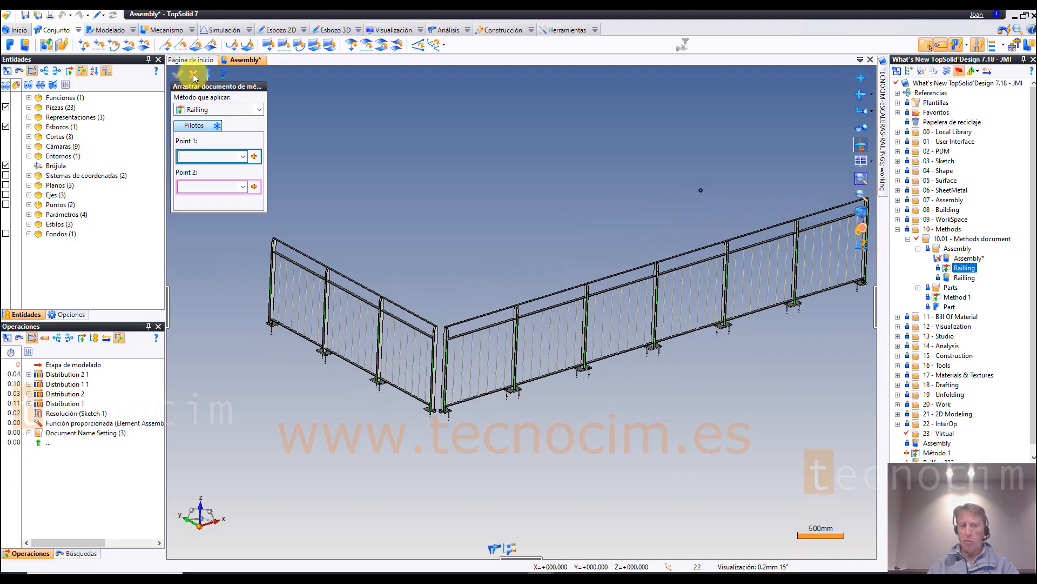
{"action": "left_click", "coordinate": [193, 75]}
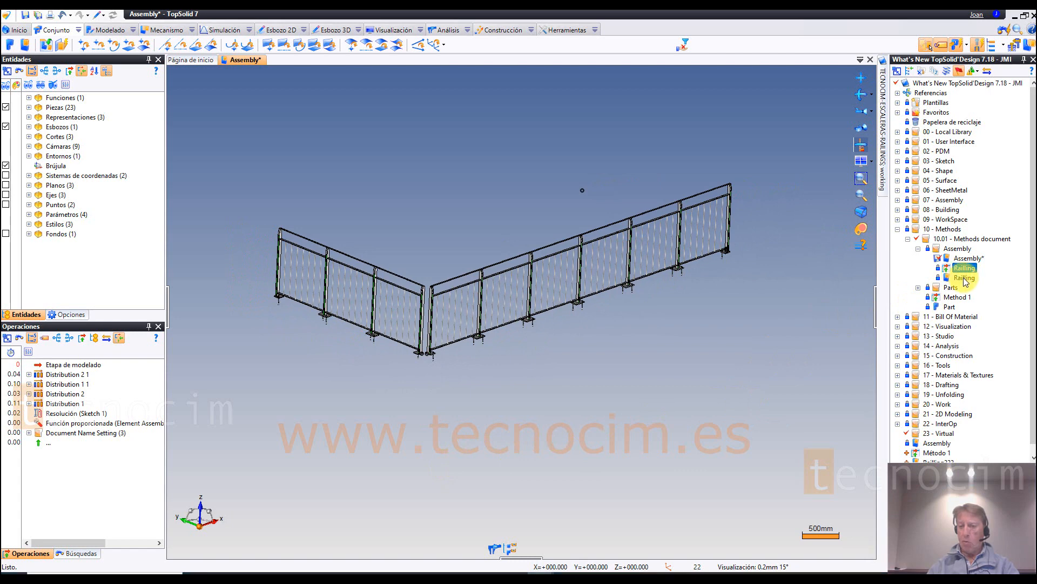
Step: Open the Railling assembly document of 10.01 - Methods document without updating its references to the latest revisions
{"action": "left_click", "coordinate": [964, 278]}
{"action": "double_click", "coordinate": [965, 278]}
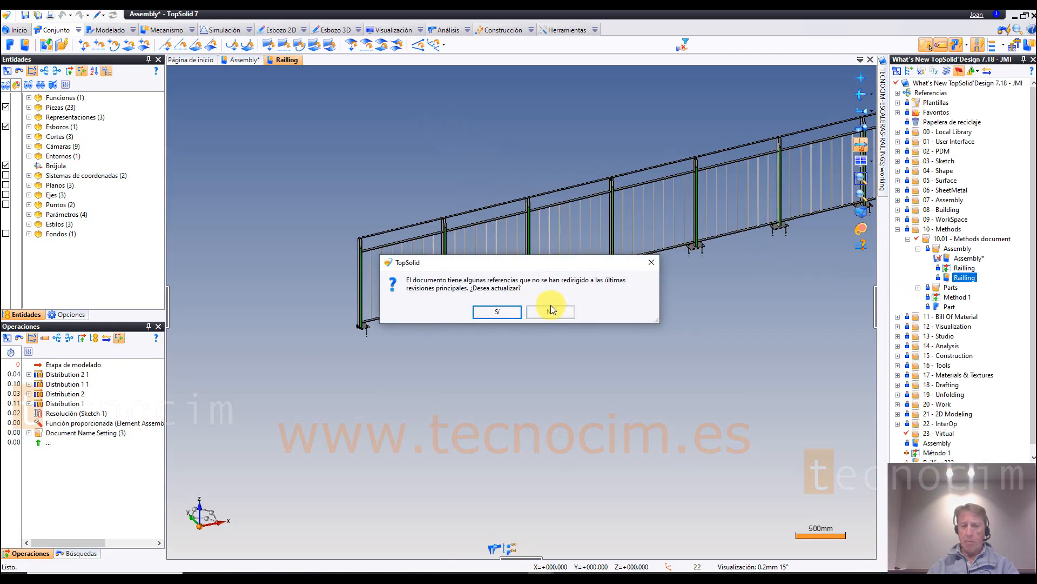
{"action": "left_click", "coordinate": [551, 310]}
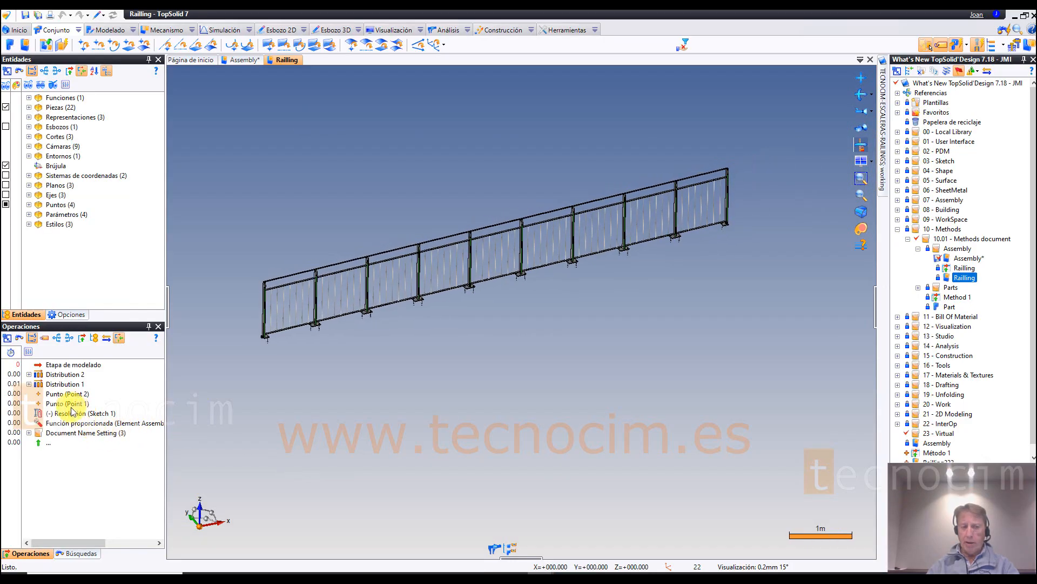
Step: Roll the railing's modelling stage back to just after the Sketch 1 resolution and show its sketches
{"action": "left_click", "coordinate": [75, 365]}
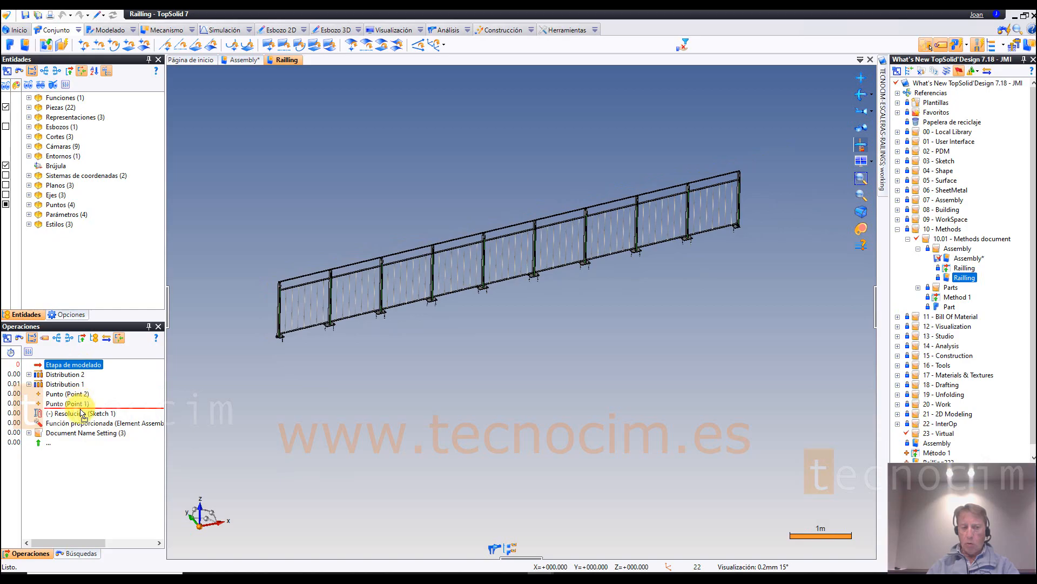
{"action": "left_click_drag", "start_coordinate": [82, 414], "coordinate": [81, 410]}
{"action": "left_click", "coordinate": [6, 126]}
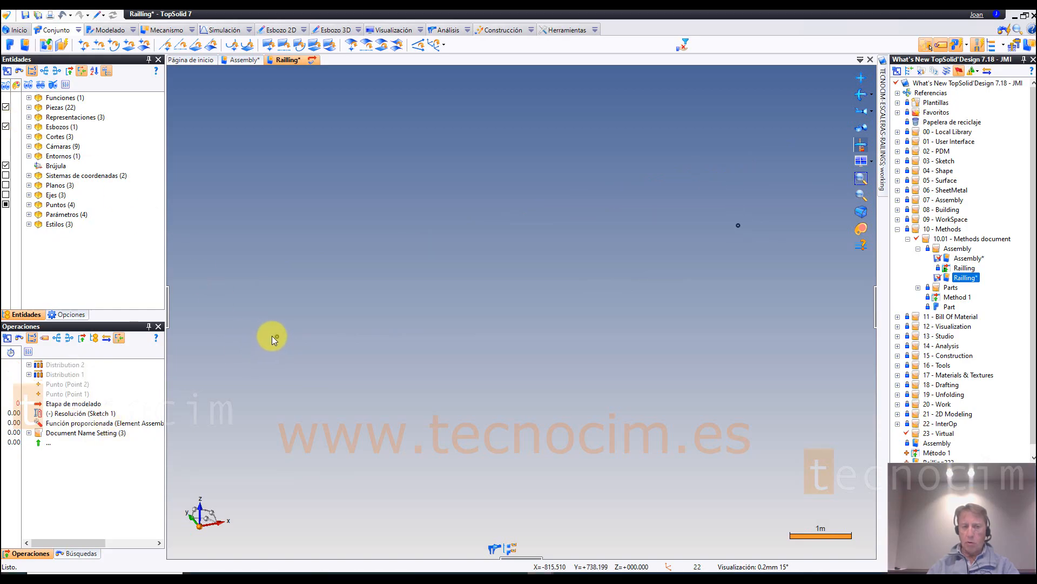
Step: Advance the modelling stage past Point 1 and Point 2, Distribution 1 and Distribution 2 to replay the railing's construction
{"action": "left_click", "coordinate": [89, 405]}
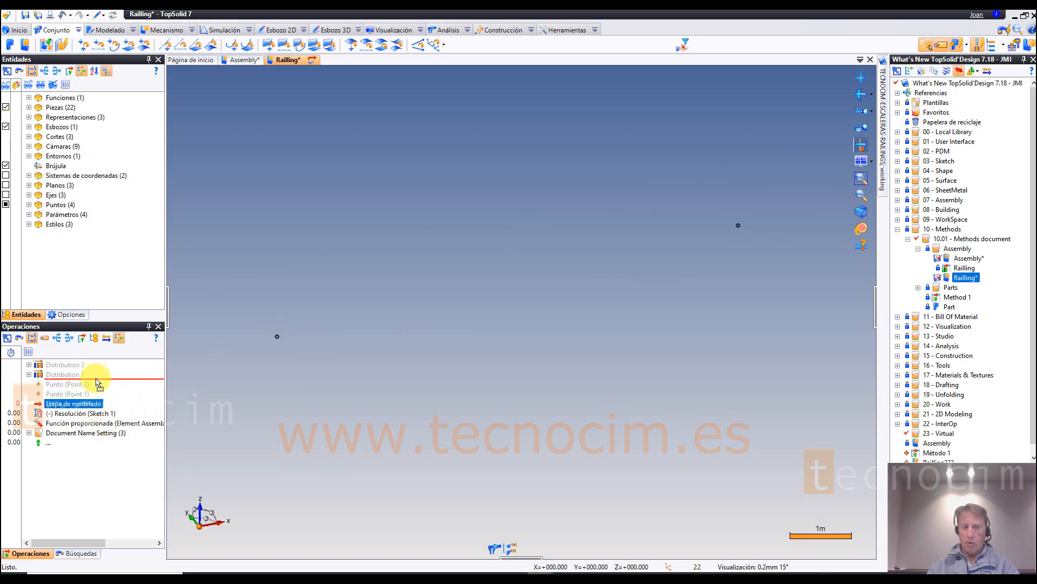
{"action": "left_click_drag", "start_coordinate": [97, 382], "coordinate": [97, 383]}
{"action": "left_click", "coordinate": [79, 395]}
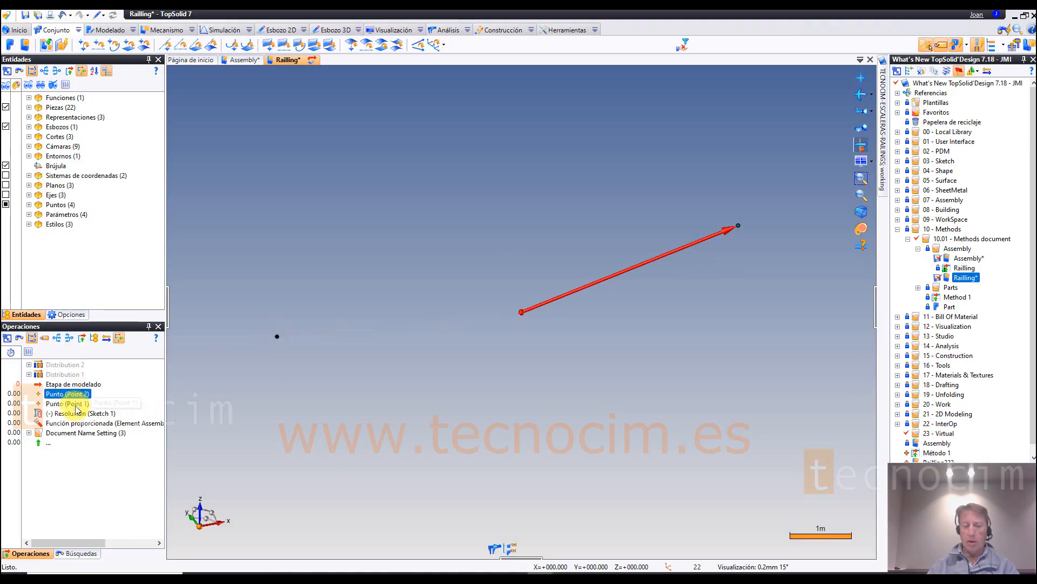
{"action": "mouse_move", "coordinate": [86, 384]}
{"action": "left_mouse_down"}
{"action": "mouse_move", "coordinate": [86, 364]}
{"action": "mouse_move", "coordinate": [86, 375]}
{"action": "left_mouse_up"}
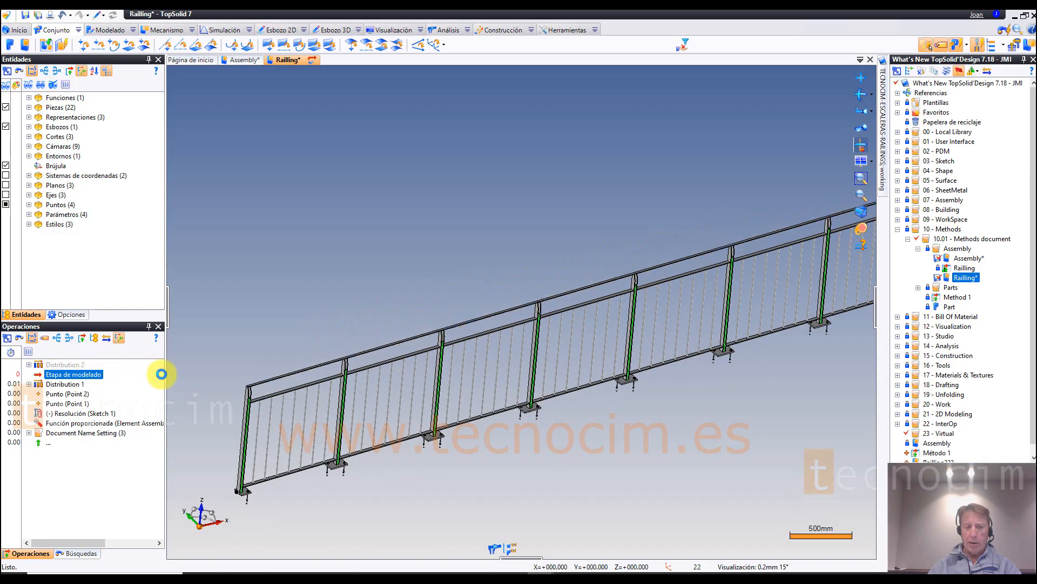
{"action": "scroll", "coordinate": [361, 361], "scroll_direction": "up", "scroll_amount": 8}
{"action": "scroll", "coordinate": [351, 337], "scroll_direction": "down", "scroll_amount": 9}
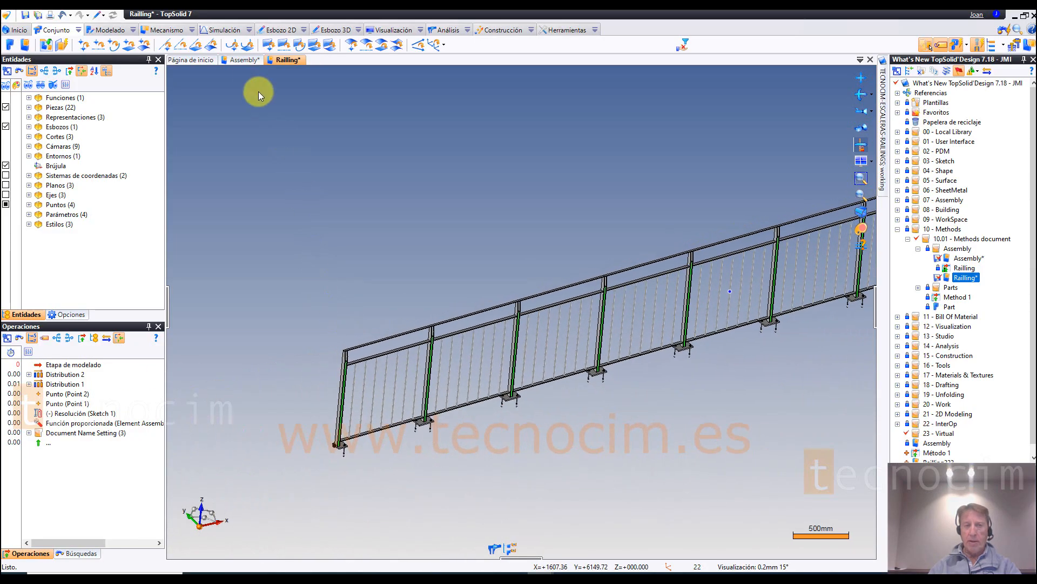
Step: Locate the Distribución command among the modelling commands and inspect the complete railing
{"action": "left_click", "coordinate": [133, 30]}
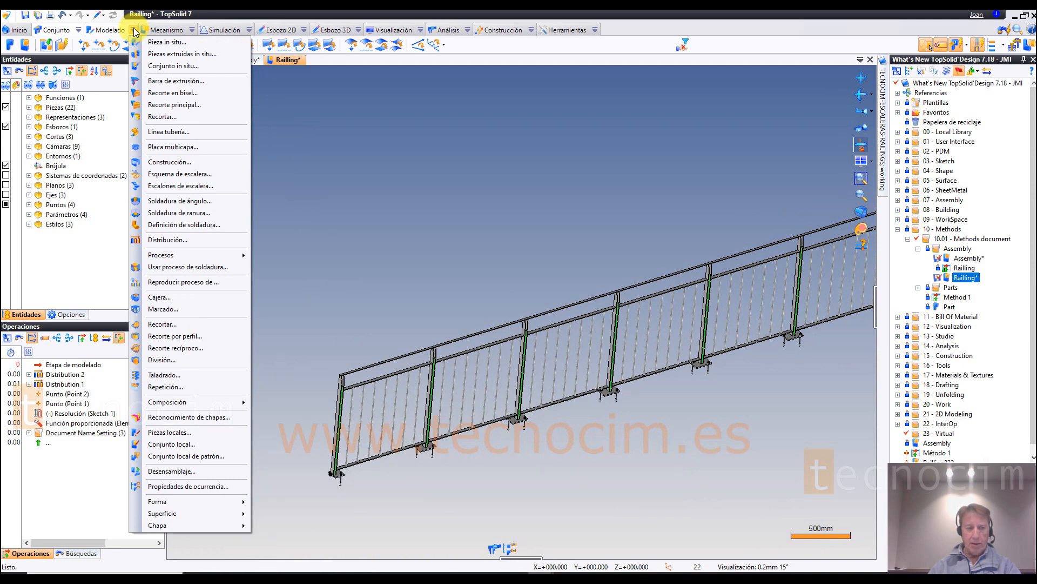
{"action": "left_click", "coordinate": [317, 359]}
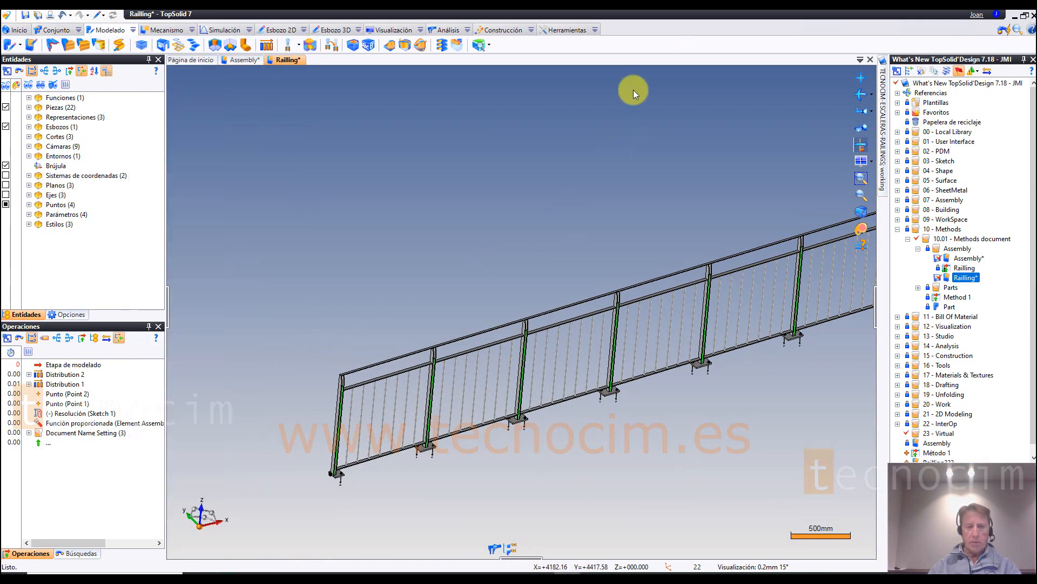
{"action": "left_click", "coordinate": [133, 31]}
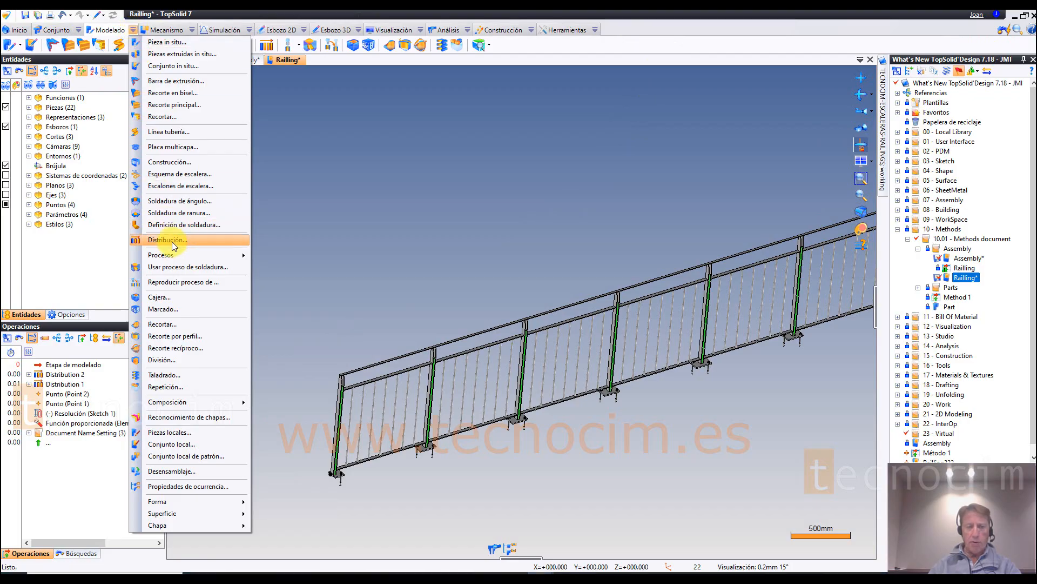
{"action": "left_click", "coordinate": [340, 212]}
{"action": "scroll", "coordinate": [346, 212], "scroll_direction": "down", "scroll_amount": 5}
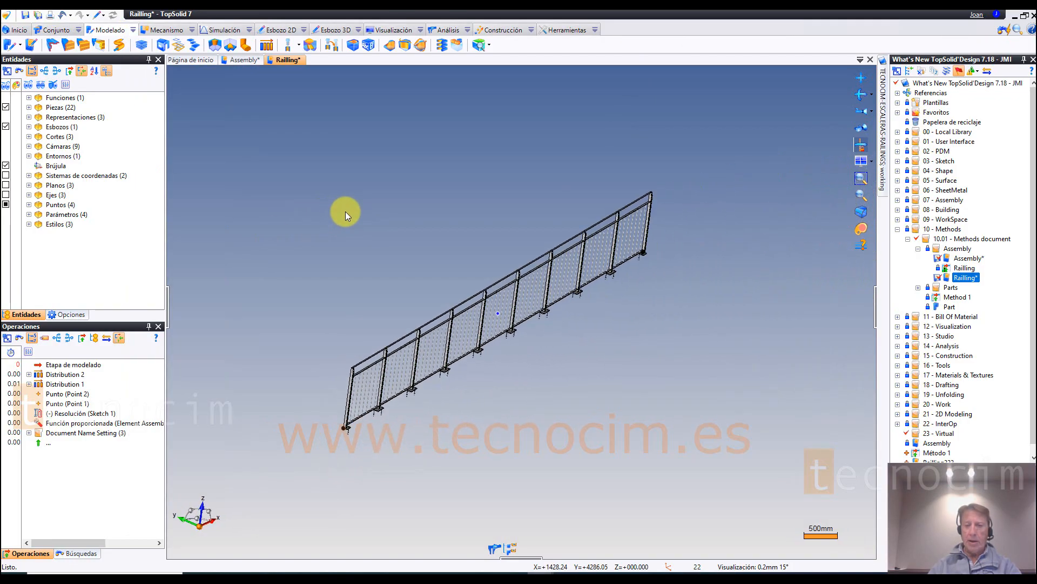
{"action": "middle_click_drag", "start_coordinate": [358, 187], "coordinate": [772, 273]}
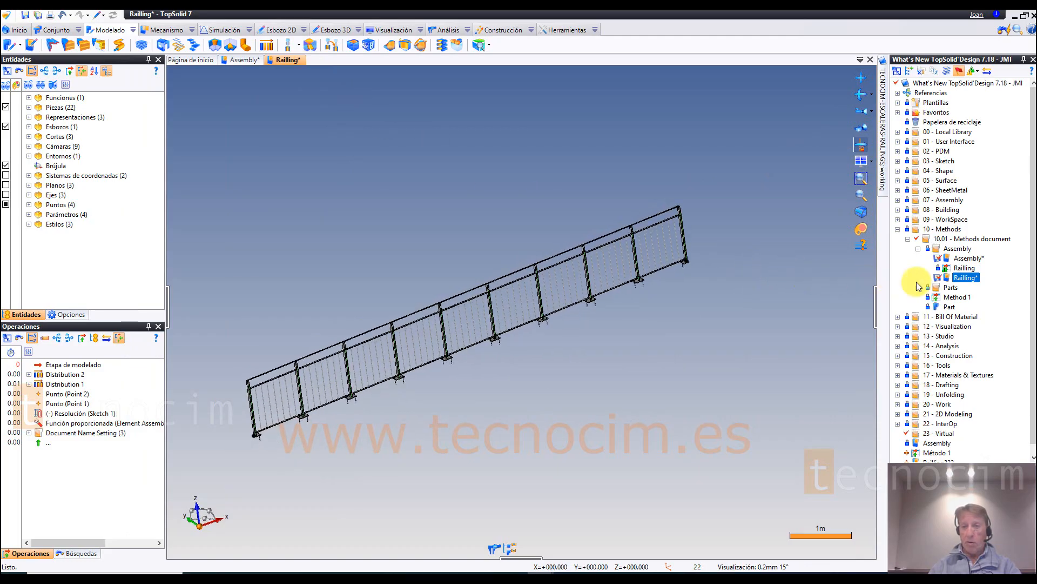
Step: Open the Railling method document and hide its Fondos background geometry
{"action": "double_click", "coordinate": [965, 268]}
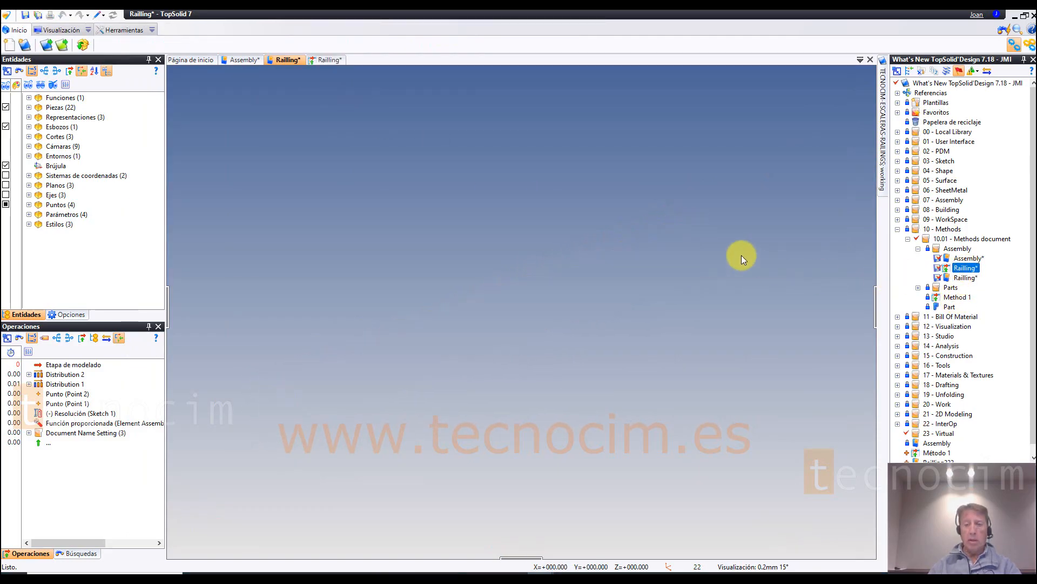
{"action": "left_click", "coordinate": [563, 316]}
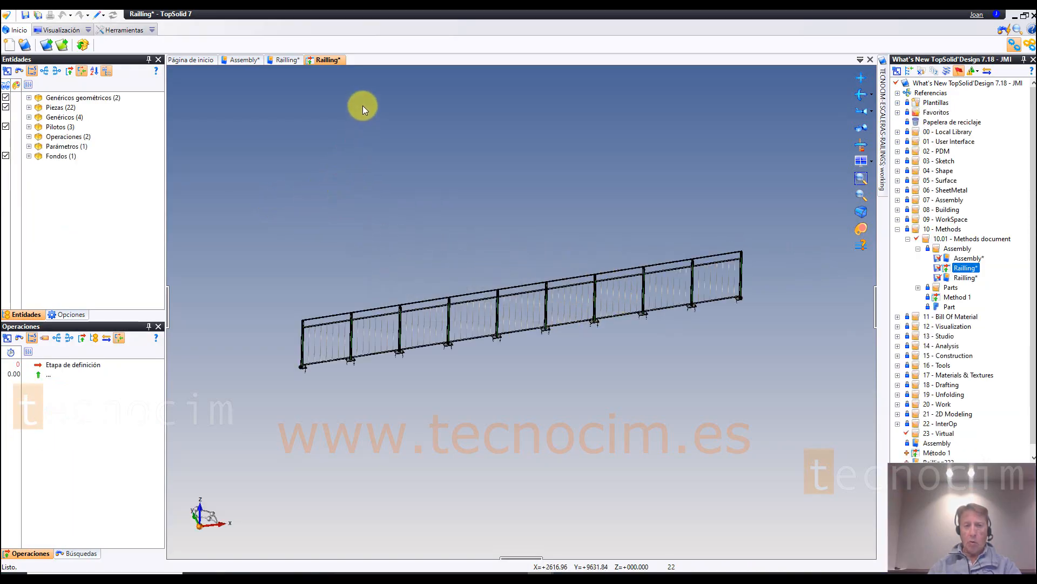
{"action": "middle_click_drag", "start_coordinate": [397, 129], "coordinate": [385, 133]}
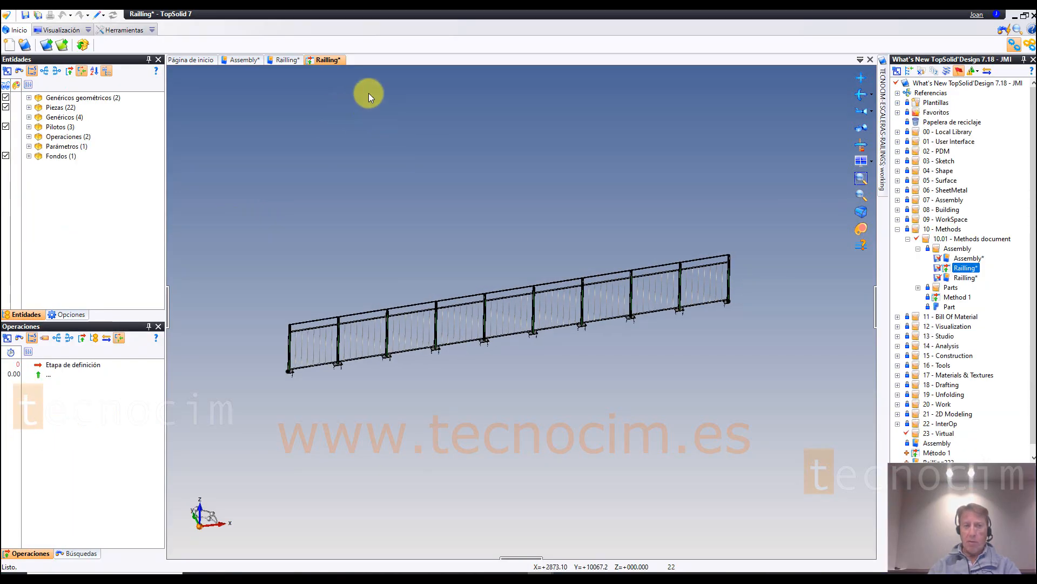
{"action": "scroll", "coordinate": [468, 141], "scroll_direction": "up", "scroll_amount": 2}
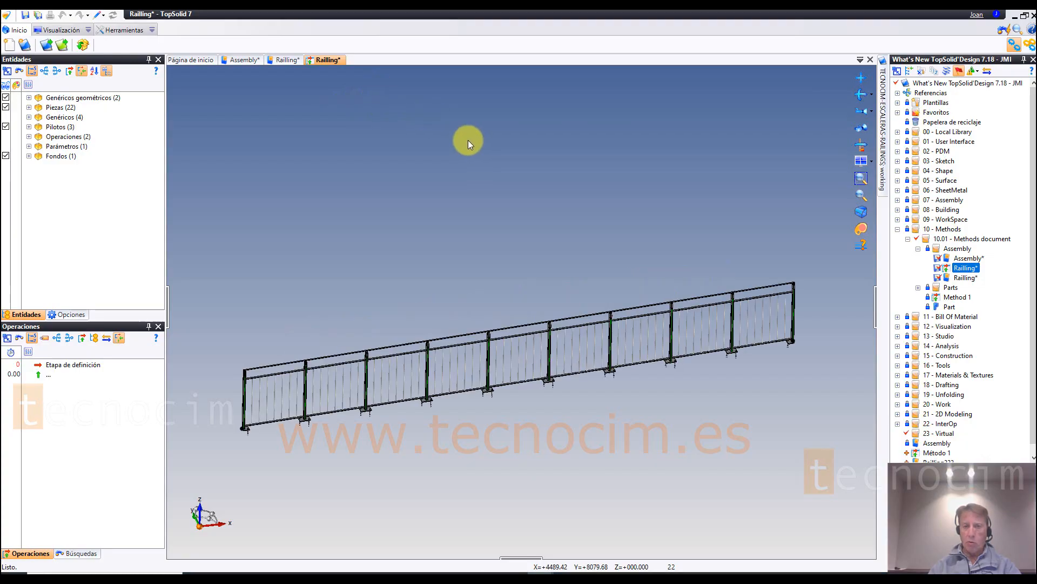
{"action": "left_click", "coordinate": [8, 156]}
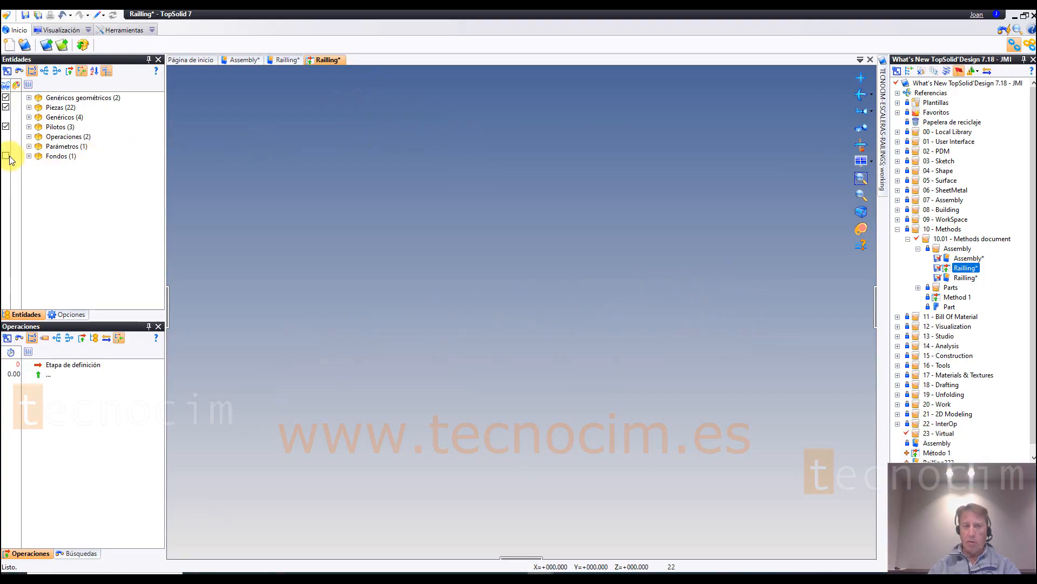
{"action": "left_click", "coordinate": [7, 156]}
{"action": "left_click", "coordinate": [7, 157]}
{"action": "left_click", "coordinate": [7, 156]}
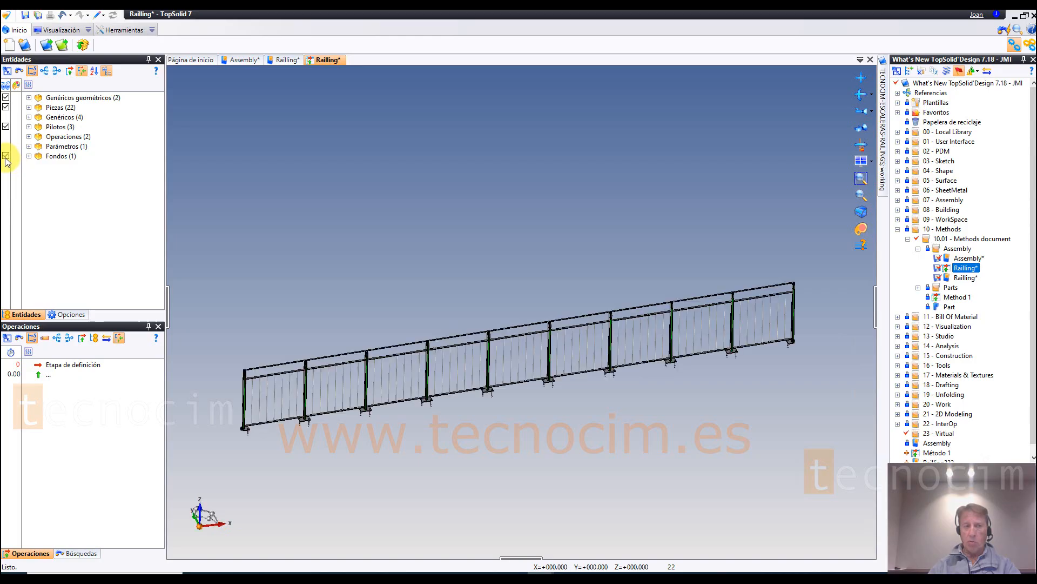
{"action": "left_click", "coordinate": [6, 157]}
Step: Examine the method's two distribution operations, its pilot points and its generic geometric points, and close the method document
{"action": "left_click", "coordinate": [49, 138]}
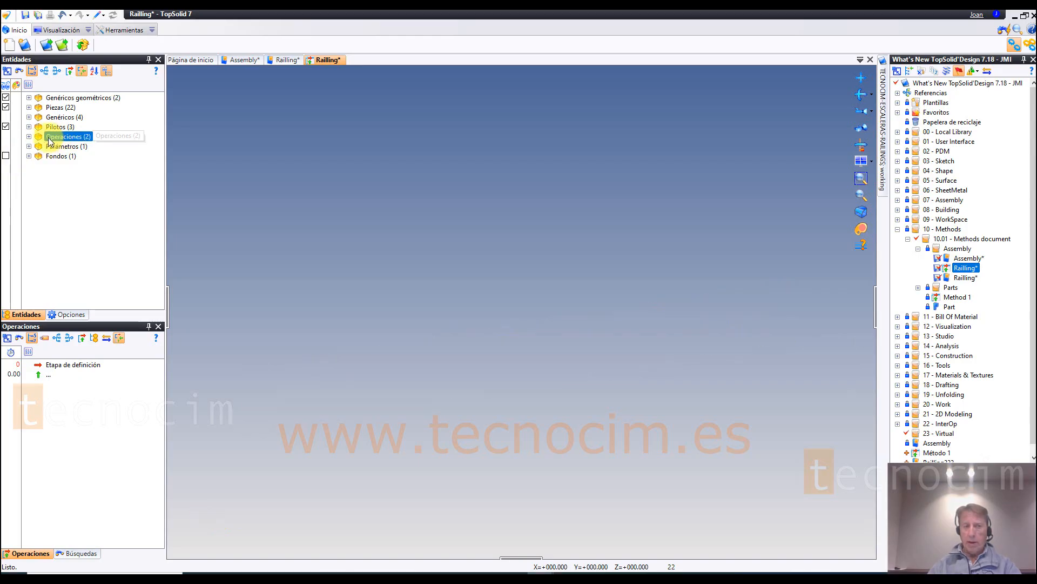
{"action": "left_click", "coordinate": [28, 137]}
{"action": "left_click", "coordinate": [81, 148]}
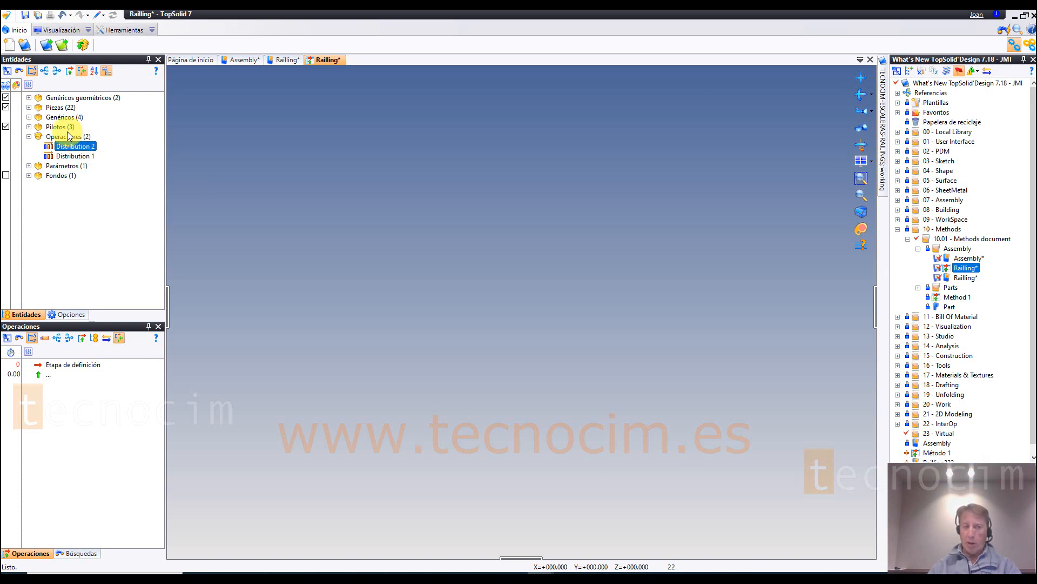
{"action": "left_click", "coordinate": [29, 127]}
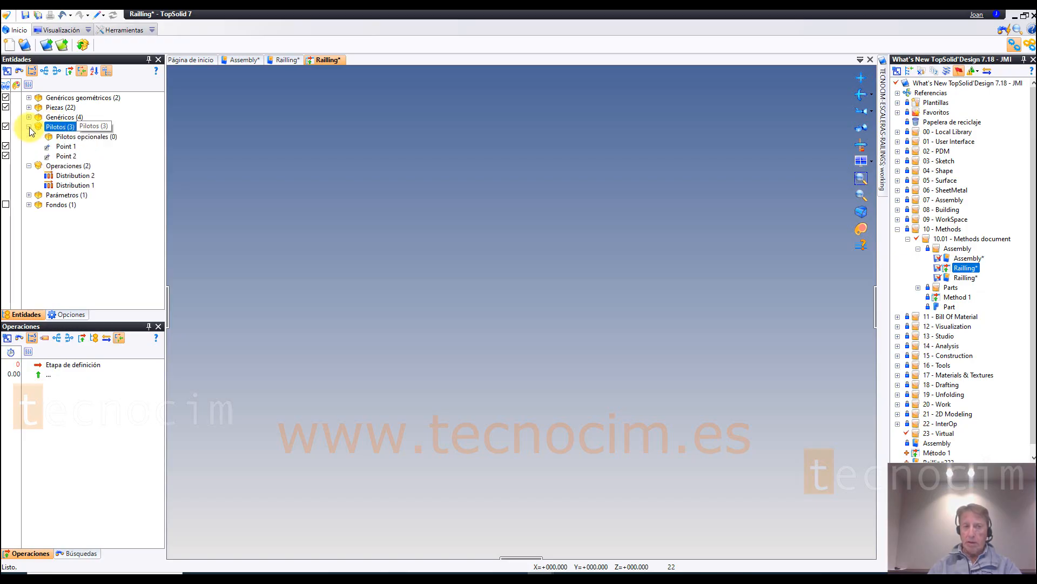
{"action": "left_click", "coordinate": [73, 156]}
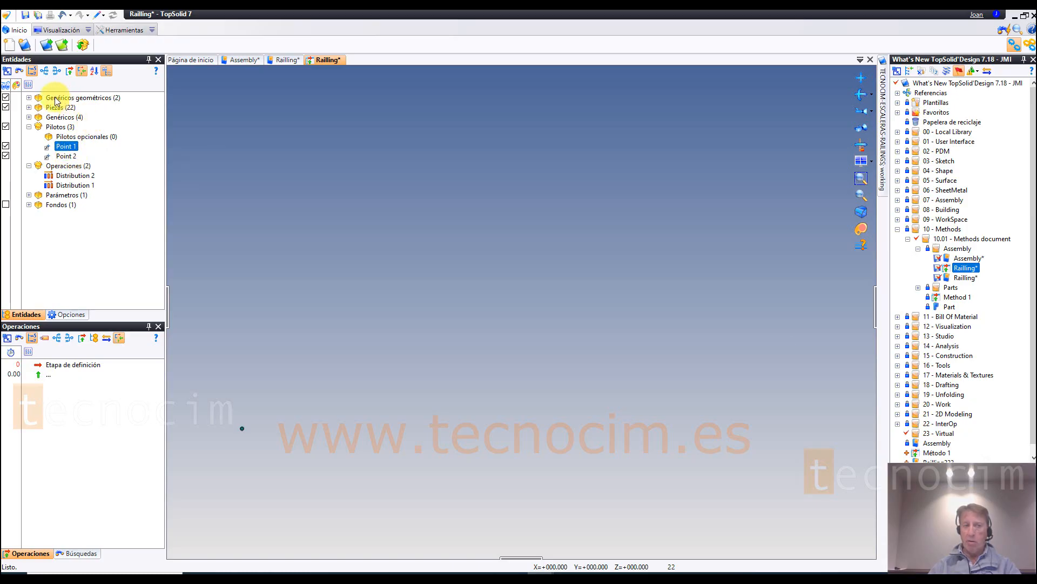
{"action": "left_click", "coordinate": [29, 98]}
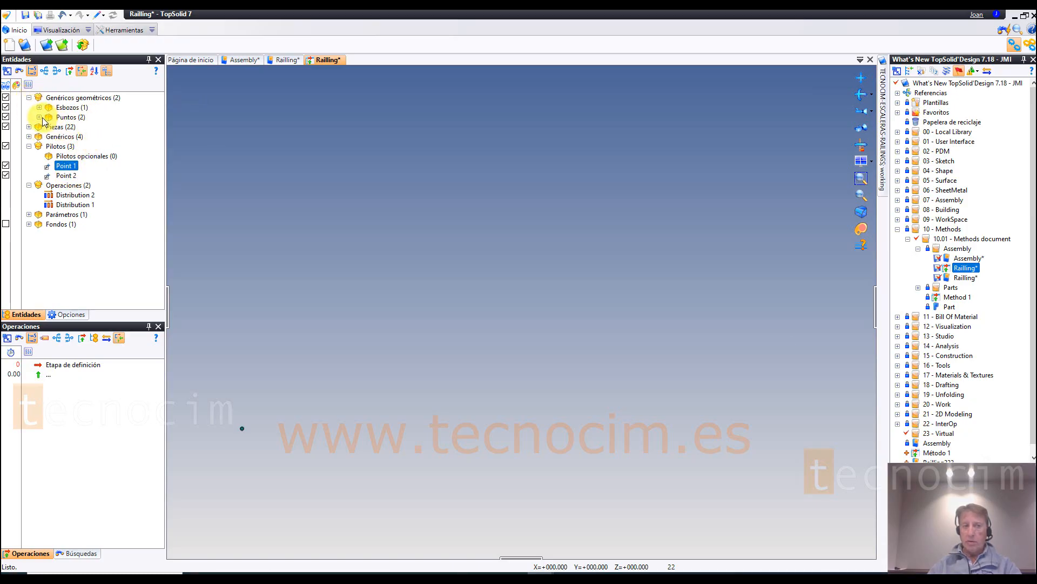
{"action": "left_click", "coordinate": [39, 117]}
{"action": "left_click", "coordinate": [73, 134]}
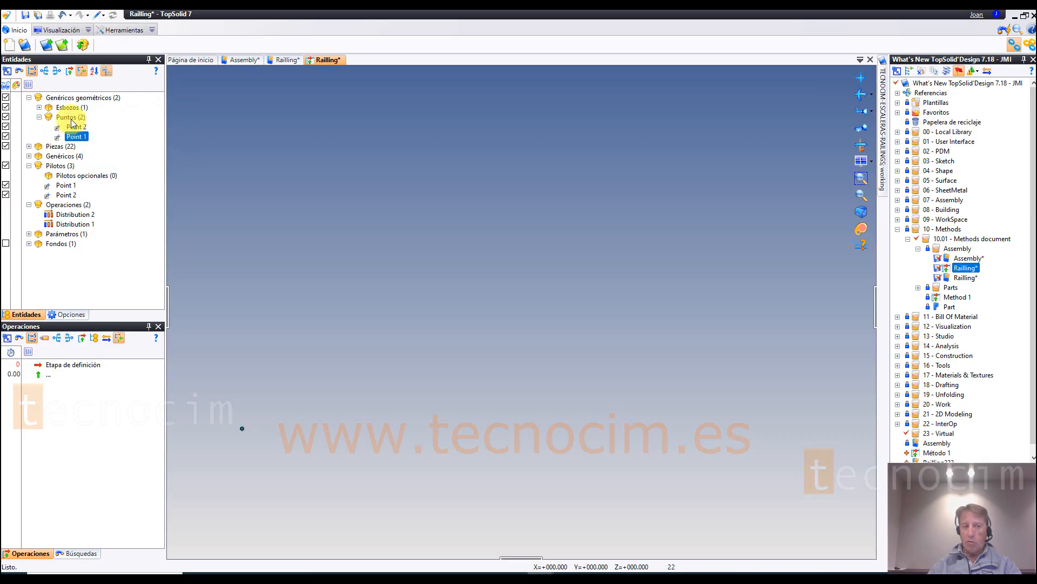
{"action": "left_click", "coordinate": [73, 118]}
{"action": "left_click", "coordinate": [84, 98]}
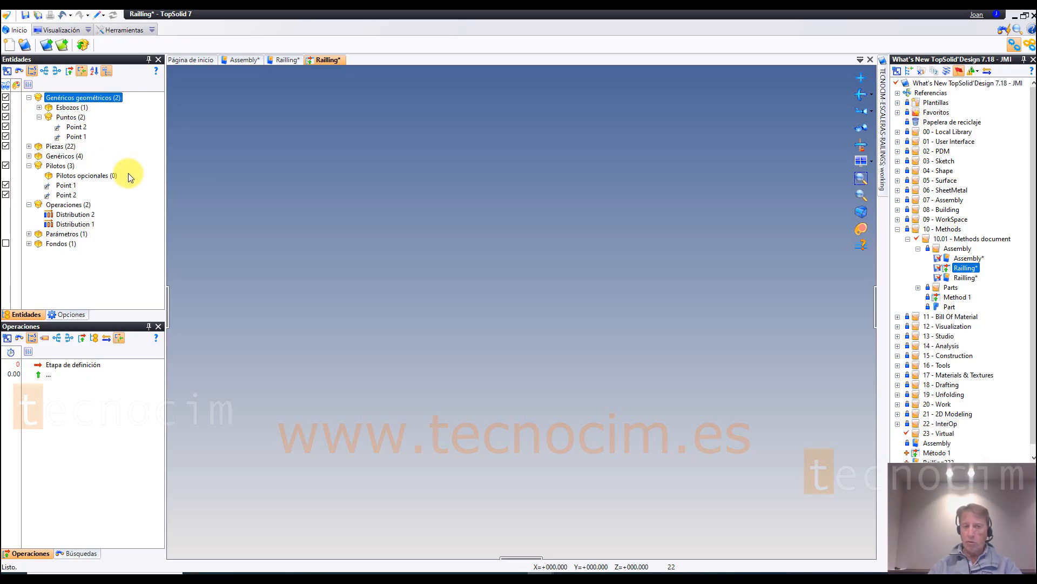
{"action": "middle_click", "coordinate": [329, 56]}
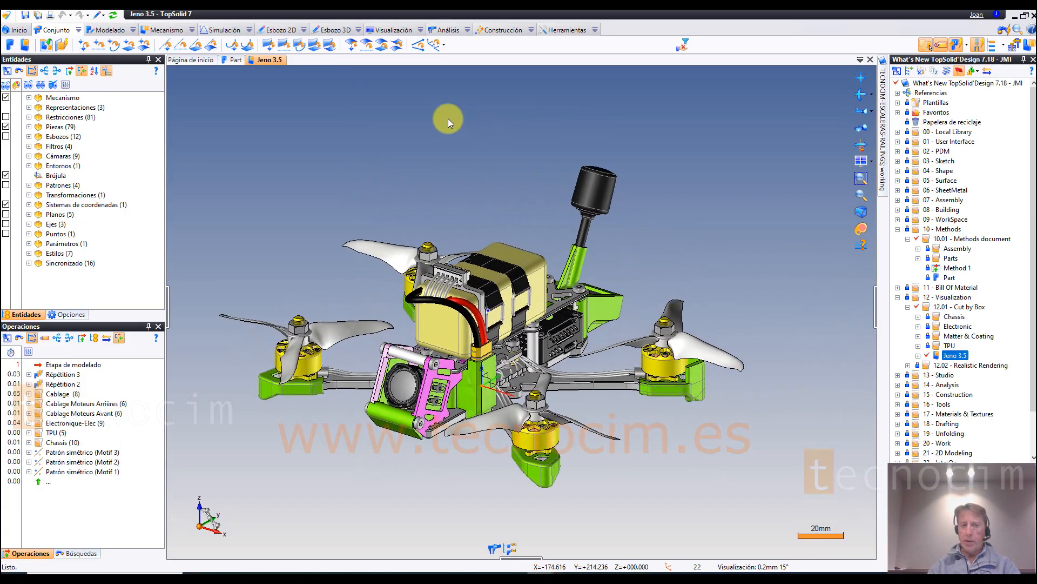
Step: Start a Cortar por cuadro box cut on the Jeno 3.5 drone with its origin at the centre of a front motor's shaft tip
{"action": "left_click", "coordinate": [425, 30]}
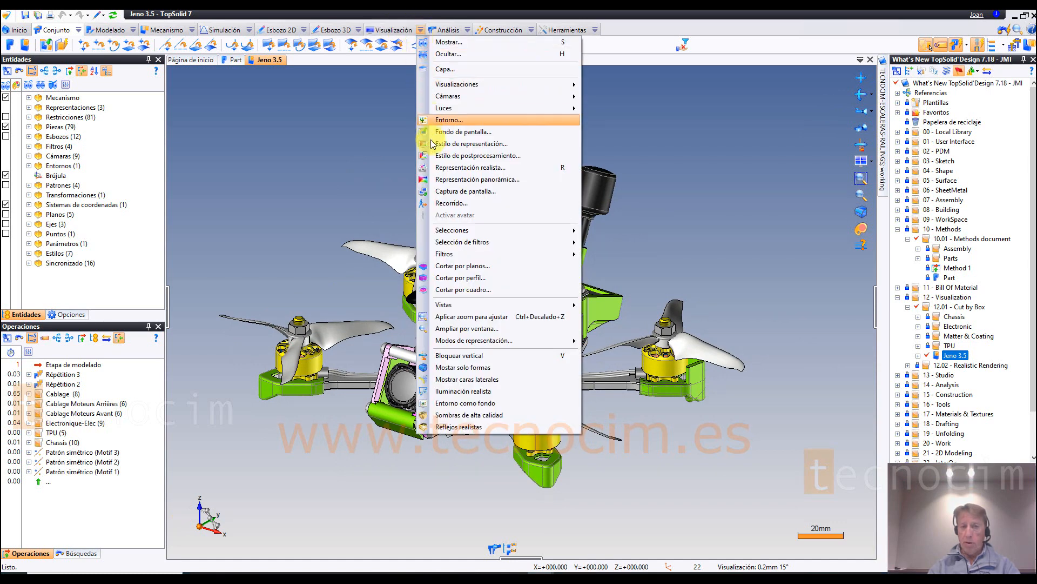
{"action": "left_click", "coordinate": [475, 290]}
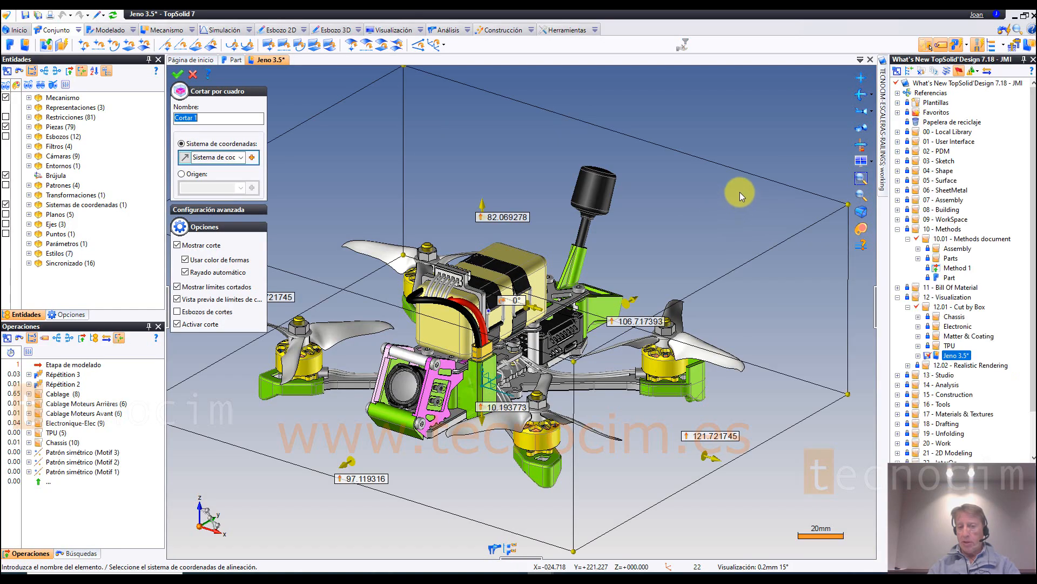
{"action": "middle_click_drag", "start_coordinate": [747, 154], "coordinate": [527, 501]}
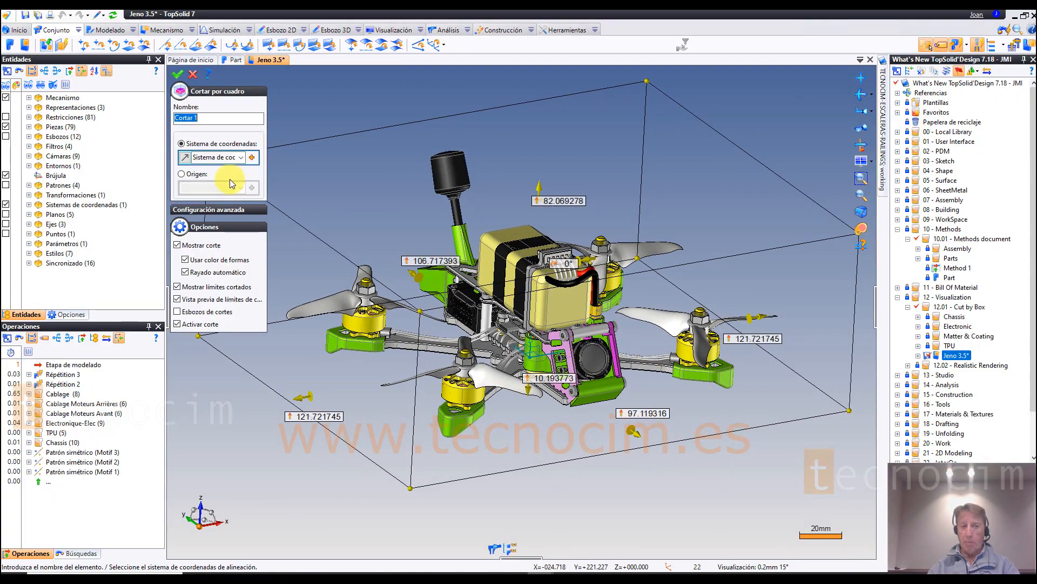
{"action": "left_click", "coordinate": [189, 174]}
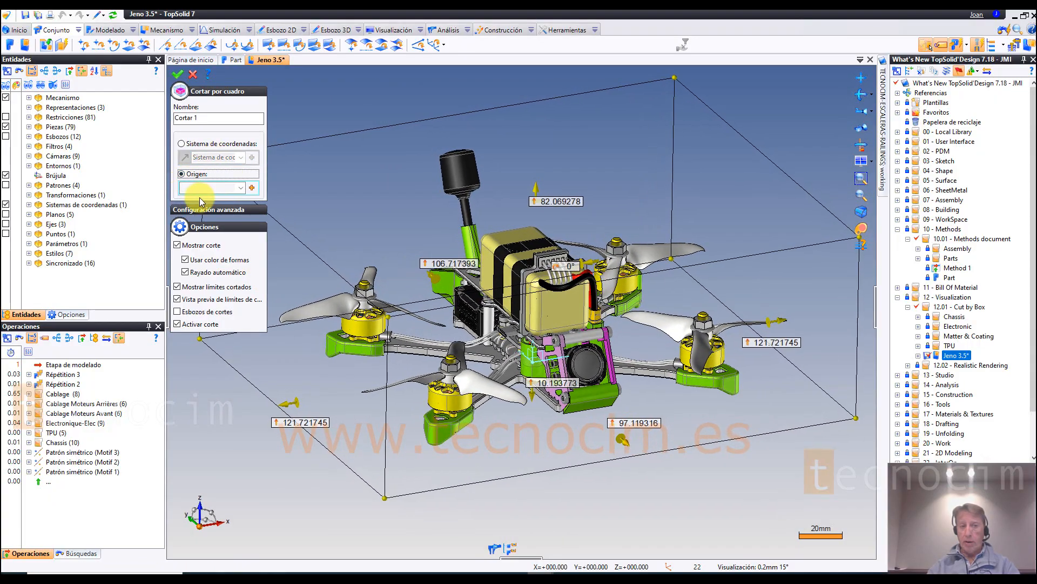
{"action": "left_click", "coordinate": [199, 189]}
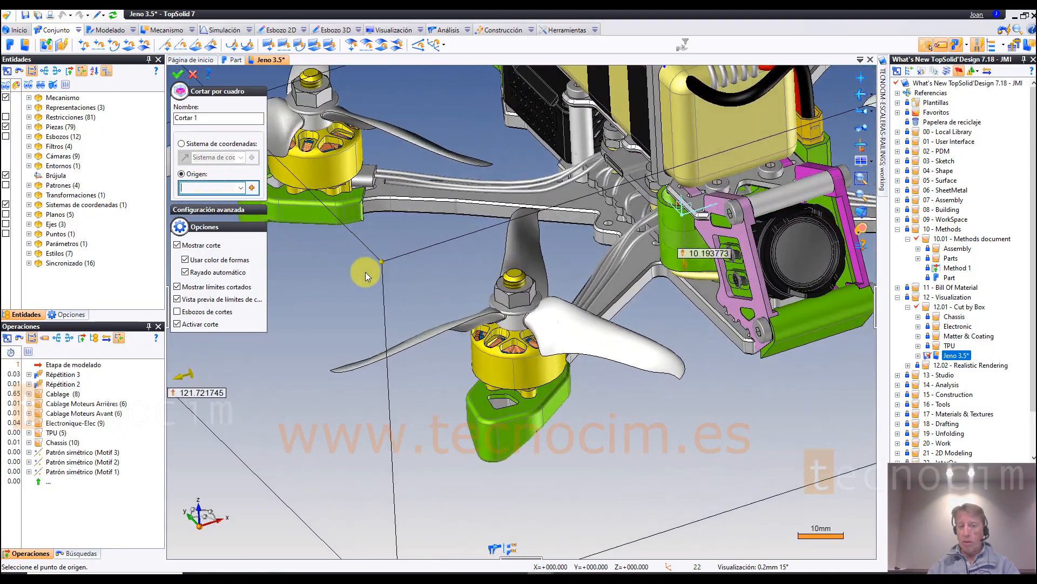
{"action": "left_click", "coordinate": [515, 281]}
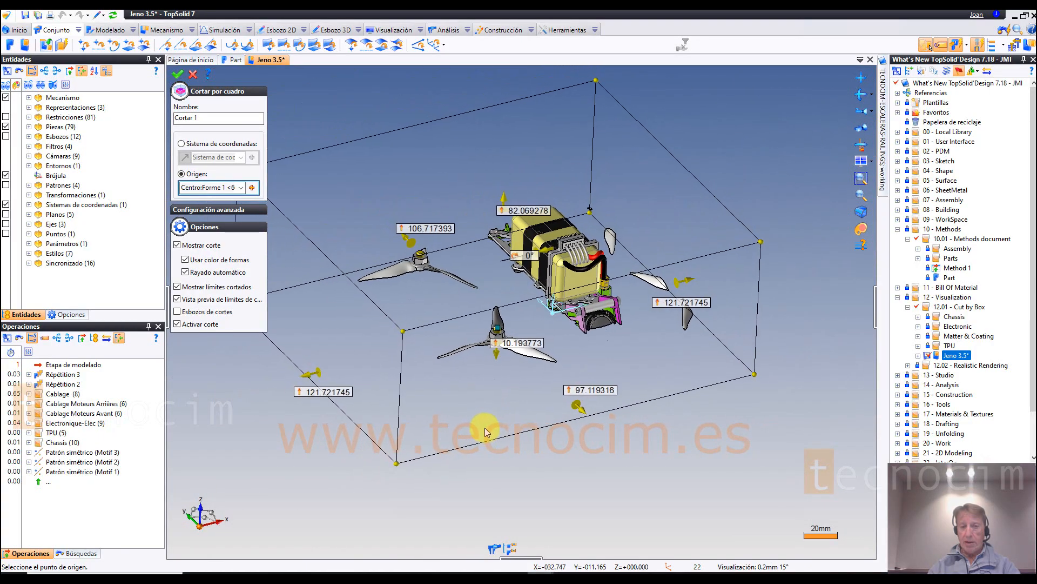
Step: Extend the cutting box downward below the drone to a lower limit of 89 mm
{"action": "middle_click_drag", "start_coordinate": [485, 428], "coordinate": [533, 329]}
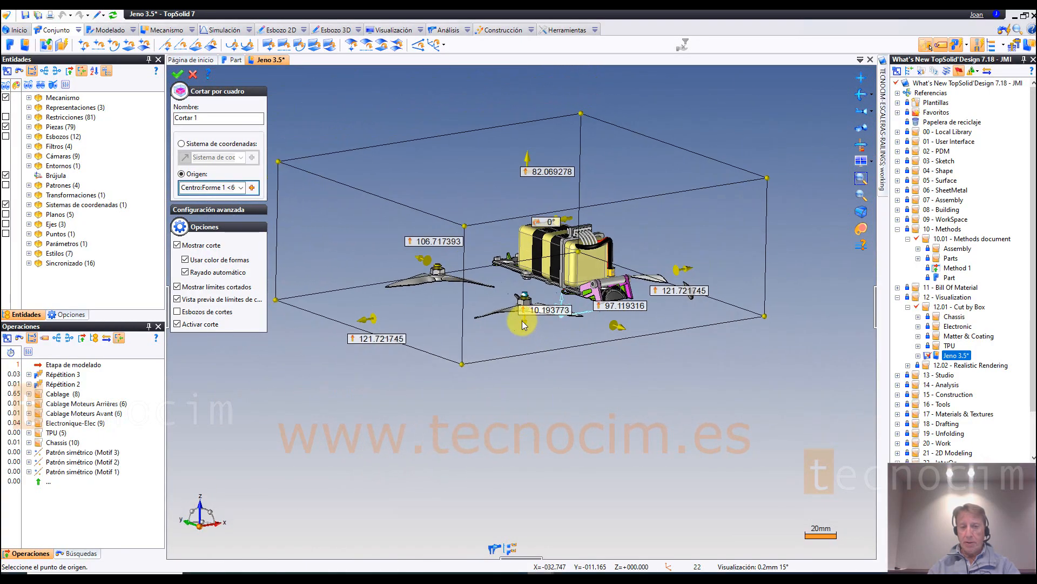
{"action": "left_click_drag", "start_coordinate": [523, 322], "coordinate": [518, 448]}
{"action": "middle_click_drag", "start_coordinate": [611, 424], "coordinate": [346, 166]}
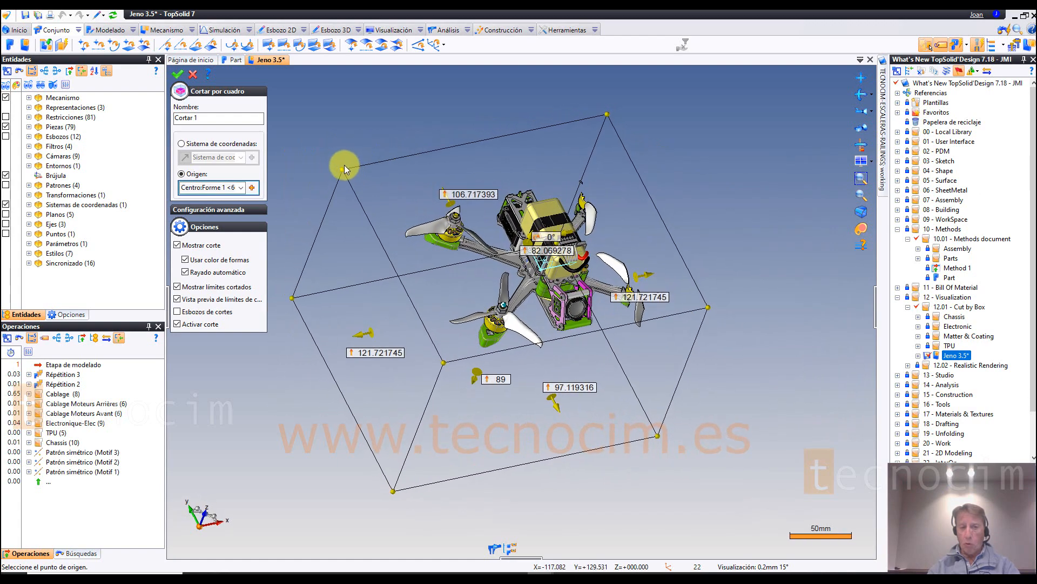
Step: Shrink the cutting box around the drone's front motor to a 52 mm lower limit and about 44 and 76 mm side limits, and validate the cut
{"action": "left_click_drag", "start_coordinate": [393, 213], "coordinate": [445, 259]}
{"action": "middle_click_drag", "start_coordinate": [744, 375], "coordinate": [703, 328]}
{"action": "left_click_drag", "start_coordinate": [697, 326], "coordinate": [630, 331]}
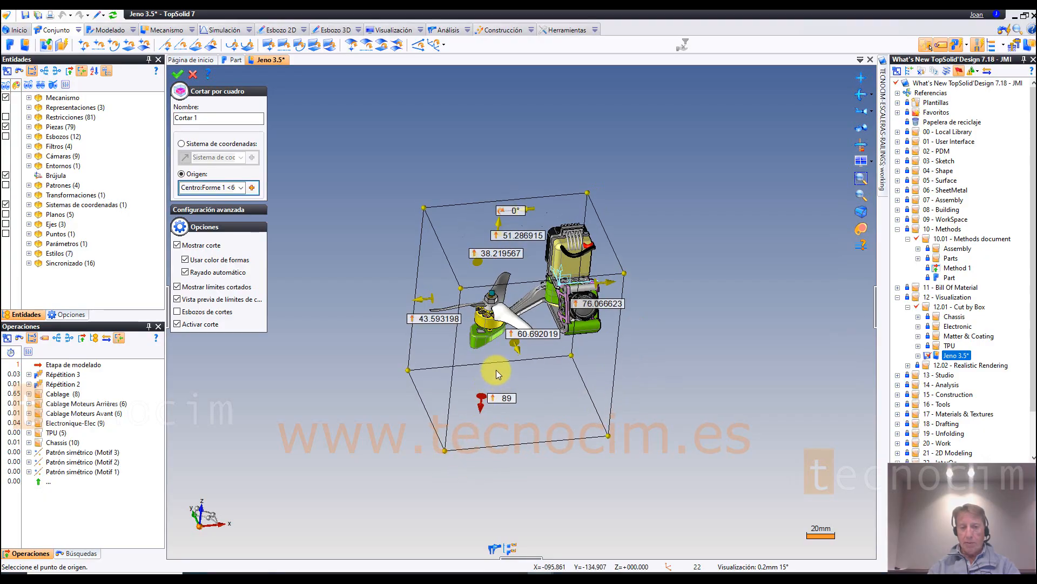
{"action": "left_click_drag", "start_coordinate": [497, 370], "coordinate": [495, 366]}
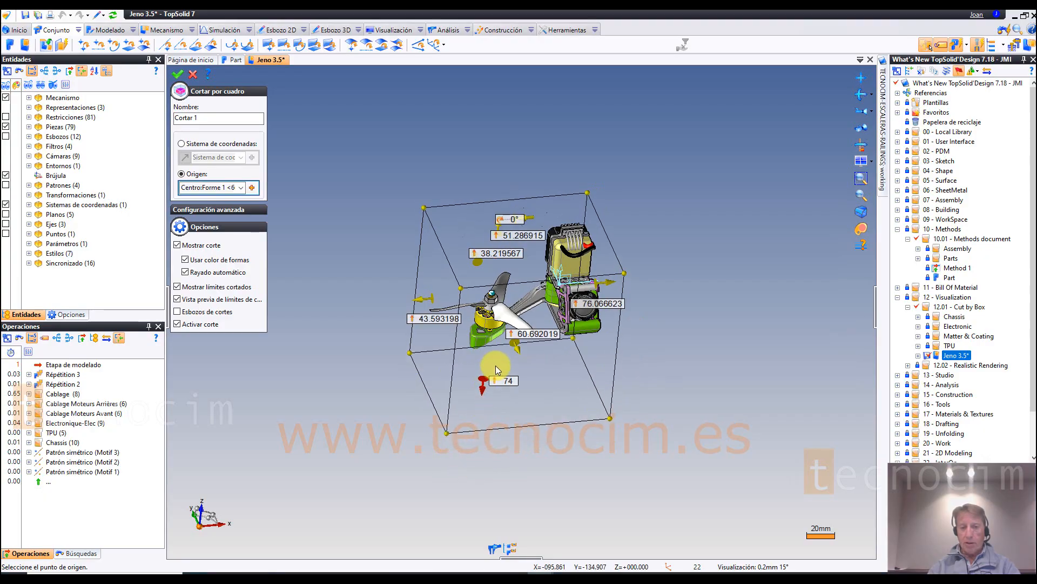
{"action": "left_click", "coordinate": [178, 74]}
{"action": "middle_click_drag", "start_coordinate": [675, 216], "coordinate": [756, 409]}
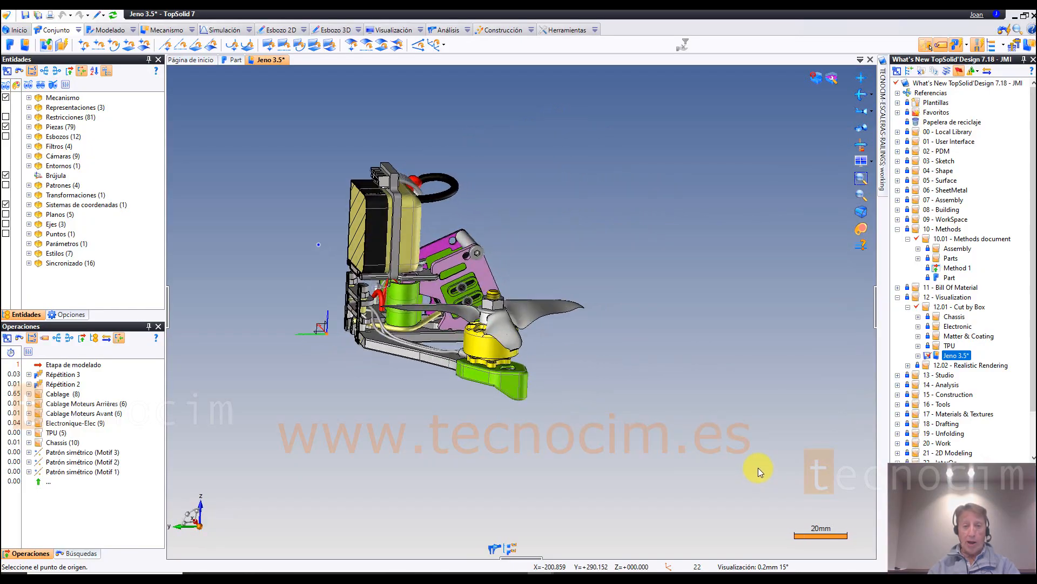
{"action": "left_click", "coordinate": [816, 80]}
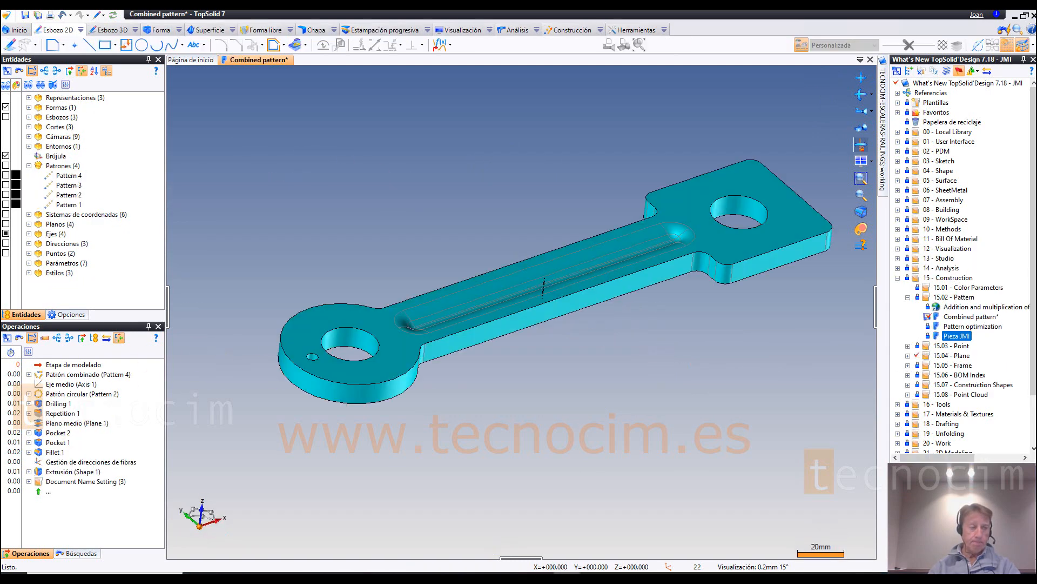
Step: Review the available construction pattern commands, including the combined pattern, and inspect the Combined pattern part
{"action": "left_click", "coordinate": [603, 31]}
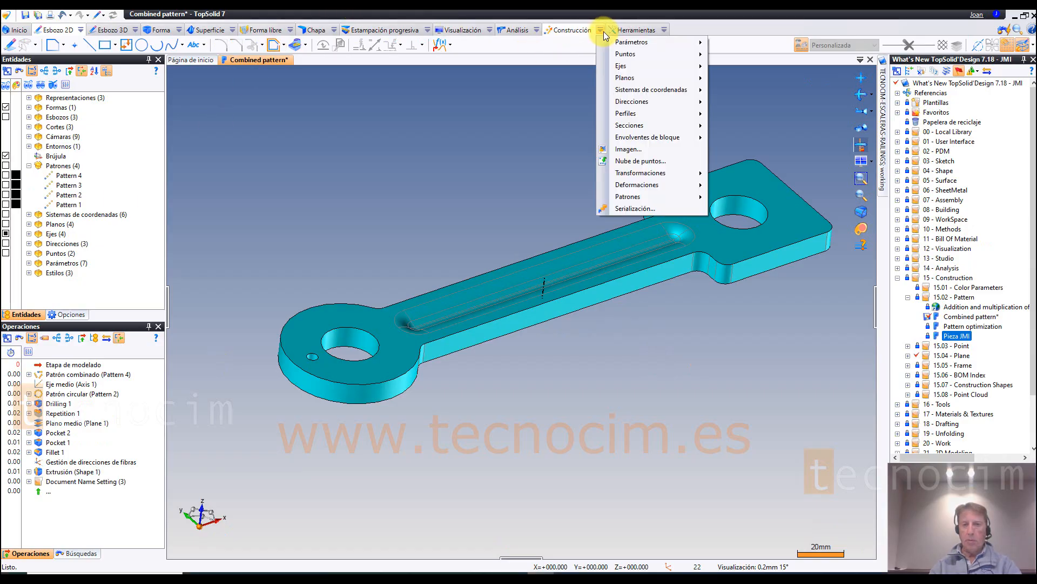
{"action": "mouse_move", "coordinate": [650, 196]}
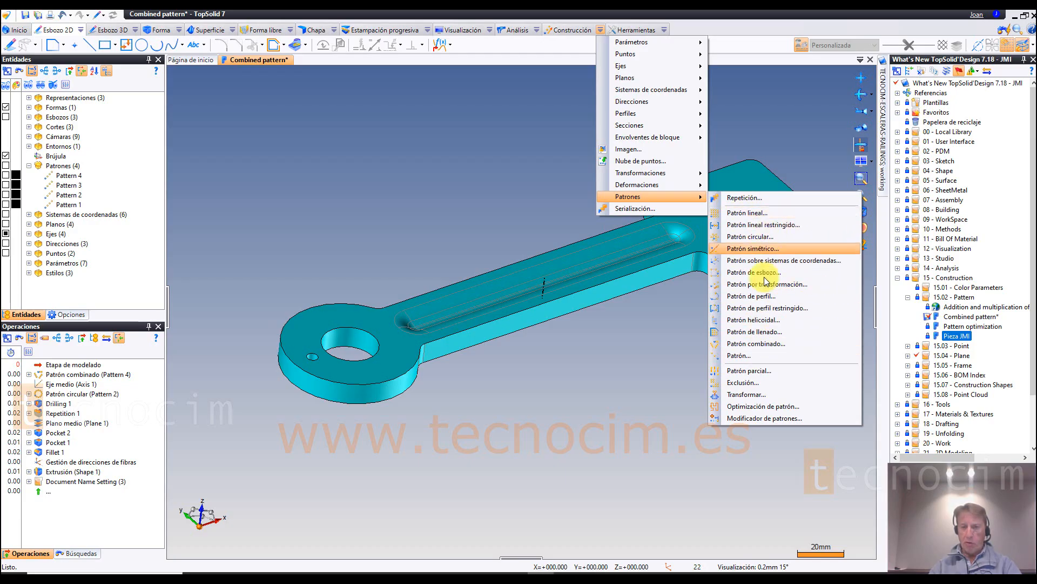
{"action": "left_click", "coordinate": [483, 180]}
{"action": "scroll", "coordinate": [106, 385], "scroll_direction": "up", "scroll_amount": 2}
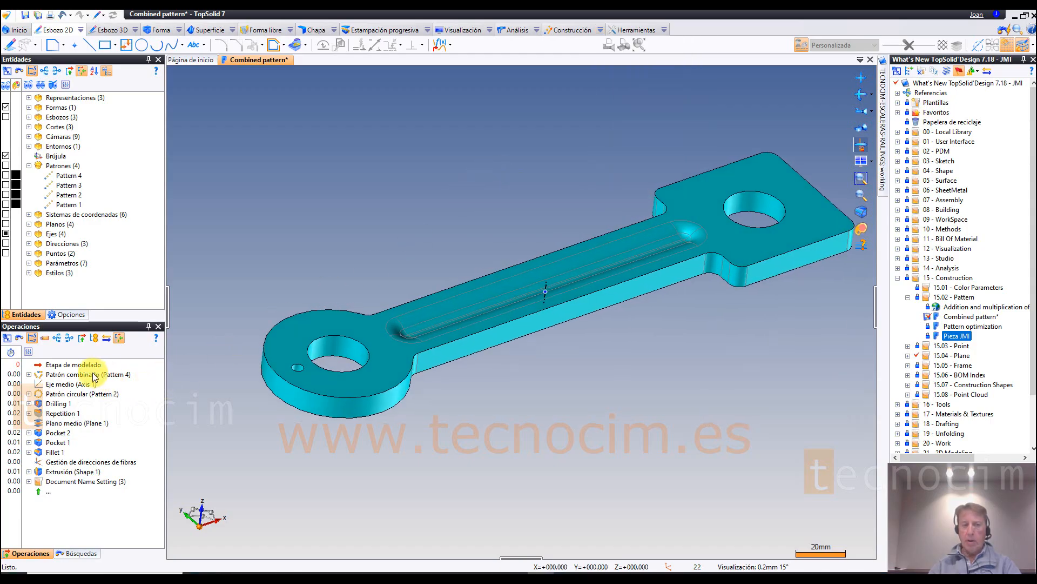
{"action": "scroll", "coordinate": [83, 369], "scroll_direction": "up", "scroll_amount": 1}
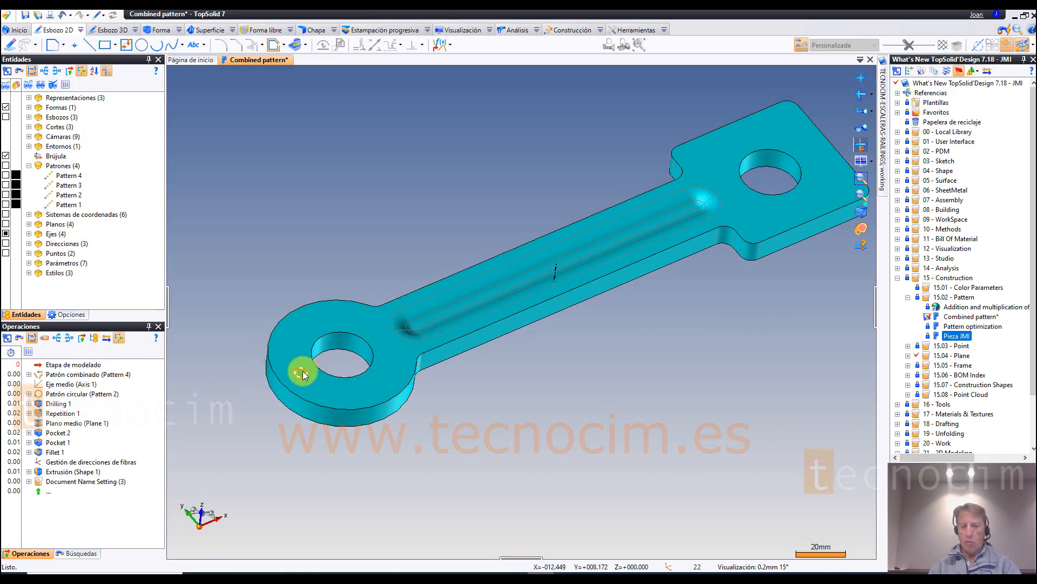
Step: Display Pattern 2, Pattern 3 and the combined Pattern 4 in turn to compare the positions they define on the link part
{"action": "left_click", "coordinate": [68, 204]}
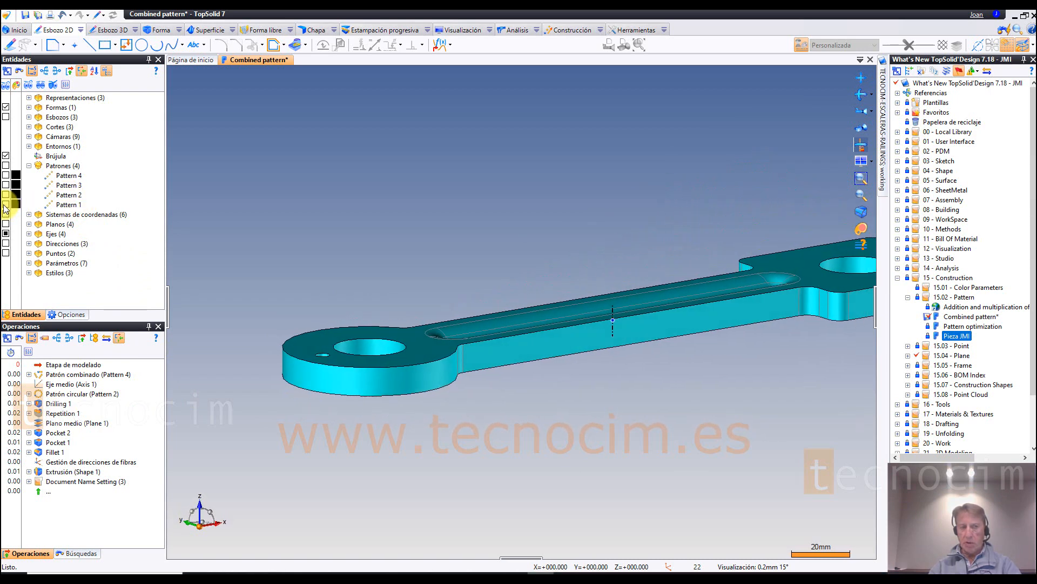
{"action": "left_click", "coordinate": [64, 196]}
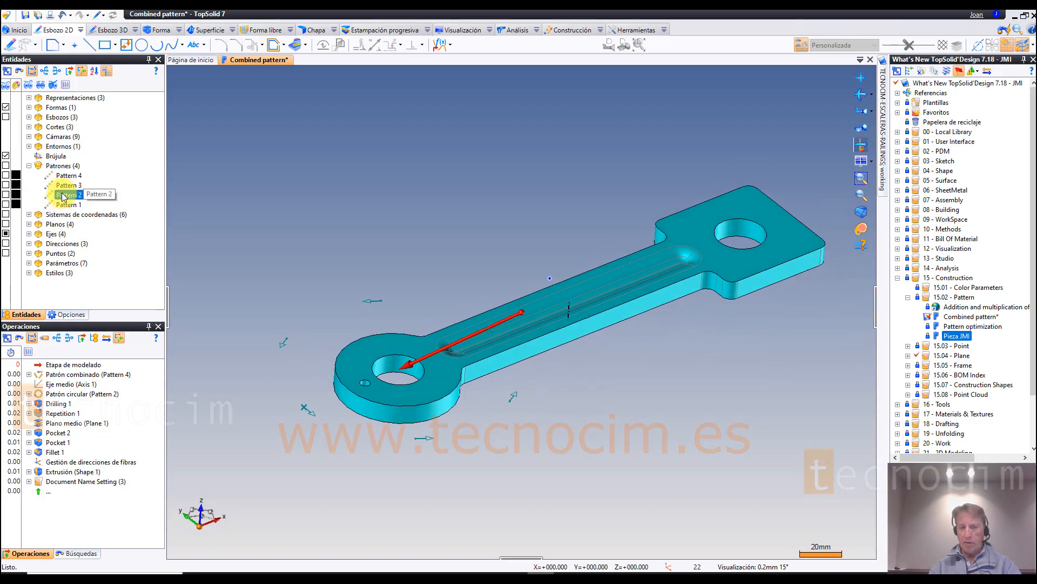
{"action": "left_click", "coordinate": [5, 198]}
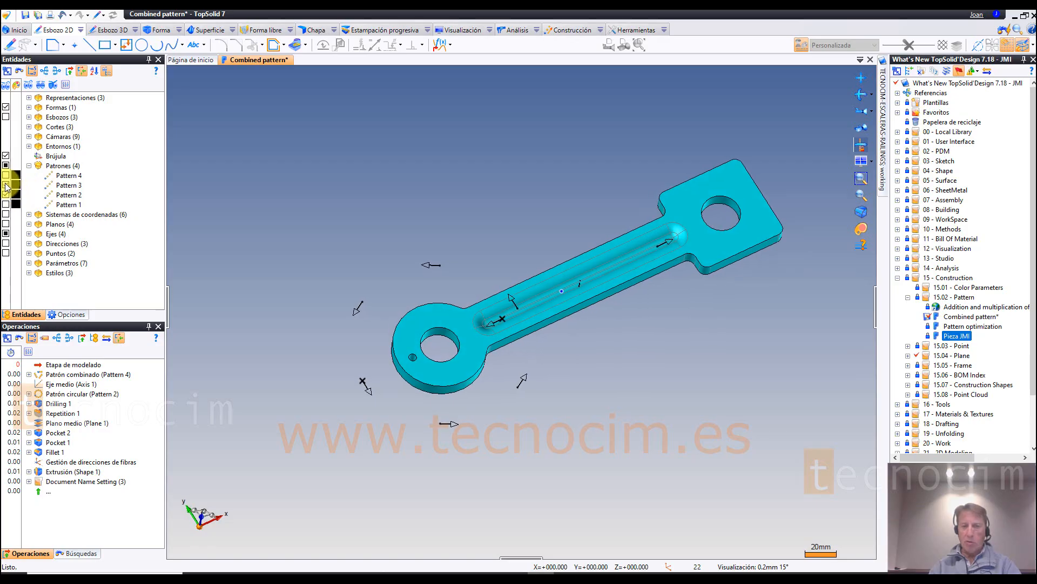
{"action": "left_click", "coordinate": [71, 185]}
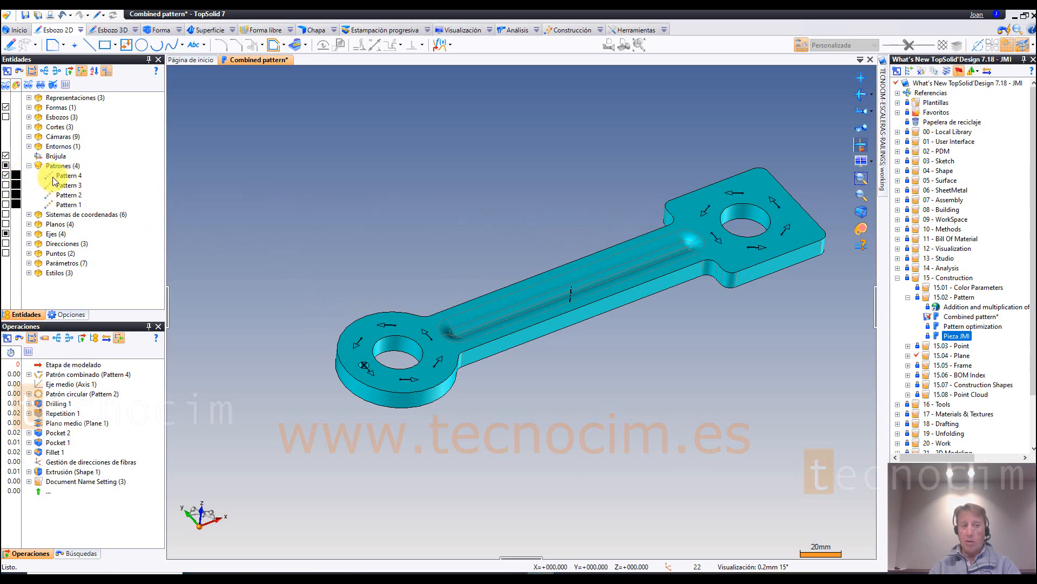
Step: Open the combined pattern operation of Pattern 4, examine its source patterns Pattern 2 and Pattern 3, and leave without changes
{"action": "left_click", "coordinate": [86, 375]}
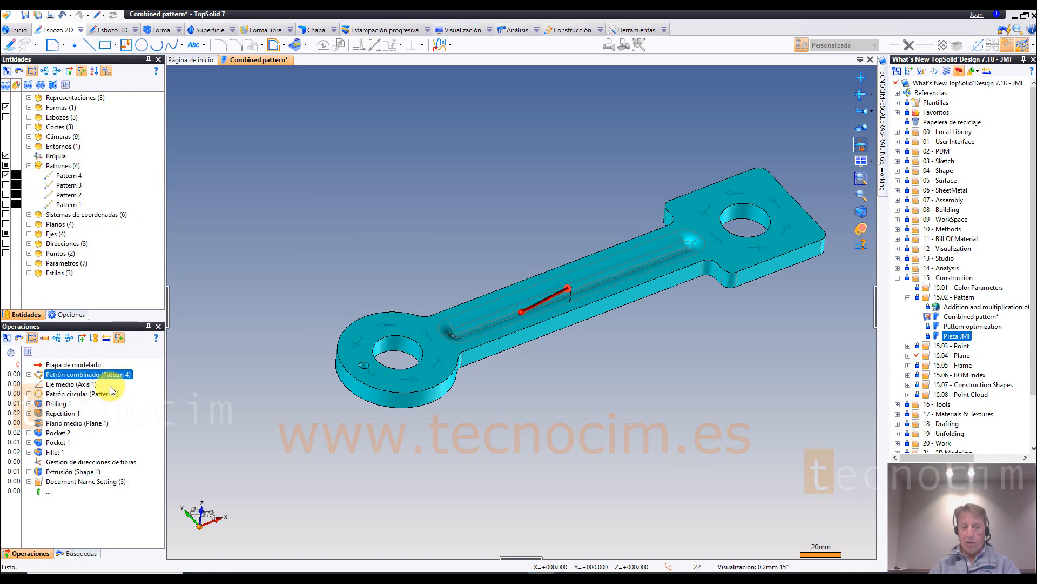
{"action": "right_click", "coordinate": [113, 380]}
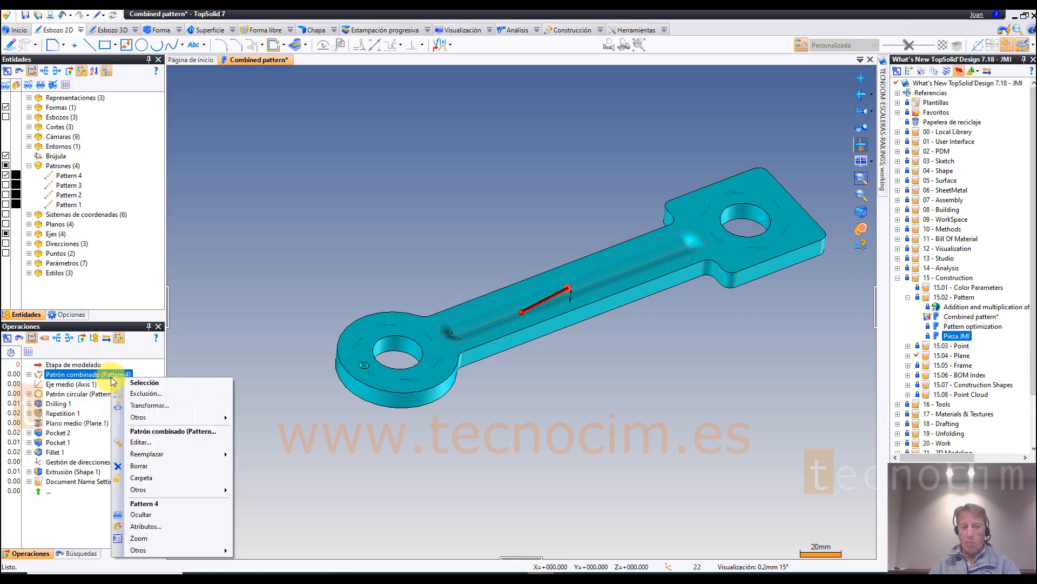
{"action": "left_click", "coordinate": [141, 426]}
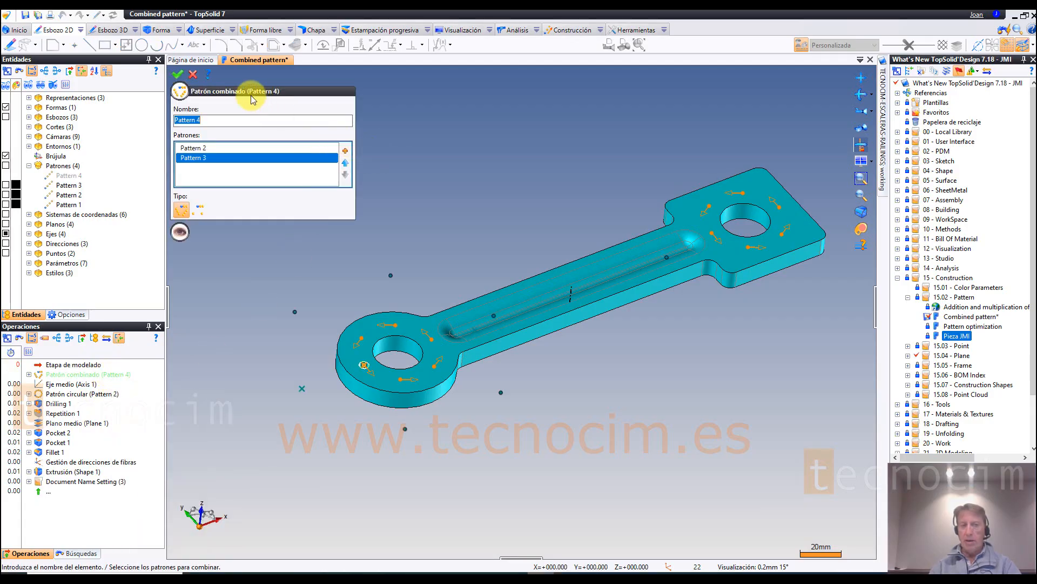
{"action": "left_click", "coordinate": [205, 149]}
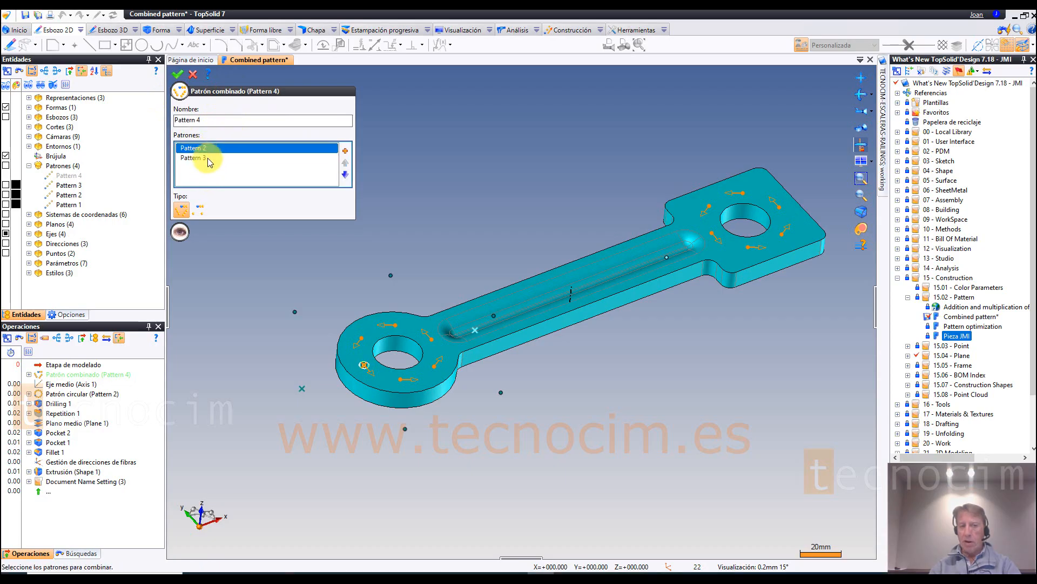
{"action": "left_click", "coordinate": [208, 156]}
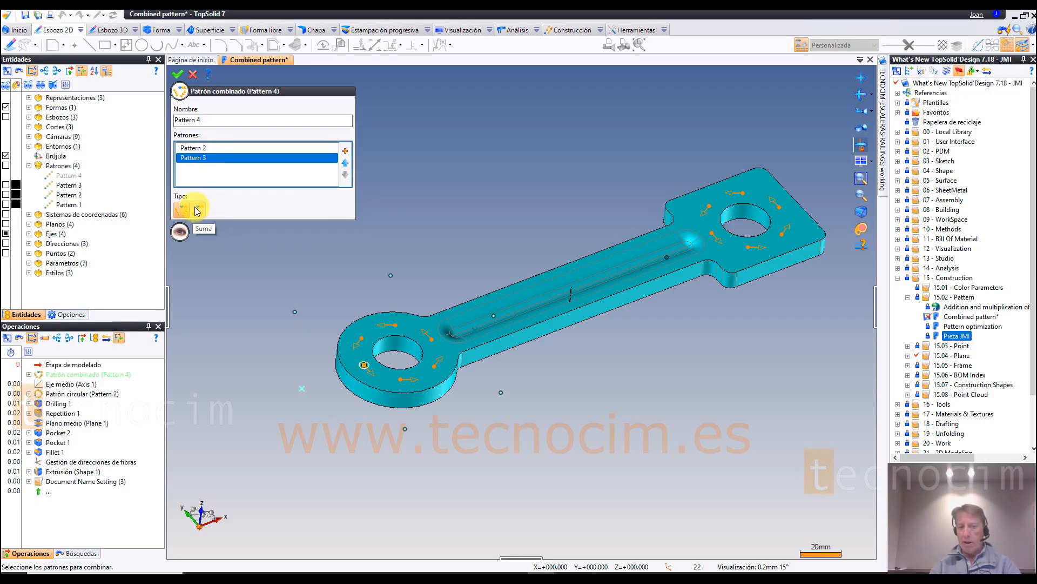
{"action": "left_click", "coordinate": [193, 75]}
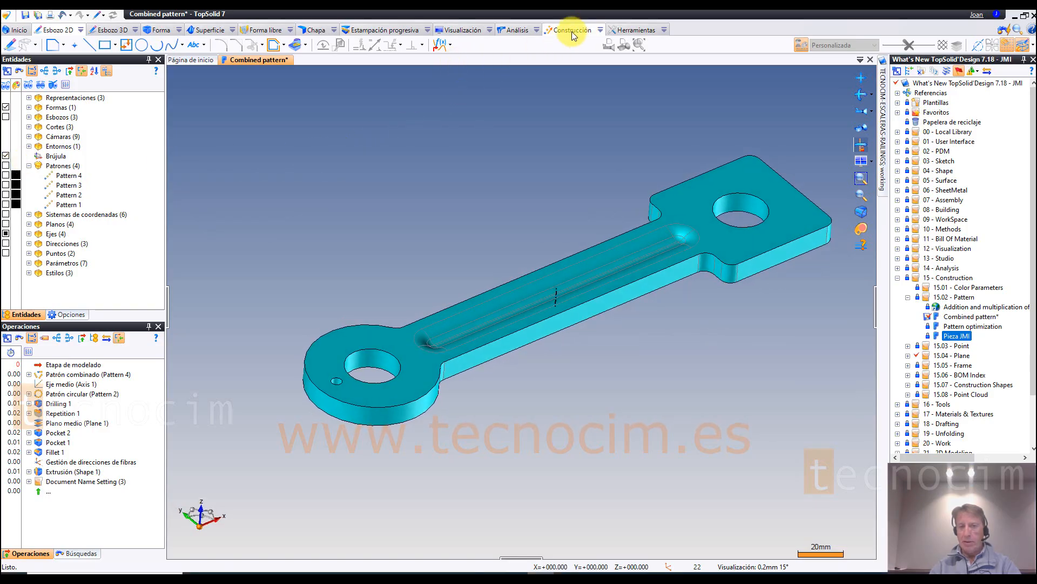
Step: Repeat the Drilling 1 operation around both large holes of the link using Pattern 4
{"action": "left_click", "coordinate": [160, 30]}
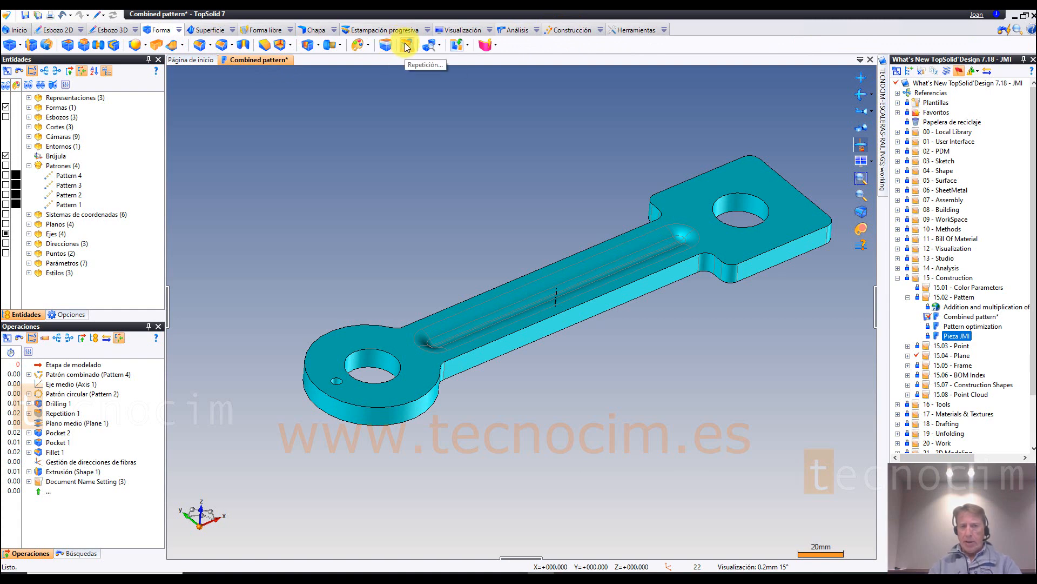
{"action": "left_click", "coordinate": [407, 46]}
{"action": "left_click", "coordinate": [335, 379]}
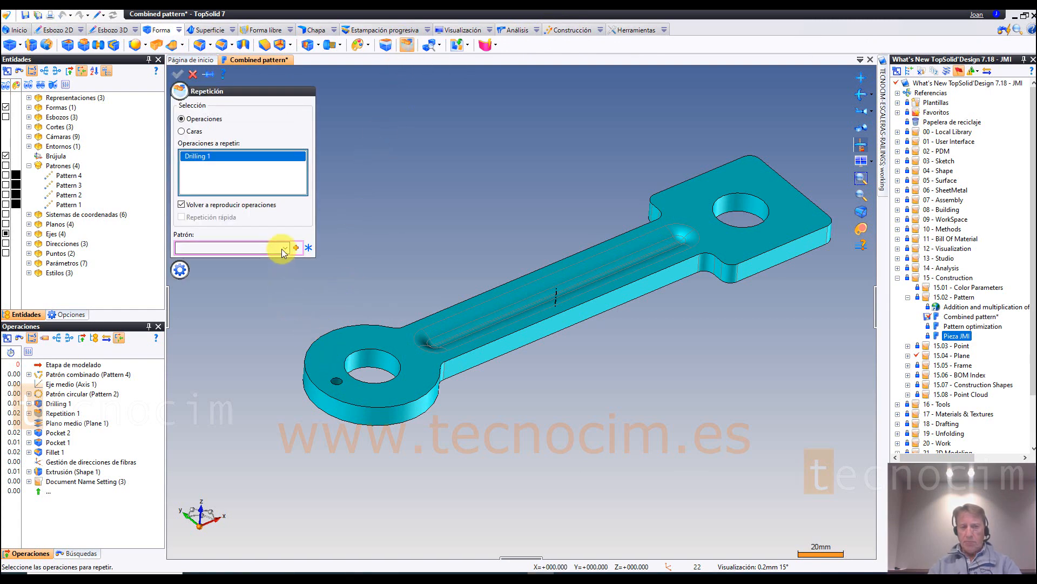
{"action": "left_click", "coordinate": [284, 248]}
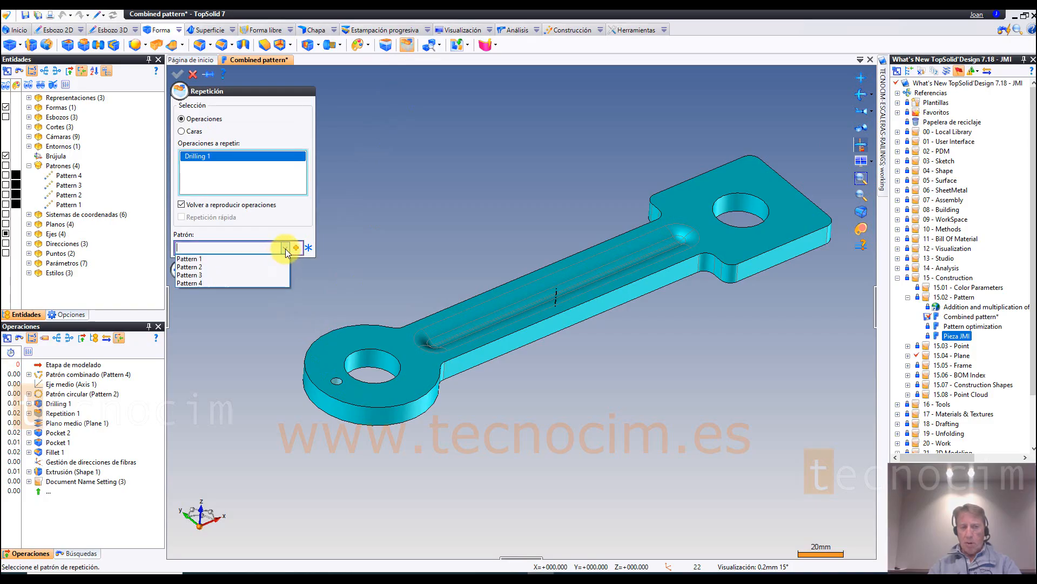
{"action": "left_click", "coordinate": [202, 282]}
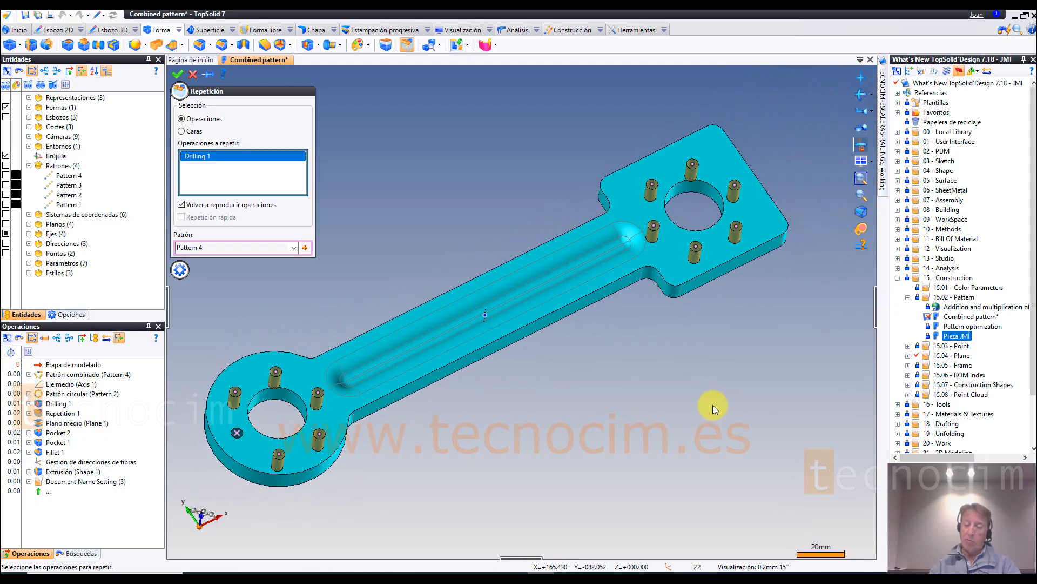
{"action": "left_click", "coordinate": [179, 76]}
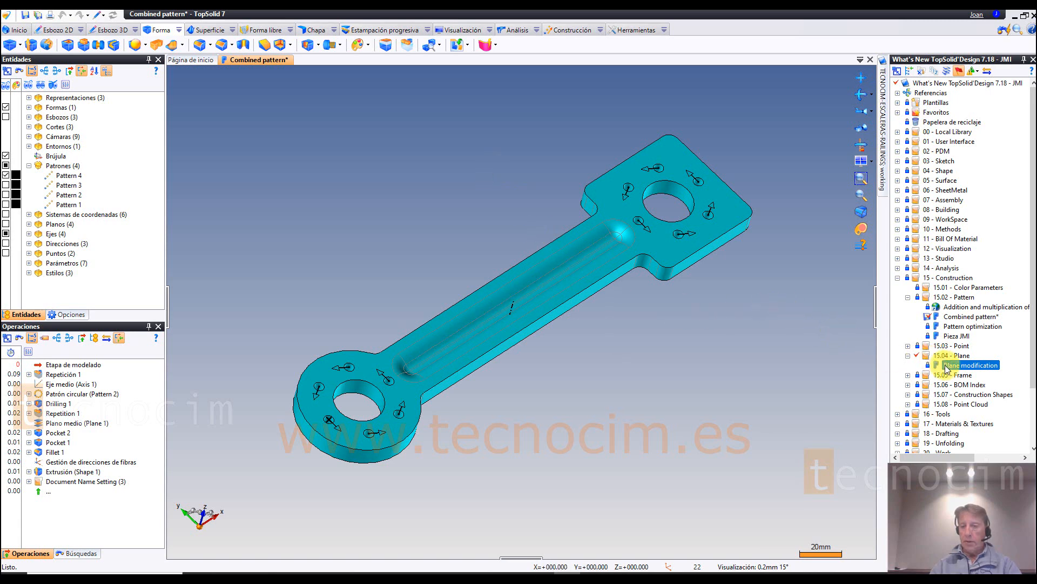
Step: Open the Plane modification part, hide its block shape, and identify the individual planes in the Planos folder
{"action": "double_click", "coordinate": [947, 369]}
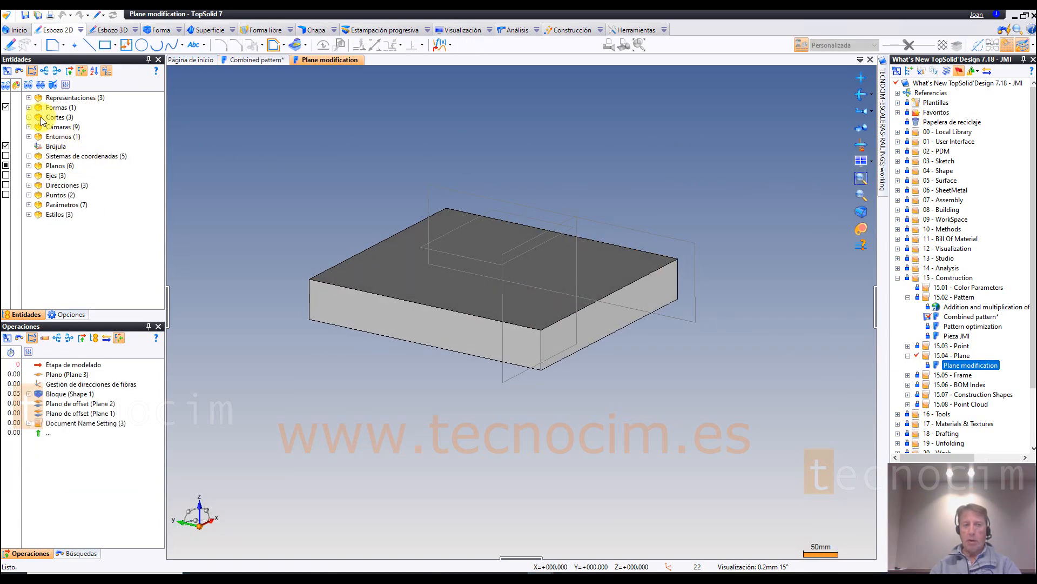
{"action": "left_click", "coordinate": [5, 107]}
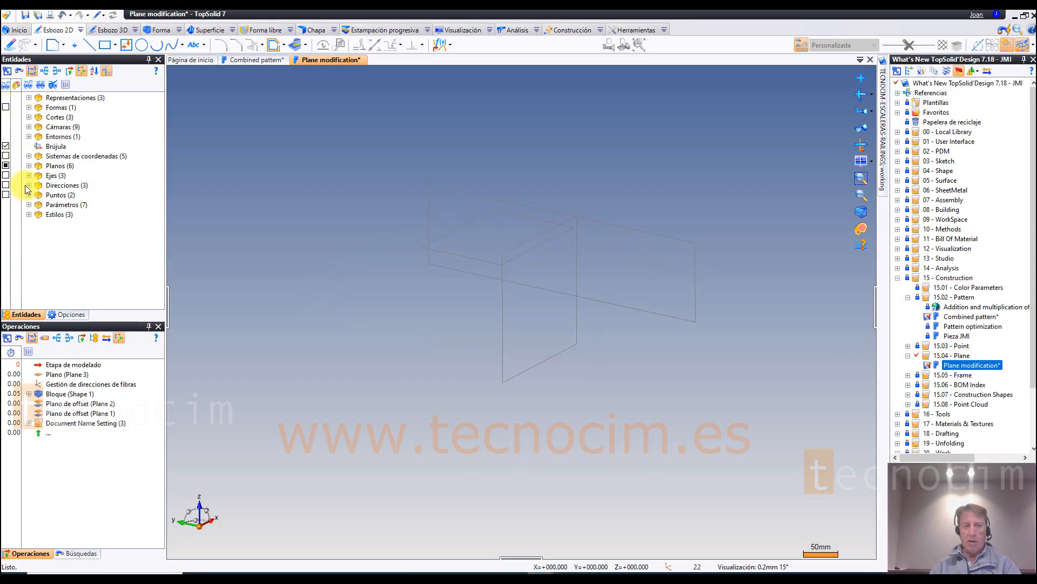
{"action": "left_click", "coordinate": [28, 166]}
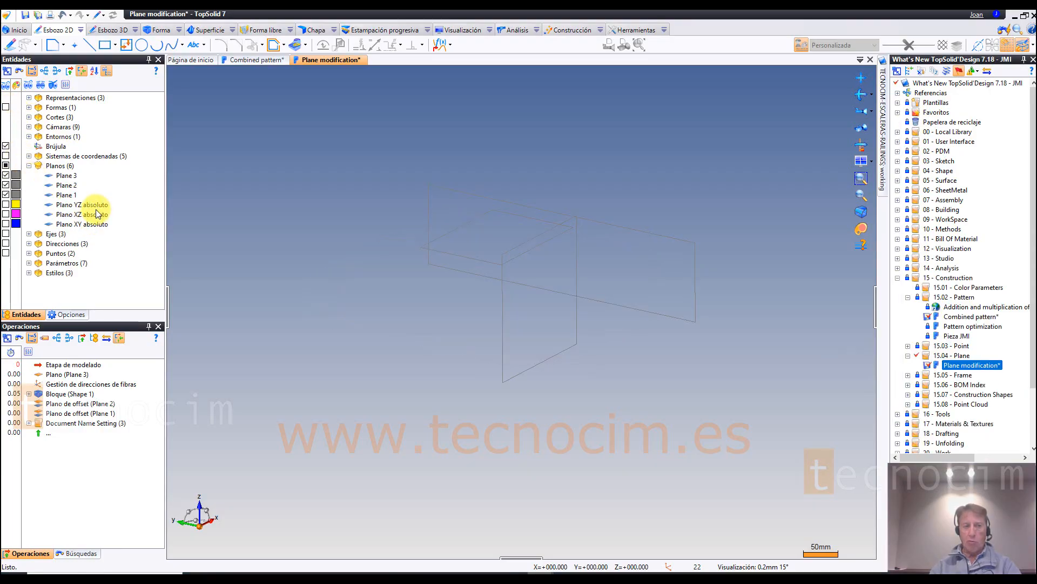
{"action": "left_click", "coordinate": [66, 194]}
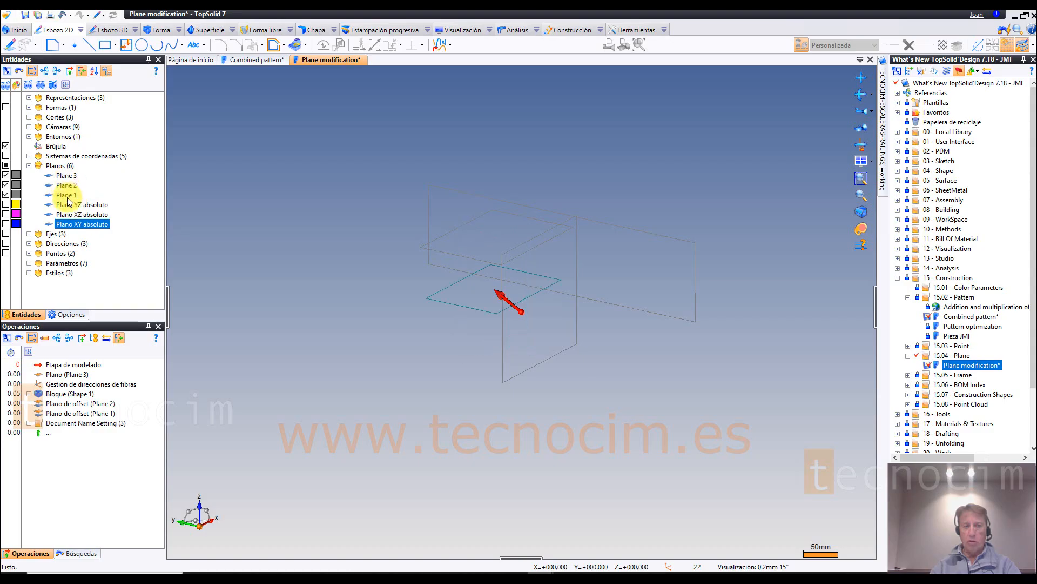
{"action": "left_click", "coordinate": [66, 175]}
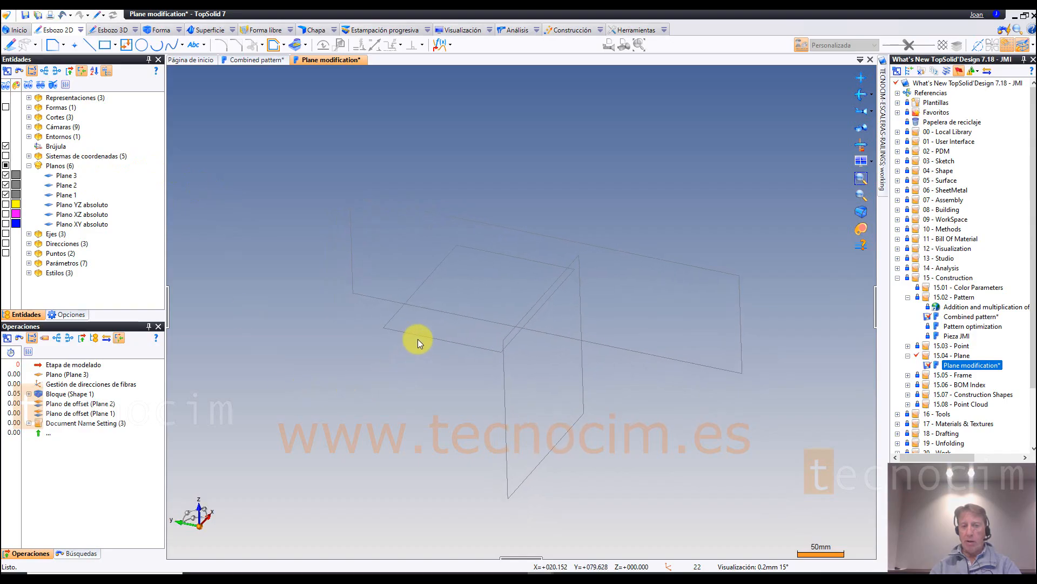
Step: Resize the horizontal plane directly in the view by stretching its front edge outward and pulling its corner back in to a smaller rectangle
{"action": "scroll", "coordinate": [427, 359], "scroll_direction": "up", "scroll_amount": 3}
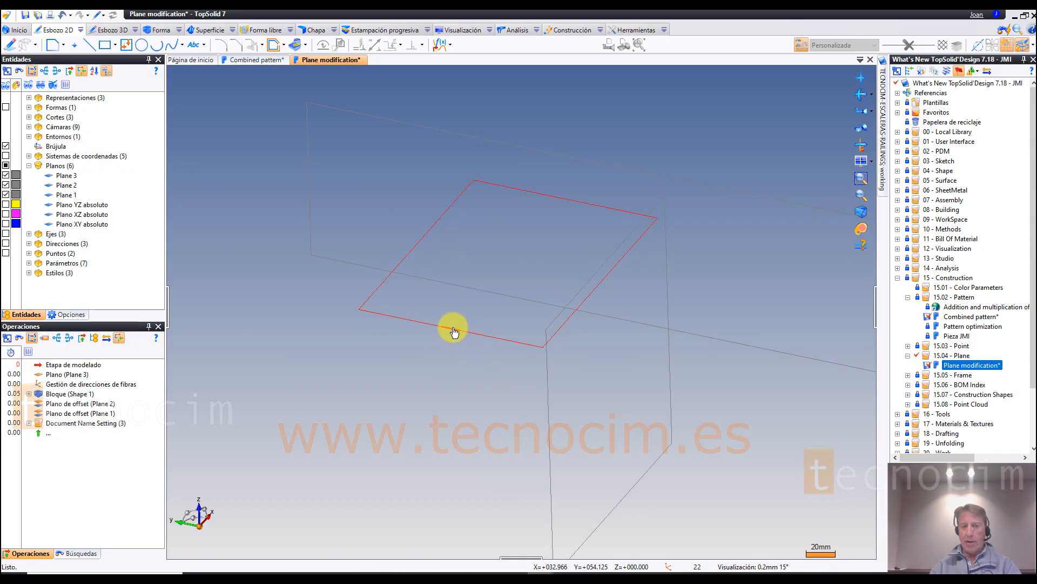
{"action": "left_click_drag", "start_coordinate": [448, 337], "coordinate": [352, 449]}
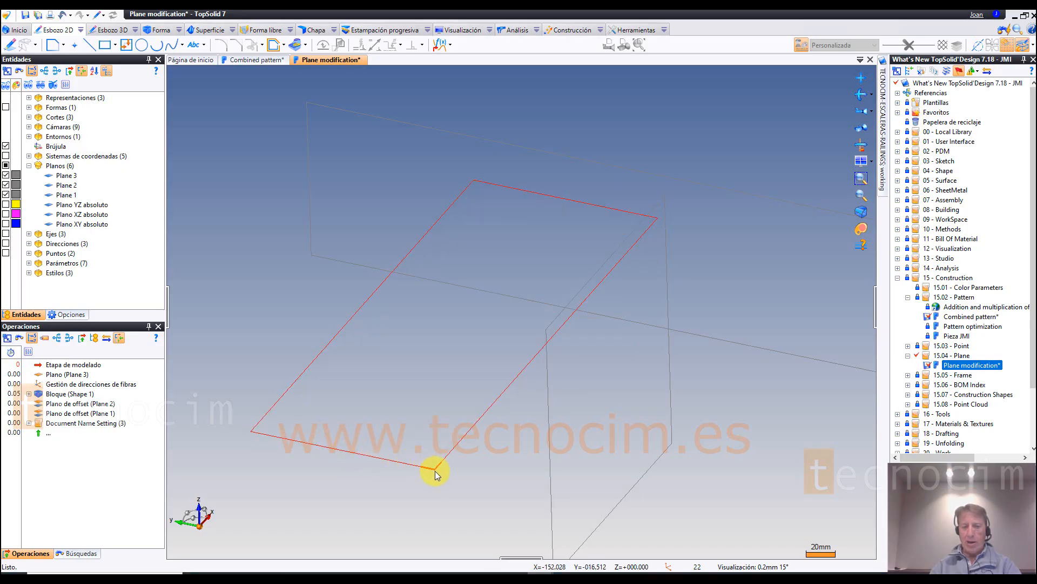
{"action": "left_click_drag", "start_coordinate": [435, 468], "coordinate": [546, 261]}
{"action": "scroll", "coordinate": [722, 346], "scroll_direction": "down", "scroll_amount": 3}
{"action": "middle_click_drag", "start_coordinate": [699, 342], "coordinate": [693, 281]}
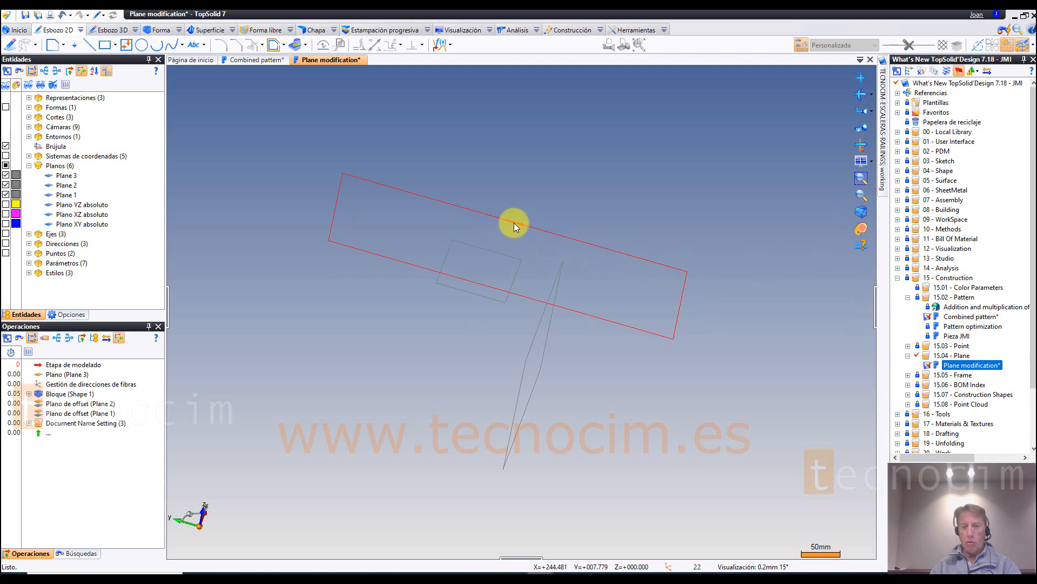
Step: Resize the two vertical planes directly in the view, stretching the long one before reducing both to smaller rectangles
{"action": "middle_click_drag", "start_coordinate": [514, 223], "coordinate": [624, 137]}
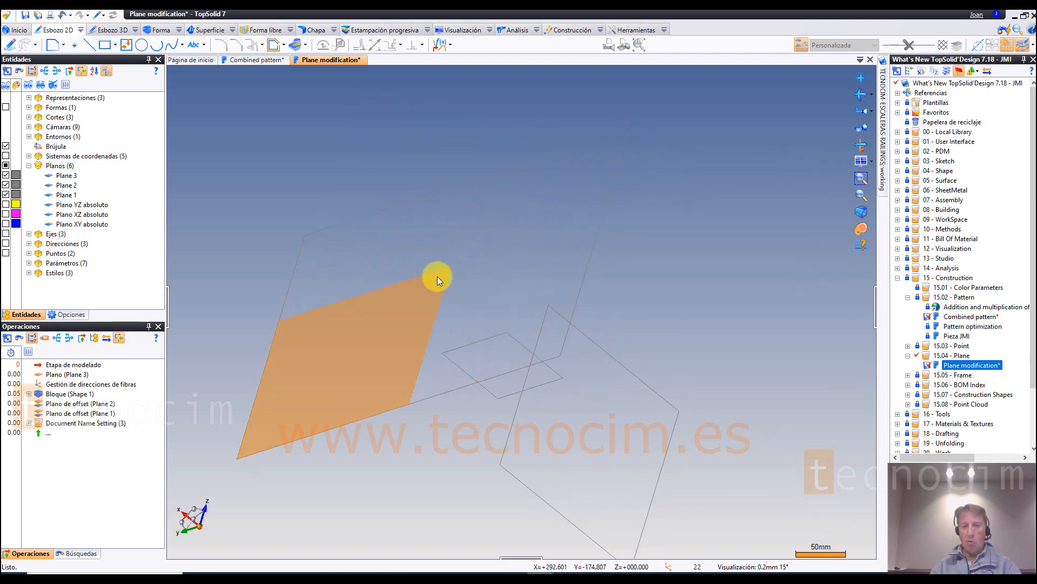
{"action": "middle_click_drag", "start_coordinate": [335, 375], "coordinate": [656, 317]}
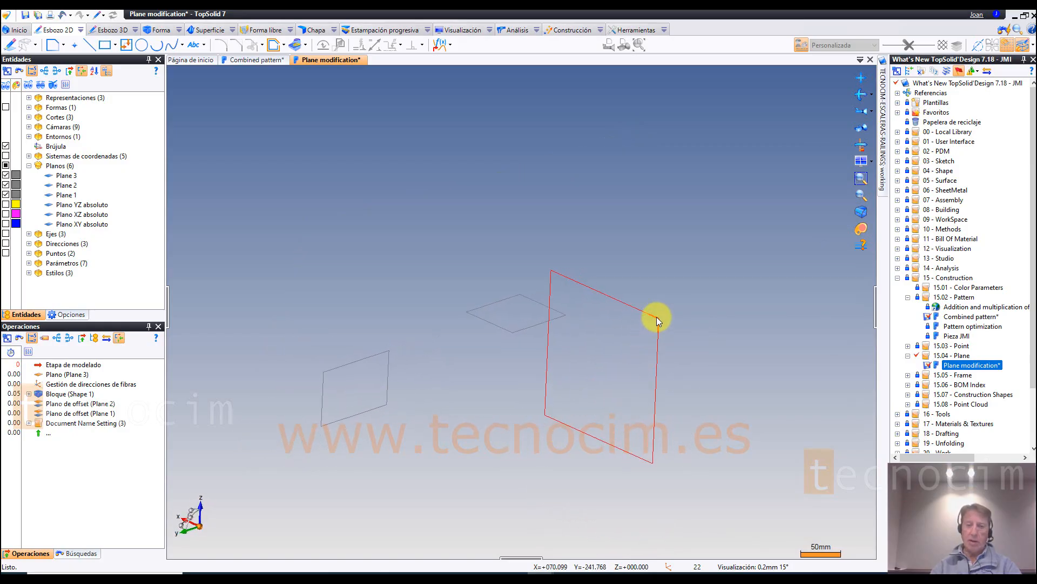
{"action": "middle_click_drag", "start_coordinate": [602, 394], "coordinate": [574, 410]}
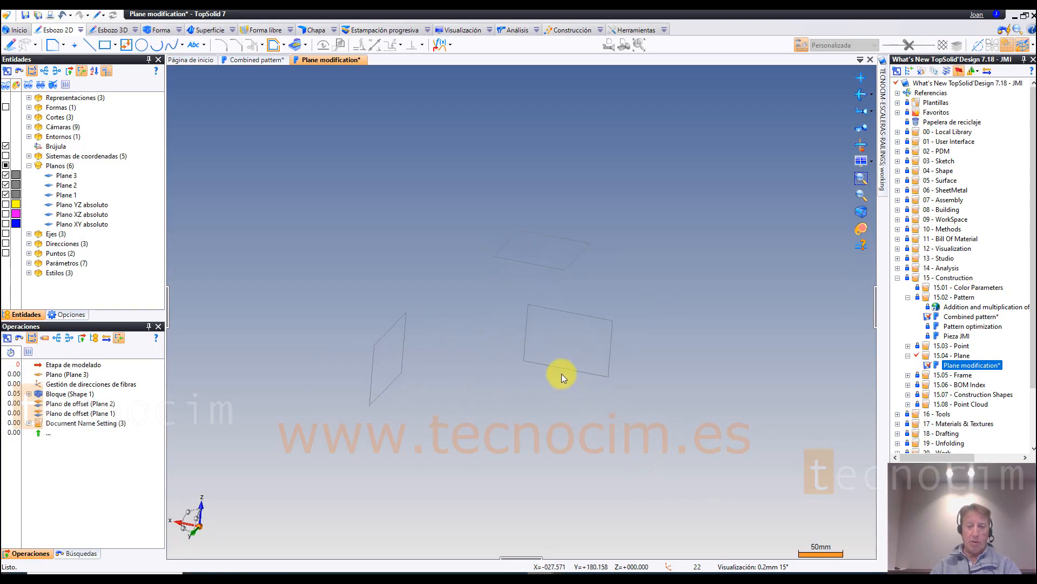
{"action": "middle_click_drag", "start_coordinate": [562, 374], "coordinate": [588, 428]}
Step: Open the Part document in the 15.05 - Frame folder, hide its absolute coordinate system, and locate the two offset frames
{"action": "left_click", "coordinate": [908, 375]}
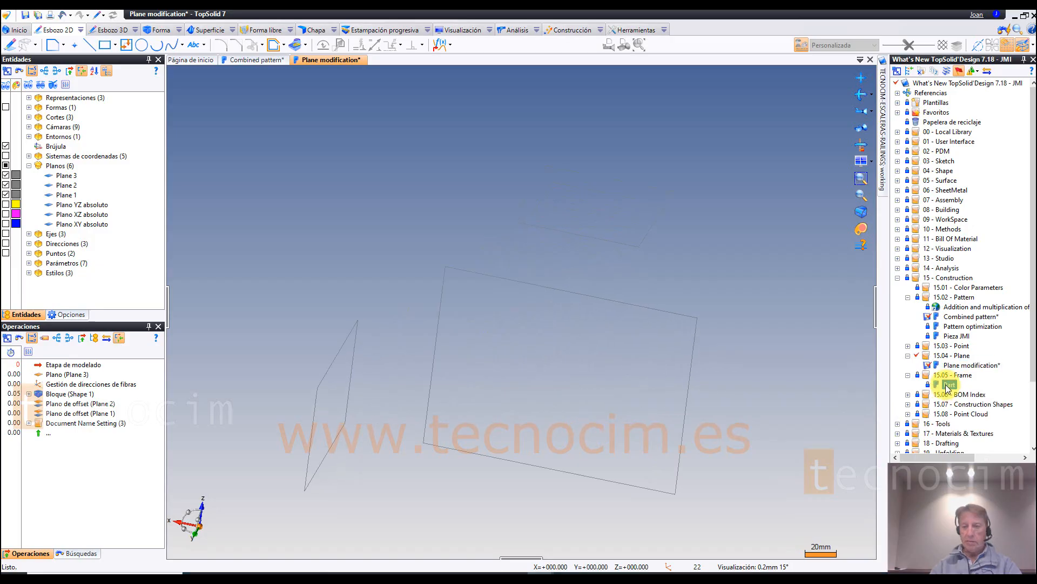
{"action": "left_click", "coordinate": [947, 385]}
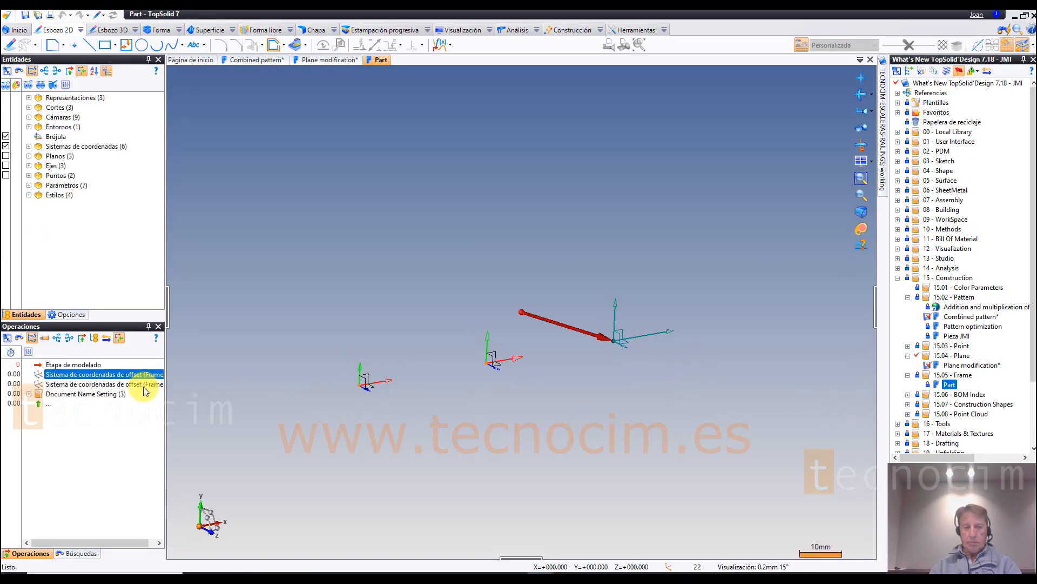
{"action": "middle_click_drag", "start_coordinate": [537, 432], "coordinate": [549, 419]}
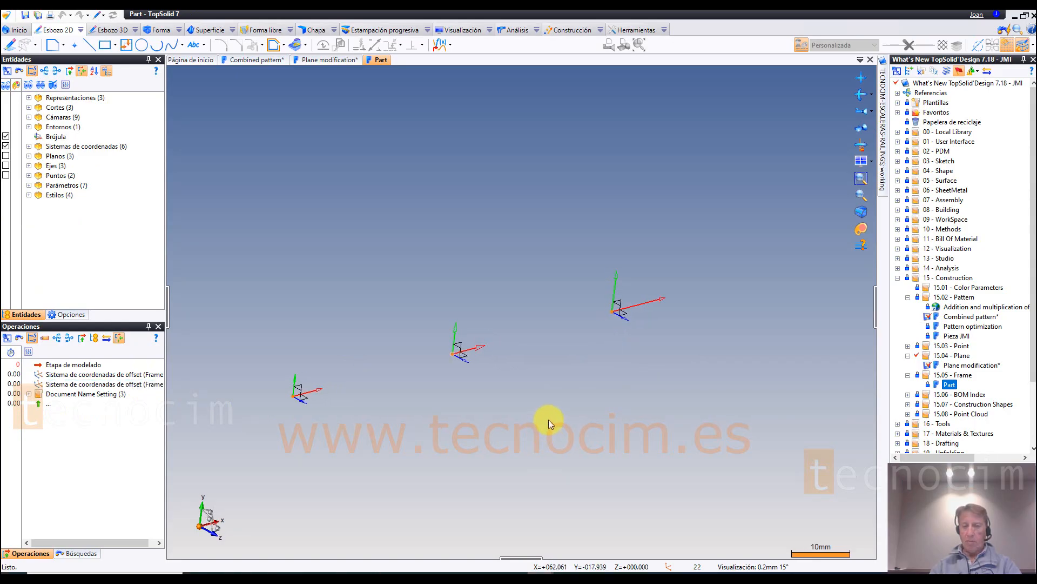
{"action": "left_click", "coordinate": [6, 204]}
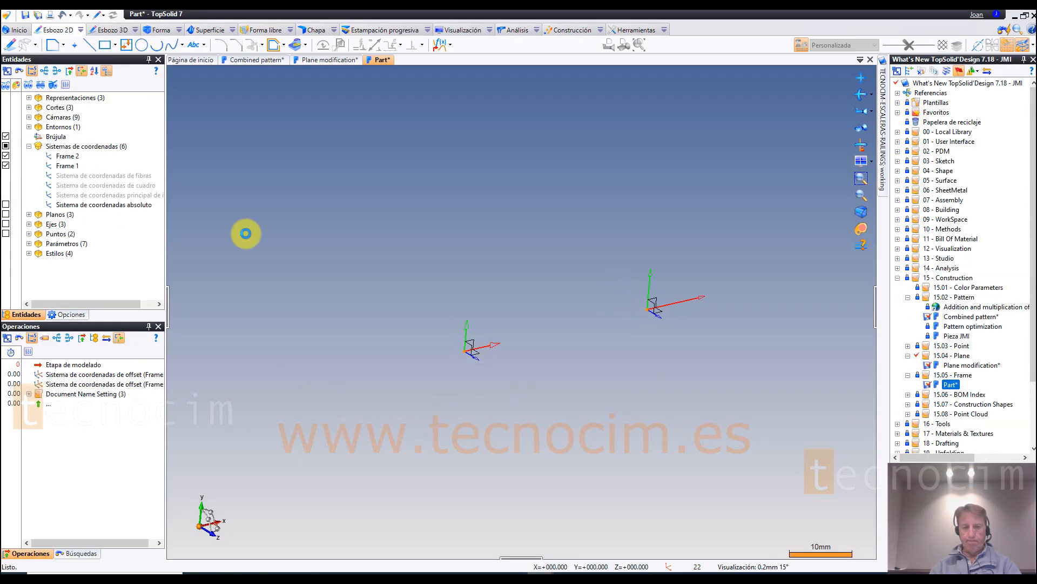
{"action": "middle_click_drag", "start_coordinate": [632, 334], "coordinate": [639, 332]}
{"action": "scroll", "coordinate": [638, 332], "scroll_direction": "up", "scroll_amount": 2}
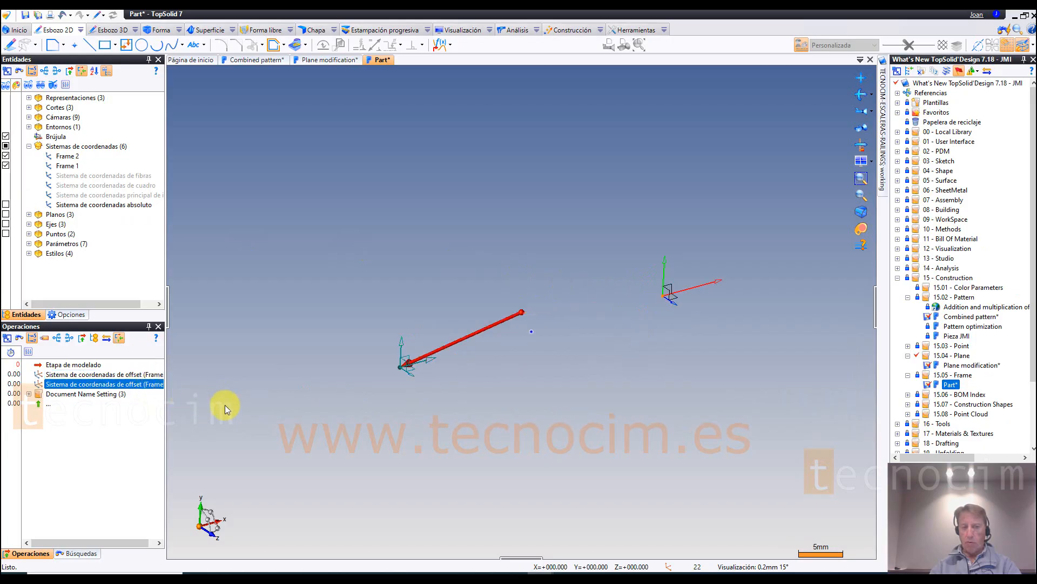
{"action": "middle_click_drag", "start_coordinate": [563, 434], "coordinate": [574, 423]}
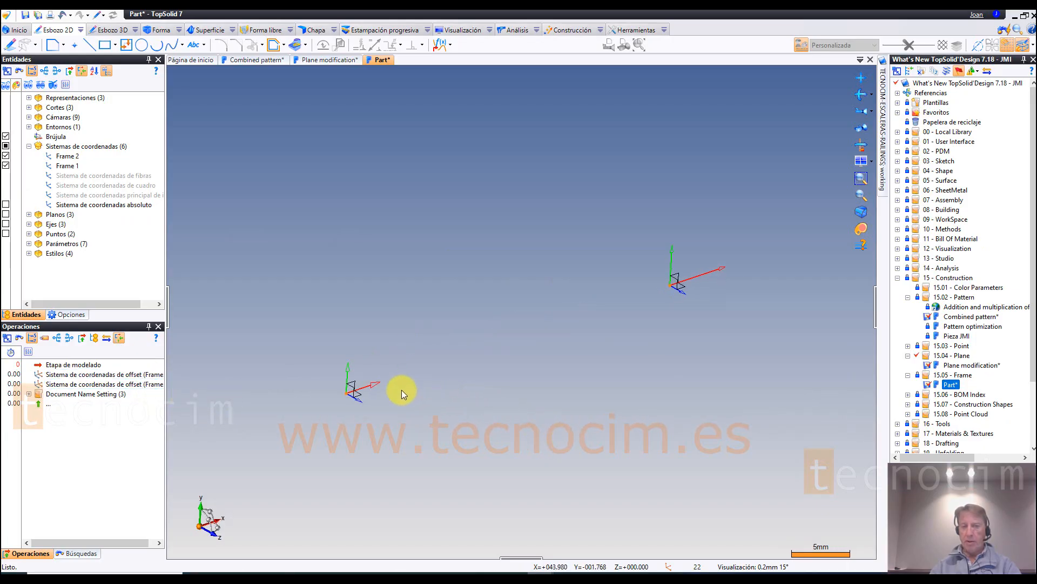
Step: Edit the Frame 1 offset coordinate system and set the axis ends in its style to Letra
{"action": "right_click", "coordinate": [377, 385]}
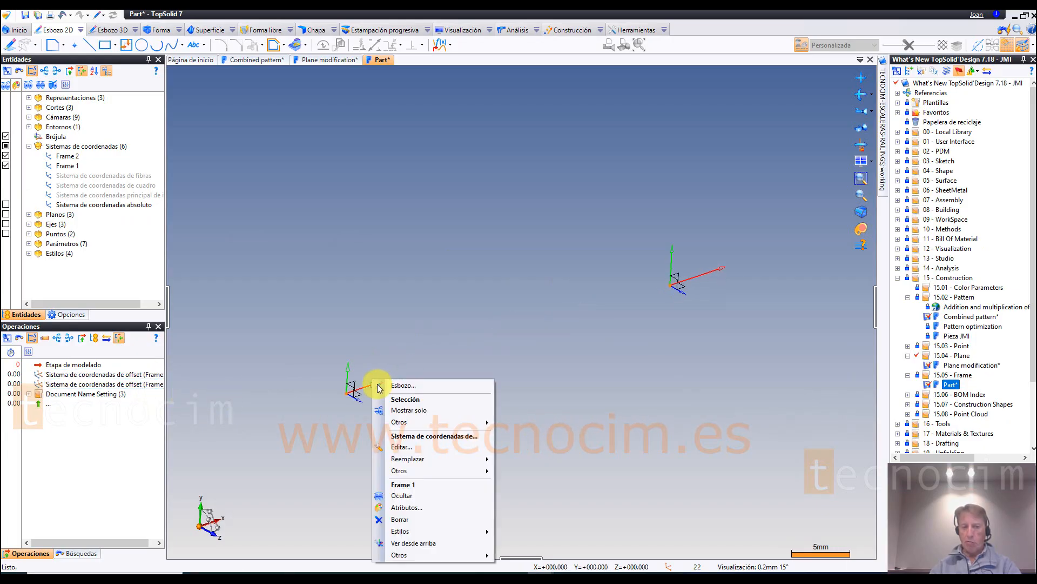
{"action": "left_click", "coordinate": [406, 446]}
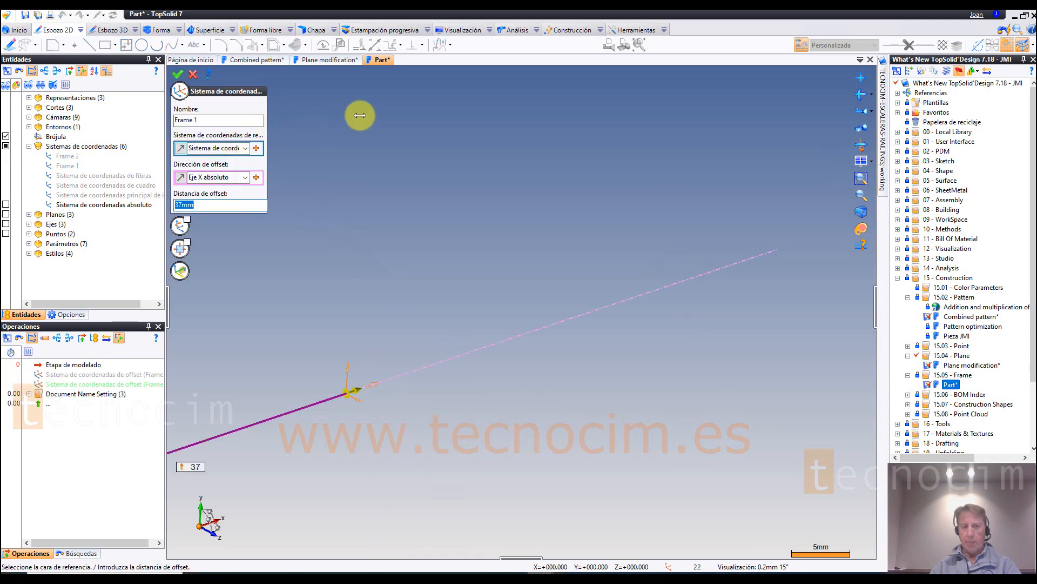
{"action": "left_click_drag", "start_coordinate": [267, 115], "coordinate": [360, 115]}
{"action": "scroll", "coordinate": [479, 191], "scroll_direction": "down", "scroll_amount": 3}
{"action": "scroll", "coordinate": [479, 188], "scroll_direction": "up", "scroll_amount": 1}
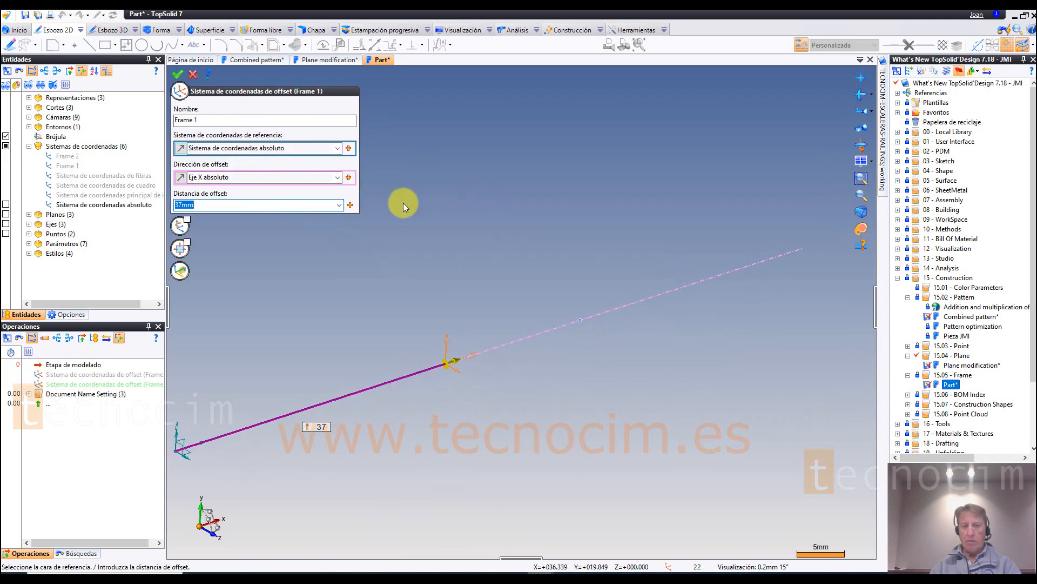
{"action": "left_click", "coordinate": [180, 270]}
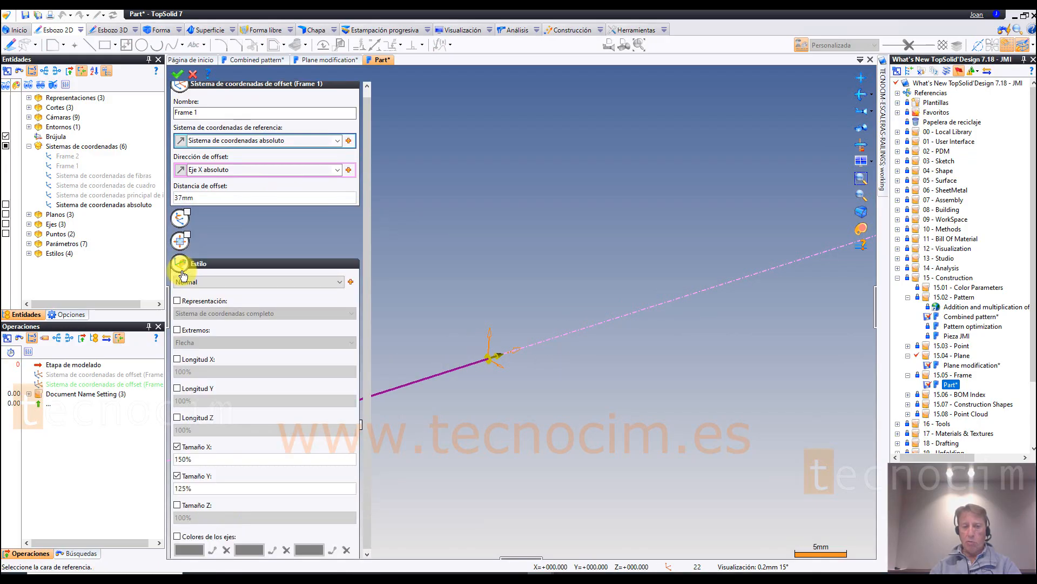
{"action": "left_click_drag", "start_coordinate": [367, 375], "coordinate": [368, 398]}
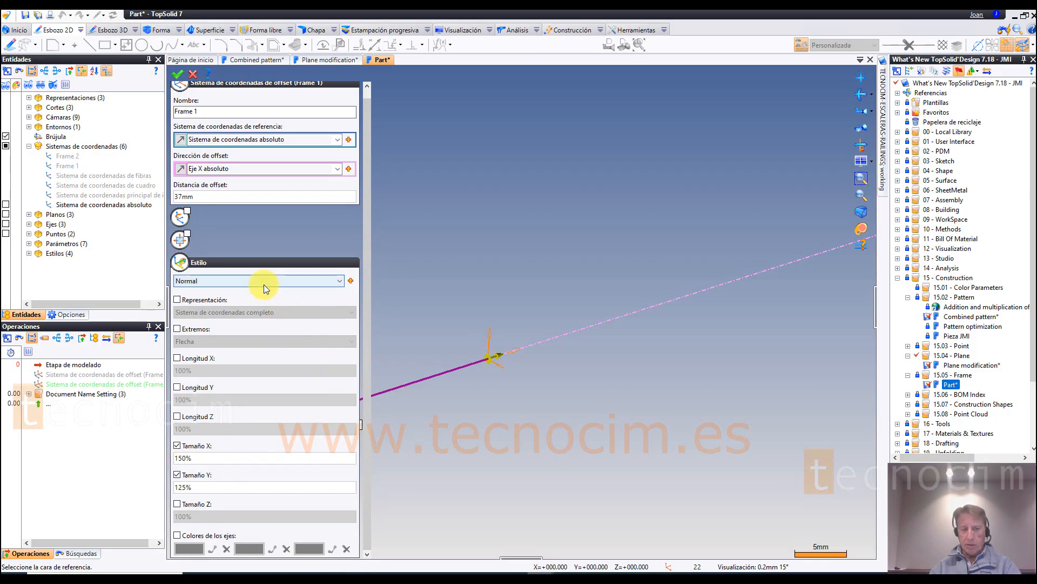
{"action": "left_click", "coordinate": [195, 329]}
{"action": "left_click", "coordinate": [203, 342]}
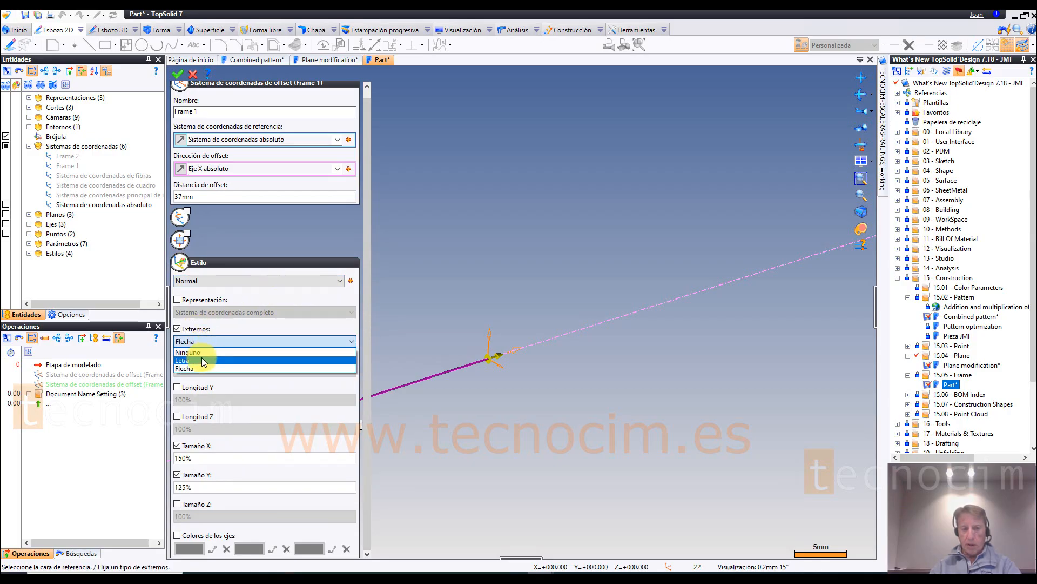
{"action": "left_click", "coordinate": [200, 359]}
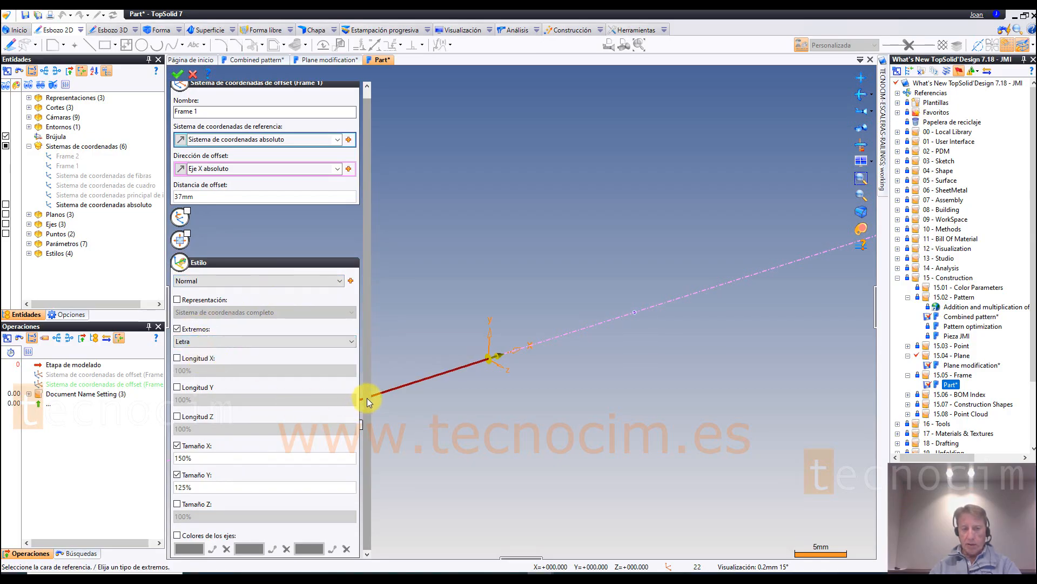
Step: Set the X and Y end sizes of Frame 1 to 500%
{"action": "scroll", "coordinate": [368, 398], "scroll_direction": "up", "scroll_amount": 3}
{"action": "left_click", "coordinate": [215, 458]}
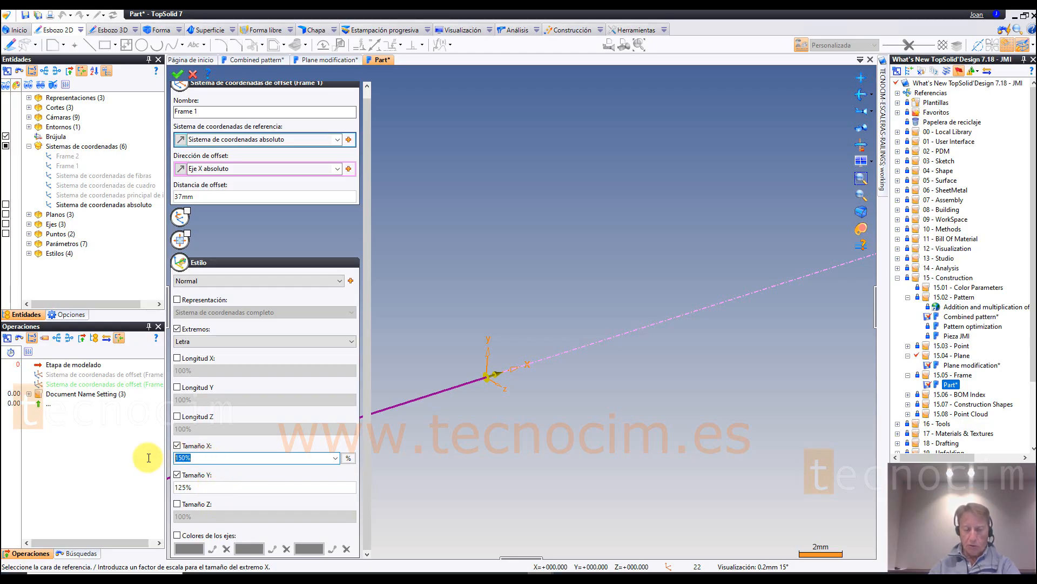
{"action": "type", "text": "500"}
{"action": "key", "text": "Tab"}
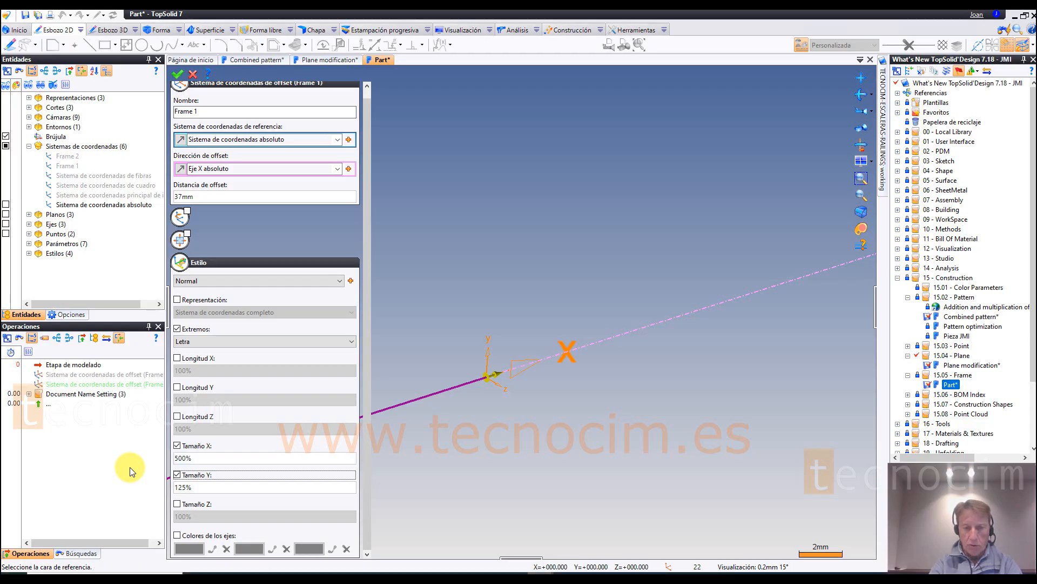
{"action": "left_click", "coordinate": [184, 476]}
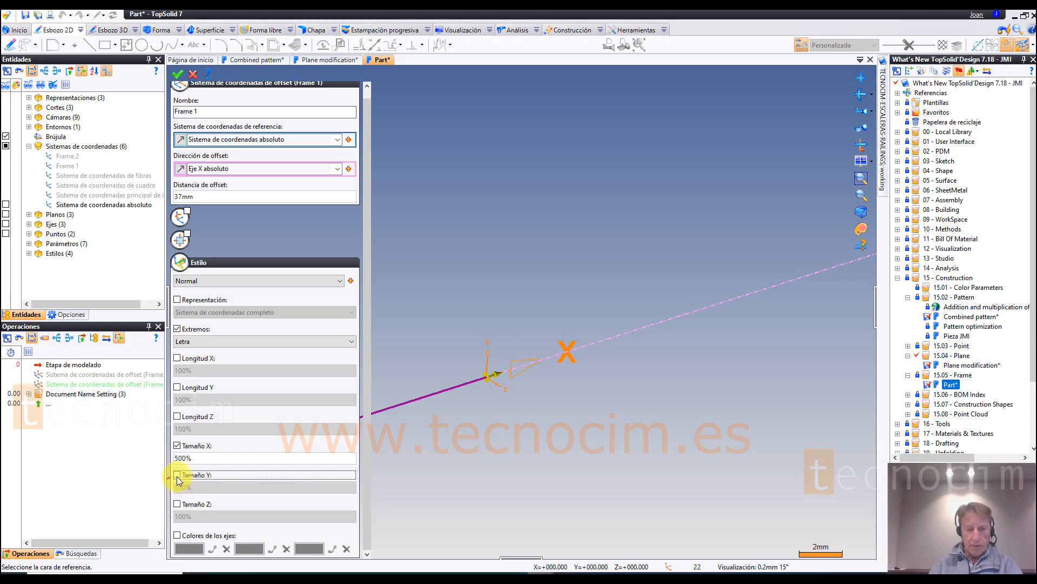
{"action": "left_click", "coordinate": [178, 476]}
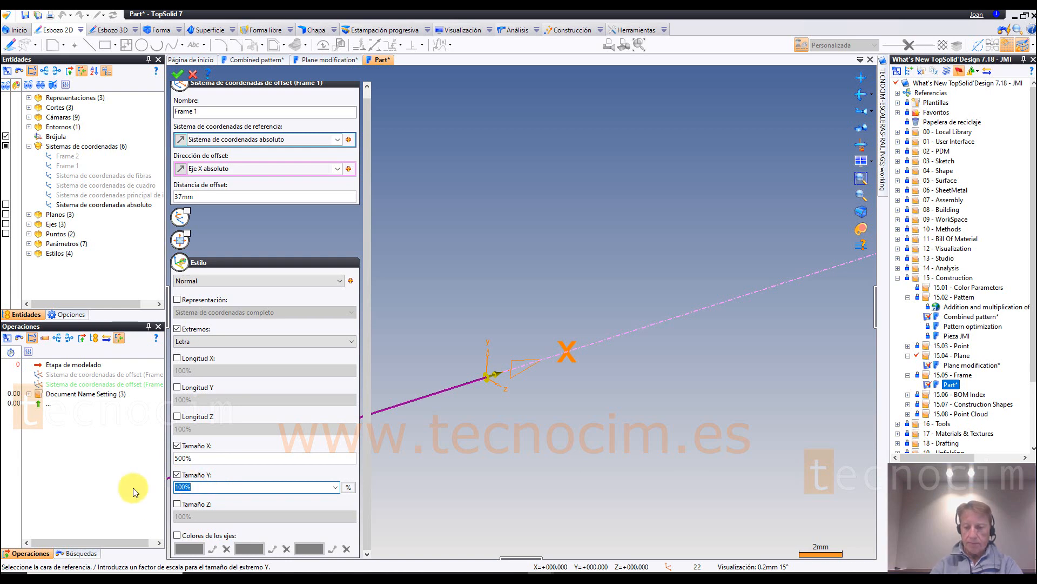
{"action": "type", "text": "500"}
{"action": "key", "text": "Tab"}
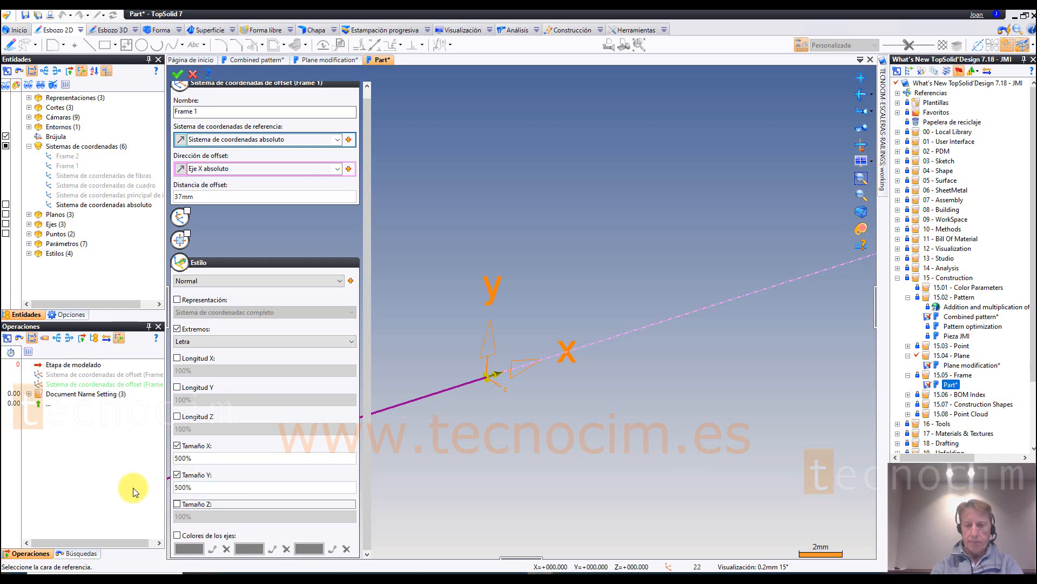
Step: Set the Z end size of Frame 1 to 500% and accept the frame's edit
{"action": "left_click", "coordinate": [177, 504]}
{"action": "type", "text": "500"}
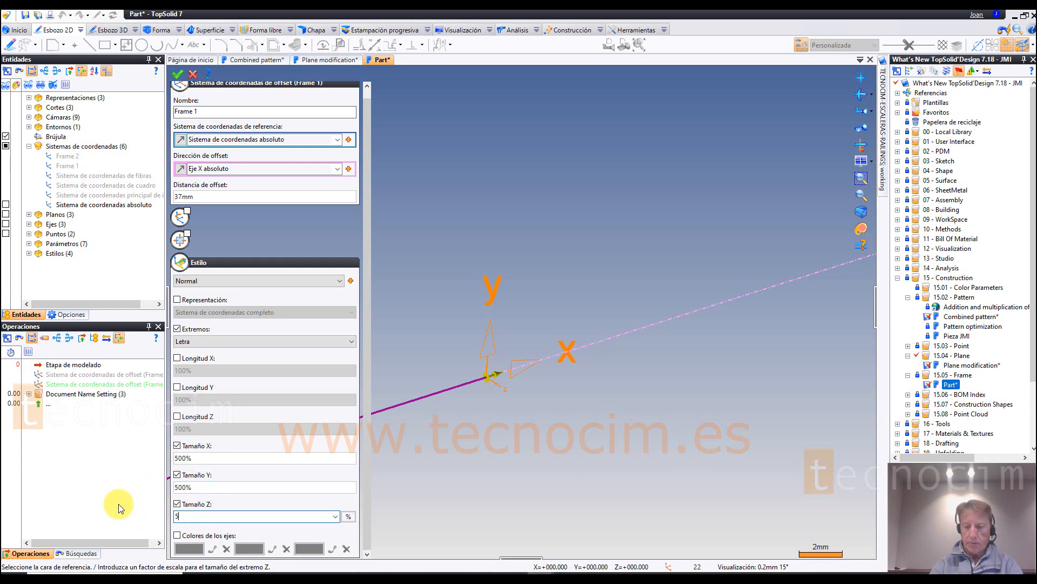
{"action": "key", "text": "Tab"}
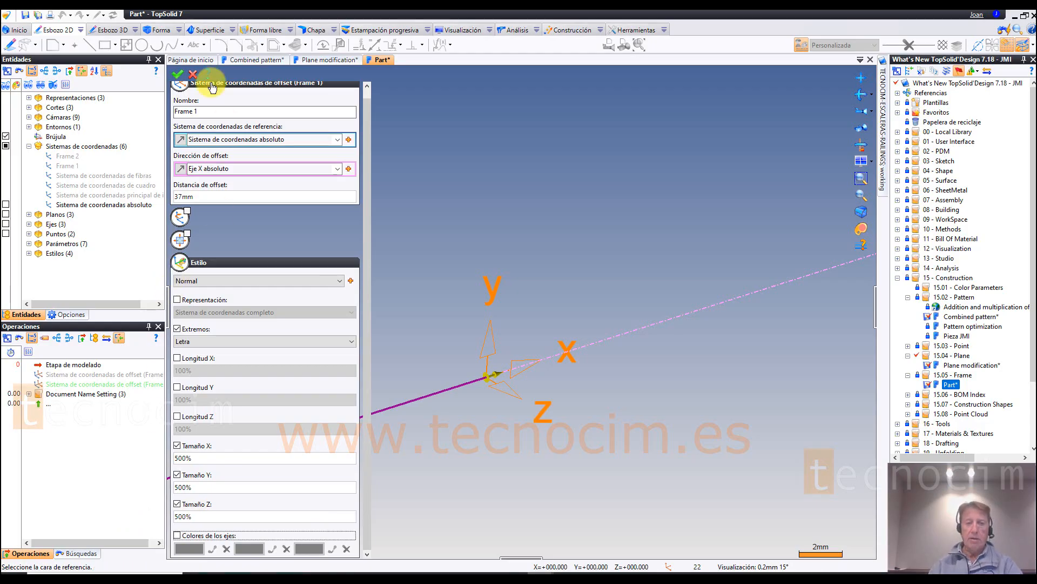
{"action": "left_click", "coordinate": [178, 74]}
{"action": "scroll", "coordinate": [520, 211], "scroll_direction": "down", "scroll_amount": 10}
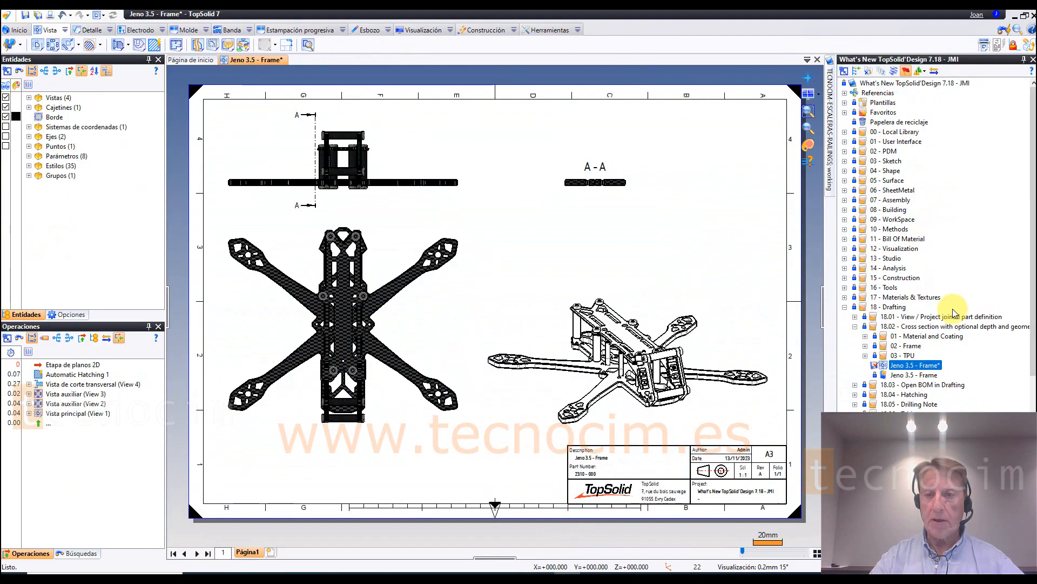
Step: Open the projection of section view A-A for editing in the Jeno 3.5 - Frame drafting
{"action": "left_click", "coordinate": [897, 306]}
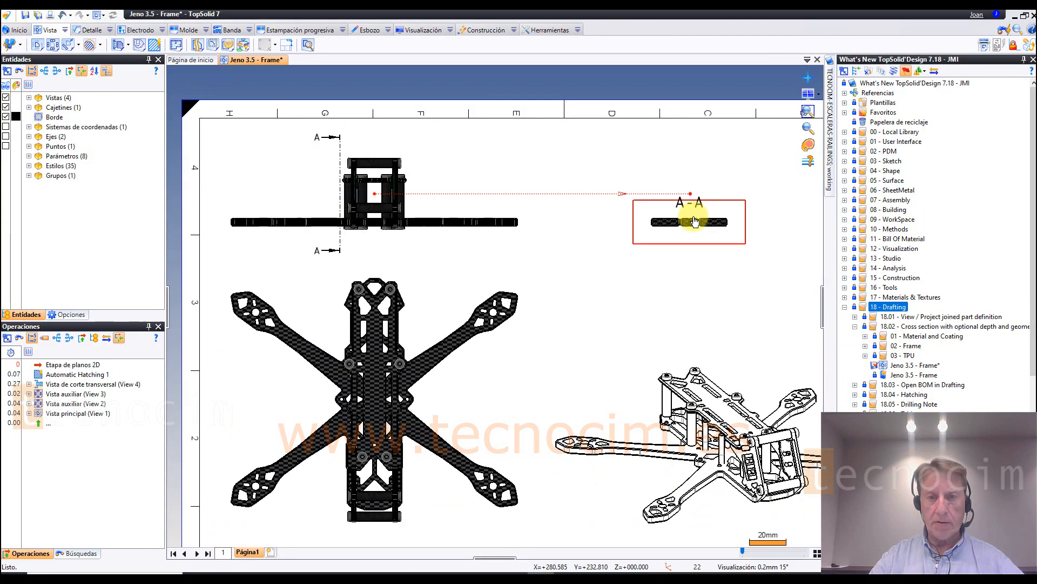
{"action": "left_click", "coordinate": [694, 221]}
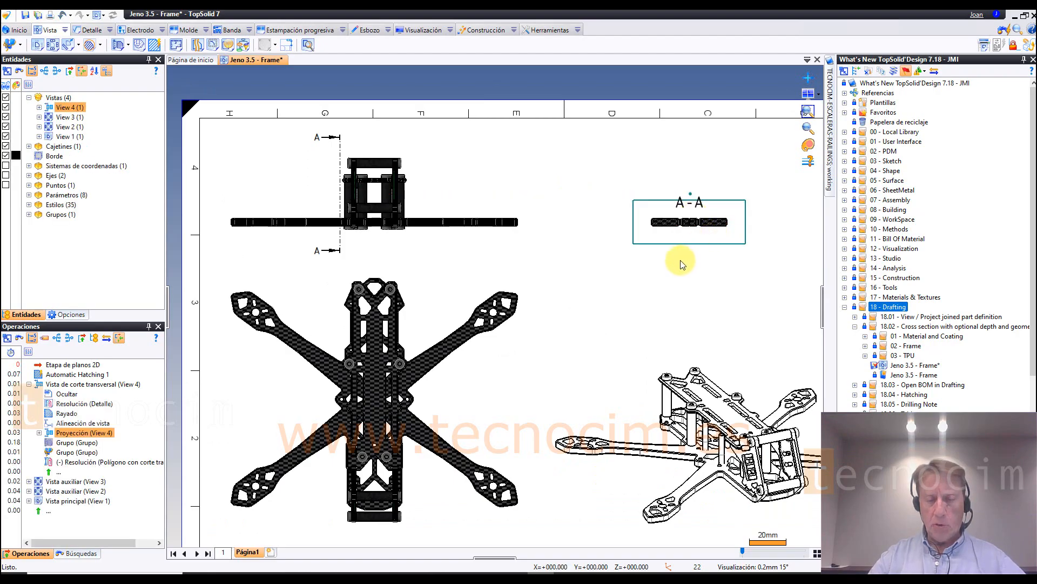
{"action": "middle_click_drag", "start_coordinate": [576, 228], "coordinate": [706, 251]}
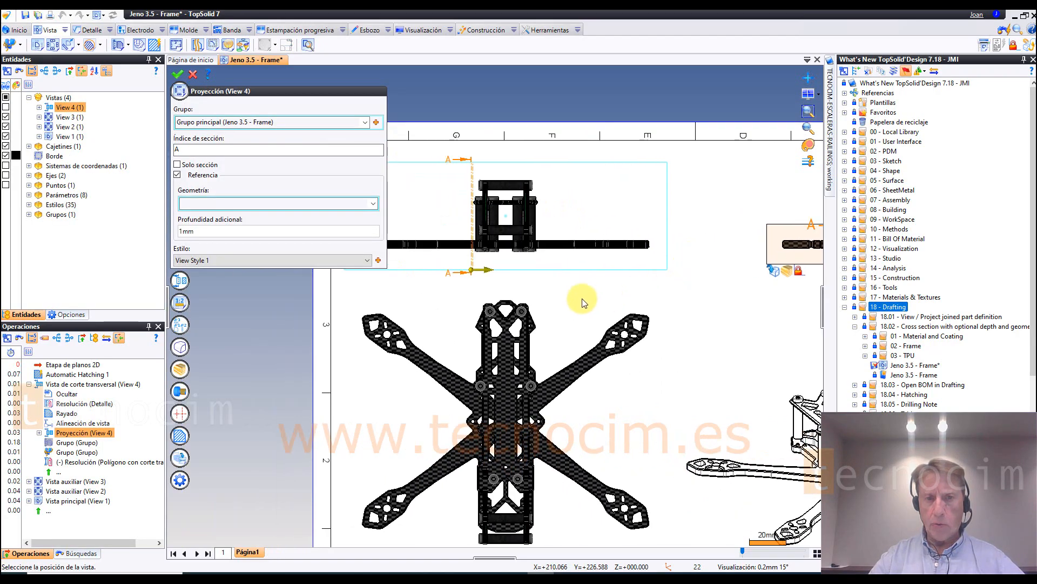
{"action": "scroll", "coordinate": [470, 290], "scroll_direction": "up", "scroll_amount": 3}
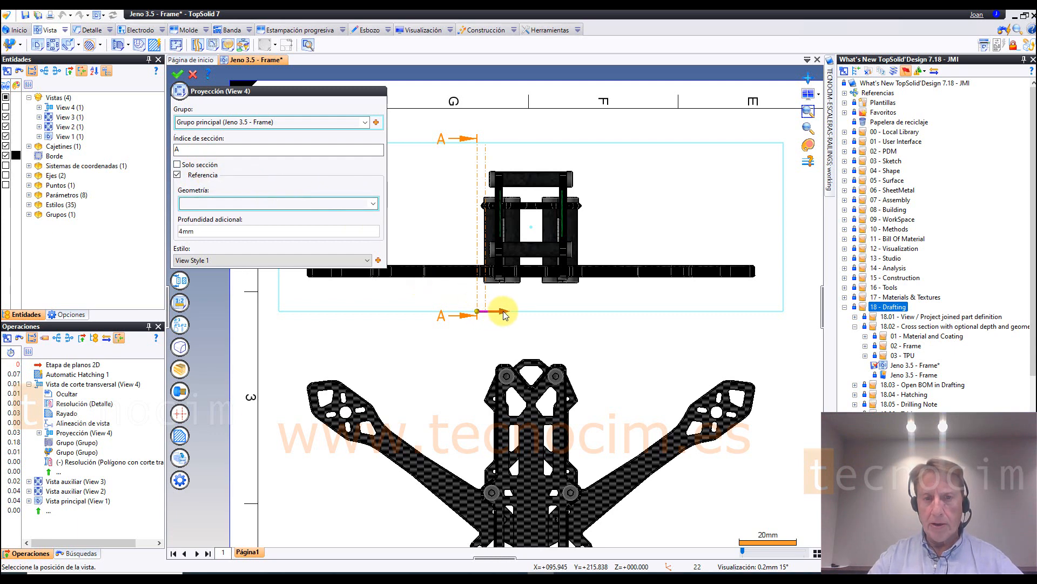
Step: Extend section A-A's additional depth to 22 mm directly on the cutting line and examine the section view
{"action": "left_click_drag", "start_coordinate": [513, 311], "coordinate": [551, 309]}
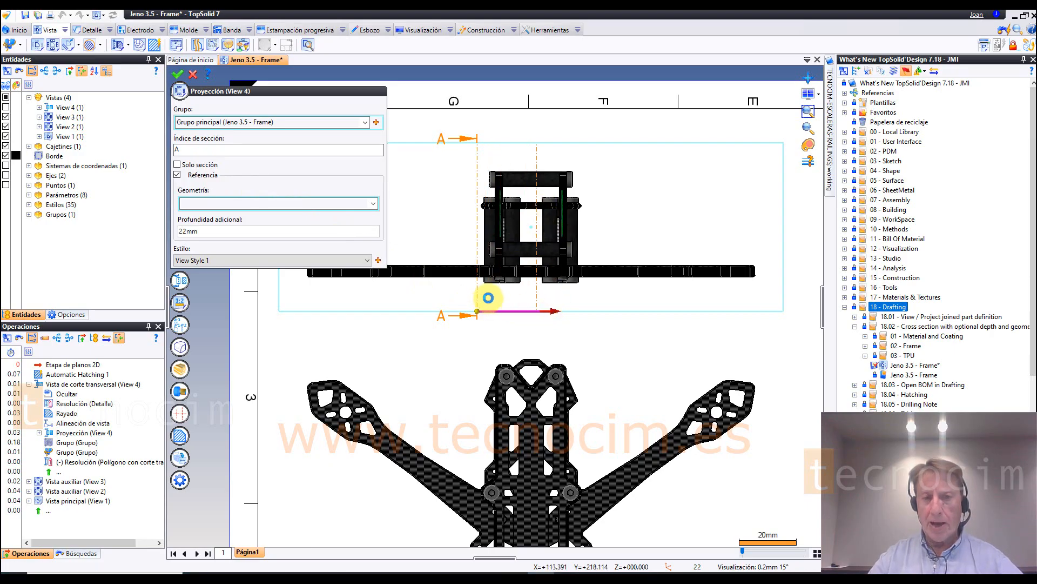
{"action": "scroll", "coordinate": [480, 306], "scroll_direction": "down", "scroll_amount": 1}
{"action": "scroll", "coordinate": [470, 265], "scroll_direction": "down", "scroll_amount": 1}
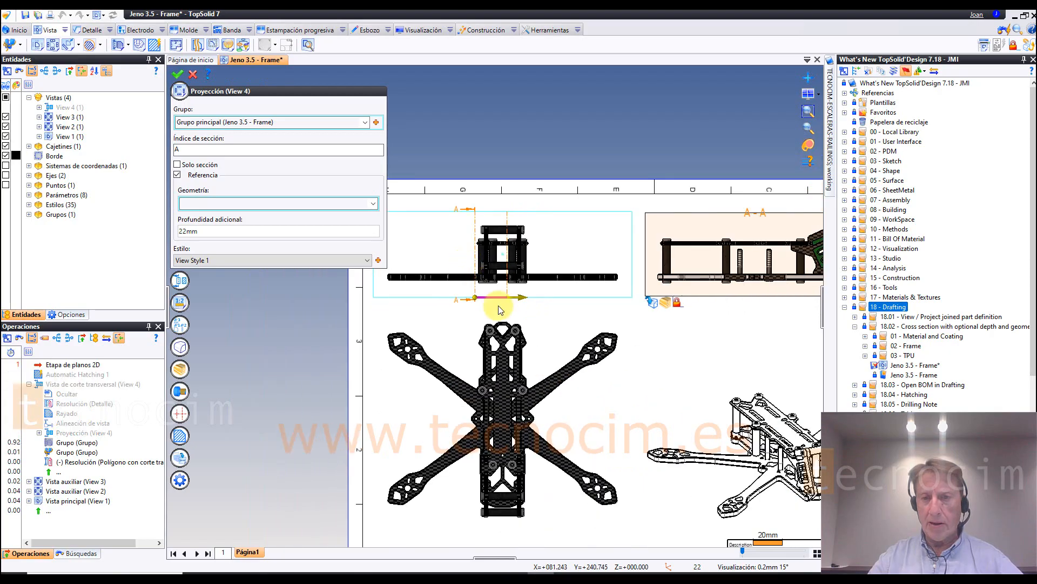
{"action": "mouse_move", "coordinate": [578, 338]}
{"action": "middle_mouse_down"}
{"action": "mouse_move", "coordinate": [505, 428]}
{"action": "mouse_move", "coordinate": [424, 433]}
{"action": "mouse_move", "coordinate": [386, 456]}
{"action": "middle_mouse_up"}
{"action": "scroll", "coordinate": [401, 440], "scroll_direction": "up", "scroll_amount": 1}
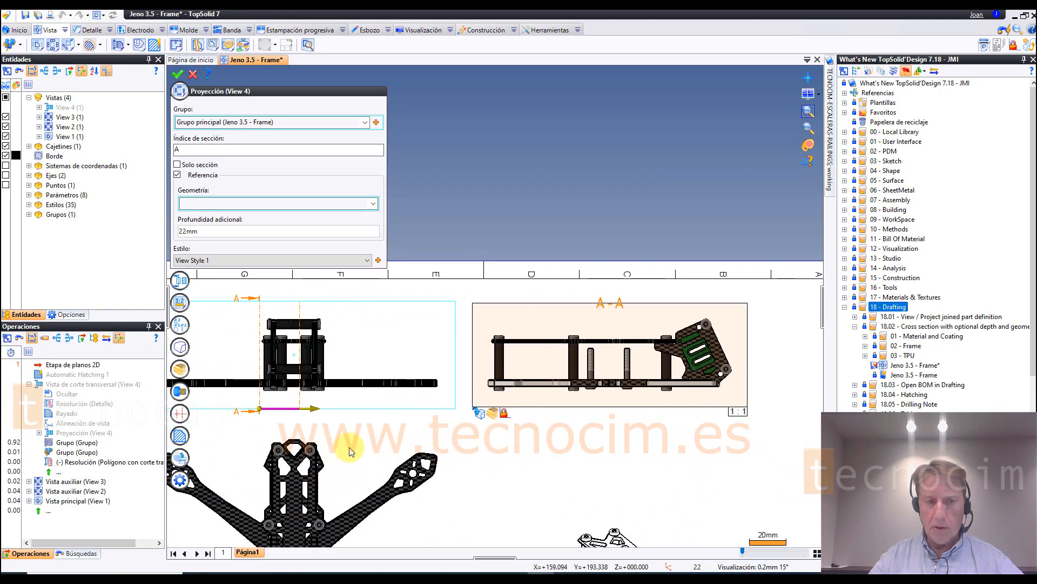
Step: Stretch section A-A's additional depth to 80 mm directly in the view, reducing it to 7 mm and finally 1 mm
{"action": "left_click_drag", "start_coordinate": [312, 409], "coordinate": [404, 405]}
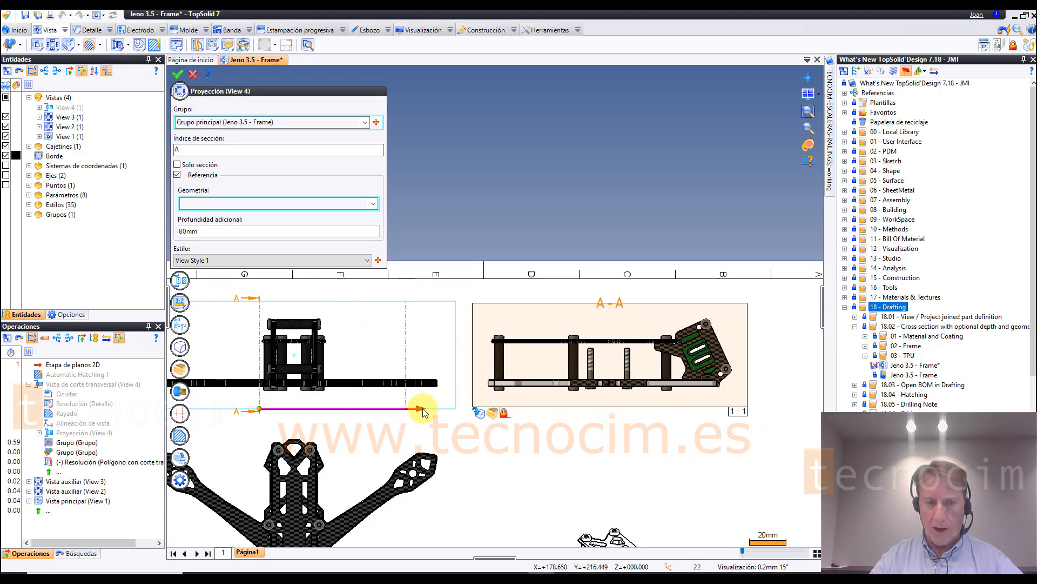
{"action": "left_click_drag", "start_coordinate": [409, 413], "coordinate": [288, 414]}
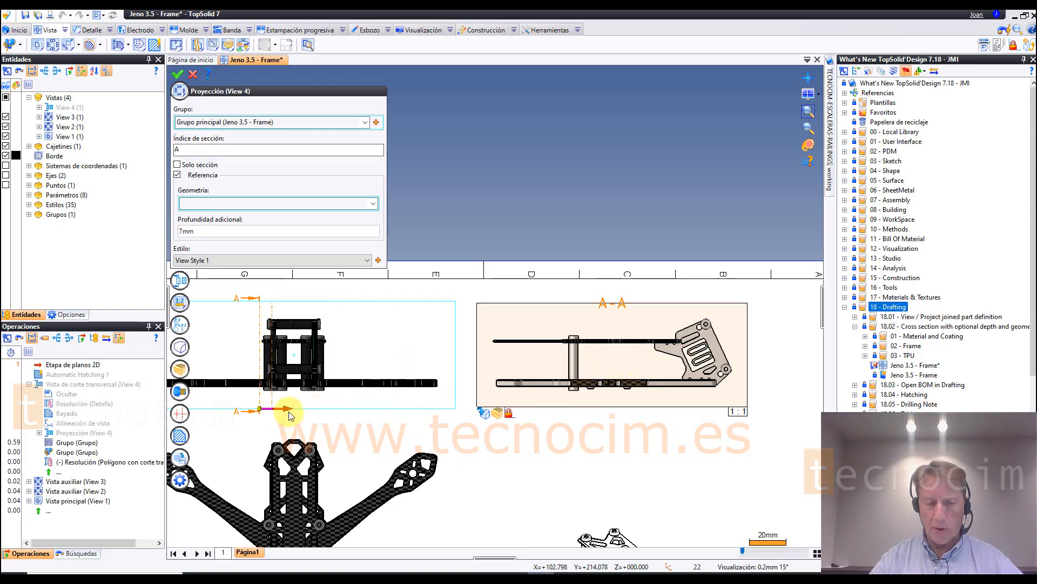
{"action": "scroll", "coordinate": [262, 412], "scroll_direction": "up", "scroll_amount": 2}
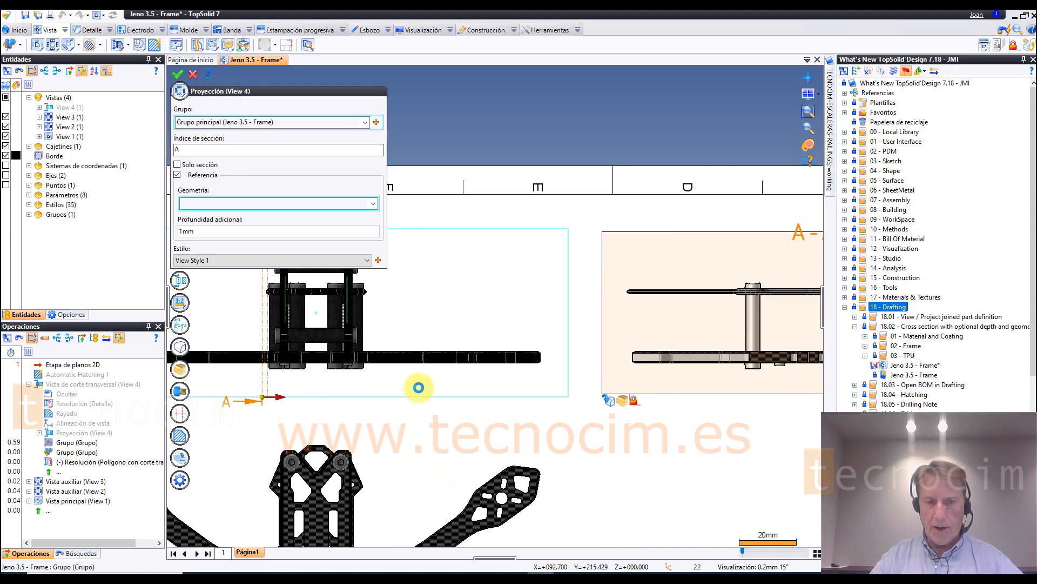
{"action": "scroll", "coordinate": [576, 354], "scroll_direction": "down", "scroll_amount": 3}
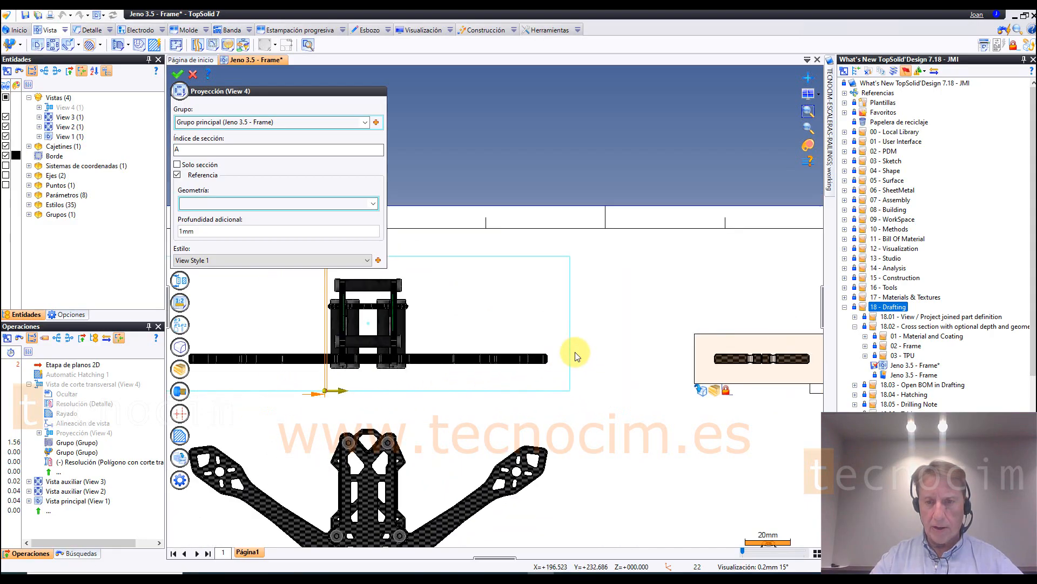
Step: Set the additional depth of section view A-A to 10 mm
{"action": "scroll", "coordinate": [368, 373], "scroll_direction": "up", "scroll_amount": 4}
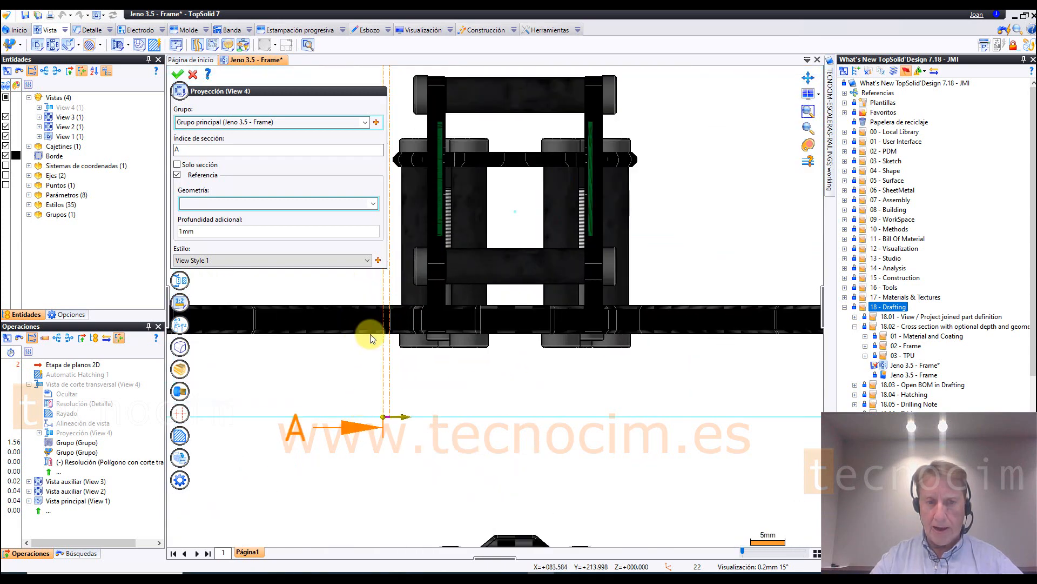
{"action": "scroll", "coordinate": [371, 336], "scroll_direction": "up", "scroll_amount": 2}
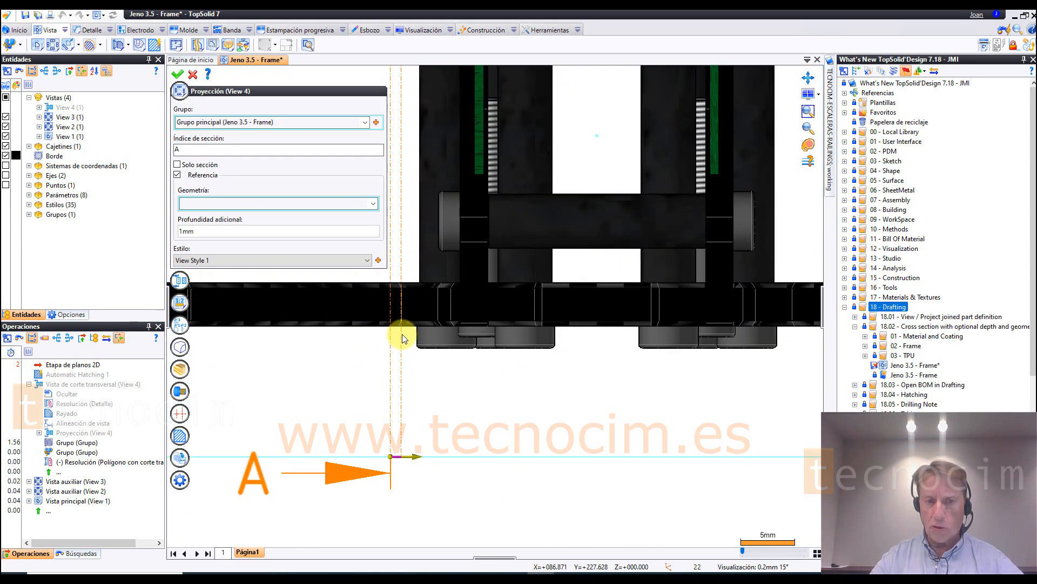
{"action": "left_click", "coordinate": [229, 231]}
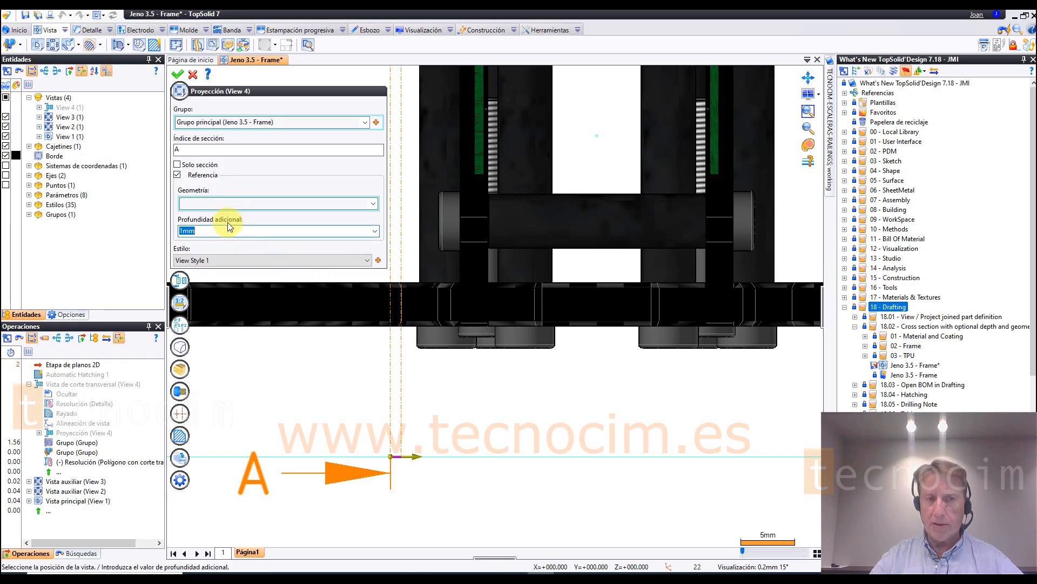
{"action": "scroll", "coordinate": [383, 373], "scroll_direction": "down", "scroll_amount": 5}
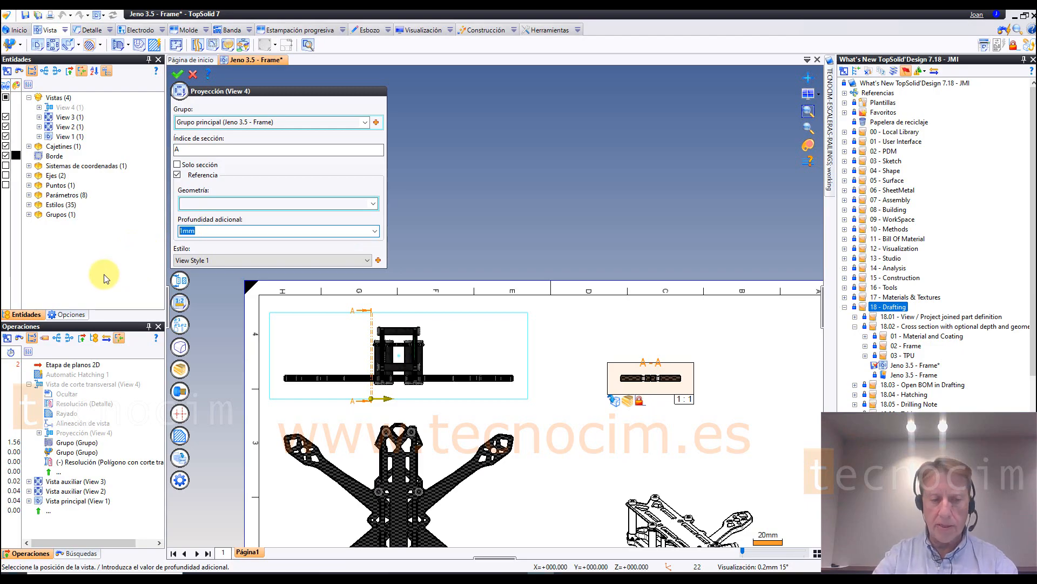
{"action": "type", "text": "10"}
{"action": "key", "text": "Return"}
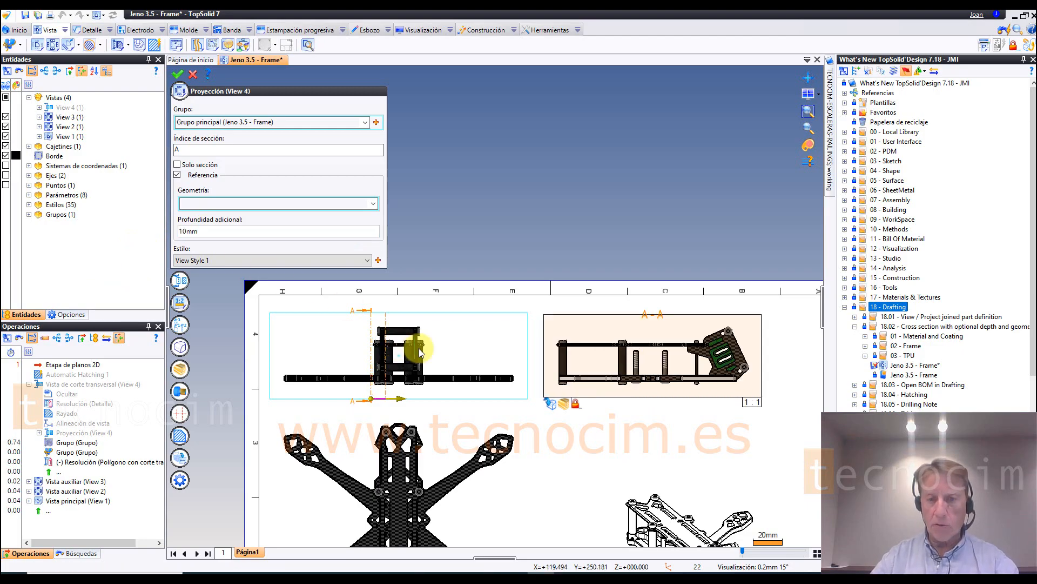
Step: Set section A-A's additional depth to 50 mm, shorten it to 28 mm on the cutting line and discard the projection edit
{"action": "left_click", "coordinate": [212, 233]}
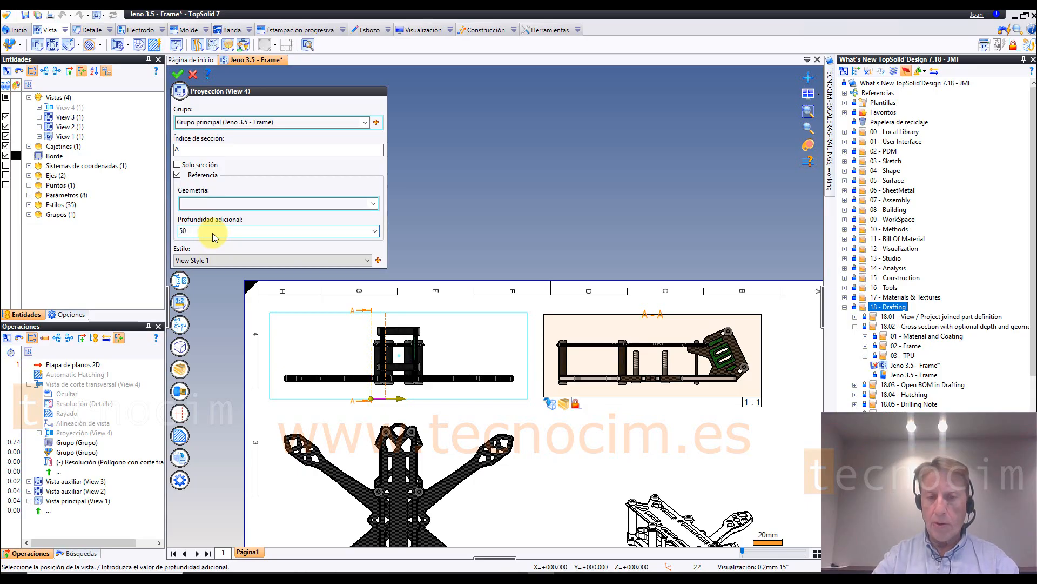
{"action": "key", "text": "Return"}
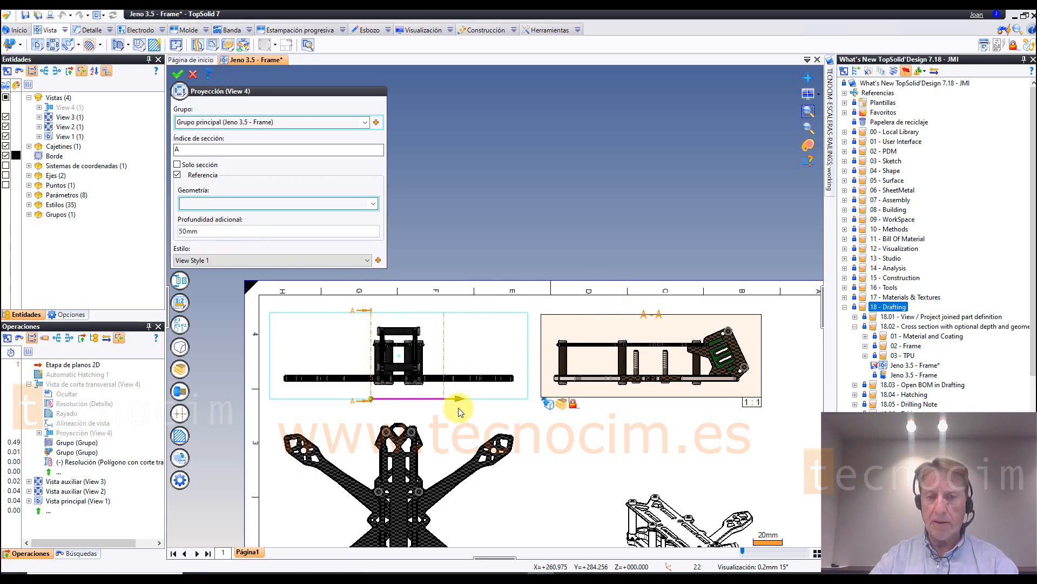
{"action": "left_click", "coordinate": [426, 406]}
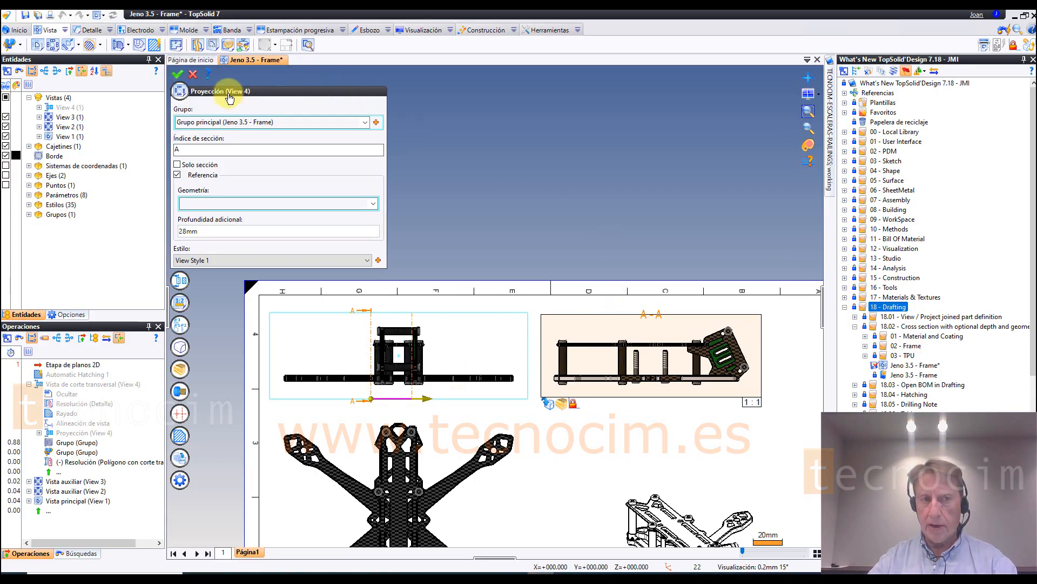
{"action": "left_click", "coordinate": [197, 74]}
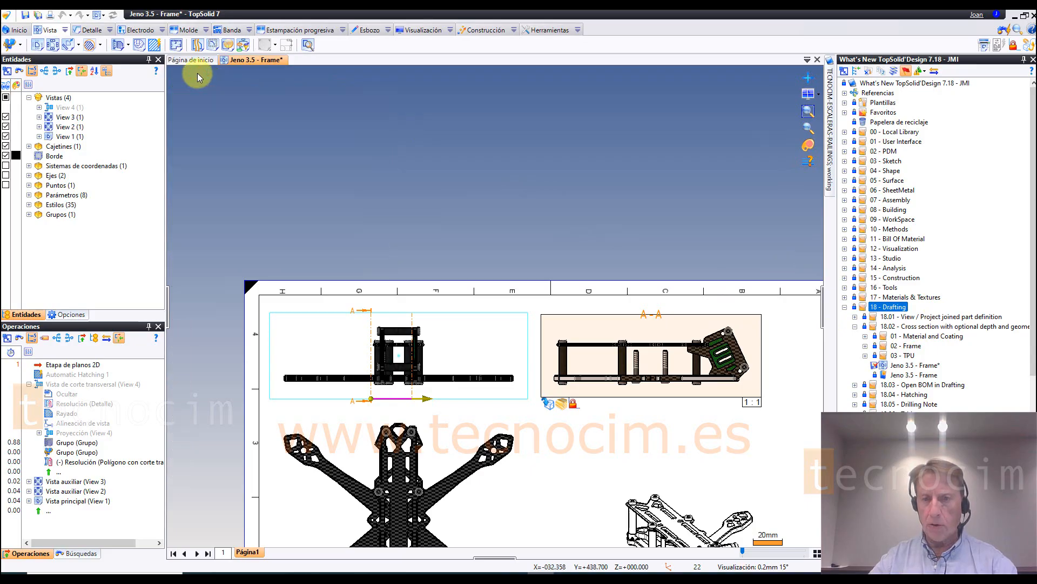
Step: Open the Frame drafting from the 18.03 - Open BOM in Drafting folder
{"action": "left_click", "coordinate": [855, 326]}
{"action": "left_click", "coordinate": [854, 336]}
{"action": "double_click", "coordinate": [900, 355]}
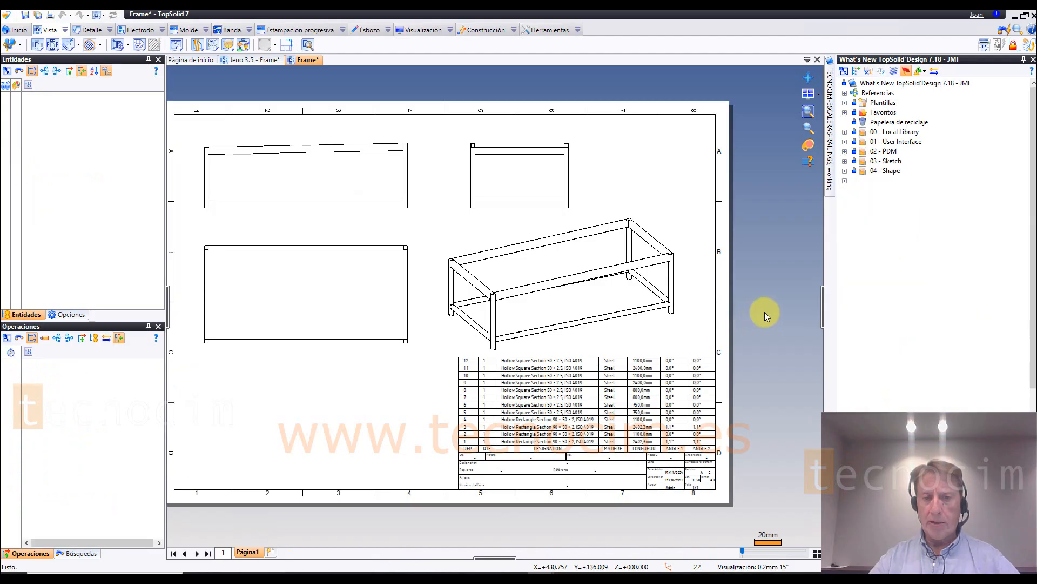
{"action": "scroll", "coordinate": [658, 424], "scroll_direction": "up", "scroll_amount": 1}
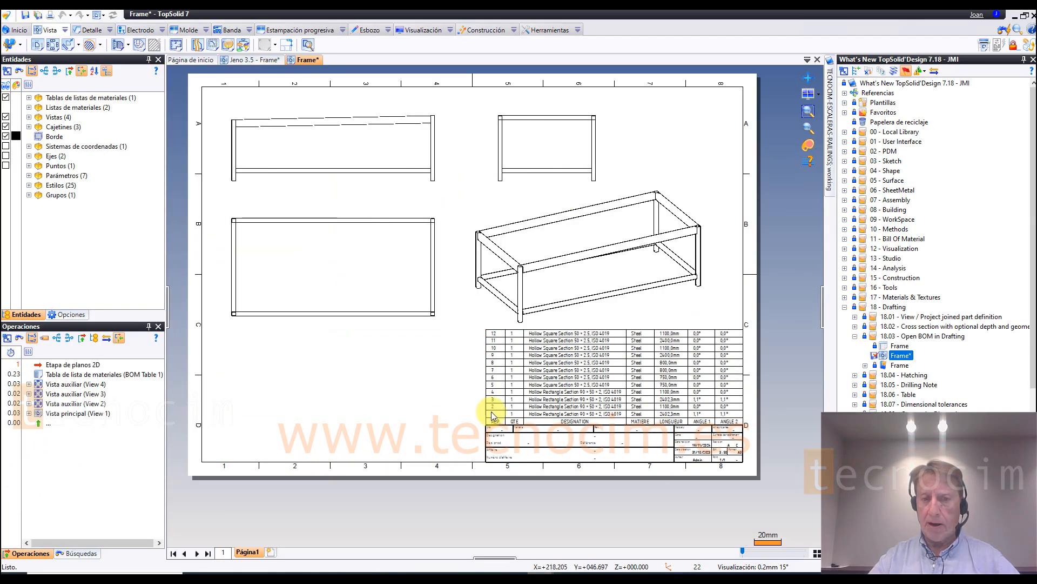
Step: Open the bill of materials document from the BOM table on the sheet, inspect a few of its rows and close it
{"action": "right_click", "coordinate": [551, 349]}
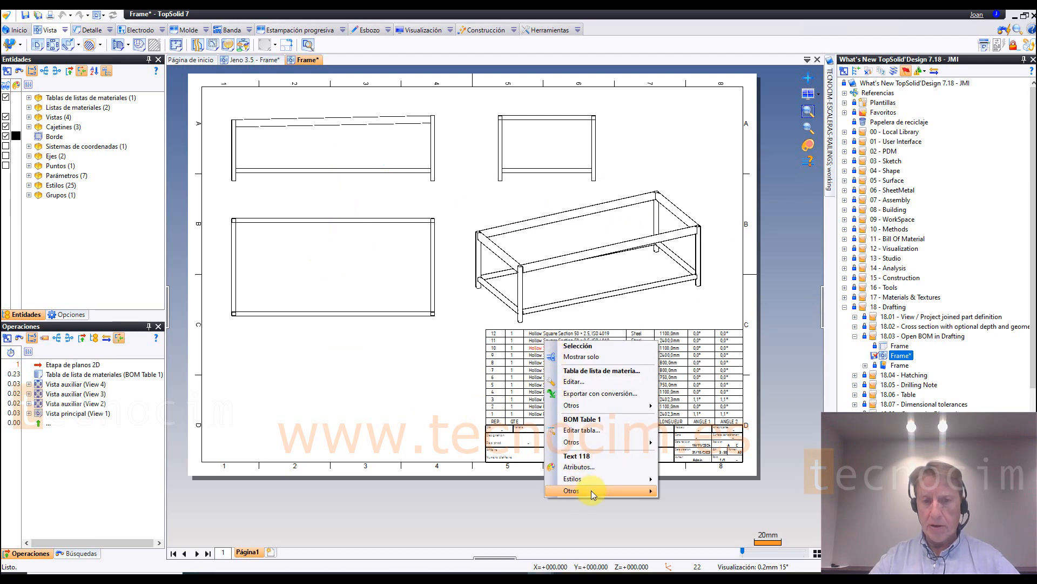
{"action": "mouse_move", "coordinate": [612, 442]}
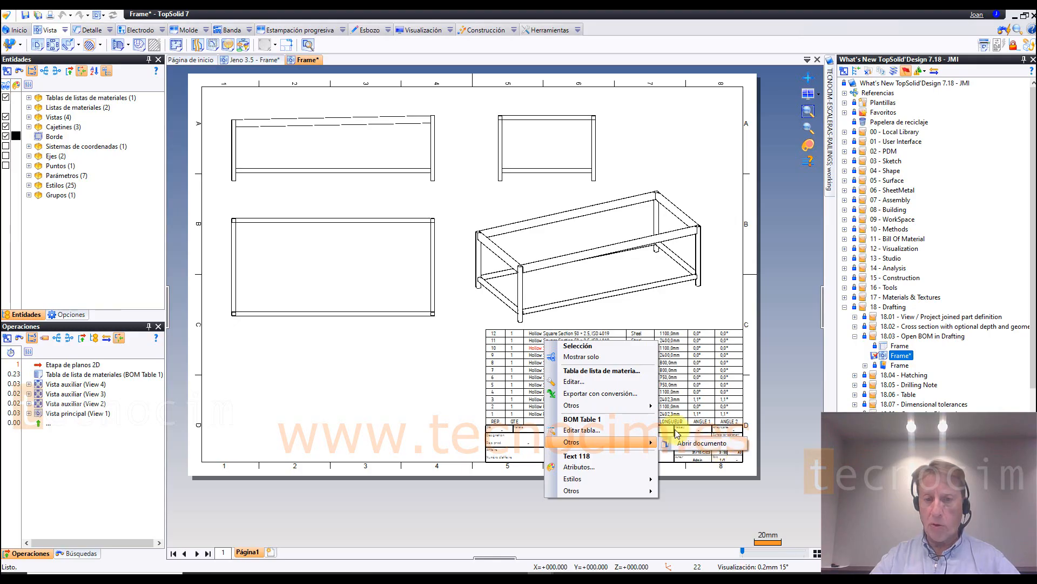
{"action": "left_click", "coordinate": [699, 446]}
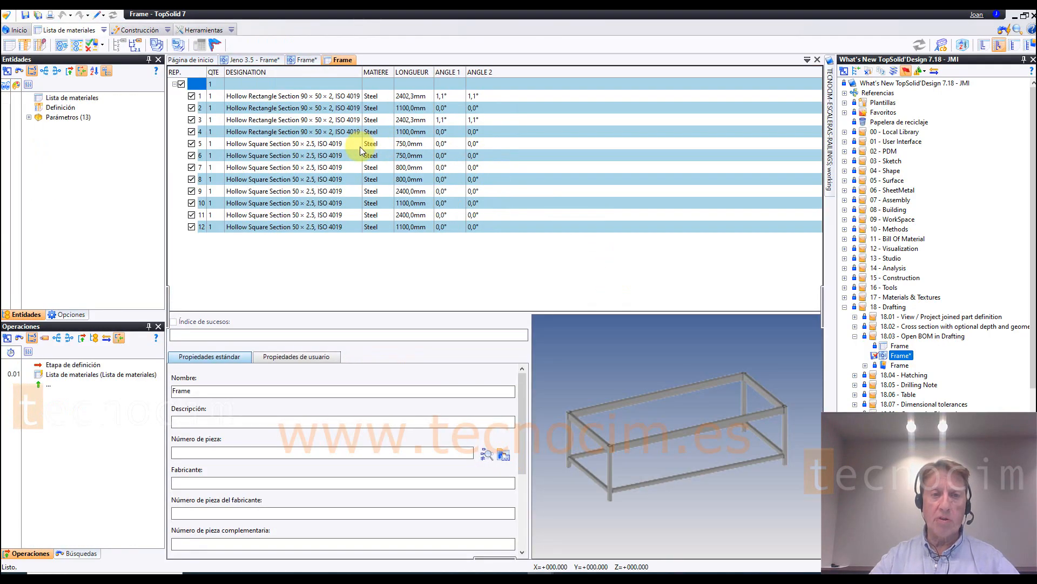
{"action": "left_click", "coordinate": [356, 145]}
{"action": "left_click", "coordinate": [335, 166]}
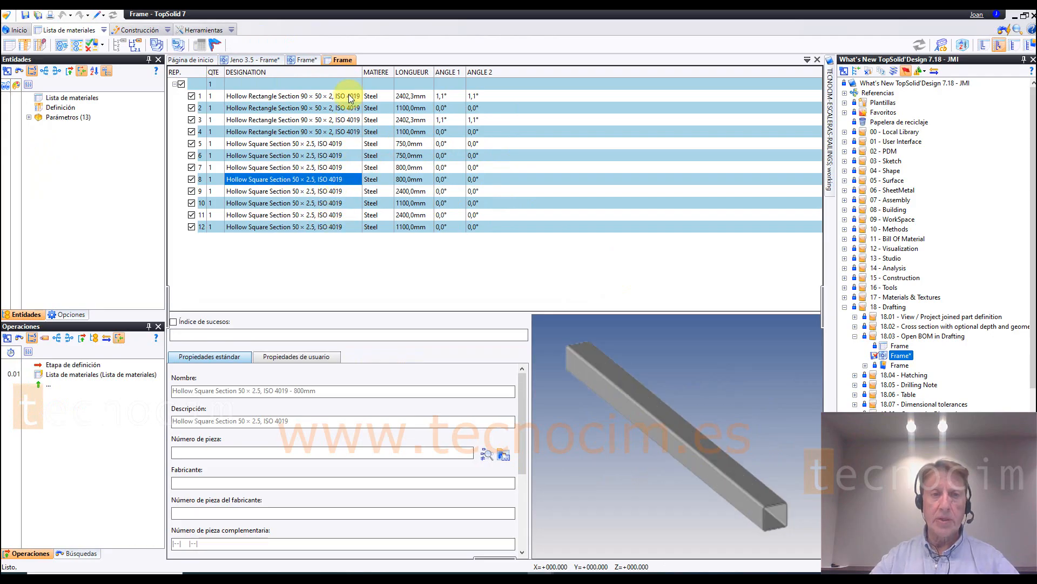
{"action": "left_click", "coordinate": [344, 61]}
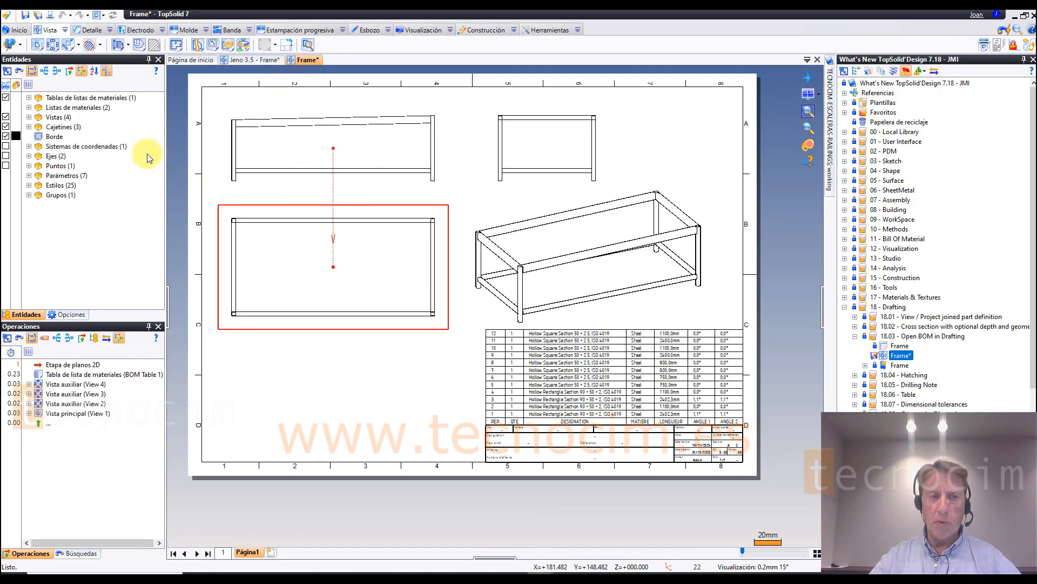
Step: Open the bill of materials document again, this time from the BOM Table 1 entity of the drafting
{"action": "left_click", "coordinate": [28, 98]}
{"action": "left_click", "coordinate": [70, 98]}
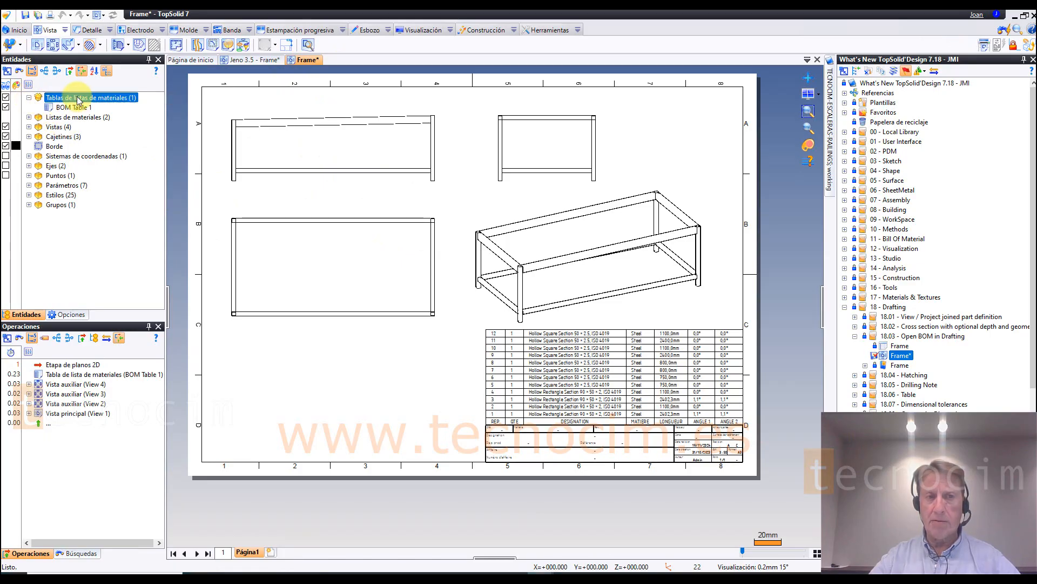
{"action": "left_click", "coordinate": [79, 108]}
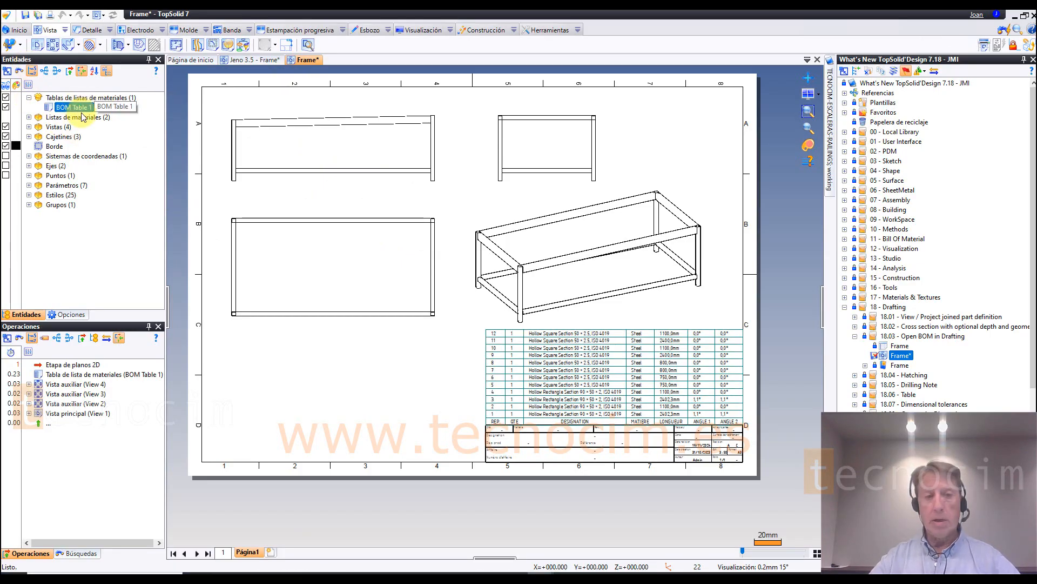
{"action": "right_click", "coordinate": [84, 109]}
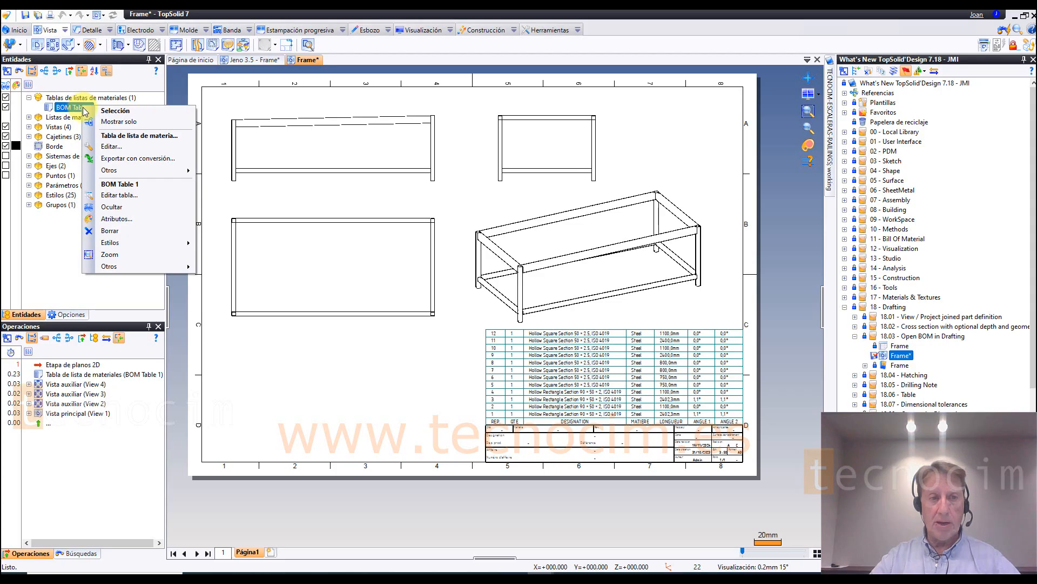
{"action": "mouse_move", "coordinate": [136, 173]}
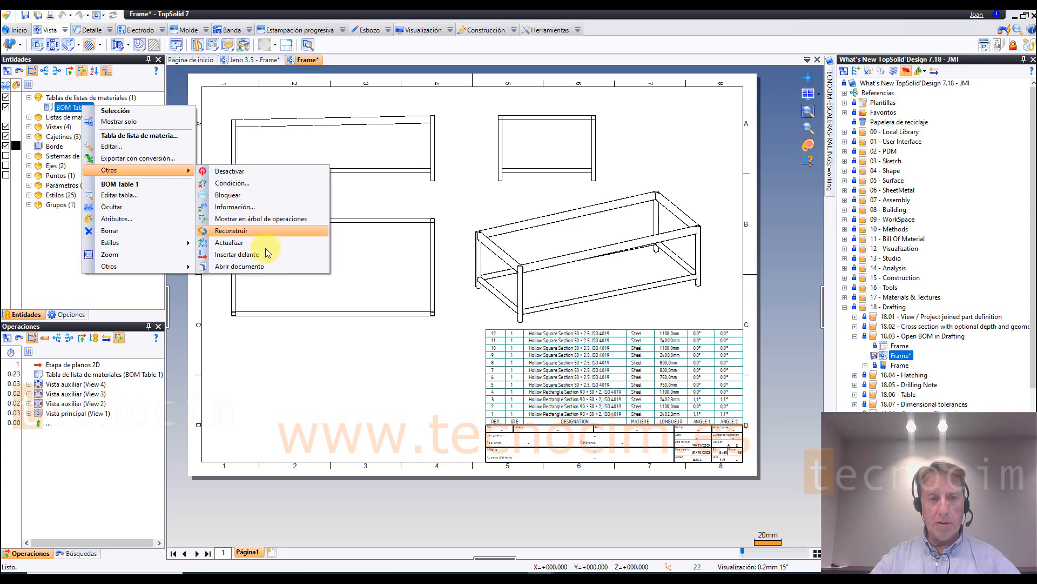
{"action": "left_click", "coordinate": [242, 267]}
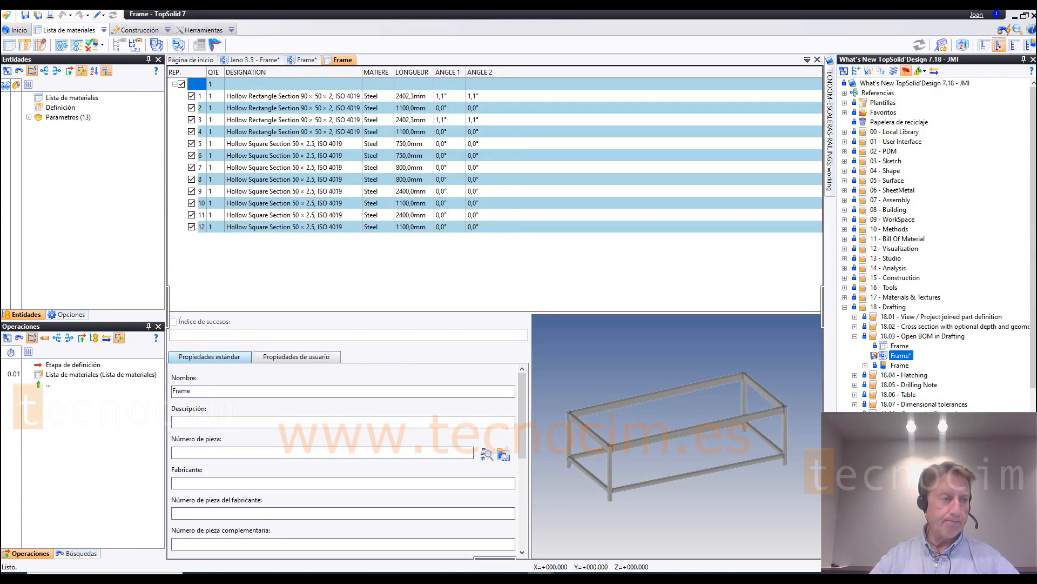
Step: Open the Assembly drafting from the 18.04 - Hatching folder
{"action": "left_click", "coordinate": [855, 336]}
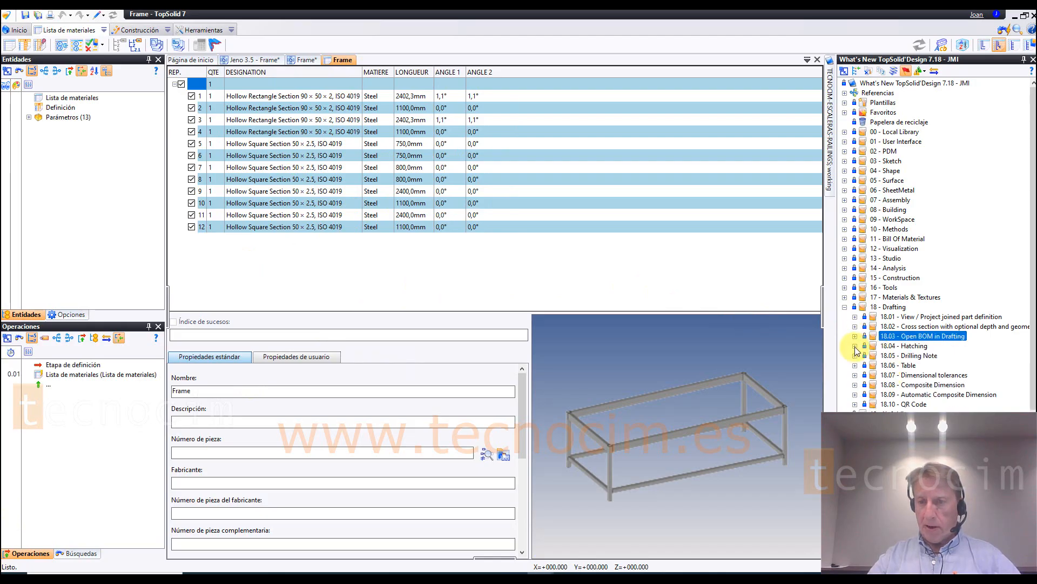
{"action": "left_click", "coordinate": [854, 346]}
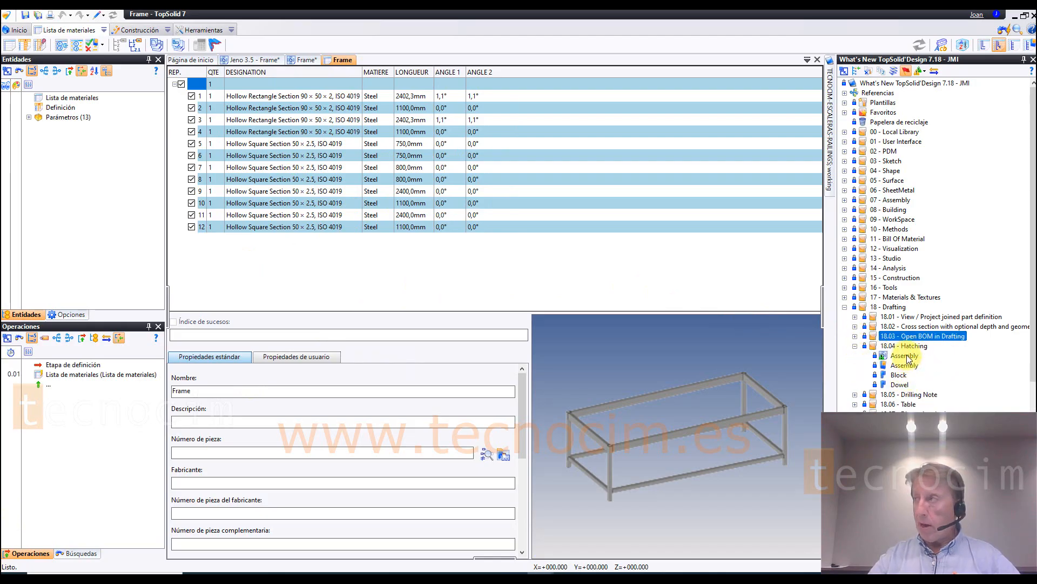
{"action": "left_click", "coordinate": [905, 356]}
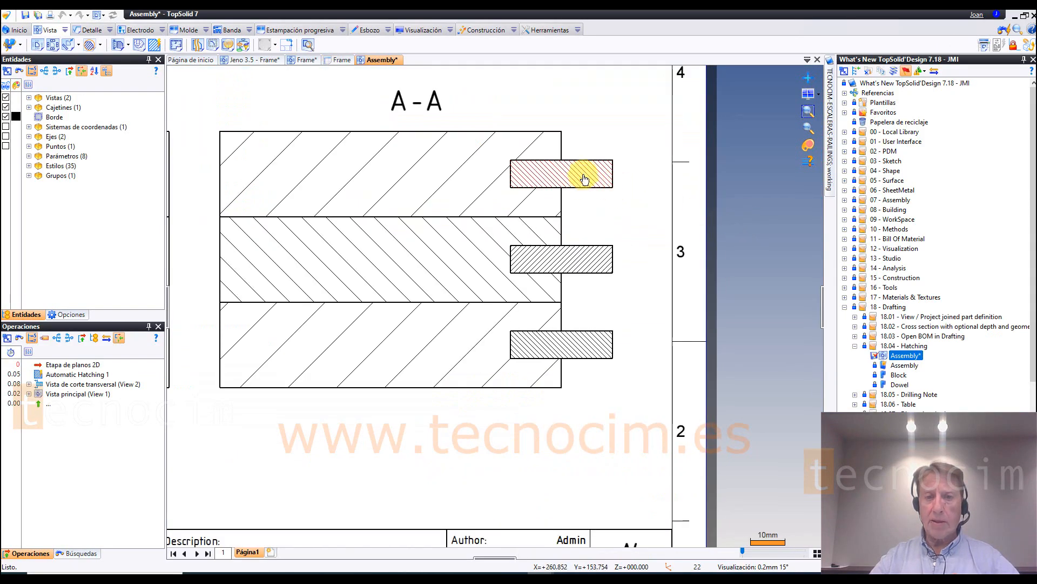
Step: Change the top dowel's hatching in section A-A to the wood-grain pattern, comparing a single occurrence with all occurrences
{"action": "right_click", "coordinate": [584, 179]}
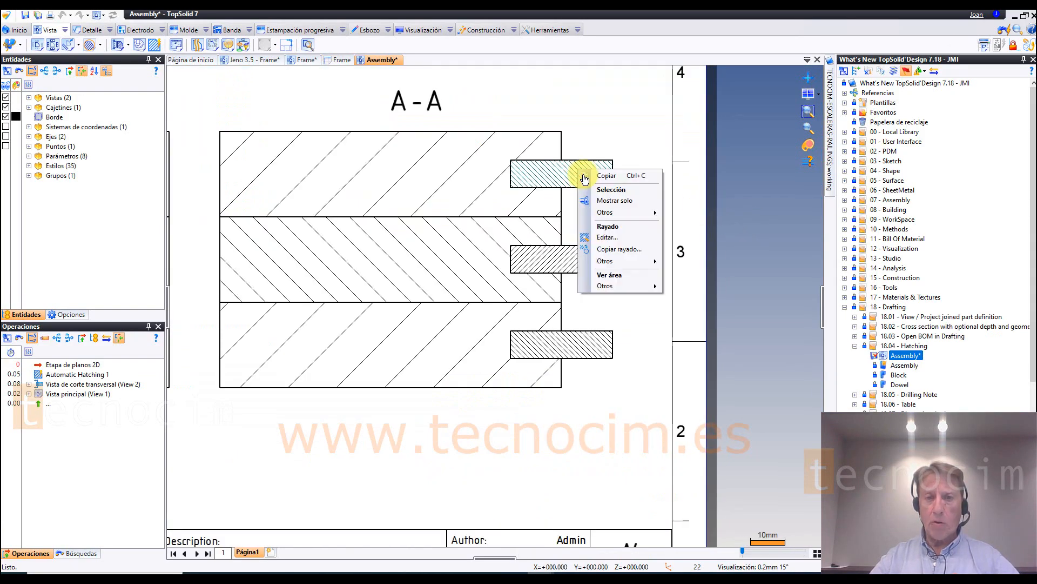
{"action": "left_click", "coordinate": [612, 238]}
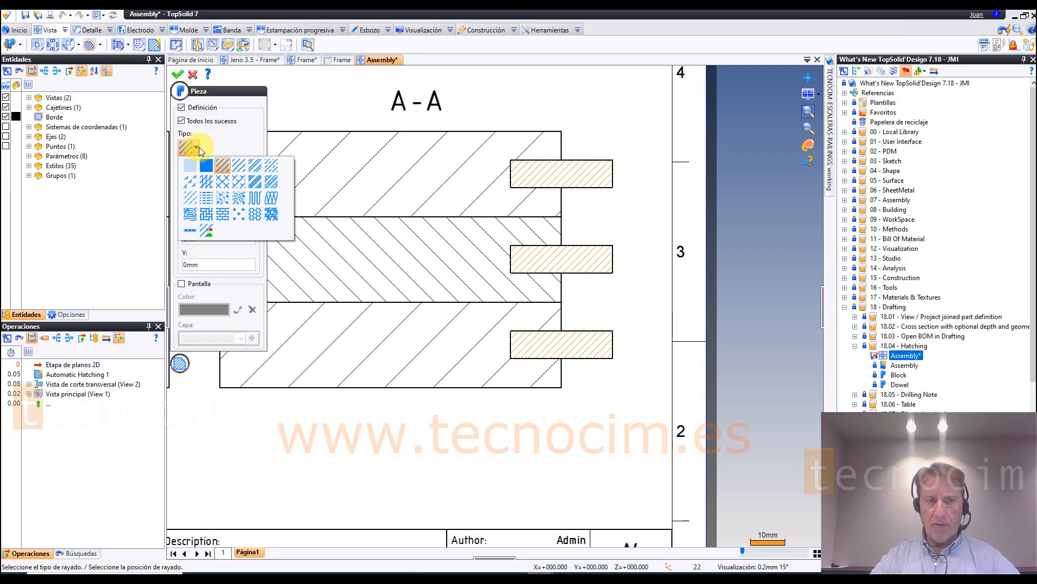
{"action": "left_click", "coordinate": [189, 216]}
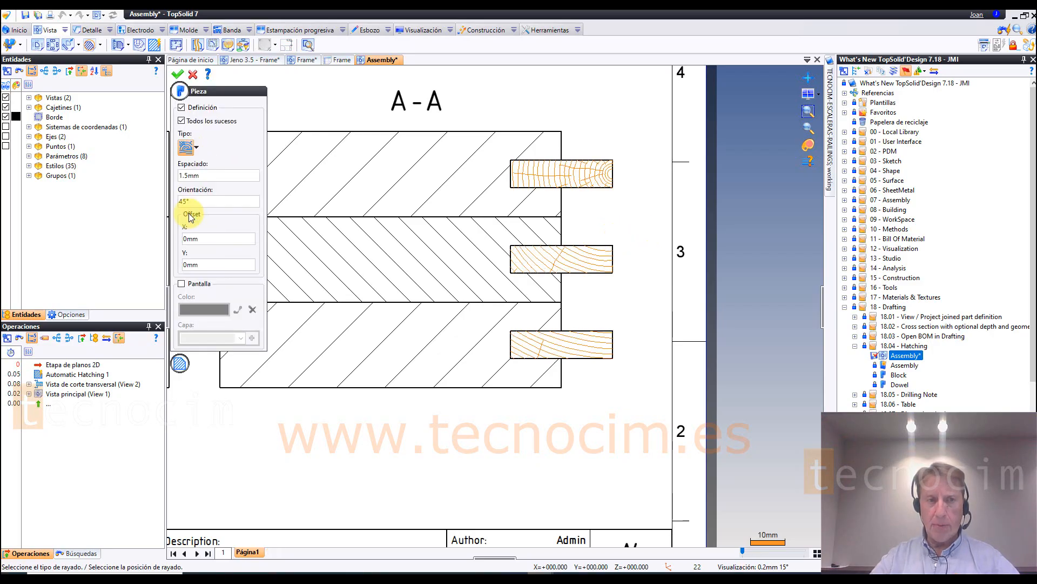
{"action": "left_click", "coordinate": [182, 121]}
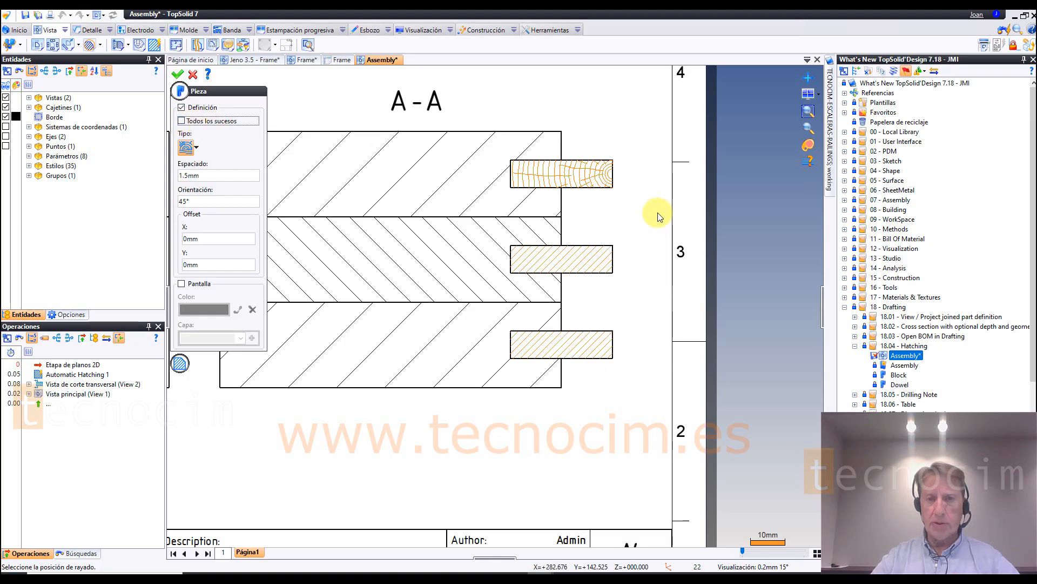
{"action": "scroll", "coordinate": [660, 213], "scroll_direction": "up", "scroll_amount": 2}
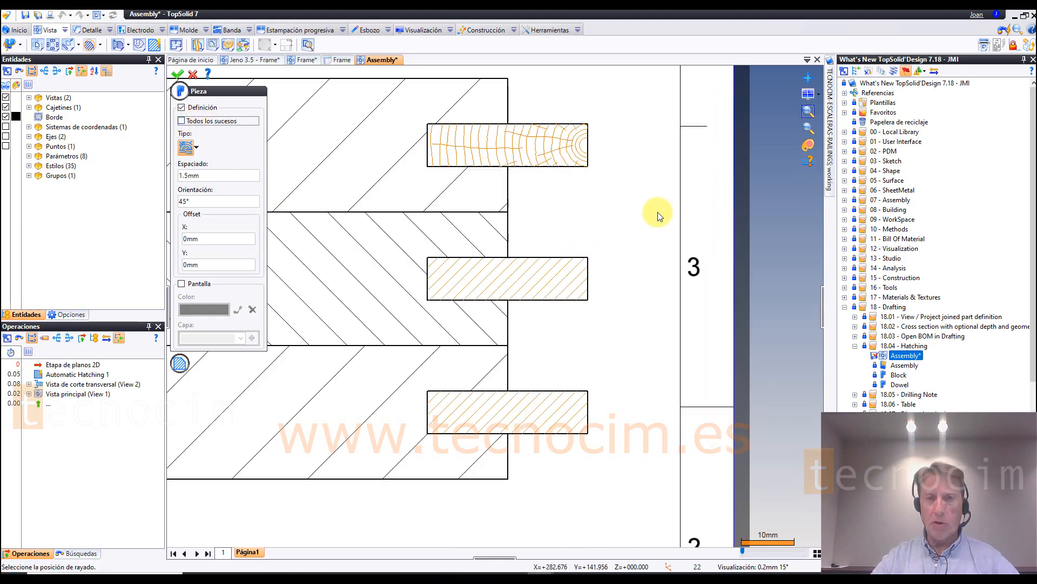
{"action": "left_click", "coordinate": [184, 122]}
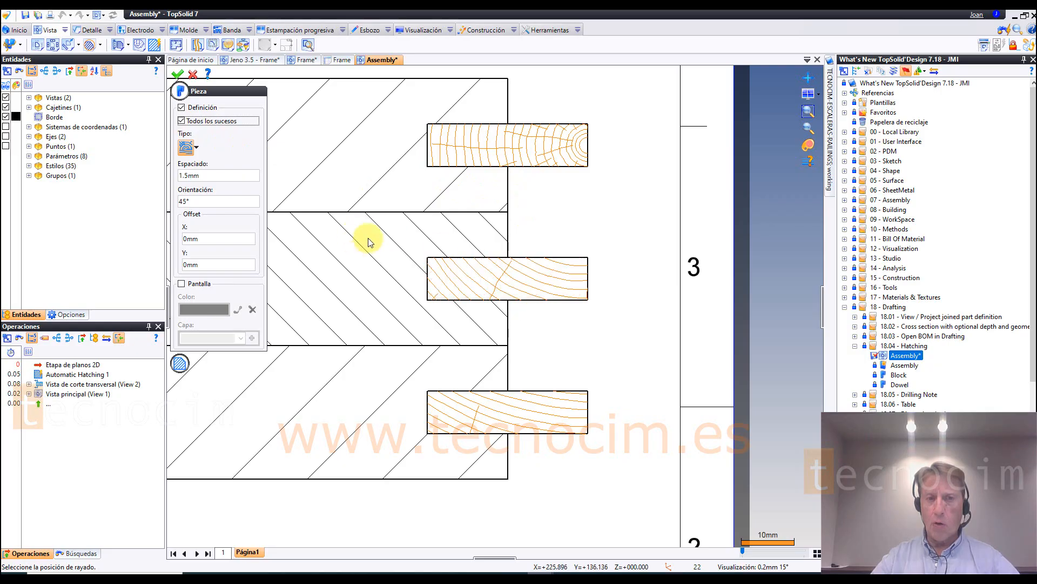
{"action": "left_click", "coordinate": [491, 162]}
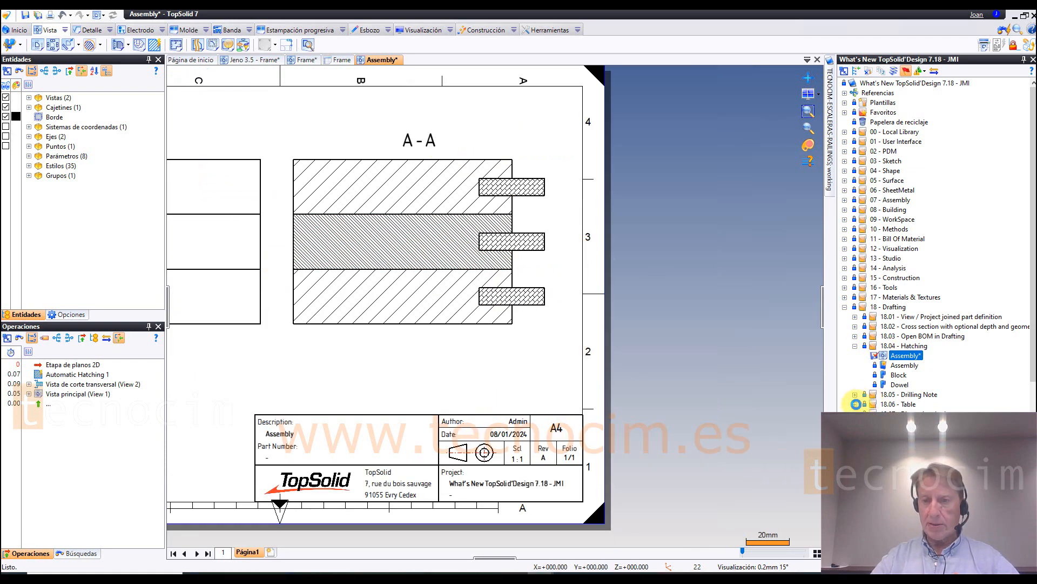
Step: Open the Die 1 drafting from the 18.06 - Table folder
{"action": "left_click", "coordinate": [856, 404]}
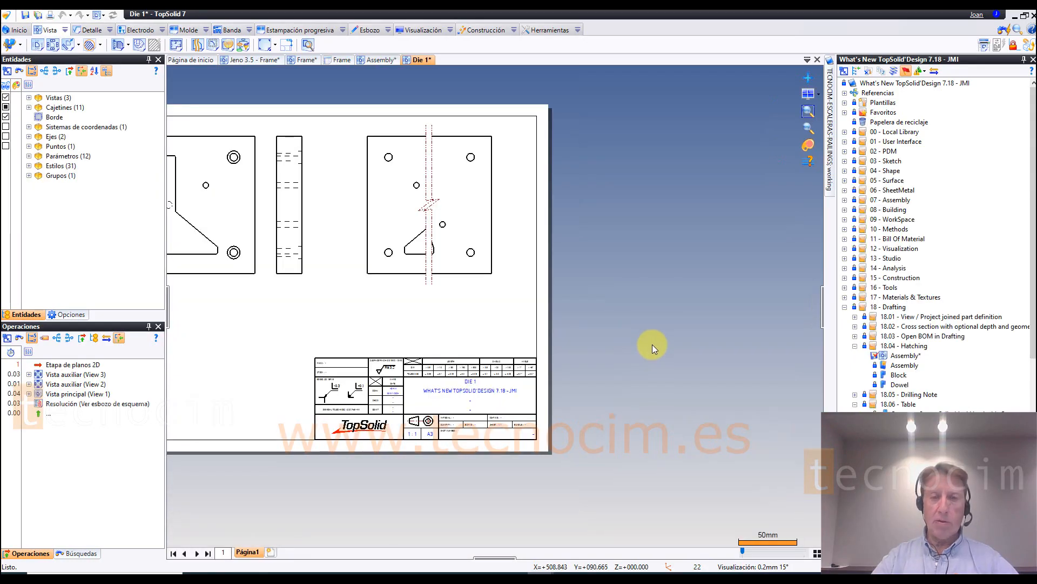
{"action": "scroll", "coordinate": [719, 348], "scroll_direction": "down", "scroll_amount": 1}
{"action": "scroll", "coordinate": [307, 328], "scroll_direction": "up", "scroll_amount": 1}
{"action": "middle_click_drag", "start_coordinate": [312, 333], "coordinate": [391, 343]}
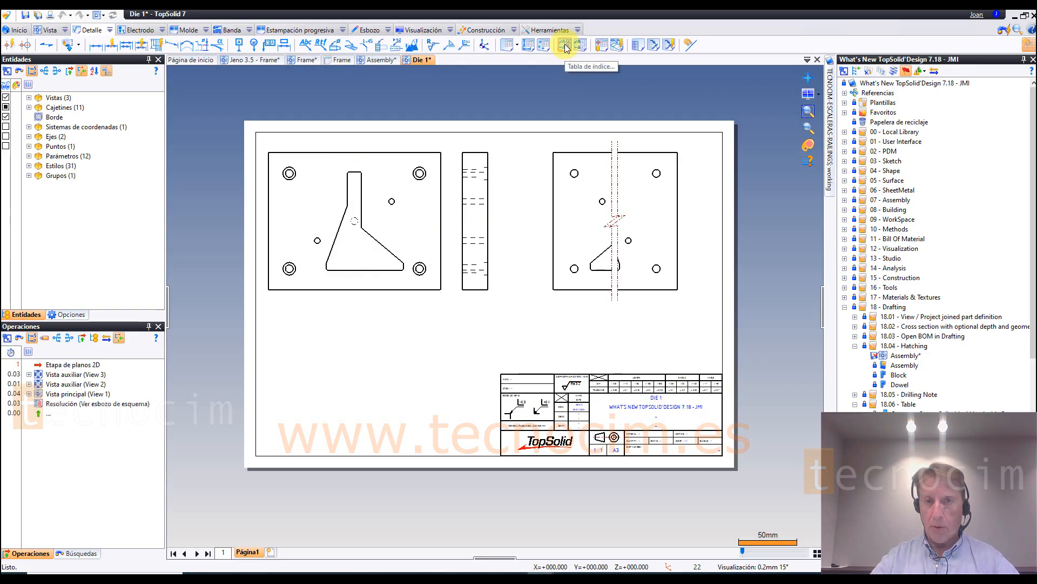
Step: Define a drilling table for View 1, anchor it at the sheet border's lower corner and choose to create it in another document
{"action": "left_click", "coordinate": [600, 46]}
{"action": "left_click", "coordinate": [556, 162]}
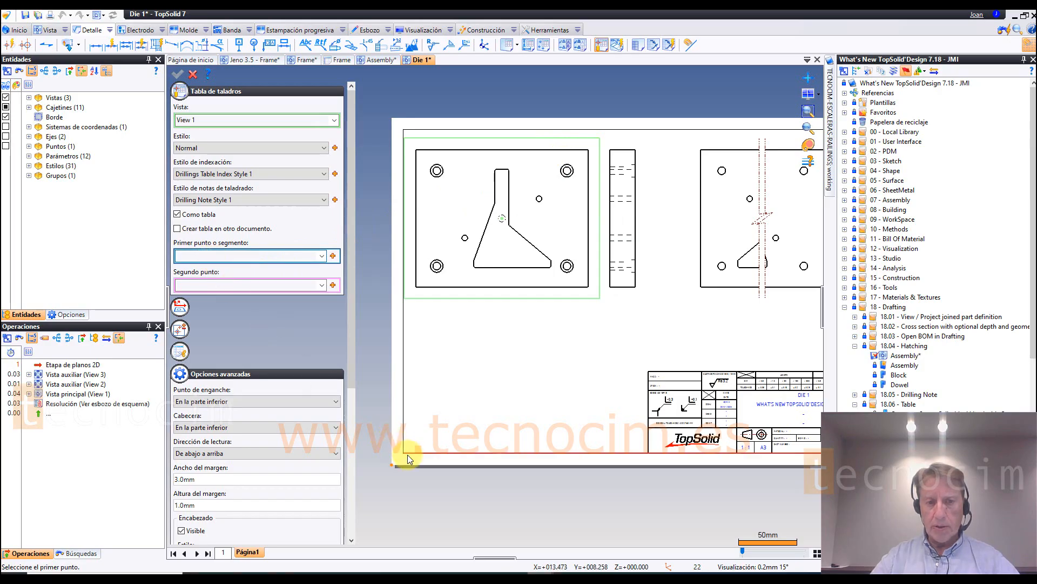
{"action": "left_click", "coordinate": [534, 478]}
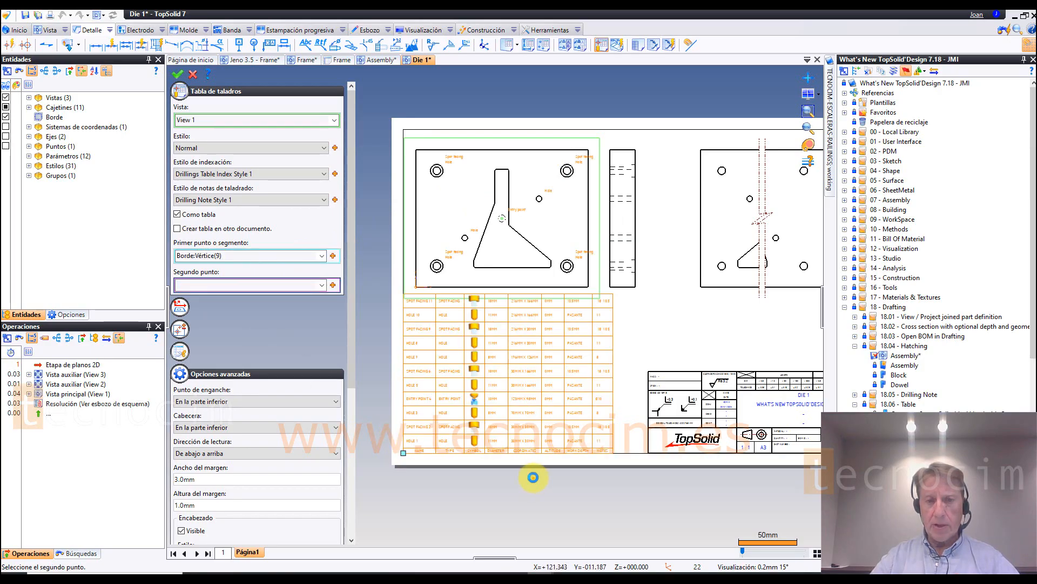
{"action": "scroll", "coordinate": [417, 467], "scroll_direction": "up", "scroll_amount": 3}
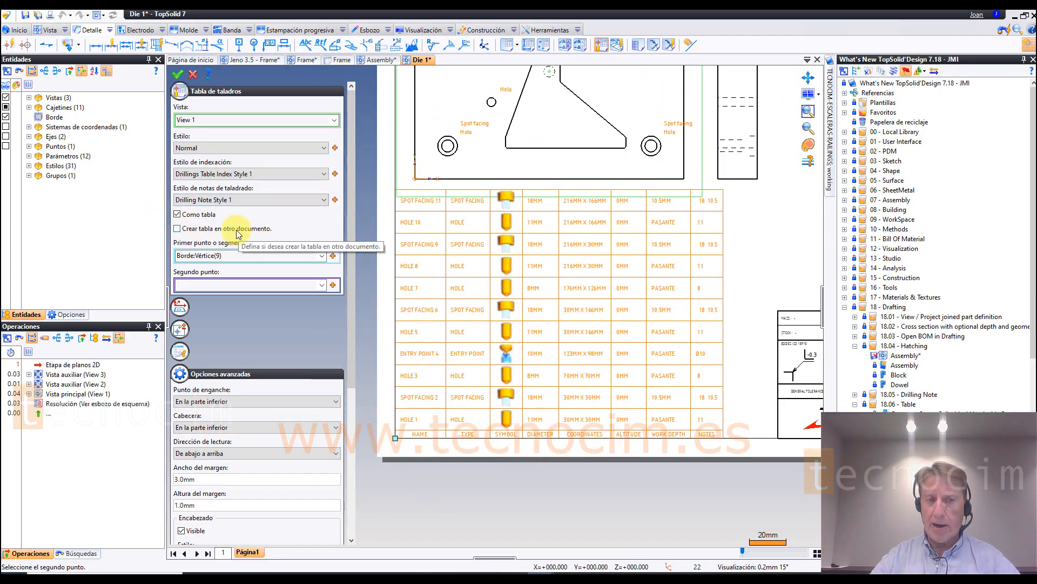
{"action": "left_click", "coordinate": [178, 229]}
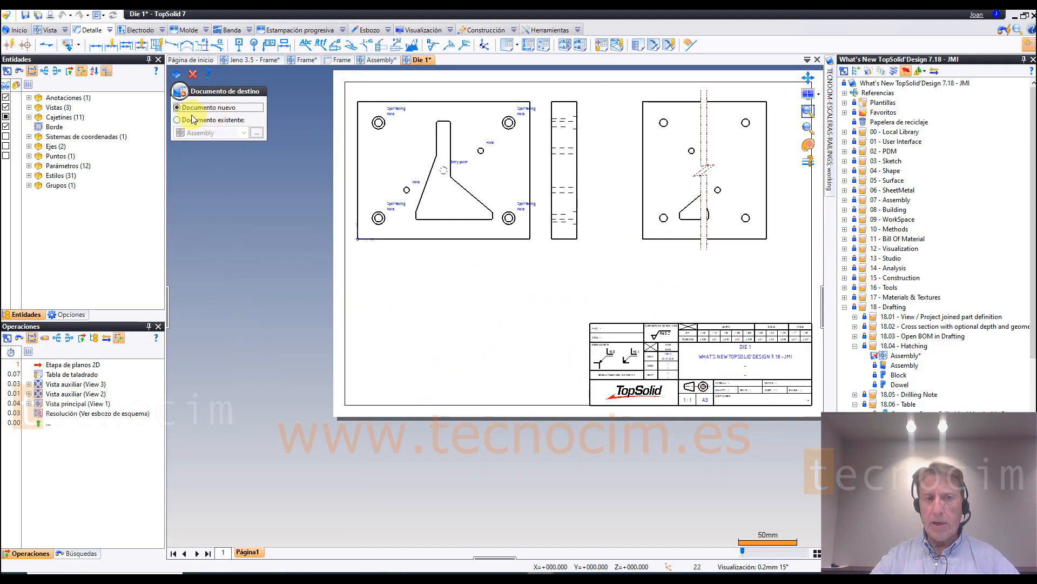
Step: Send the drilling table to a new drafting based on the Part A3 ISO Landscape template and place it directly above the title block
{"action": "left_click", "coordinate": [179, 119]}
{"action": "left_click", "coordinate": [181, 108]}
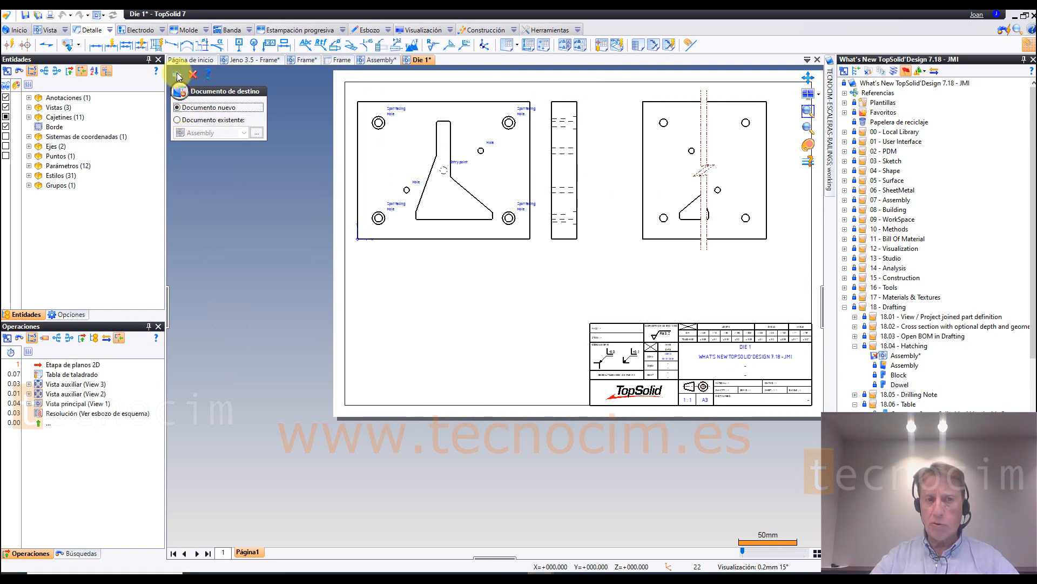
{"action": "left_click", "coordinate": [178, 76]}
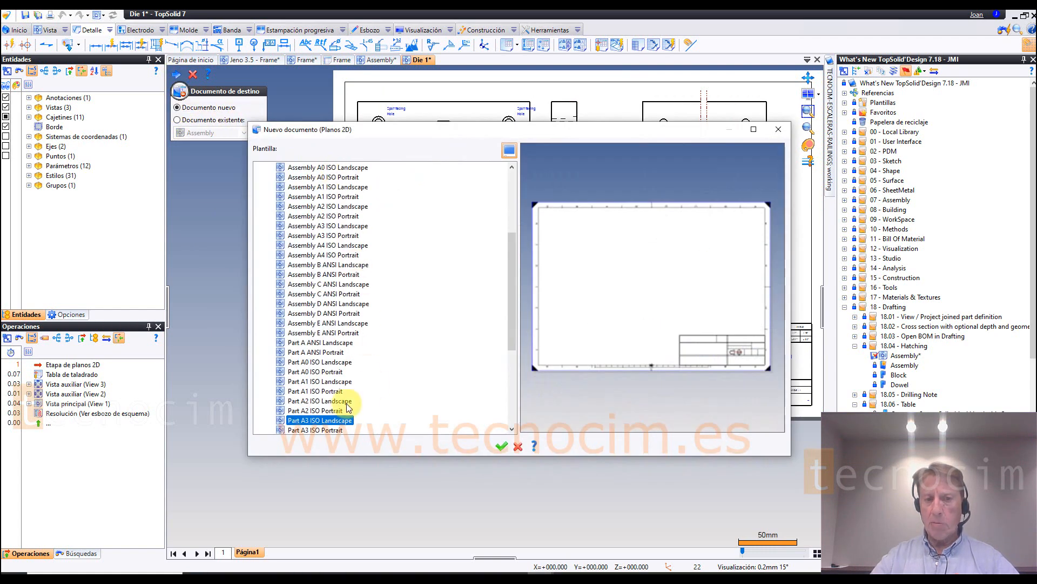
{"action": "left_click", "coordinate": [502, 446]}
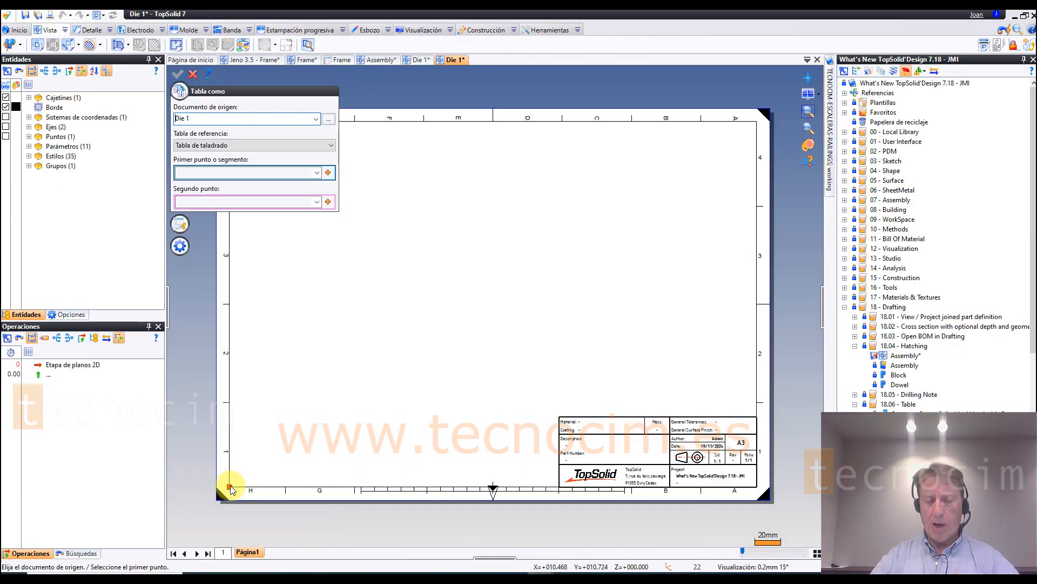
{"action": "left_click", "coordinate": [566, 407]}
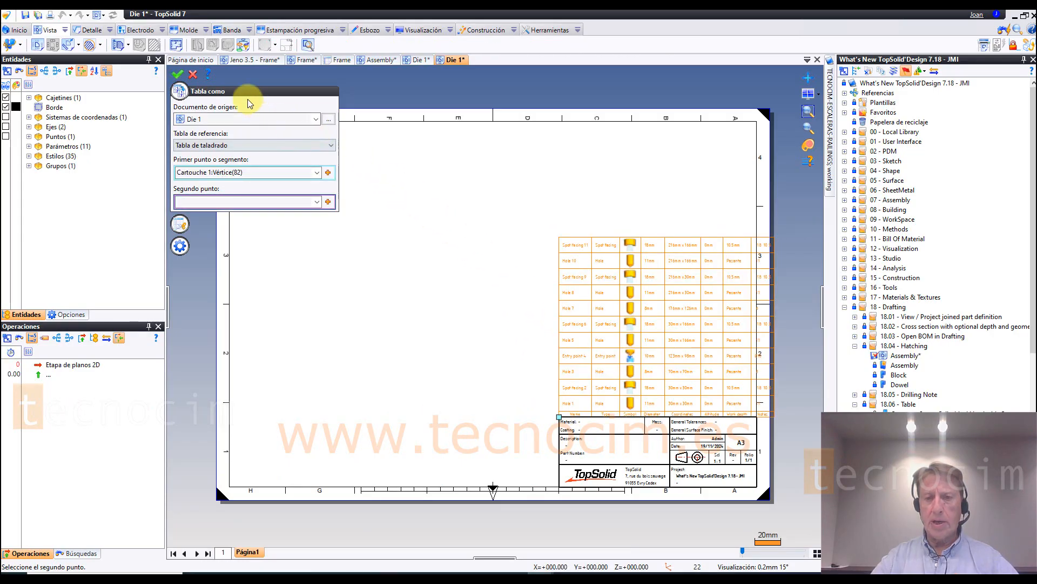
{"action": "left_click", "coordinate": [177, 75]}
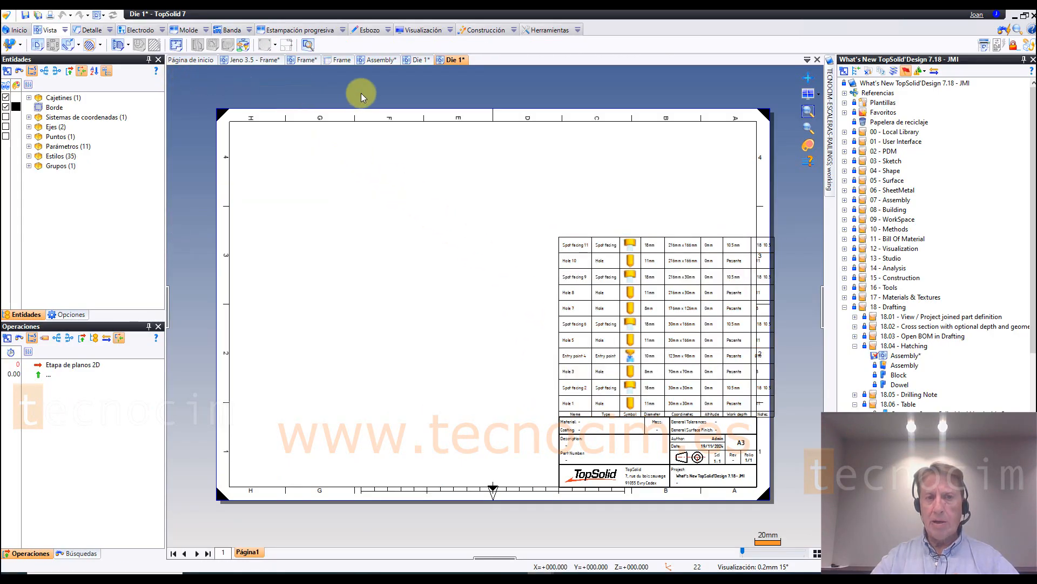
Step: Return to the source Die 1 drafting and examine the hole labels added around the main view
{"action": "left_click", "coordinate": [420, 60]}
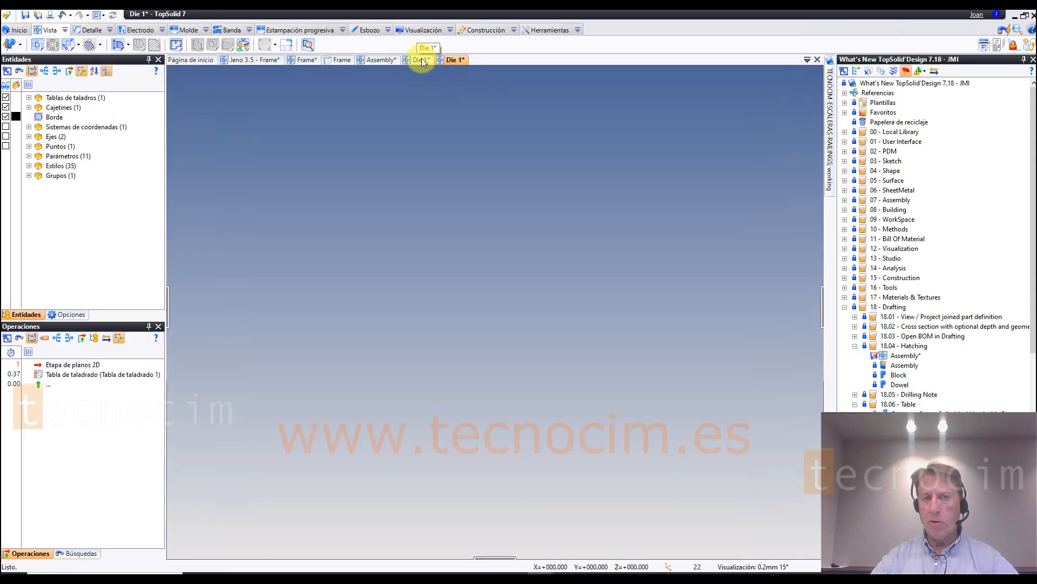
{"action": "scroll", "coordinate": [440, 367], "scroll_direction": "down", "scroll_amount": 1}
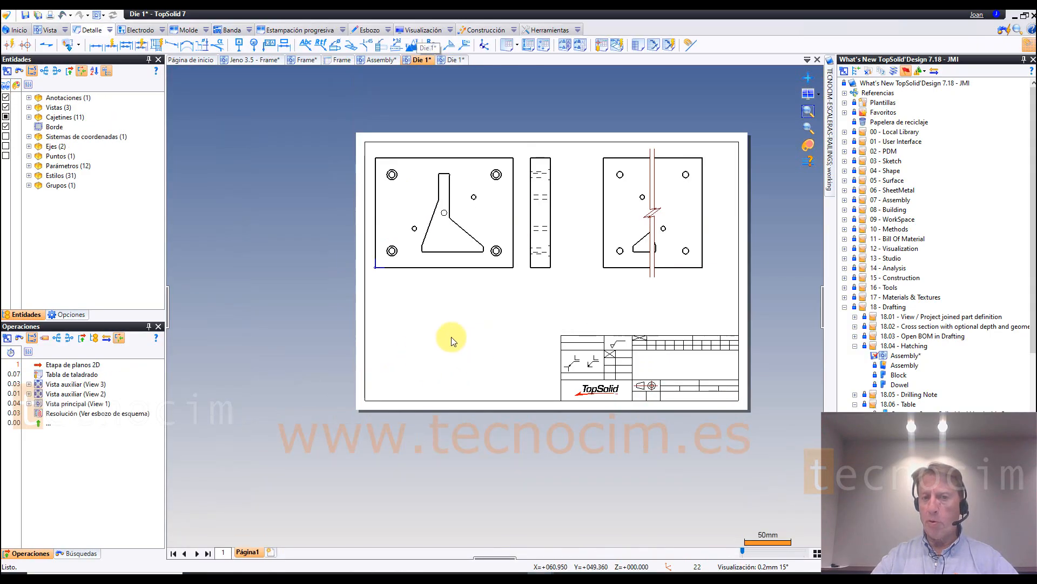
{"action": "scroll", "coordinate": [542, 235], "scroll_direction": "up", "scroll_amount": 3}
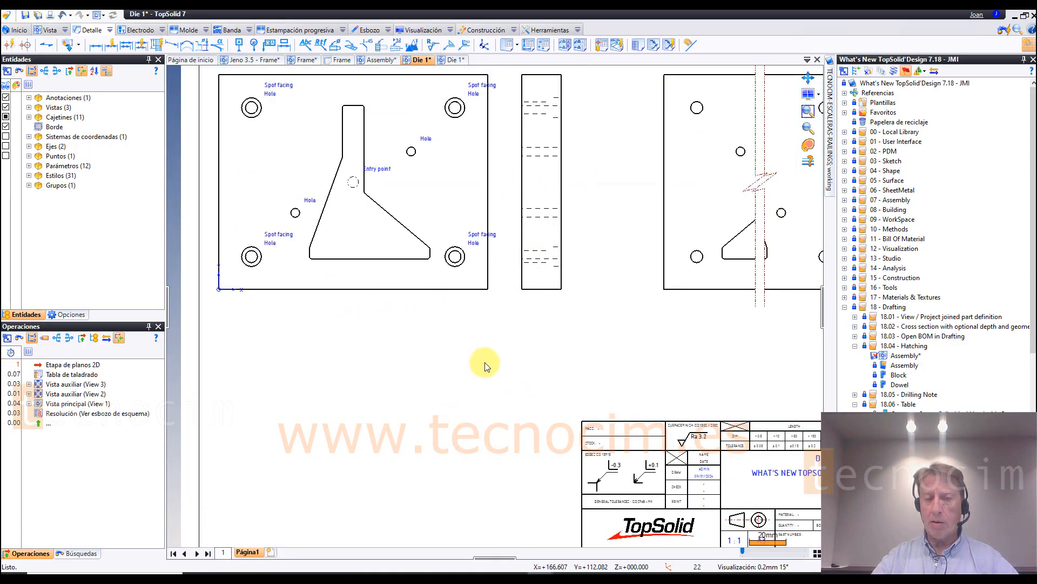
{"action": "scroll", "coordinate": [487, 364], "scroll_direction": "down", "scroll_amount": 2}
{"action": "middle_click_drag", "start_coordinate": [498, 351], "coordinate": [458, 352]}
{"action": "scroll", "coordinate": [458, 355], "scroll_direction": "up", "scroll_amount": 2}
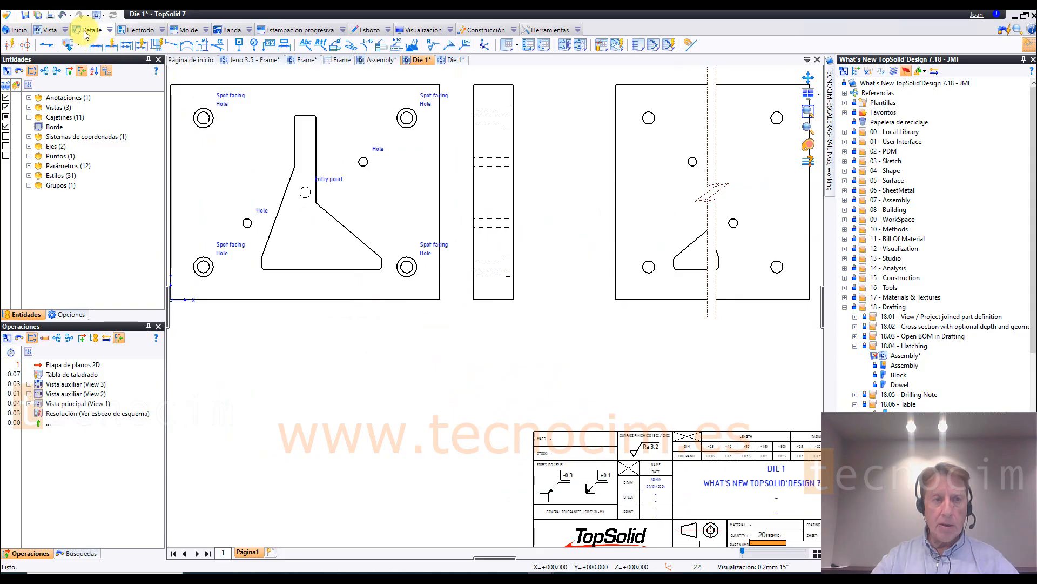
Step: Compare the drilling table placed in the Die 1 drafting with the blank Planos 2D 1 drafting
{"action": "left_click", "coordinate": [479, 86]}
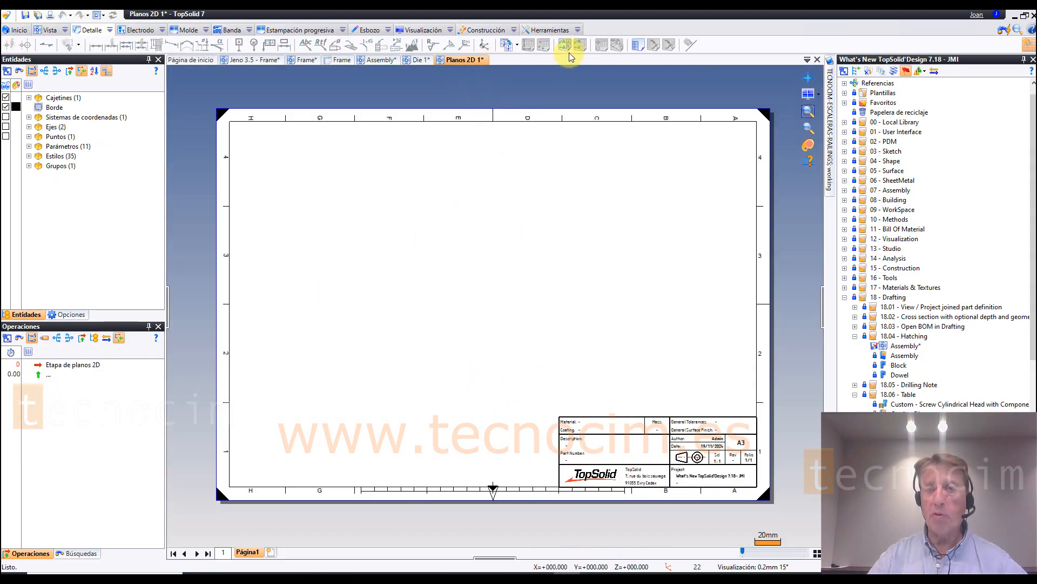
{"action": "left_click", "coordinate": [422, 61]}
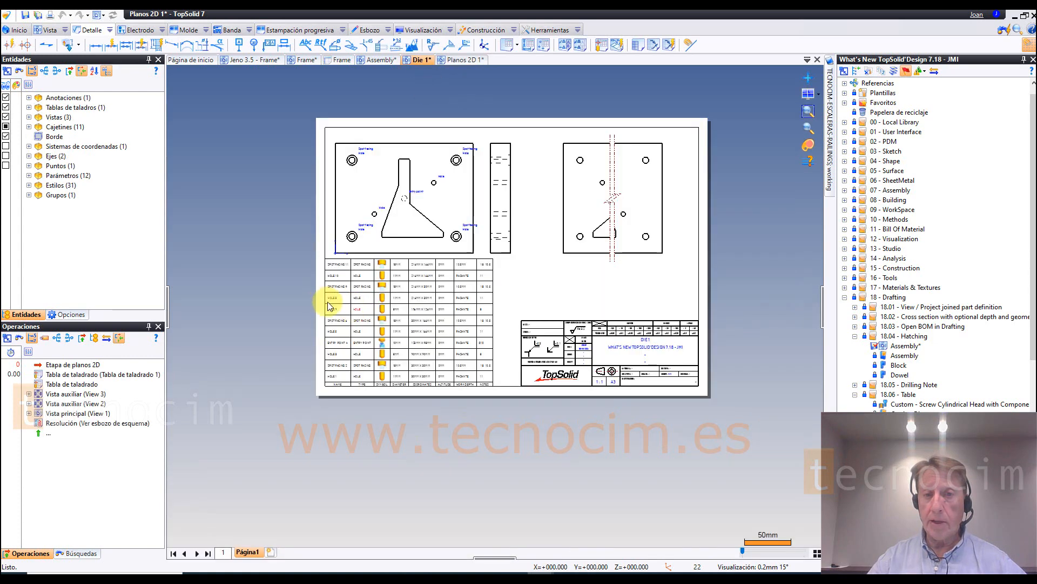
{"action": "scroll", "coordinate": [520, 278], "scroll_direction": "up", "scroll_amount": 3}
{"action": "scroll", "coordinate": [516, 275], "scroll_direction": "down", "scroll_amount": 2}
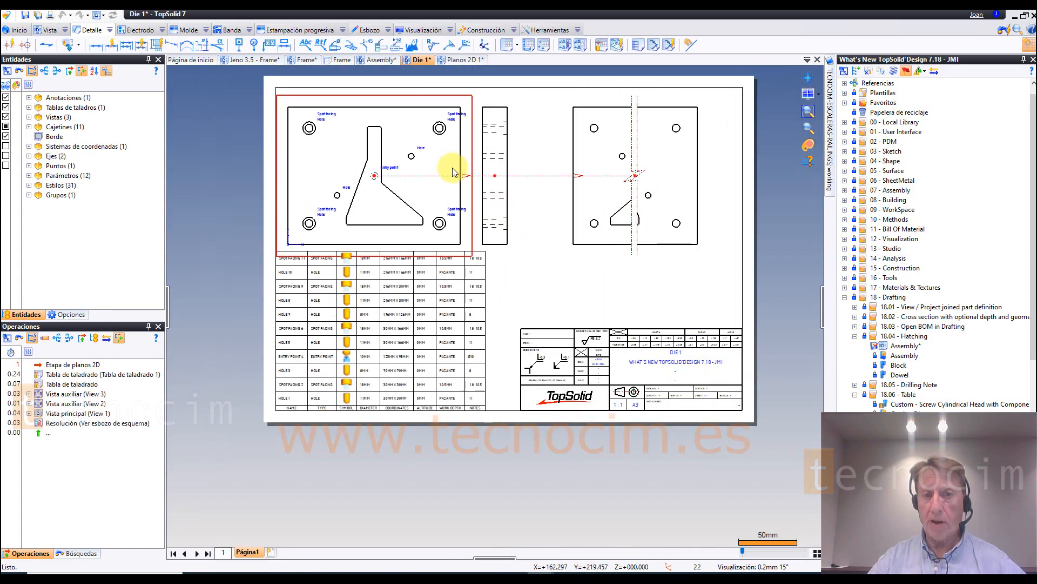
{"action": "left_click", "coordinate": [473, 60]}
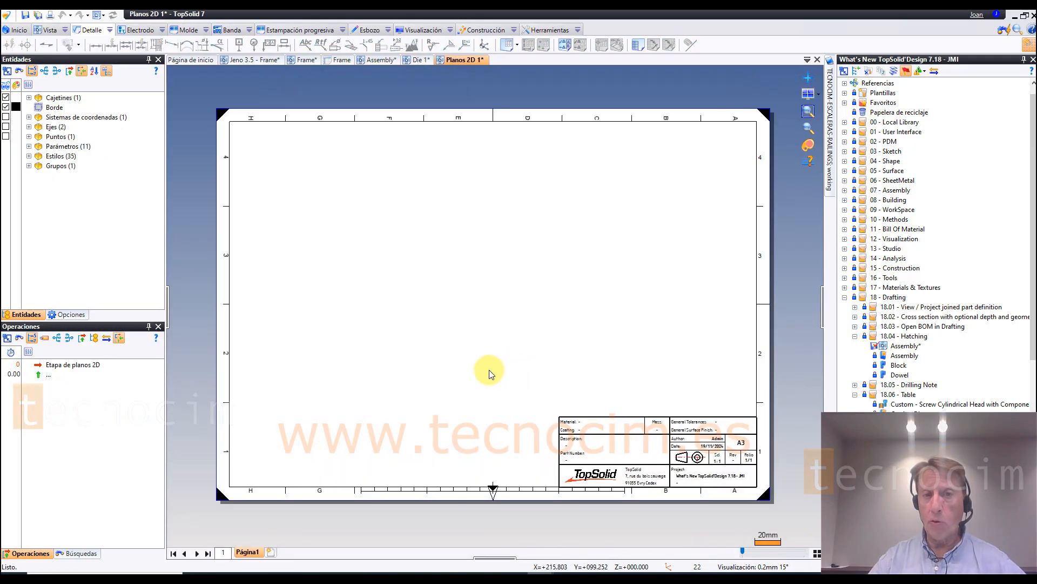
Step: Insert a linked table on the blank sheet, using Die 1 as source document and its Tabla de taladrado 1 as reference
{"action": "left_click", "coordinate": [522, 48]}
{"action": "left_click", "coordinate": [531, 79]}
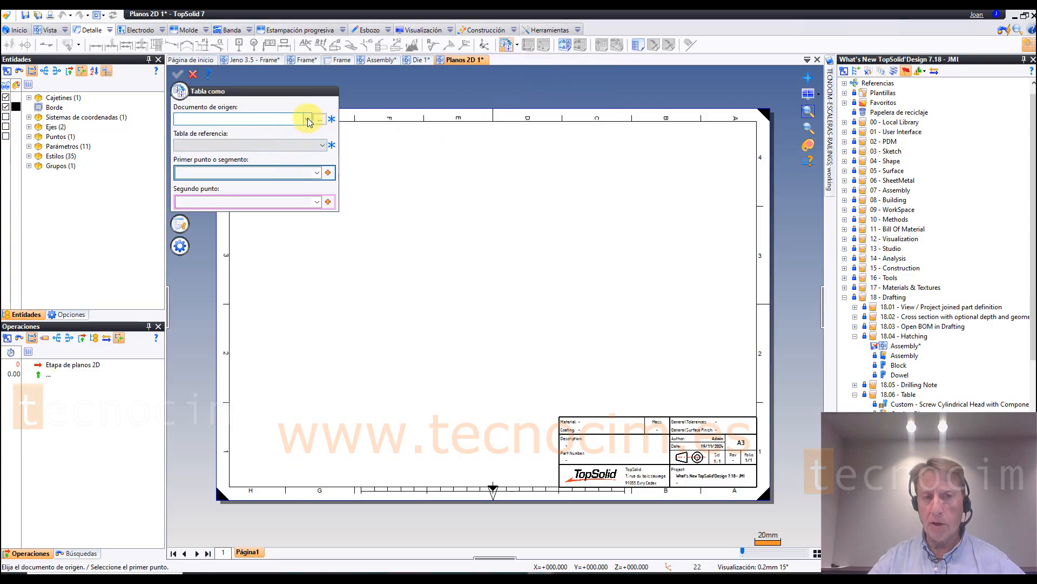
{"action": "left_click", "coordinate": [308, 119]}
{"action": "left_click", "coordinate": [210, 133]}
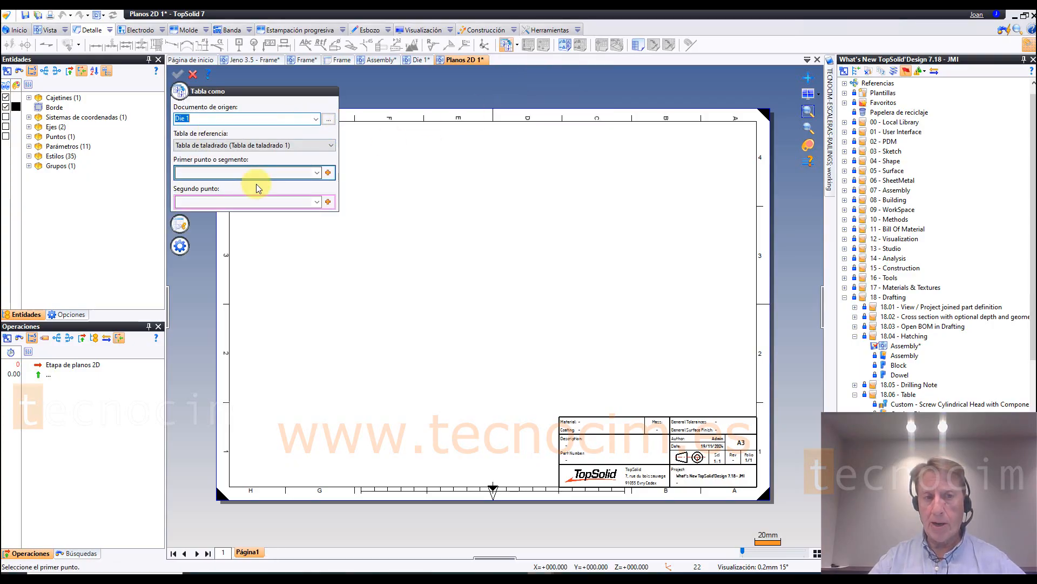
{"action": "left_click", "coordinate": [181, 74]}
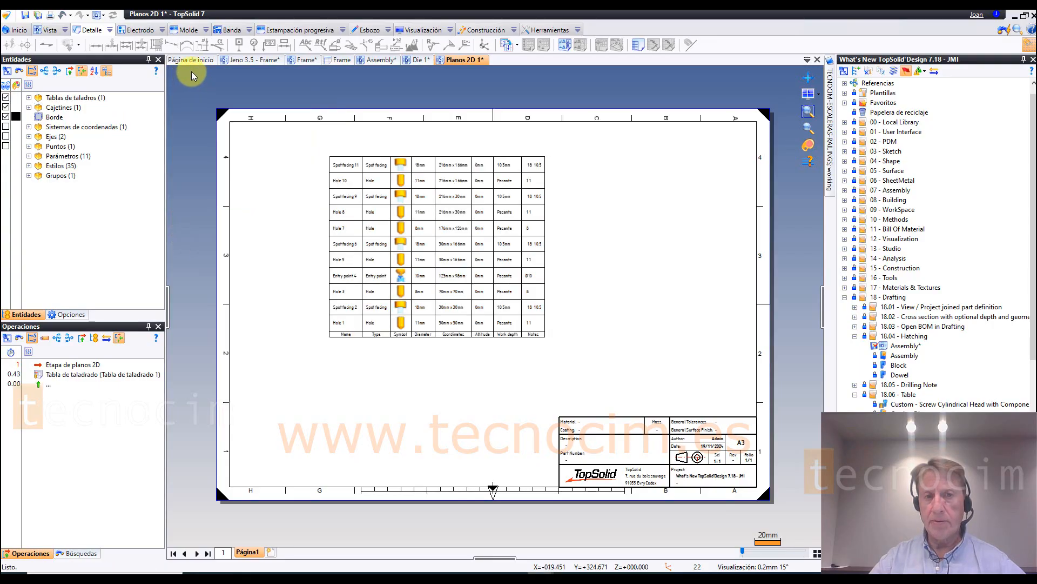
Step: Examine the linked drilling table on the Planos 2D 1 sheet, then return to the Die 1 drafting
{"action": "scroll", "coordinate": [295, 181], "scroll_direction": "up", "scroll_amount": 2}
{"action": "scroll", "coordinate": [296, 181], "scroll_direction": "down", "scroll_amount": 2}
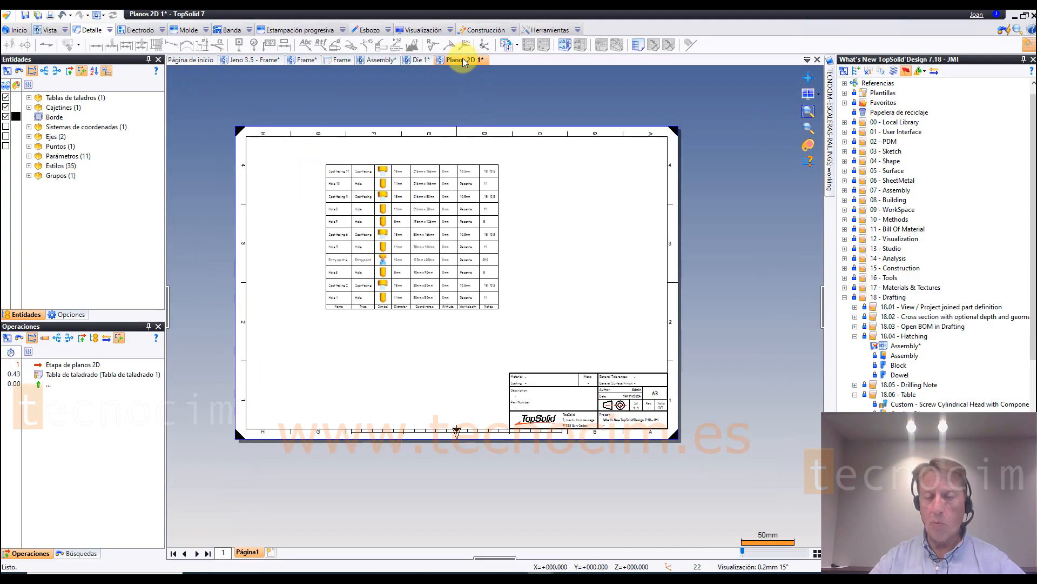
{"action": "scroll", "coordinate": [419, 316], "scroll_direction": "up", "scroll_amount": 2}
{"action": "scroll", "coordinate": [424, 311], "scroll_direction": "down", "scroll_amount": 2}
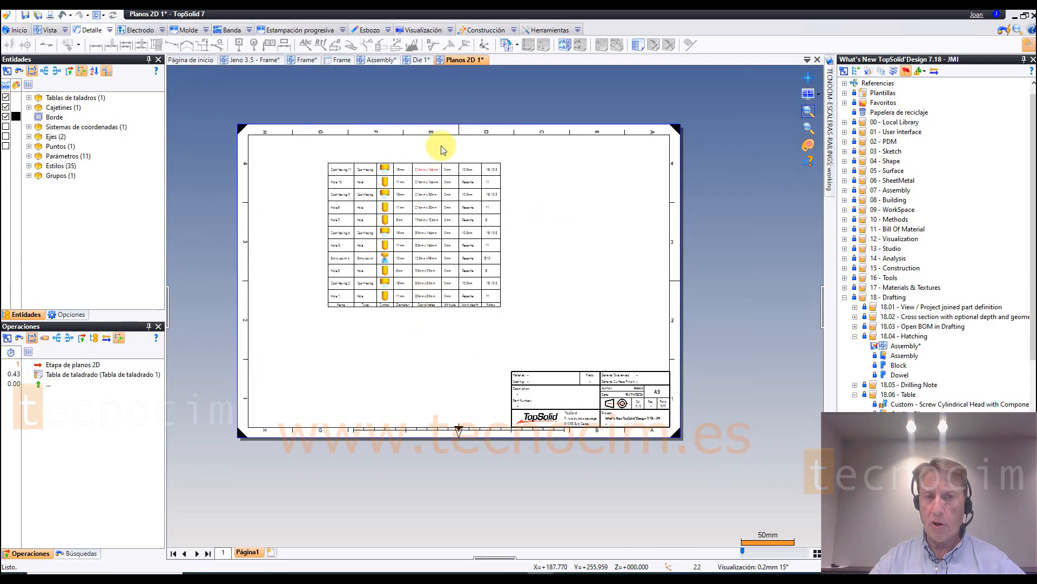
{"action": "left_click", "coordinate": [420, 60]}
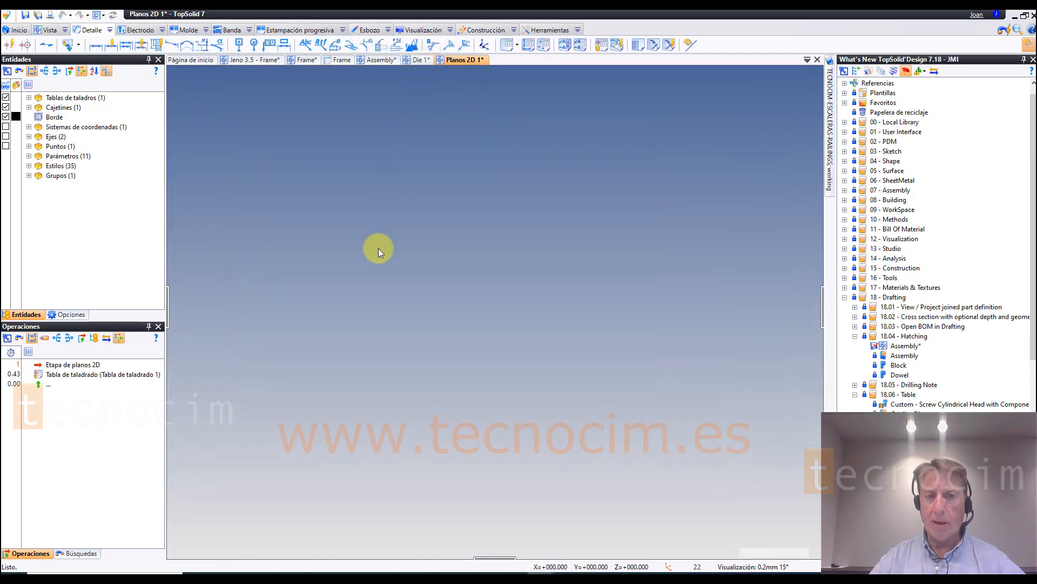
{"action": "scroll", "coordinate": [407, 313], "scroll_direction": "down", "scroll_amount": 2}
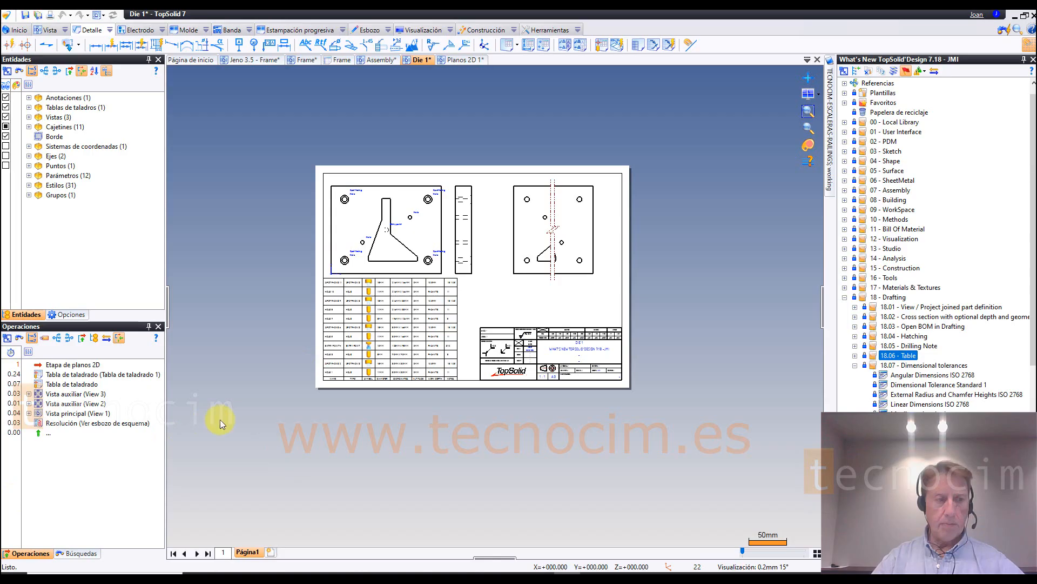
Step: Create a dimensional tolerance standard document from the blank template in the 18.07 - Dimensional tolerances folder
{"action": "scroll", "coordinate": [1018, 373], "scroll_direction": "down", "scroll_amount": 2}
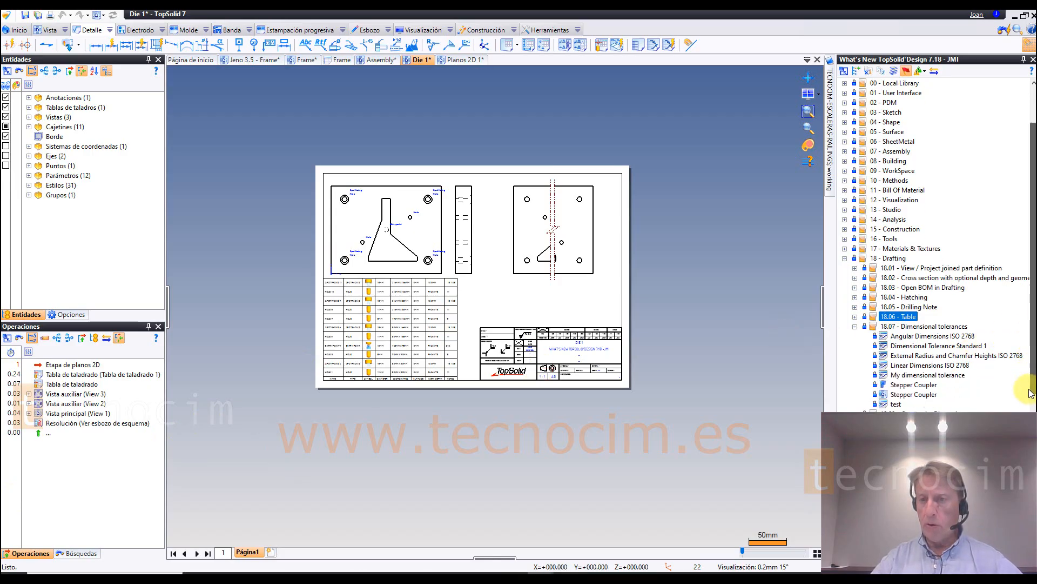
{"action": "left_click", "coordinate": [925, 307]}
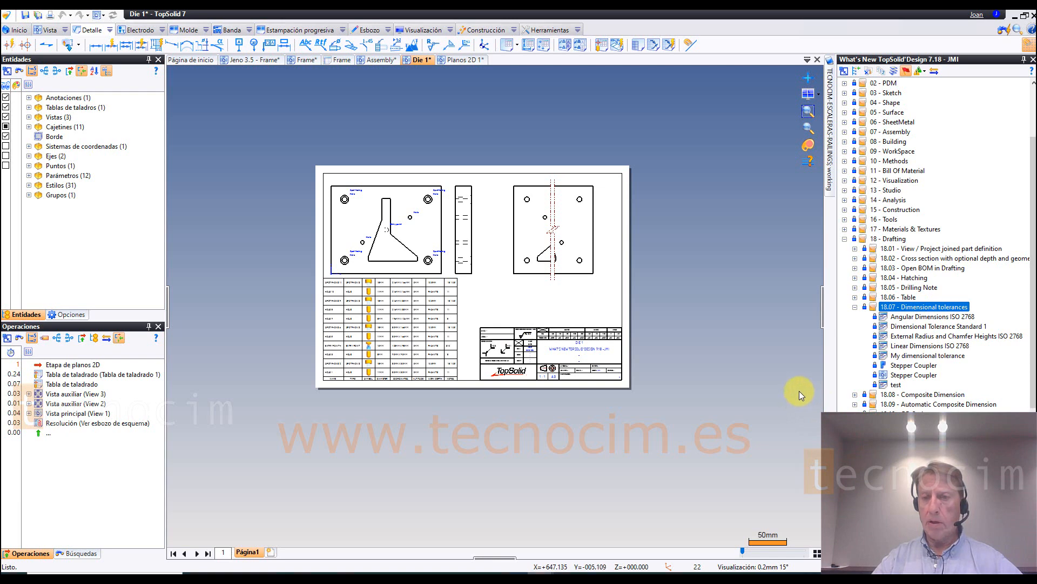
{"action": "right_click", "coordinate": [906, 308]}
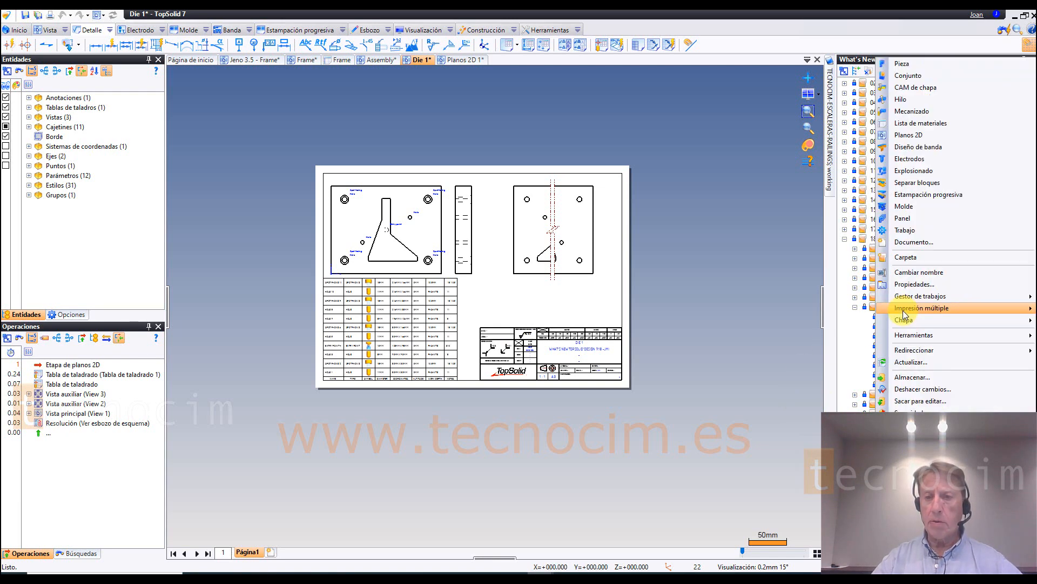
{"action": "left_click", "coordinate": [907, 242]}
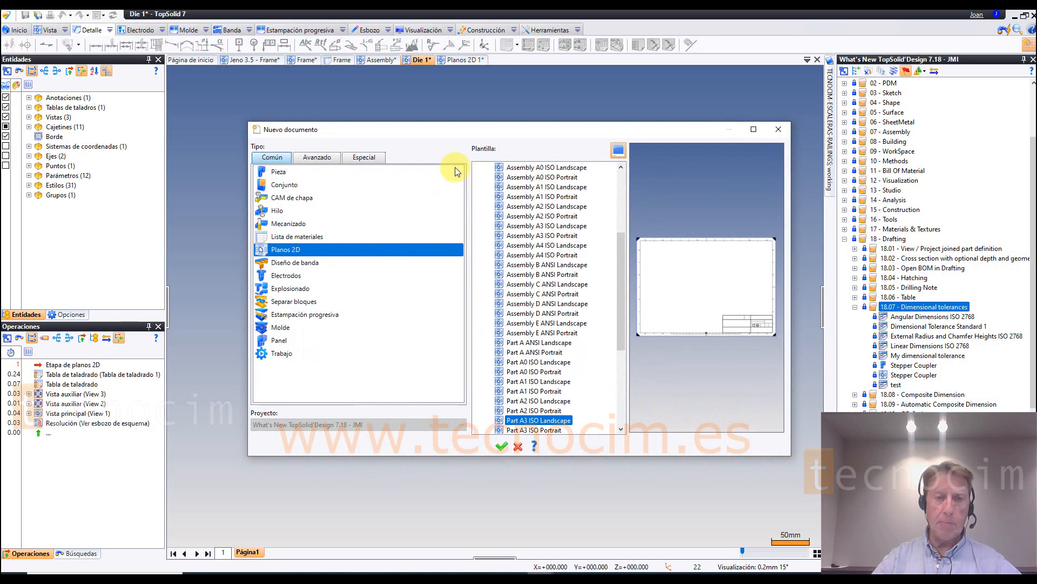
{"action": "left_click", "coordinate": [371, 158]}
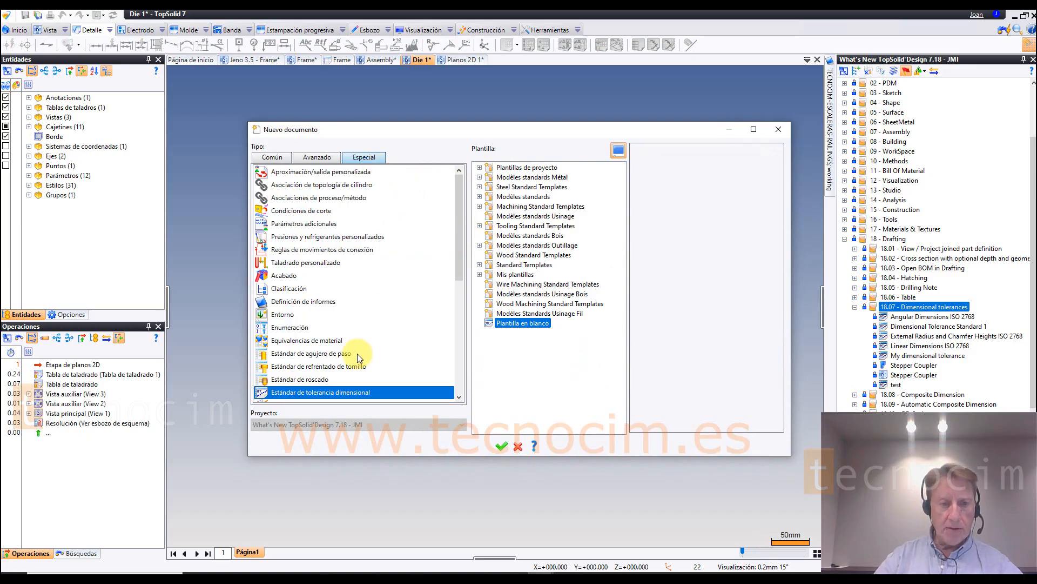
{"action": "scroll", "coordinate": [354, 356], "scroll_direction": "down", "scroll_amount": 2}
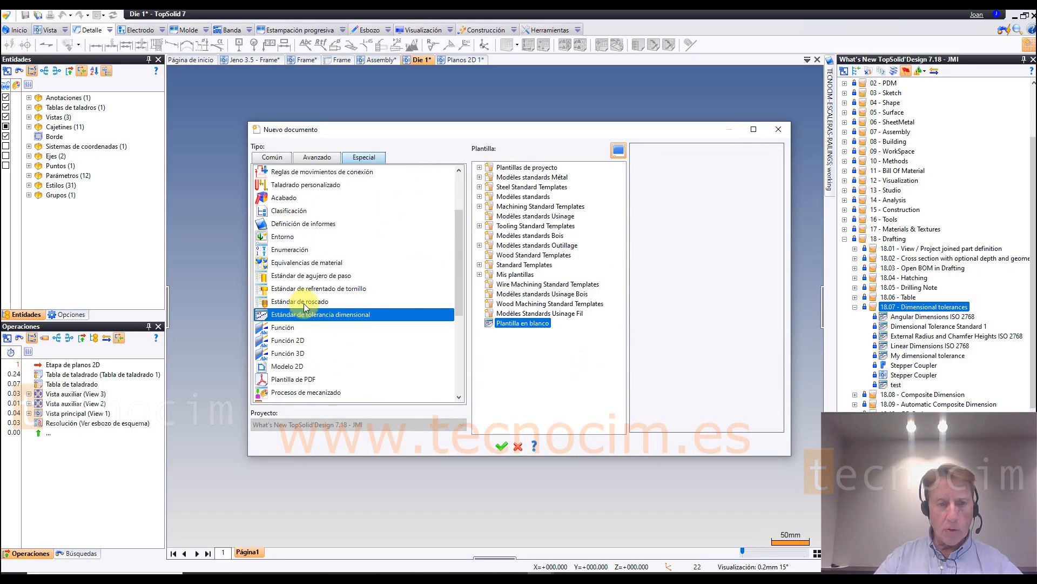
{"action": "left_click", "coordinate": [304, 301]}
{"action": "left_click", "coordinate": [330, 316]}
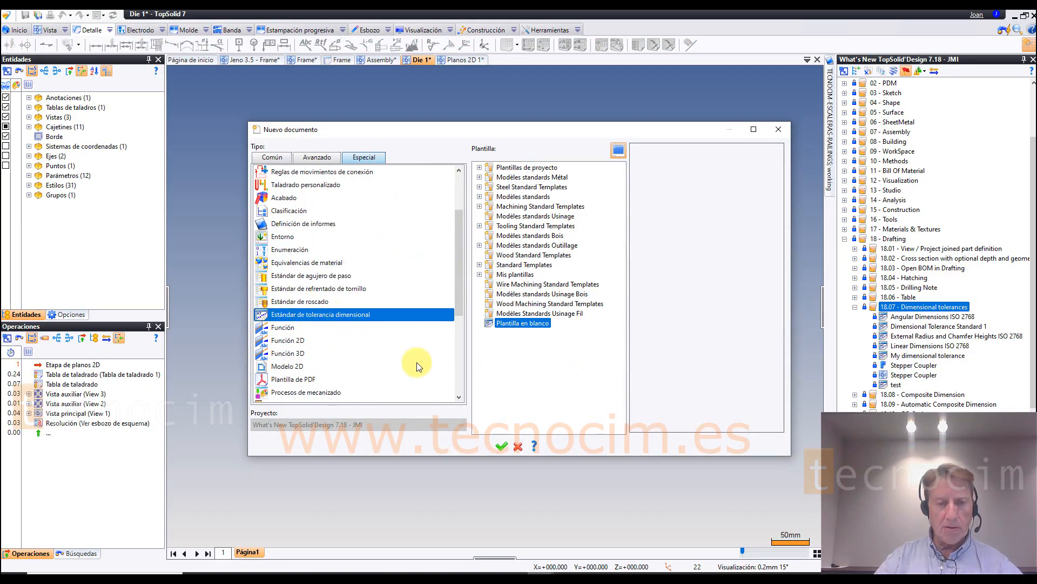
{"action": "left_click", "coordinate": [501, 446]}
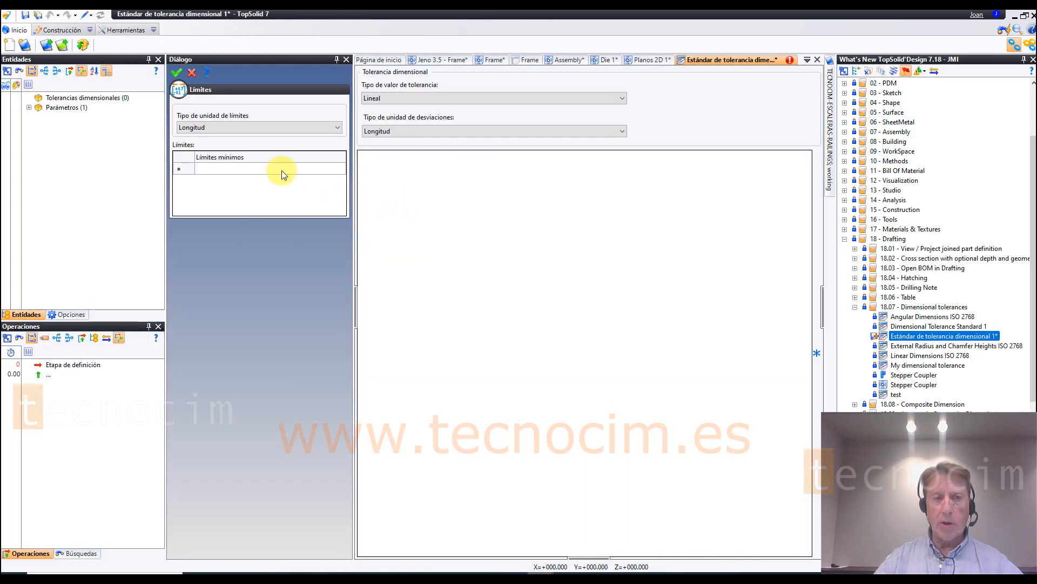
Step: Define the length limits of the new tolerance standard with minimum values of 1, 10, 20, 30 and 200 mm
{"action": "left_click", "coordinate": [223, 169]}
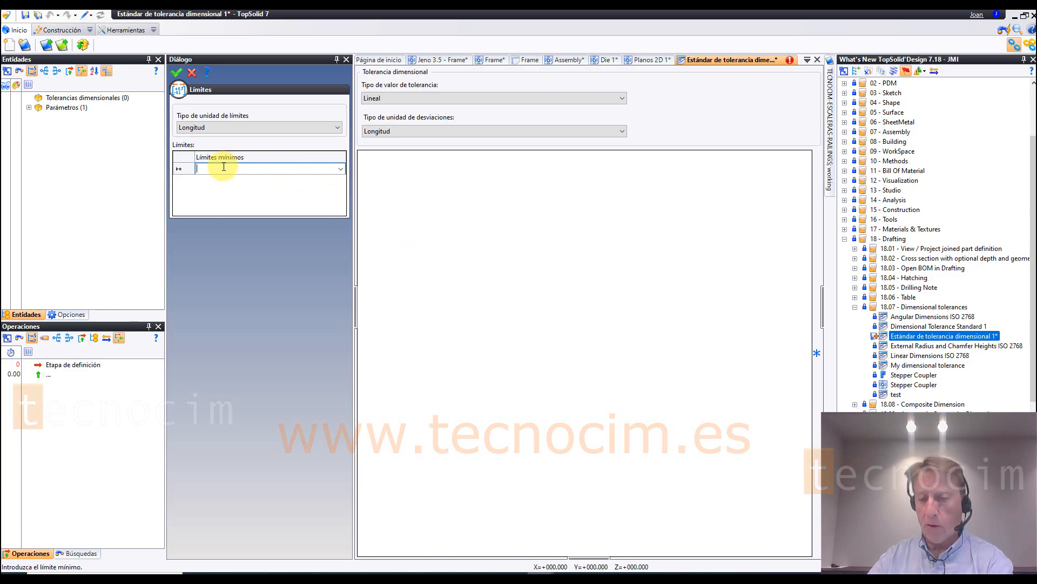
{"action": "type", "text": "1"}
{"action": "left_click", "coordinate": [204, 184]}
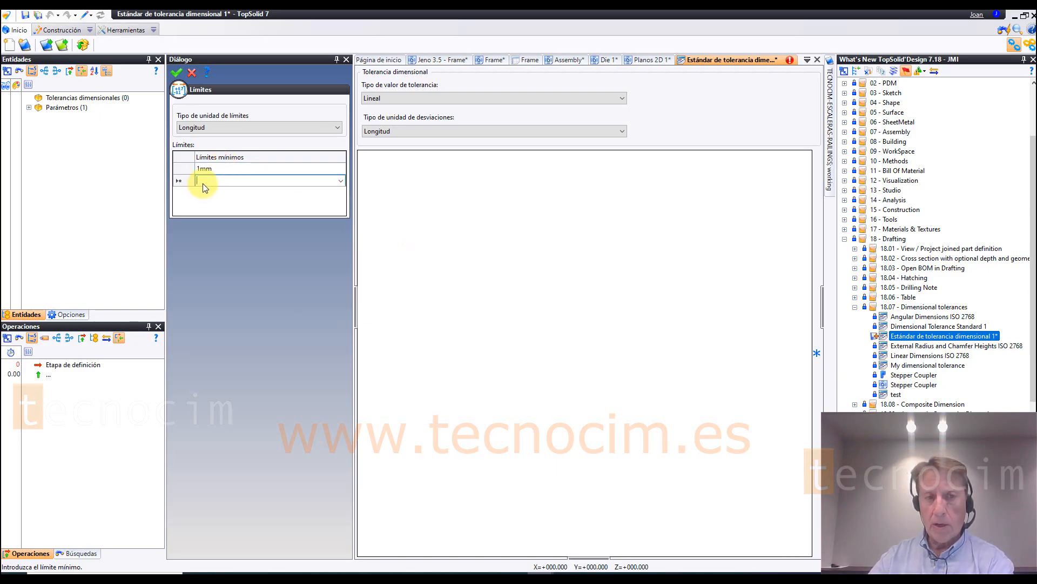
{"action": "type", "text": "10"}
{"action": "left_click", "coordinate": [208, 196]}
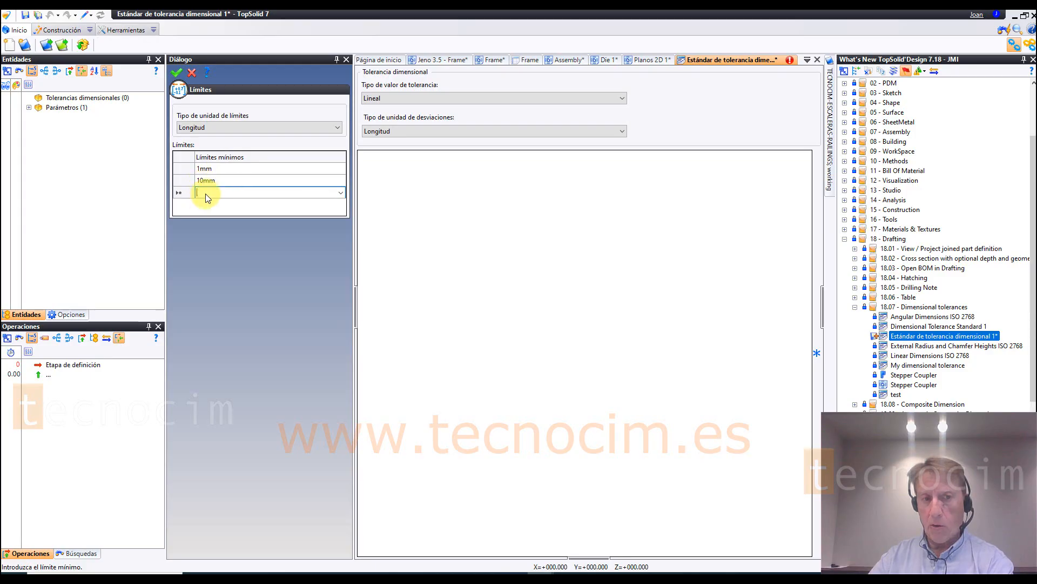
{"action": "type", "text": "20"}
{"action": "left_click", "coordinate": [212, 205]}
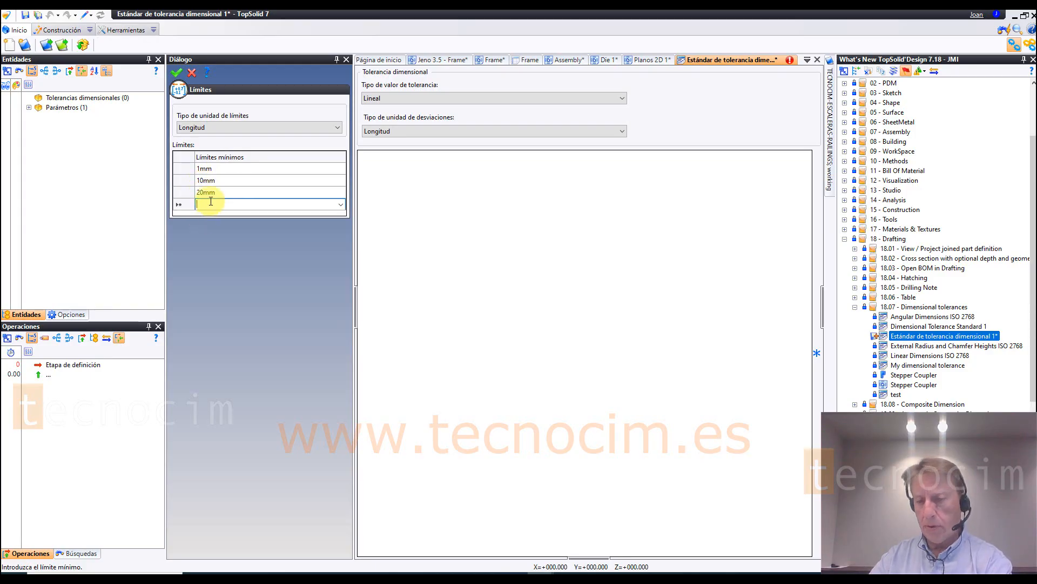
{"action": "type", "text": "30mm"}
{"action": "left_click", "coordinate": [214, 216]}
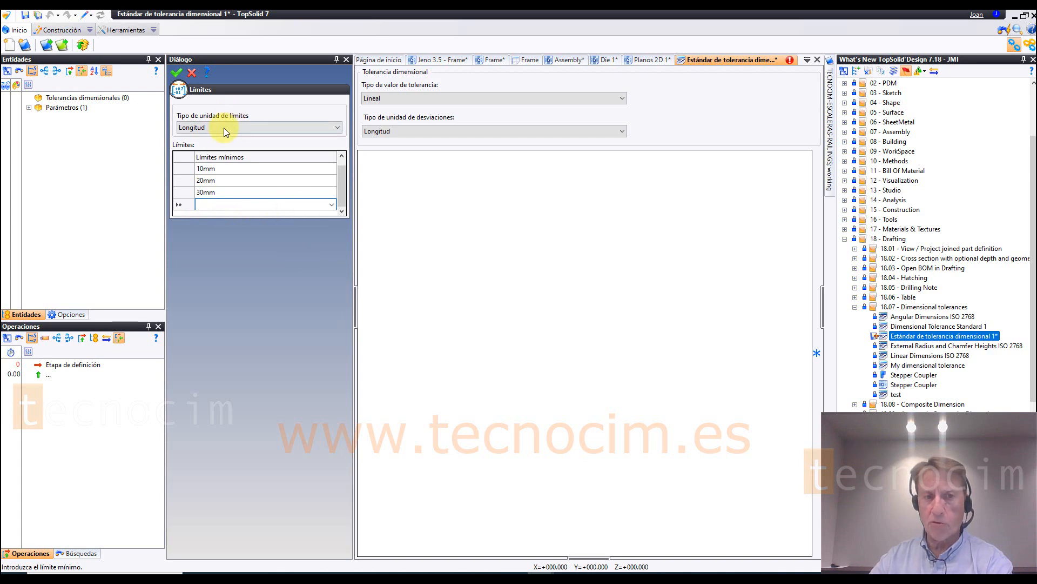
{"action": "type", "text": "200"}
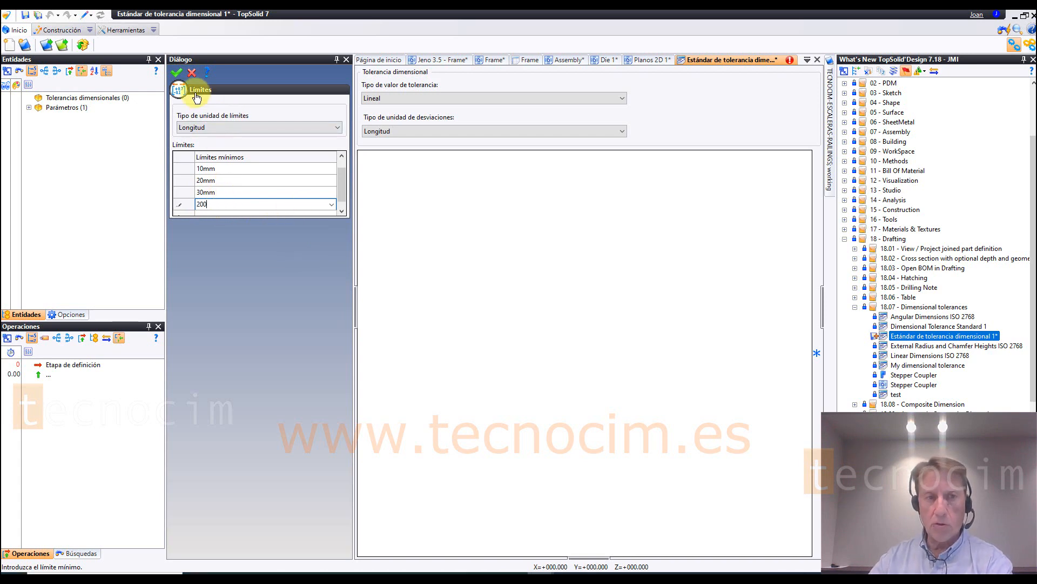
{"action": "left_click", "coordinate": [176, 72]}
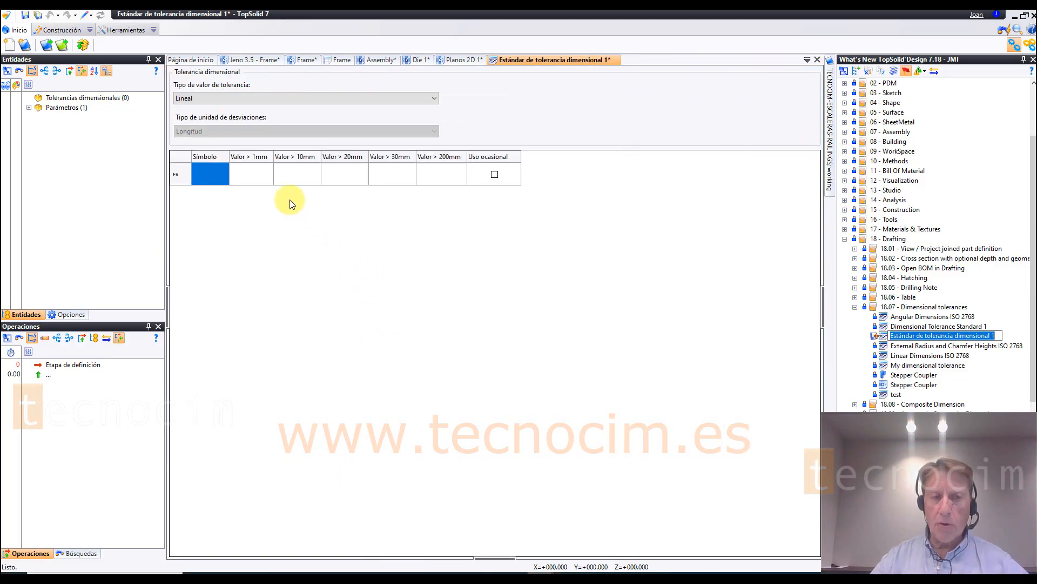
Step: Add a tolerance symbol named fina with deviations of 0.01 mm and -0.01 mm for values over 1 mm
{"action": "left_click", "coordinate": [208, 172]}
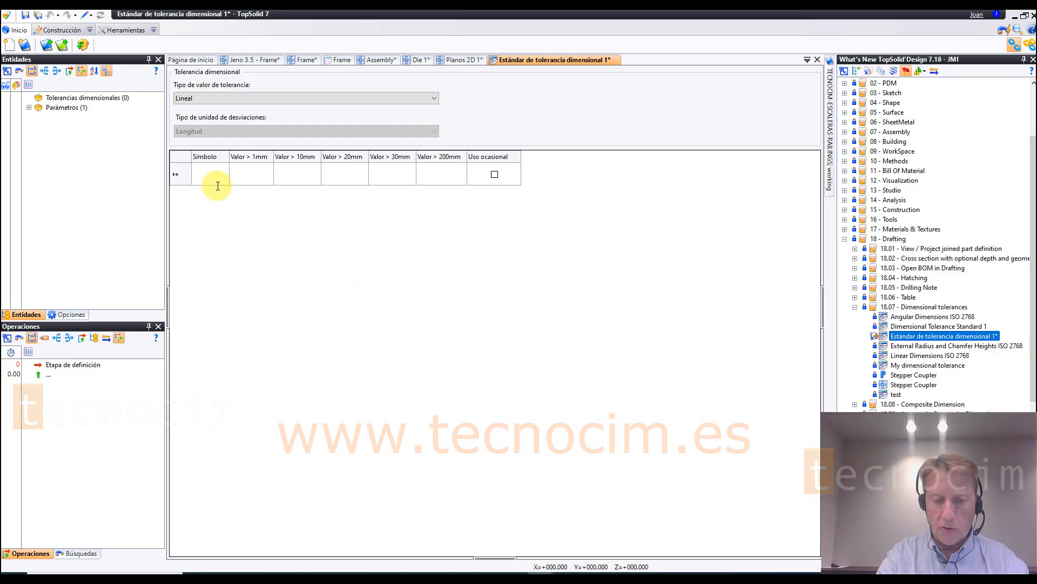
{"action": "type", "text": "fina"}
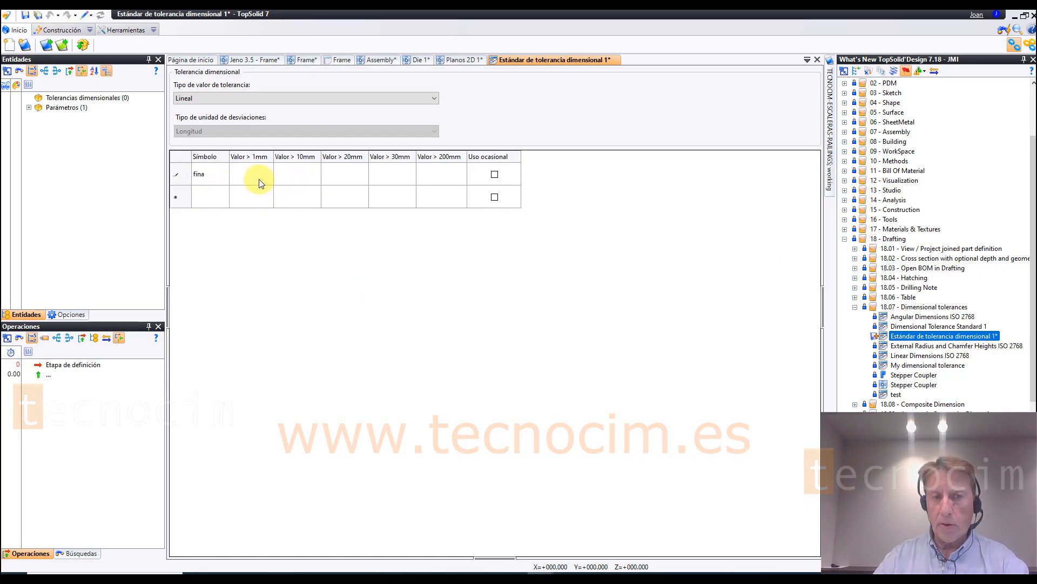
{"action": "double_click", "coordinate": [258, 179]}
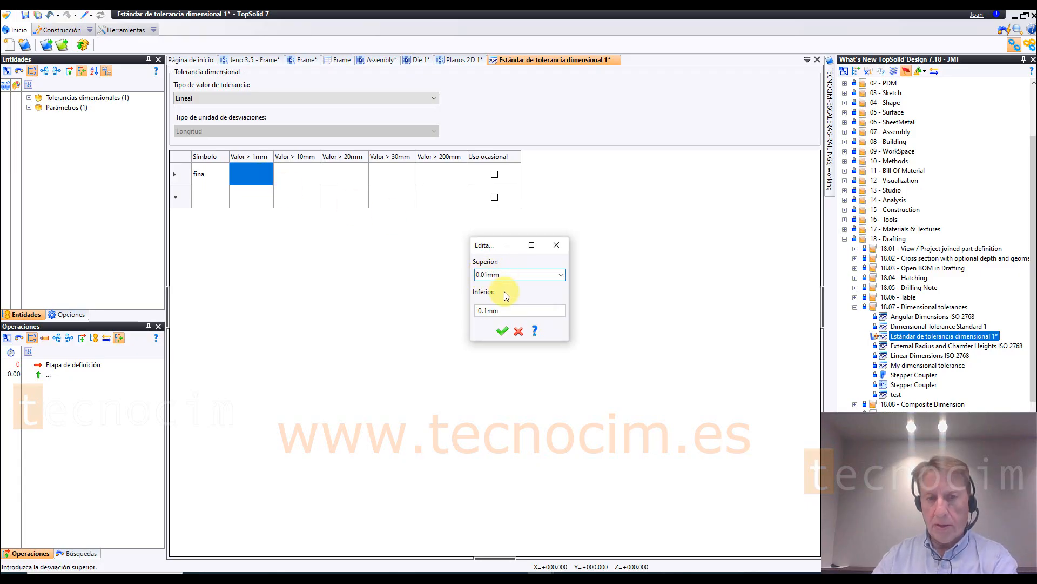
{"action": "left_click", "coordinate": [492, 312]}
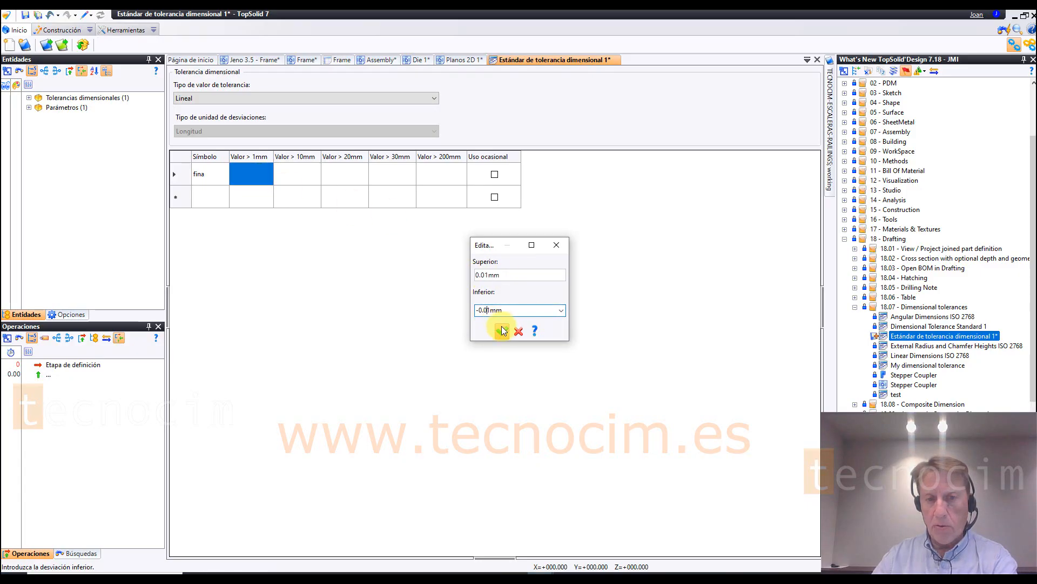
{"action": "left_click", "coordinate": [502, 330]}
Step: Give fina deviations of 0.1 mm and -0.1 mm for values over 10 mm, and 0.2 mm and -0.2 mm over 20 mm
{"action": "double_click", "coordinate": [320, 174]}
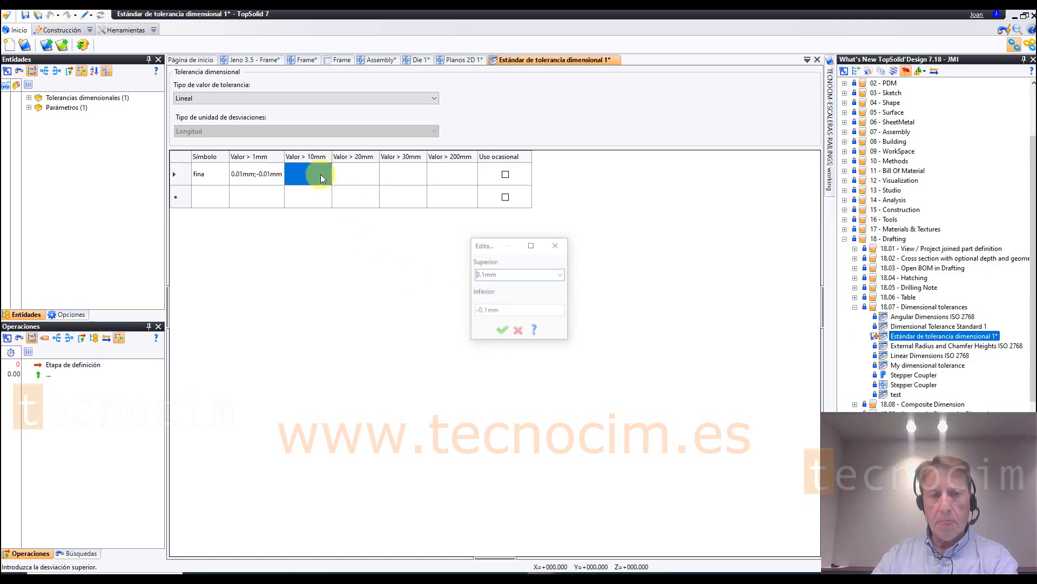
{"action": "left_click", "coordinate": [502, 331]}
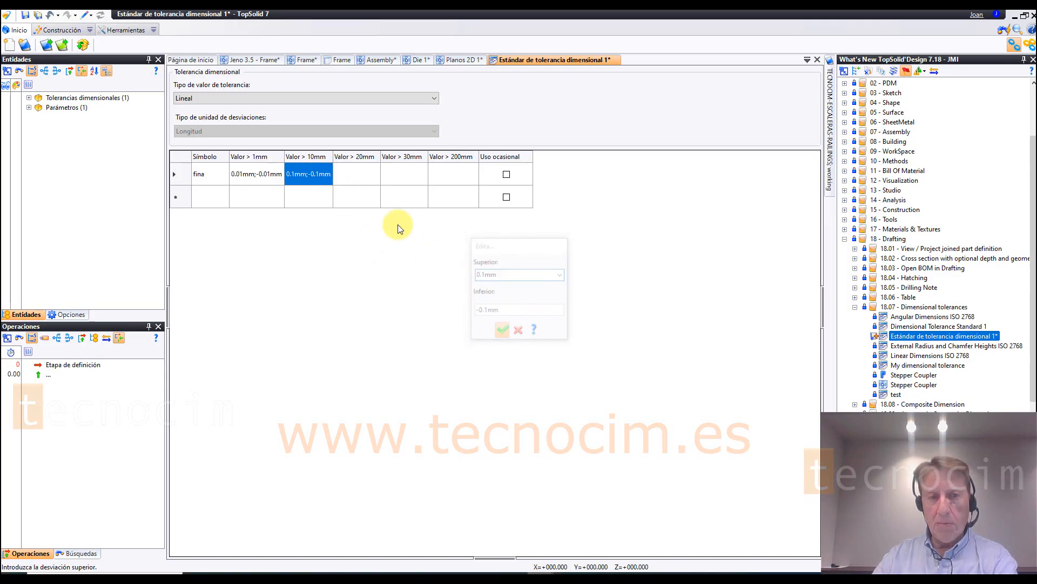
{"action": "left_click", "coordinate": [369, 174]}
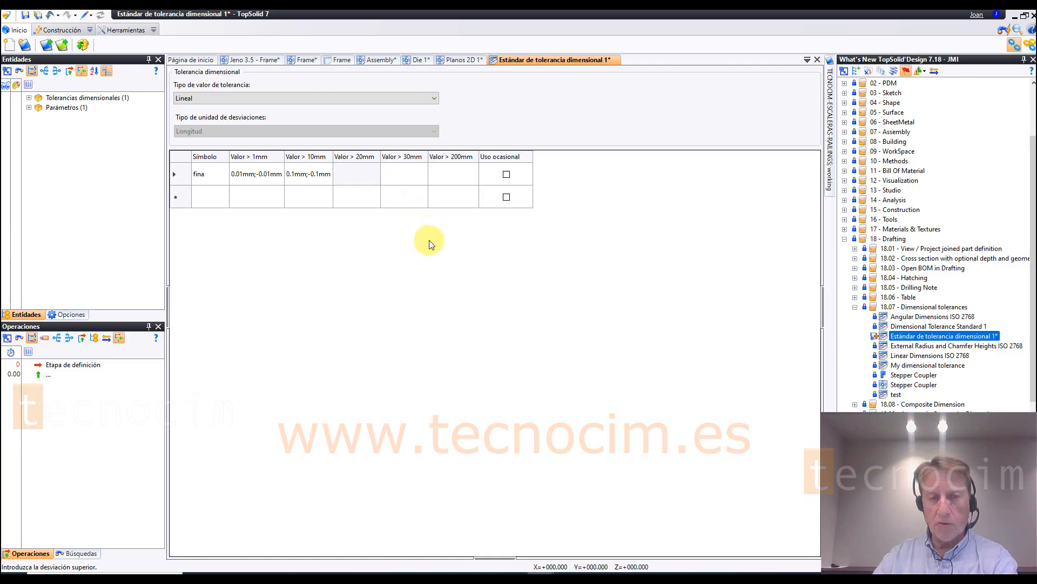
{"action": "double_click", "coordinate": [349, 175]}
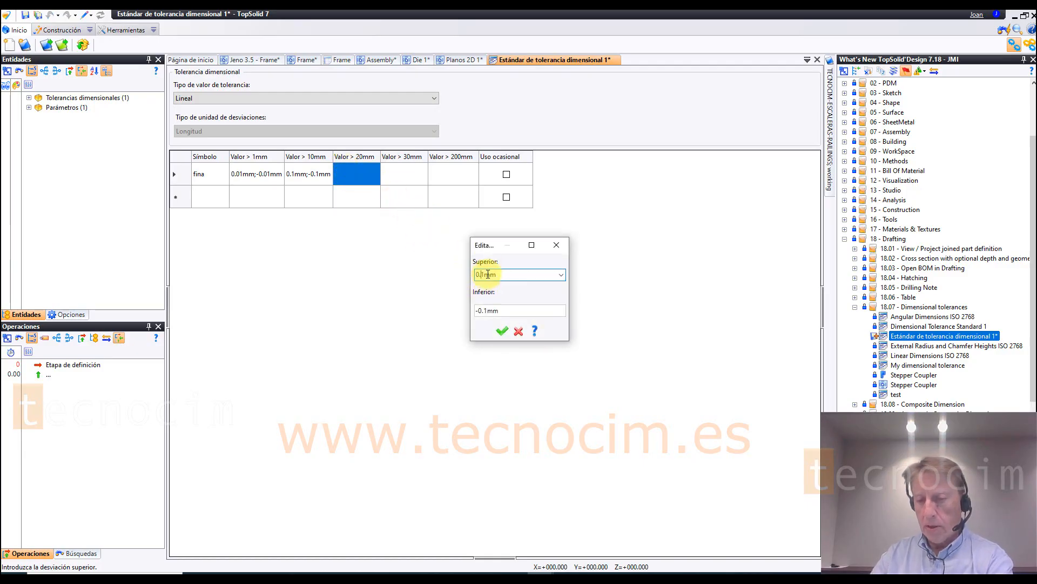
{"action": "type", "text": "2"}
{"action": "left_click", "coordinate": [493, 309]}
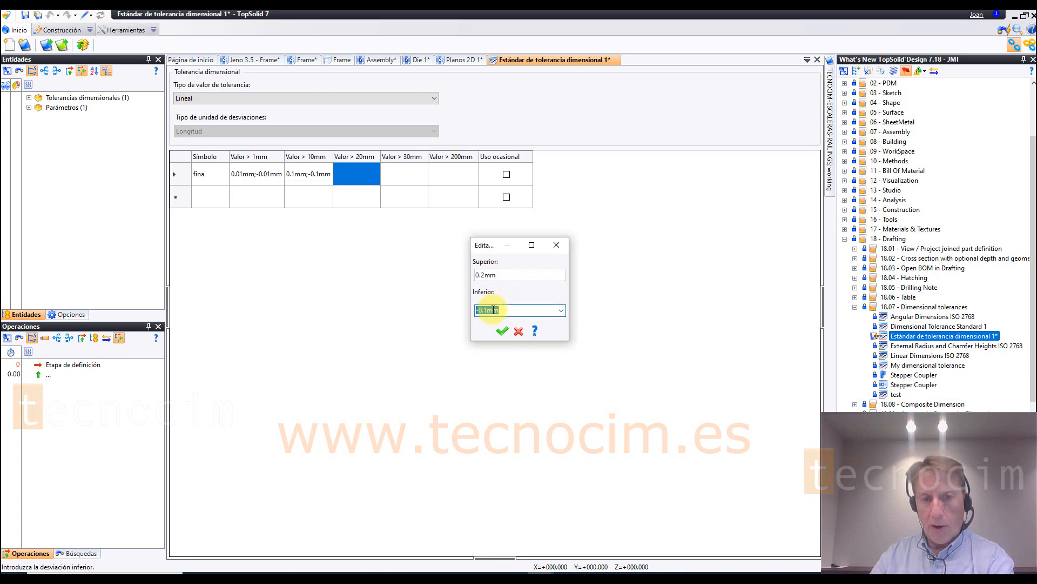
{"action": "key", "text": "BackSpace"}
{"action": "type", "text": "2"}
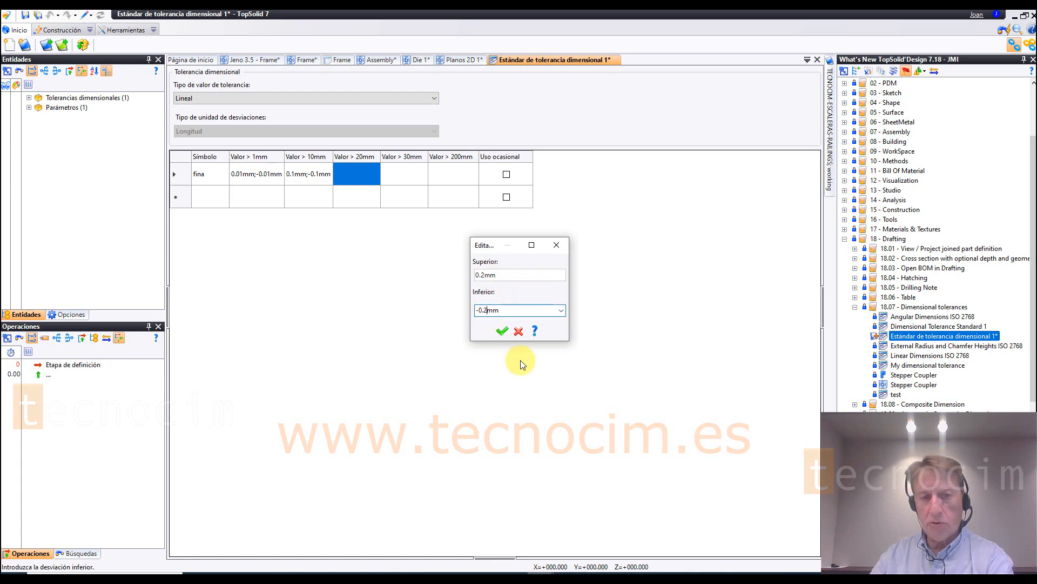
{"action": "left_click", "coordinate": [501, 334]}
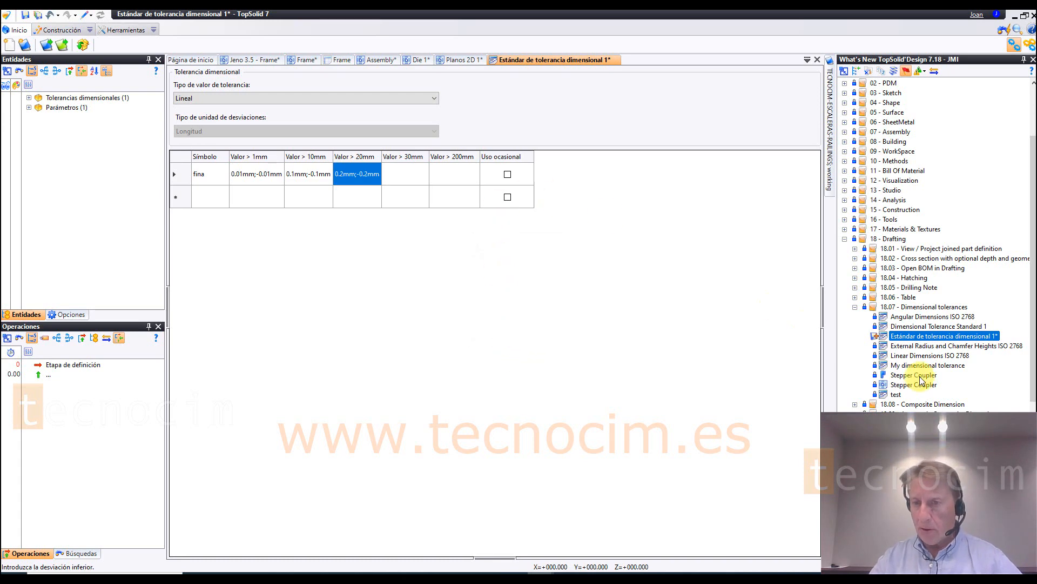
Step: Open Dimensional Tolerance Standard 1 and examine the G1 deviations for each value range
{"action": "left_click", "coordinate": [921, 326]}
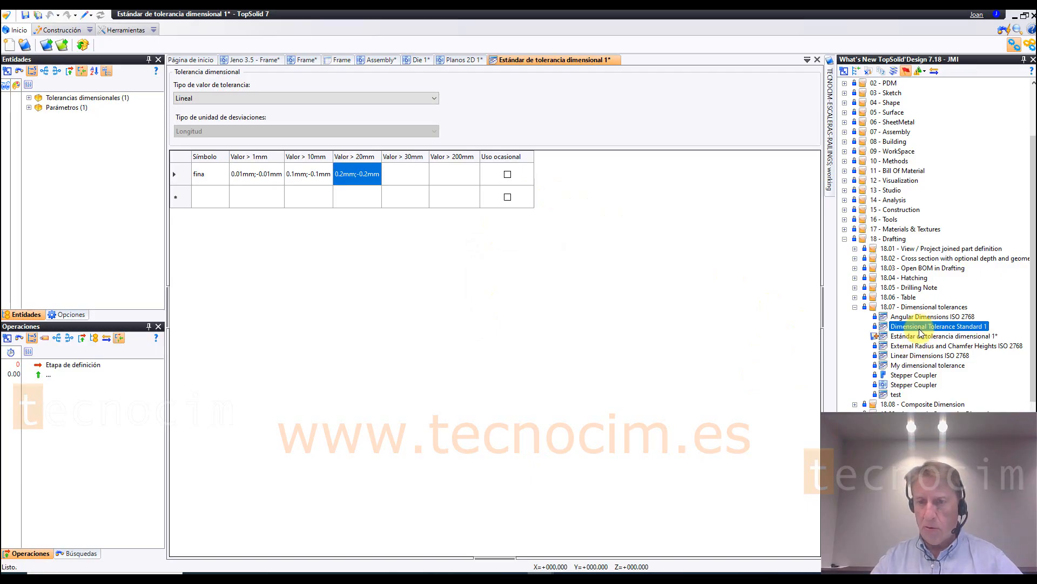
{"action": "double_click", "coordinate": [921, 327]}
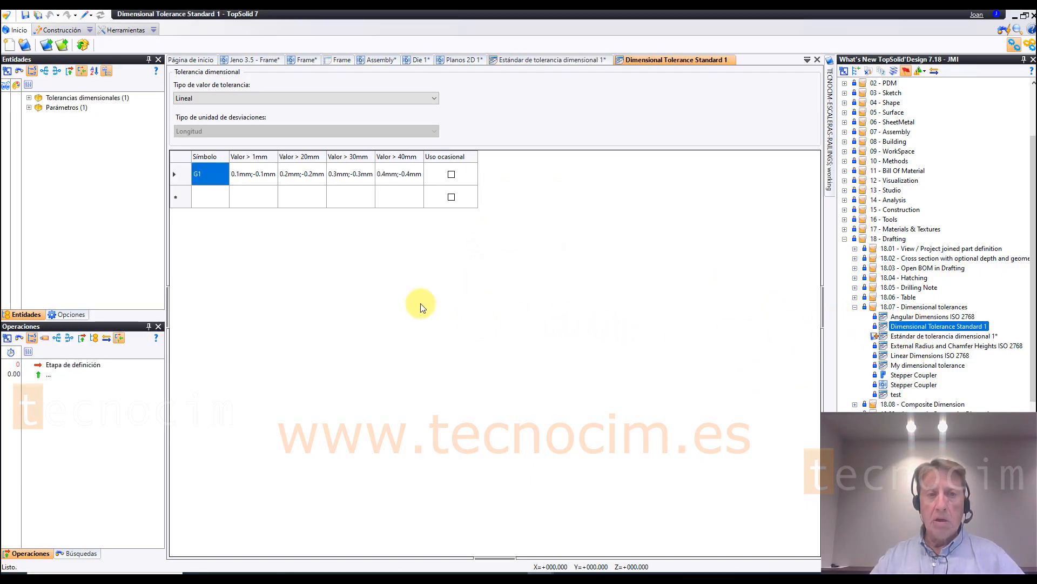
{"action": "left_click", "coordinate": [252, 174]}
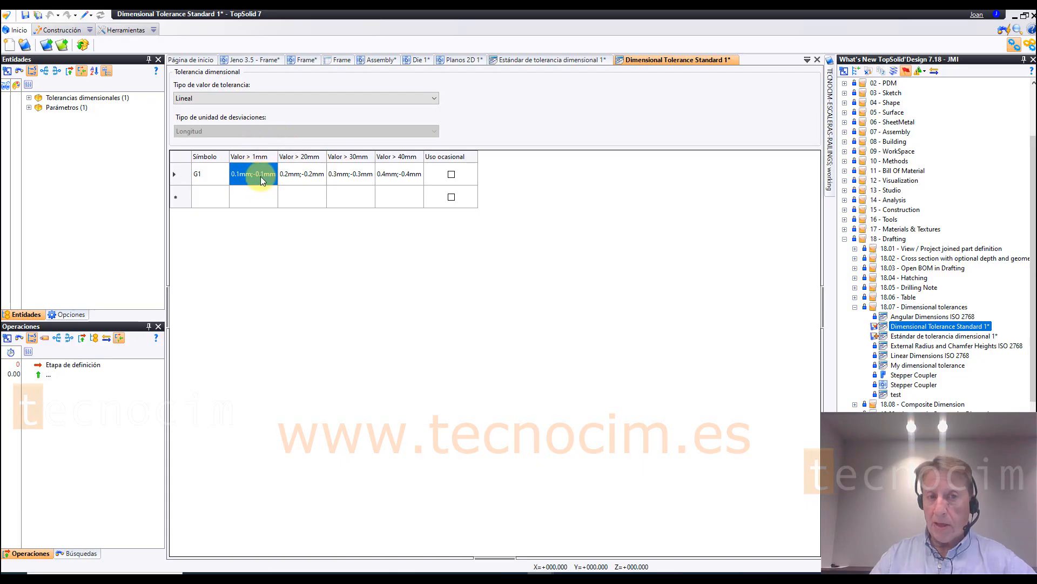
{"action": "left_click", "coordinate": [296, 174]}
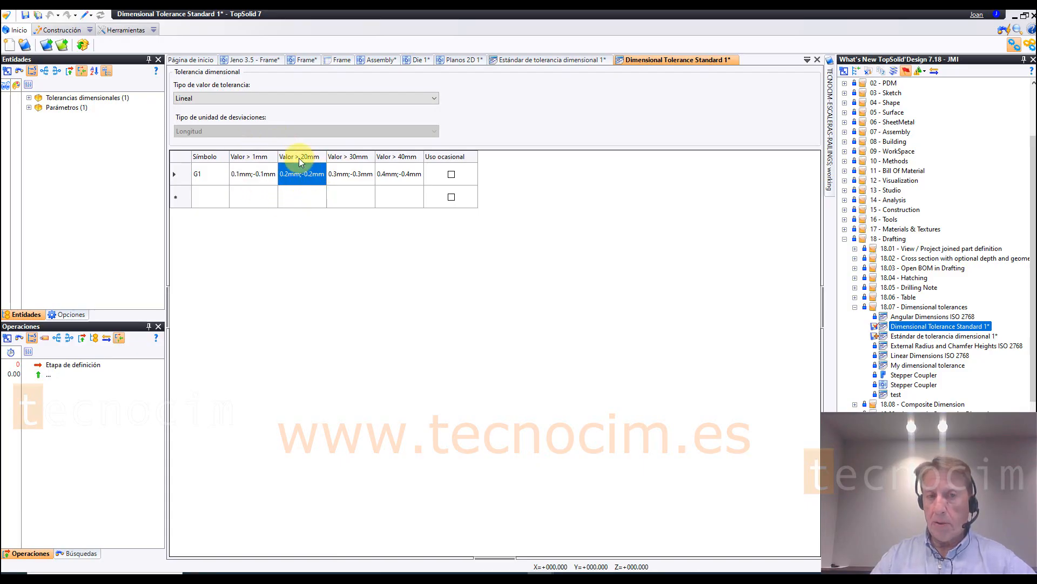
{"action": "left_click", "coordinate": [351, 174]}
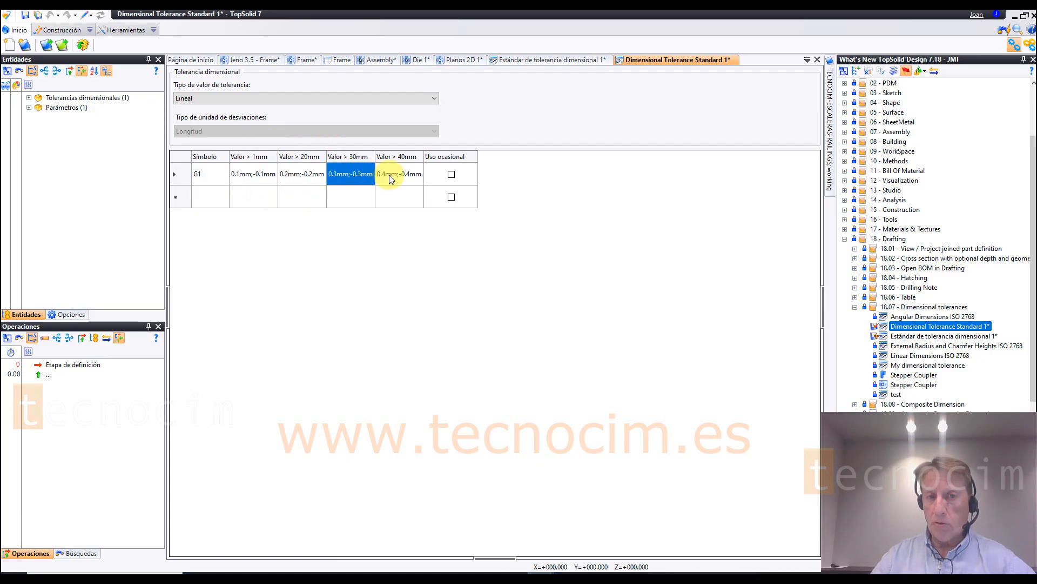
{"action": "left_click", "coordinate": [398, 174]}
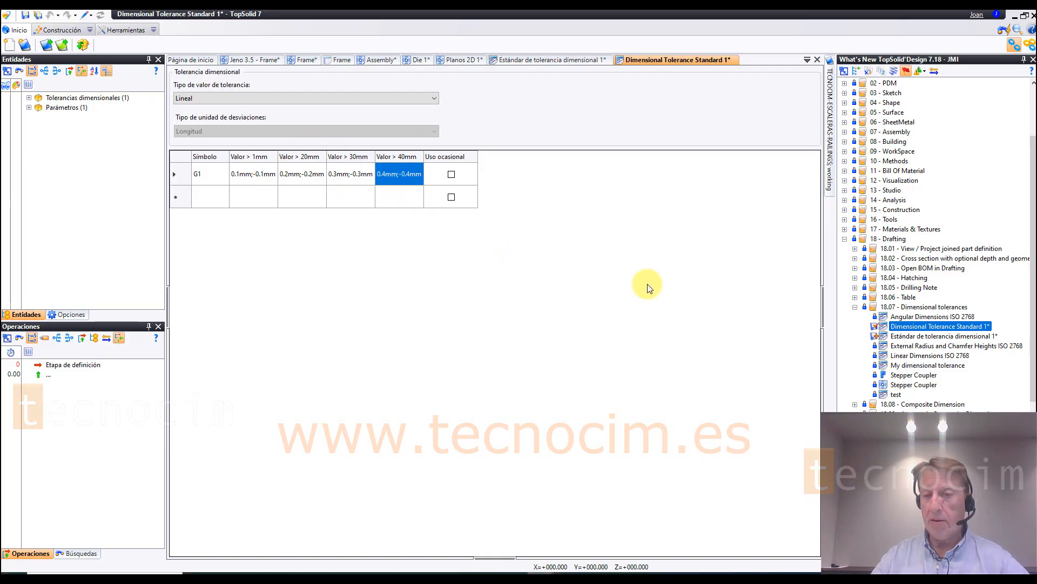
Step: Open the Stepper Coupler drafting and delete its lug radius, section height and central bore diameter dimensions
{"action": "double_click", "coordinate": [908, 385]}
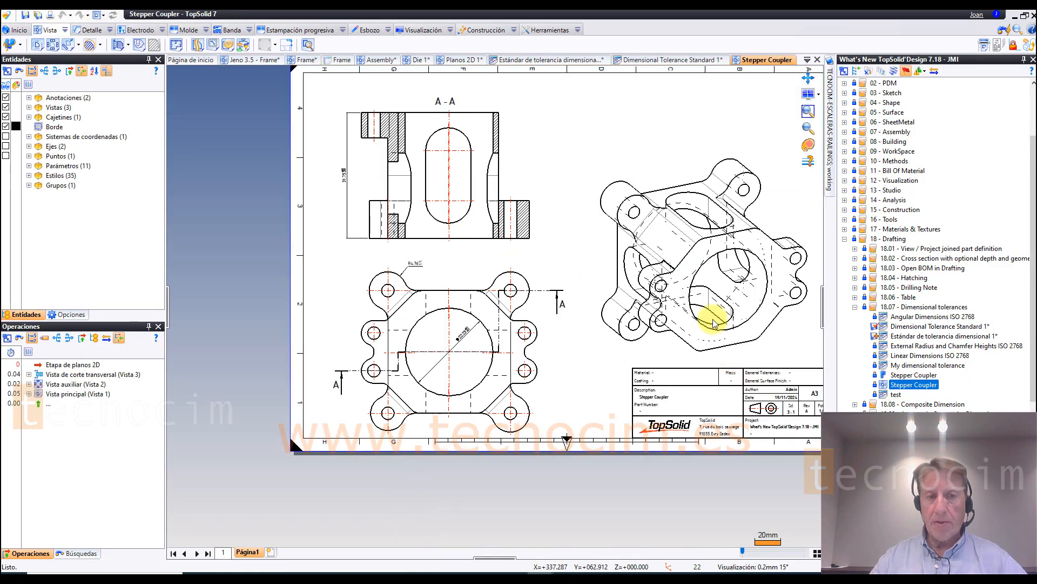
{"action": "left_click", "coordinate": [423, 265]}
{"action": "key", "text": "Delete"}
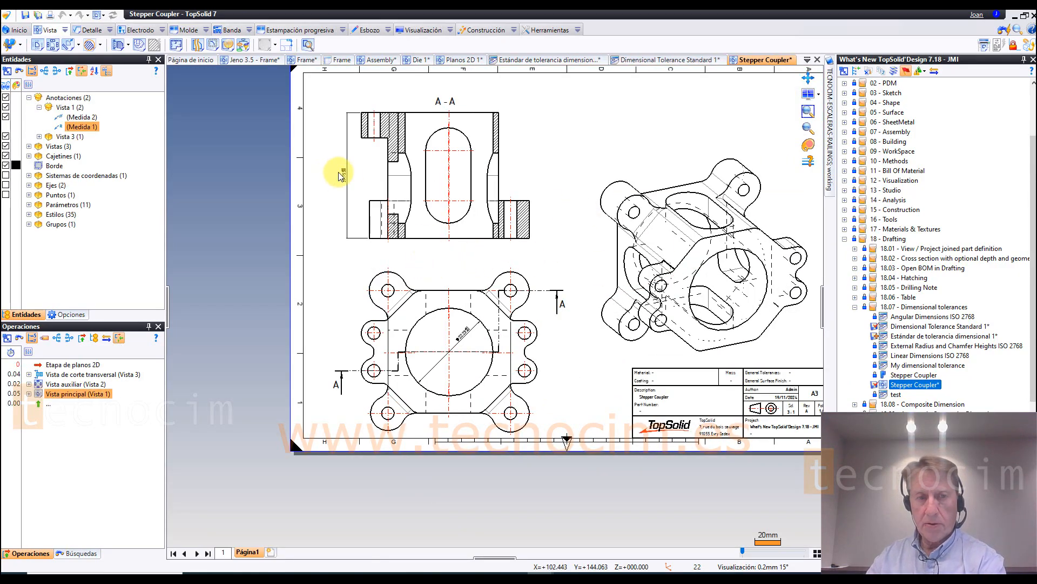
{"action": "left_click", "coordinate": [347, 177]}
{"action": "key", "text": "Delete"}
{"action": "left_click", "coordinate": [465, 335]}
{"action": "key", "text": "Delete"}
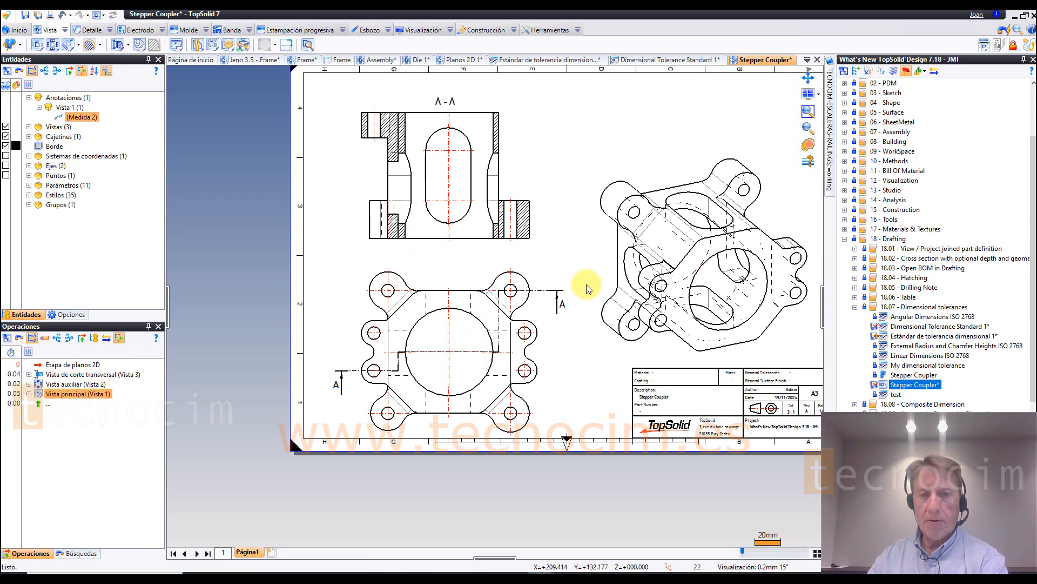
Step: Start a diameter dimension on the upper-left corner lug hole in the plan view of the coupler
{"action": "scroll", "coordinate": [591, 289], "scroll_direction": "up", "scroll_amount": 1}
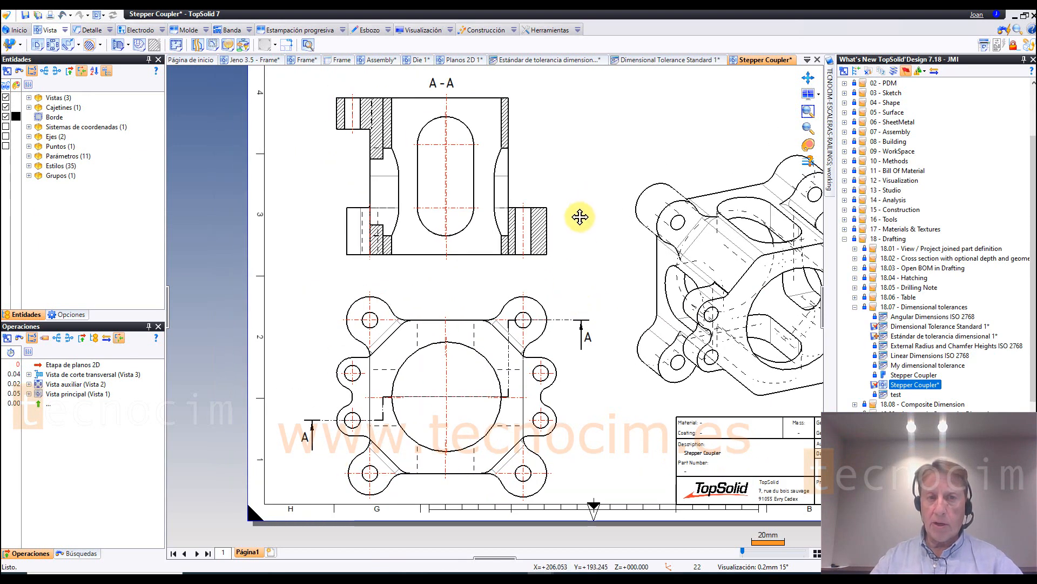
{"action": "middle_click_drag", "start_coordinate": [580, 216], "coordinate": [570, 234]}
{"action": "left_click", "coordinate": [90, 30]}
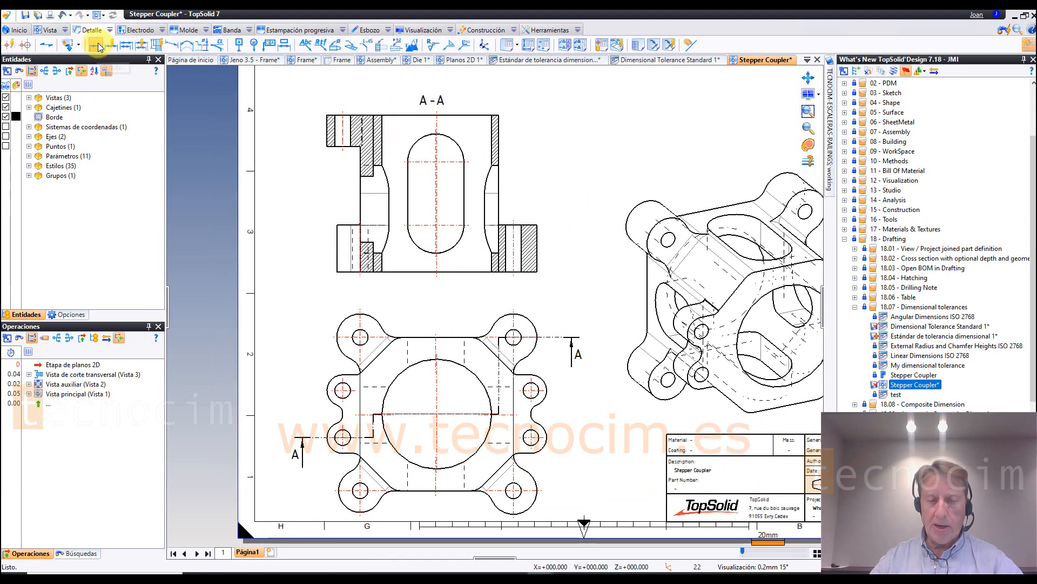
{"action": "left_click", "coordinate": [96, 45]}
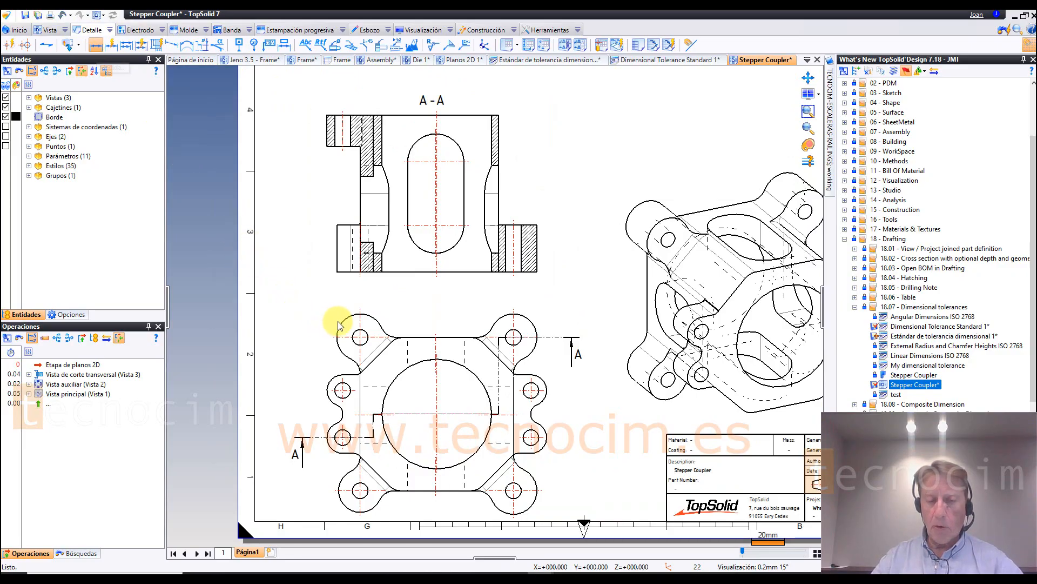
{"action": "scroll", "coordinate": [712, 264], "scroll_direction": "up", "scroll_amount": 5}
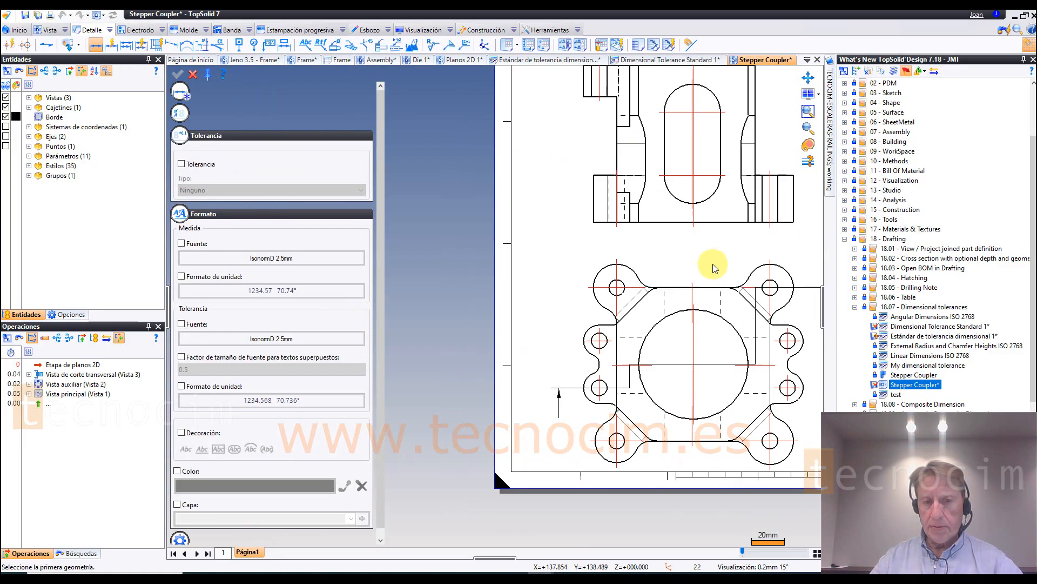
{"action": "left_click", "coordinate": [574, 294]}
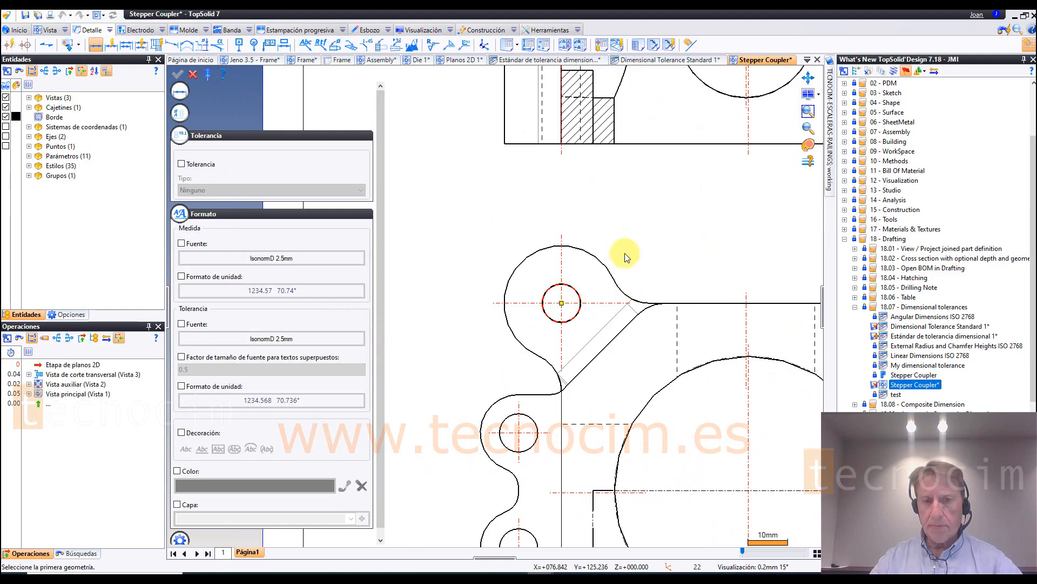
{"action": "scroll", "coordinate": [621, 239], "scroll_direction": "up", "scroll_amount": 3}
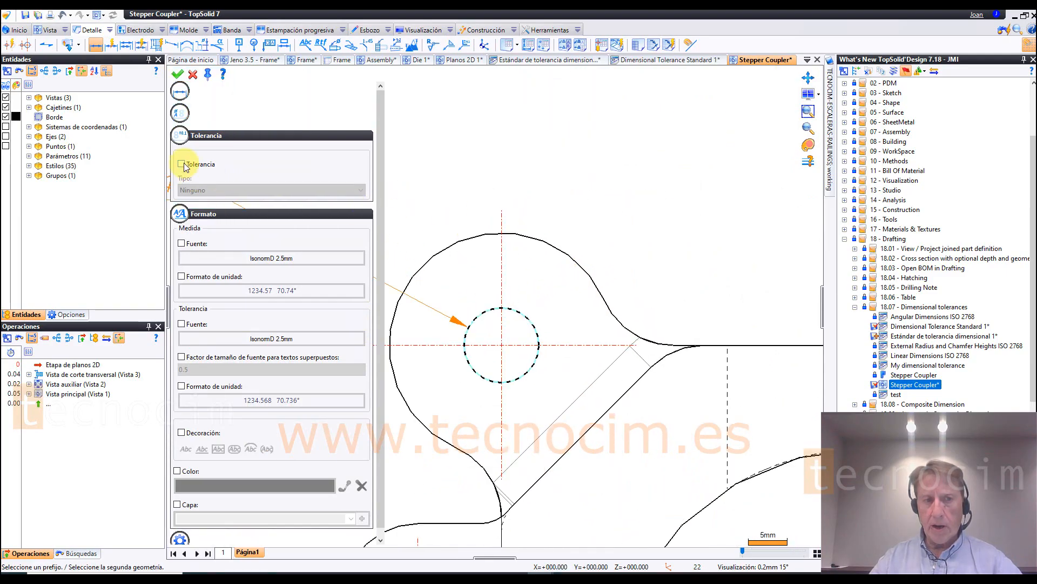
Step: Give the lug hole's diameter dimension a standard tolerance from Dimensional Tolerance Standard 1 with symbol G1, and place it above the hole
{"action": "left_click", "coordinate": [193, 189]}
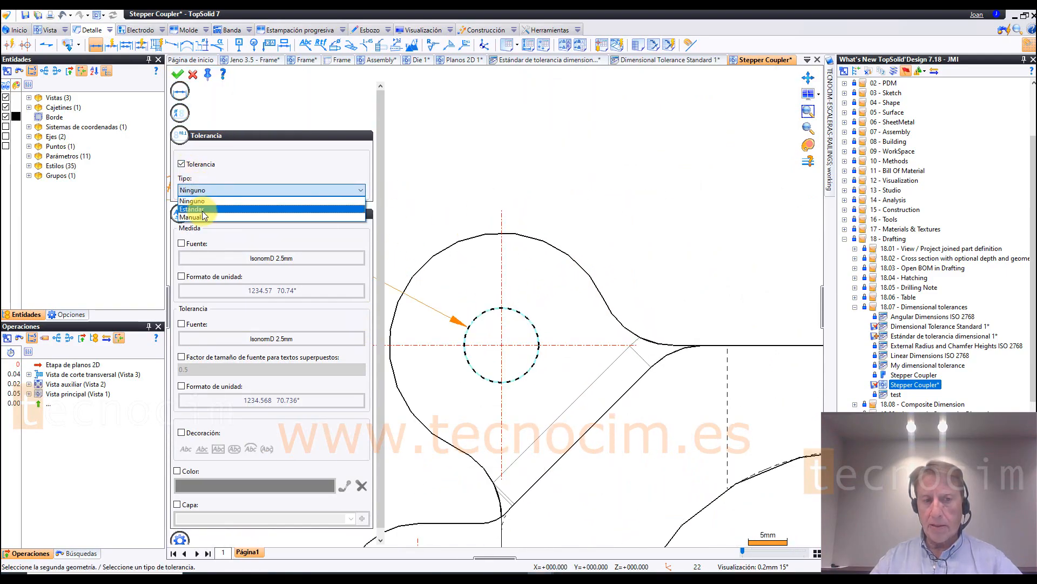
{"action": "left_click", "coordinate": [202, 209]}
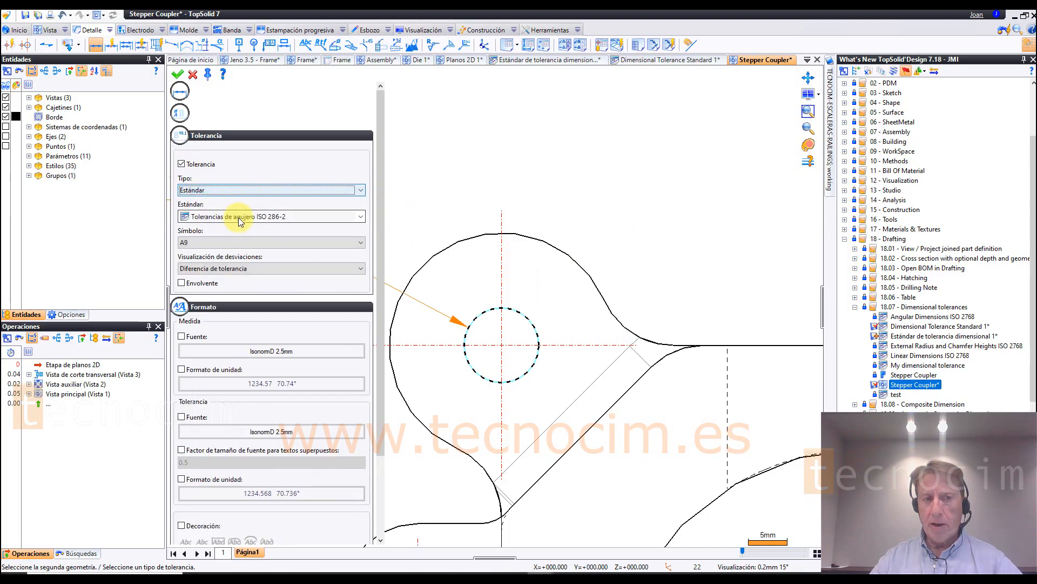
{"action": "left_click", "coordinate": [238, 217]}
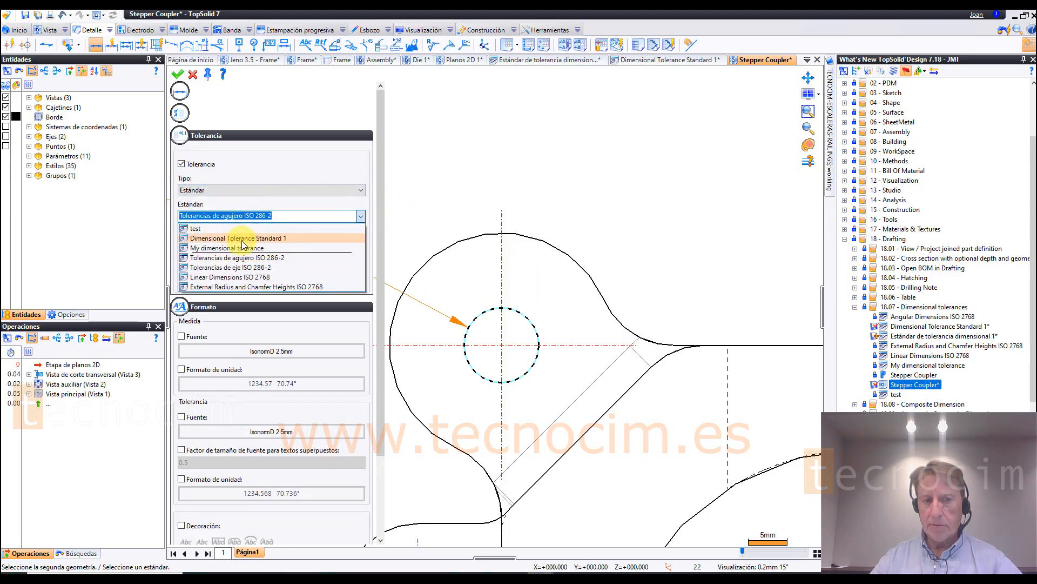
{"action": "left_click", "coordinate": [242, 238]}
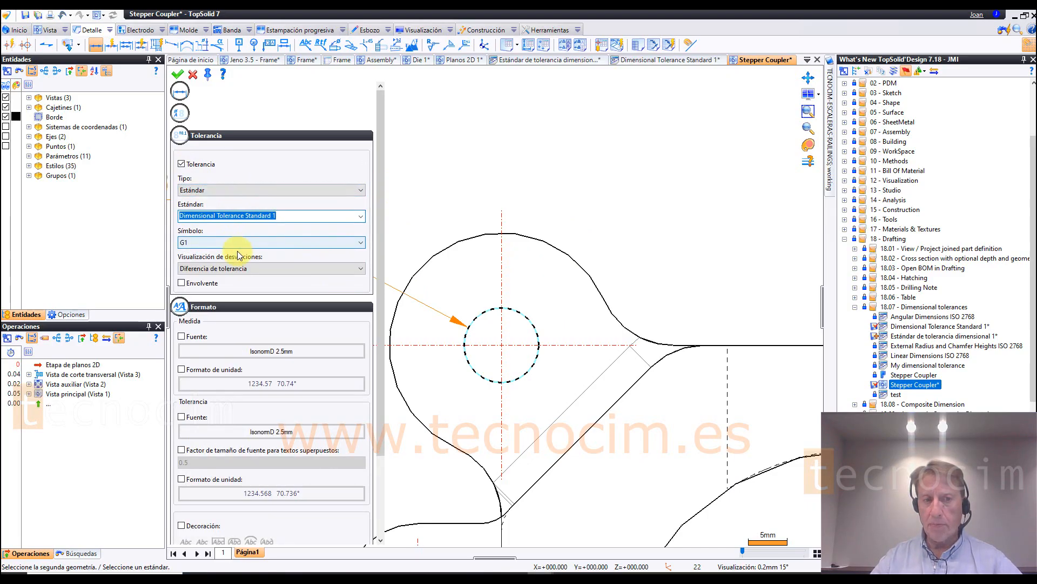
{"action": "left_click", "coordinate": [242, 244]}
{"action": "left_click", "coordinate": [242, 252]}
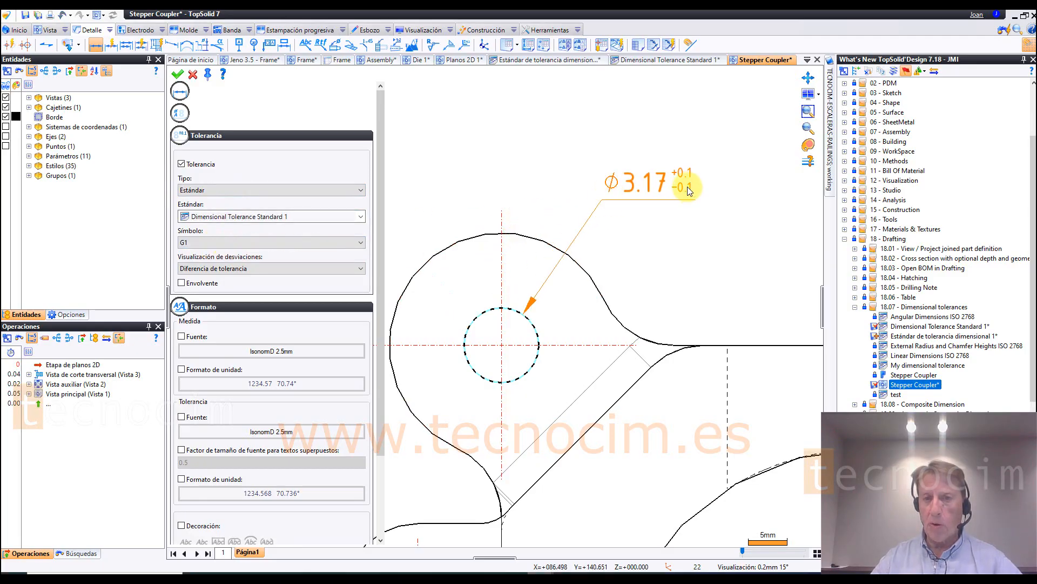
{"action": "left_click", "coordinate": [597, 172]}
{"action": "scroll", "coordinate": [530, 159], "scroll_direction": "down", "scroll_amount": 2}
{"action": "middle_click_drag", "start_coordinate": [572, 147], "coordinate": [518, 136]}
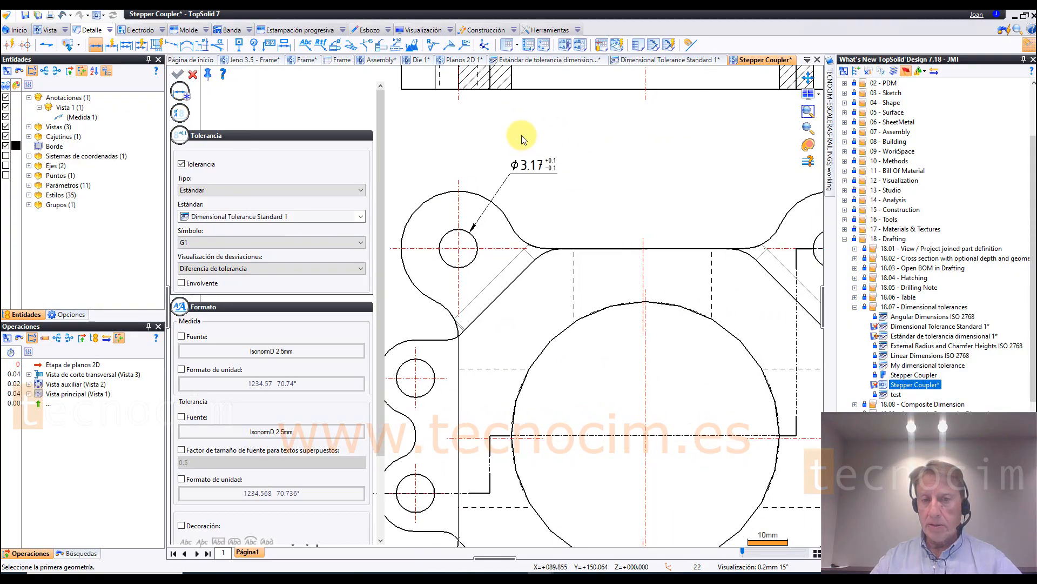
Step: Dimension the central bore's diameter with the G1 tolerance and place the dimension inside the circle
{"action": "left_click", "coordinate": [697, 316]}
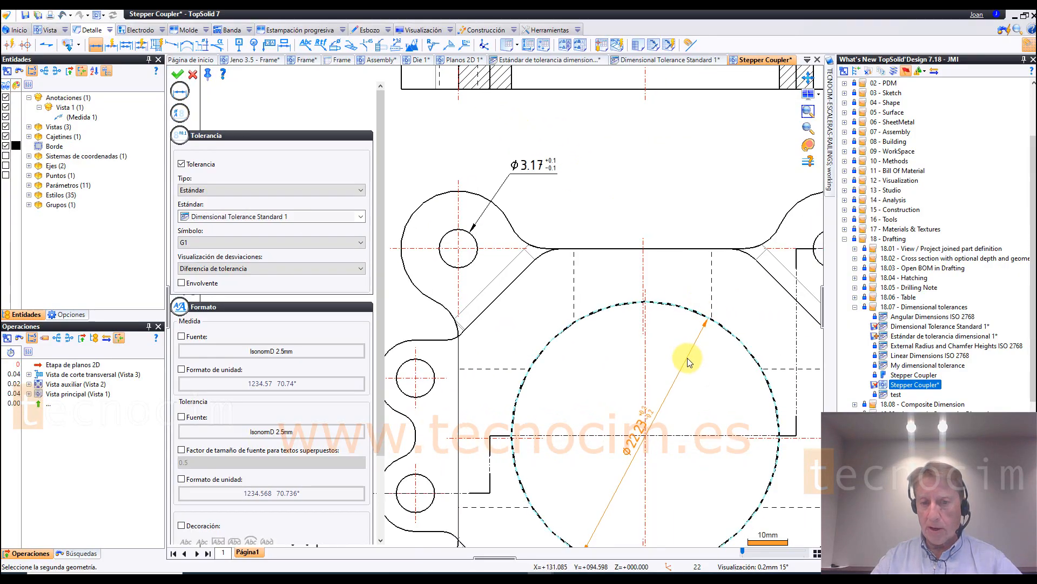
{"action": "left_click", "coordinate": [687, 375]}
{"action": "scroll", "coordinate": [660, 436], "scroll_direction": "up", "scroll_amount": 2}
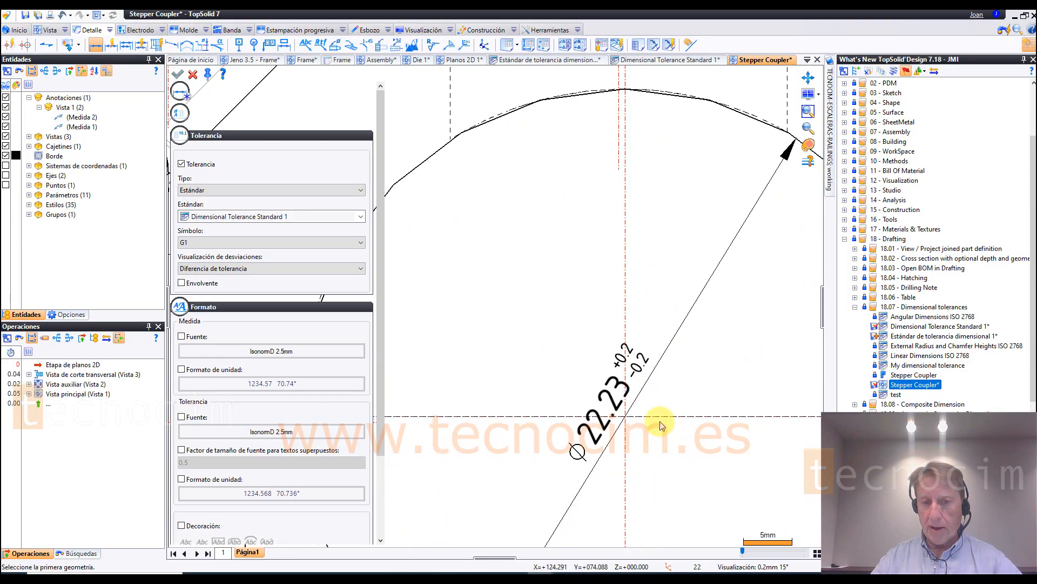
Step: Dimension the overall height of section A-A with the G1 tolerance and place the dimension beside the view
{"action": "scroll", "coordinate": [701, 404], "scroll_direction": "down", "scroll_amount": 3}
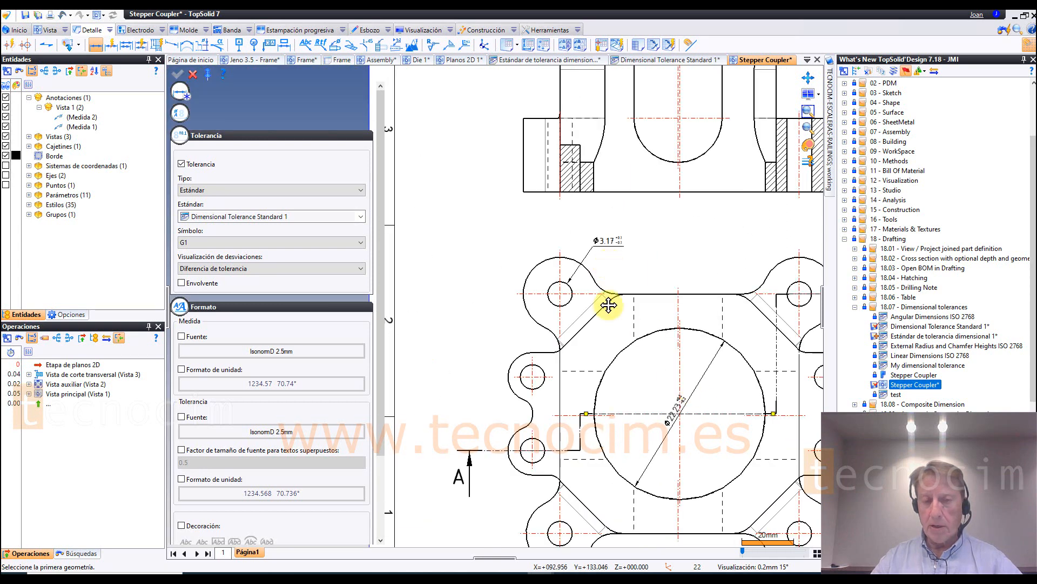
{"action": "scroll", "coordinate": [608, 312], "scroll_direction": "up", "scroll_amount": 1}
{"action": "left_click", "coordinate": [613, 311]}
{"action": "scroll", "coordinate": [626, 382], "scroll_direction": "down", "scroll_amount": 2}
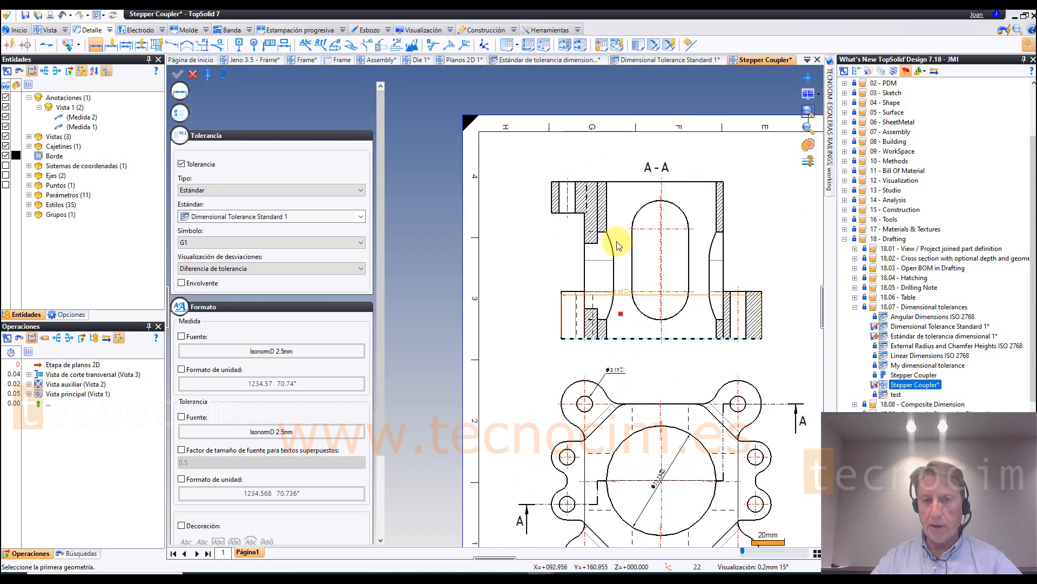
{"action": "left_click", "coordinate": [577, 223]}
{"action": "scroll", "coordinate": [572, 227], "scroll_direction": "up", "scroll_amount": 2}
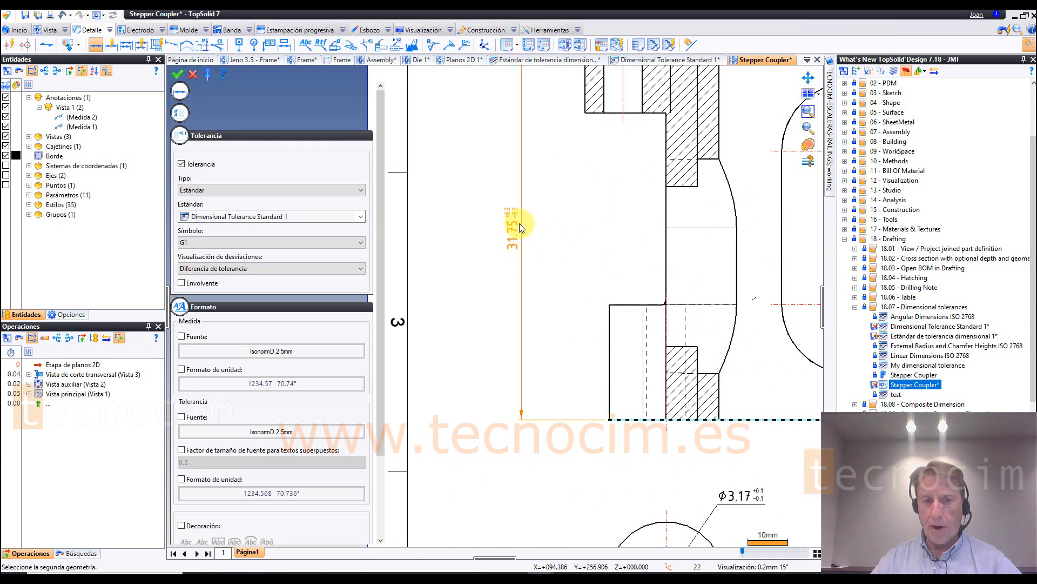
{"action": "left_click", "coordinate": [507, 199]}
{"action": "scroll", "coordinate": [507, 200], "scroll_direction": "up", "scroll_amount": 2}
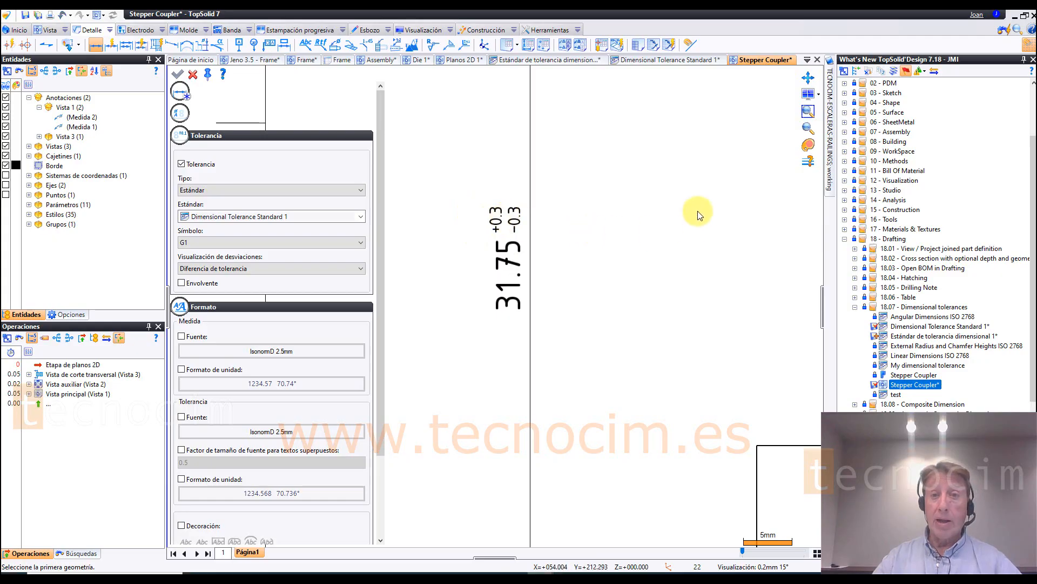
Step: Return to Dimensional Tolerance Standard 1 and check the minimum limit and G1 deviations of the over 30 mm range
{"action": "left_click", "coordinate": [655, 45]}
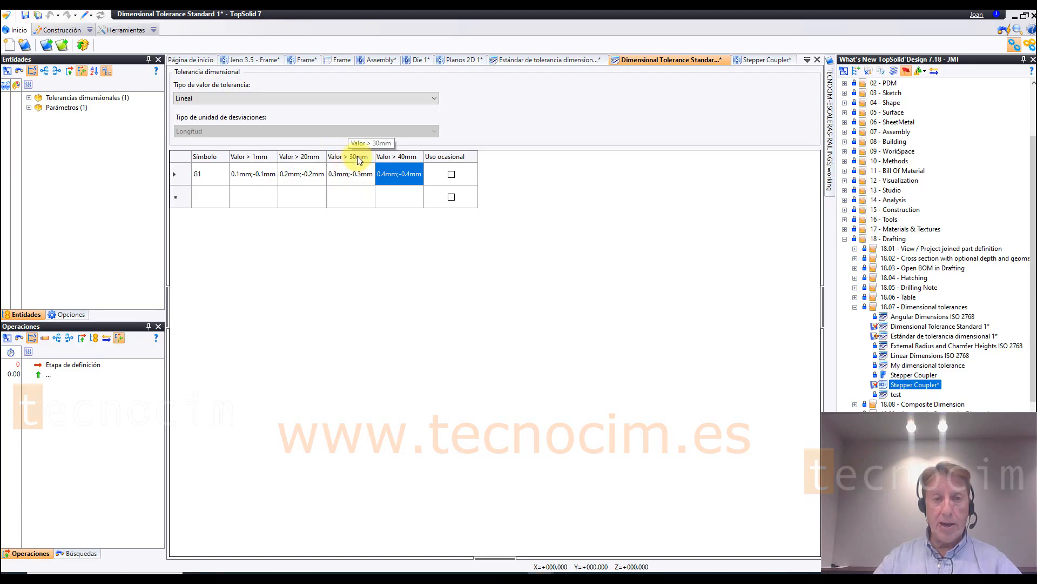
{"action": "double_click", "coordinate": [358, 157]}
{"action": "left_click", "coordinate": [557, 258]}
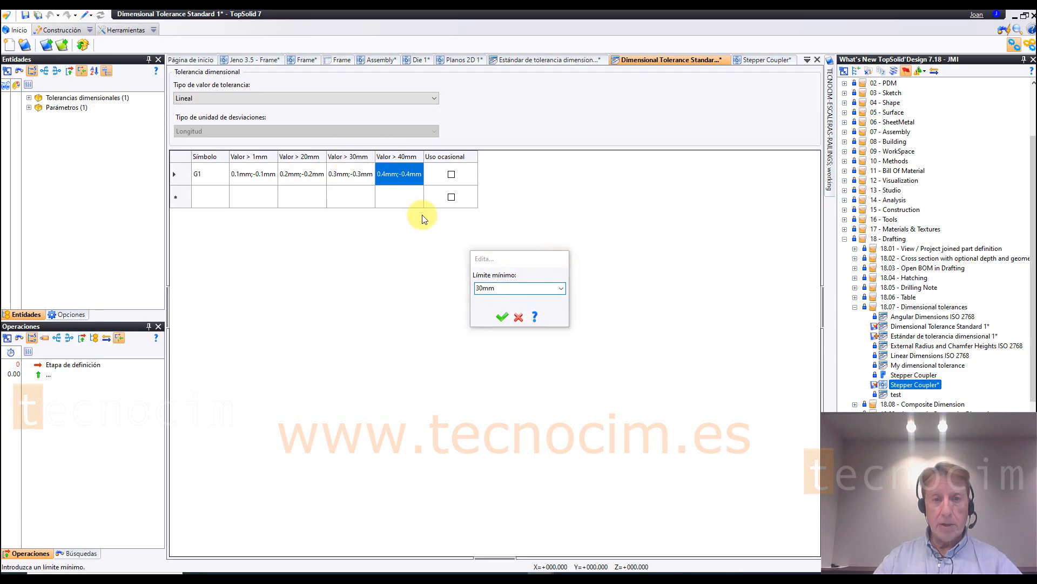
{"action": "left_click", "coordinate": [356, 179]}
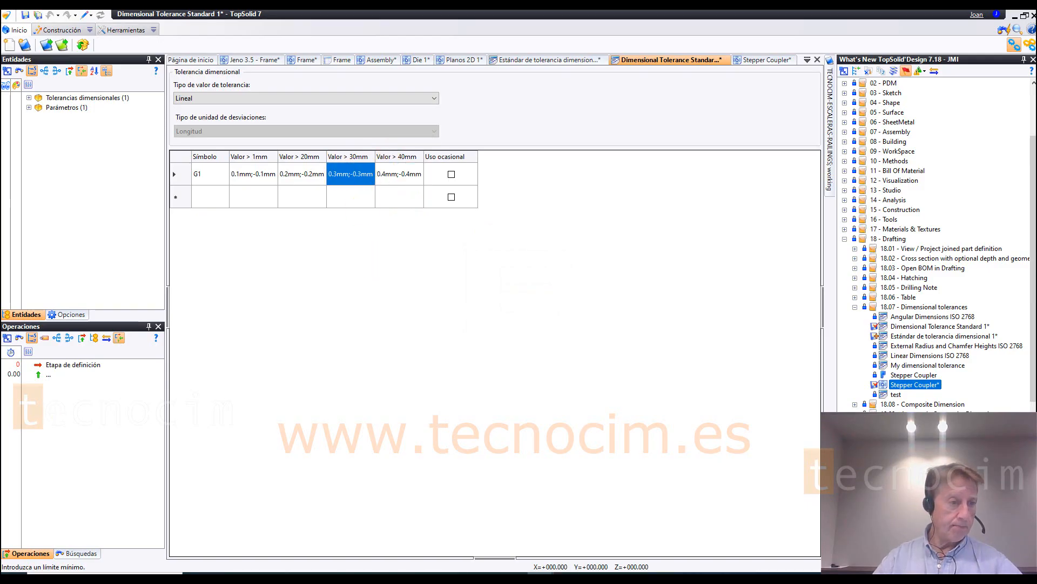
Step: Open the Part A3 ISO Landscape drafting from the 18.10 - QR Code folder and bring its title block into close view
{"action": "scroll", "coordinate": [873, 377], "scroll_direction": "down", "scroll_amount": 2}
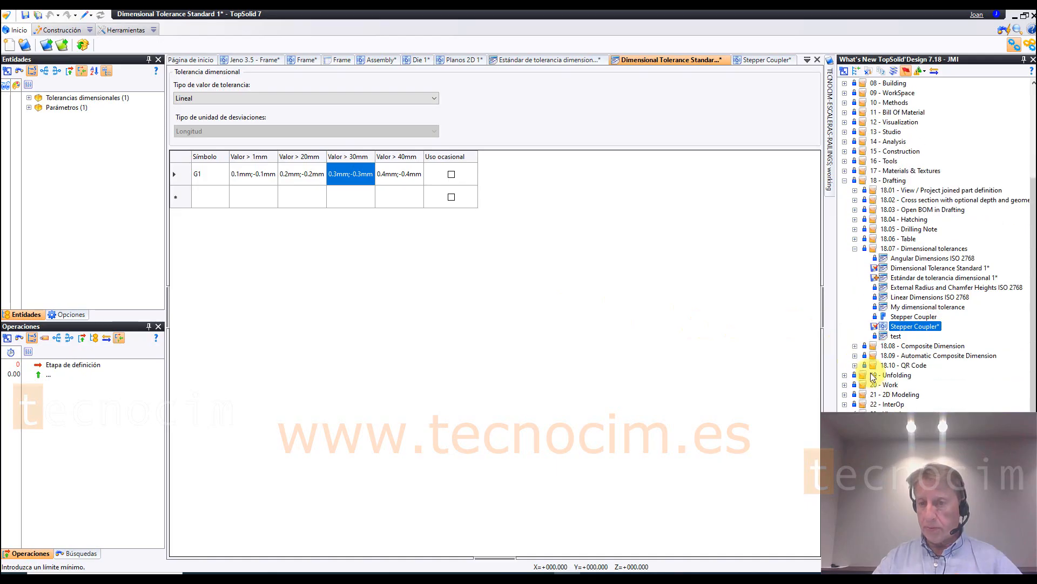
{"action": "left_click", "coordinate": [854, 365]}
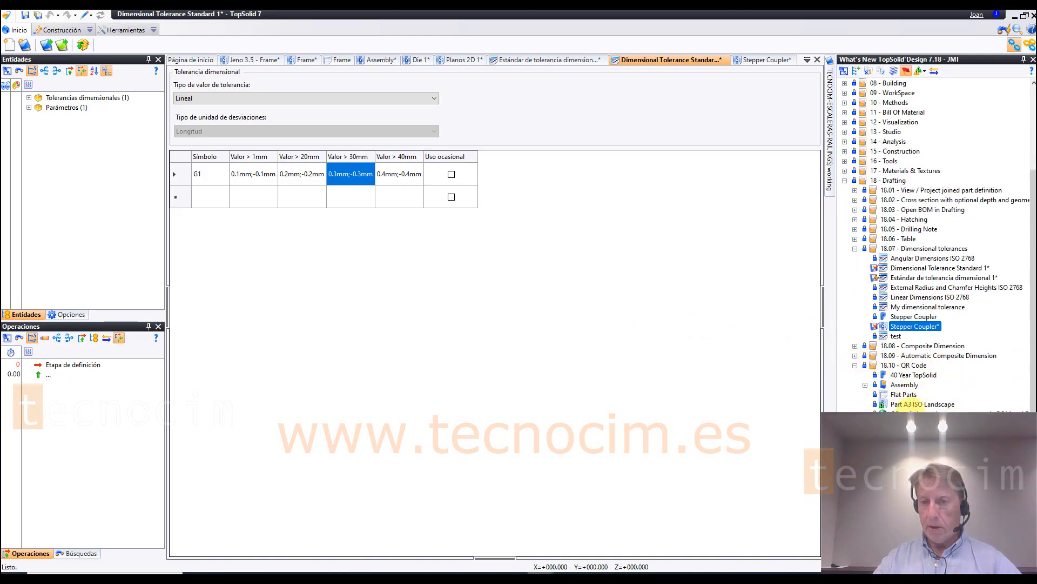
{"action": "left_click", "coordinate": [911, 404]}
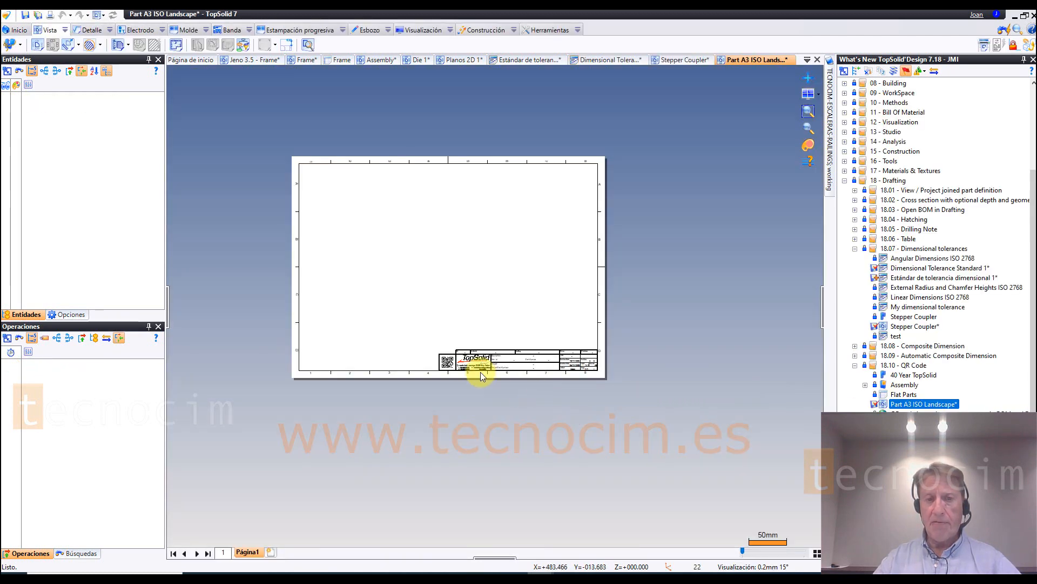
{"action": "scroll", "coordinate": [470, 362], "scroll_direction": "up", "scroll_amount": 3}
{"action": "mouse_move", "coordinate": [662, 413]}
{"action": "middle_mouse_down"}
{"action": "mouse_move", "coordinate": [622, 448]}
{"action": "mouse_move", "coordinate": [544, 466]}
{"action": "middle_mouse_up"}
{"action": "scroll", "coordinate": [627, 447], "scroll_direction": "up", "scroll_amount": 1}
{"action": "scroll", "coordinate": [570, 466], "scroll_direction": "up", "scroll_amount": 1}
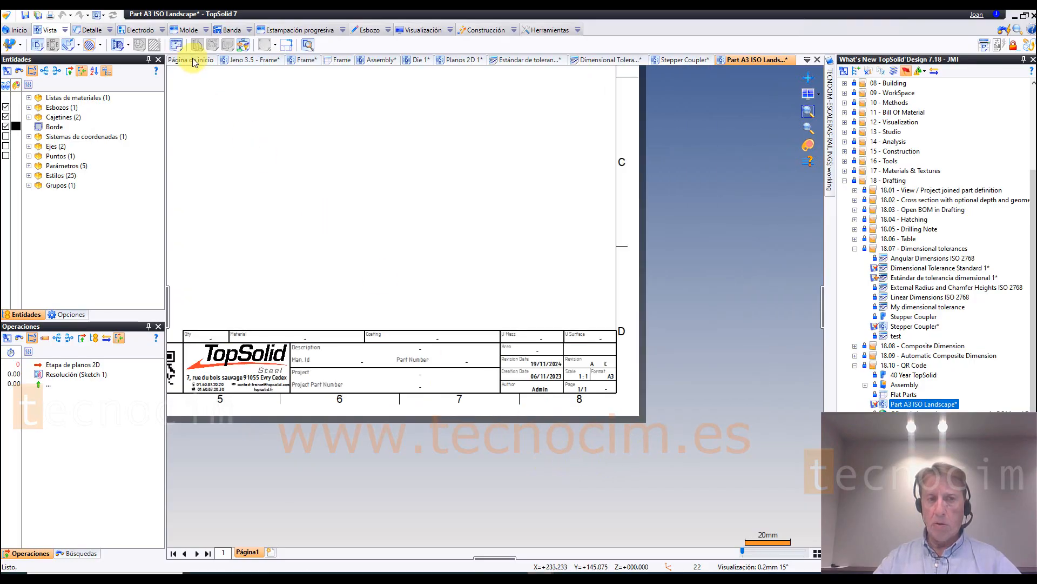
Step: Open Title Block 2 for editing and start a new text in its sketch
{"action": "left_click", "coordinate": [97, 31]}
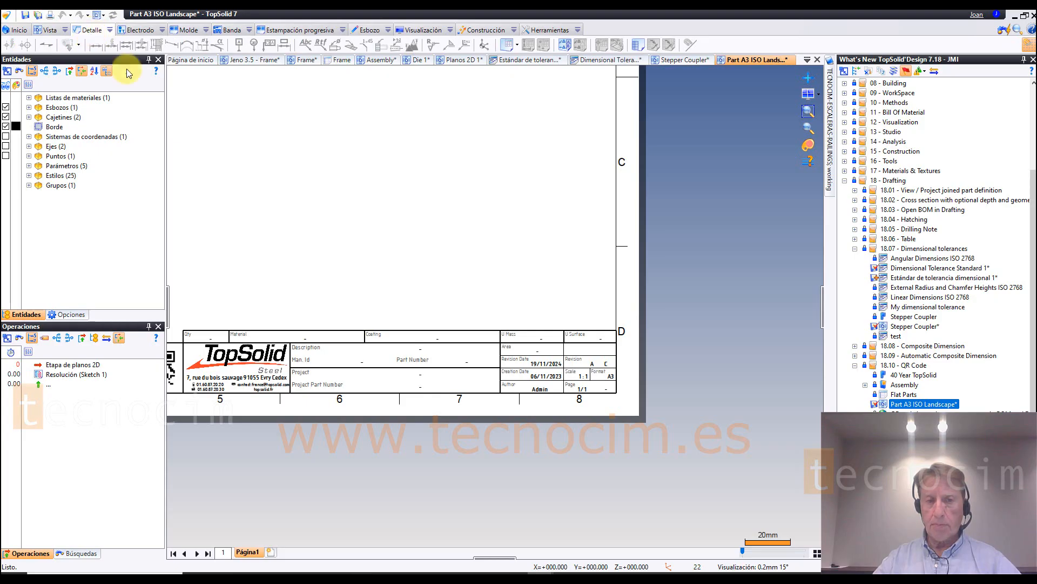
{"action": "right_click", "coordinate": [479, 331]}
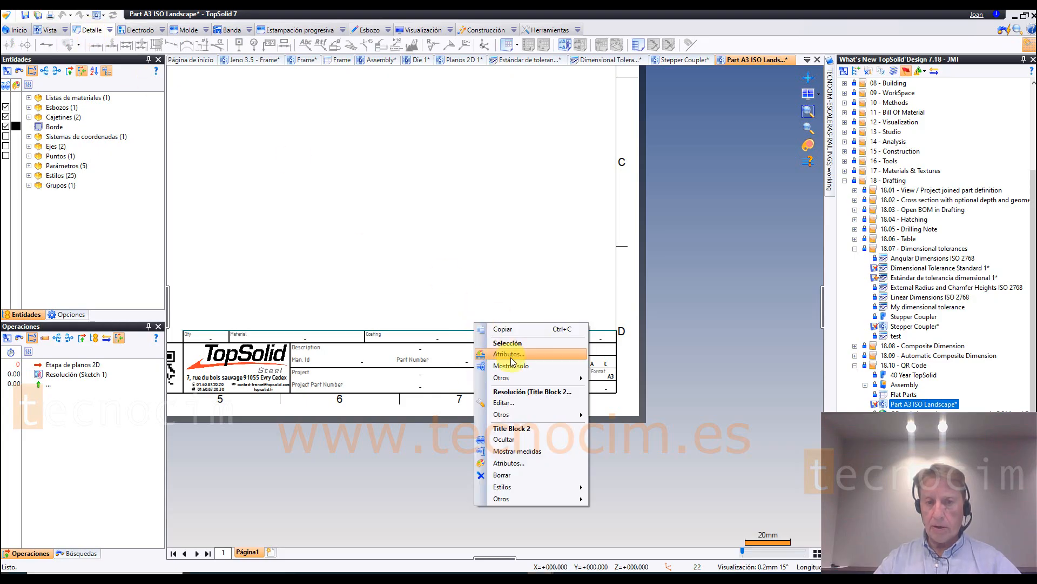
{"action": "left_click", "coordinate": [513, 397]}
{"action": "scroll", "coordinate": [546, 309], "scroll_direction": "up", "scroll_amount": 1}
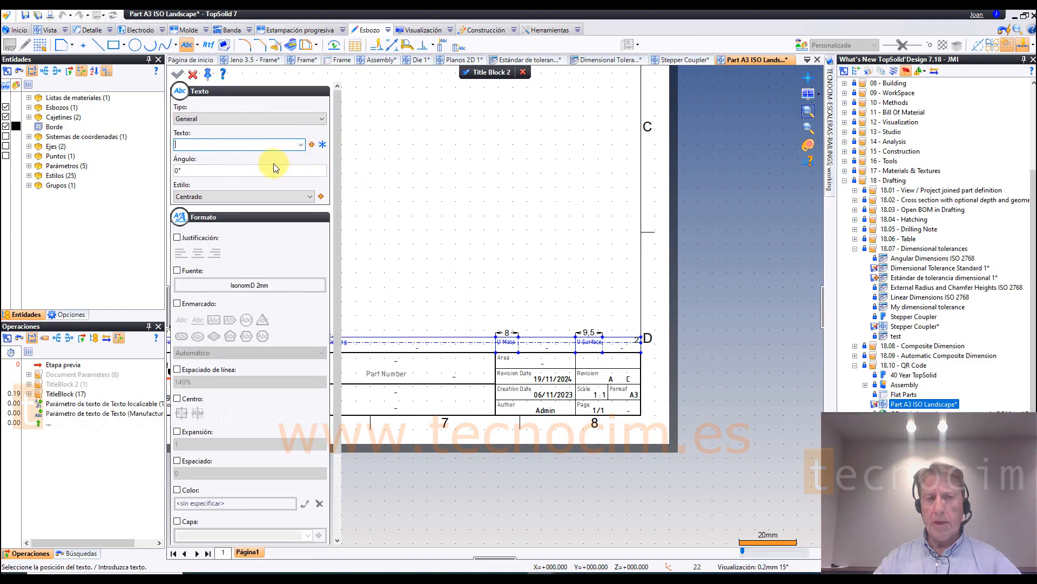
Step: Create a group parameter named m from the Descripción de material parameter of Grupo principal as the text's content
{"action": "left_click", "coordinate": [312, 144]}
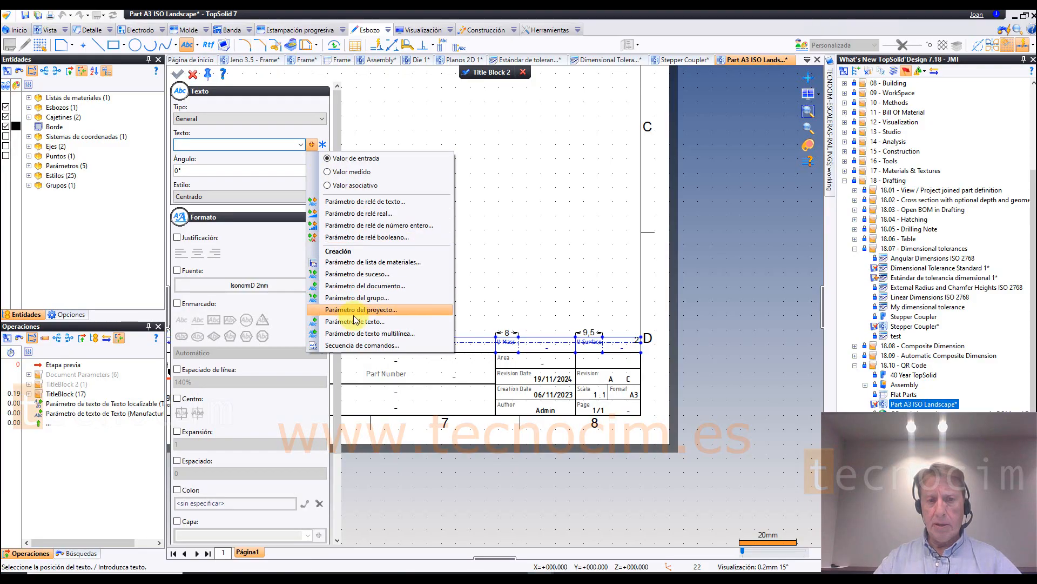
{"action": "left_click", "coordinate": [383, 298]}
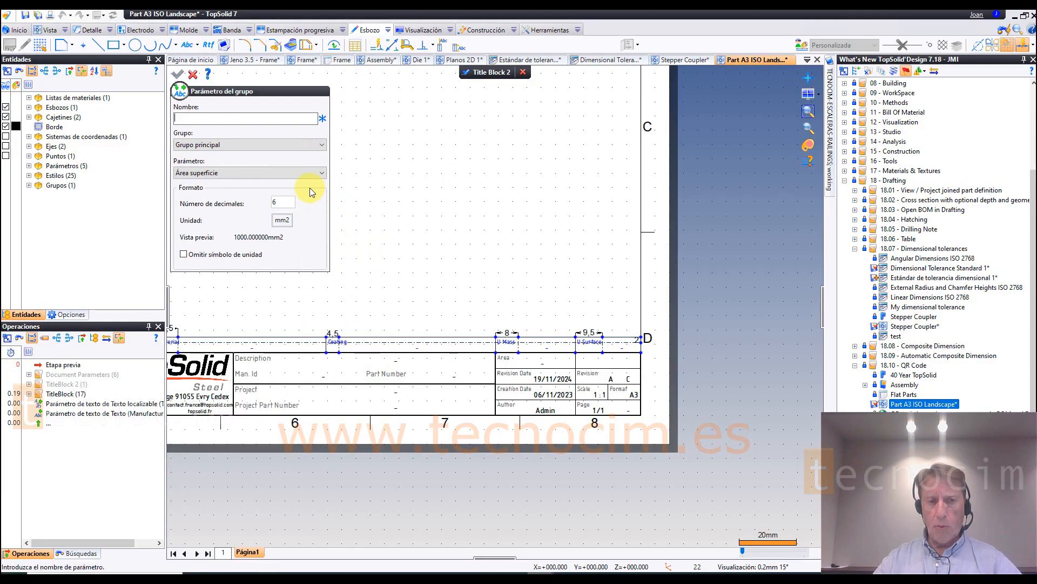
{"action": "left_click", "coordinate": [247, 173]}
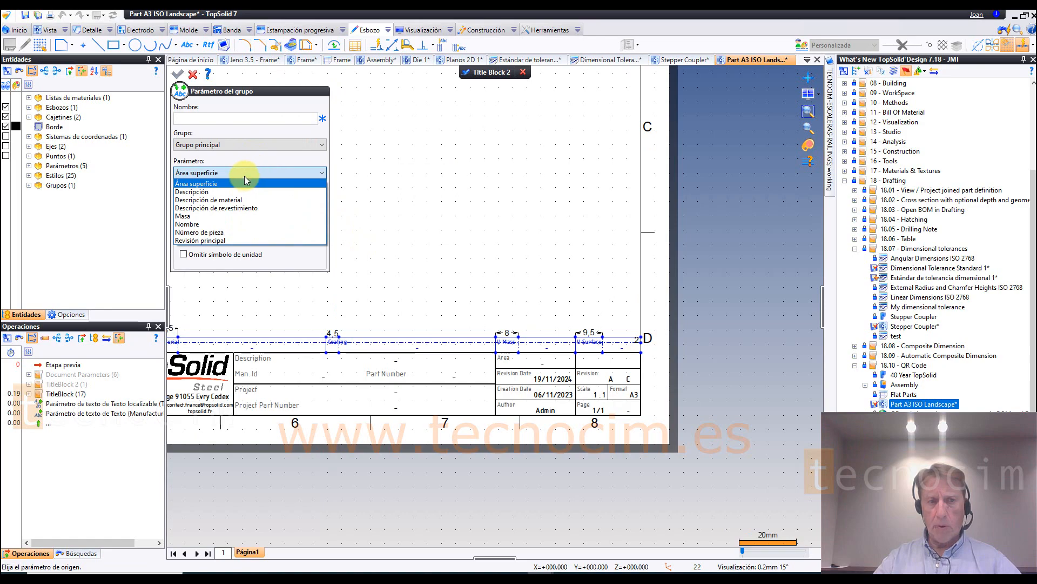
{"action": "left_click", "coordinate": [232, 199]}
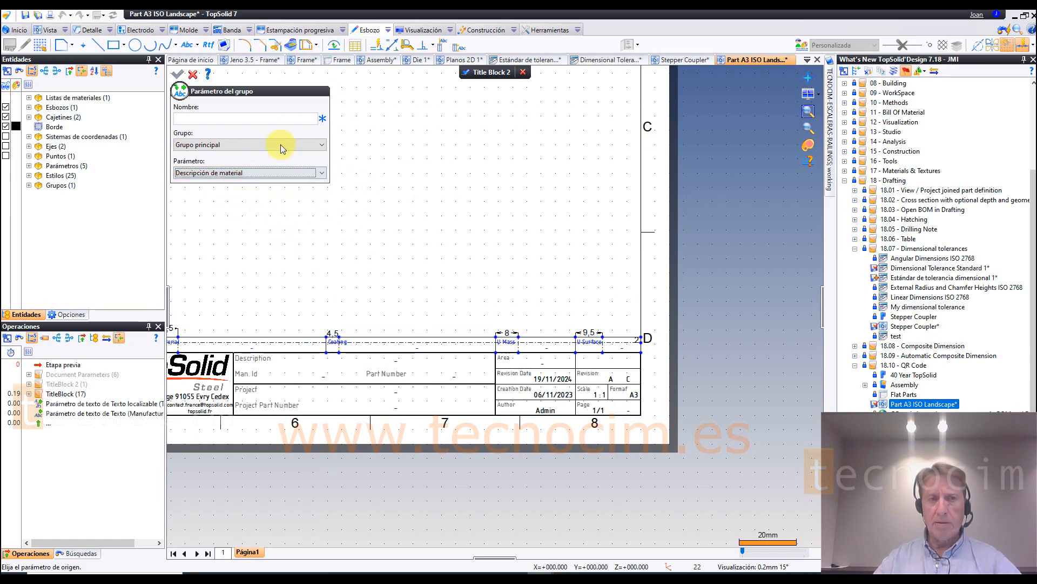
{"action": "left_click", "coordinate": [213, 118]}
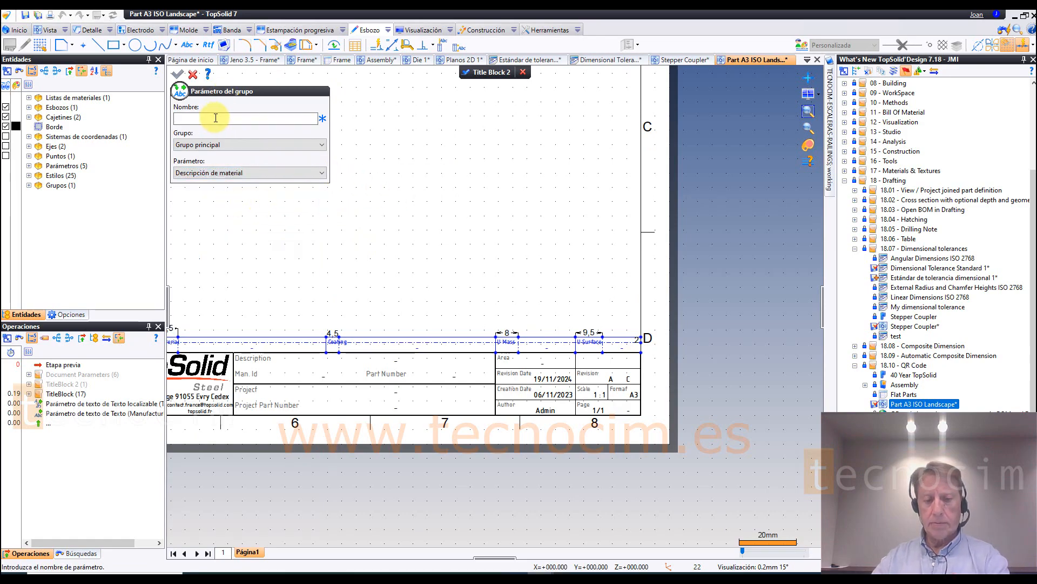
{"action": "type", "text": "m"}
{"action": "left_click", "coordinate": [177, 74]}
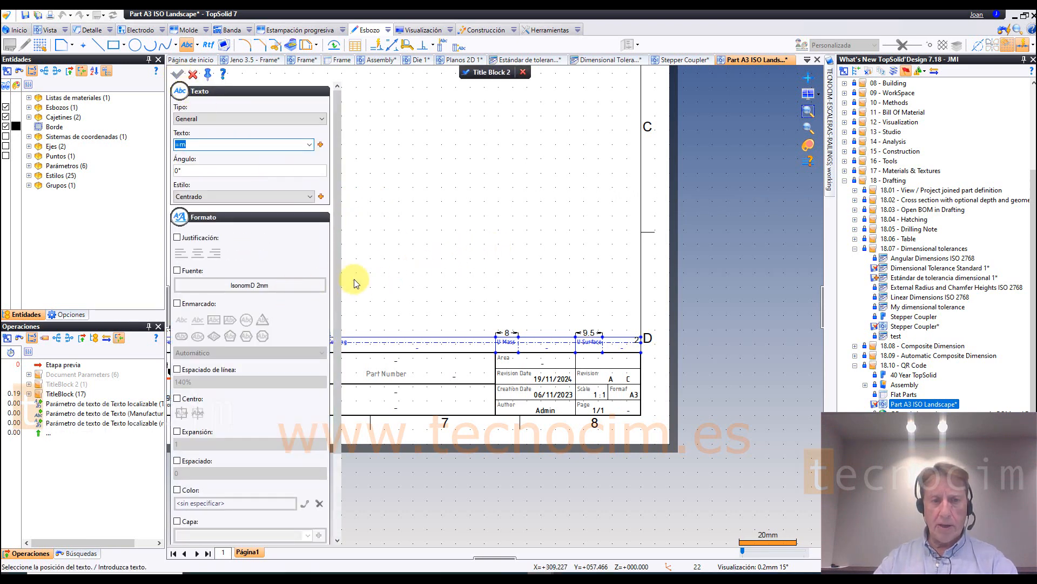
Step: Turn on the QR code format for the title block text, keeping its size at 15 mm
{"action": "left_click_drag", "start_coordinate": [339, 294], "coordinate": [340, 394]}
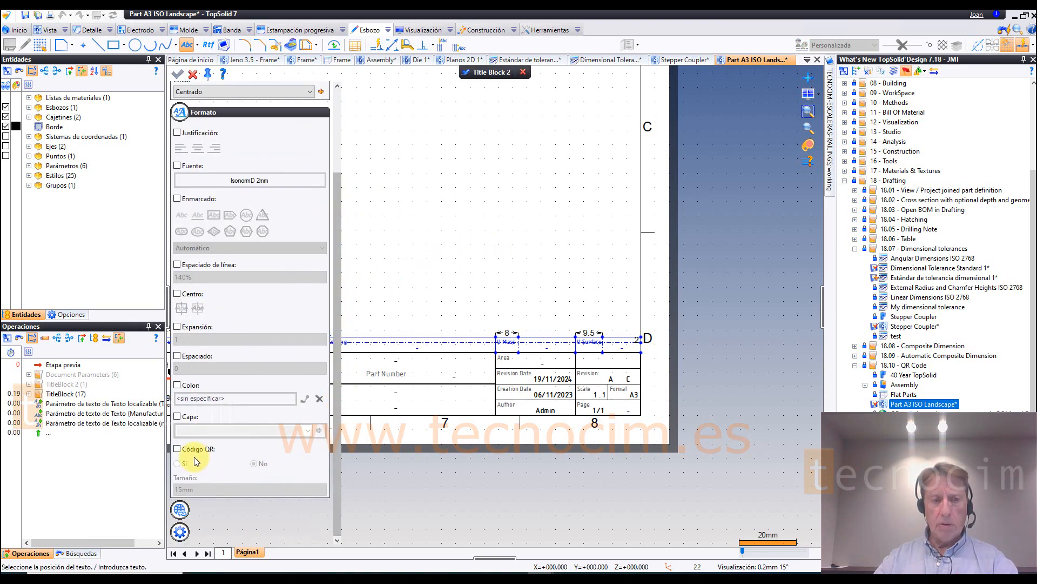
{"action": "left_click", "coordinate": [178, 450]}
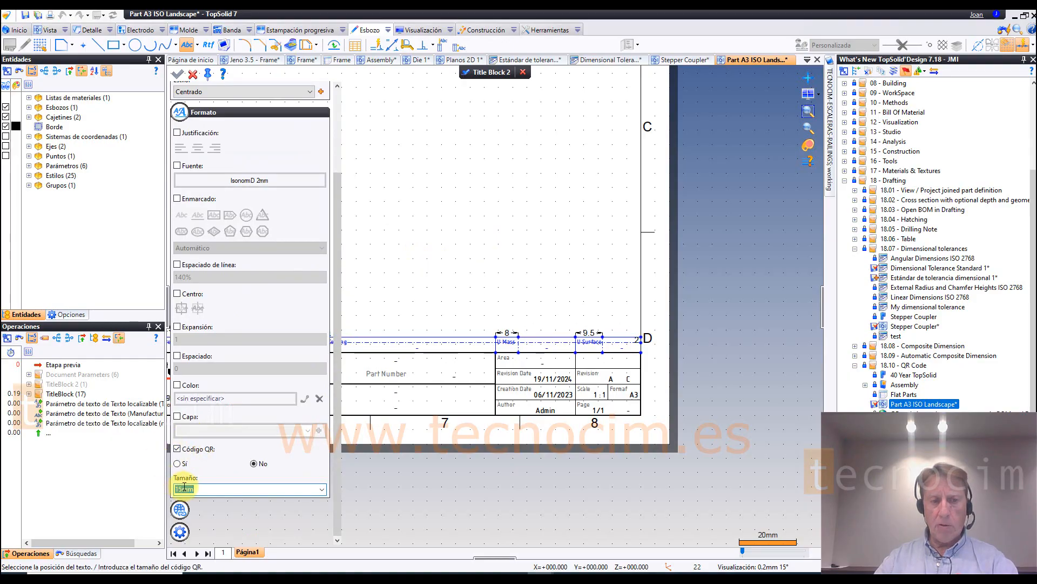
{"action": "left_click", "coordinate": [178, 464]}
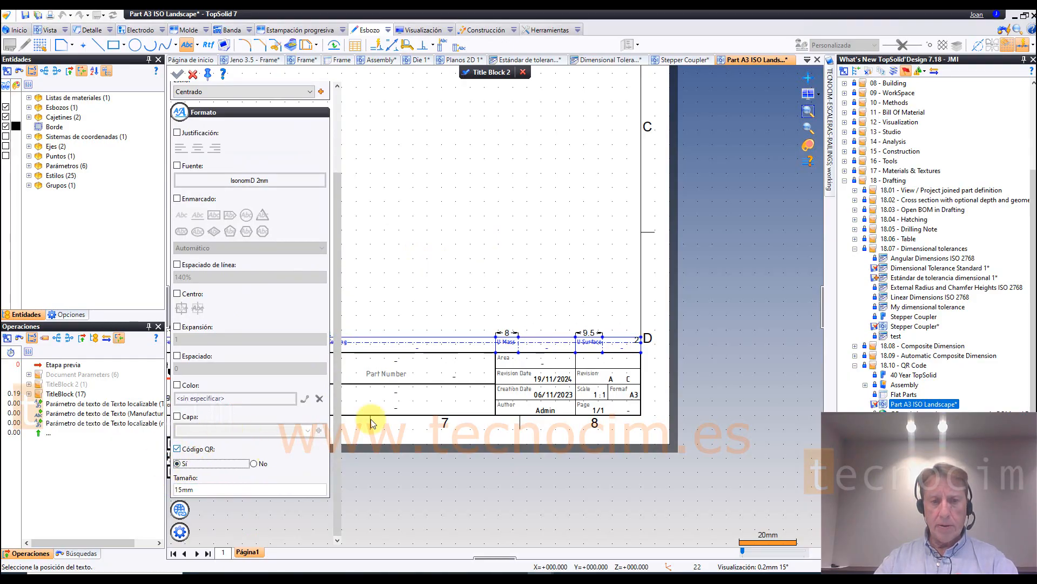
{"action": "scroll", "coordinate": [578, 311], "scroll_direction": "up", "scroll_amount": 2}
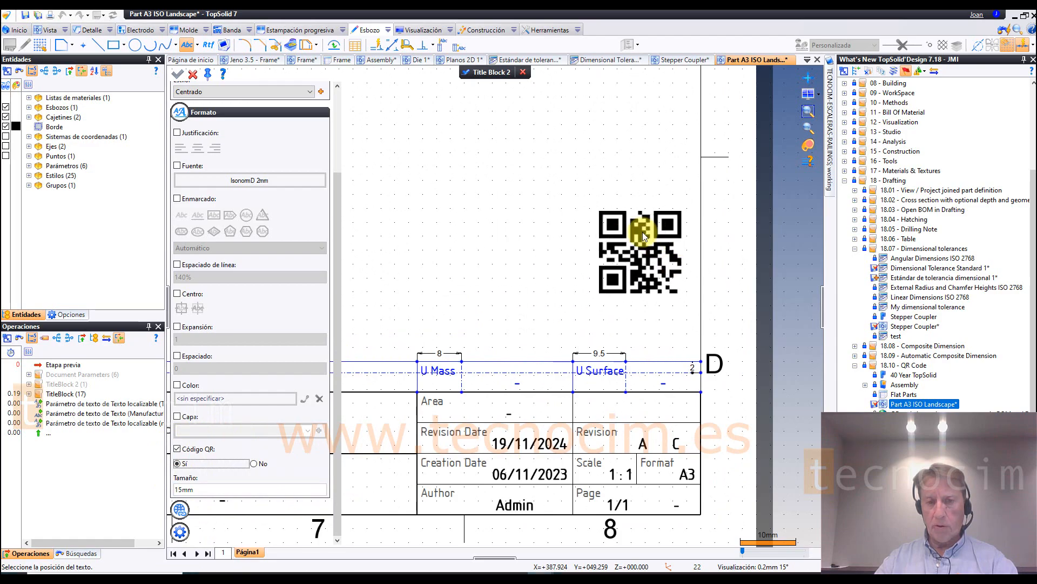
{"action": "middle_click_drag", "start_coordinate": [608, 273], "coordinate": [532, 261]}
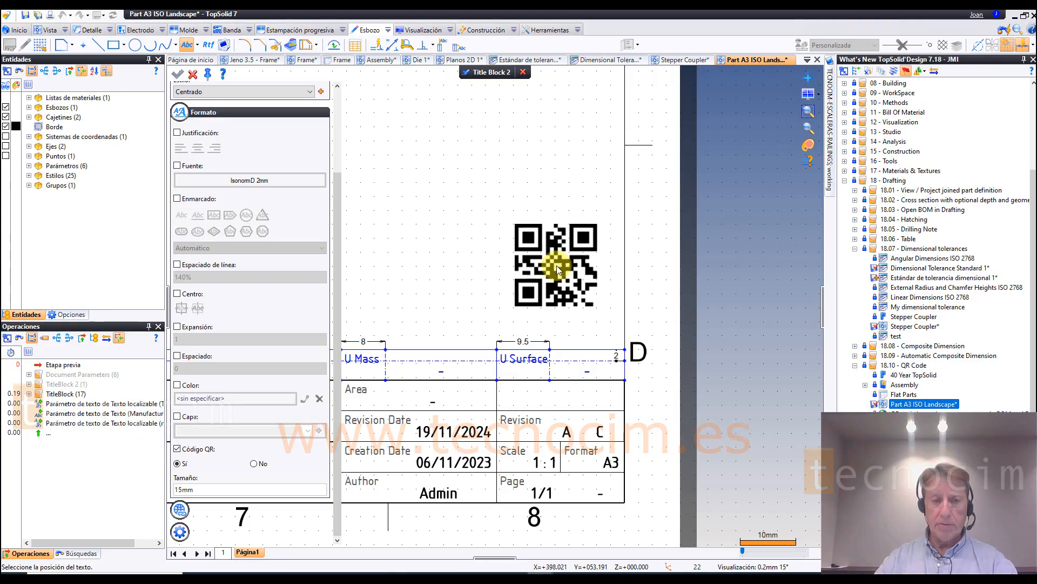
Step: Try a QR code size of 50 mm for the text and set it back to 15 mm
{"action": "left_click", "coordinate": [217, 496]}
{"action": "type", "text": "5"}
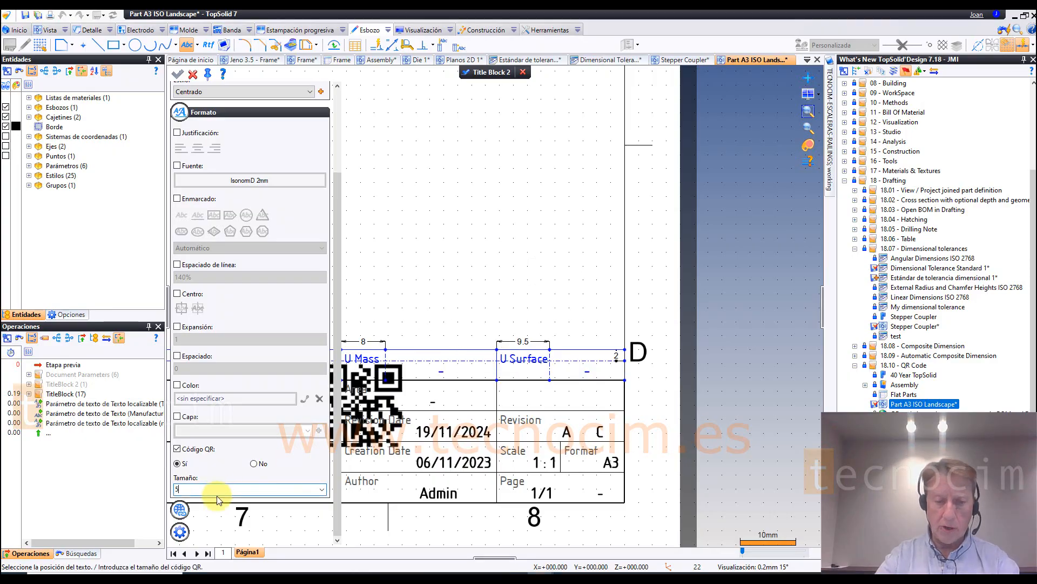
{"action": "type", "text": "0"}
{"action": "key", "text": "Return"}
{"action": "scroll", "coordinate": [603, 326], "scroll_direction": "down", "scroll_amount": 4}
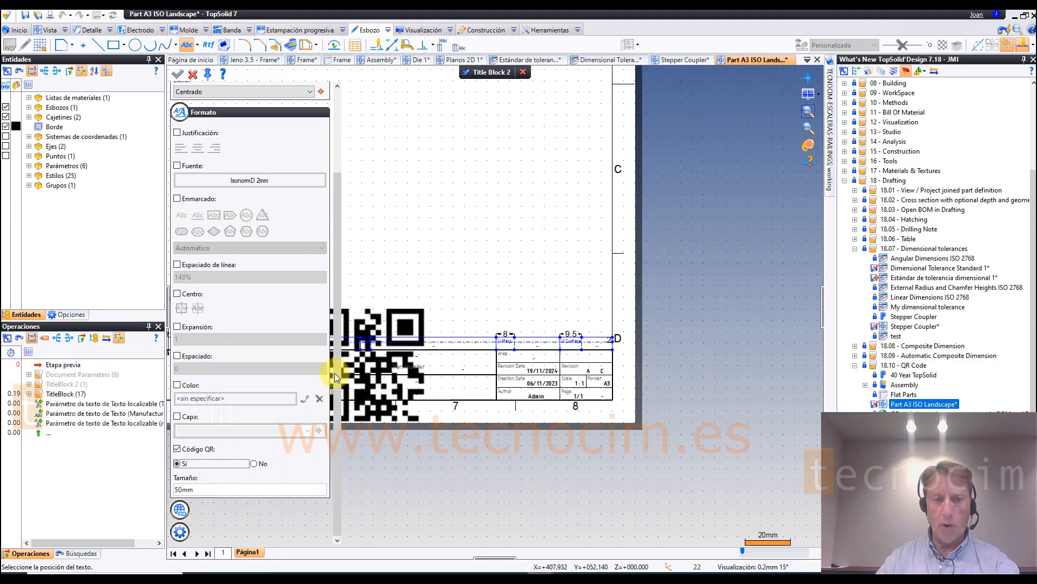
{"action": "left_click", "coordinate": [217, 488]}
{"action": "type", "text": "15"}
{"action": "key", "text": "Return"}
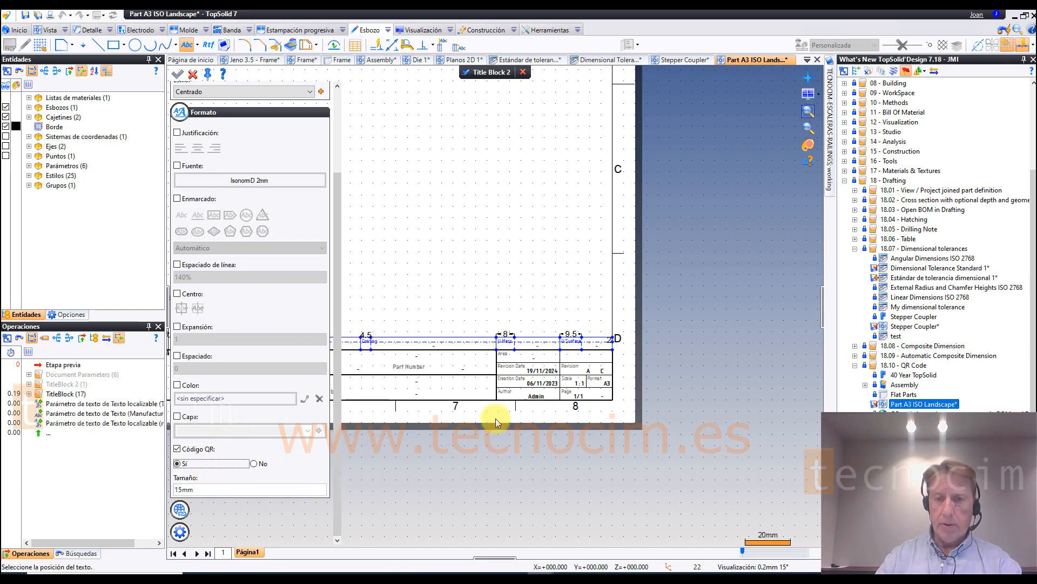
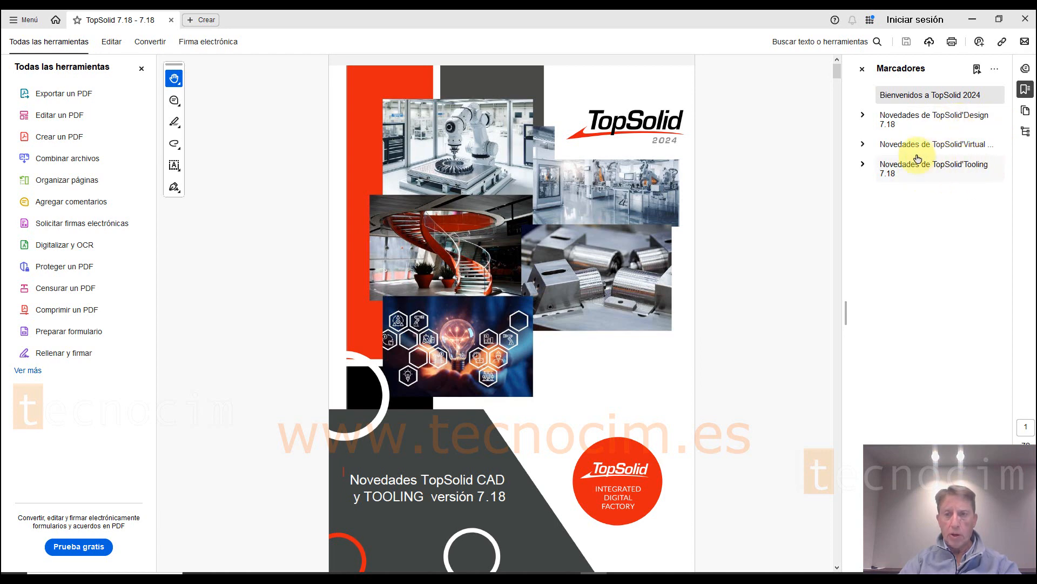
Step: Go to the Novedades de TopSolid'Tooling 7.18 chapter in the PDF, and switch to TopSolid to open the coverTShape split document
{"action": "left_click", "coordinate": [943, 171]}
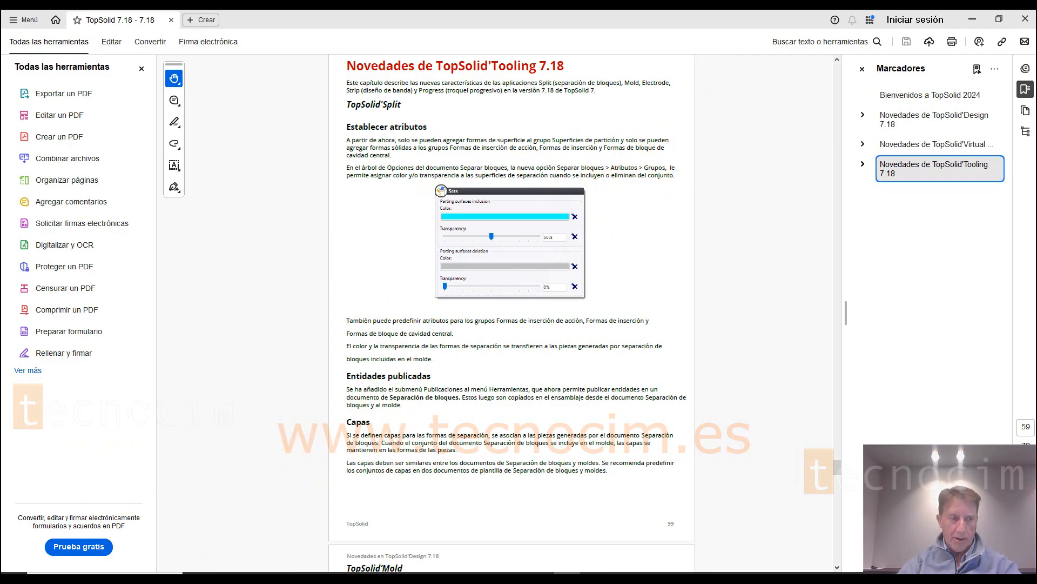
{"action": "key", "text": "alt+Tab"}
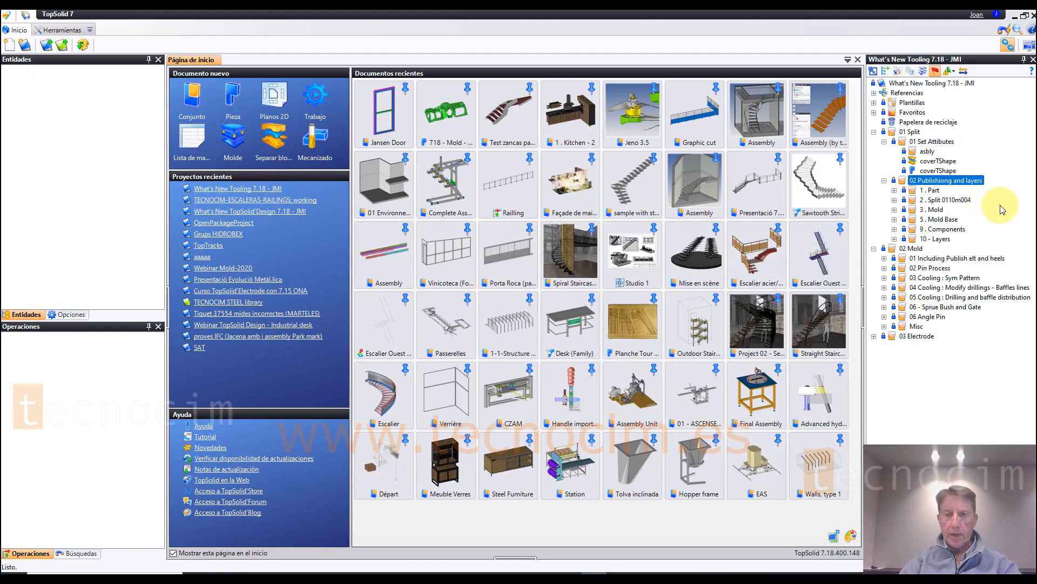
{"action": "left_click", "coordinate": [939, 163]}
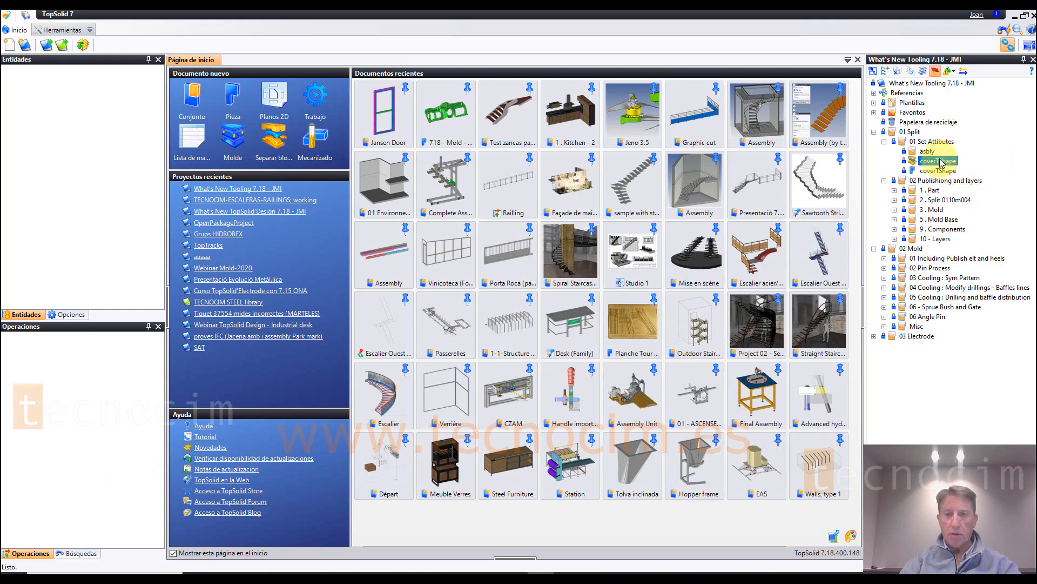
{"action": "double_click", "coordinate": [939, 161]}
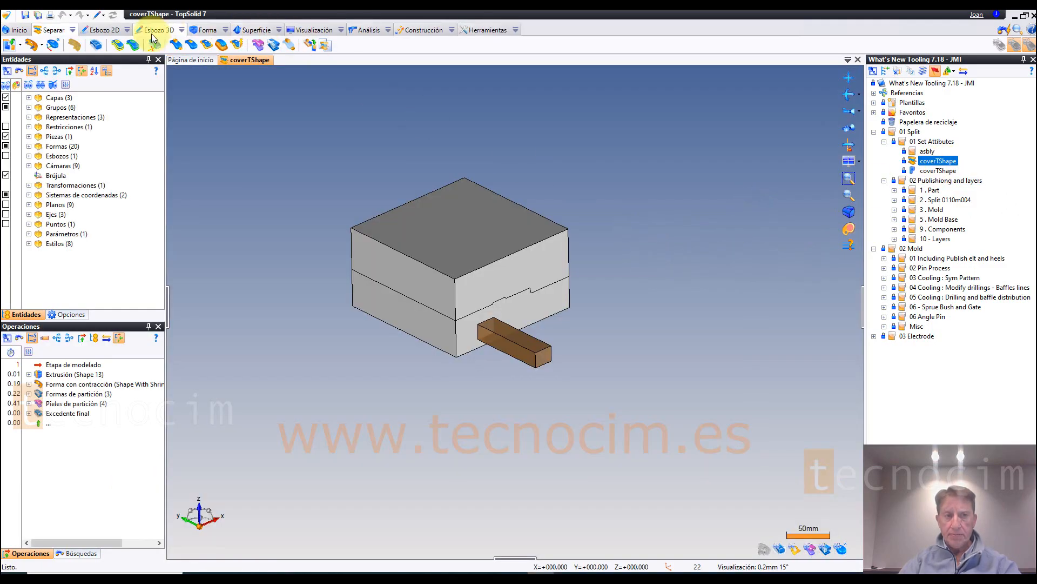
Step: Activate the partition stage and review the colour and transparency settings of the Grupos attributes in the Separar bloques options
{"action": "left_click", "coordinate": [106, 16]}
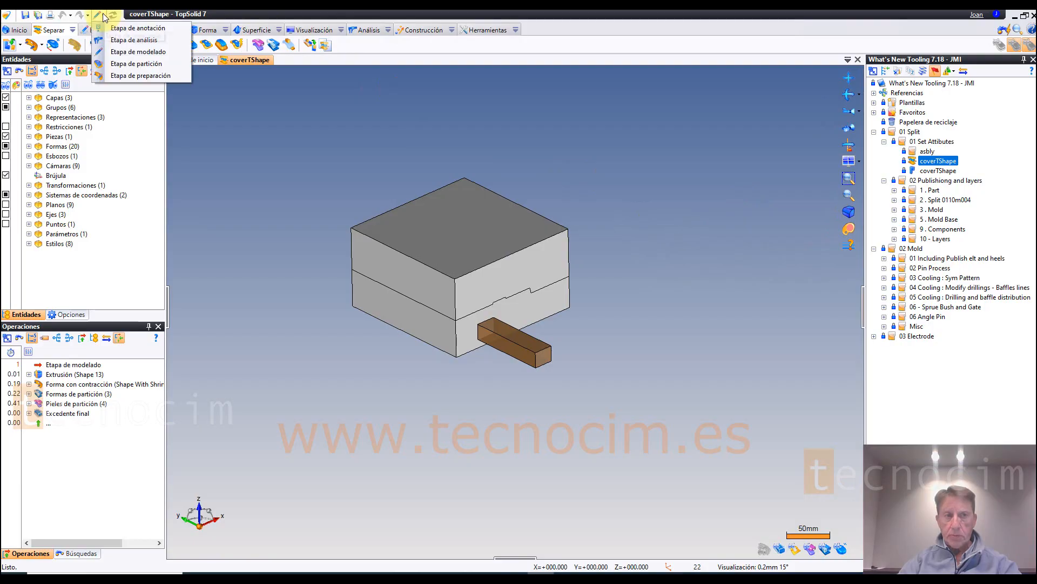
{"action": "left_click", "coordinate": [127, 65]}
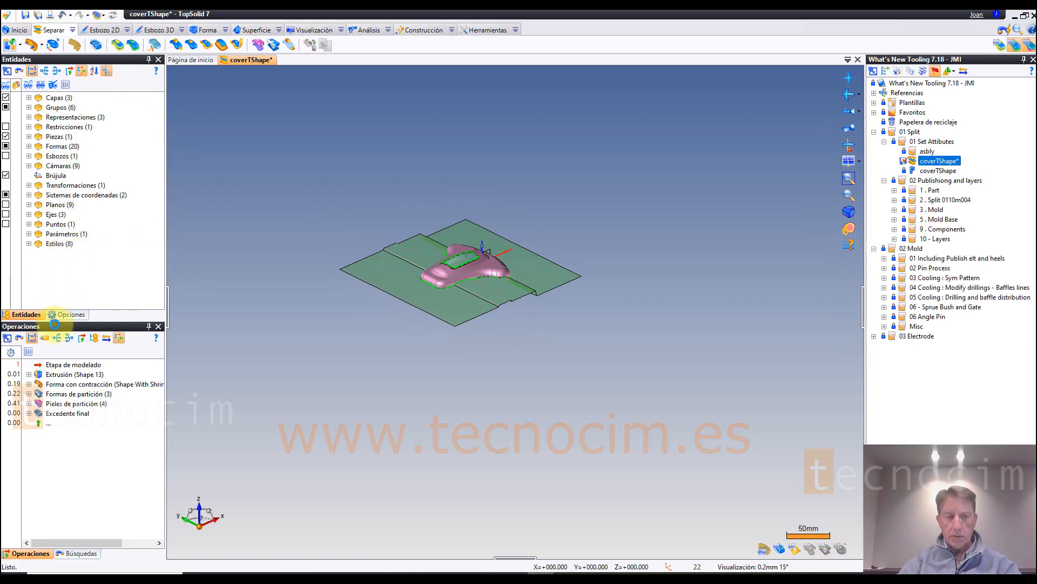
{"action": "left_click", "coordinate": [70, 315]}
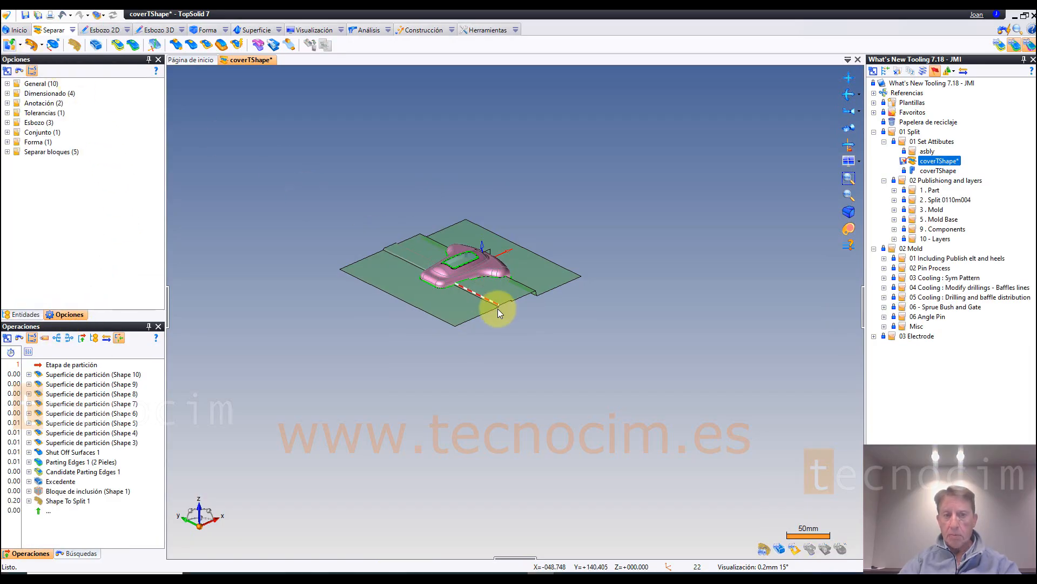
{"action": "scroll", "coordinate": [486, 303], "scroll_direction": "up", "scroll_amount": 4}
{"action": "left_click", "coordinate": [7, 152]}
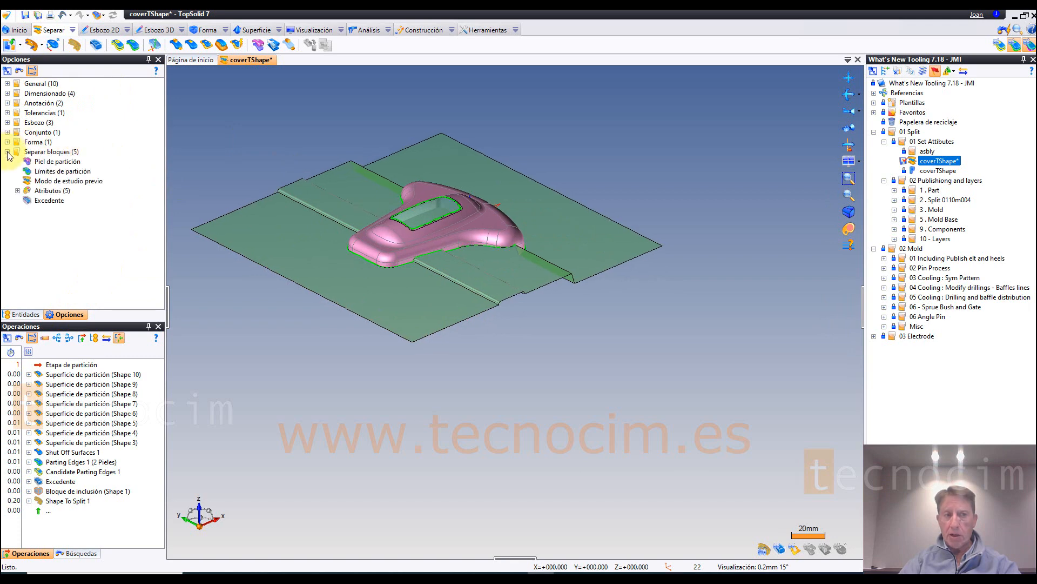
{"action": "left_click", "coordinate": [18, 191]}
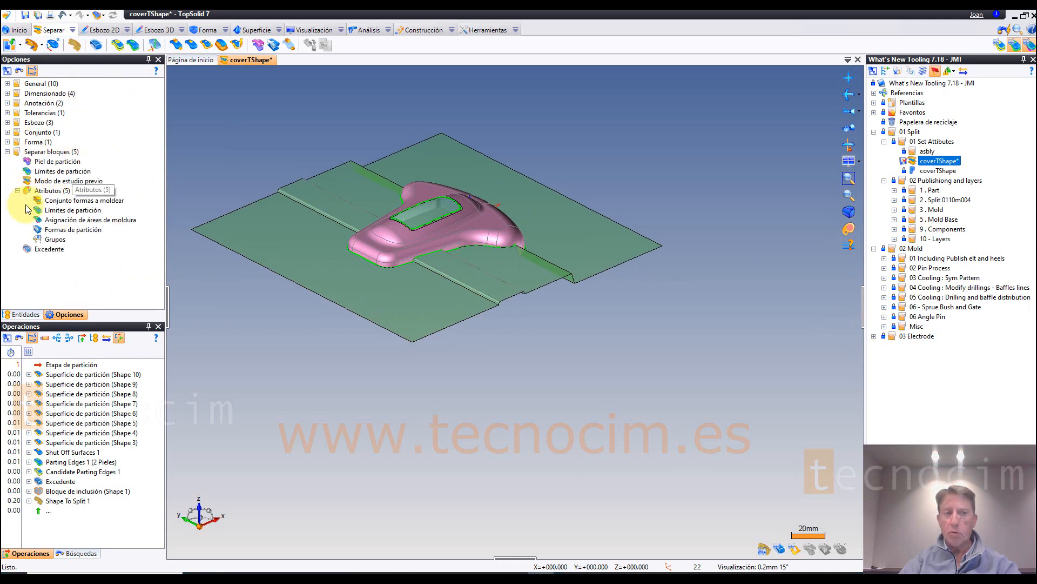
{"action": "left_click", "coordinate": [56, 240]}
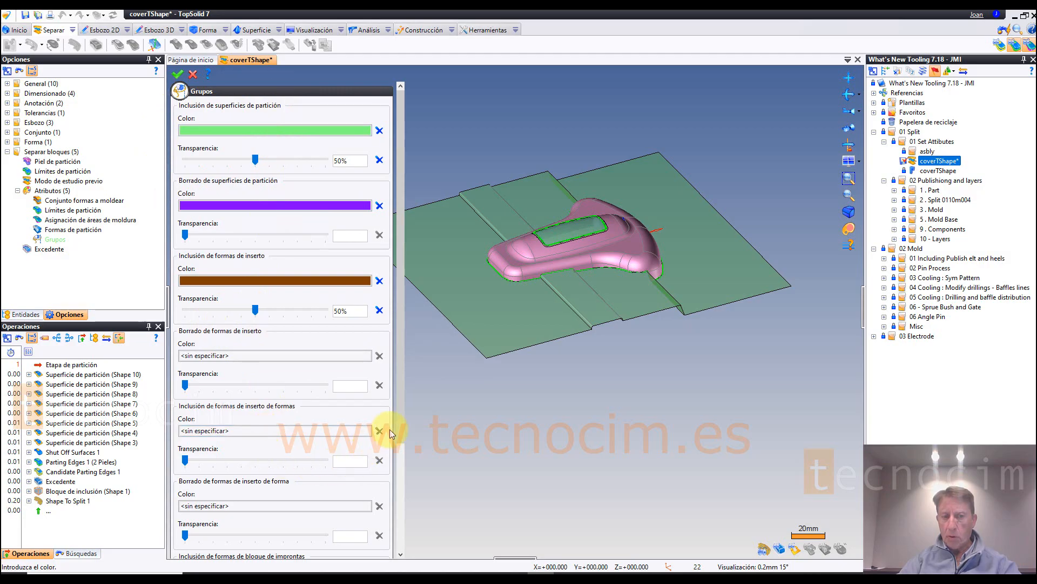
{"action": "left_click_drag", "start_coordinate": [399, 420], "coordinate": [453, 245]}
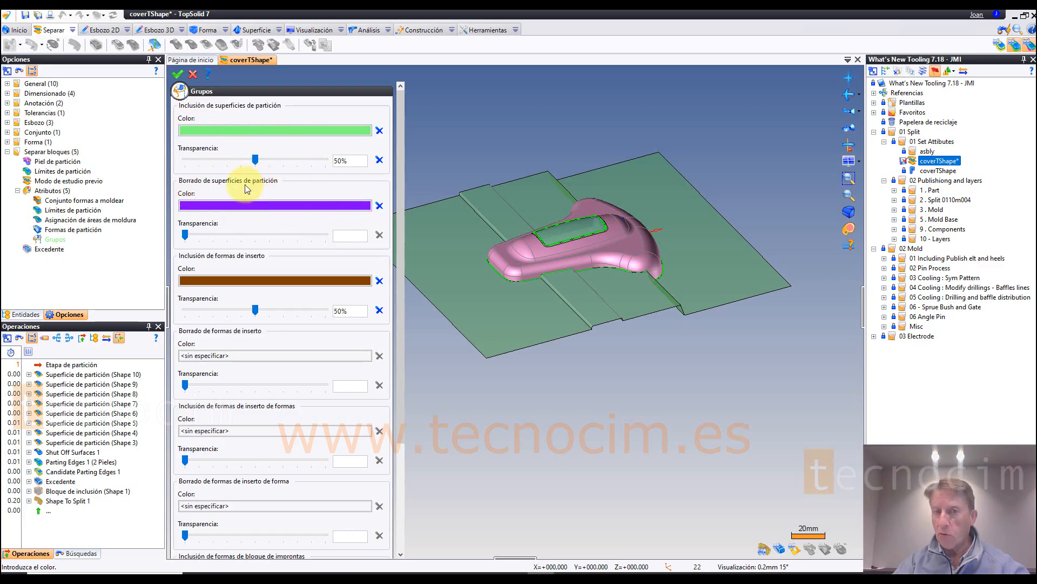
{"action": "left_click", "coordinate": [191, 72]}
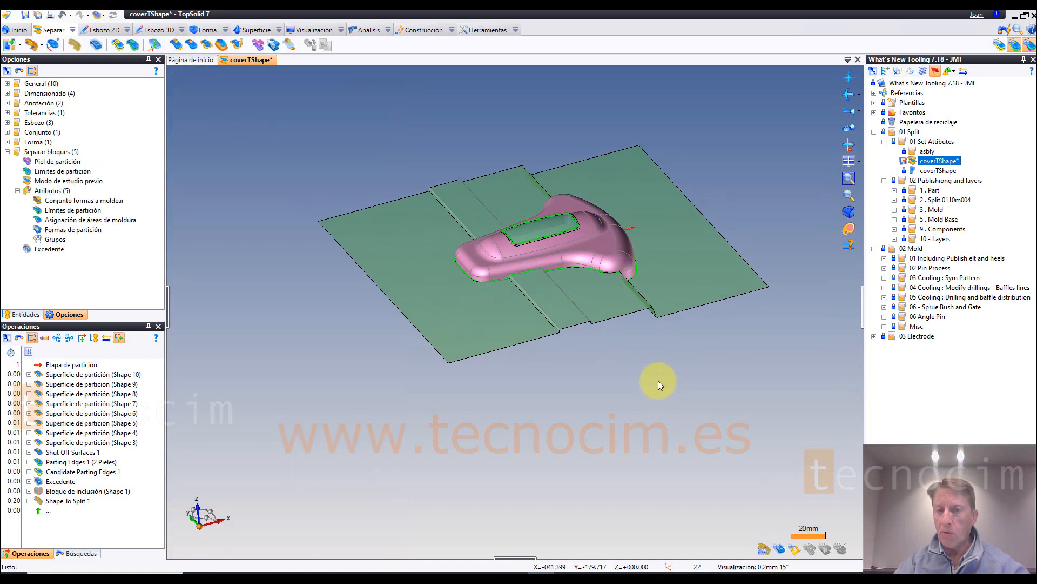
Step: Remove the two large outer surfaces from the parting surfaces group, toggling the display of the group's remaining surfaces
{"action": "right_click", "coordinate": [641, 274]}
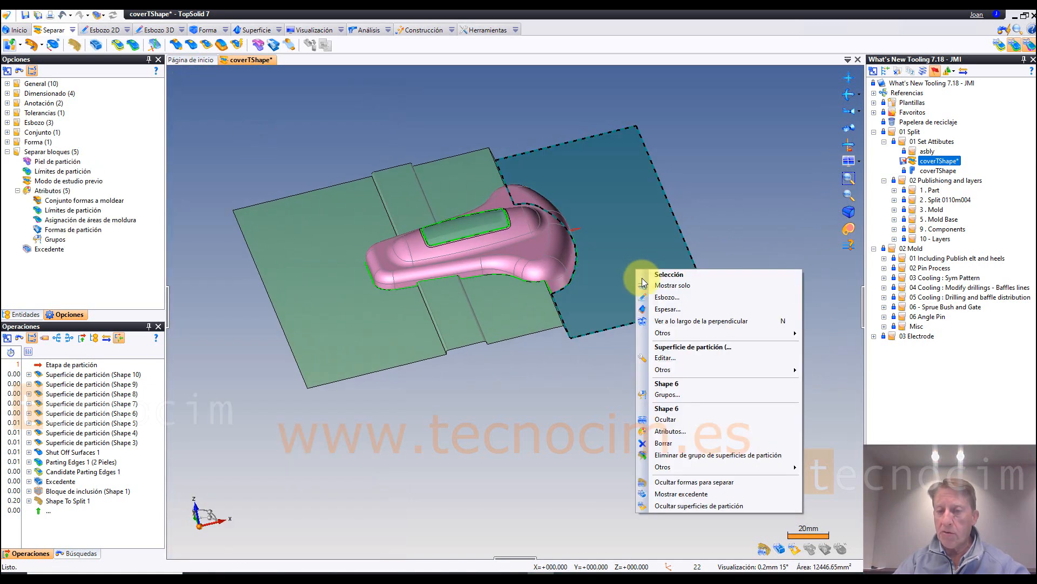
{"action": "left_click", "coordinate": [701, 454]}
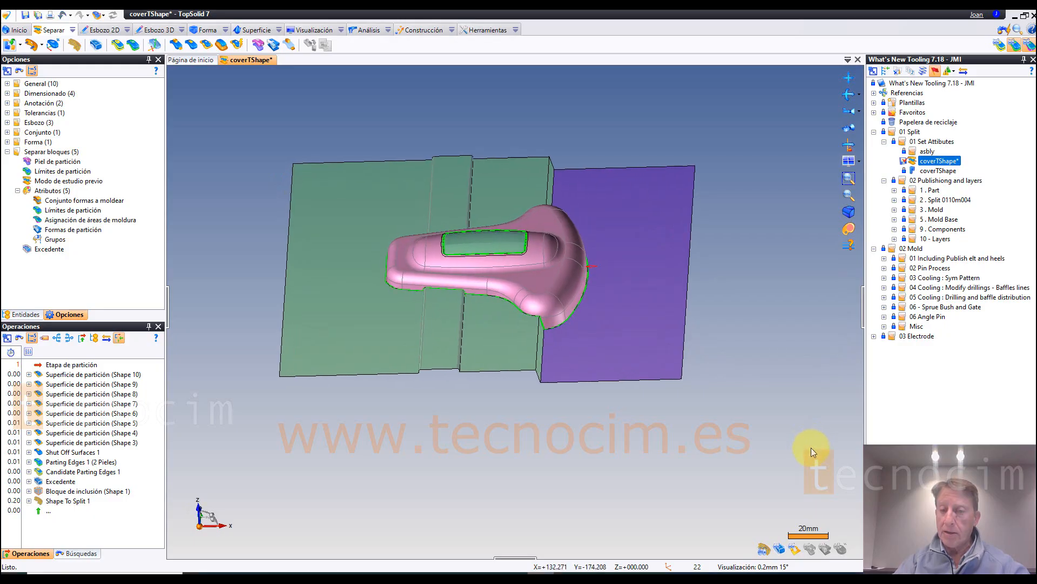
{"action": "left_click", "coordinate": [794, 549]}
{"action": "left_click", "coordinate": [794, 549]}
{"action": "left_click", "coordinate": [794, 549]}
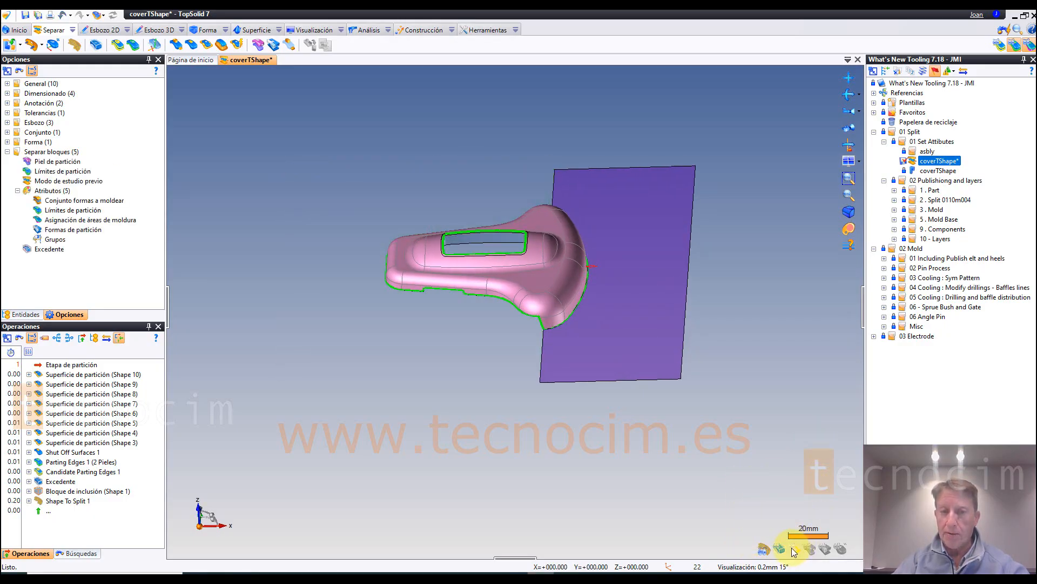
{"action": "left_click", "coordinate": [794, 549]}
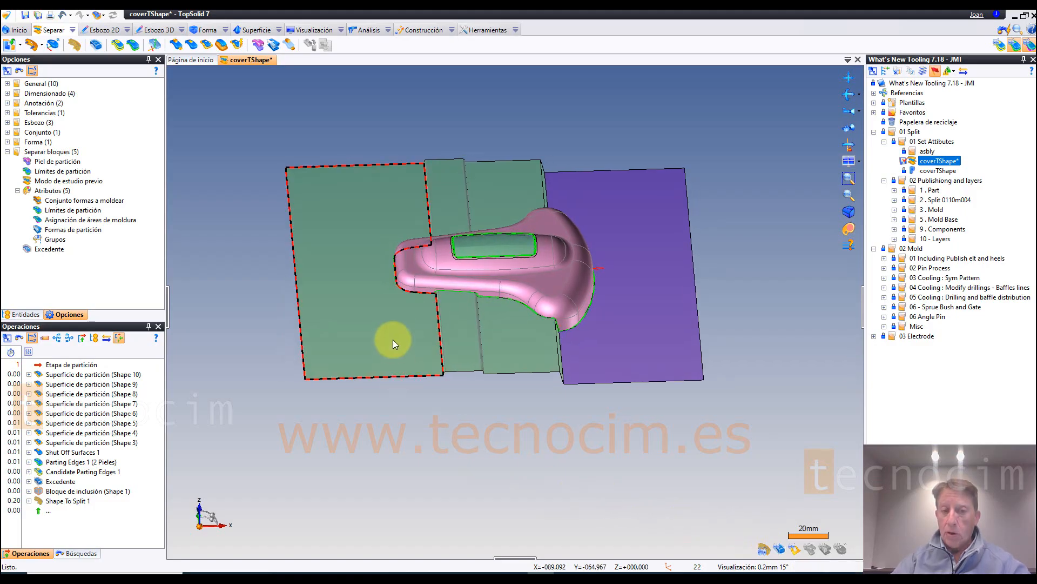
{"action": "right_click", "coordinate": [394, 340]}
{"action": "left_click", "coordinate": [427, 510]}
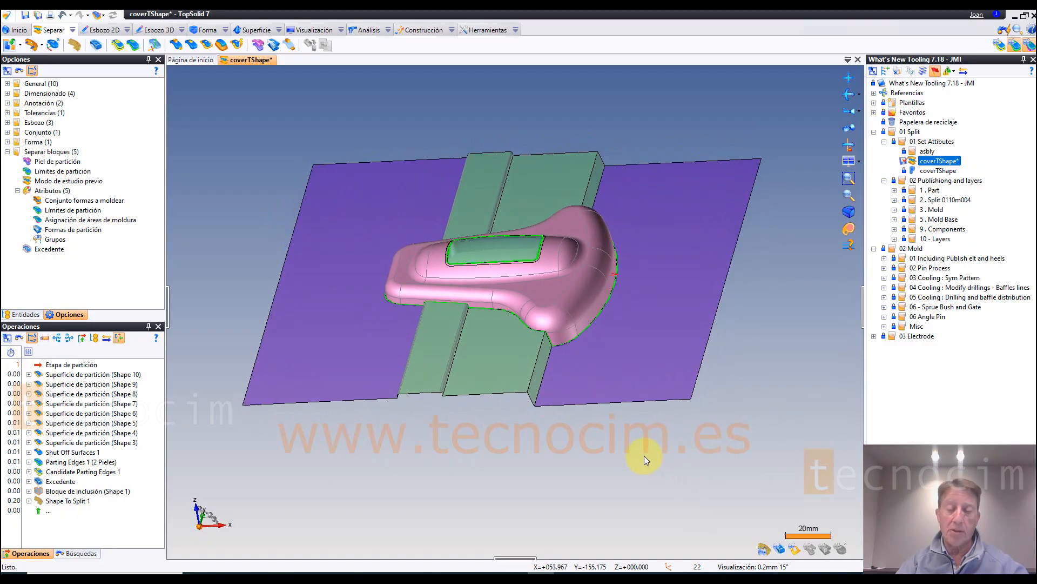
Step: Add the two large outer surfaces back to the parting surfaces group
{"action": "right_click", "coordinate": [642, 344]}
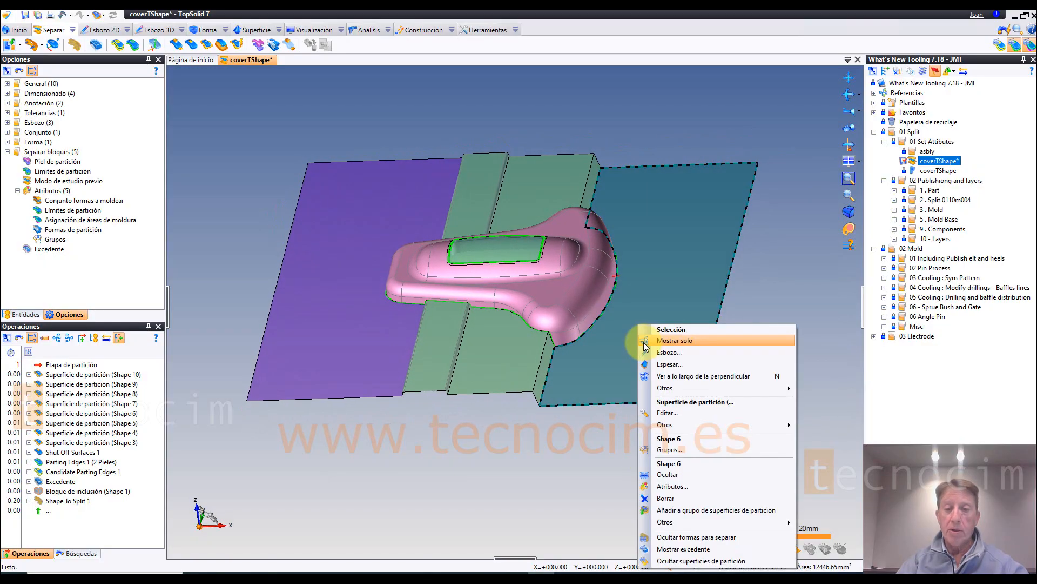
{"action": "left_click", "coordinate": [675, 510]}
{"action": "right_click", "coordinate": [356, 381]}
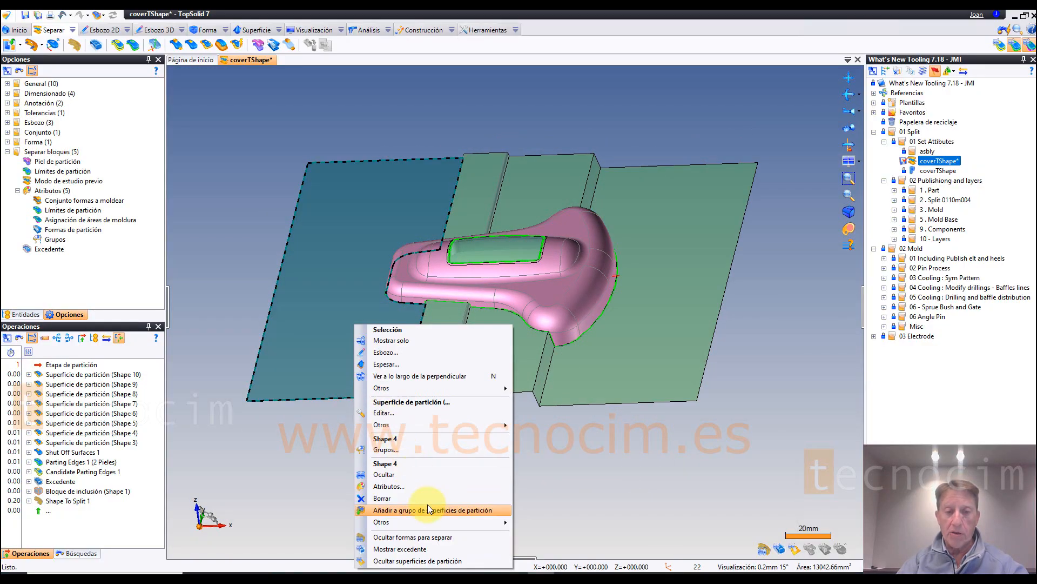
{"action": "left_click", "coordinate": [427, 506]}
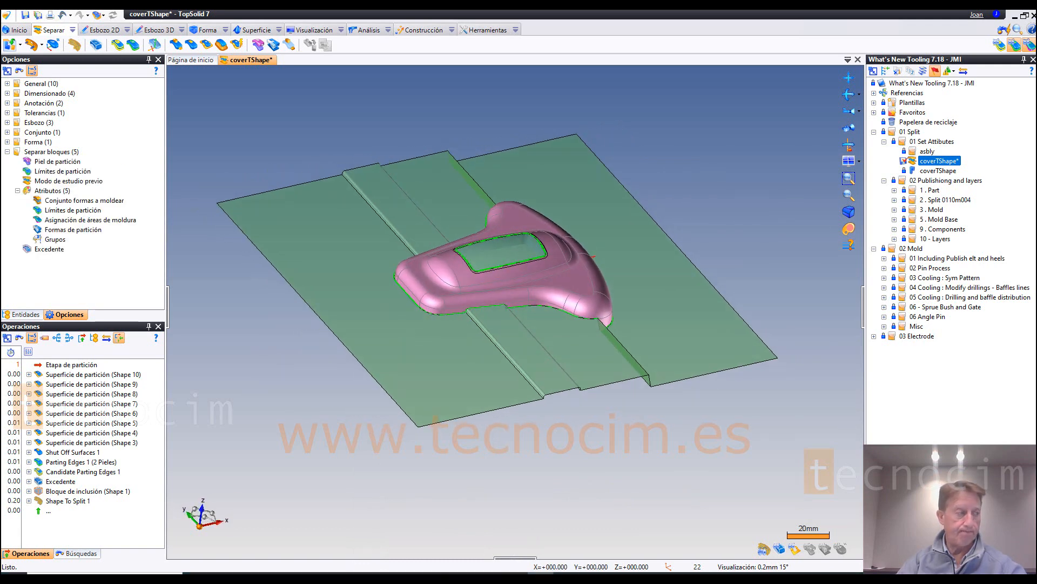
Step: Open the 0110m004 split document from the 1 . Part folder and close coverTShape without saving its changes
{"action": "left_click", "coordinate": [894, 200]}
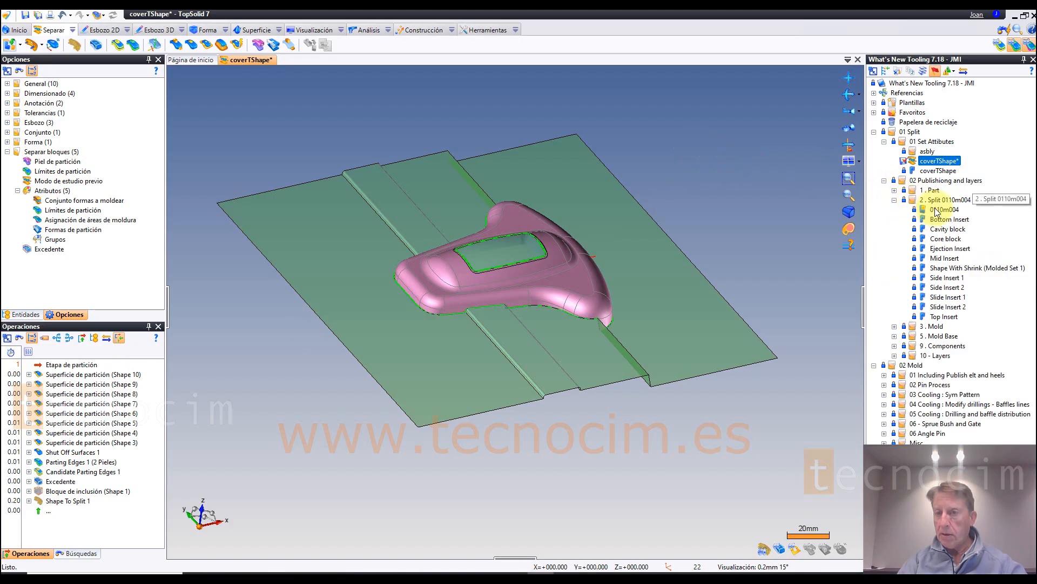
{"action": "left_click", "coordinate": [895, 199]}
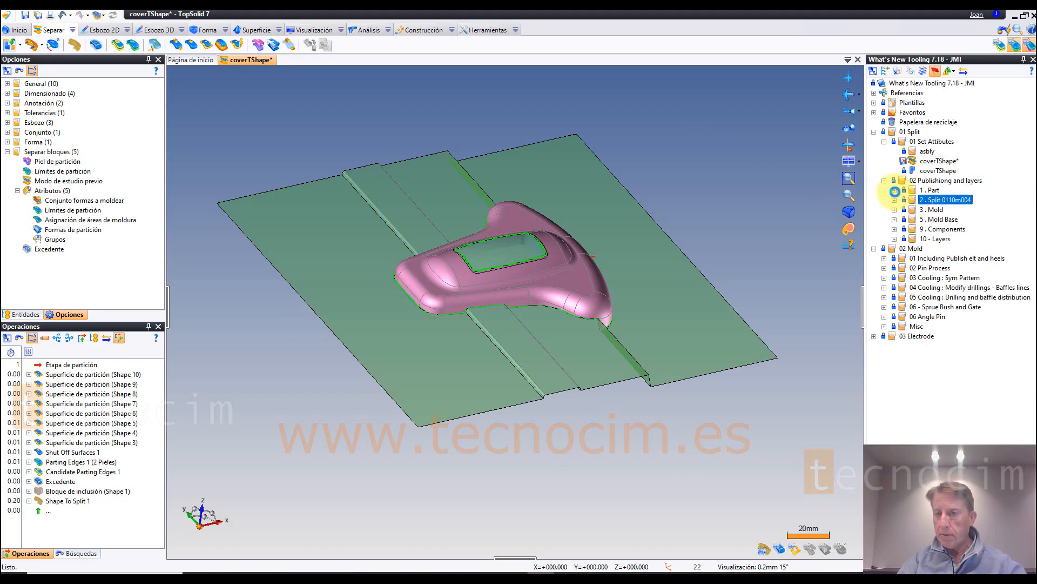
{"action": "left_click", "coordinate": [895, 190]}
{"action": "left_click", "coordinate": [941, 203]}
{"action": "double_click", "coordinate": [941, 203]}
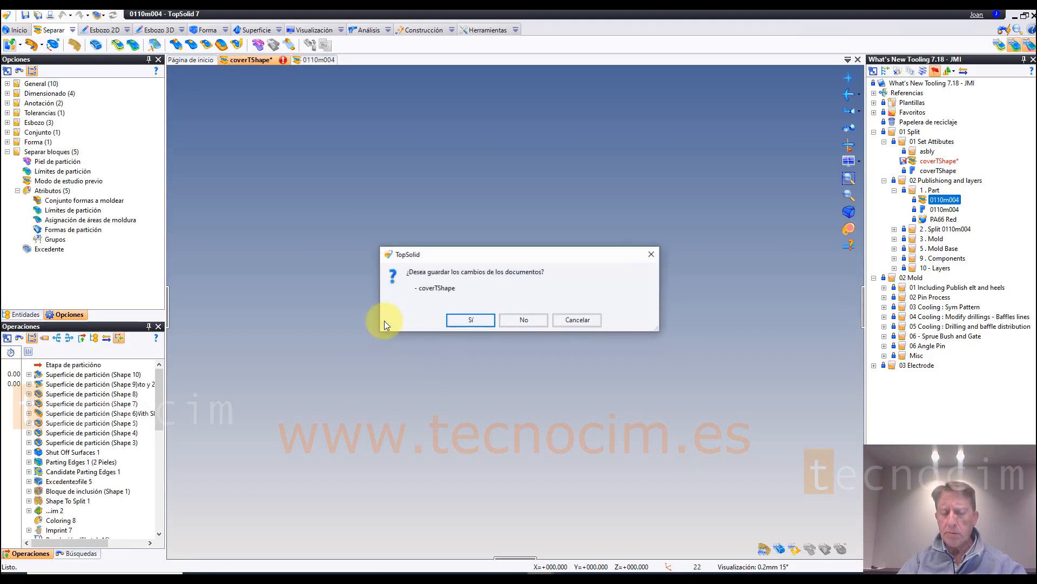
{"action": "left_click", "coordinate": [522, 310]}
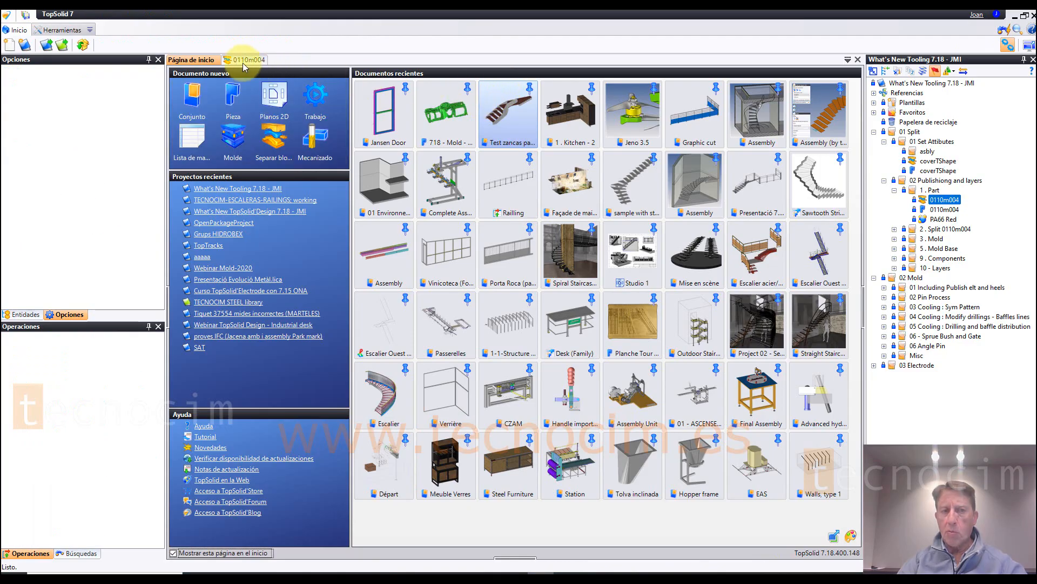
{"action": "left_click", "coordinate": [244, 61]}
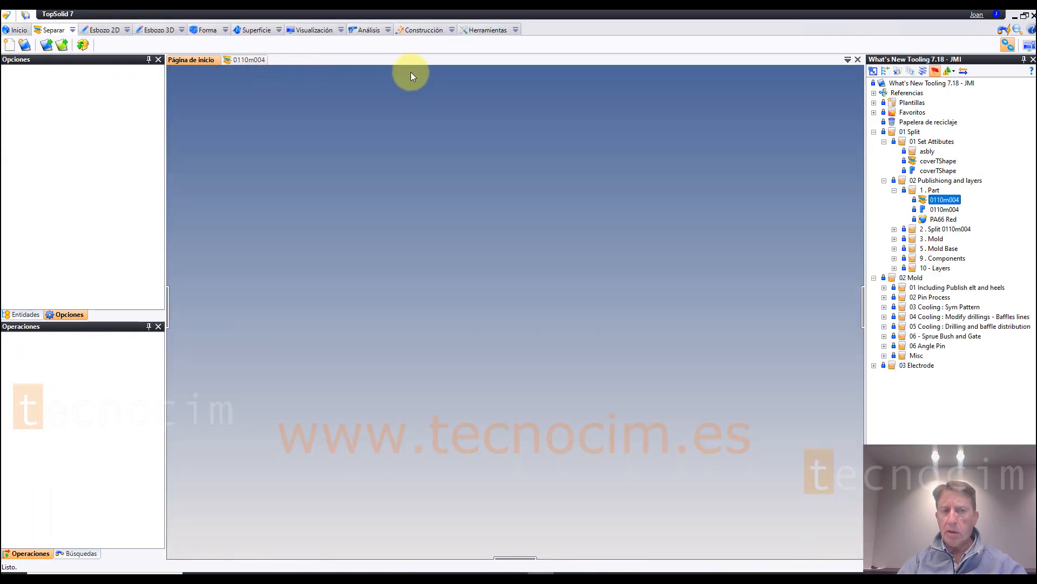
Step: Look through the publication commands available in the split document, without starting one
{"action": "left_click", "coordinate": [516, 30]}
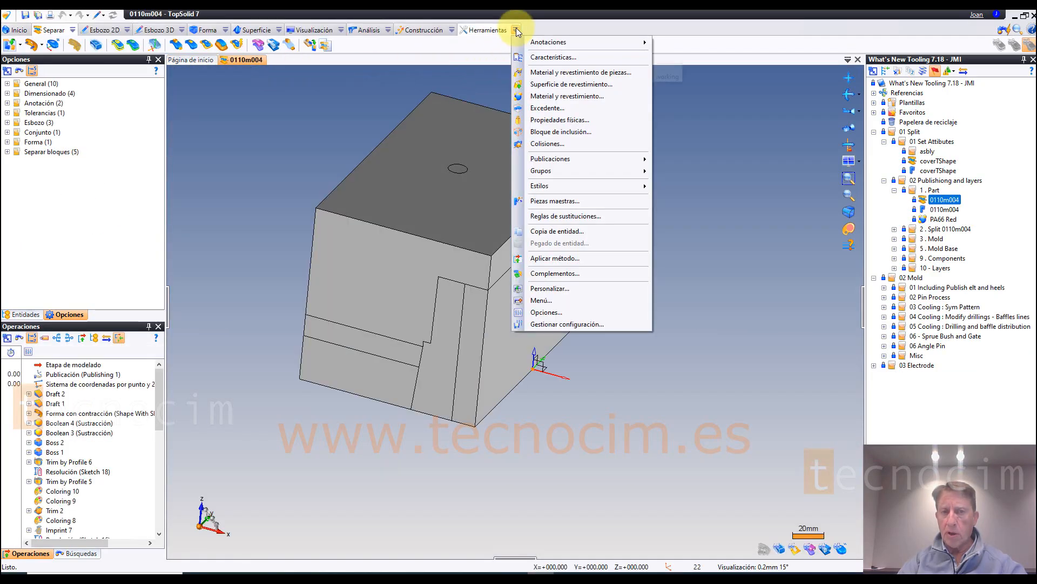
{"action": "mouse_move", "coordinate": [557, 155]}
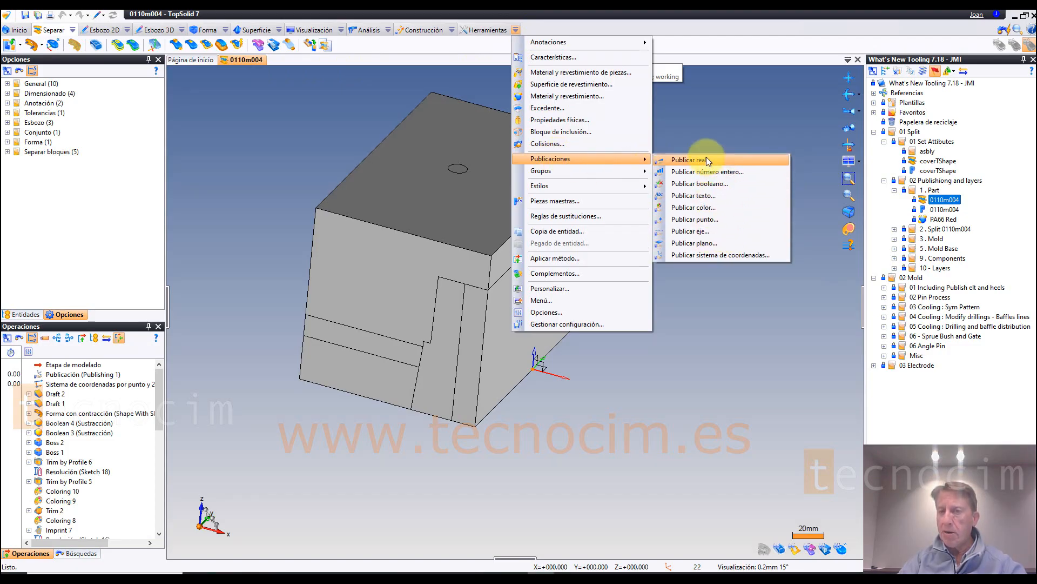
{"action": "left_click", "coordinate": [742, 114]}
{"action": "middle_click_drag", "start_coordinate": [743, 113], "coordinate": [132, 284]}
Step: Examine the Publishing 1 publication among the entities and operations, and compare Frame 1 with the absolute coordinate system
{"action": "left_click", "coordinate": [32, 315]}
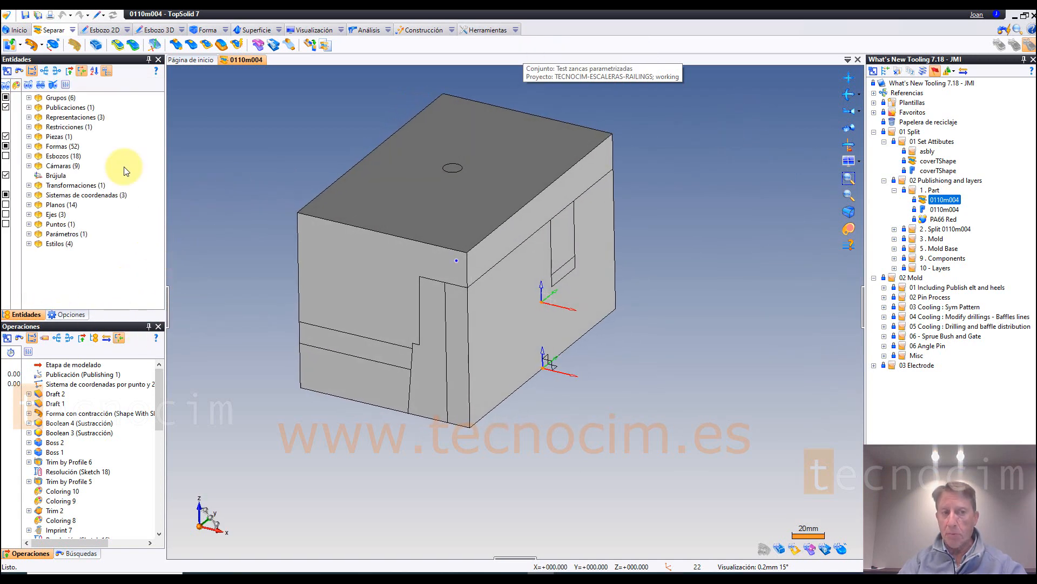
{"action": "left_click", "coordinate": [69, 374]}
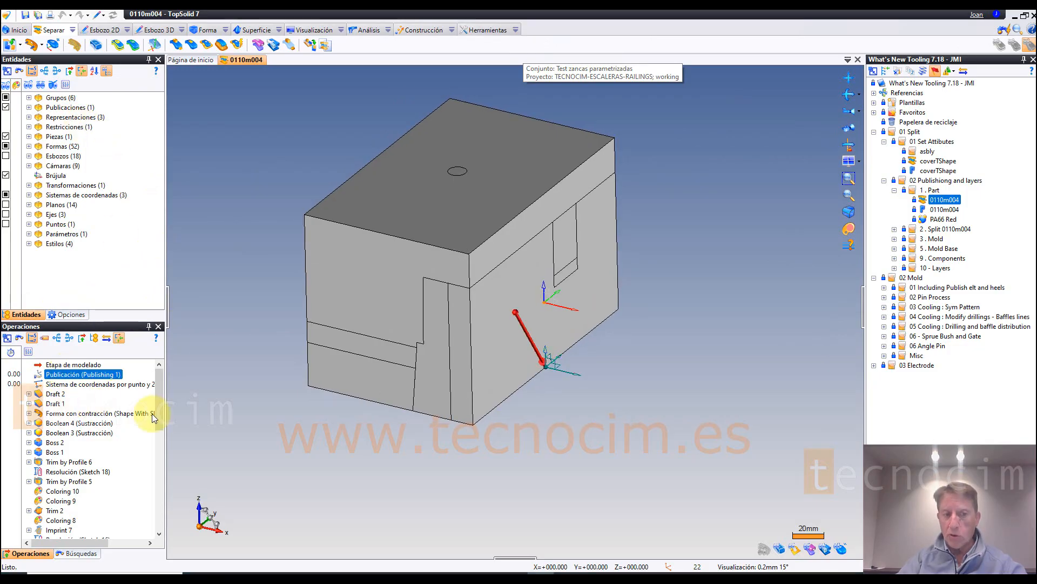
{"action": "middle_click_drag", "start_coordinate": [196, 431], "coordinate": [152, 346]}
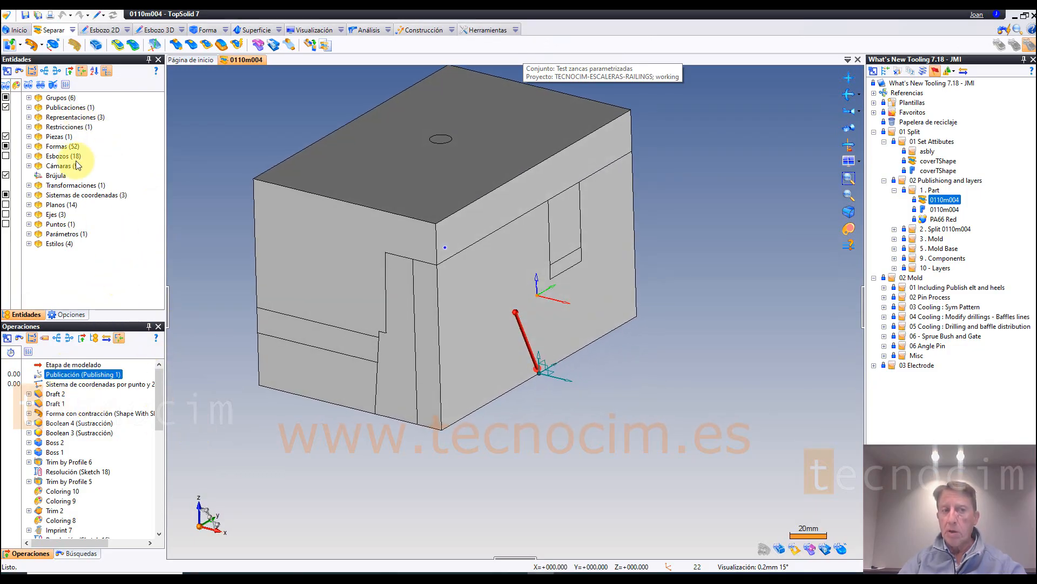
{"action": "left_click", "coordinate": [28, 107]}
{"action": "left_click", "coordinate": [76, 117]}
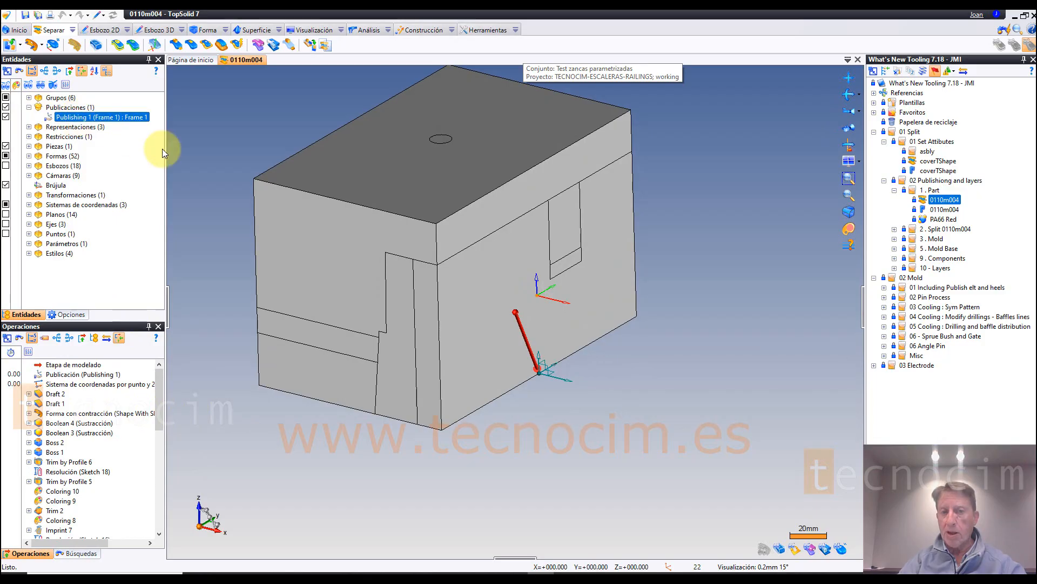
{"action": "left_click", "coordinate": [29, 205]}
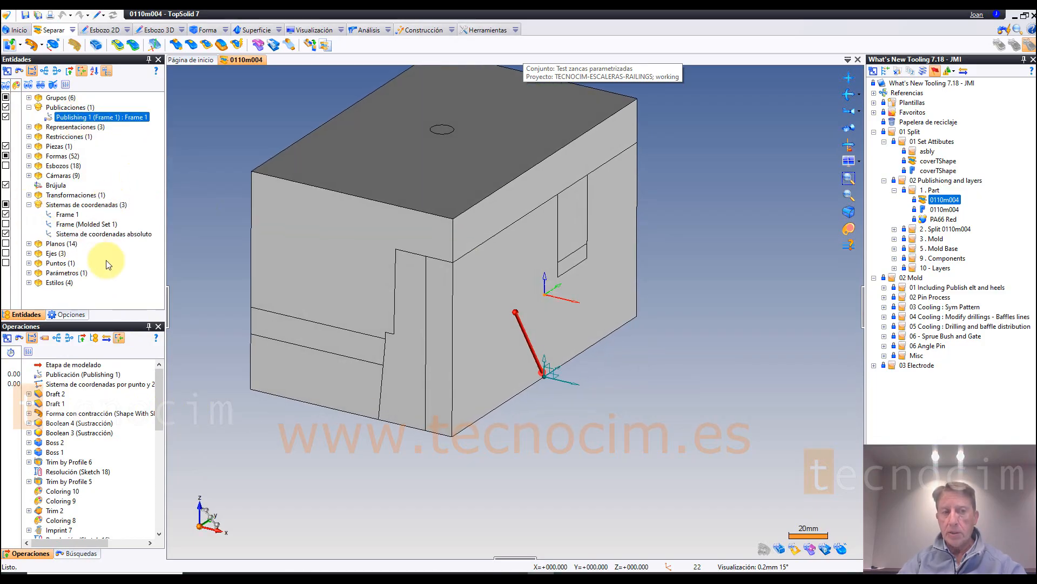
{"action": "left_click", "coordinate": [76, 234]}
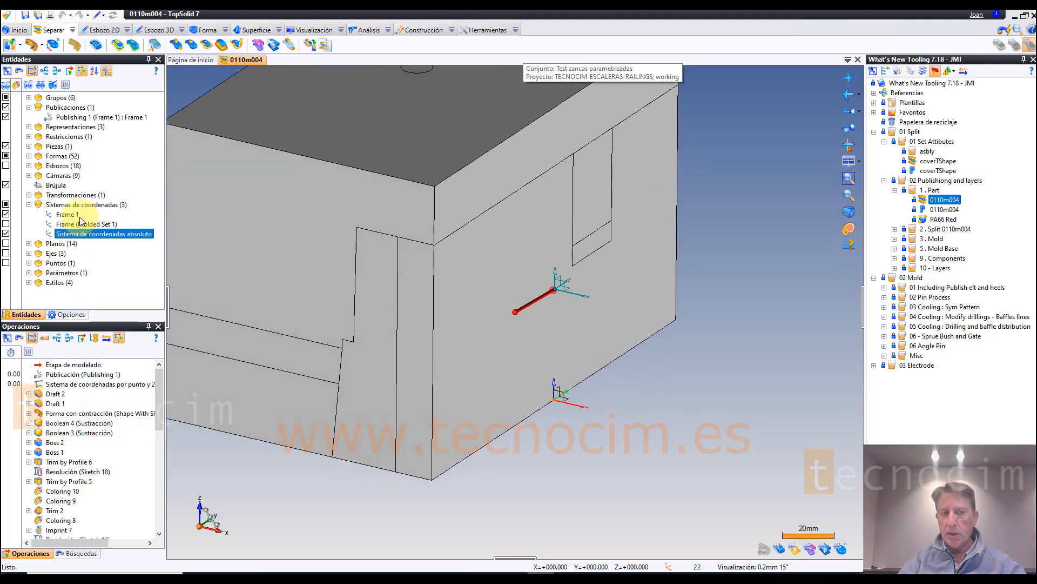
{"action": "left_click", "coordinate": [67, 214]}
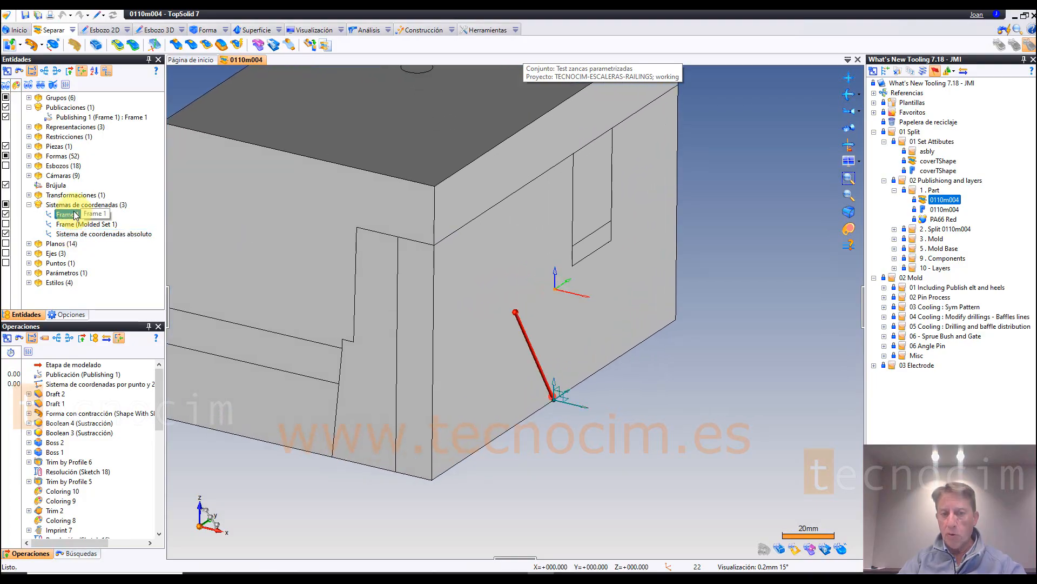
{"action": "left_click", "coordinate": [94, 376]}
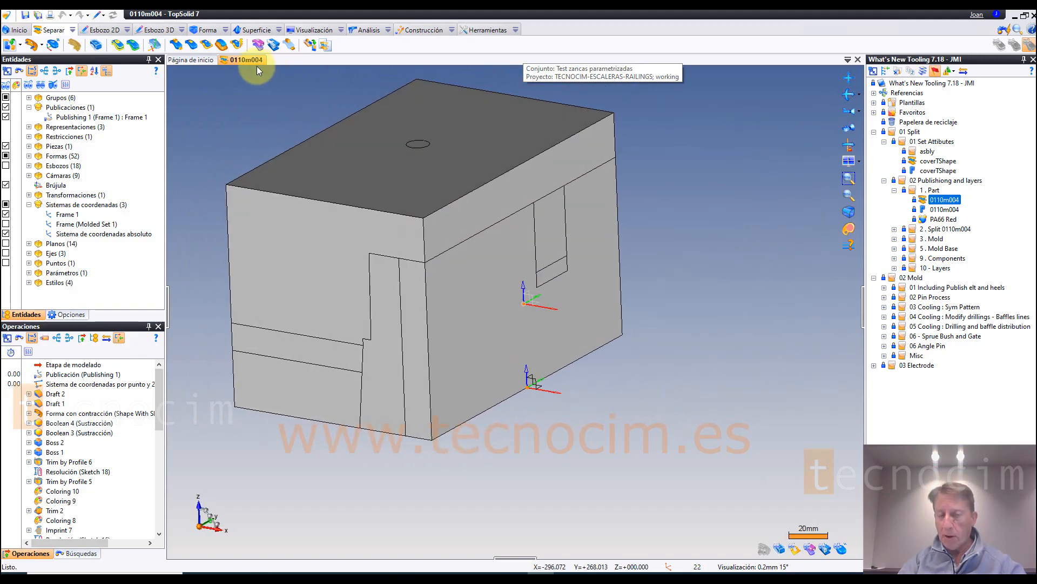
Step: Open the 0110m004 assembly from the 2 . Split 0110m004 folder and create a new mold document in that folder
{"action": "left_click", "coordinate": [894, 229]}
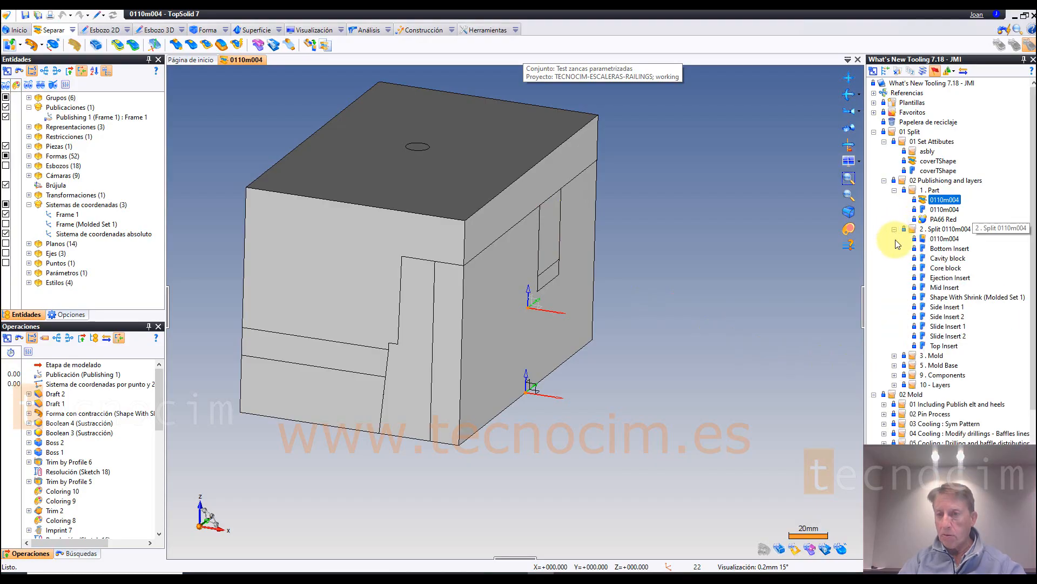
{"action": "double_click", "coordinate": [944, 239]}
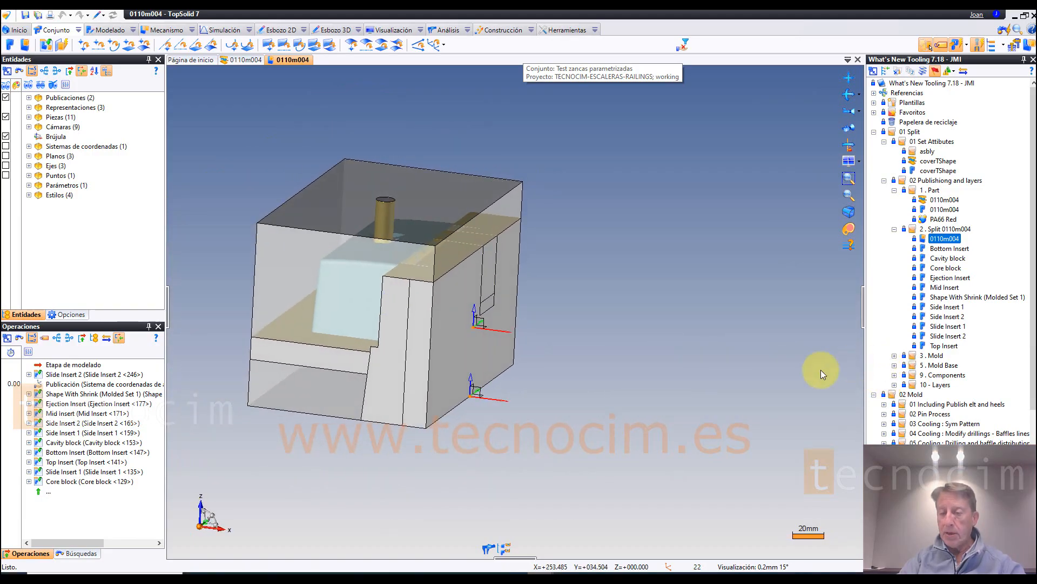
{"action": "right_click", "coordinate": [940, 233]}
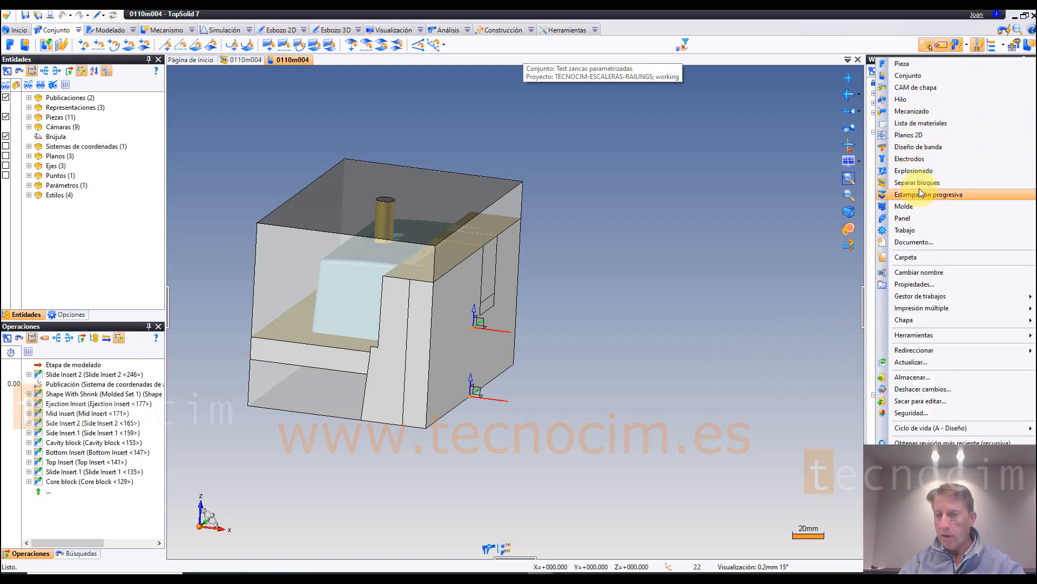
{"action": "left_click", "coordinate": [741, 295]}
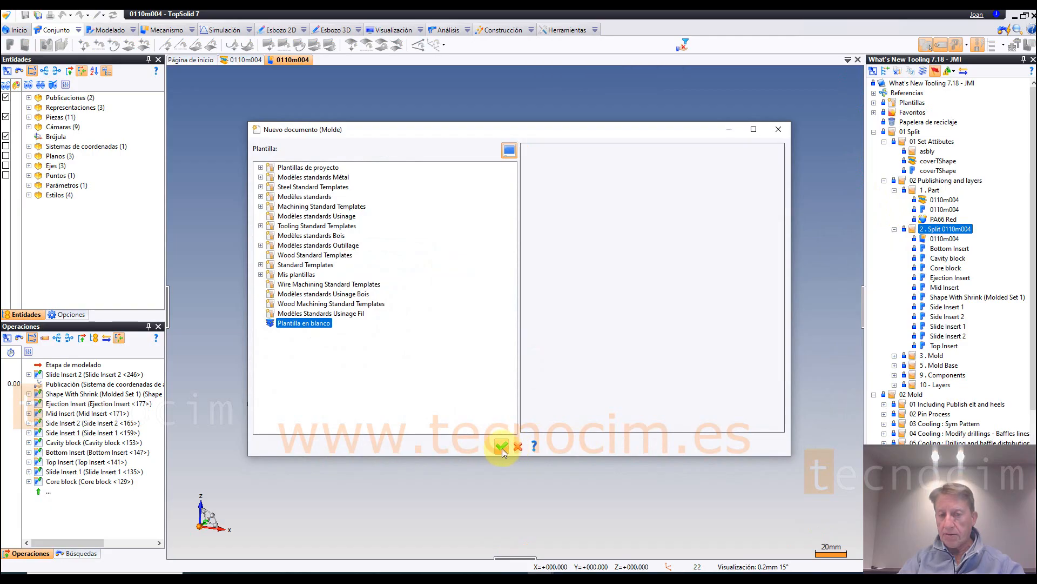
{"action": "left_click", "coordinate": [498, 446]}
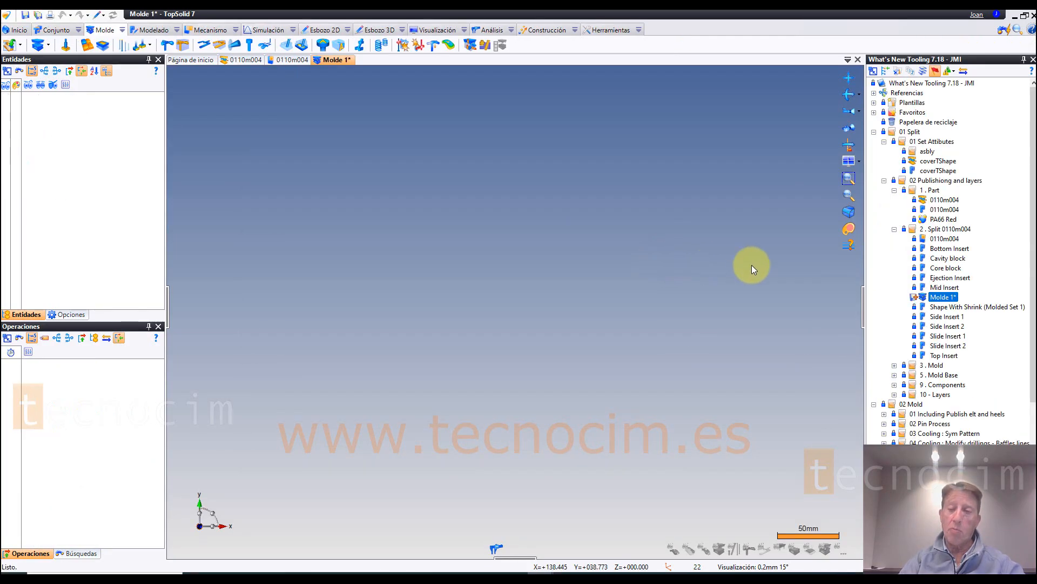
Step: Include the split blocks of the 0110m004 assembly in the new mold document, with their published coordinate systems
{"action": "left_click", "coordinate": [944, 238]}
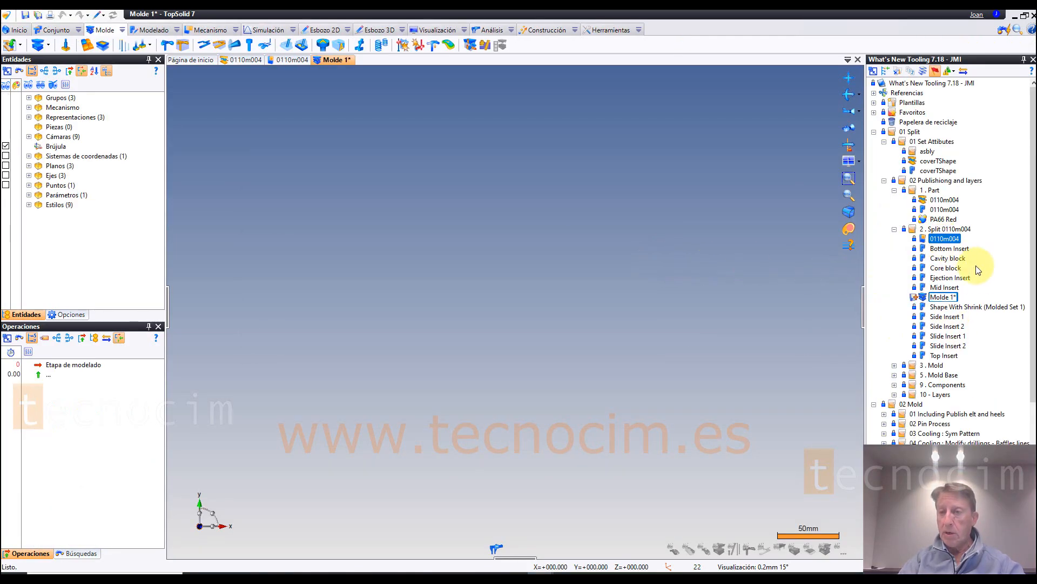
{"action": "left_click_drag", "start_coordinate": [924, 236], "coordinate": [493, 243]}
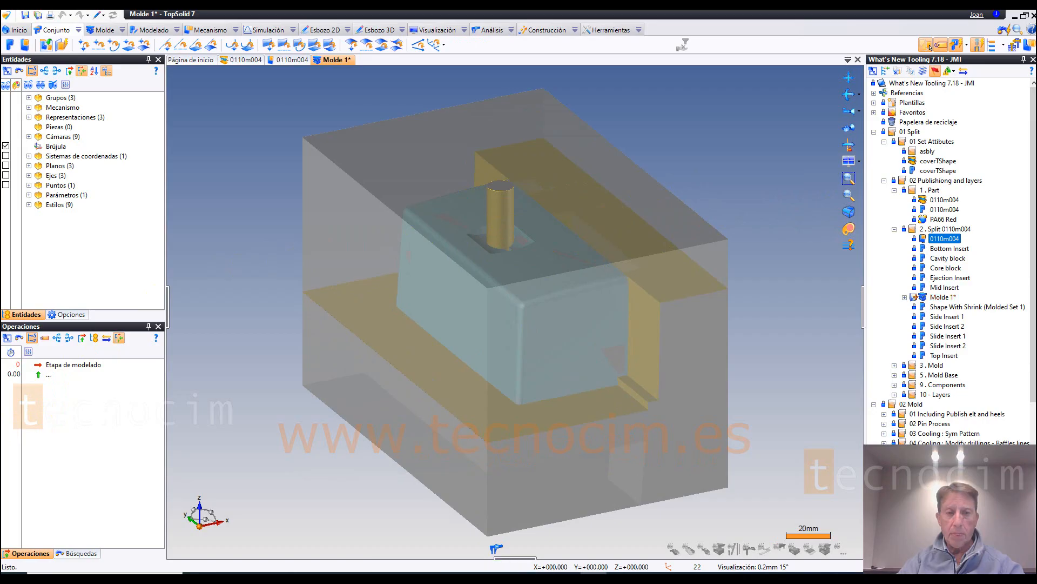
{"action": "middle_click_drag", "start_coordinate": [704, 361], "coordinate": [763, 417]}
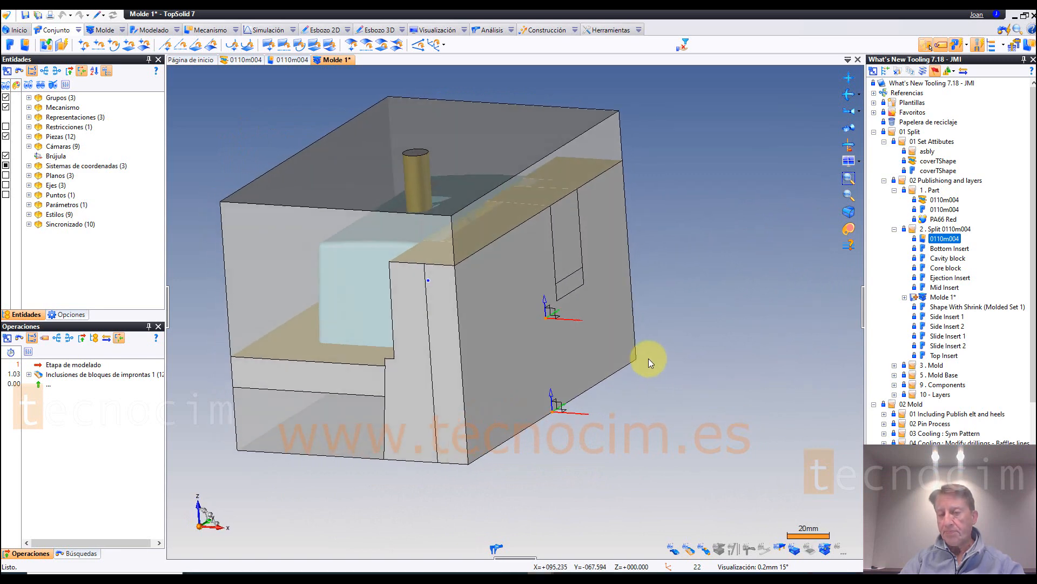
Step: Open the Pieza 1 split document from the 10 - Layers folder under 02 Publishiong and layers
{"action": "left_click", "coordinate": [873, 72]}
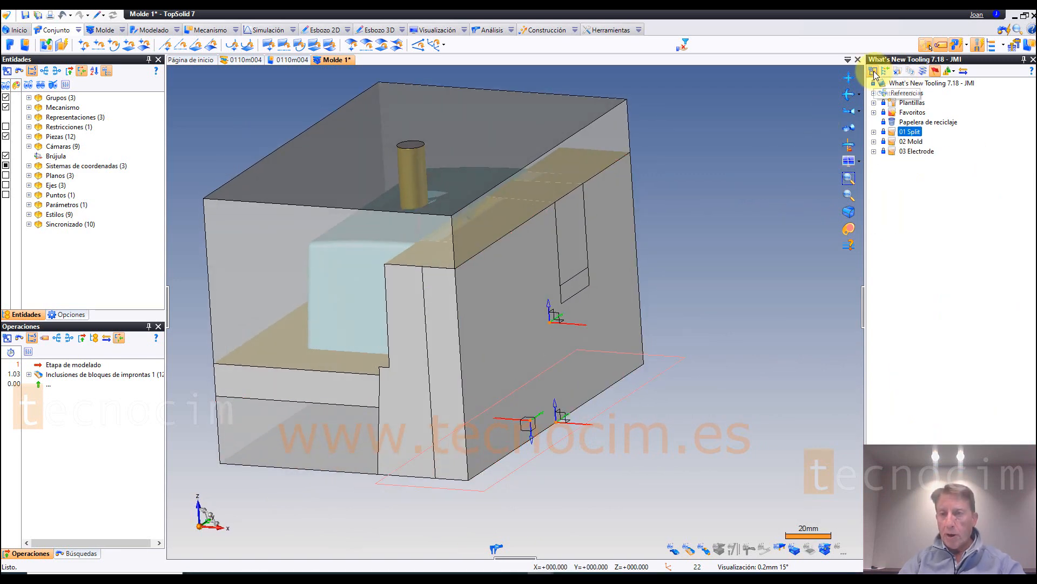
{"action": "left_click", "coordinate": [874, 132]}
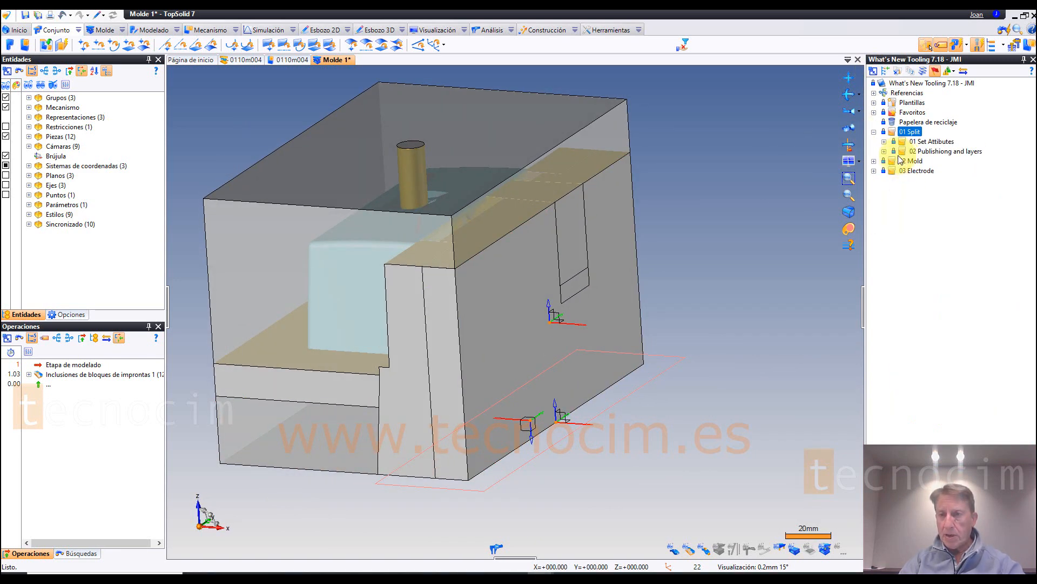
{"action": "left_click", "coordinate": [884, 152]}
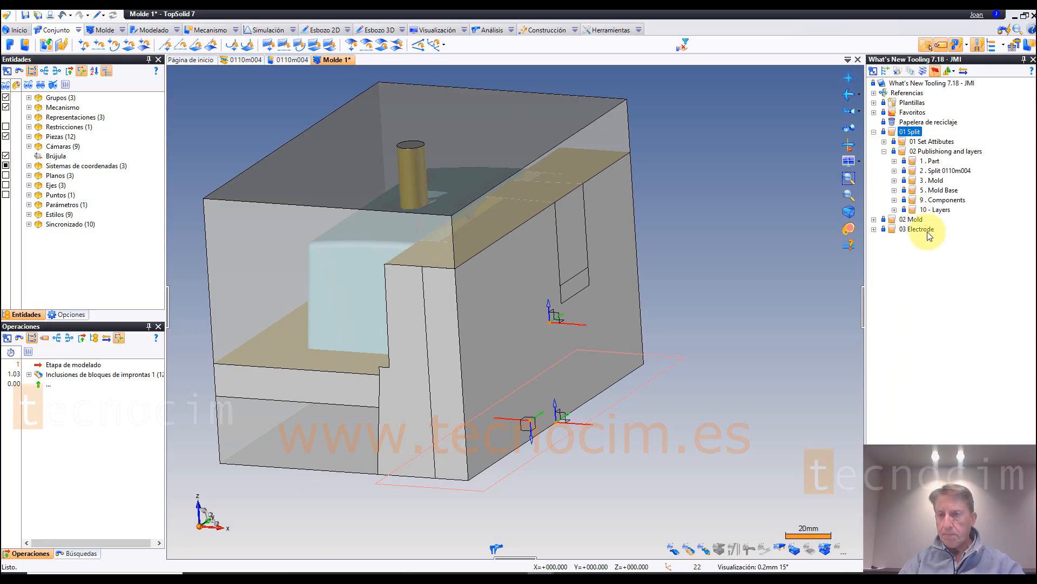
{"action": "left_click", "coordinate": [894, 210]}
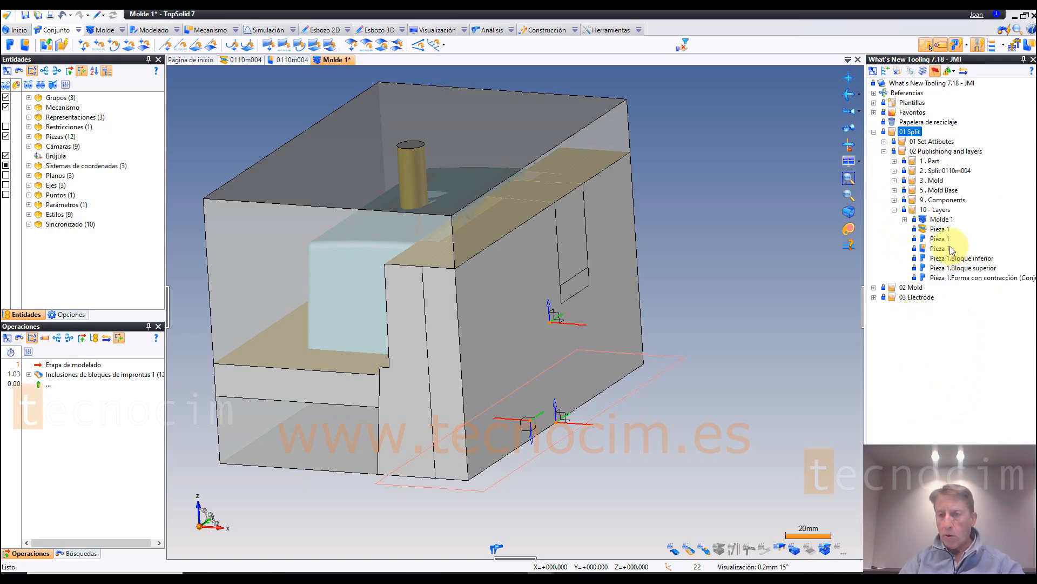
{"action": "double_click", "coordinate": [940, 229]}
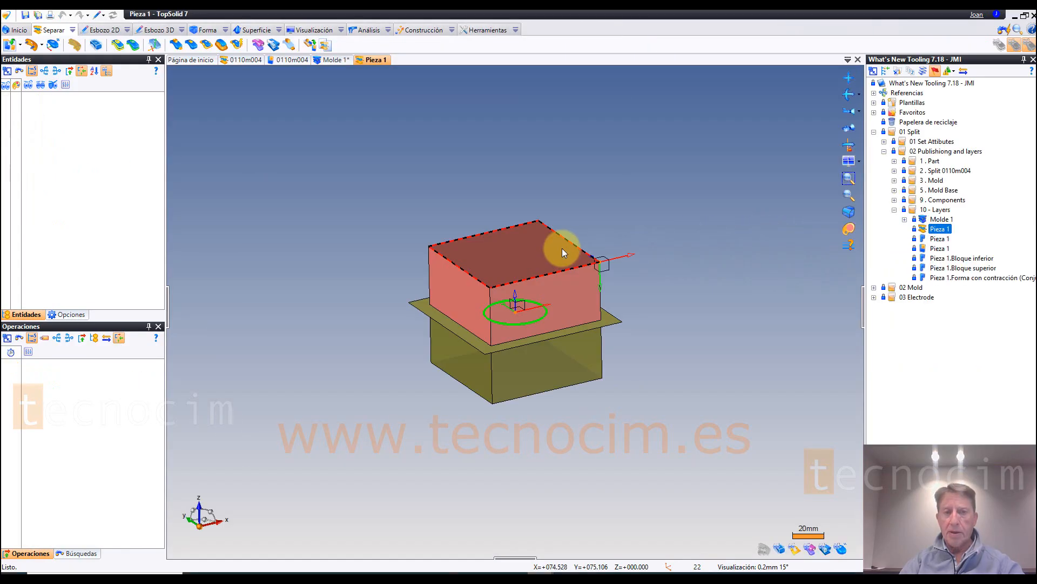
{"action": "left_click", "coordinate": [352, 185]}
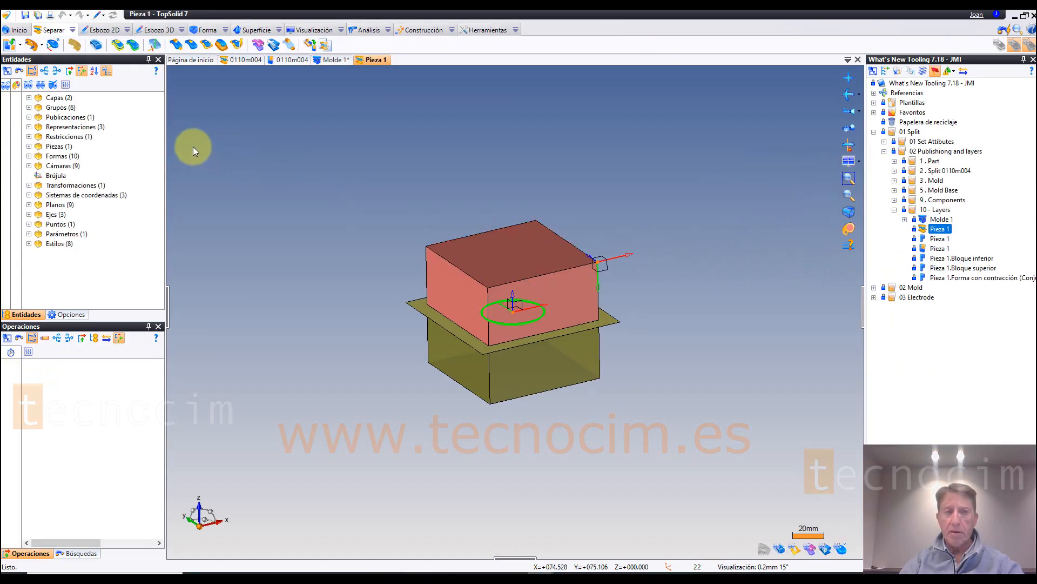
Step: List the layers of the Pieza 1 split document and look at the Layer command's options without creating a layer
{"action": "left_click", "coordinate": [29, 98]}
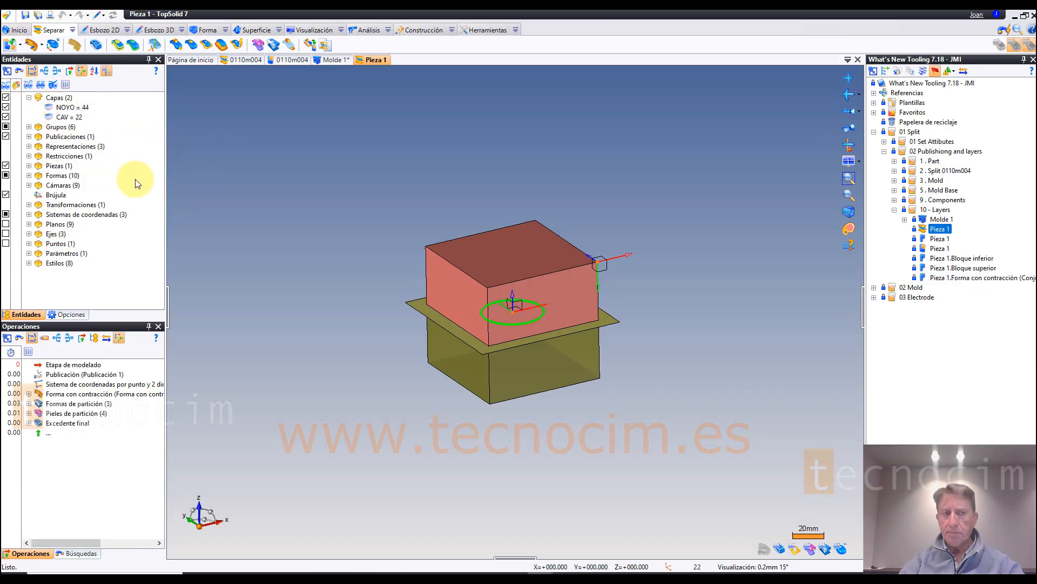
{"action": "scroll", "coordinate": [268, 199], "scroll_direction": "up", "scroll_amount": 3}
{"action": "scroll", "coordinate": [269, 194], "scroll_direction": "up", "scroll_amount": 3}
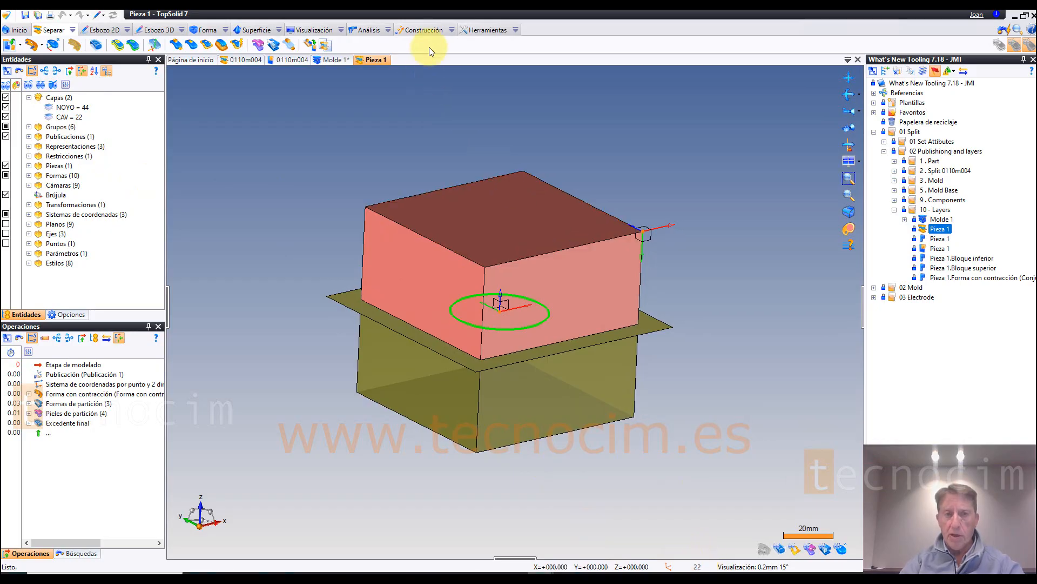
{"action": "left_click", "coordinate": [331, 30]}
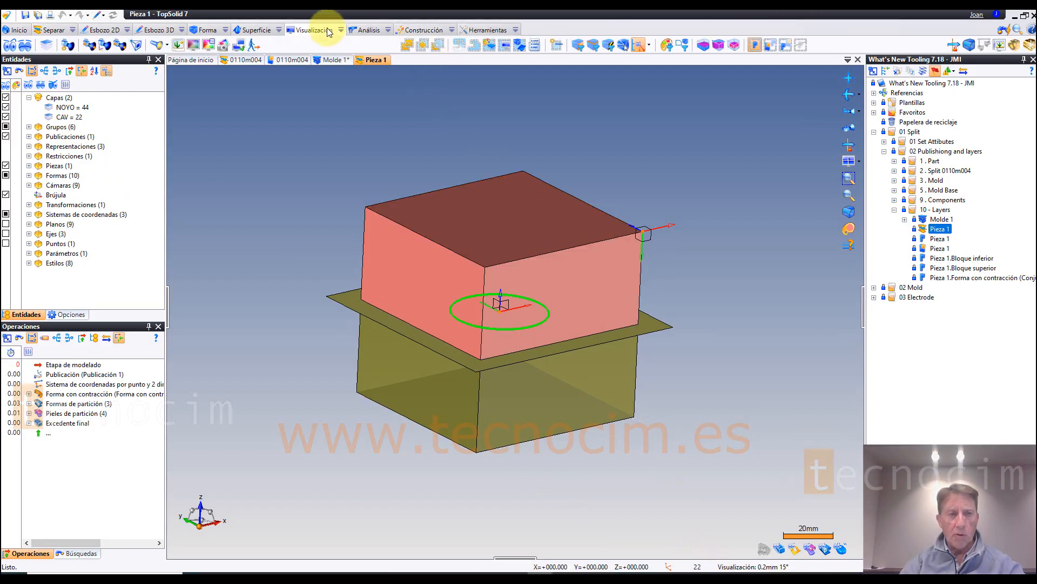
{"action": "left_click", "coordinate": [47, 47]}
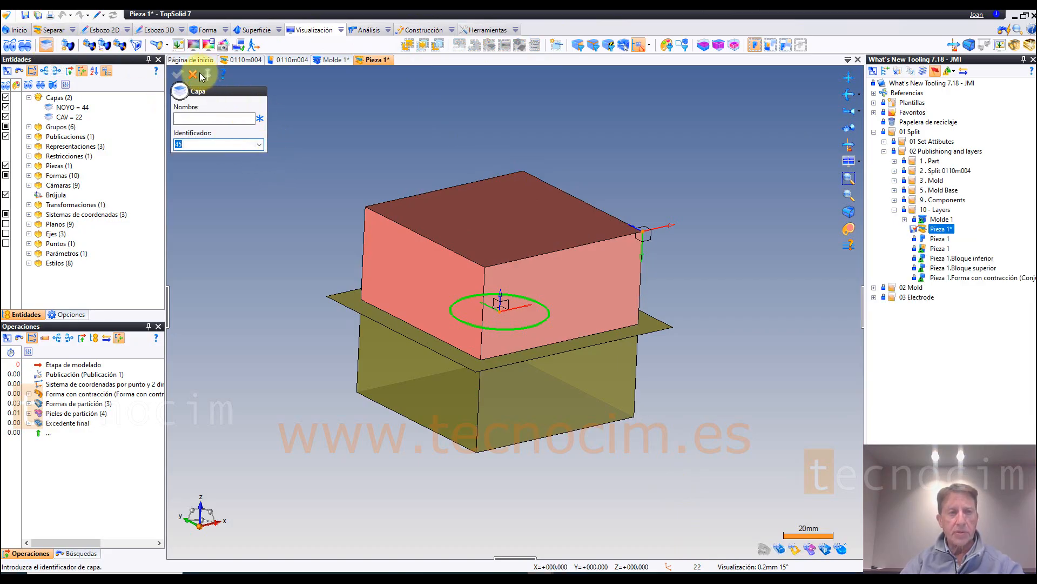
{"action": "left_click", "coordinate": [196, 73]}
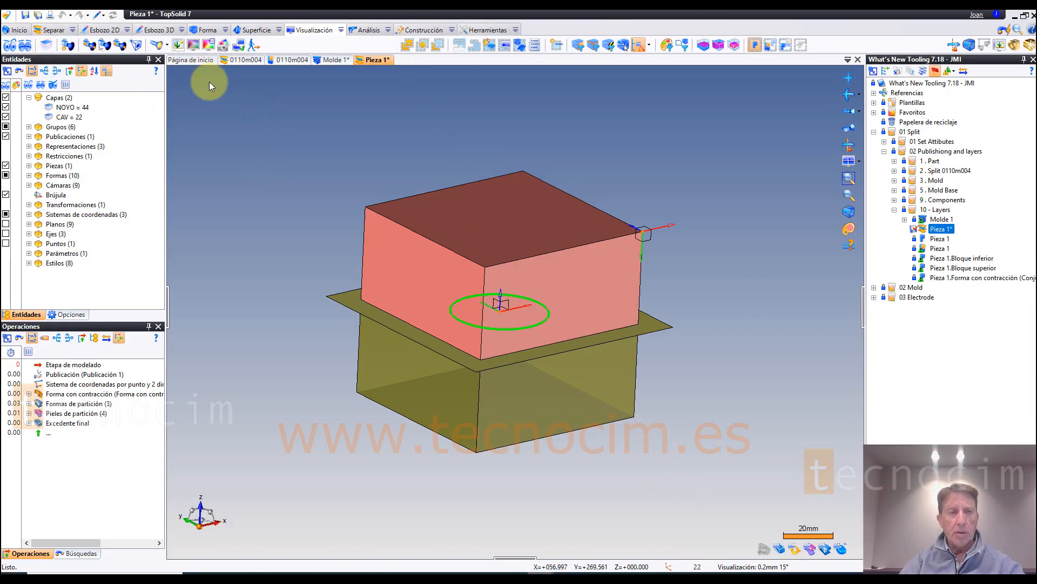
Step: Hide and show again the NOYO and CAV layers, and close the Pieza 1 split document without saving its changes
{"action": "left_click", "coordinate": [6, 108]}
{"action": "left_click", "coordinate": [6, 107]}
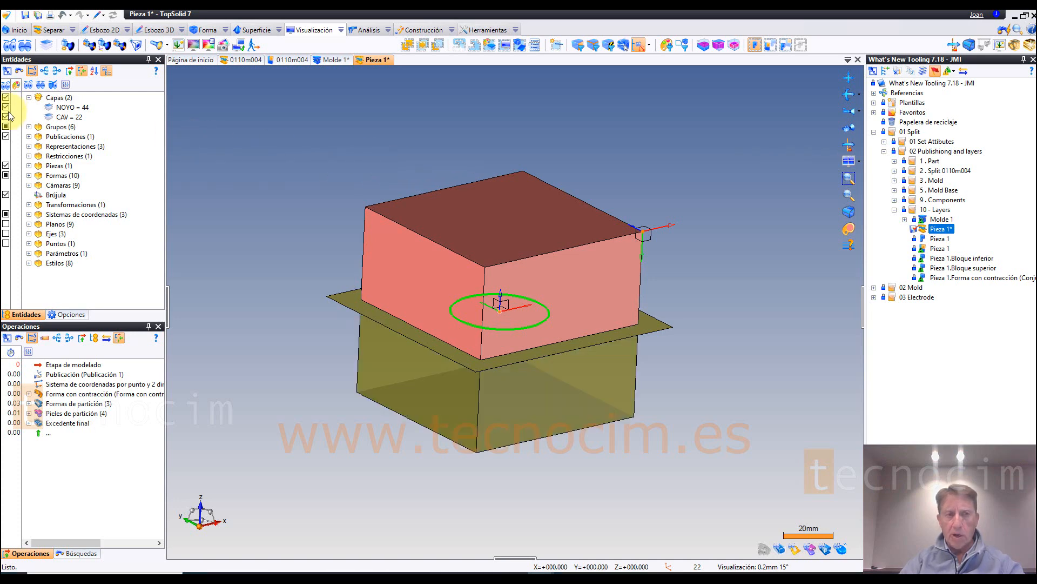
{"action": "left_click", "coordinate": [7, 116]}
{"action": "left_click", "coordinate": [6, 117]}
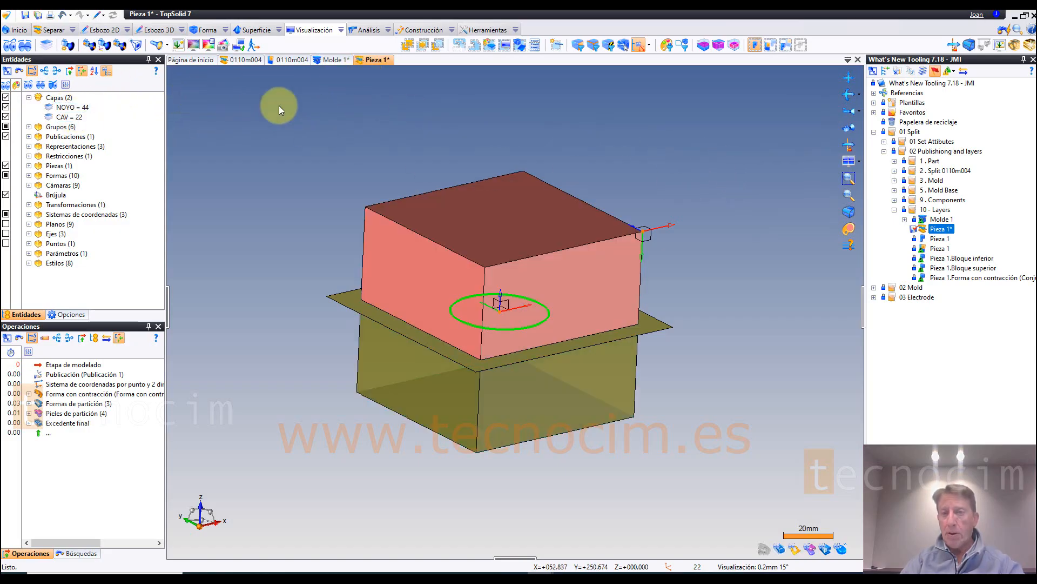
{"action": "middle_click", "coordinate": [373, 60]}
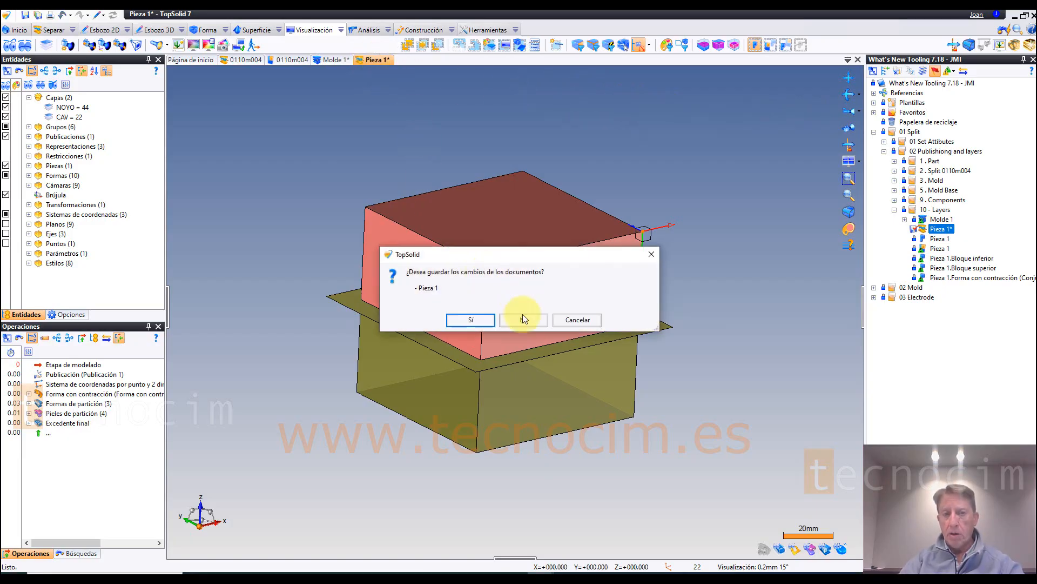
{"action": "left_click", "coordinate": [523, 321]}
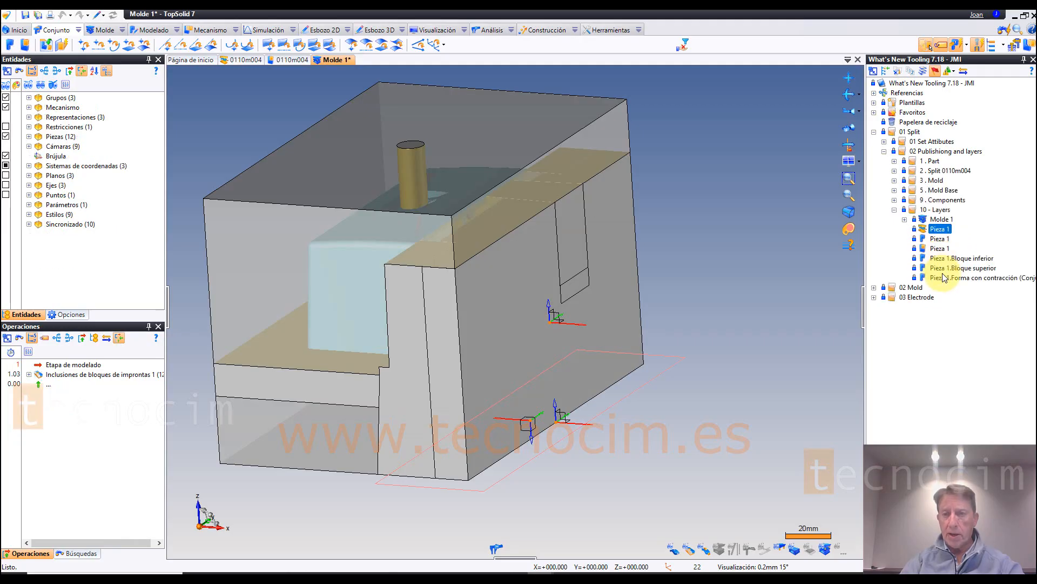
Step: Open the Pieza 1 assembly from the 10 - Layers folder and hide and show again its CAV and NOYO layers
{"action": "double_click", "coordinate": [939, 249]}
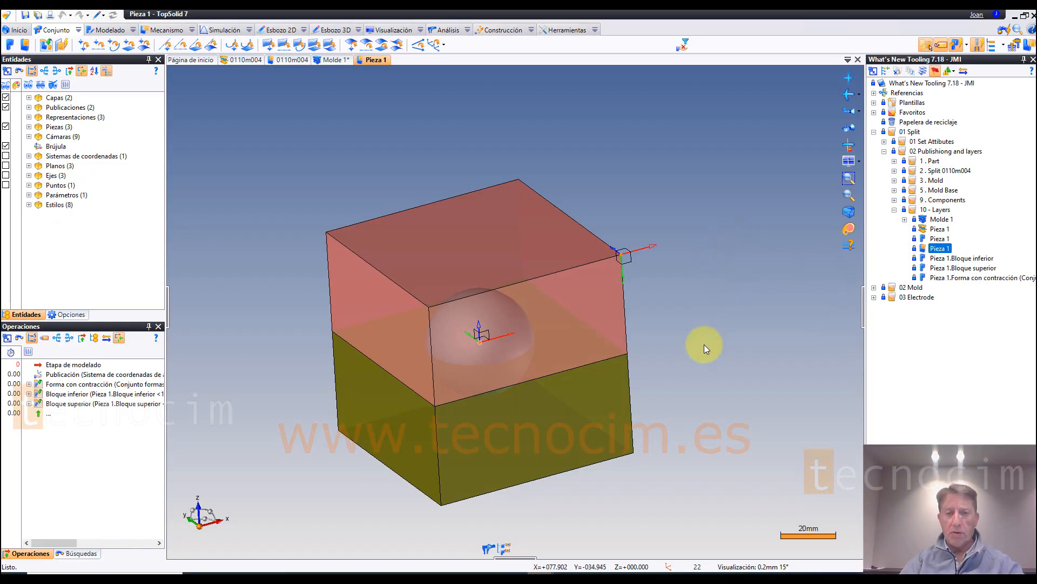
{"action": "middle_click_drag", "start_coordinate": [681, 361], "coordinate": [657, 313]}
{"action": "left_click", "coordinate": [28, 97]}
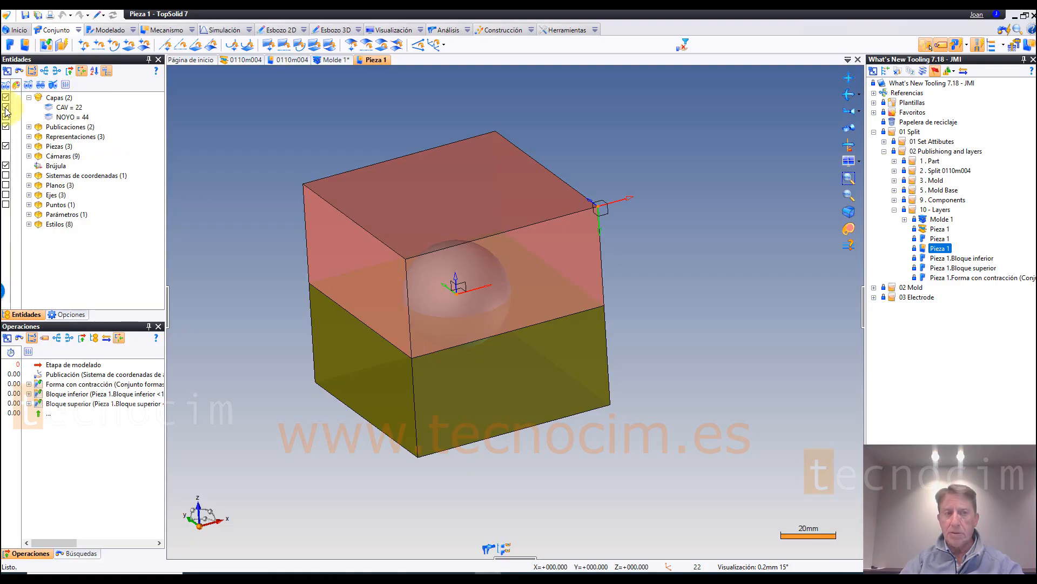
{"action": "left_click", "coordinate": [6, 107]}
{"action": "left_click", "coordinate": [6, 107]}
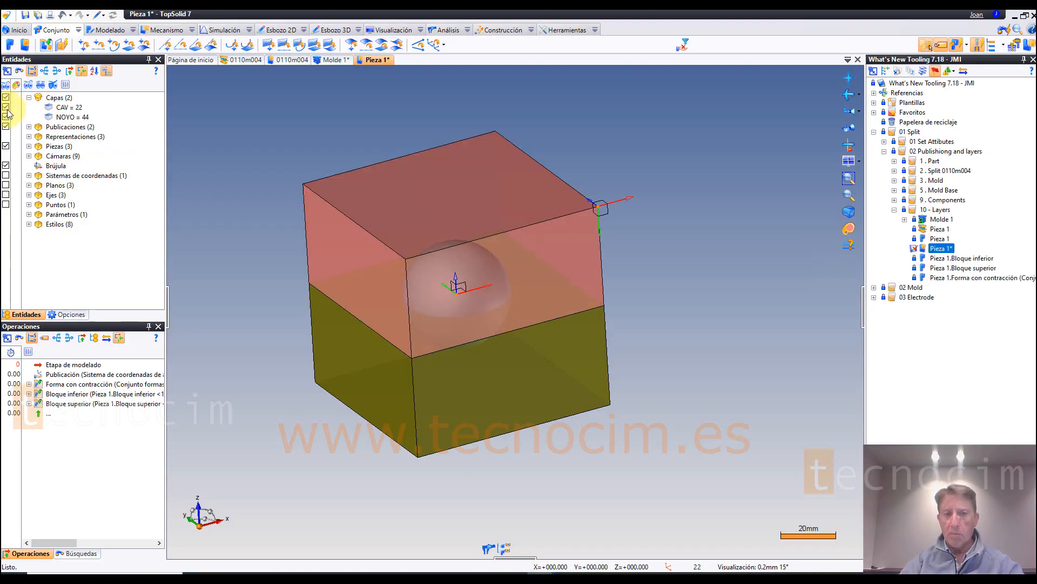
{"action": "left_click", "coordinate": [5, 118]}
{"action": "left_click", "coordinate": [6, 118]}
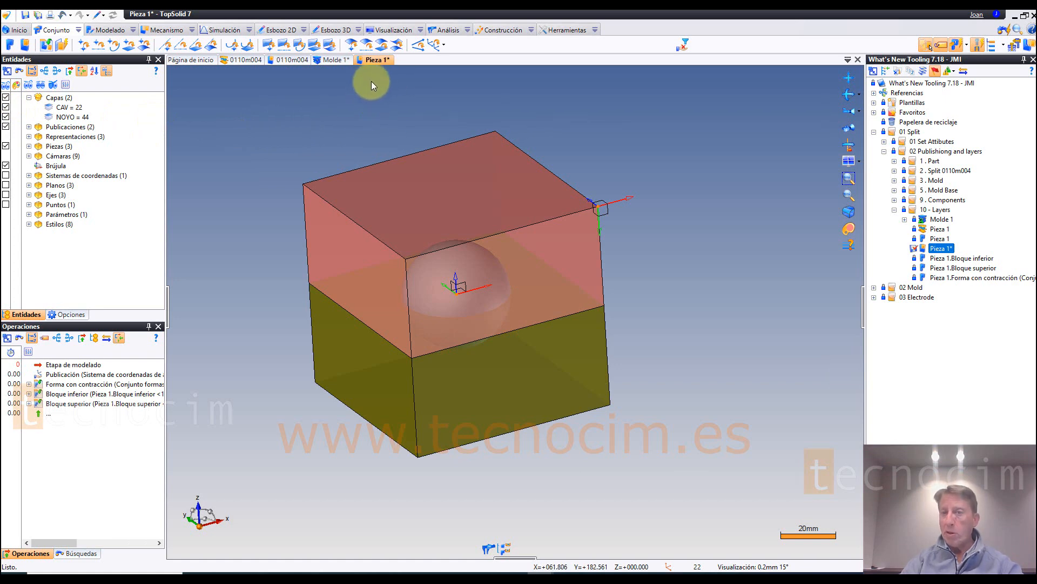
Step: Open Molde 1 from the 10 - Layers folder and check its CAV and NOYO layers by hiding and showing each
{"action": "left_click", "coordinate": [940, 219]}
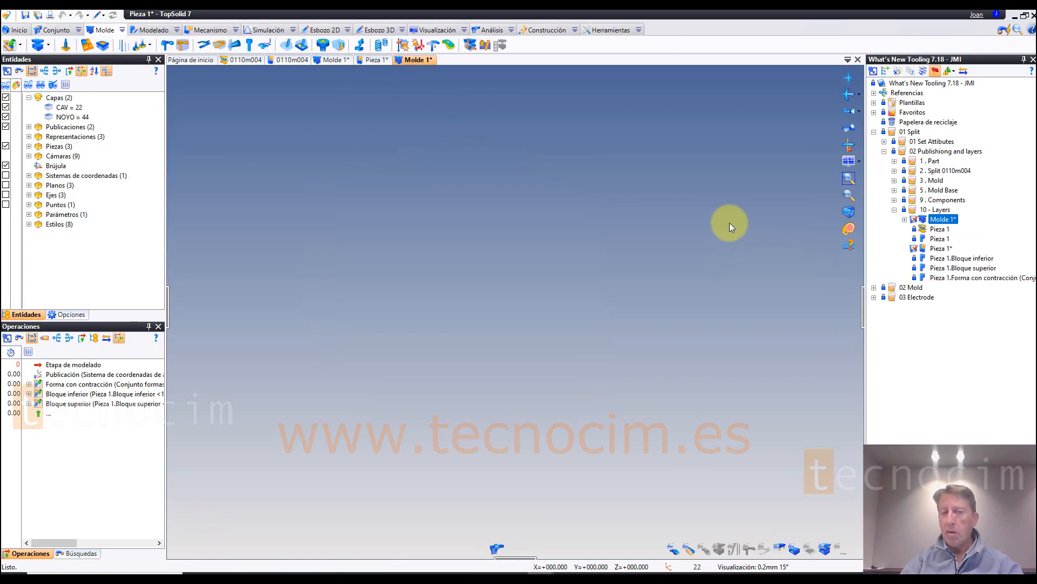
{"action": "left_click", "coordinate": [29, 97]}
{"action": "left_click", "coordinate": [6, 117]}
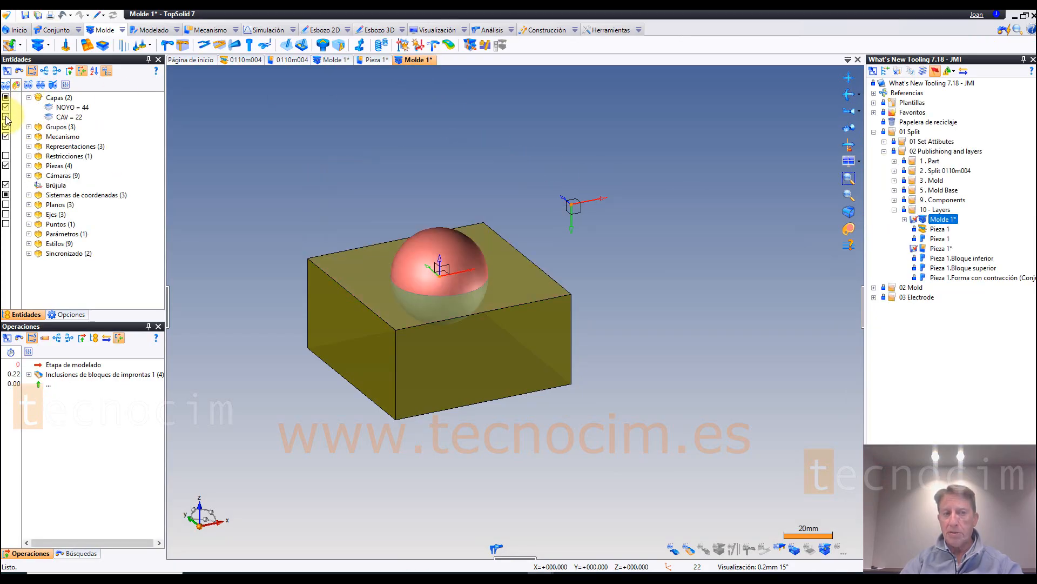
{"action": "left_click", "coordinate": [5, 117]}
{"action": "left_click", "coordinate": [5, 107]}
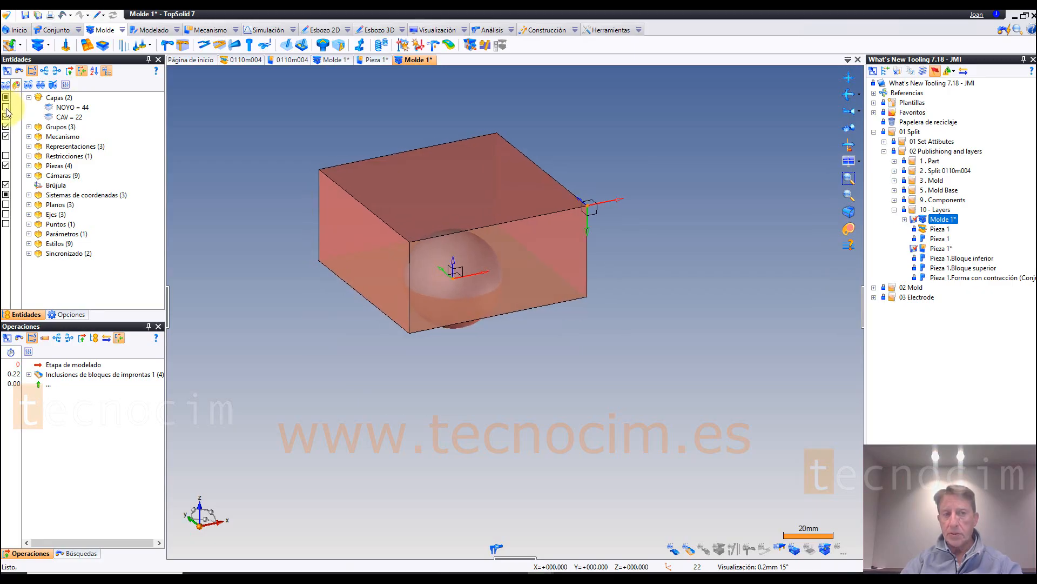
{"action": "left_click", "coordinate": [5, 107]}
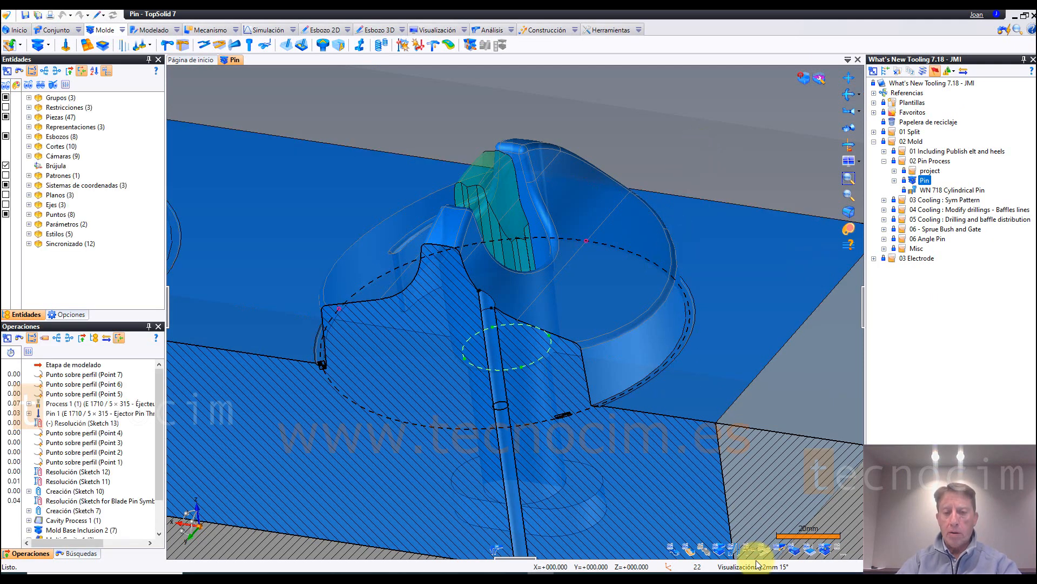
Step: Examine the ejector pin in the sectioned Pin mold, from the whole mold base to where it meets the molding surface
{"action": "scroll", "coordinate": [625, 224], "scroll_direction": "down", "scroll_amount": 5}
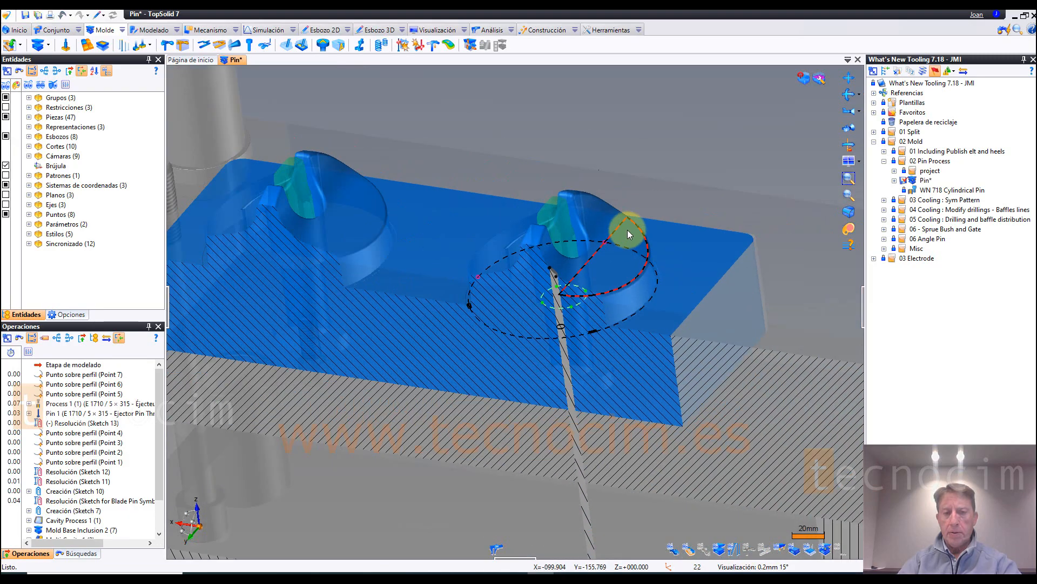
{"action": "scroll", "coordinate": [691, 248], "scroll_direction": "down", "scroll_amount": 6}
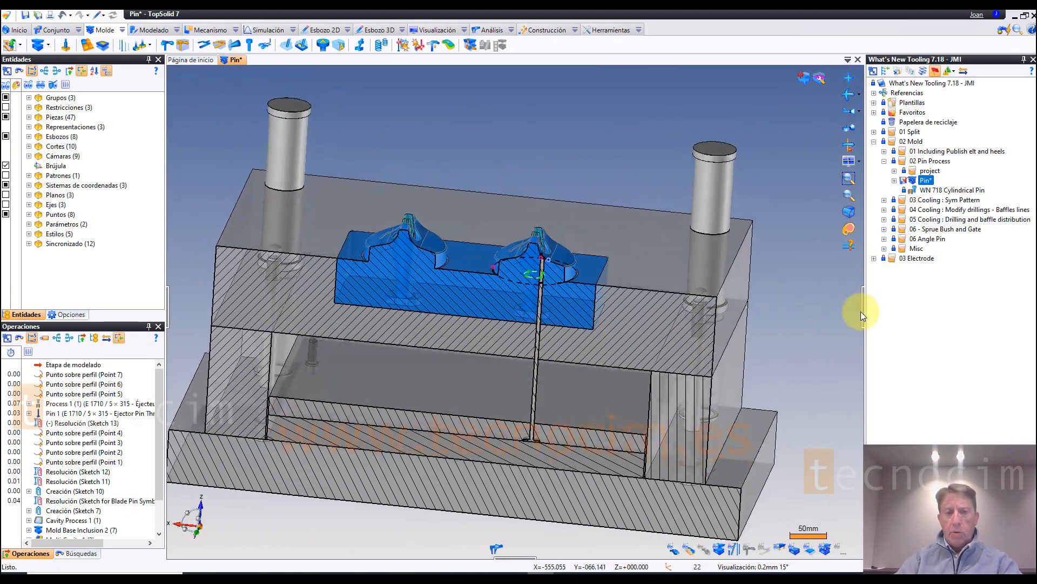
{"action": "scroll", "coordinate": [844, 317], "scroll_direction": "up", "scroll_amount": 8}
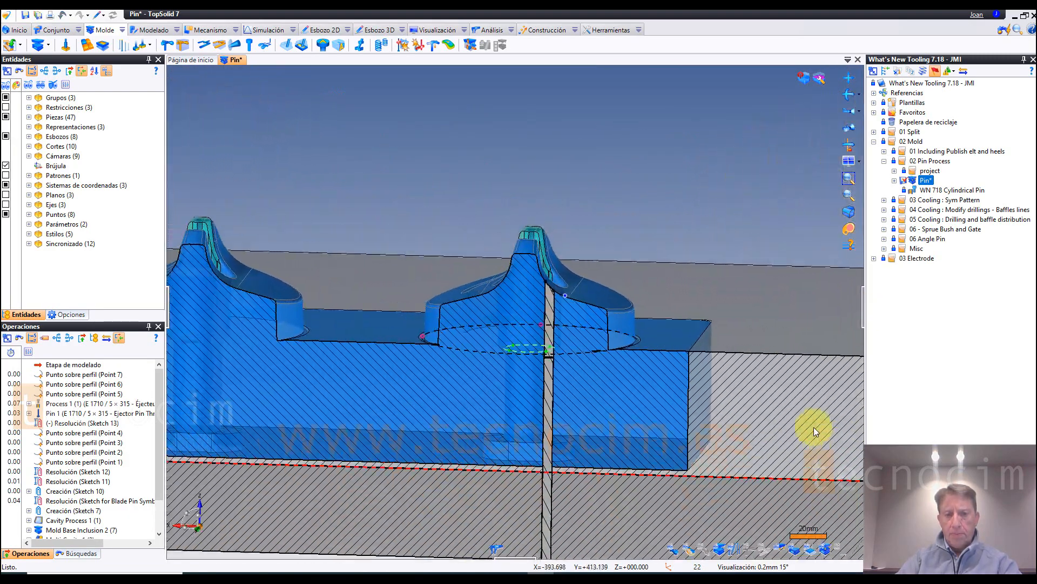
{"action": "scroll", "coordinate": [805, 433], "scroll_direction": "up", "scroll_amount": 7}
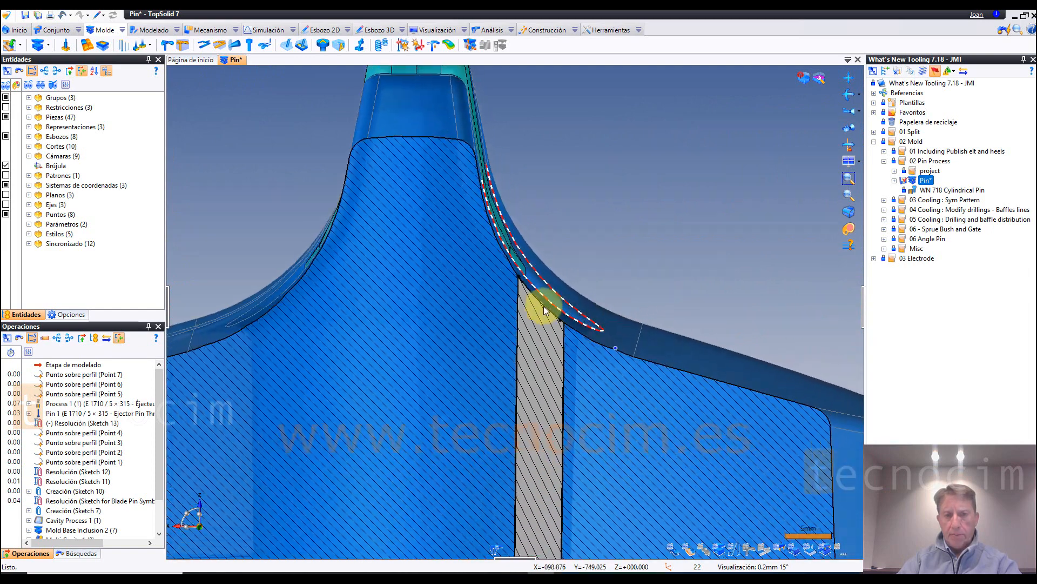
Step: Hide the ejector pin to expose its hole, and review the clearances and optional boring length in the pin's Process 1 operation
{"action": "middle_click_drag", "start_coordinate": [630, 235], "coordinate": [632, 234]}
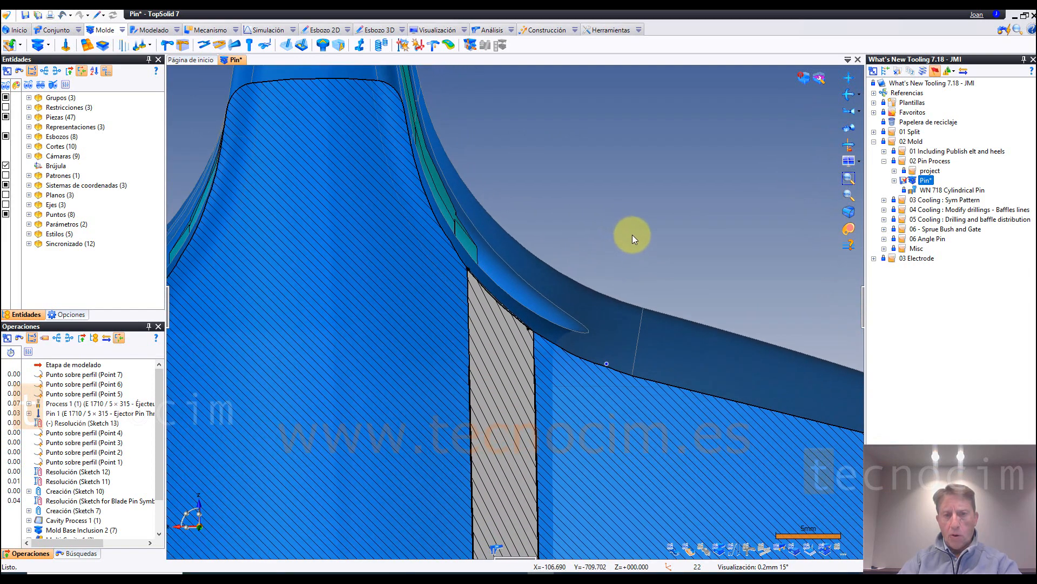
{"action": "left_click", "coordinate": [736, 551]}
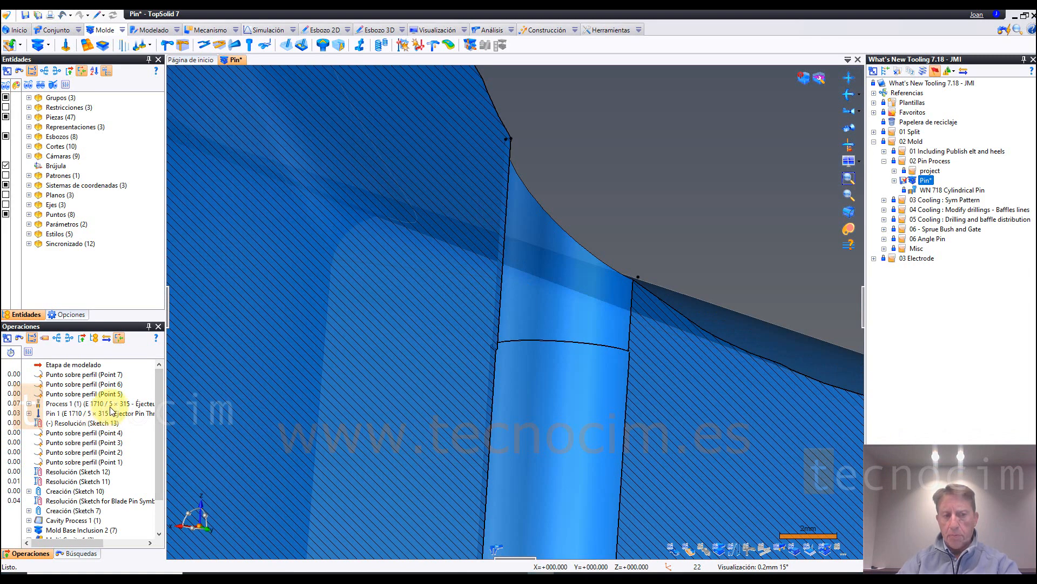
{"action": "left_click", "coordinate": [108, 404]}
{"action": "right_click", "coordinate": [130, 406]}
{"action": "left_click", "coordinate": [215, 372]}
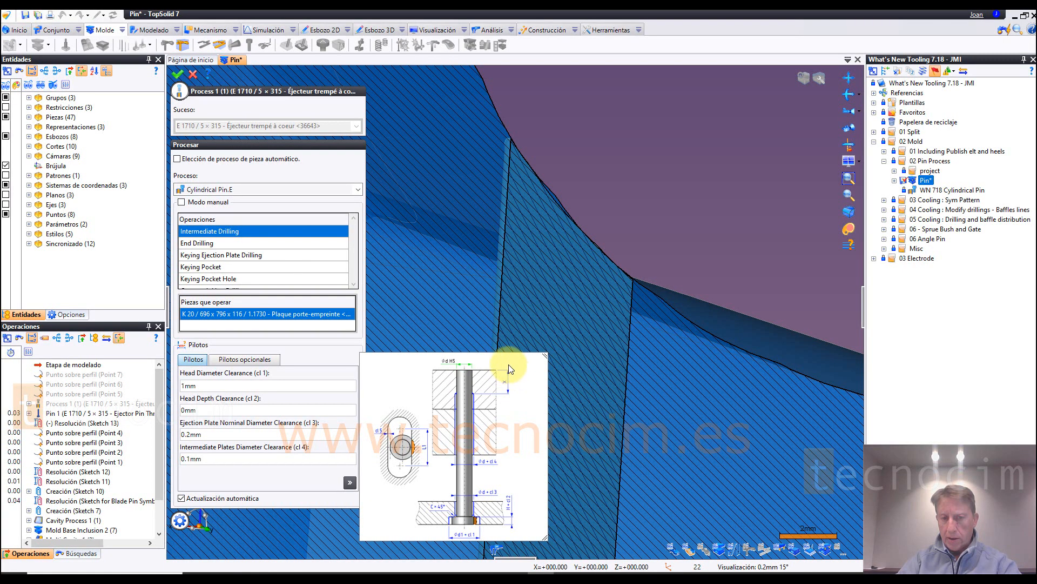
{"action": "left_click", "coordinate": [504, 383]}
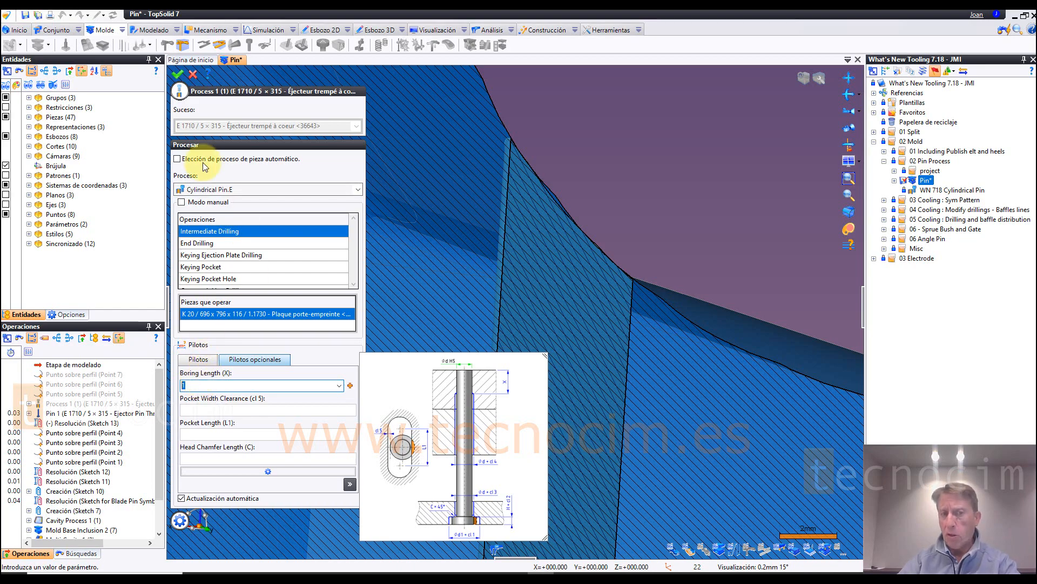
{"action": "left_click", "coordinate": [179, 75]}
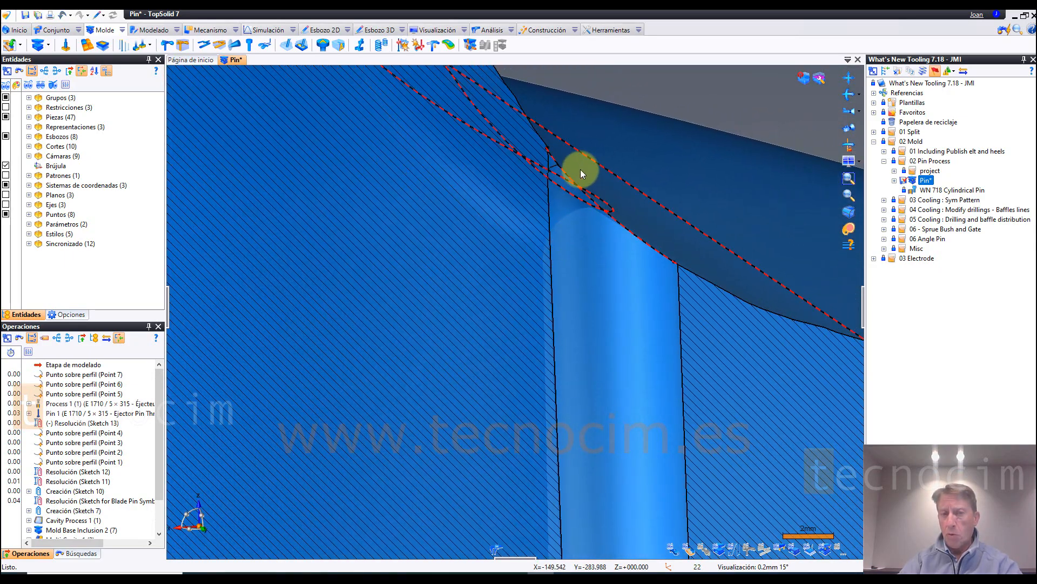
Step: Switch the ejector pin's Process 1 to the Cylindrical Pin process, check its optional boring length, and examine the resulting hole near the molding surface
{"action": "scroll", "coordinate": [578, 166], "scroll_direction": "up", "scroll_amount": 5}
{"action": "left_click", "coordinate": [494, 150]}
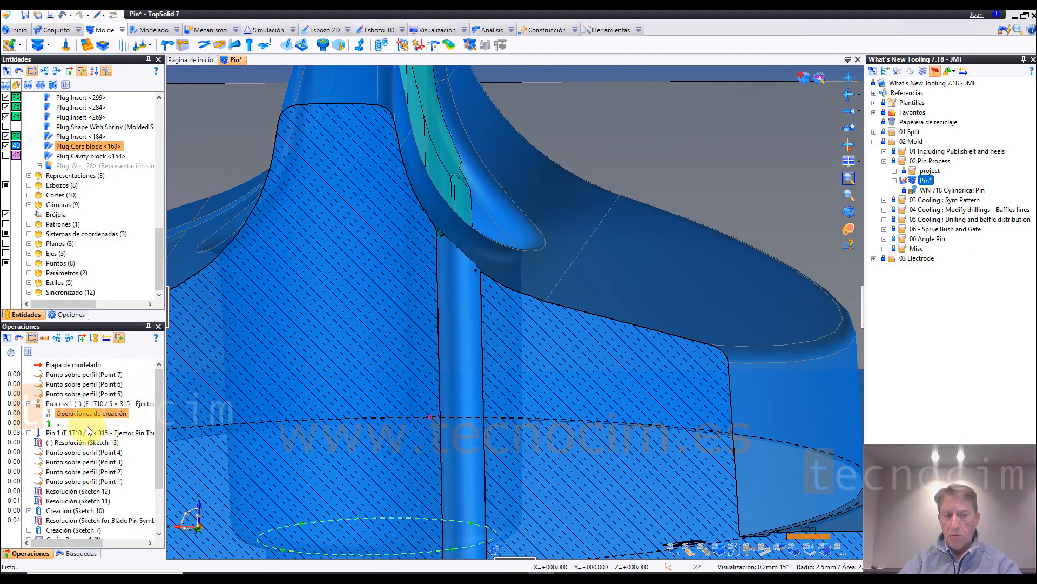
{"action": "double_click", "coordinate": [97, 406]}
{"action": "left_click", "coordinate": [346, 189]}
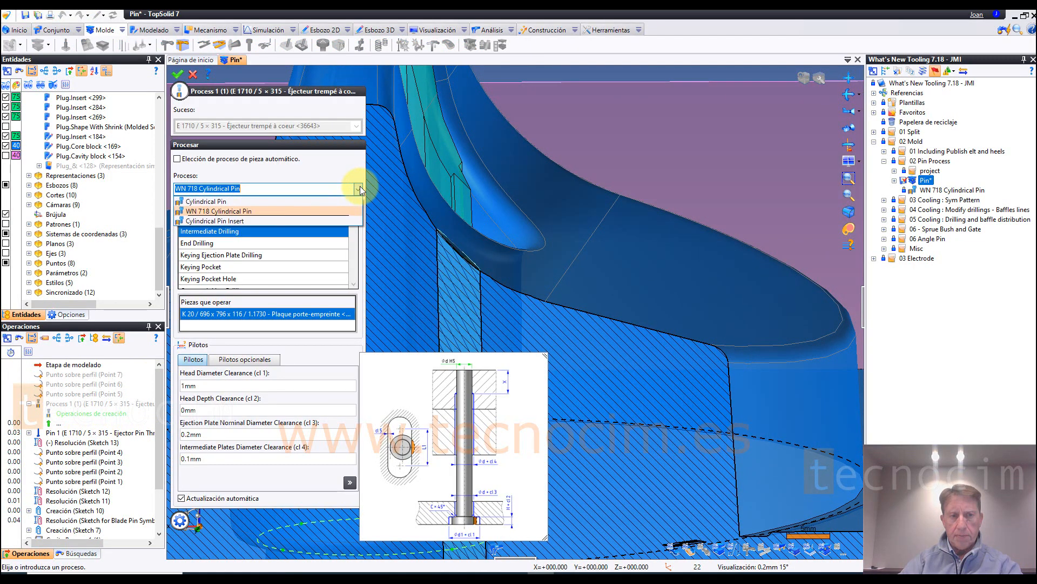
{"action": "left_click", "coordinate": [208, 201]}
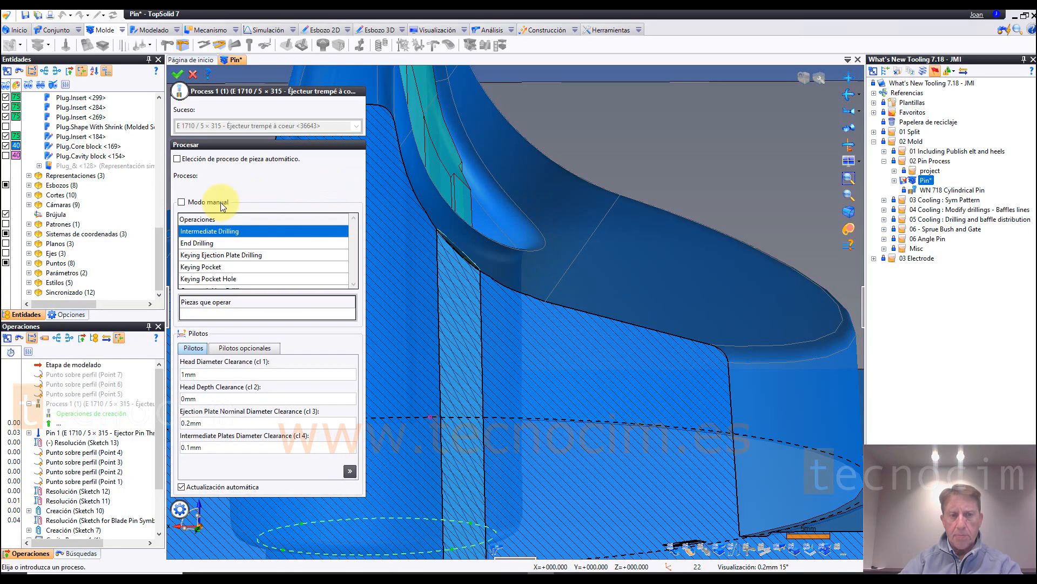
{"action": "left_click", "coordinate": [505, 372]}
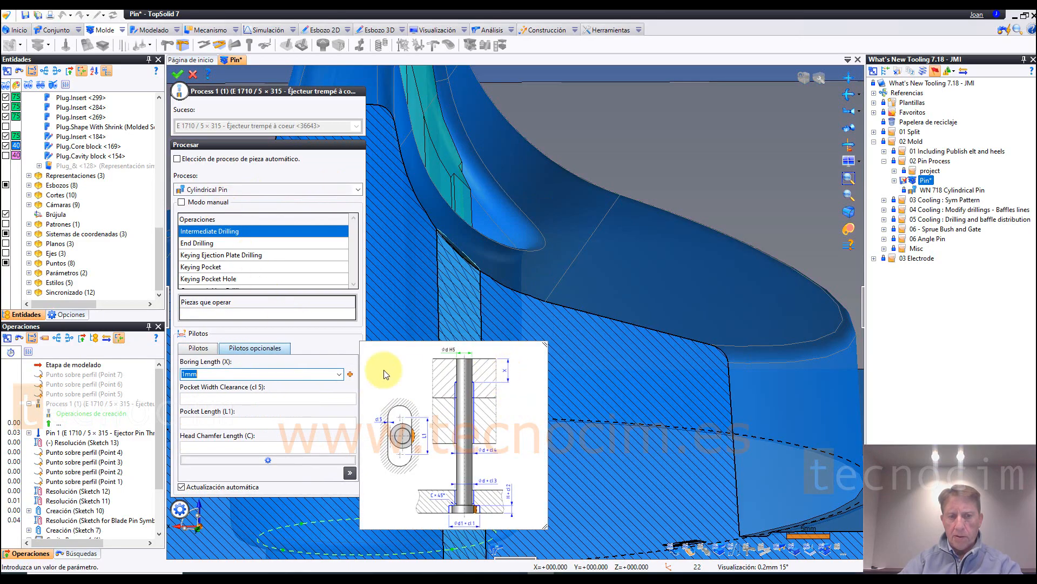
{"action": "double_click", "coordinate": [179, 374]}
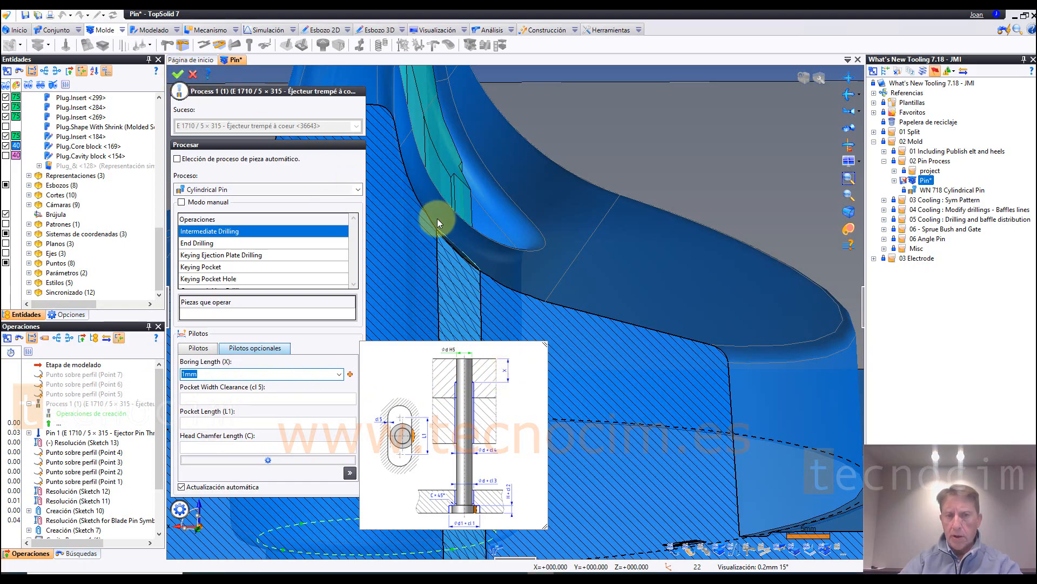
{"action": "scroll", "coordinate": [576, 235], "scroll_direction": "up", "scroll_amount": 5}
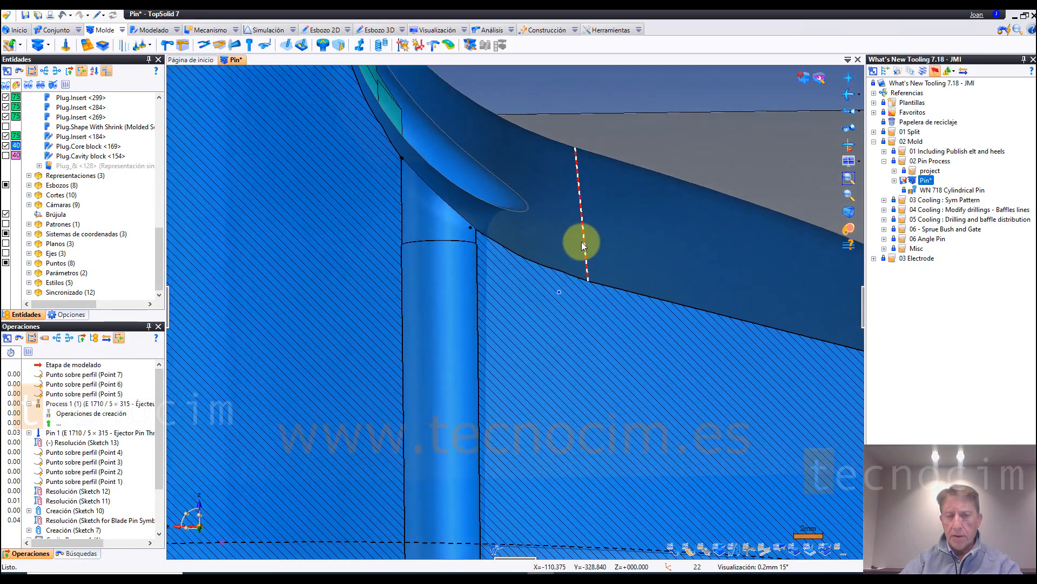
{"action": "scroll", "coordinate": [582, 242], "scroll_direction": "up", "scroll_amount": 4}
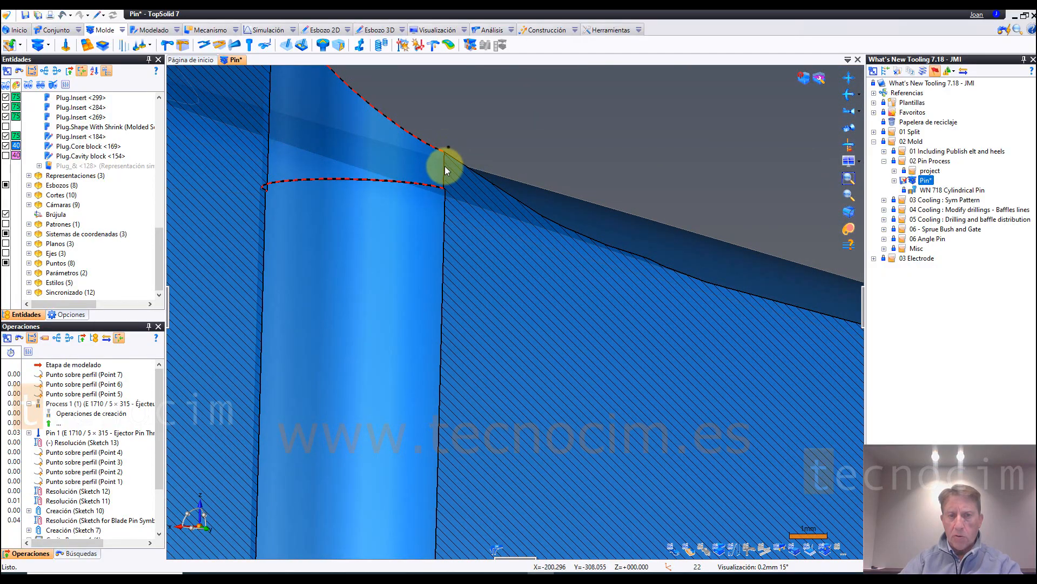
{"action": "scroll", "coordinate": [432, 233], "scroll_direction": "down", "scroll_amount": 8}
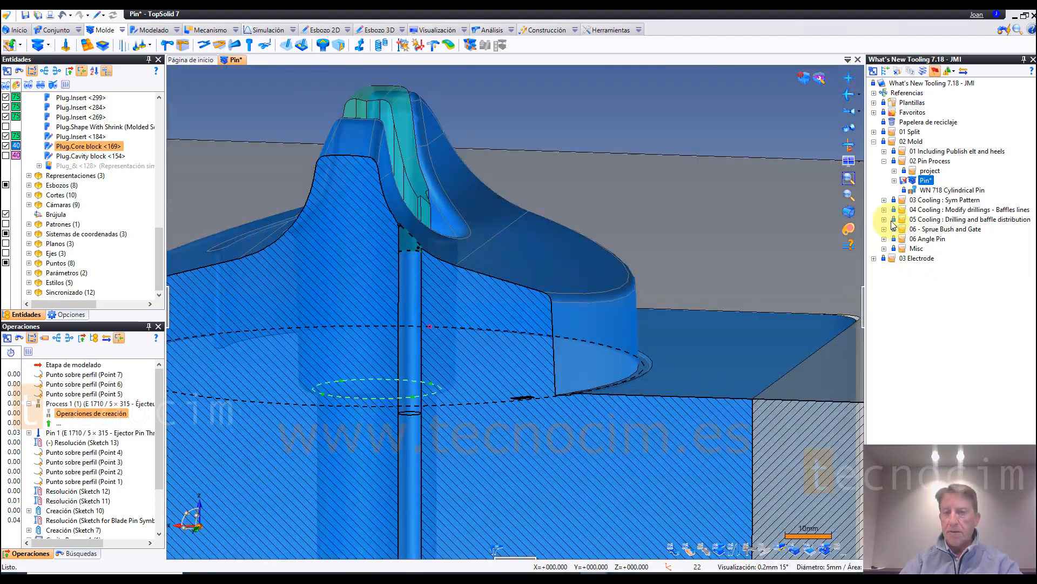
Step: Open the Cooling assembly from the 03 Cooling : Sym Pattern folder and select the cooling circuit as the entity for a Repetition
{"action": "left_click", "coordinate": [884, 200]}
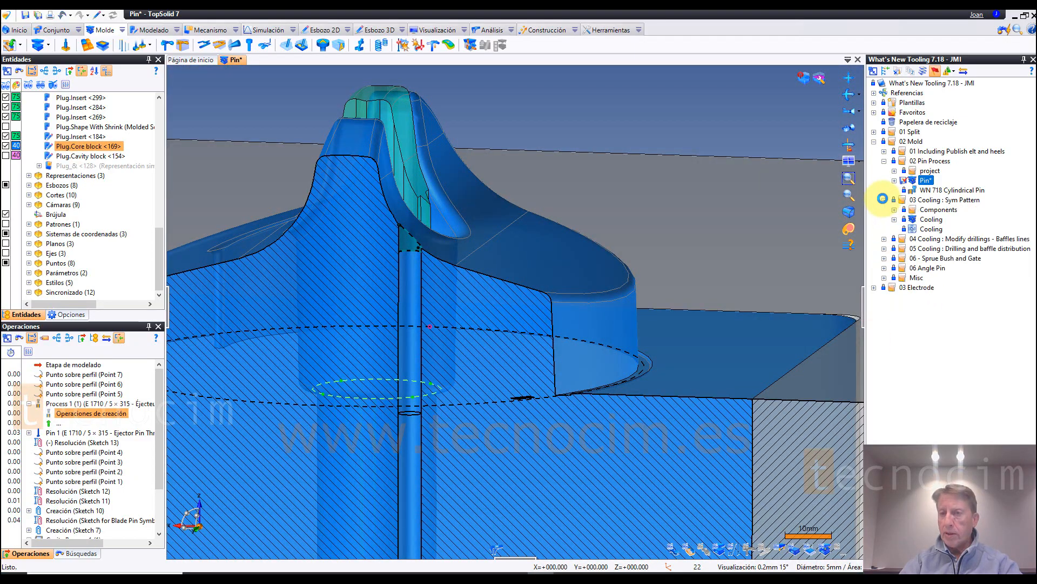
{"action": "double_click", "coordinate": [930, 220]}
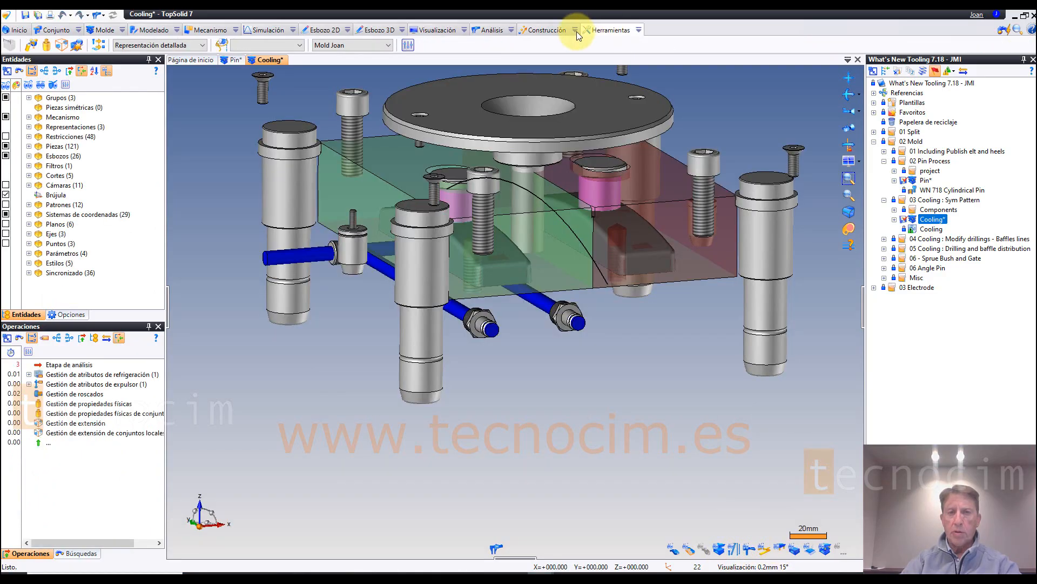
{"action": "left_click", "coordinate": [558, 31]}
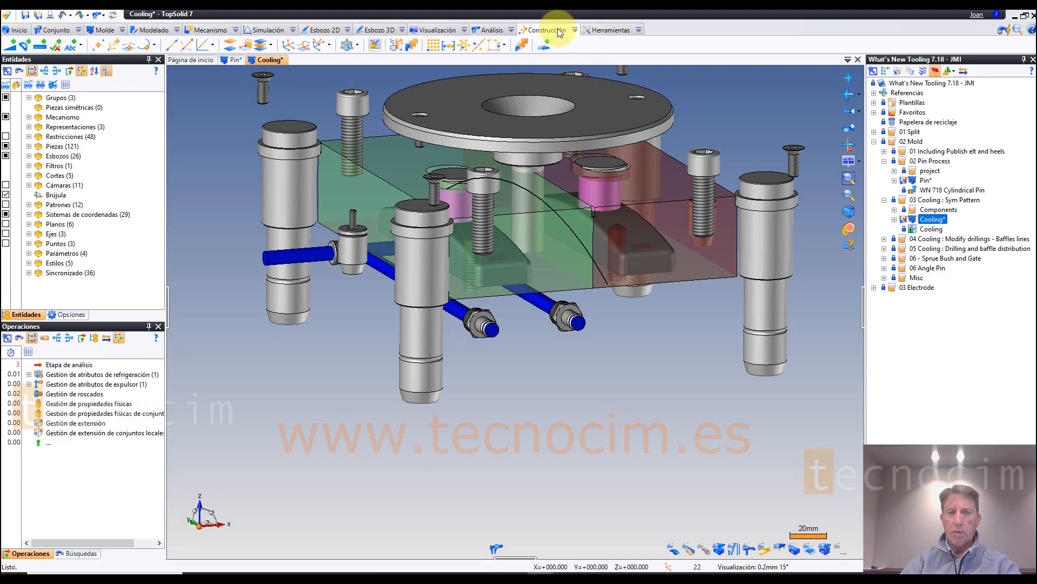
{"action": "left_click", "coordinate": [414, 46]}
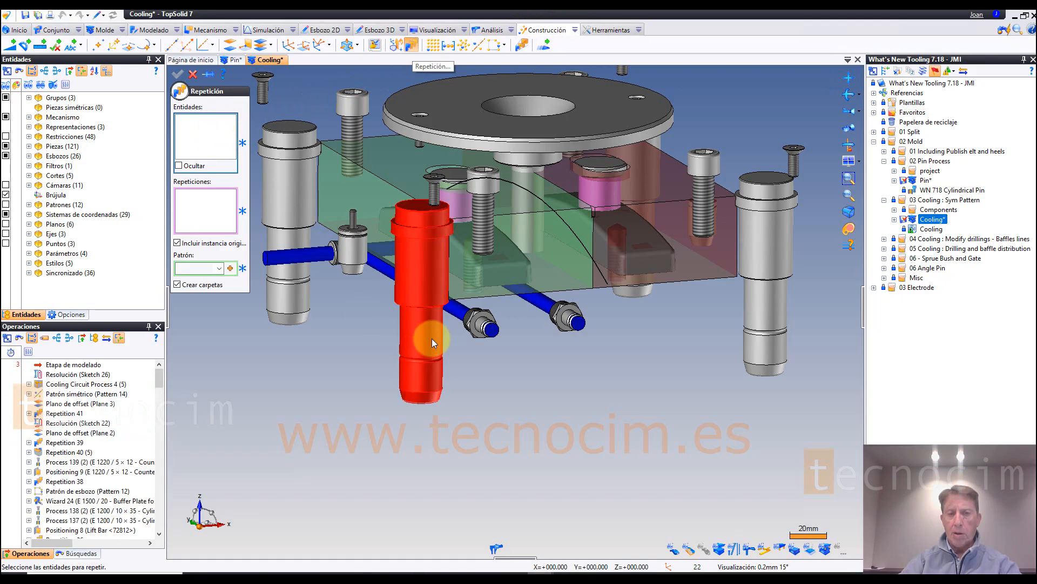
{"action": "left_click", "coordinate": [459, 315]}
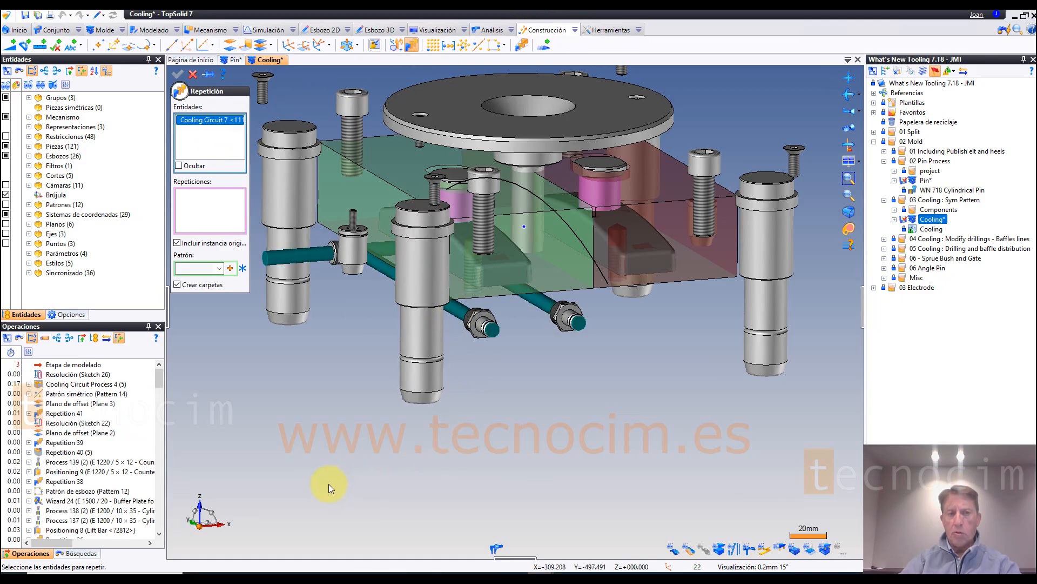
Step: Create a symmetric pattern about the absolute YZ plane and use it for the cooling circuit's repetition
{"action": "left_click", "coordinate": [219, 269]}
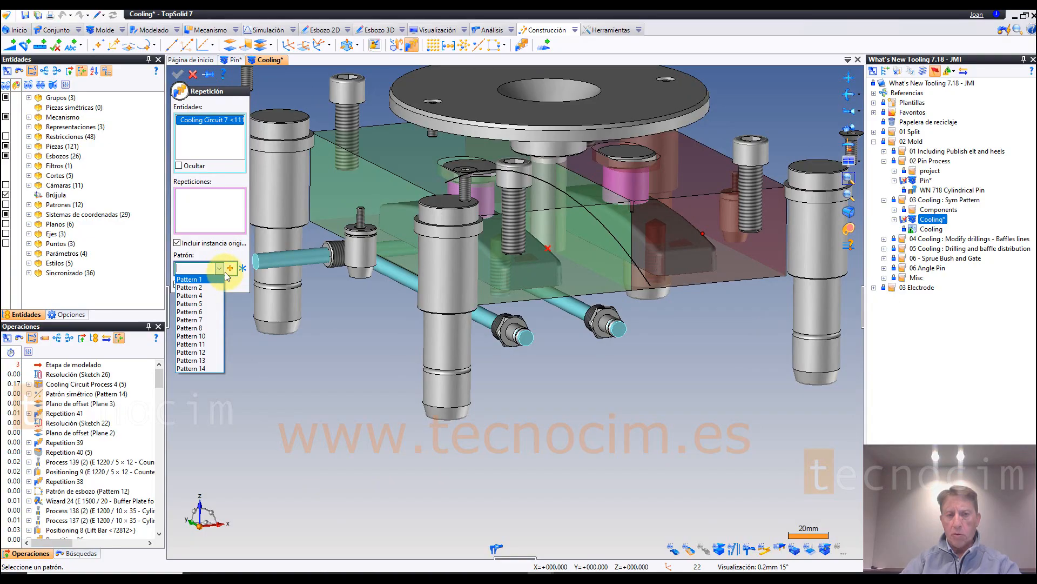
{"action": "left_click", "coordinate": [231, 269]}
{"action": "left_click", "coordinate": [231, 269]}
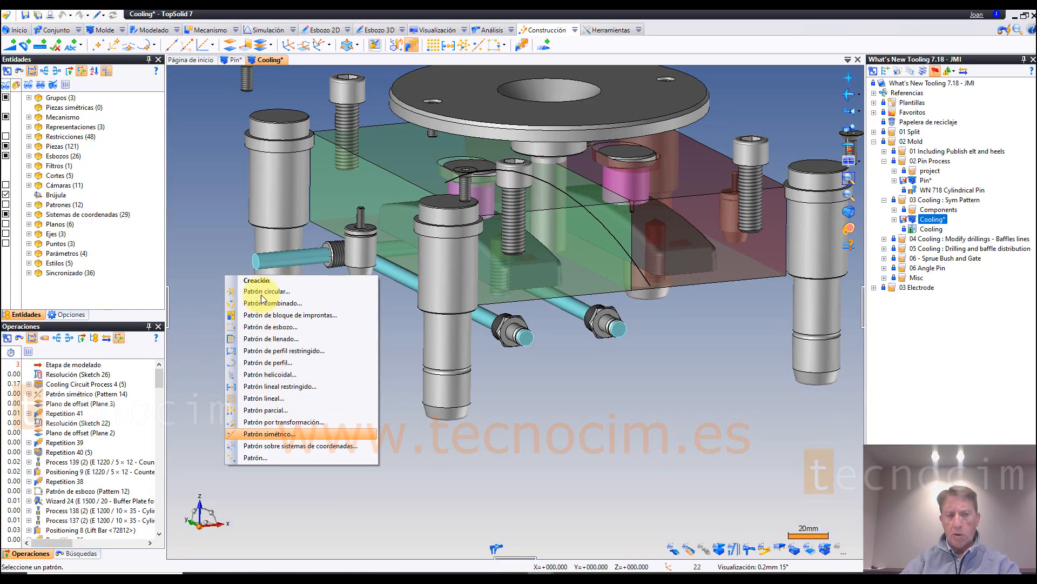
{"action": "left_click", "coordinate": [236, 174]}
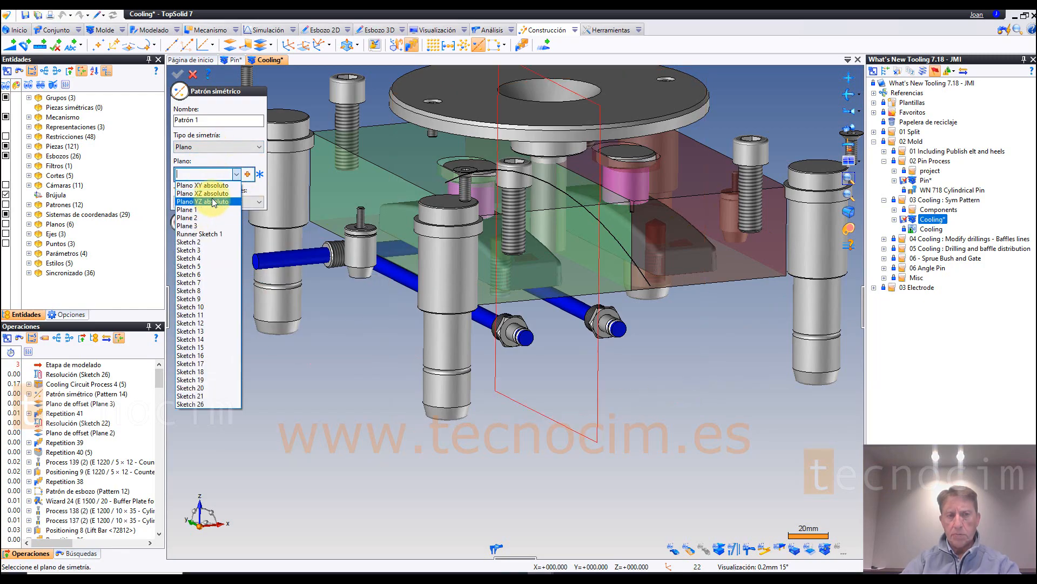
{"action": "left_click", "coordinate": [211, 201]}
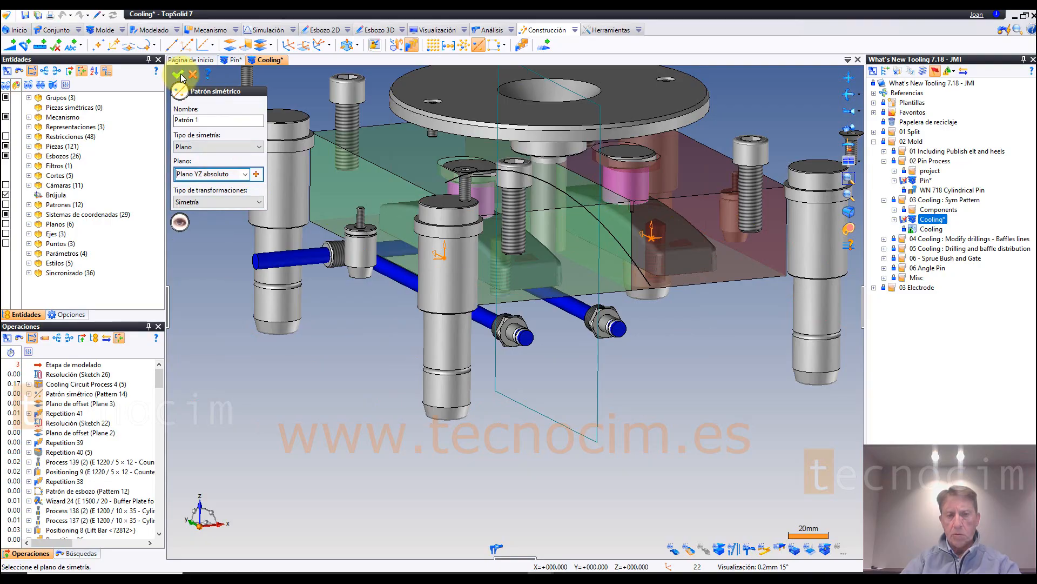
{"action": "left_click", "coordinate": [177, 74]}
{"action": "left_click", "coordinate": [333, 415]}
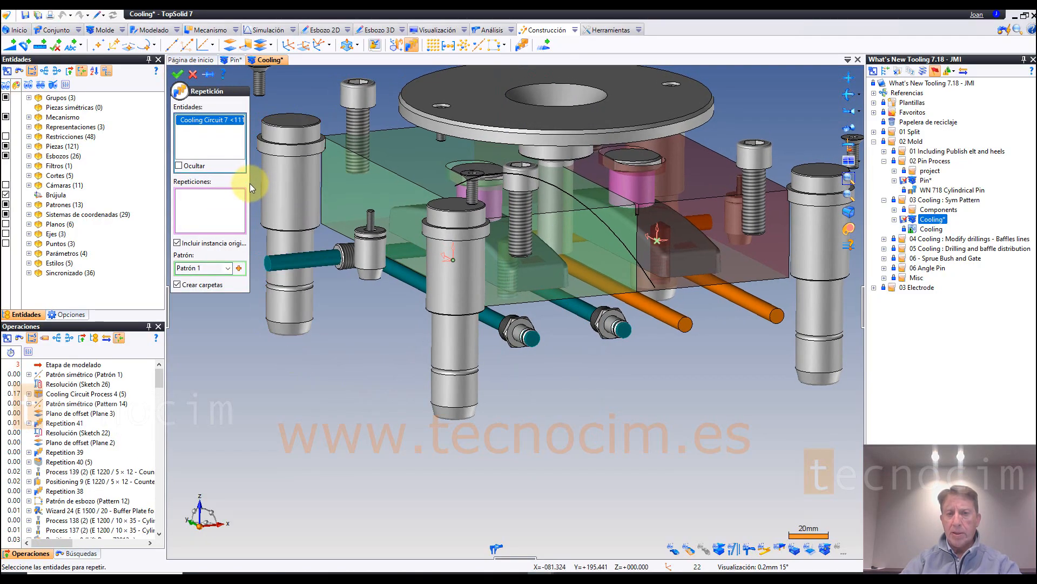
Step: Add the cooling circuit's components to the repetition, accept creating their symmetric copy, and inspect the mirrored channels and fittings
{"action": "middle_click_drag", "start_coordinate": [251, 187], "coordinate": [730, 451]}
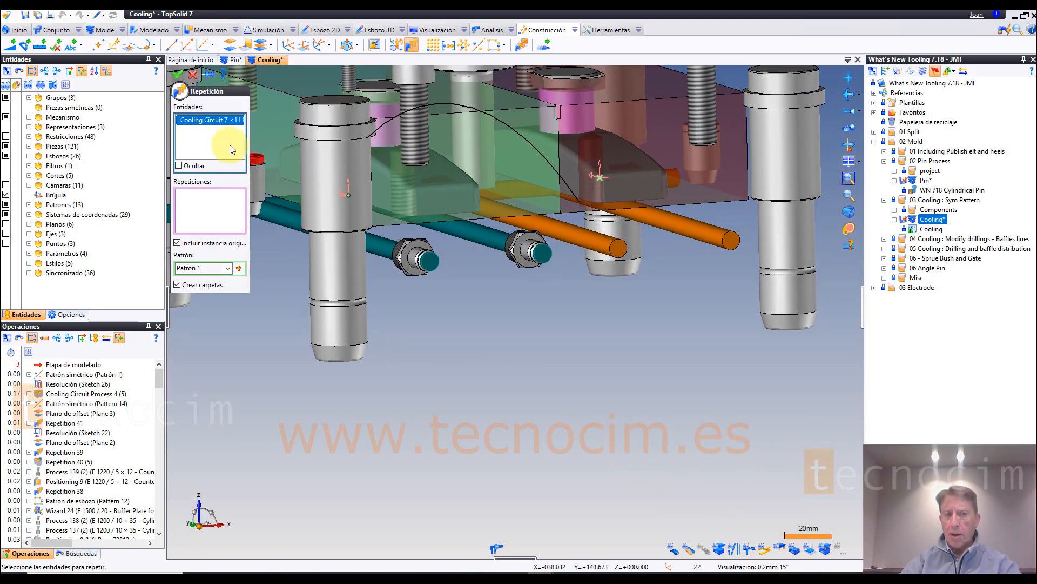
{"action": "left_click", "coordinate": [413, 268]}
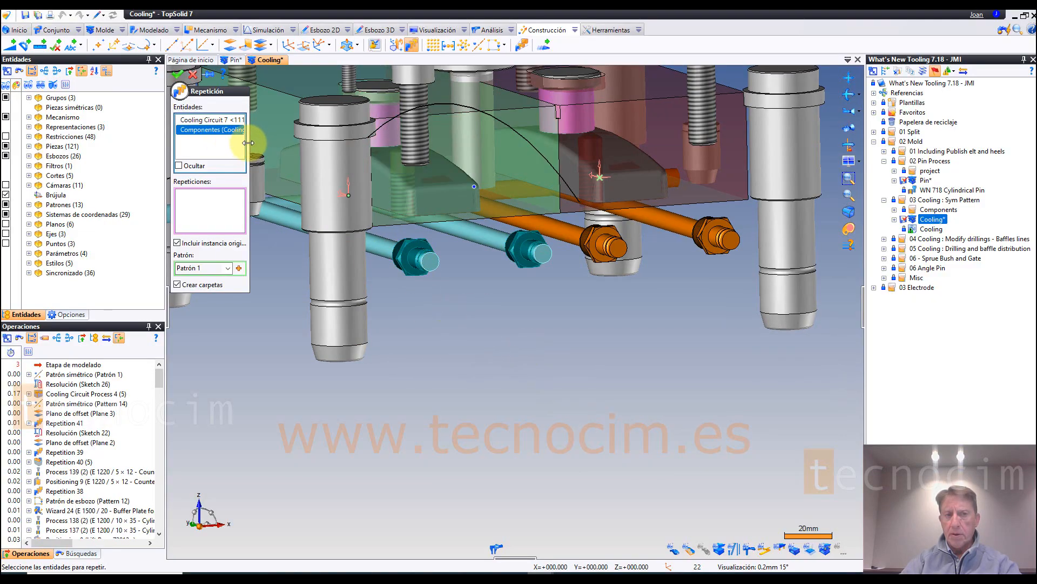
{"action": "left_click_drag", "start_coordinate": [250, 140], "coordinate": [328, 140]}
{"action": "middle_click_drag", "start_coordinate": [528, 403], "coordinate": [205, 119]}
{"action": "left_click", "coordinate": [178, 76]}
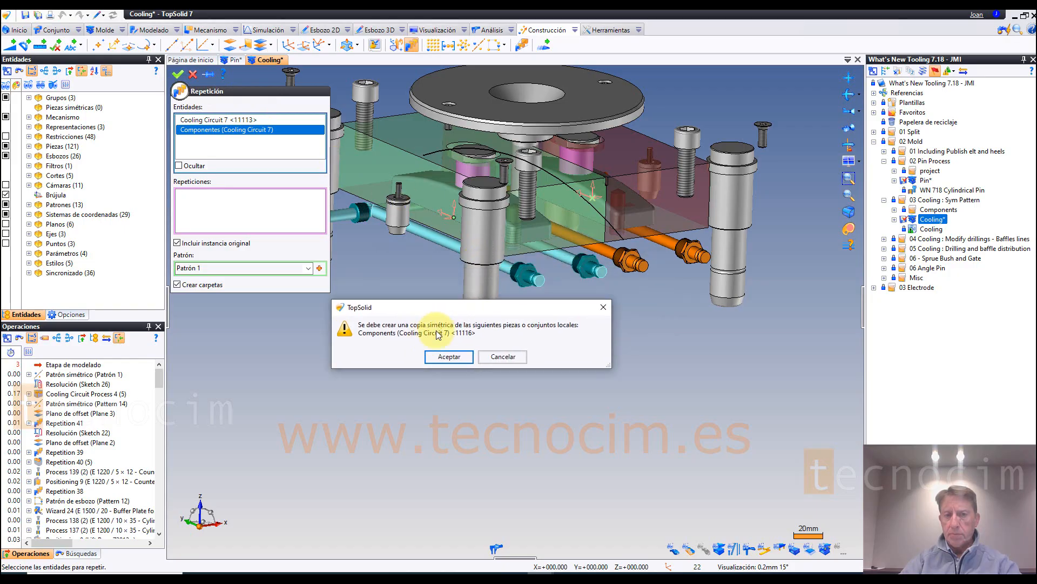
{"action": "left_click", "coordinate": [460, 392]}
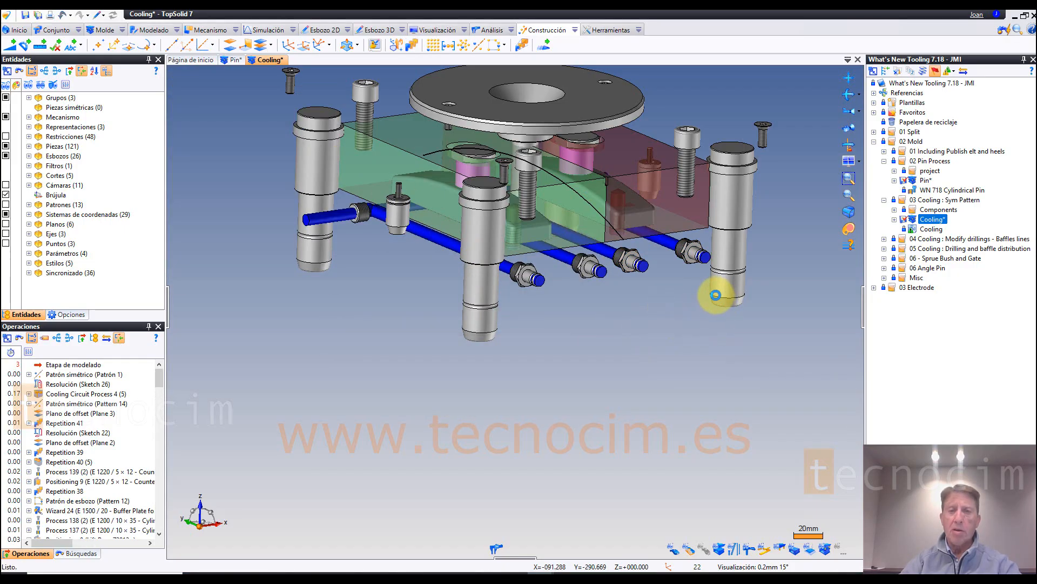
{"action": "scroll", "coordinate": [792, 303], "scroll_direction": "up", "scroll_amount": 3}
{"action": "scroll", "coordinate": [789, 324], "scroll_direction": "up", "scroll_amount": 3}
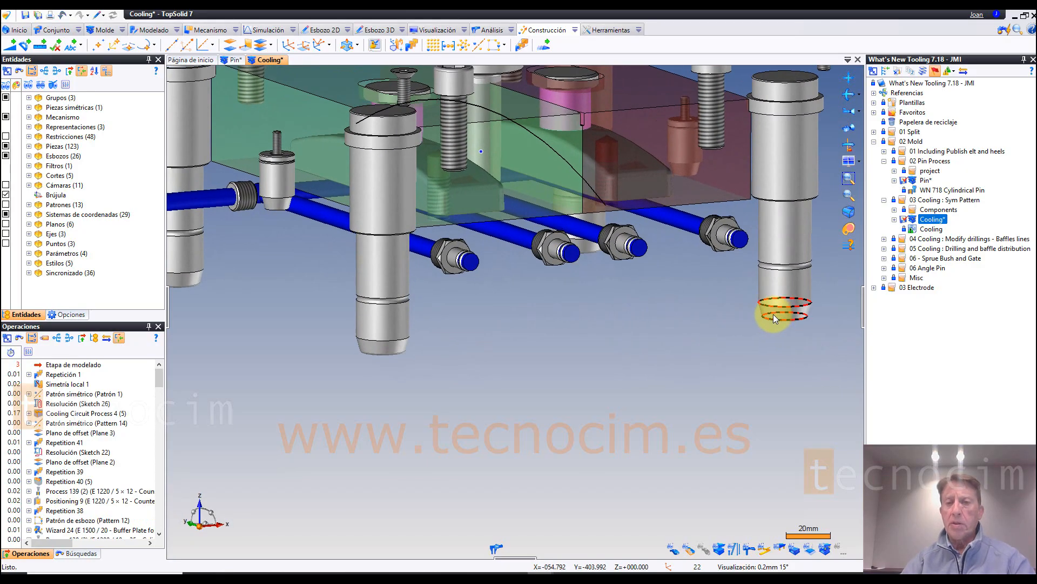
{"action": "middle_click_drag", "start_coordinate": [724, 315], "coordinate": [724, 318]}
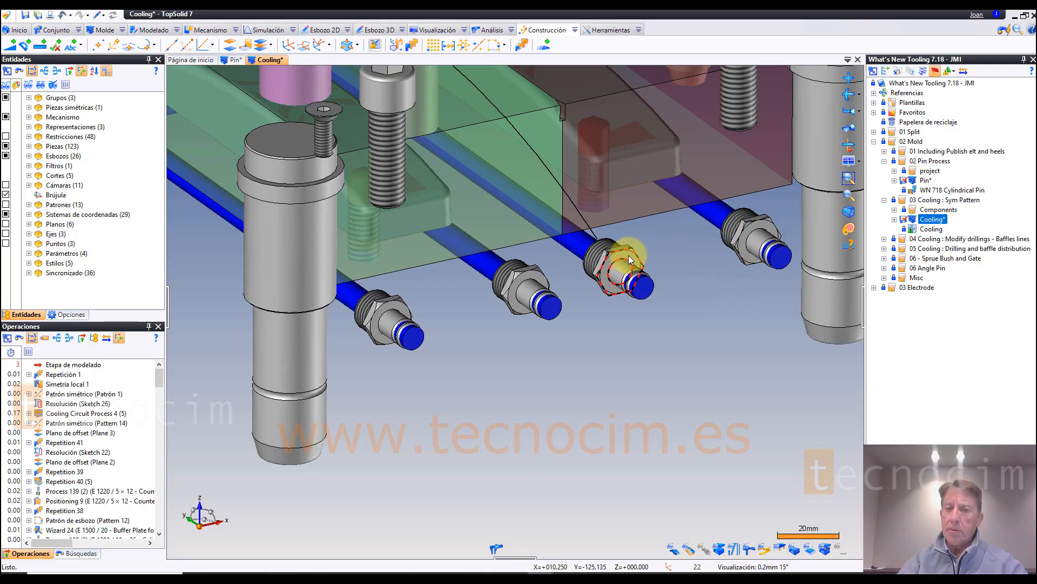
{"action": "middle_click_drag", "start_coordinate": [621, 259], "coordinate": [11, 498]}
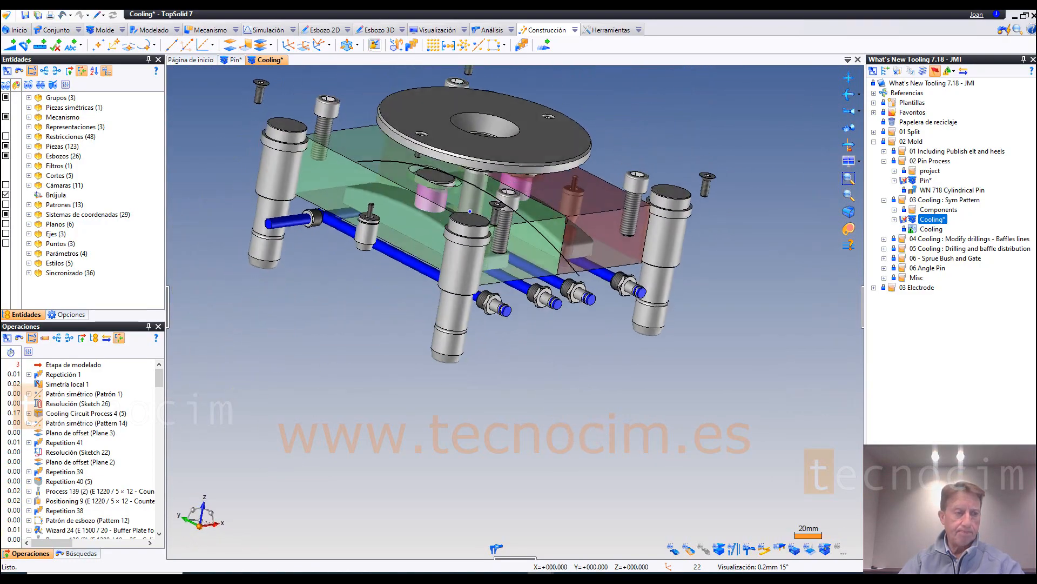
{"action": "middle_click_drag", "start_coordinate": [450, 204], "coordinate": [433, 214]}
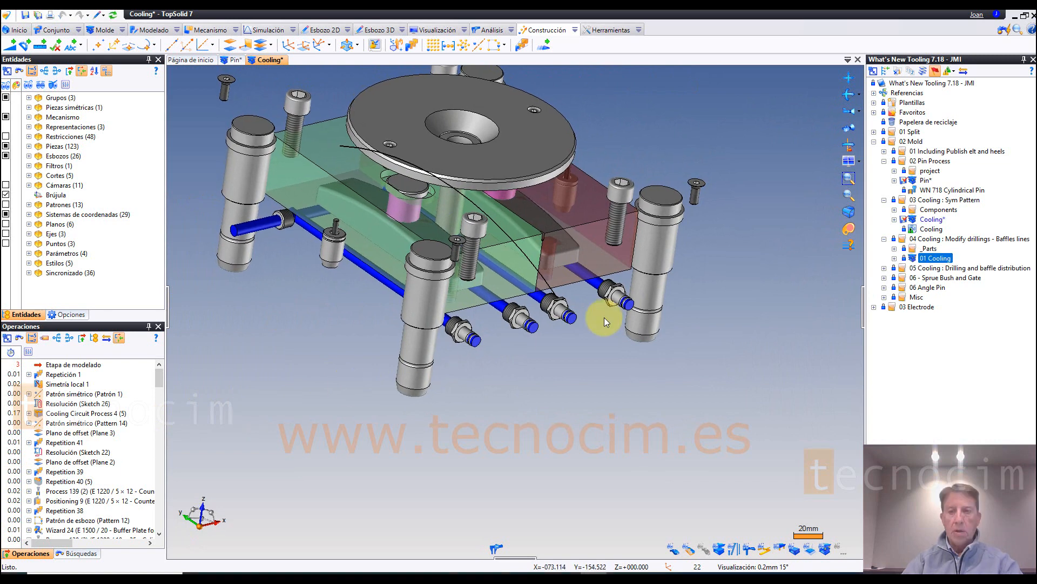
Step: Open the 01 Cooling assembly from the 04 Cooling : Modify drillings - Baffles lines folder and edit its cooling sketch
{"action": "left_click", "coordinate": [947, 240]}
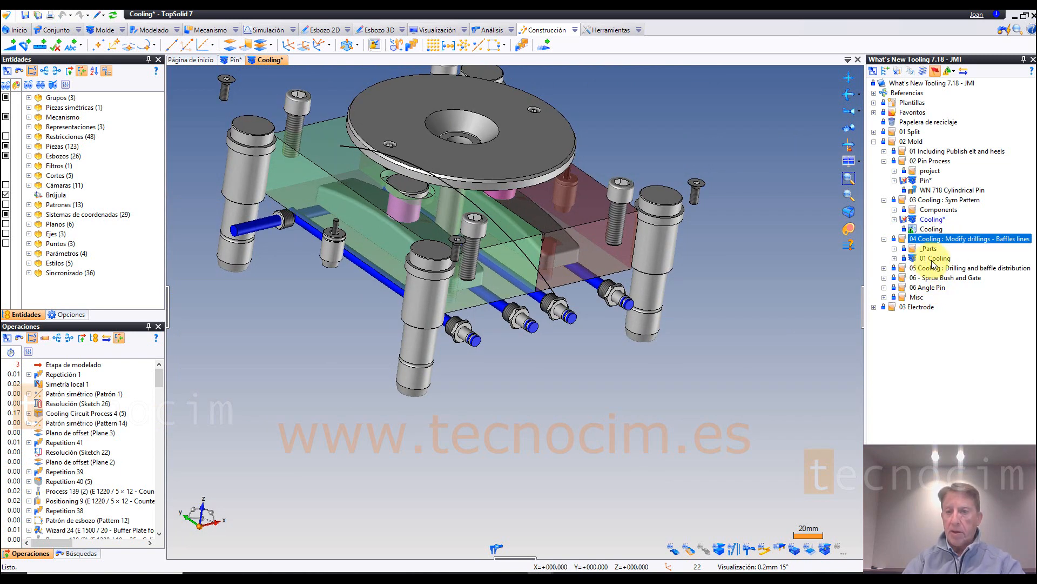
{"action": "double_click", "coordinate": [933, 259]}
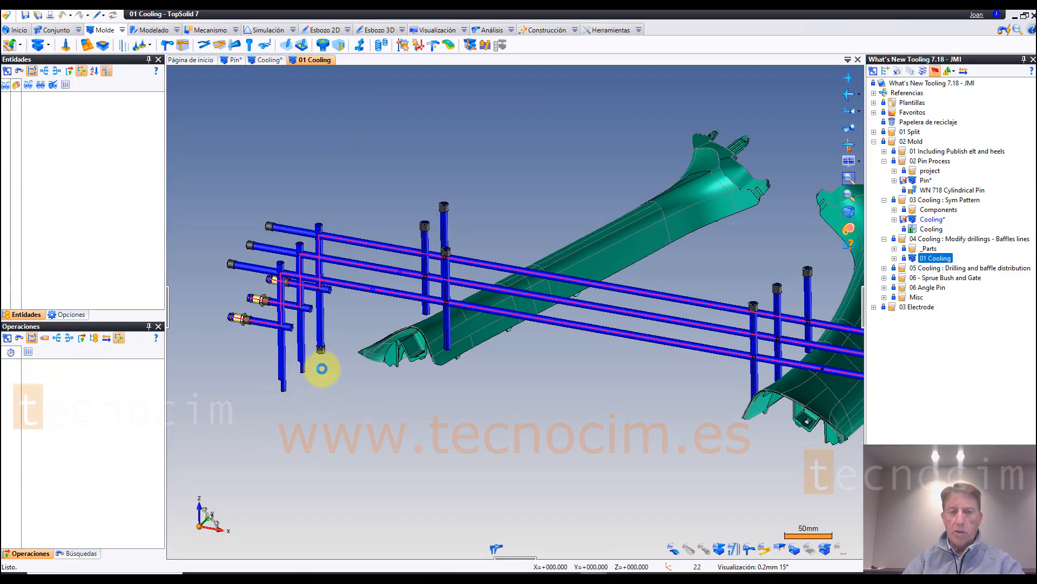
{"action": "scroll", "coordinate": [321, 367], "scroll_direction": "up", "scroll_amount": 2}
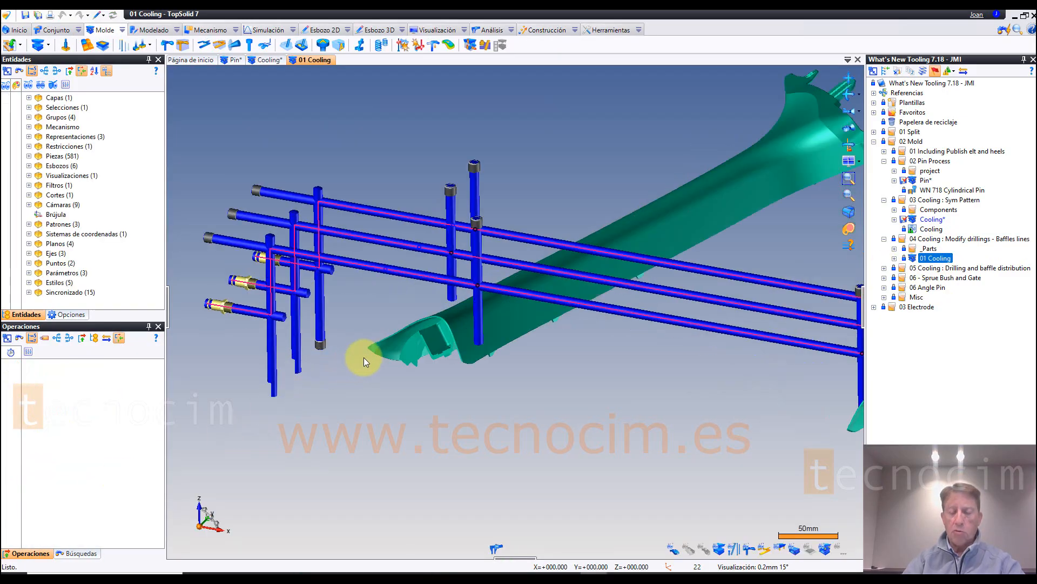
{"action": "right_click", "coordinate": [392, 269]}
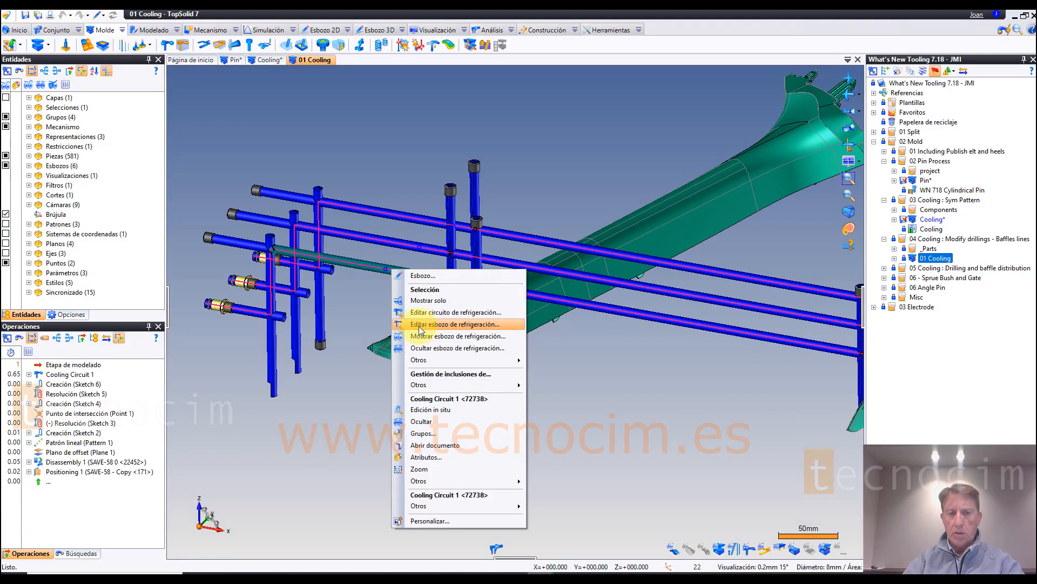
{"action": "left_click", "coordinate": [457, 324]}
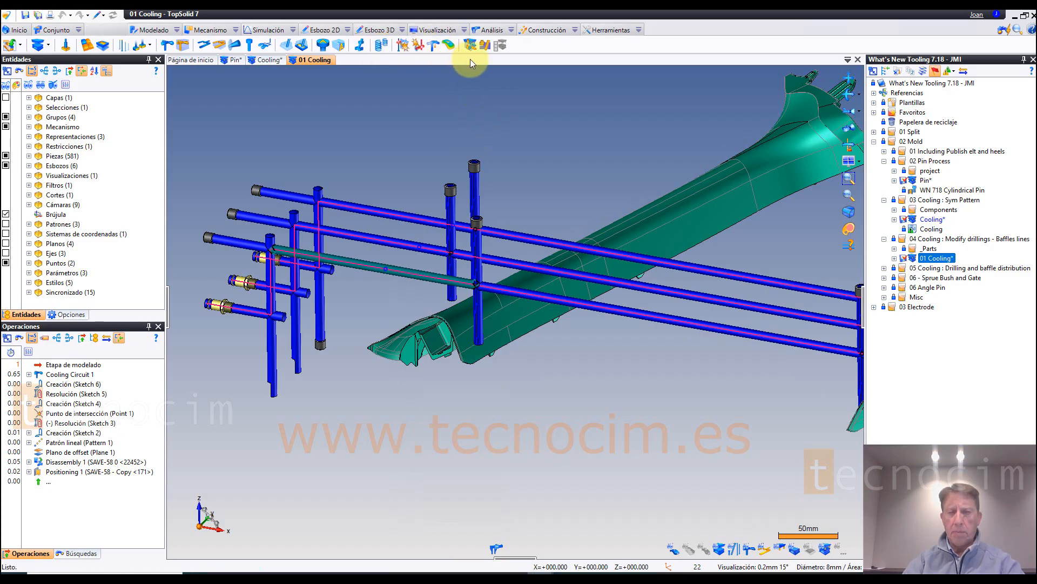
Step: Modify the three vertical drillings beside the inlet fittings together, reversing their drilling direction
{"action": "left_click", "coordinate": [505, 48]}
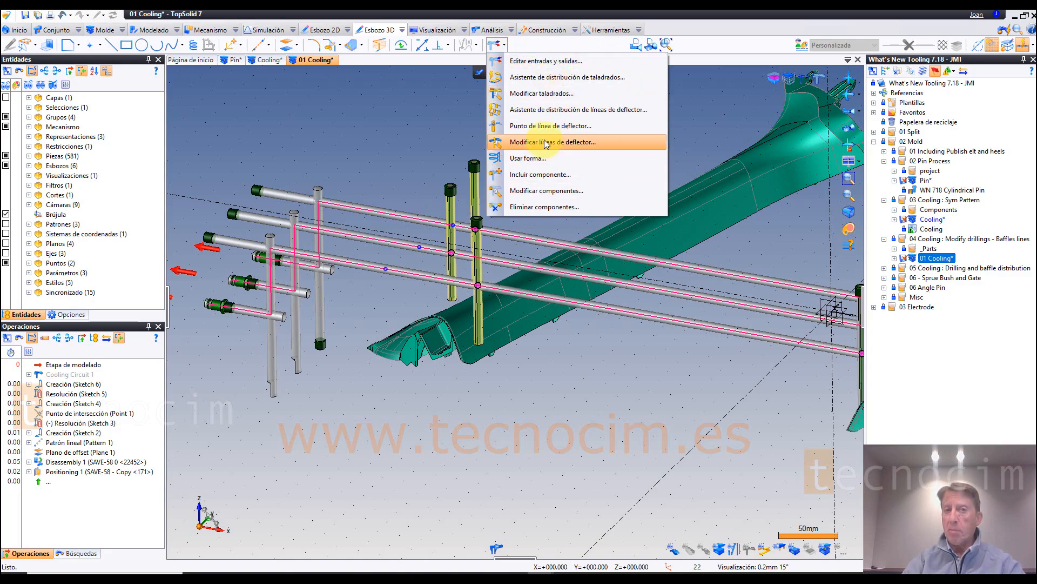
{"action": "left_click", "coordinate": [547, 94]}
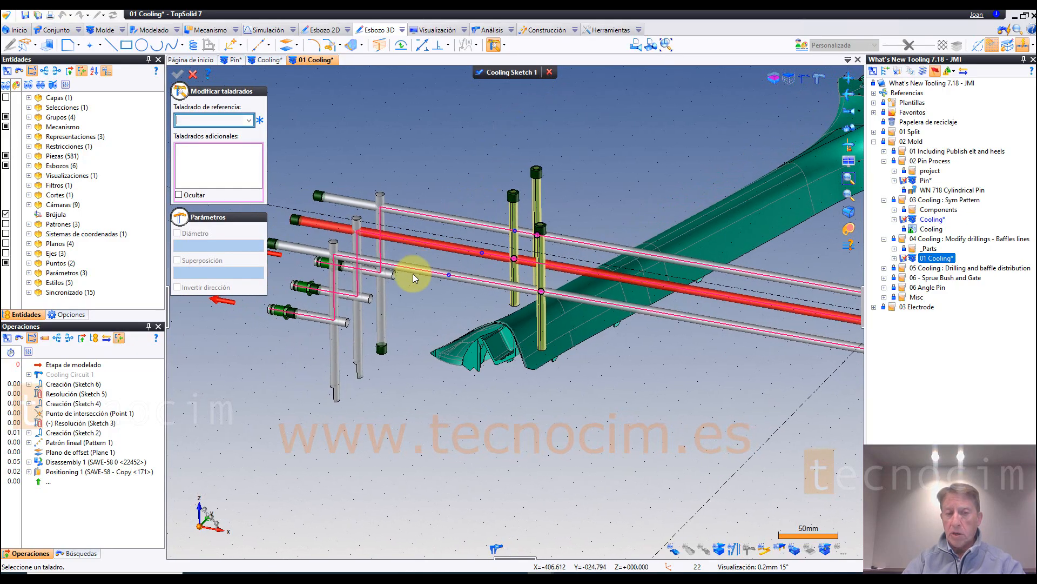
{"action": "left_click", "coordinate": [332, 343]}
{"action": "left_click", "coordinate": [357, 334]}
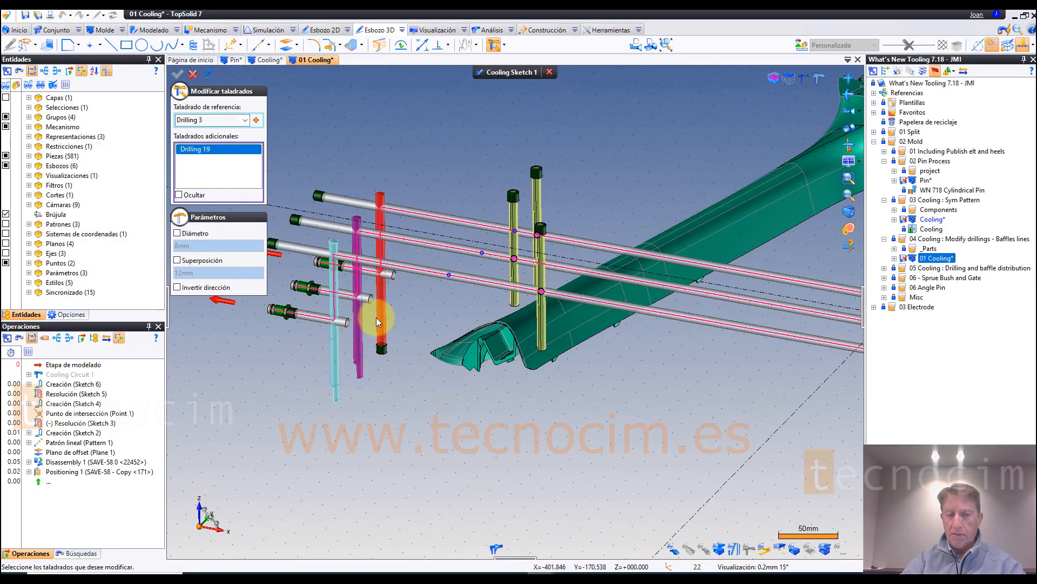
{"action": "left_click", "coordinate": [382, 313]}
{"action": "scroll", "coordinate": [469, 284], "scroll_direction": "up", "scroll_amount": 2}
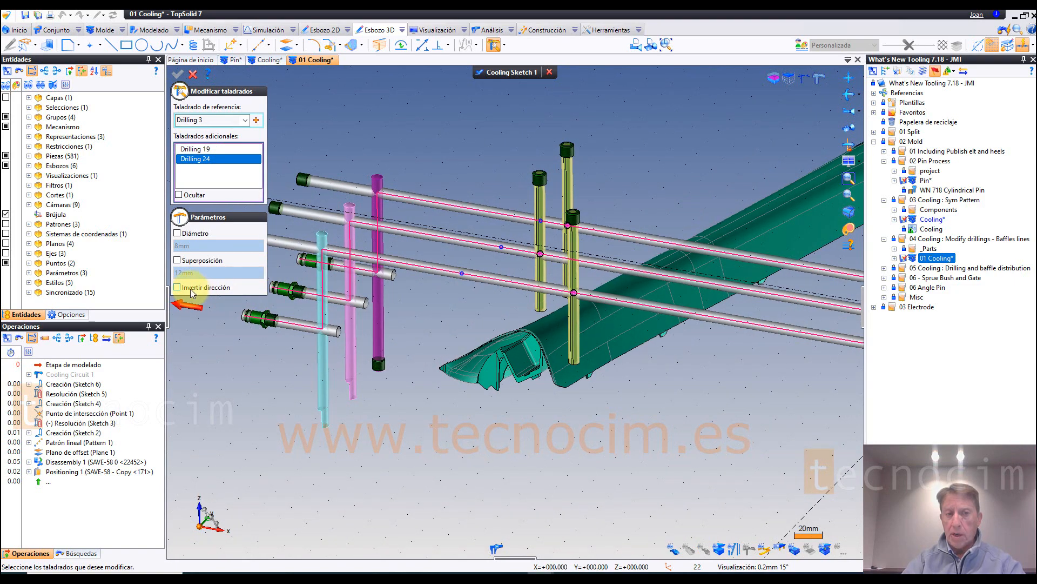
{"action": "left_click", "coordinate": [187, 289]}
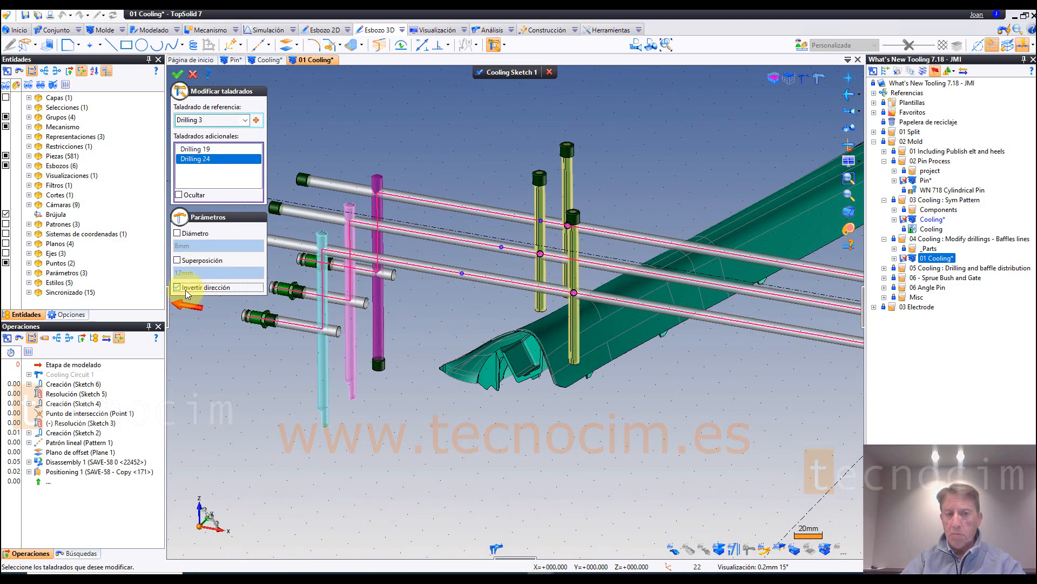
{"action": "left_click", "coordinate": [177, 77]}
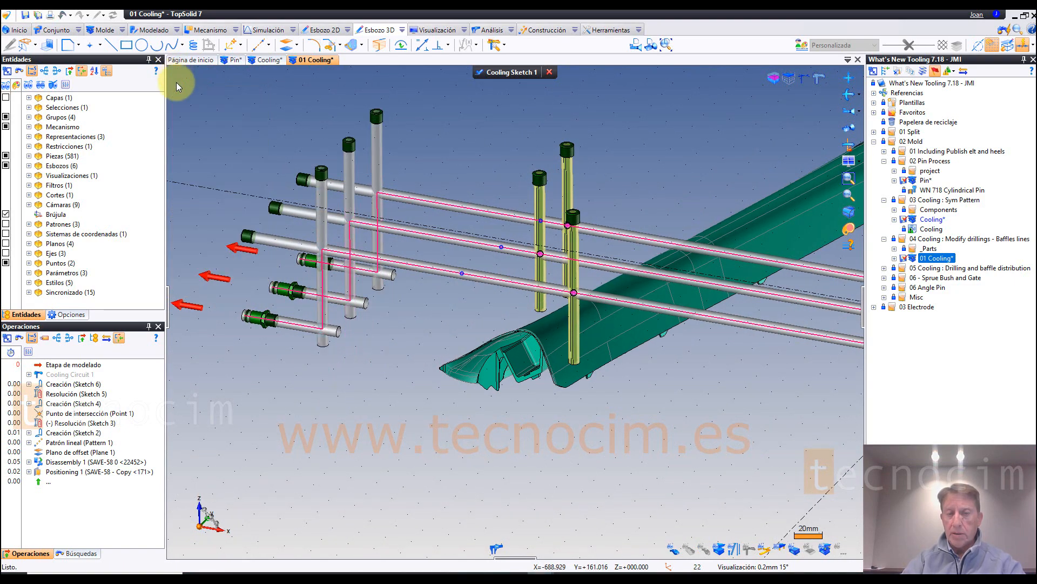
{"action": "middle_click_drag", "start_coordinate": [363, 490], "coordinate": [362, 485]}
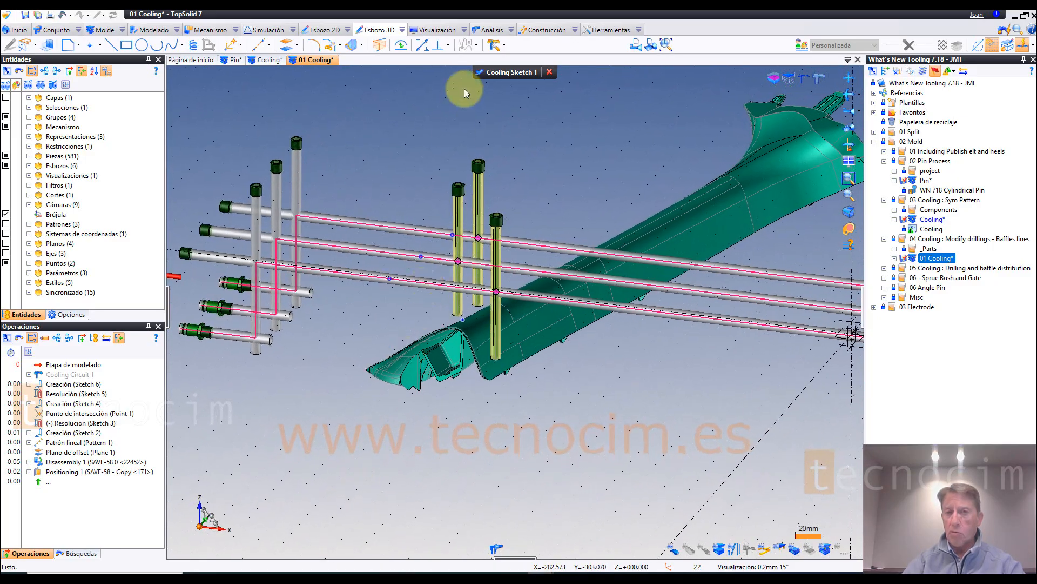
Step: Select the three neighbouring baffle lines for a joint baffle line modification and set their diameter to 16 mm
{"action": "left_click", "coordinate": [505, 46]}
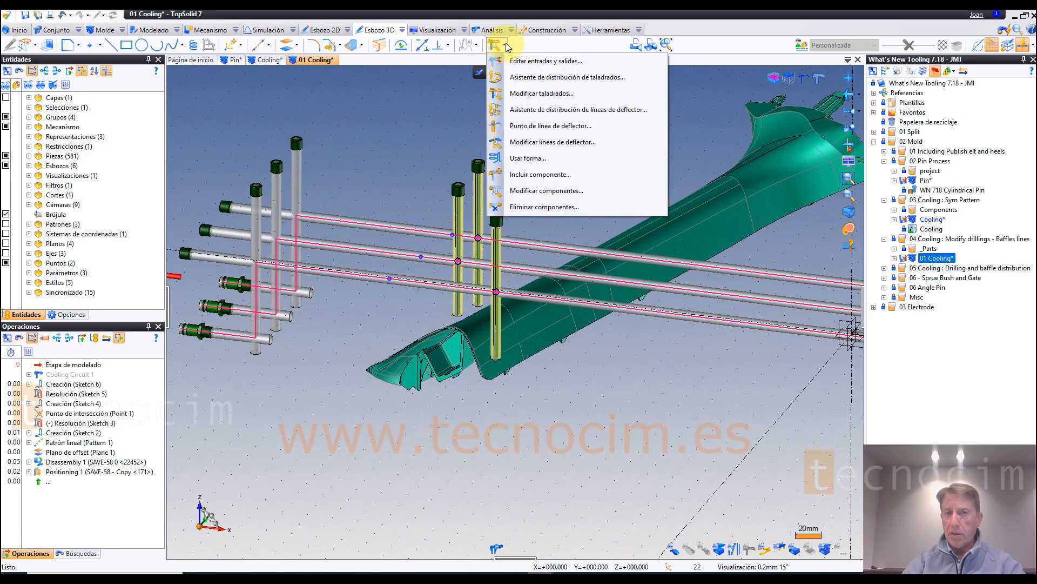
{"action": "left_click", "coordinate": [543, 143]}
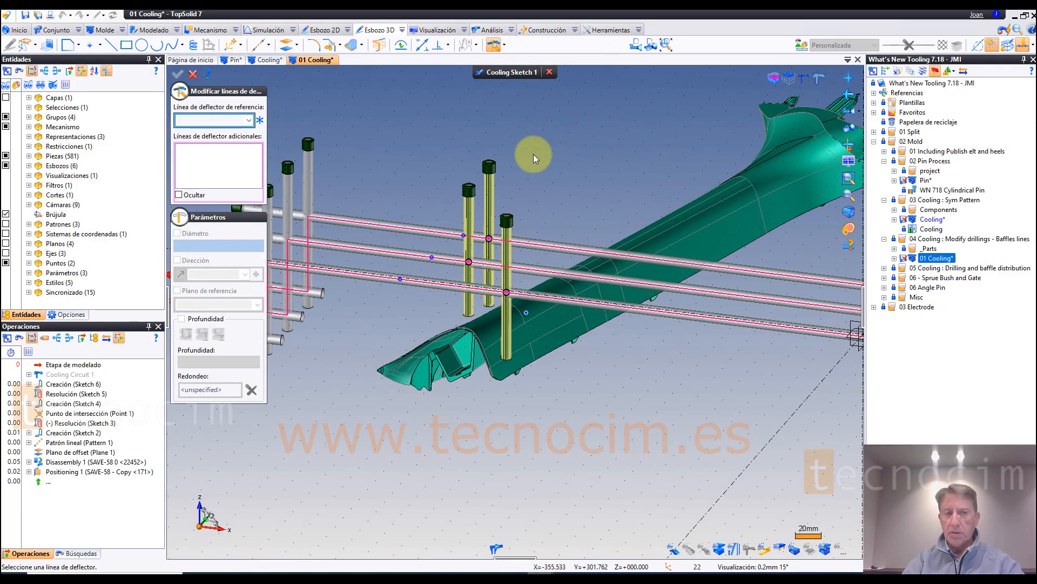
{"action": "left_click", "coordinate": [493, 198]}
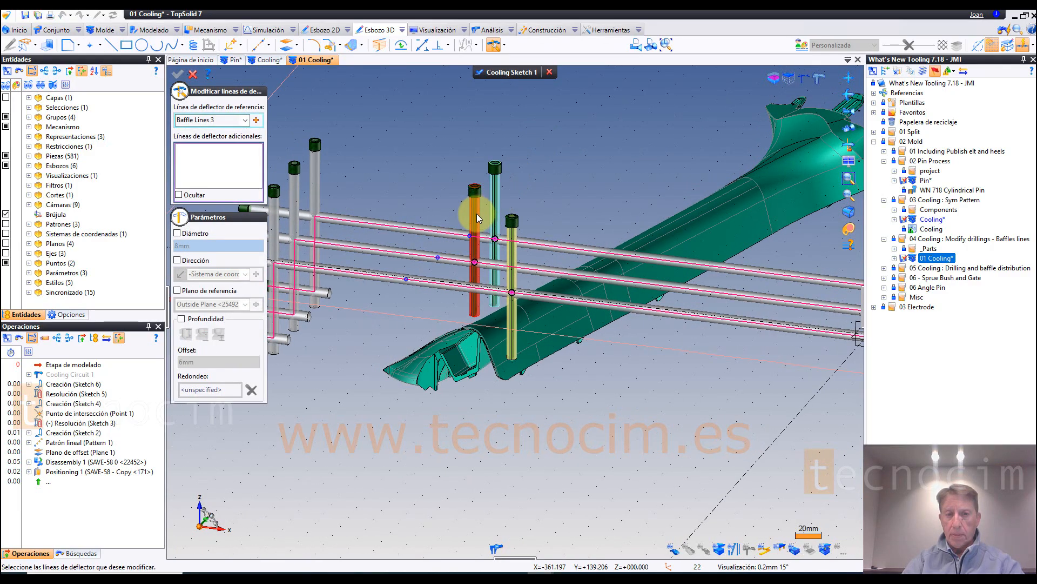
{"action": "left_click", "coordinate": [477, 213]}
{"action": "left_click", "coordinate": [513, 233]}
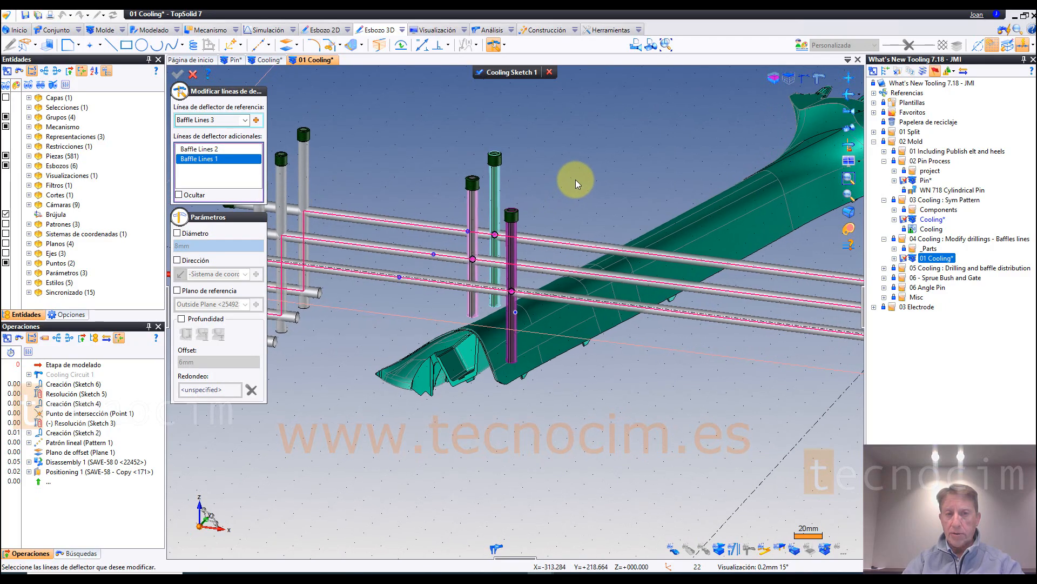
{"action": "scroll", "coordinate": [576, 180], "scroll_direction": "up", "scroll_amount": 3}
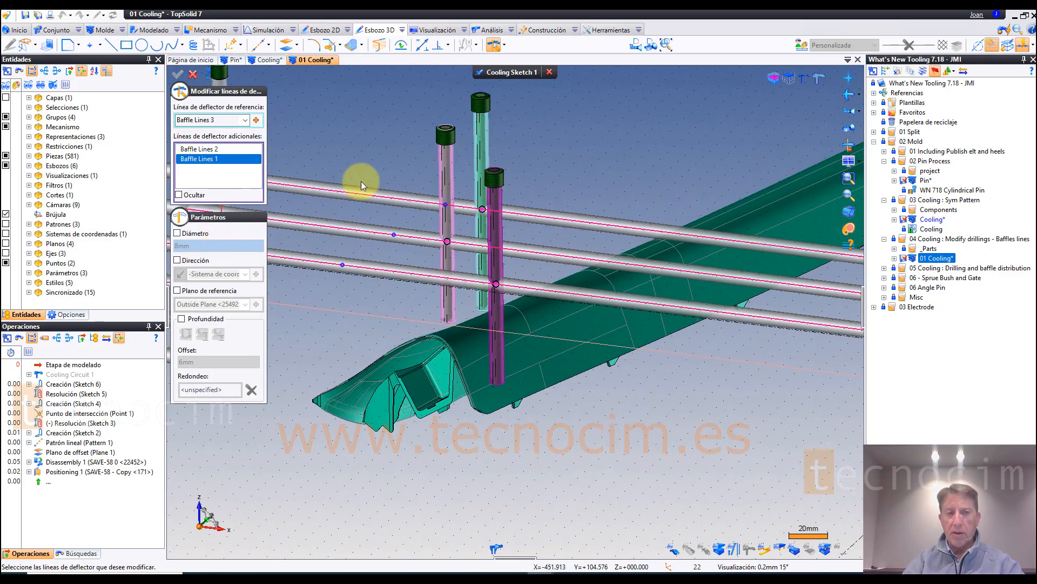
{"action": "left_click_drag", "start_coordinate": [194, 251], "coordinate": [165, 249]}
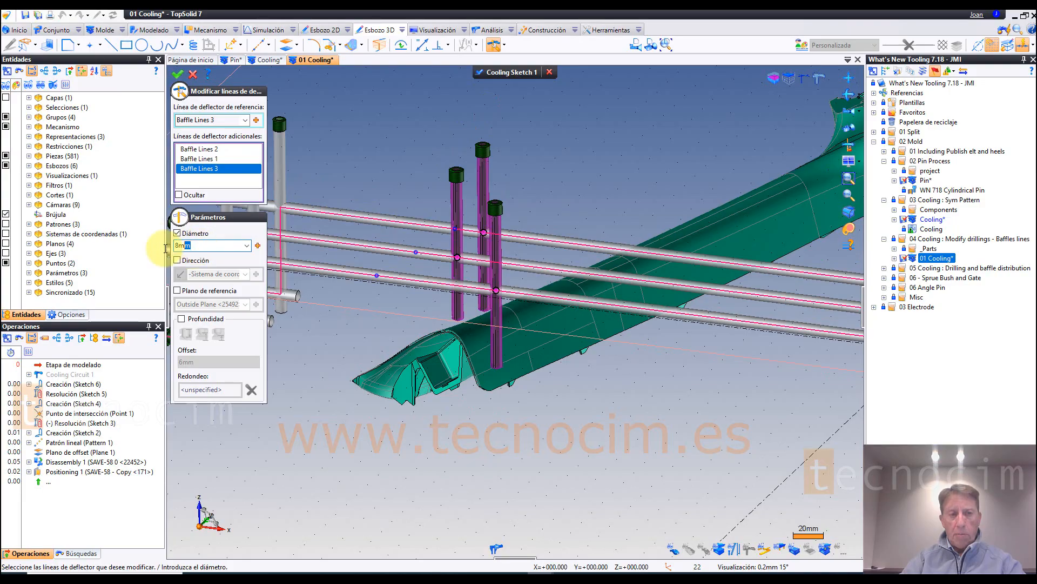
Step: Set the depth offset of the three selected baffle lines to 12 mm and apply the modification
{"action": "left_click", "coordinate": [181, 320]}
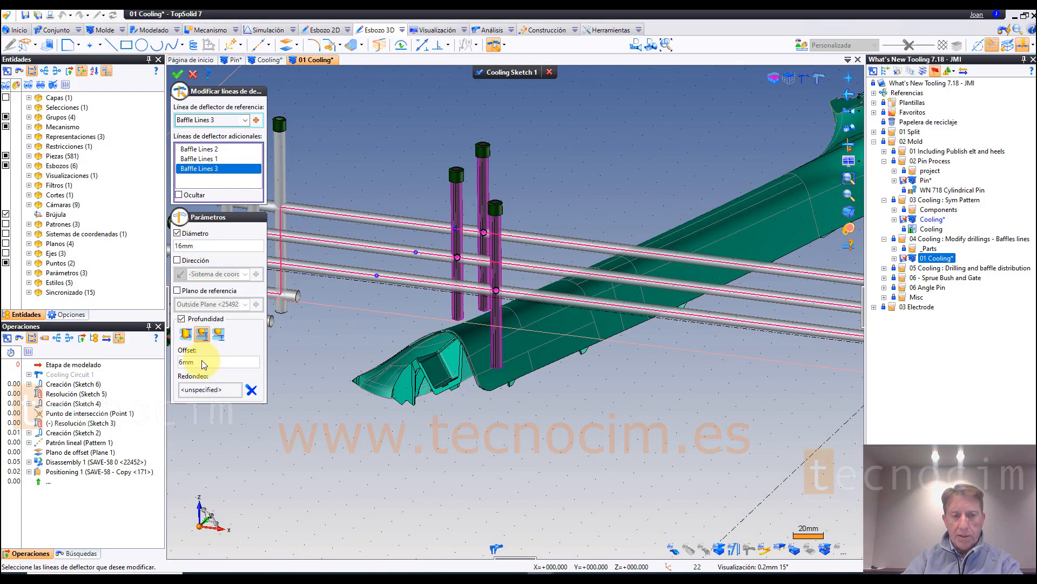
{"action": "left_click", "coordinate": [203, 363]}
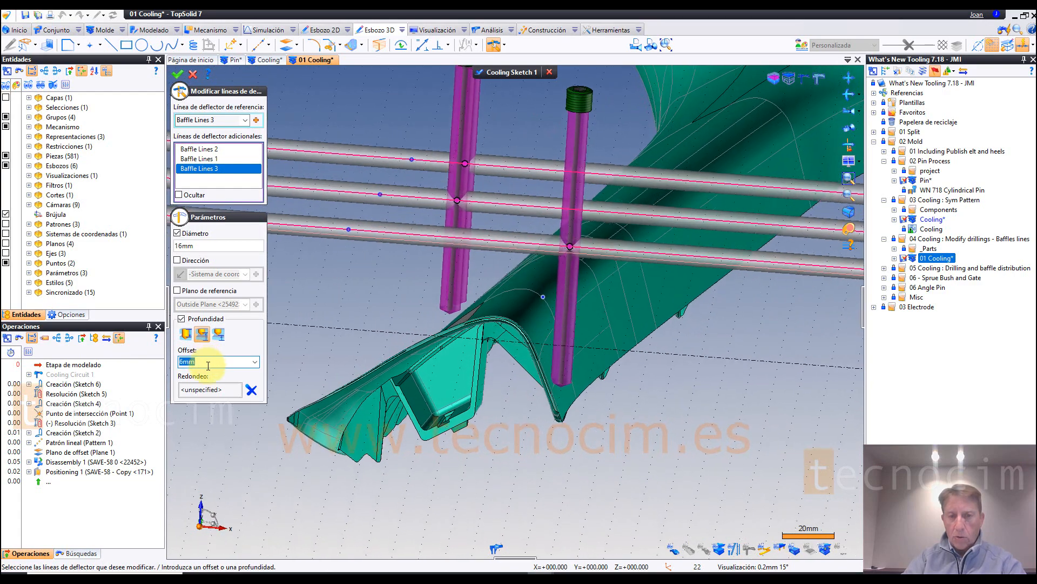
{"action": "type", "text": "12"}
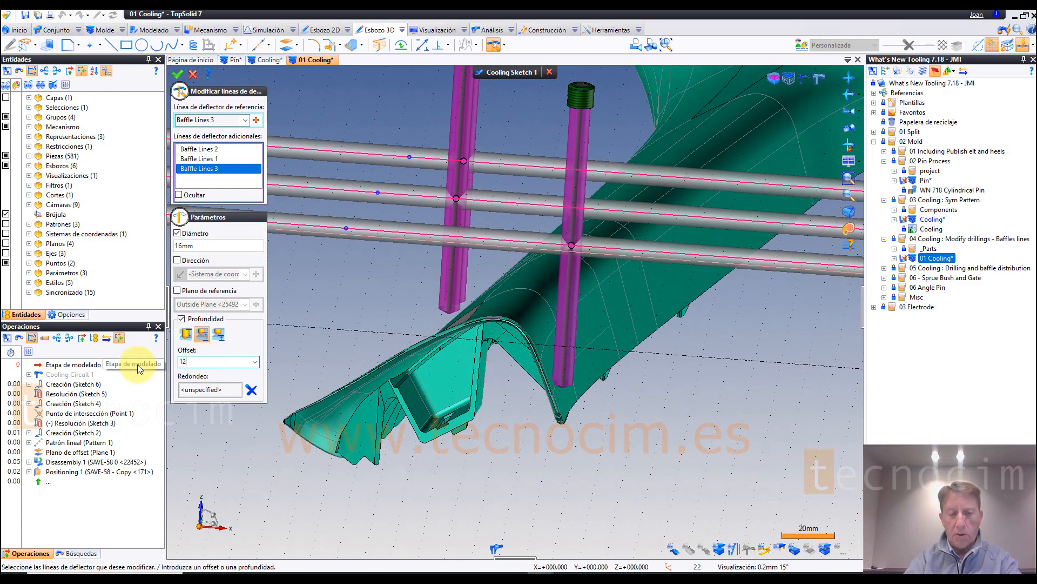
{"action": "key", "text": "Return"}
{"action": "scroll", "coordinate": [433, 317], "scroll_direction": "down", "scroll_amount": 2}
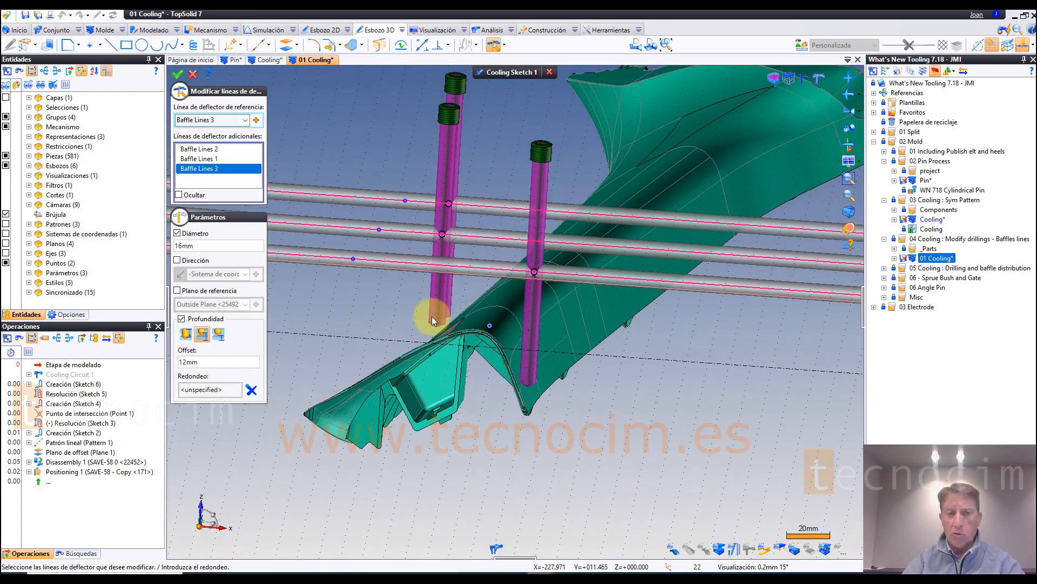
{"action": "scroll", "coordinate": [432, 317], "scroll_direction": "down", "scroll_amount": 1}
{"action": "middle_click_drag", "start_coordinate": [439, 154], "coordinate": [387, 151]}
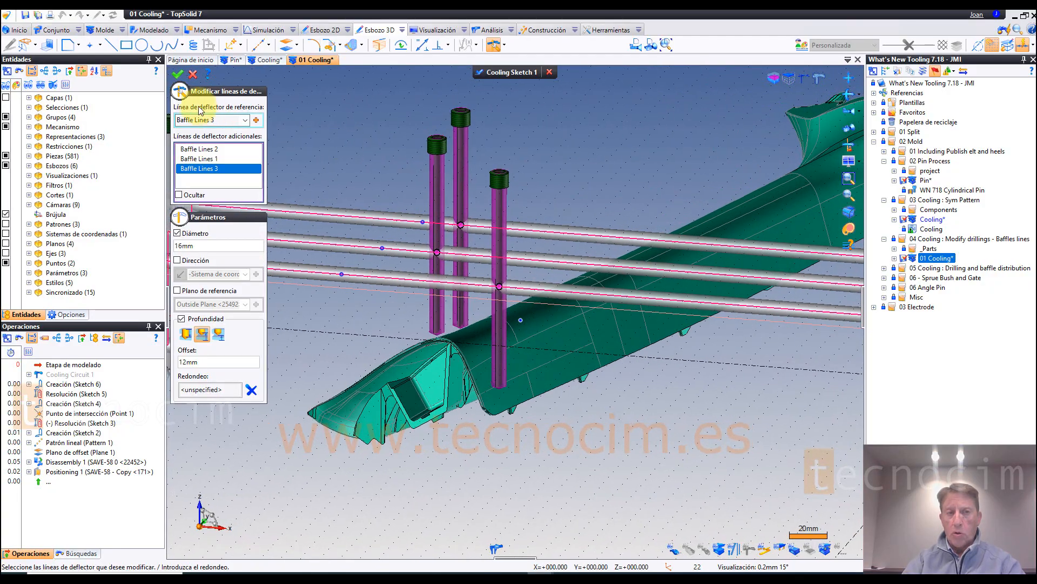
{"action": "left_click", "coordinate": [178, 75]}
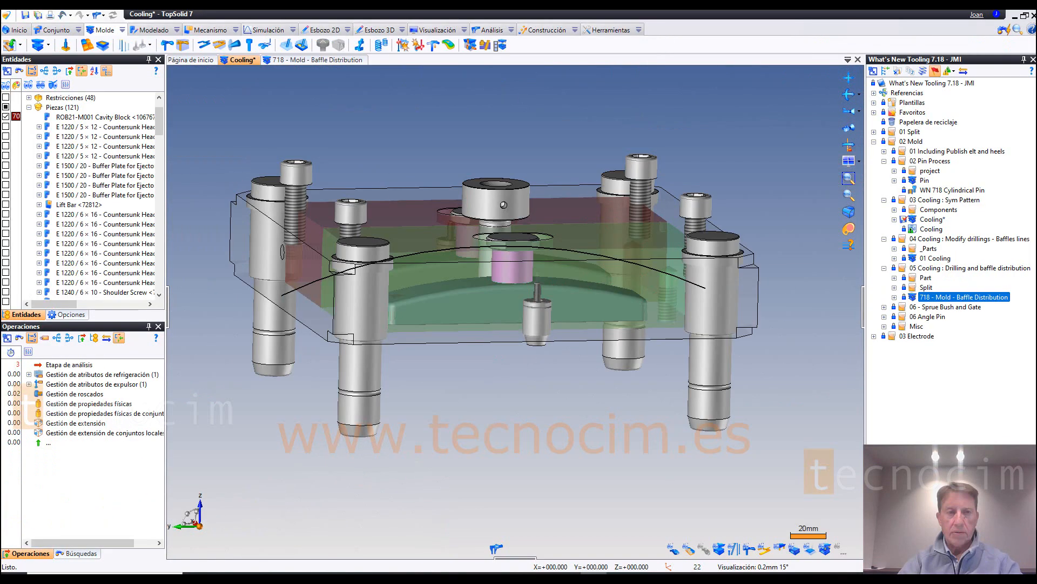
Step: In the Cooling assembly, start a new cooling circuit and choose the cavity plate as its part
{"action": "middle_click_drag", "start_coordinate": [394, 108], "coordinate": [204, 56]}
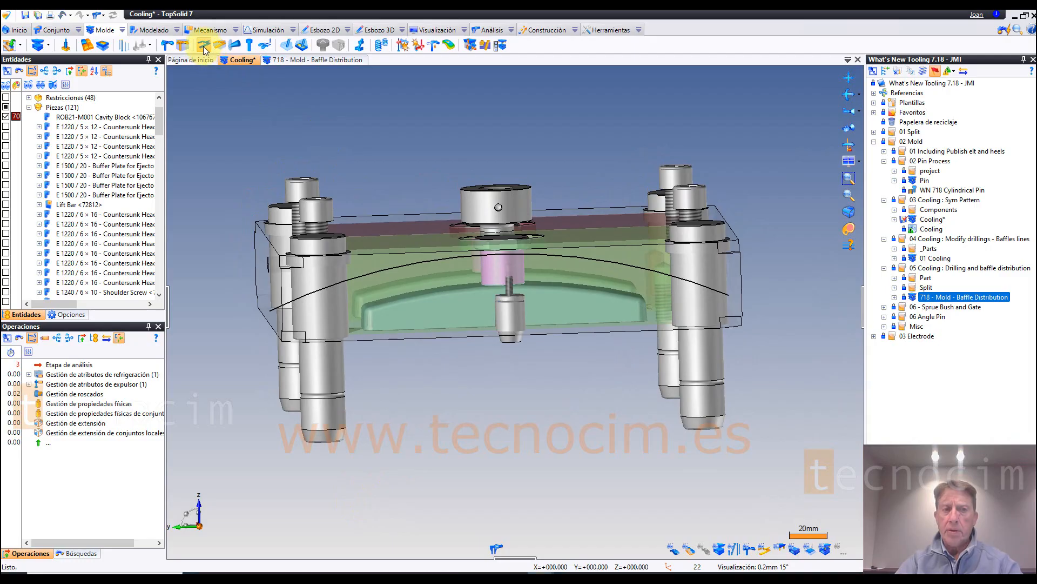
{"action": "left_click", "coordinate": [168, 45]}
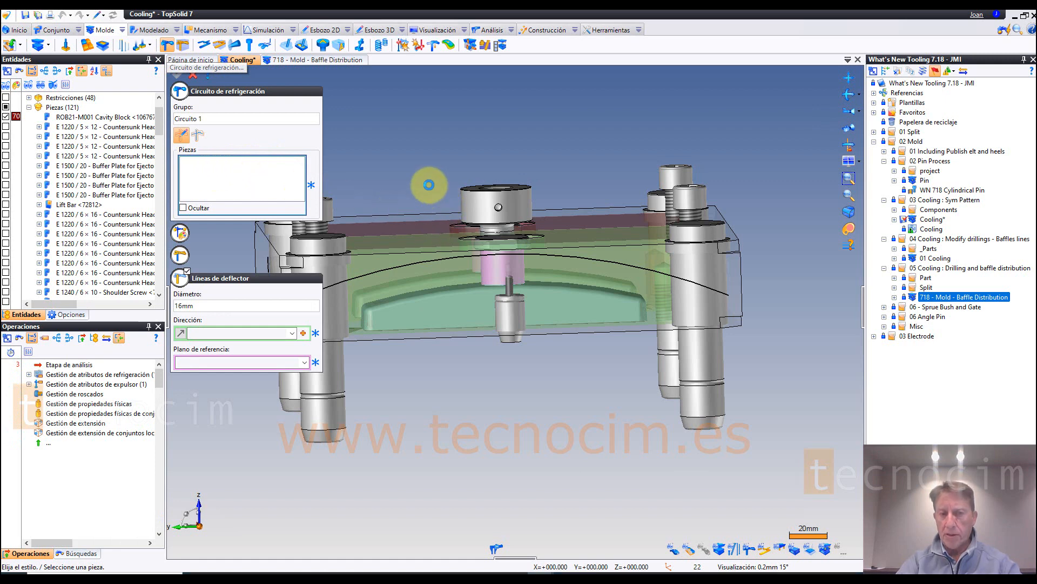
{"action": "left_click", "coordinate": [653, 259]}
{"action": "middle_click_drag", "start_coordinate": [605, 431], "coordinate": [598, 412]}
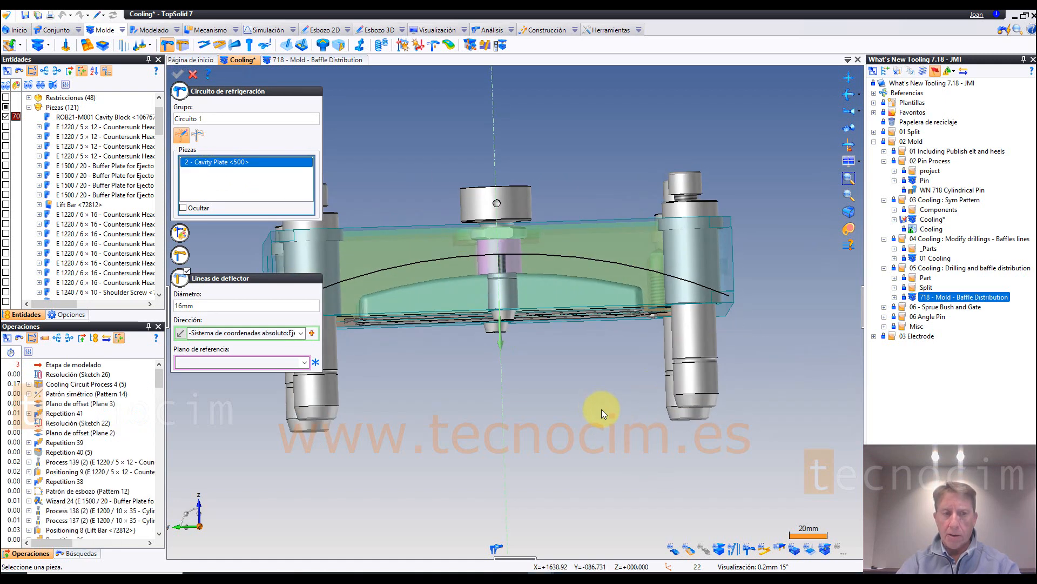
Step: Check the cooling circuit's style and drilling options, and accept the circuit to enter its sketch
{"action": "left_click", "coordinate": [187, 271]}
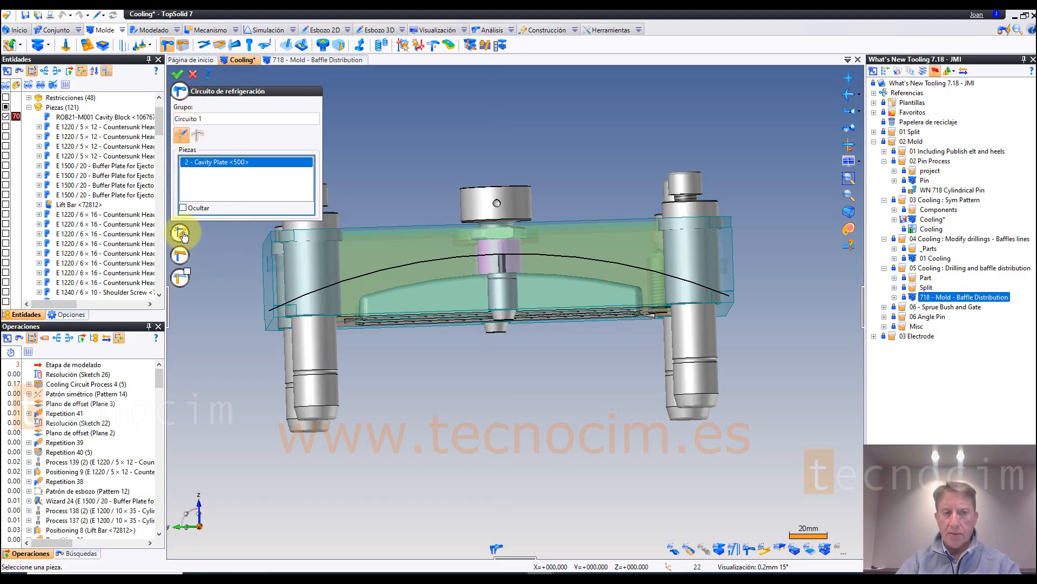
{"action": "left_click", "coordinate": [183, 235]}
{"action": "left_click", "coordinate": [190, 261]}
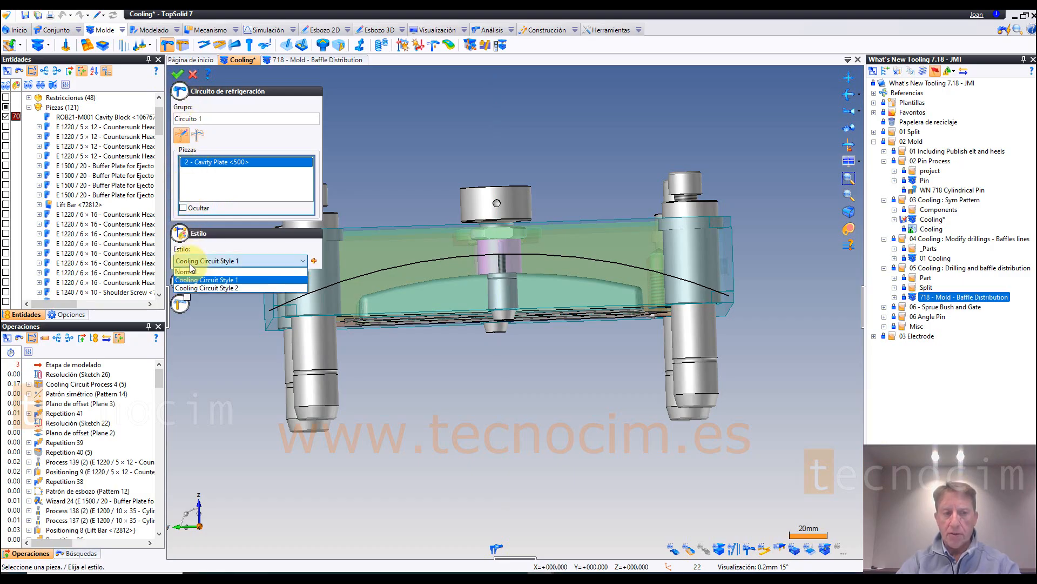
{"action": "left_click", "coordinate": [190, 264]}
{"action": "left_click", "coordinate": [182, 237]}
{"action": "left_click", "coordinate": [182, 256]}
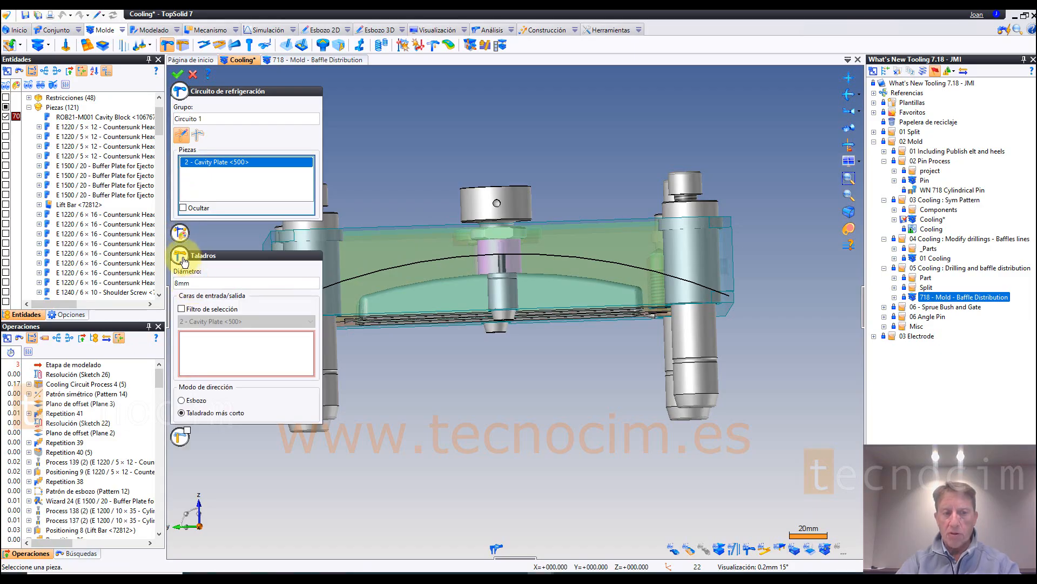
{"action": "left_click", "coordinate": [182, 256]}
{"action": "left_click", "coordinate": [179, 75]}
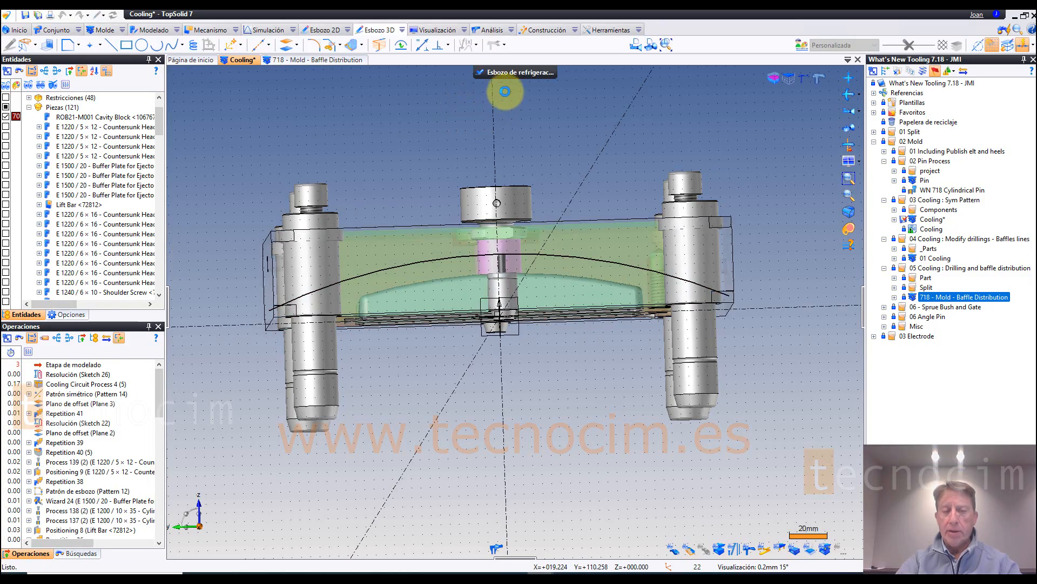
Step: Start the drilling distribution wizard on the curved sketch profile, with the plate's two opposite side faces as start and end planes
{"action": "mouse_move", "coordinate": [506, 82]}
{"action": "middle_mouse_down"}
{"action": "mouse_move", "coordinate": [524, 94]}
{"action": "mouse_move", "coordinate": [514, 86]}
{"action": "middle_mouse_up"}
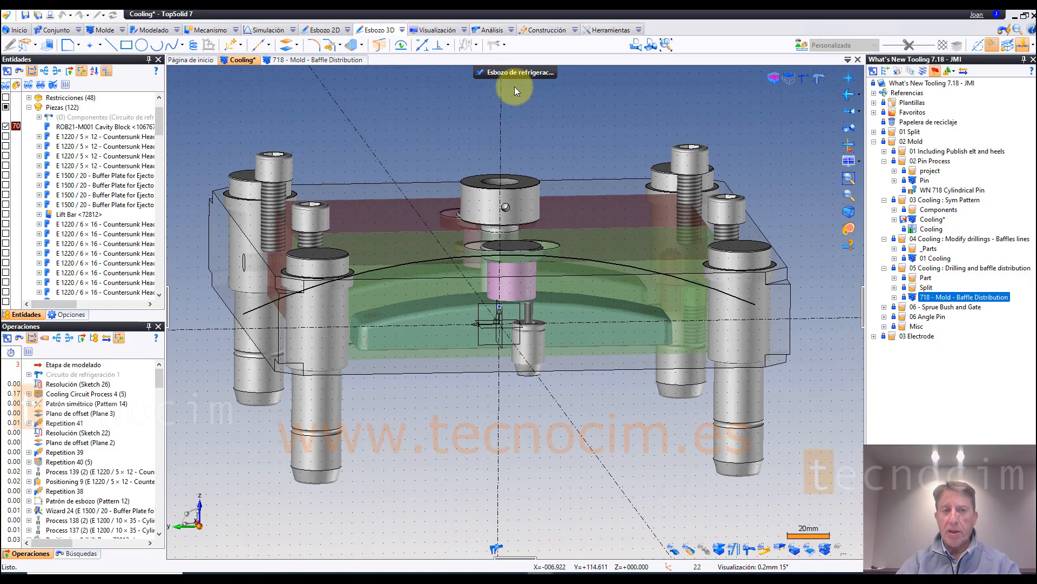
{"action": "left_click", "coordinate": [505, 45]}
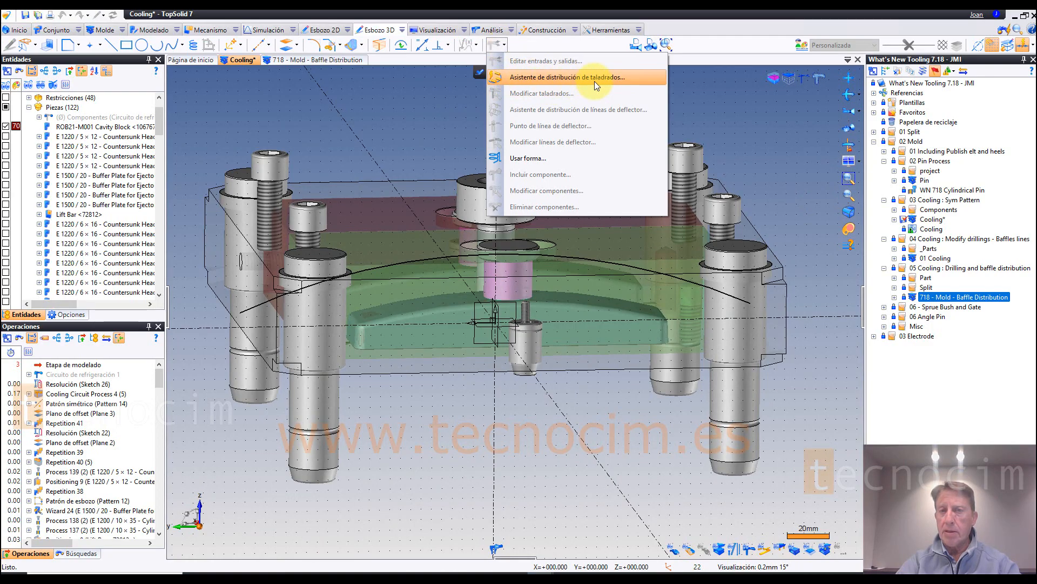
{"action": "left_click", "coordinate": [527, 77]}
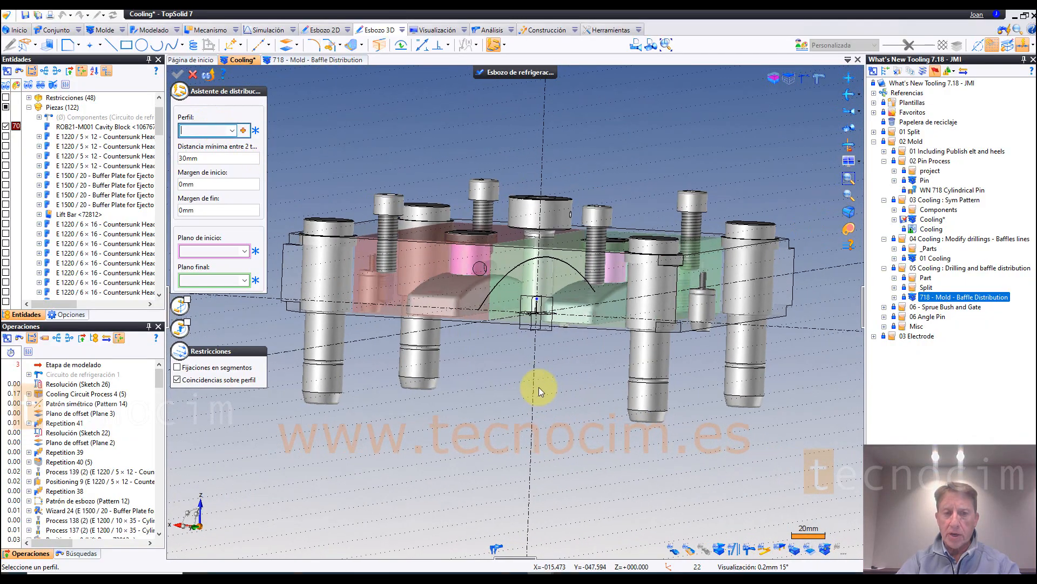
{"action": "left_click", "coordinate": [515, 294]}
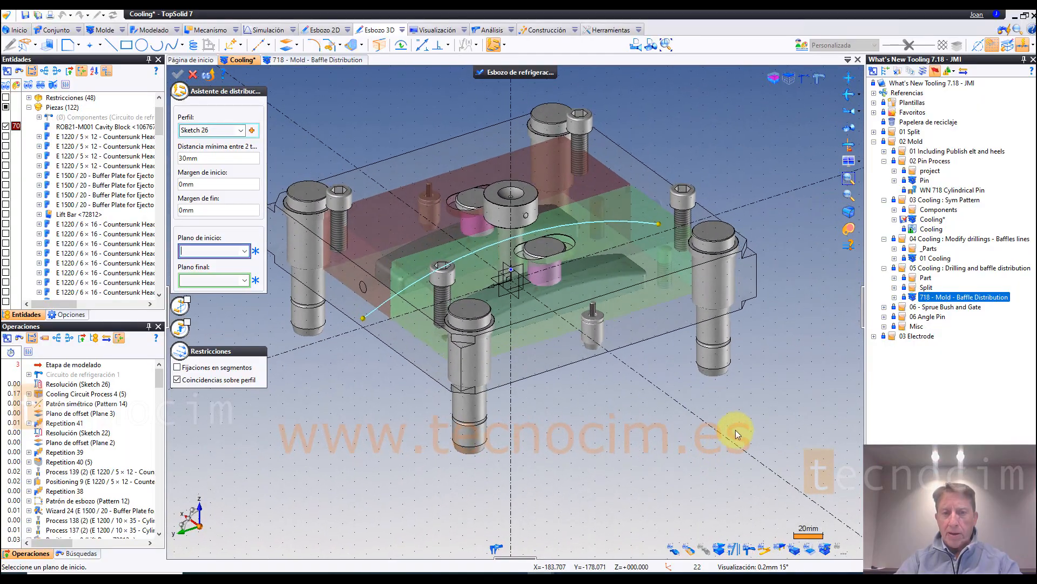
{"action": "left_click", "coordinate": [696, 311]}
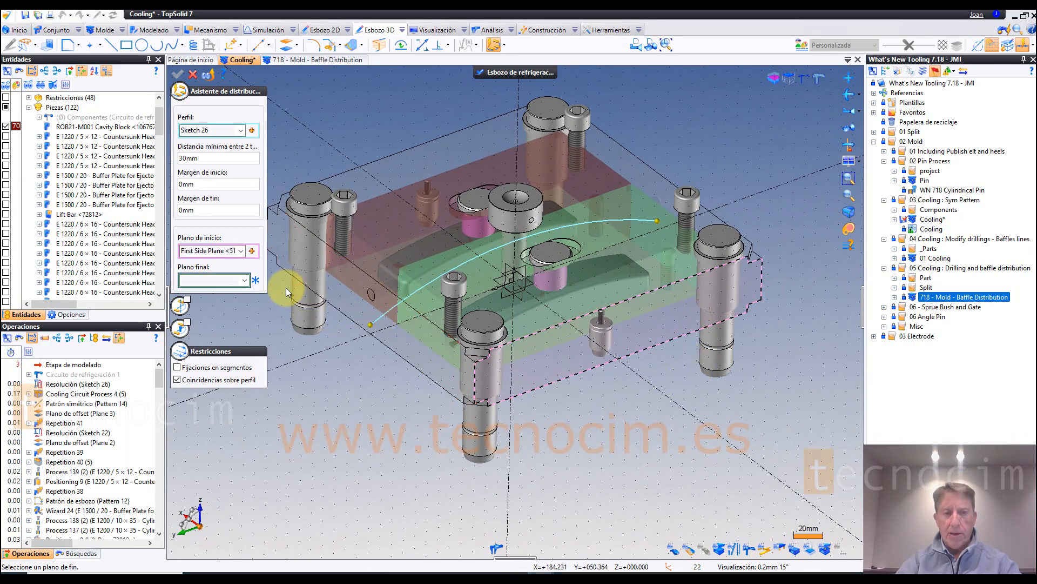
{"action": "left_click", "coordinate": [217, 279]}
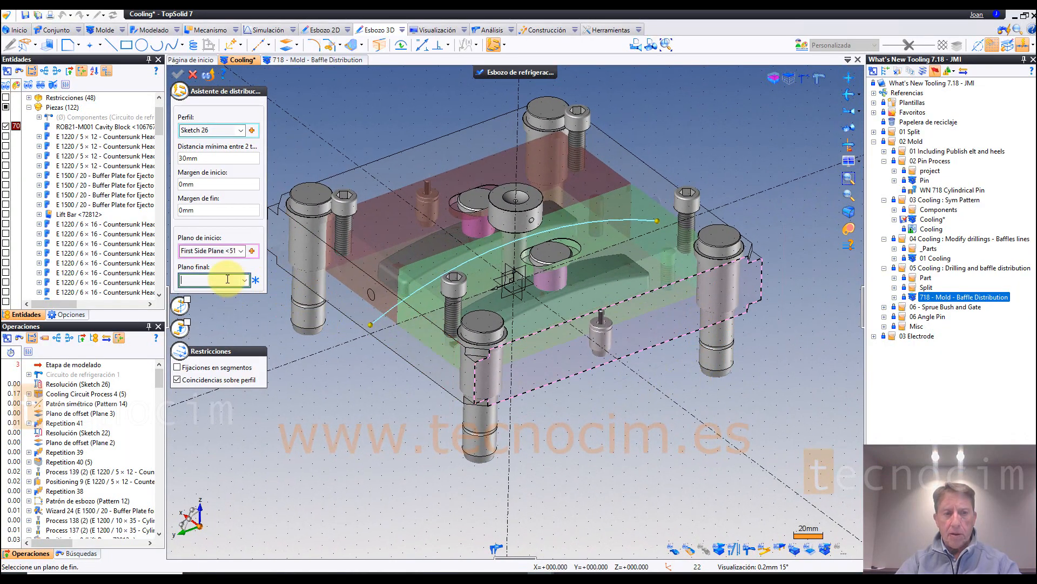
{"action": "left_click", "coordinate": [416, 152]}
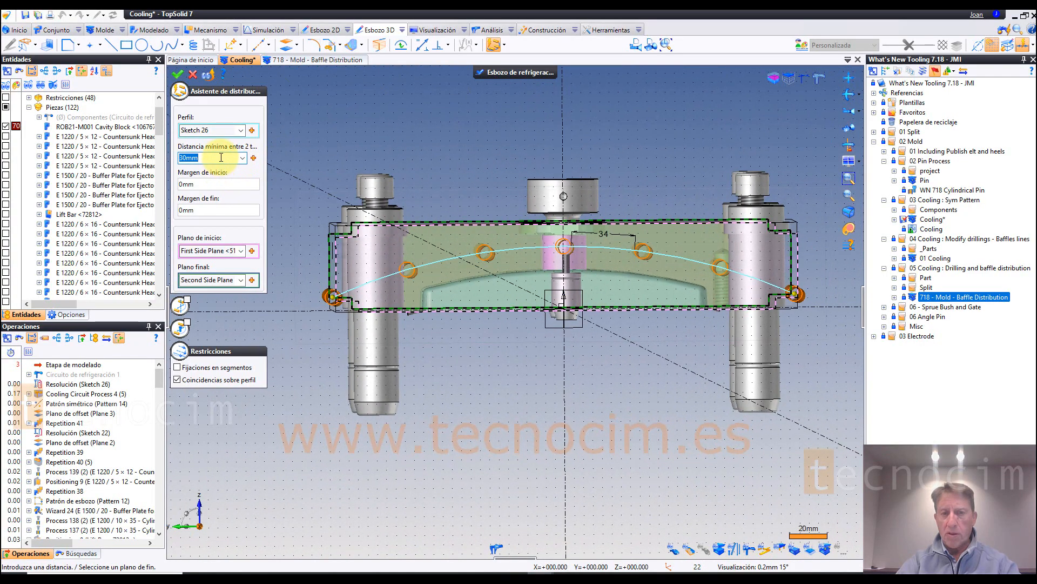
Step: Try a minimum distance between drillings of 10 mm and then 35 mm
{"action": "left_click_drag", "start_coordinate": [223, 158], "coordinate": [167, 157]}
{"action": "type", "text": "10"}
{"action": "key", "text": "Tab"}
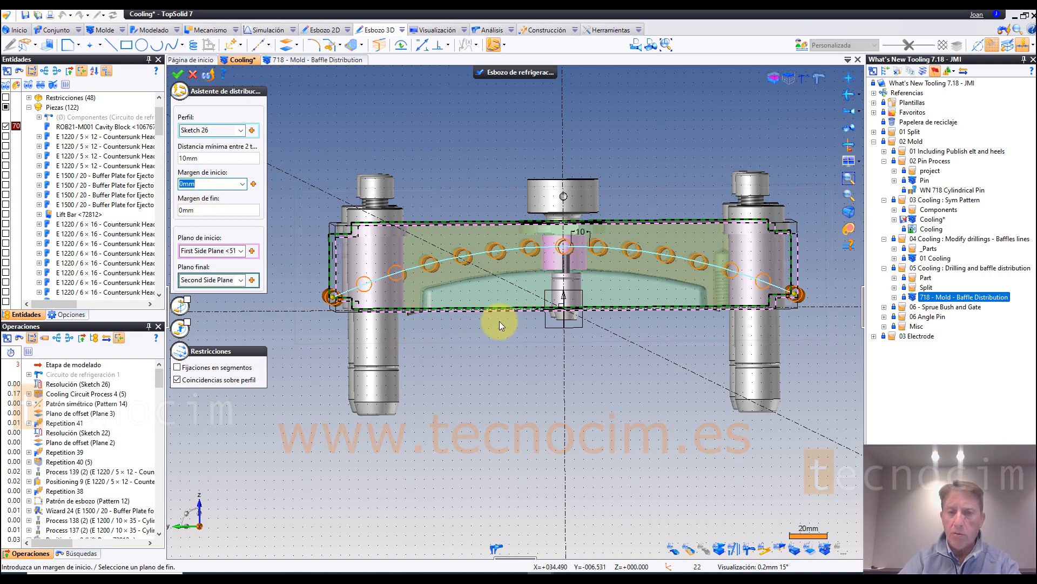
{"action": "scroll", "coordinate": [499, 321], "scroll_direction": "up", "scroll_amount": 2}
{"action": "left_click", "coordinate": [211, 156]}
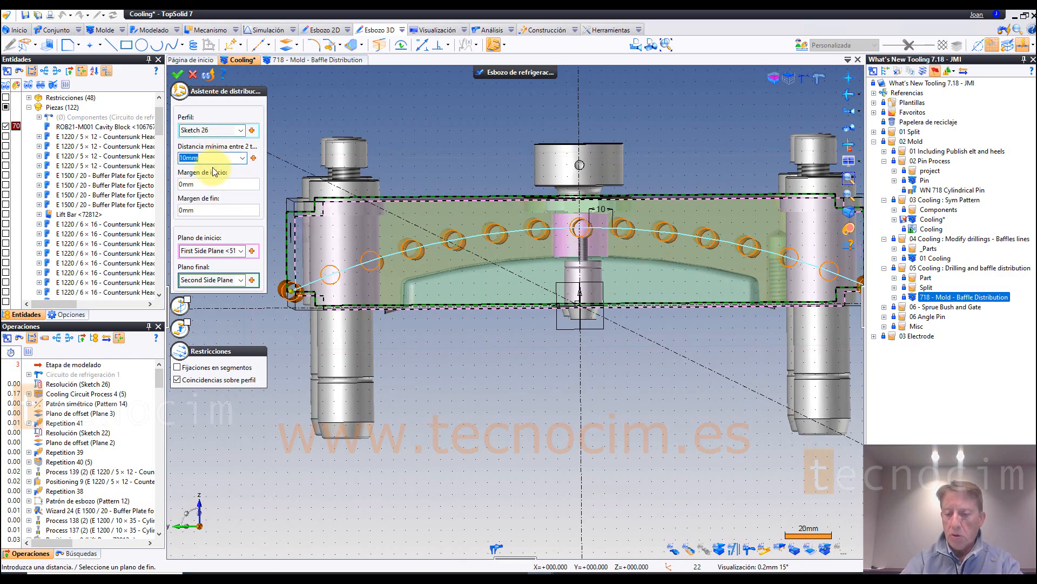
{"action": "type", "text": "35"}
{"action": "key", "text": "Tab"}
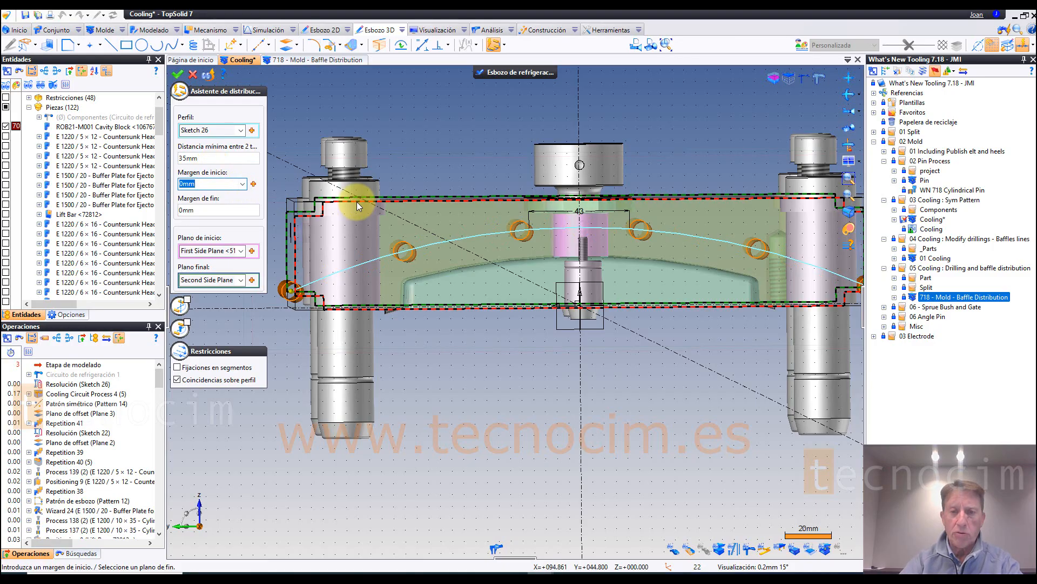
Step: Move the end drilling inward along the profile to an end margin of about 51 mm
{"action": "middle_click_drag", "start_coordinate": [266, 299], "coordinate": [252, 254]}
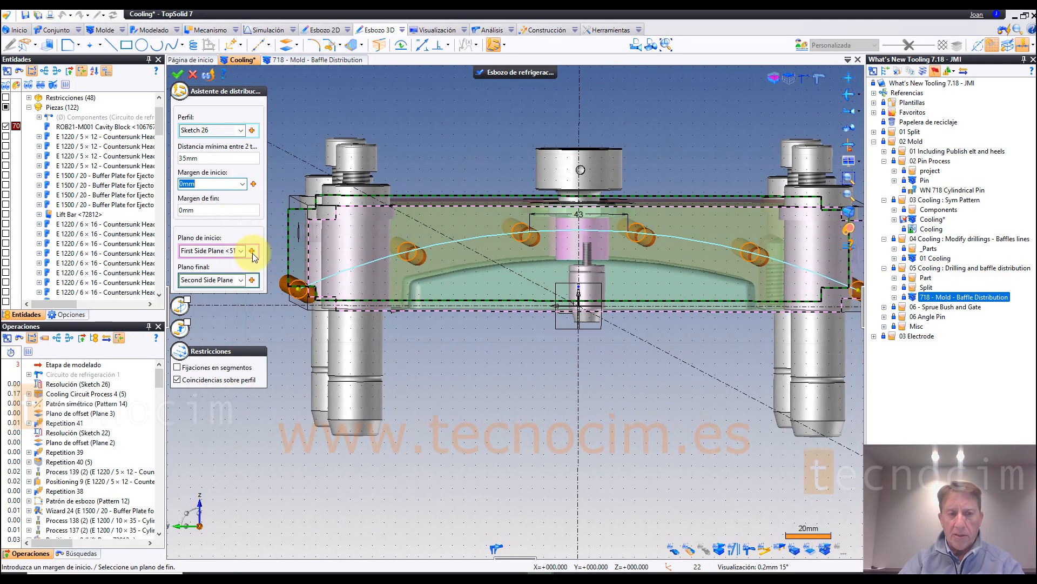
{"action": "left_click", "coordinate": [301, 293]}
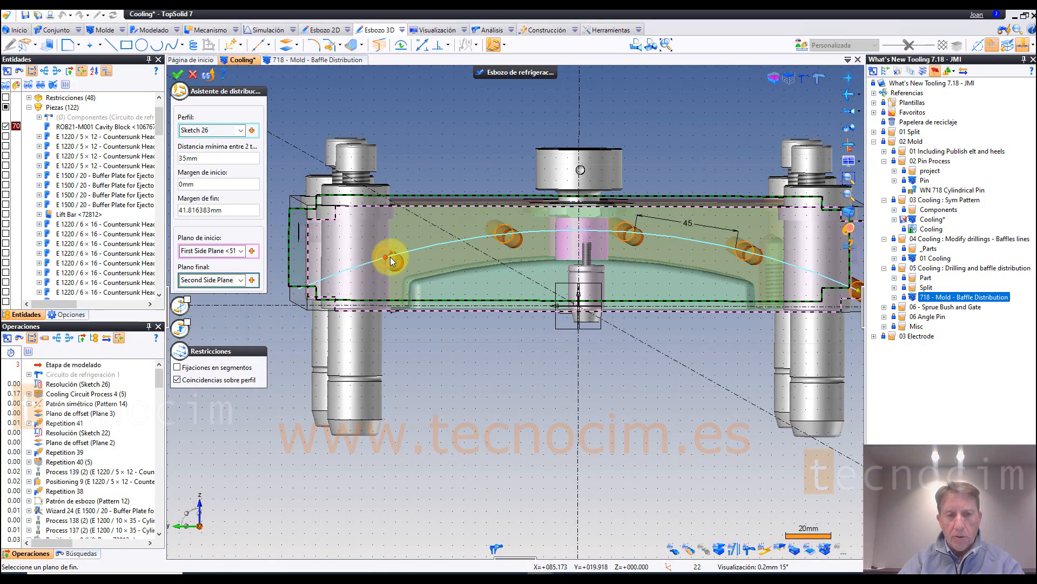
{"action": "left_click_drag", "start_coordinate": [390, 257], "coordinate": [409, 252]}
{"action": "mouse_move", "coordinate": [432, 298]}
{"action": "middle_mouse_down"}
{"action": "mouse_move", "coordinate": [441, 317]}
{"action": "mouse_move", "coordinate": [430, 362]}
{"action": "mouse_move", "coordinate": [649, 378]}
{"action": "mouse_move", "coordinate": [822, 351]}
{"action": "middle_mouse_up"}
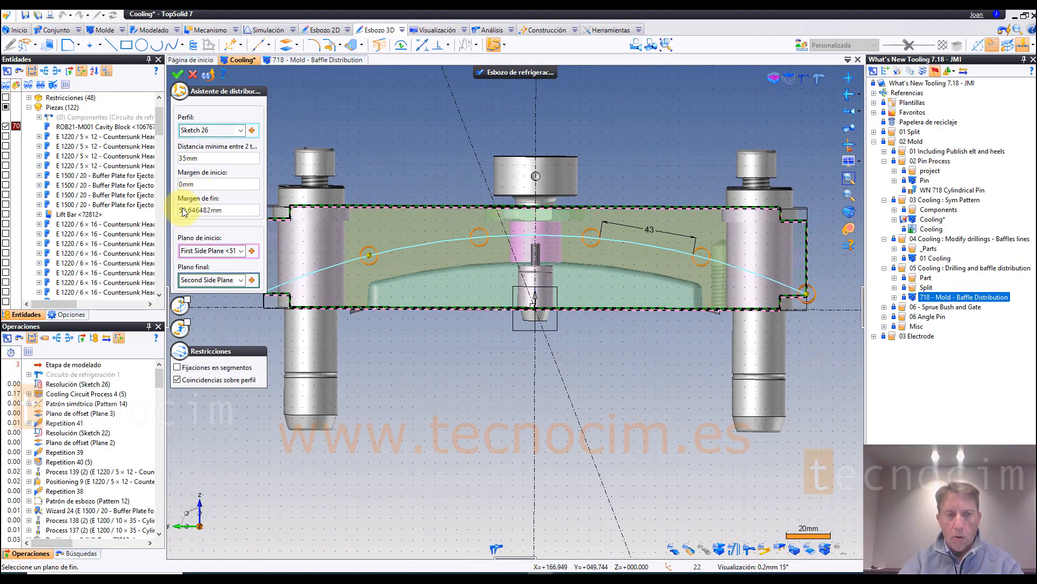
Step: Set both the end margin and the start margin of the drilling distribution to 60 mm
{"action": "left_click", "coordinate": [216, 210]}
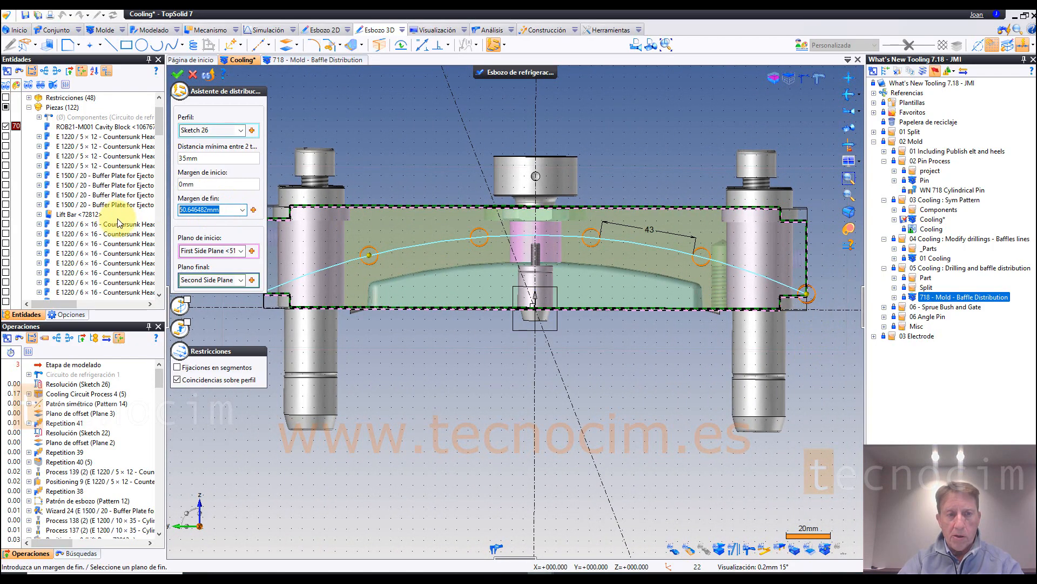
{"action": "type", "text": "60"}
{"action": "key", "text": "Return"}
{"action": "left_click", "coordinate": [200, 185]}
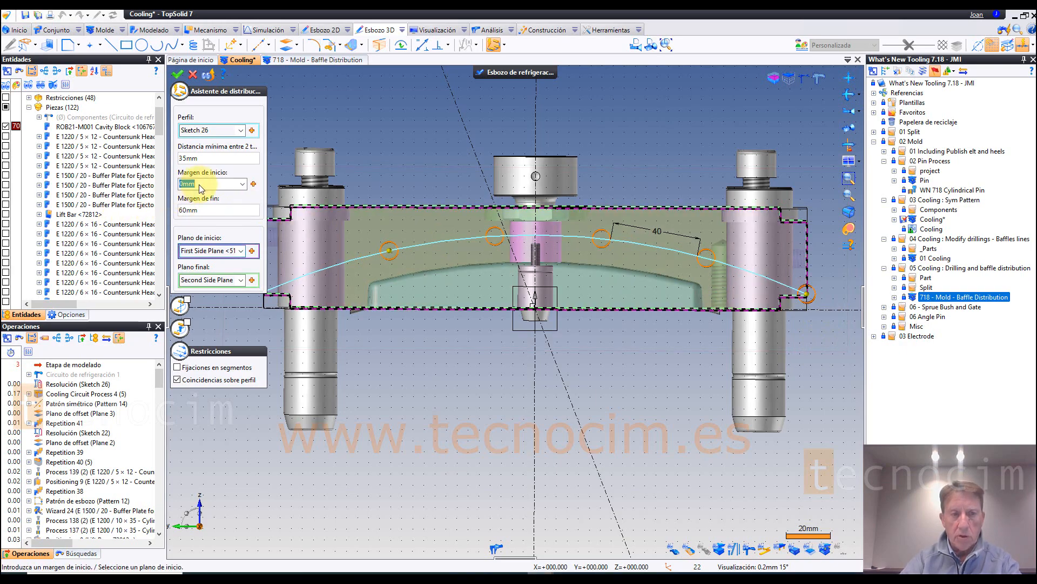
{"action": "type", "text": "60"}
{"action": "key", "text": "Return"}
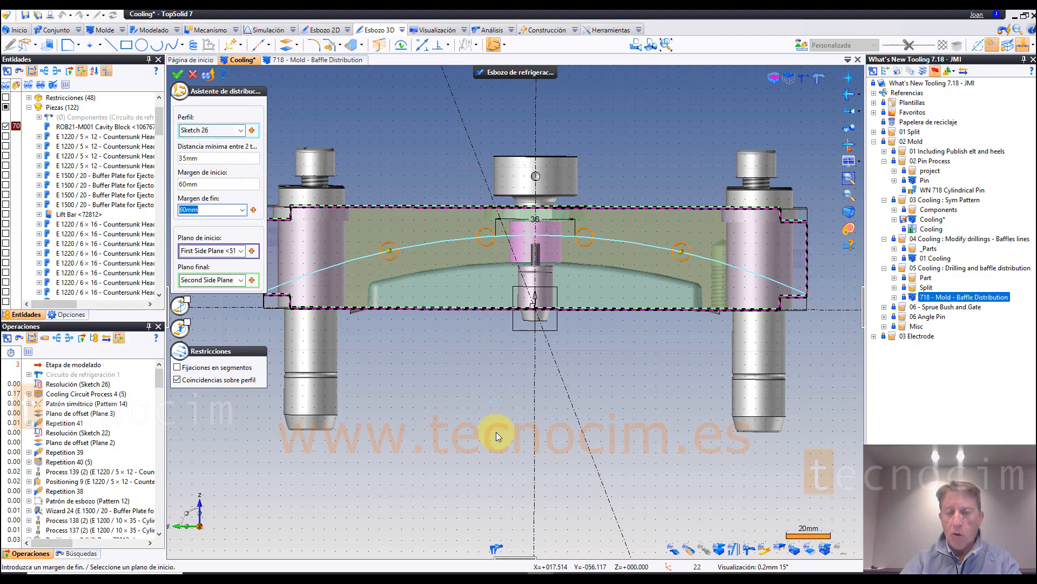
Step: Set the minimum distance between two drillings to 25 mm and check the resulting distribution along the profile
{"action": "left_click", "coordinate": [223, 159]}
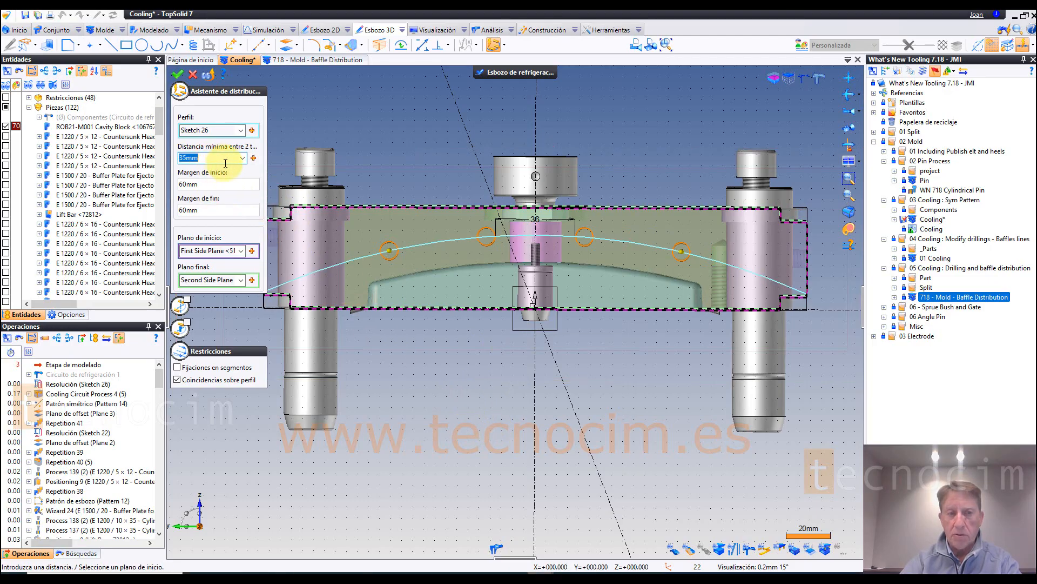
{"action": "type", "text": "25"}
{"action": "left_click", "coordinate": [228, 183]}
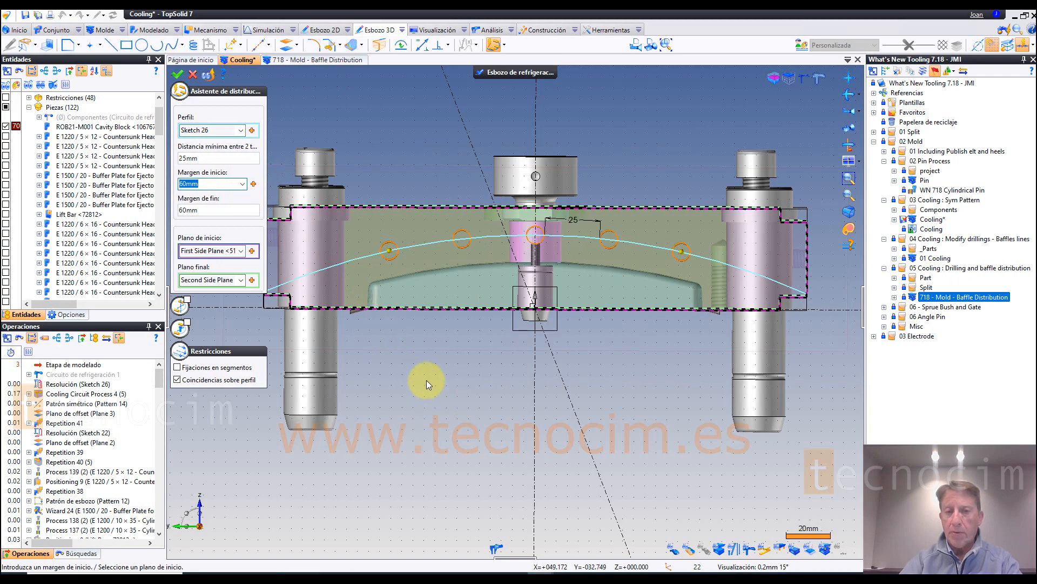
{"action": "scroll", "coordinate": [552, 231], "scroll_direction": "up", "scroll_amount": 2}
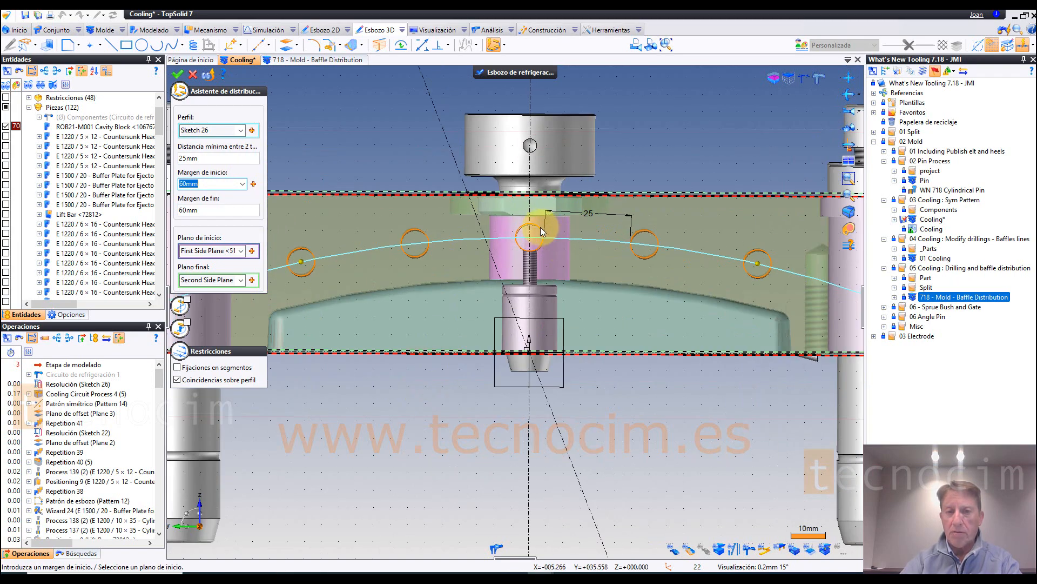
{"action": "scroll", "coordinate": [540, 227], "scroll_direction": "down", "scroll_amount": 2}
{"action": "mouse_move", "coordinate": [564, 319]}
{"action": "middle_mouse_down"}
{"action": "mouse_move", "coordinate": [585, 348]}
{"action": "mouse_move", "coordinate": [553, 317]}
{"action": "middle_mouse_up"}
{"action": "scroll", "coordinate": [530, 357], "scroll_direction": "down", "scroll_amount": 1}
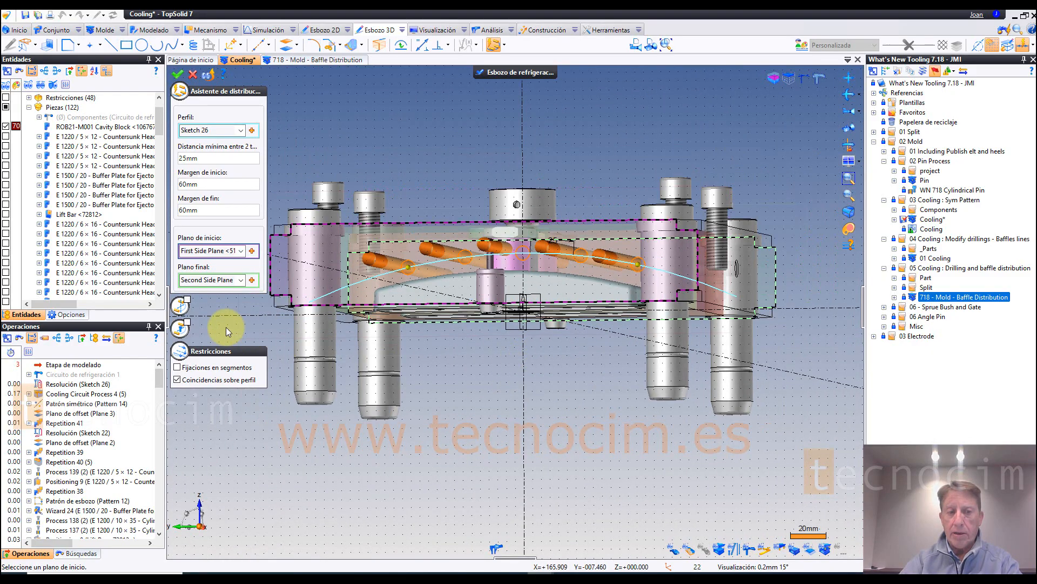
Step: Enable the parts to cool option and choose the central vertical axis as the axis to surround with drillings
{"action": "left_click", "coordinate": [188, 320]}
{"action": "left_click", "coordinate": [521, 177]}
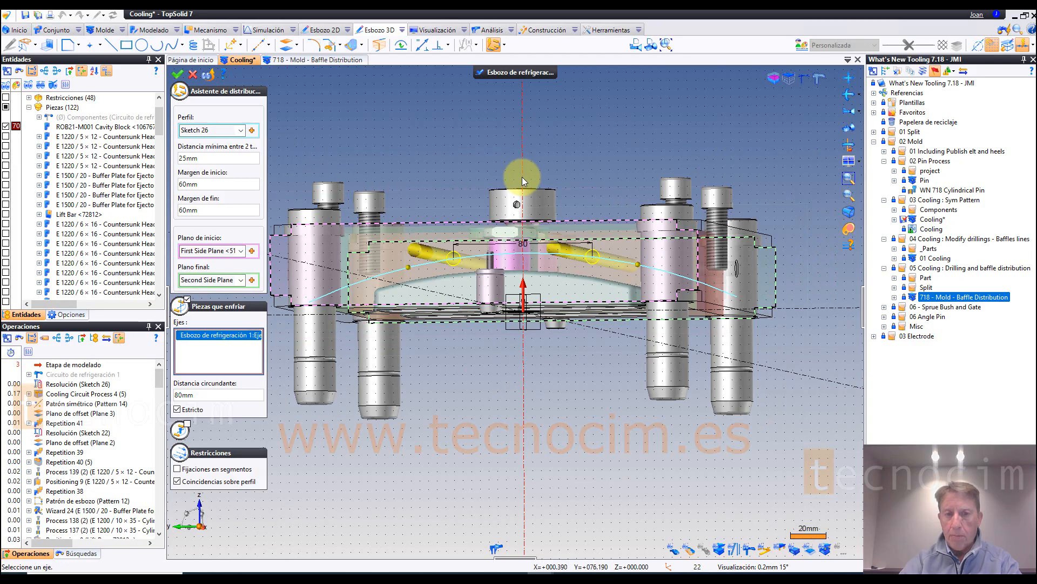
{"action": "left_click", "coordinate": [846, 114]}
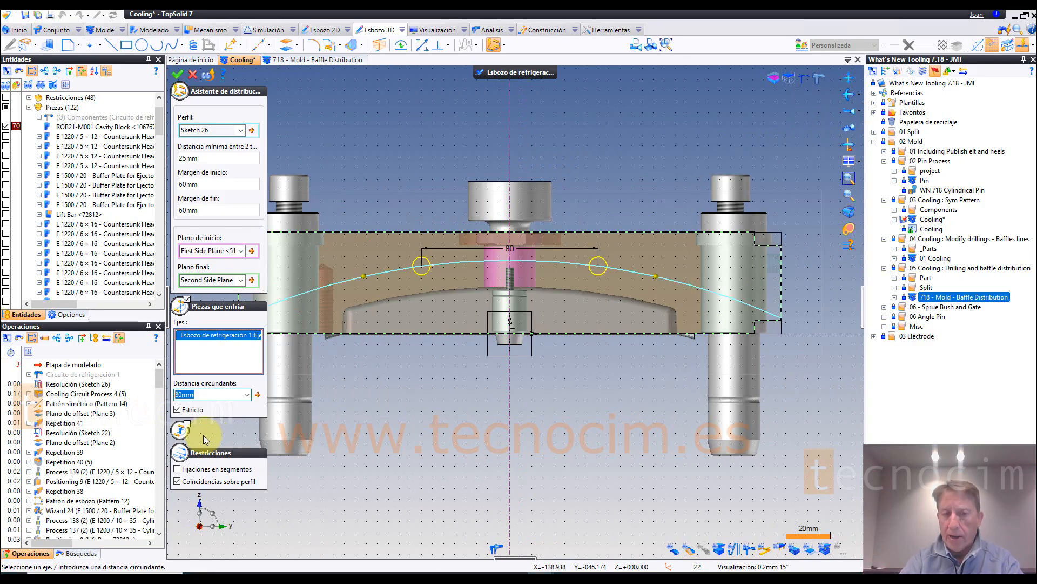
Step: Try a surrounding distance of 50 mm around the central axis, and set it to 45 mm
{"action": "type", "text": "50"}
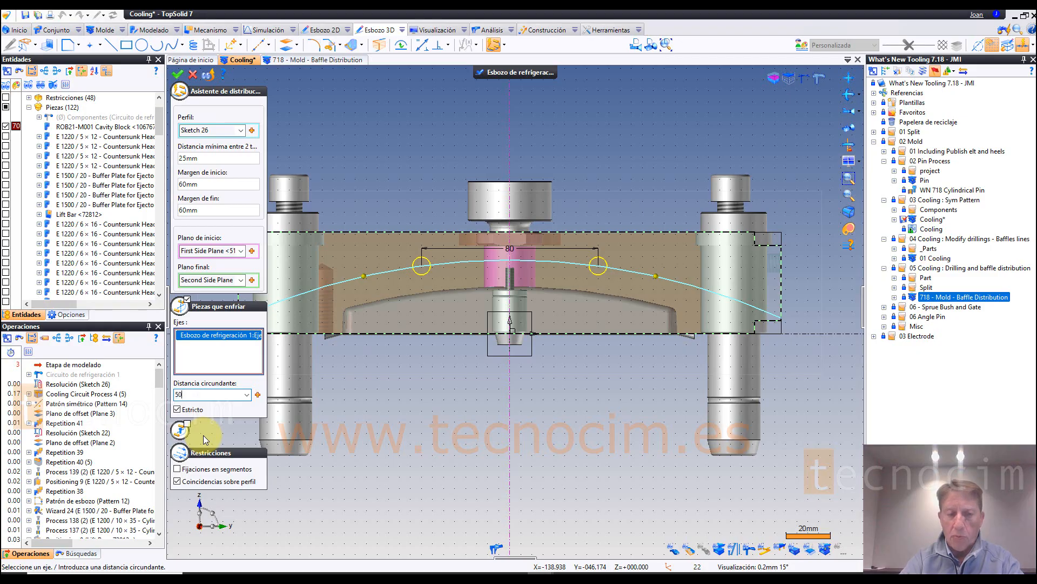
{"action": "key", "text": "Tab"}
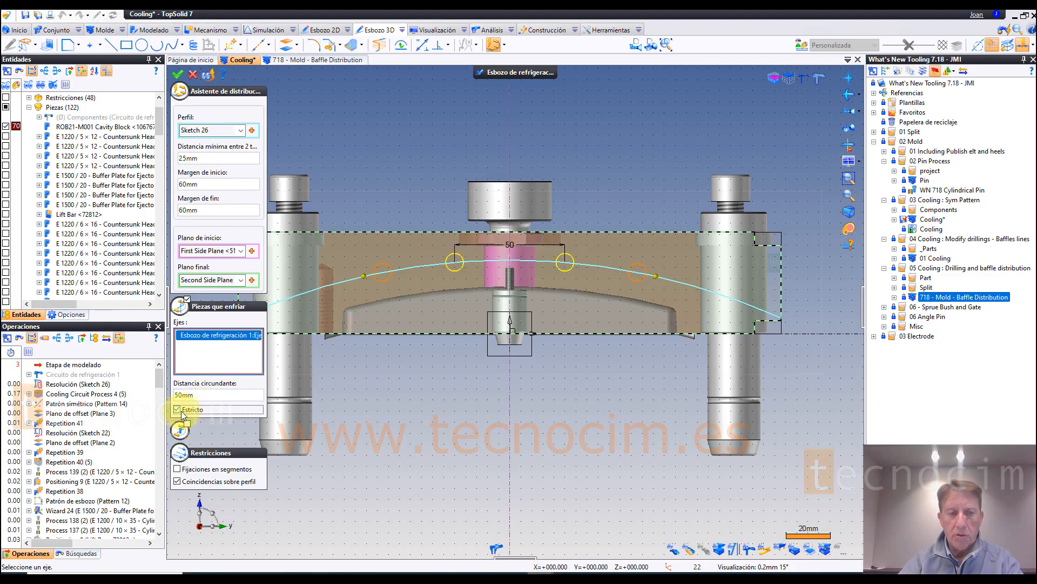
{"action": "left_click", "coordinate": [206, 394]}
{"action": "type", "text": "4"}
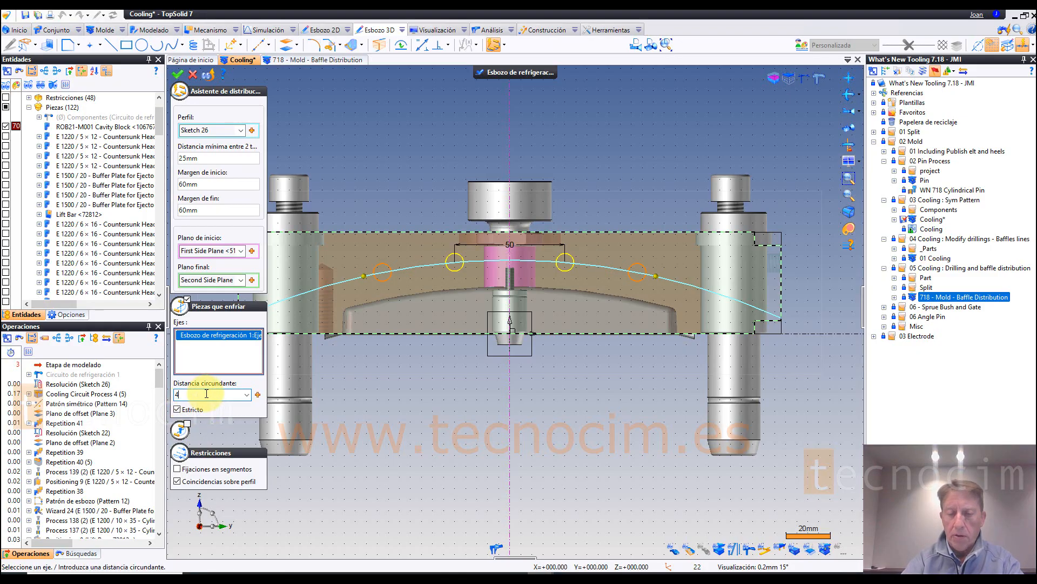
{"action": "type", "text": "5"}
{"action": "key", "text": "Tab"}
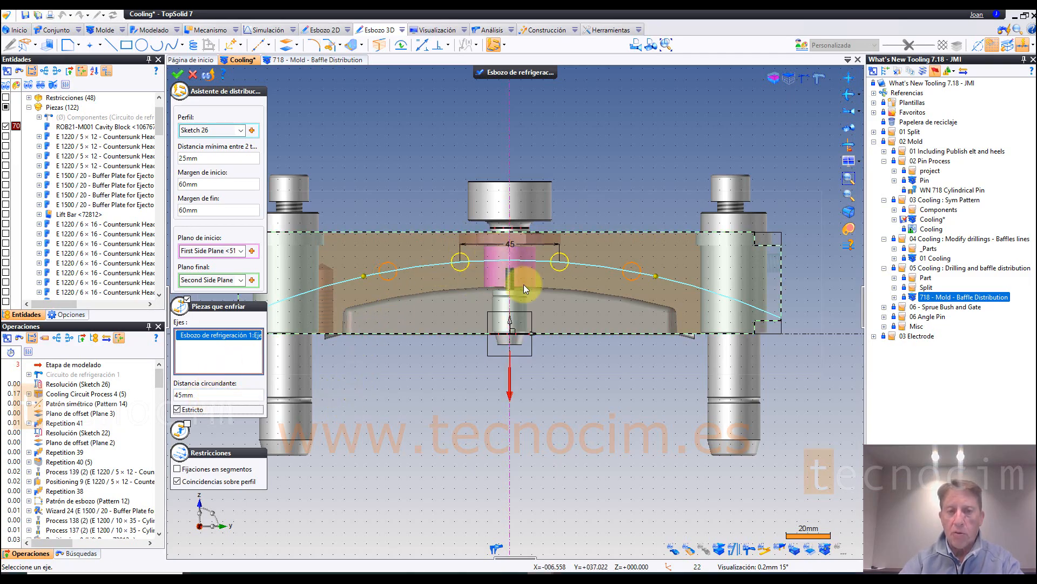
Step: Move both limits of the distribution out to the profile's ends, bringing the start and end margins to 0 mm
{"action": "scroll", "coordinate": [519, 411], "scroll_direction": "down", "scroll_amount": 2}
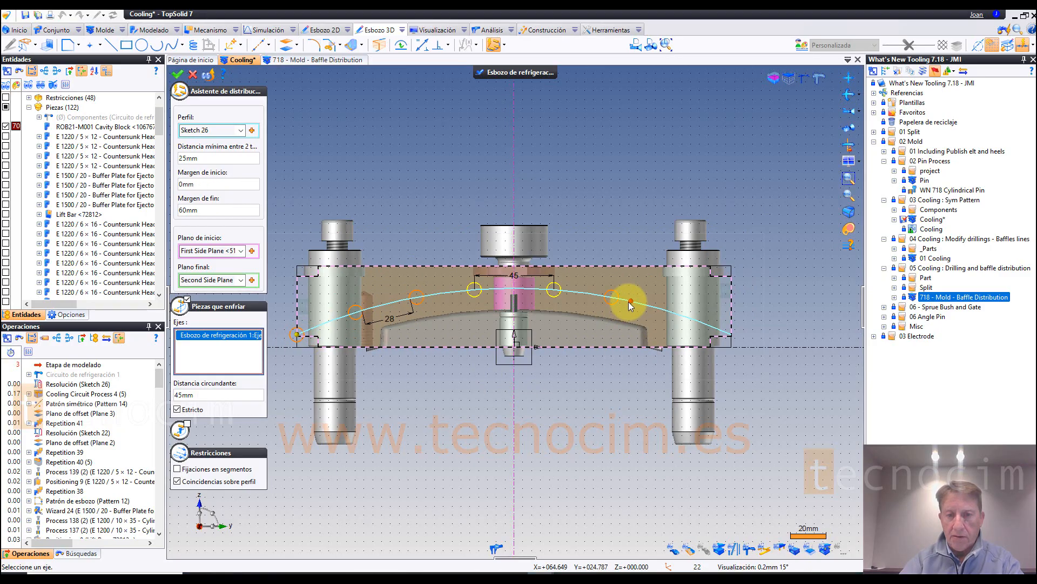
{"action": "left_click", "coordinate": [730, 335]}
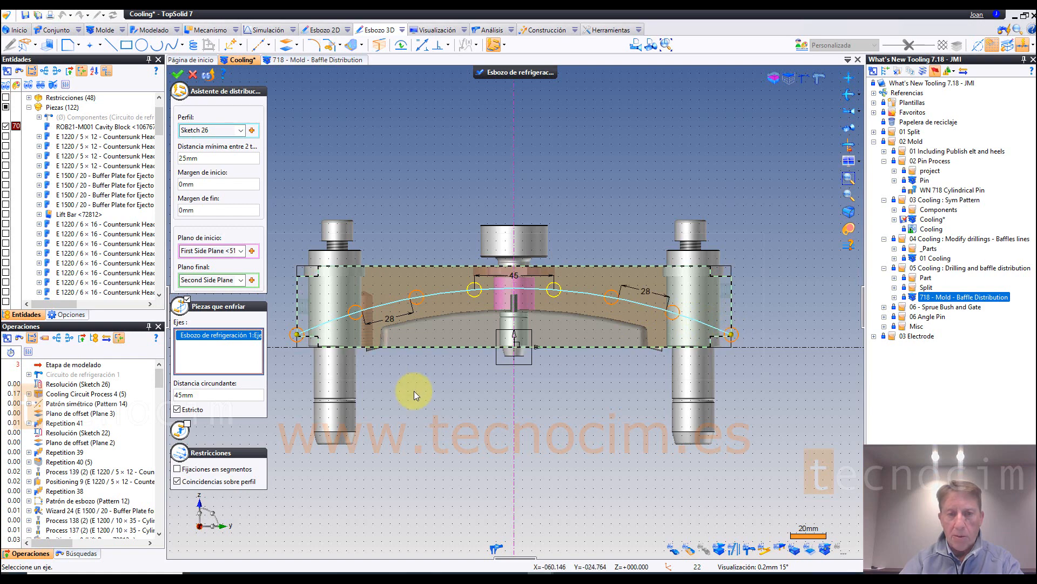
{"action": "scroll", "coordinate": [421, 352], "scroll_direction": "up", "scroll_amount": 3}
{"action": "middle_click_drag", "start_coordinate": [423, 391], "coordinate": [490, 407]}
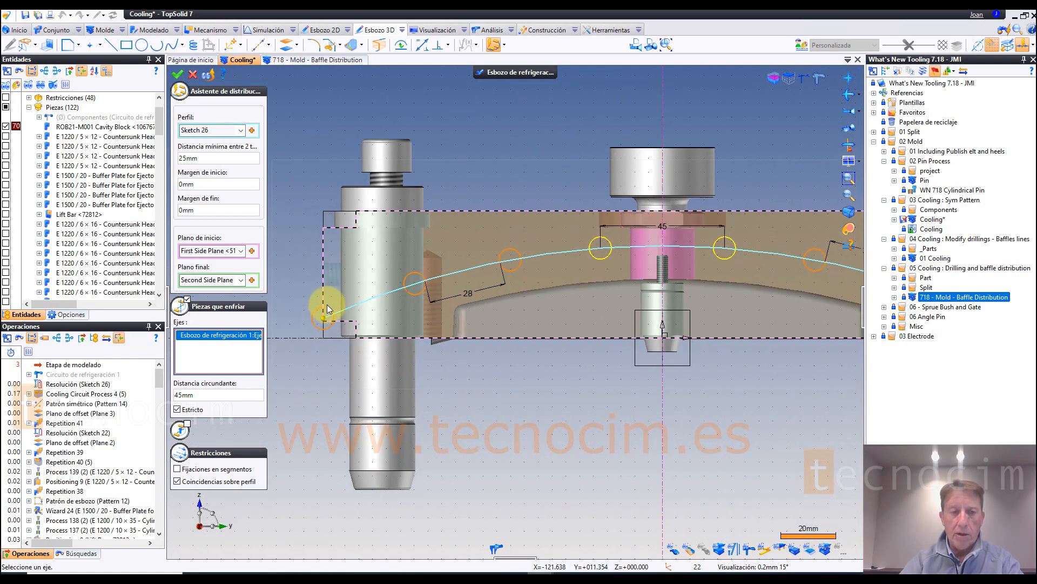
{"action": "scroll", "coordinate": [480, 409], "scroll_direction": "down", "scroll_amount": 2}
{"action": "middle_click_drag", "start_coordinate": [469, 404], "coordinate": [438, 399]}
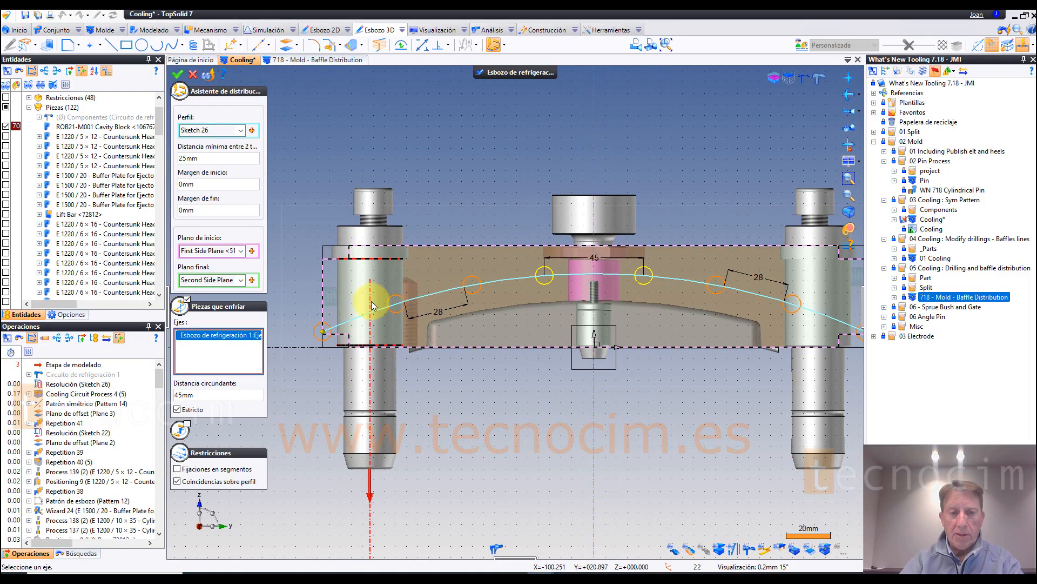
Step: Enable the parts to avoid option and add the two guide pillars crossing the profile, keeping a 10 mm safety margin
{"action": "left_click", "coordinate": [178, 307]}
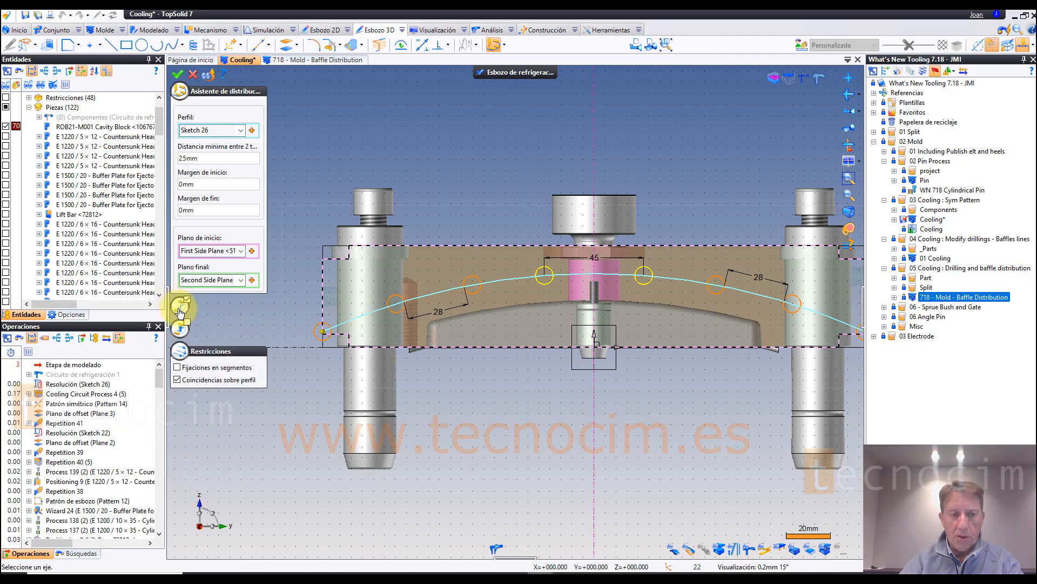
{"action": "left_click", "coordinate": [186, 327]}
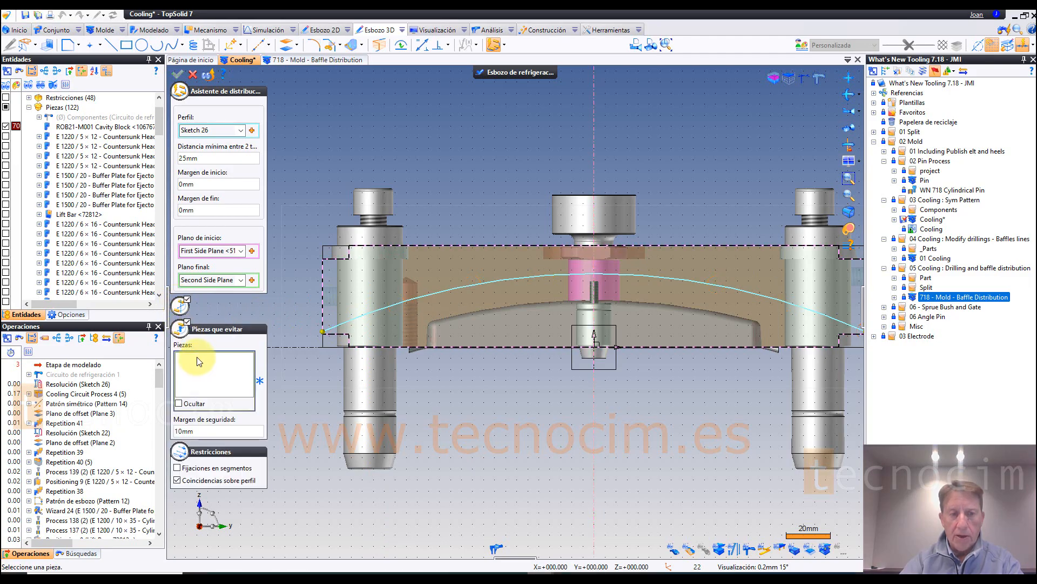
{"action": "left_click", "coordinate": [368, 376]}
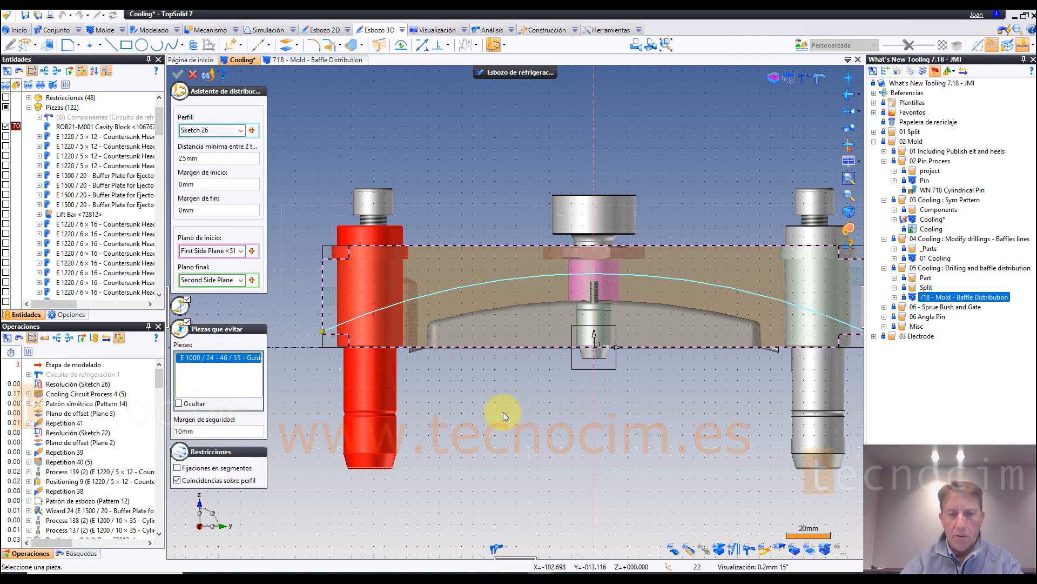
{"action": "left_click", "coordinate": [818, 391]}
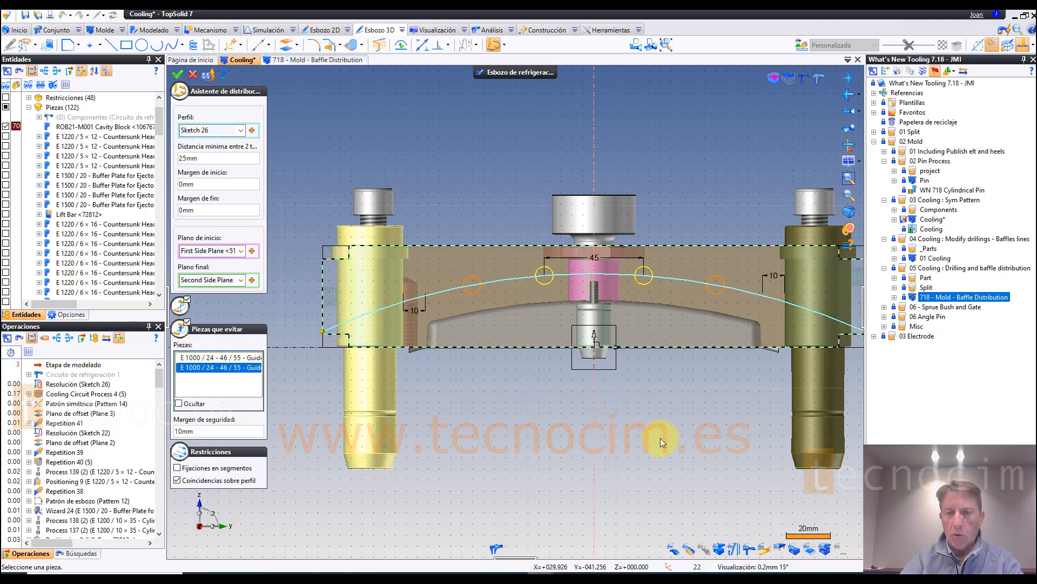
{"action": "middle_click_drag", "start_coordinate": [675, 447], "coordinate": [639, 447]}
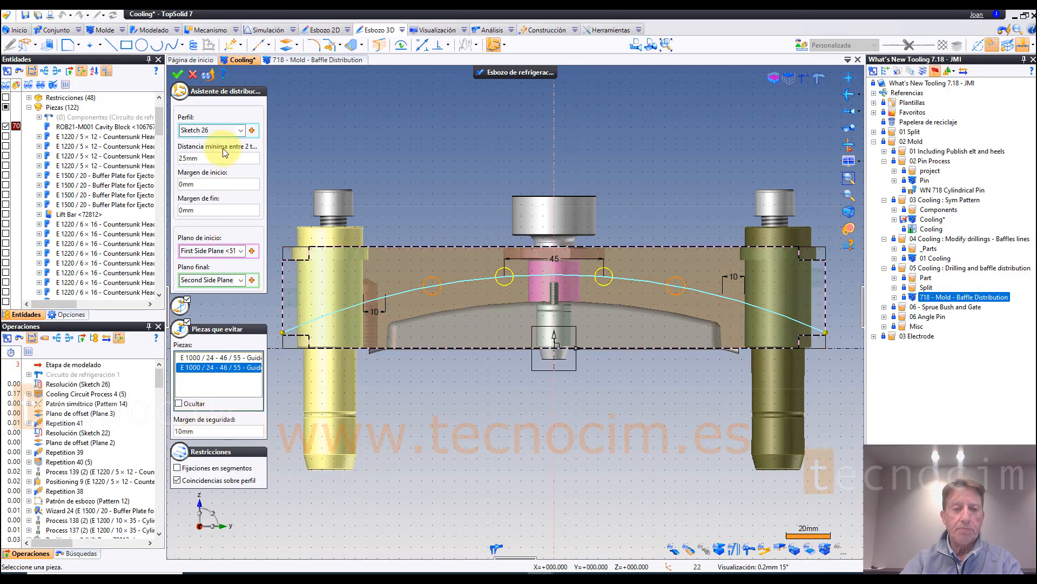
Step: Confirm the drilling distribution along the profile and inspect the resulting cooling drillings through the cavity block from above
{"action": "left_click", "coordinate": [180, 81]}
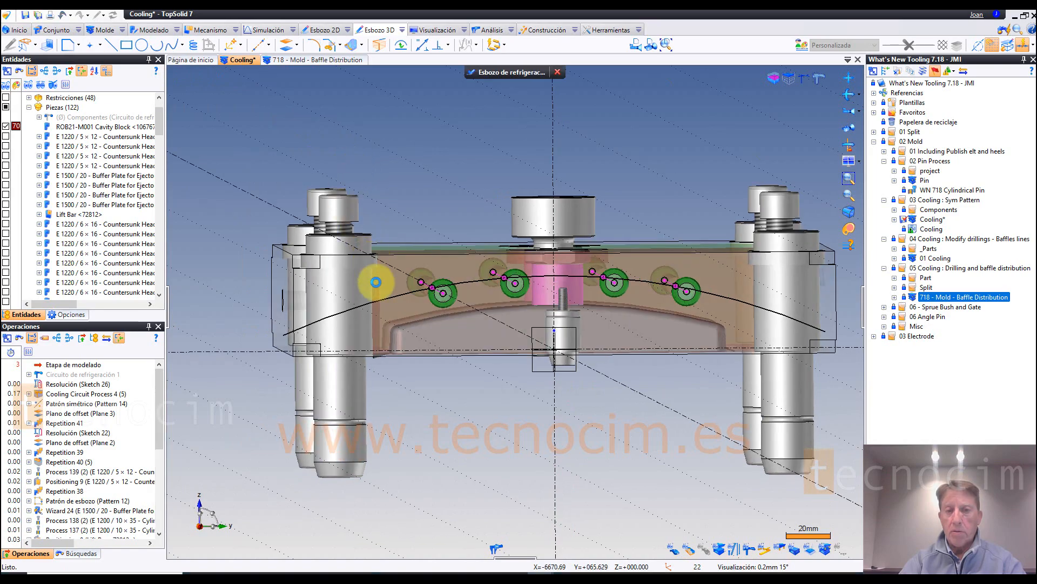
{"action": "middle_click_drag", "start_coordinate": [481, 352], "coordinate": [515, 417]}
{"action": "scroll", "coordinate": [511, 413], "scroll_direction": "down", "scroll_amount": 2}
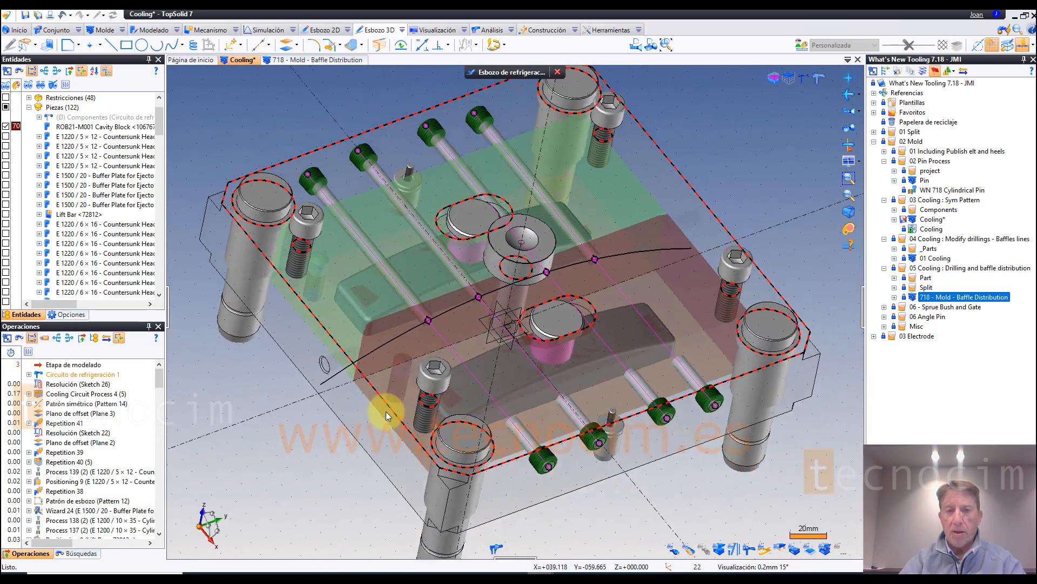
{"action": "middle_click_drag", "start_coordinate": [387, 412], "coordinate": [324, 359]}
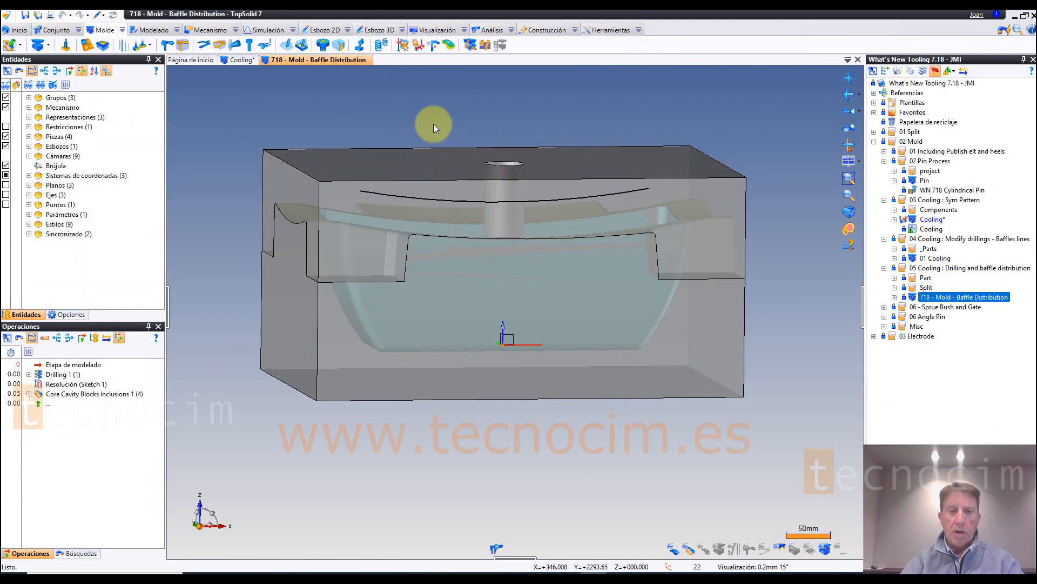
Step: Begin a cooling circuit in the Baffle Distribution mold and choose the upper flower pot block as its part
{"action": "scroll", "coordinate": [433, 124], "scroll_direction": "up", "scroll_amount": 2}
{"action": "scroll", "coordinate": [322, 107], "scroll_direction": "down", "scroll_amount": 2}
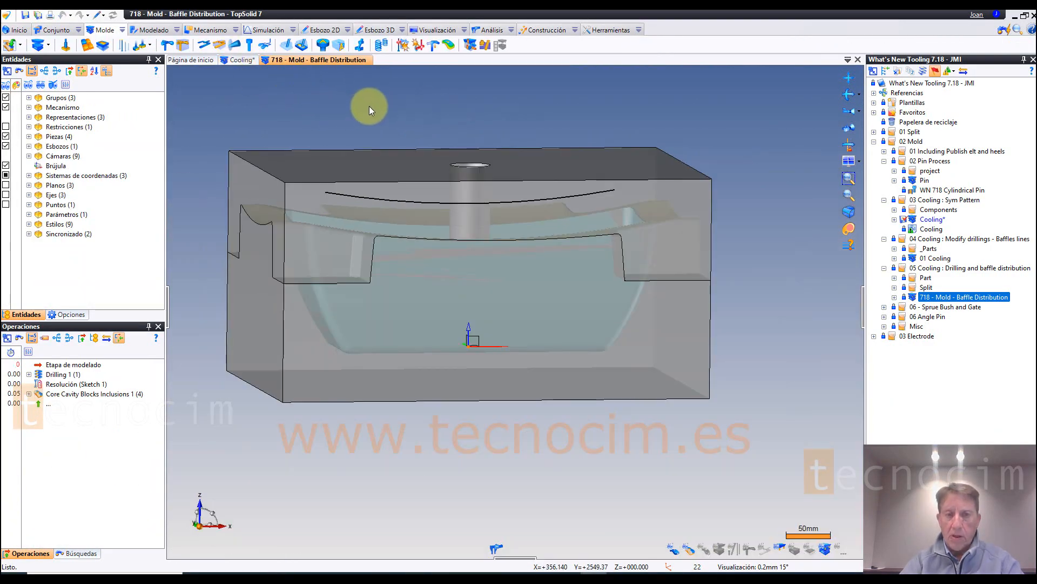
{"action": "scroll", "coordinate": [370, 107], "scroll_direction": "up", "scroll_amount": 2}
{"action": "scroll", "coordinate": [453, 107], "scroll_direction": "down", "scroll_amount": 4}
{"action": "middle_click_drag", "start_coordinate": [453, 107], "coordinate": [686, 497]}
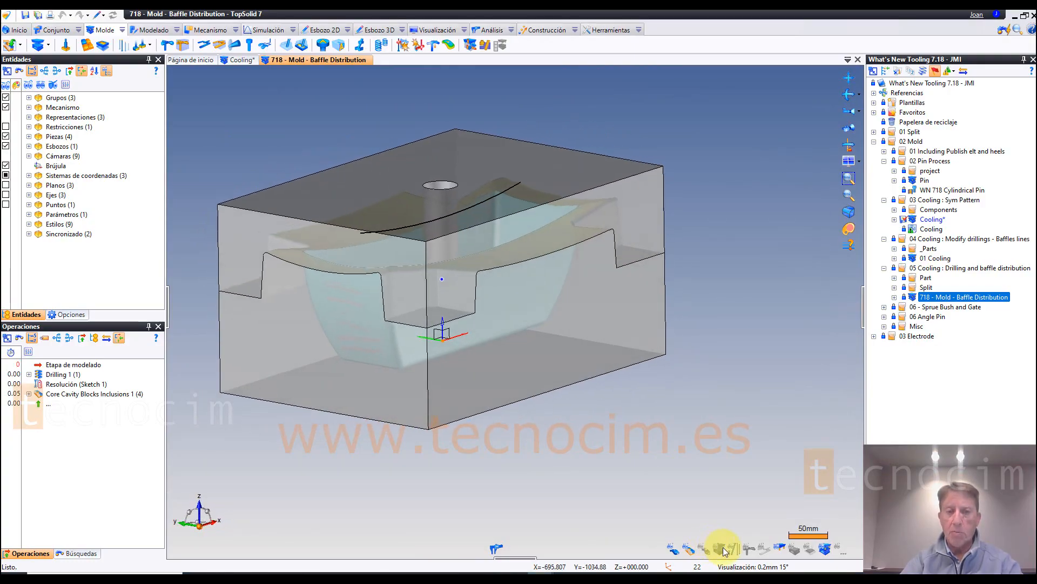
{"action": "left_click", "coordinate": [167, 47]}
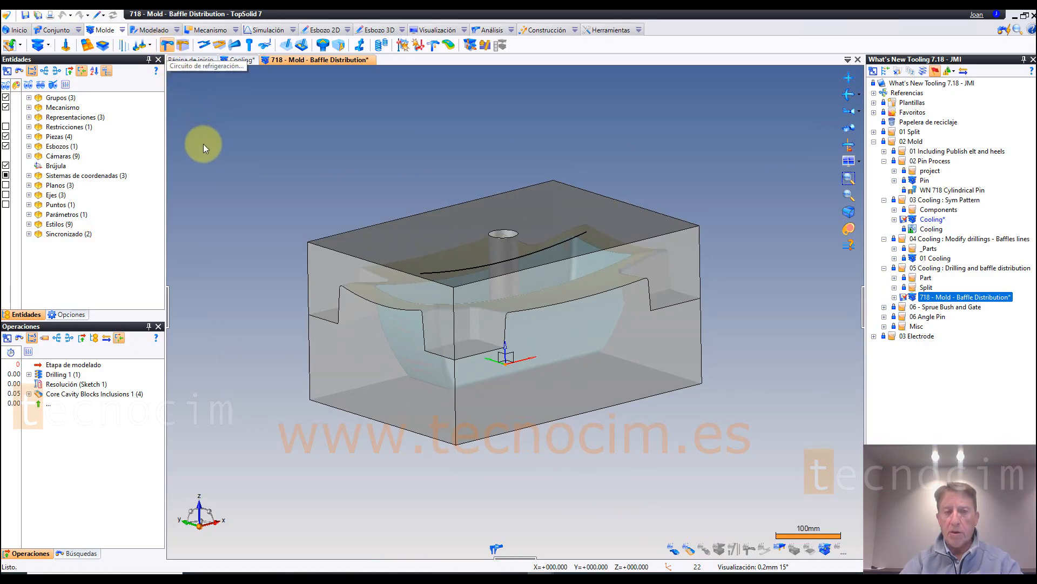
{"action": "left_click", "coordinate": [427, 246]}
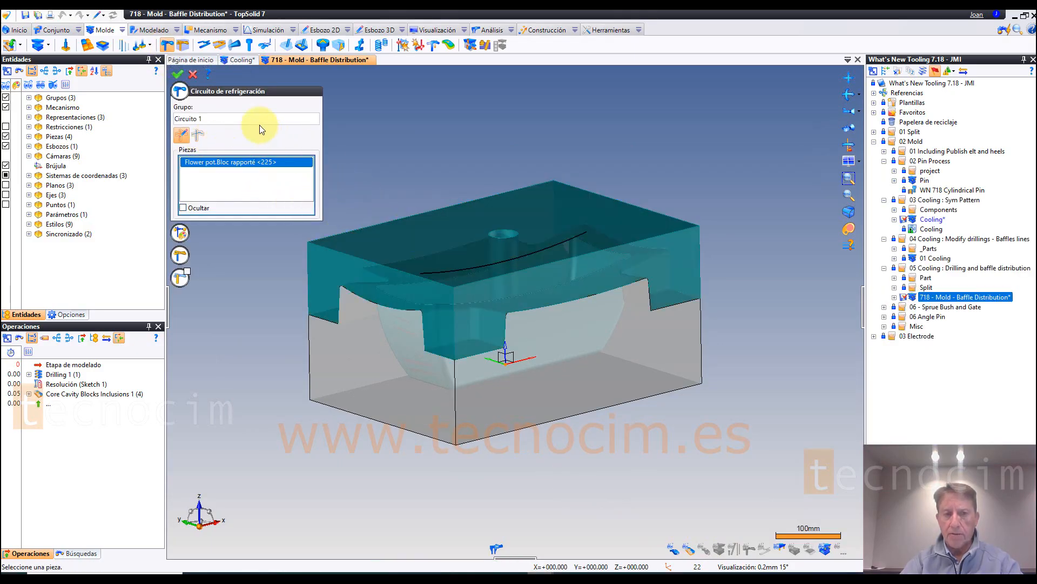
Step: Enable baffle lines with 16 mm diameter, use the block's top plane as reference, and create the circuit
{"action": "left_click", "coordinate": [182, 278]}
{"action": "left_click", "coordinate": [212, 306]}
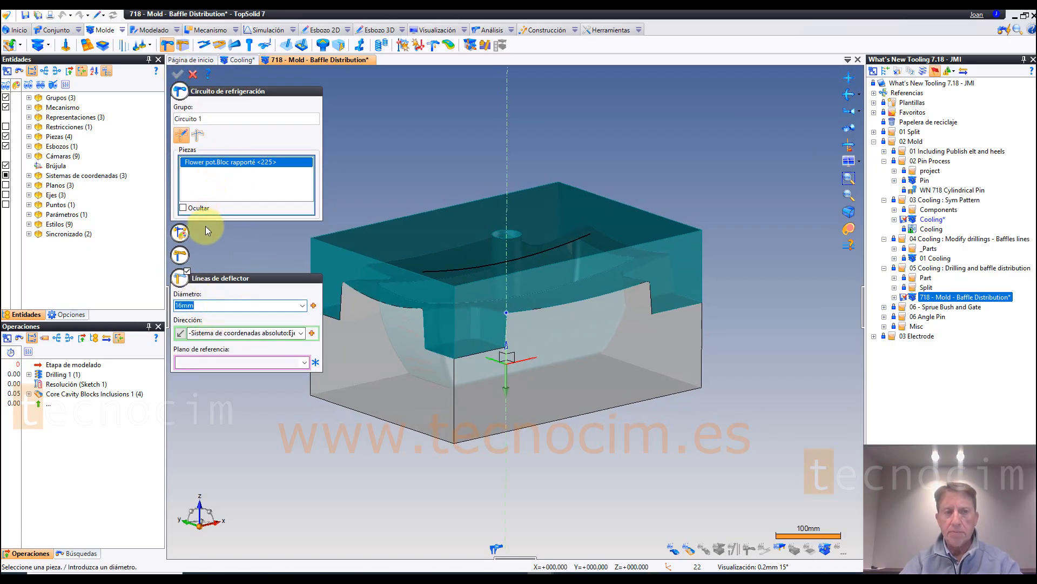
{"action": "left_click", "coordinate": [252, 366]}
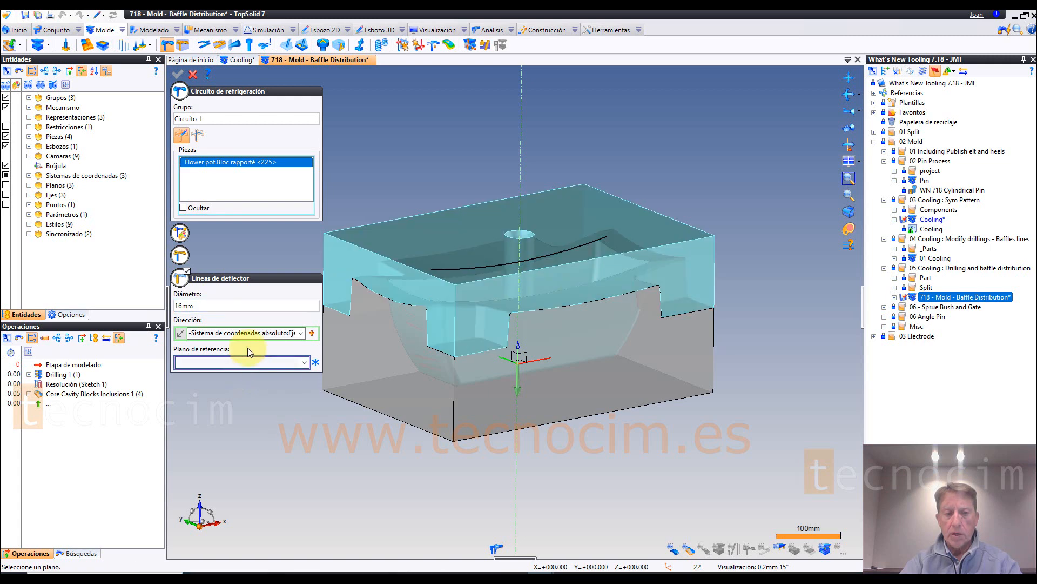
{"action": "left_click", "coordinate": [408, 239]}
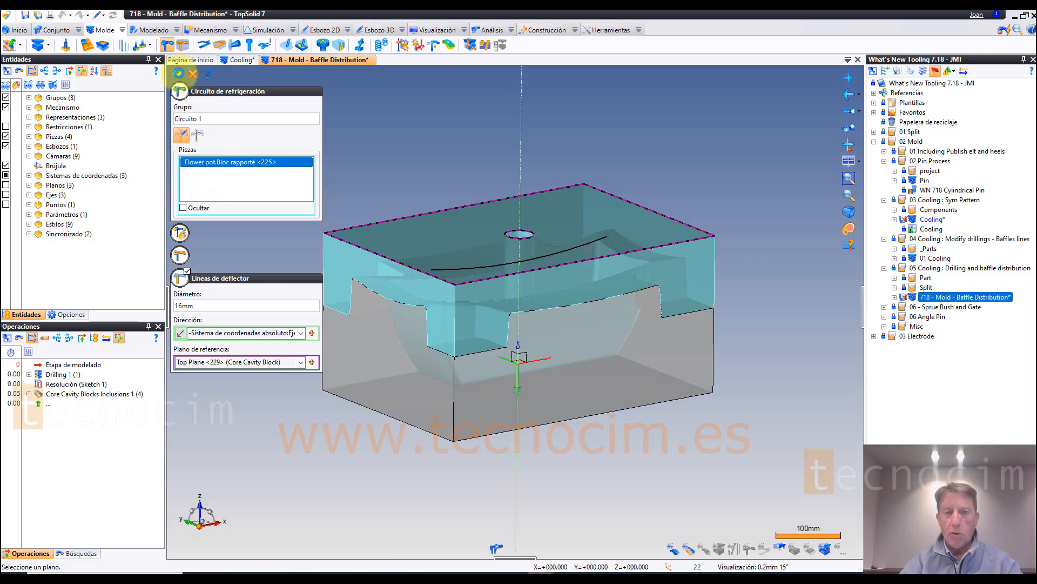
{"action": "left_click", "coordinate": [178, 73]}
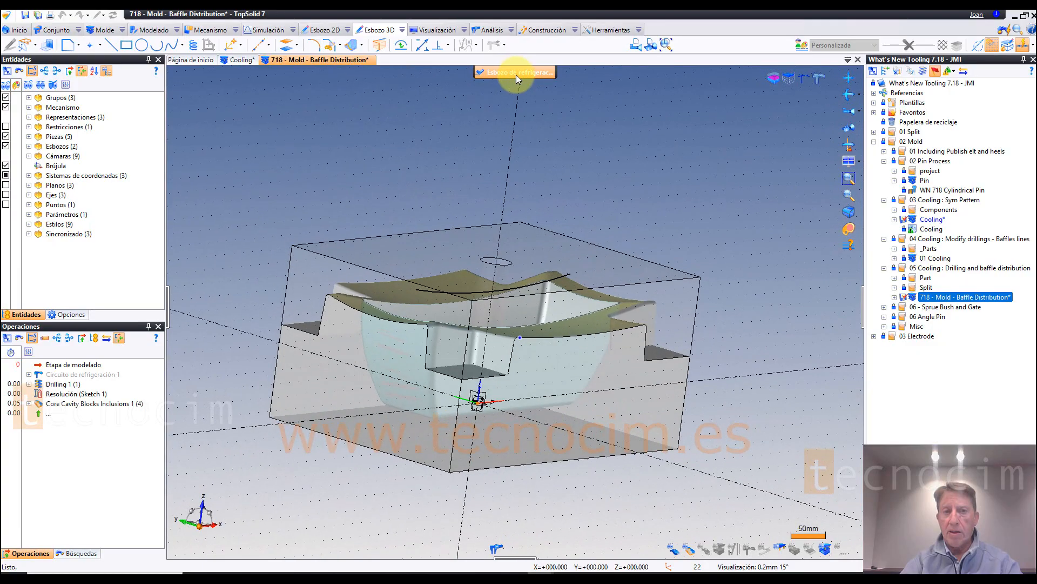
Step: Distribute drillings along the curved sketch from the block's front plane to its back plane, with parts to cool and parts to avoid disabled
{"action": "left_click", "coordinate": [505, 45]}
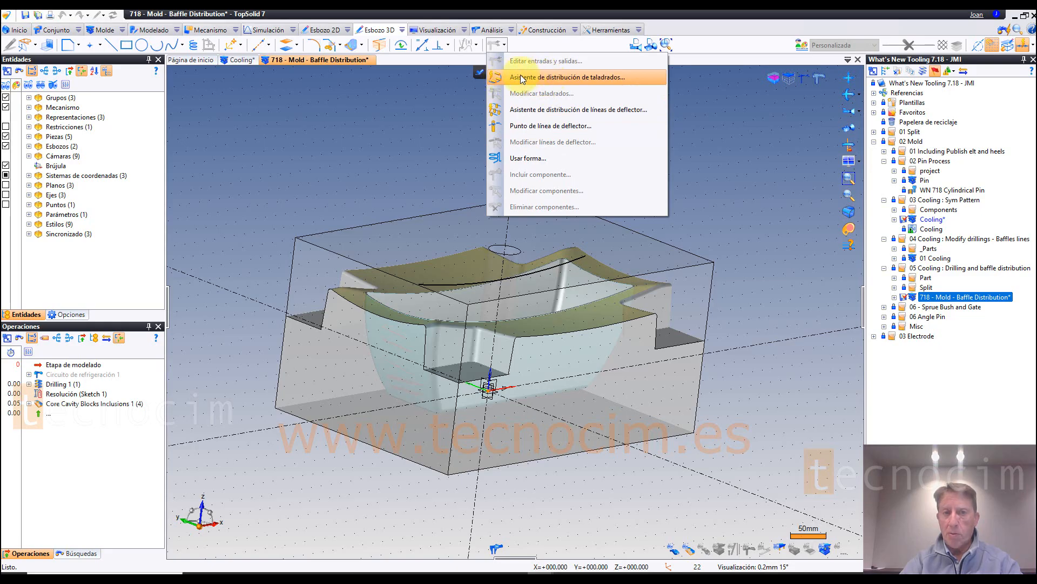
{"action": "left_click", "coordinate": [552, 77]}
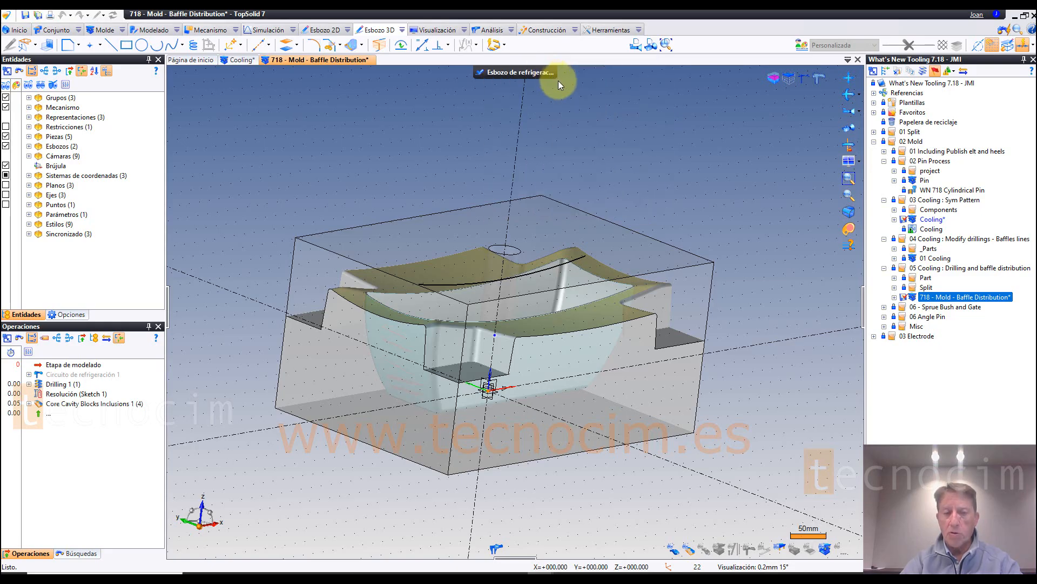
{"action": "left_click", "coordinate": [566, 270]}
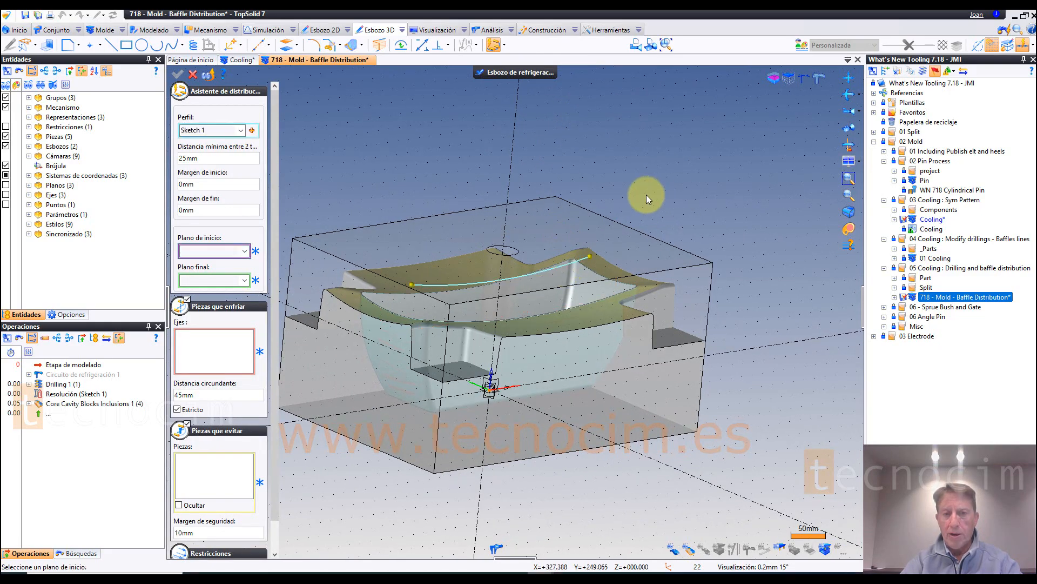
{"action": "left_click", "coordinate": [549, 315]}
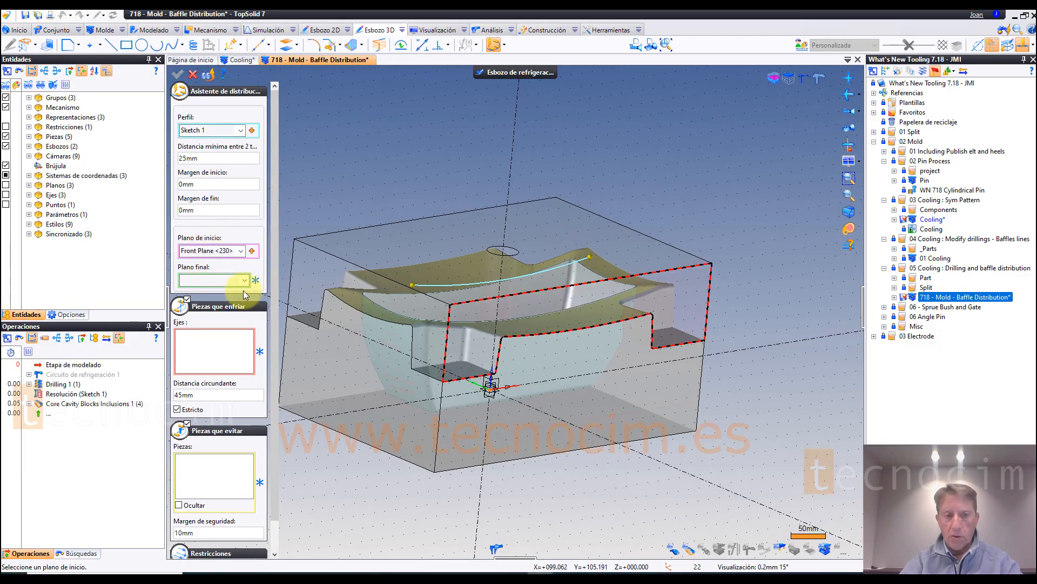
{"action": "left_click", "coordinate": [365, 241]}
{"action": "scroll", "coordinate": [351, 158], "scroll_direction": "down", "scroll_amount": 2}
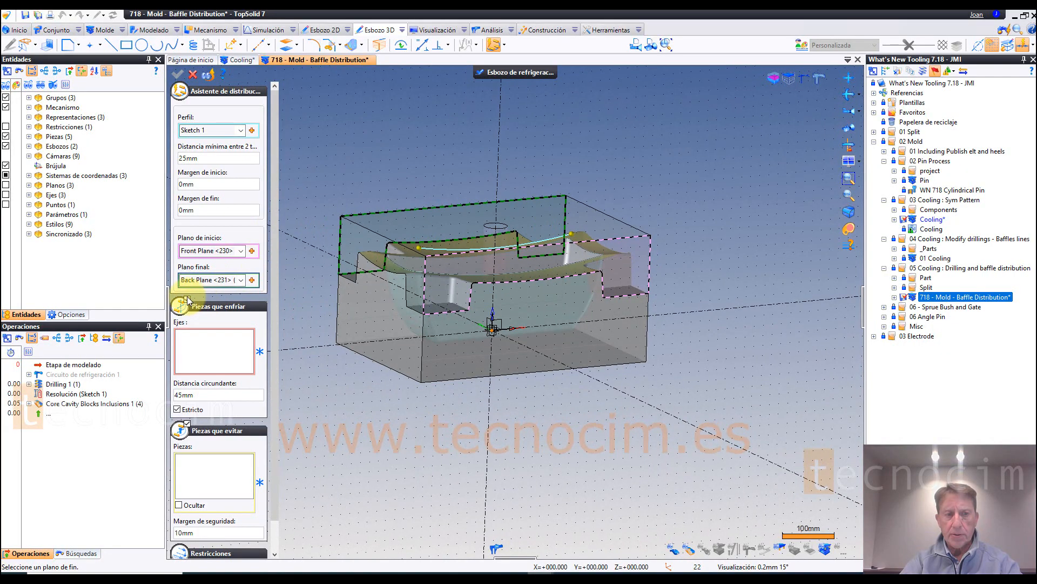
{"action": "left_click", "coordinate": [187, 299]}
{"action": "left_click", "coordinate": [187, 323]}
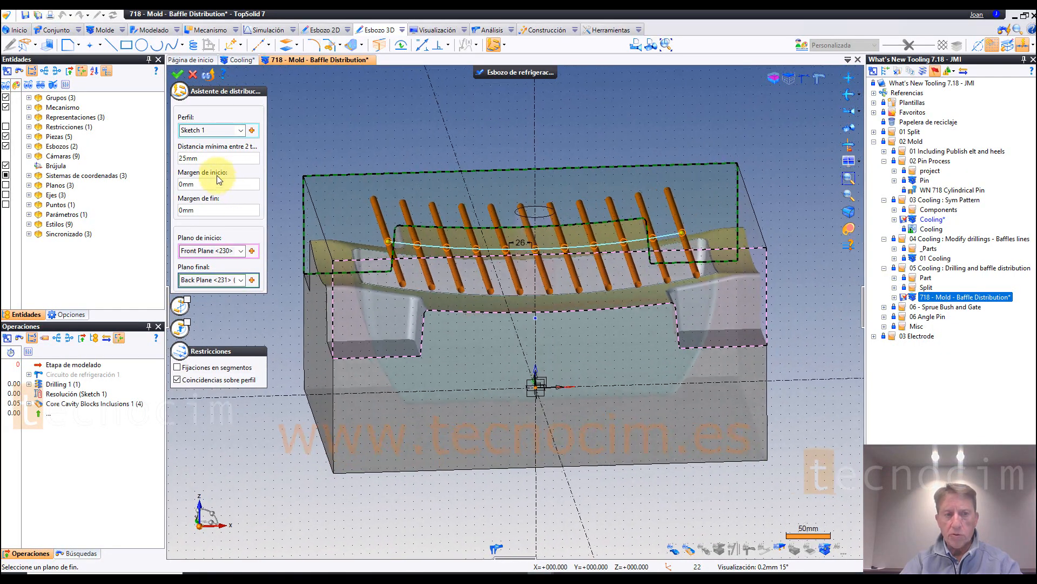
Step: Set the minimum distance between drillings to 35 mm, surround the central hole's axis at 70 mm, and create the drillings
{"action": "left_click", "coordinate": [209, 158]}
{"action": "type", "text": "35"}
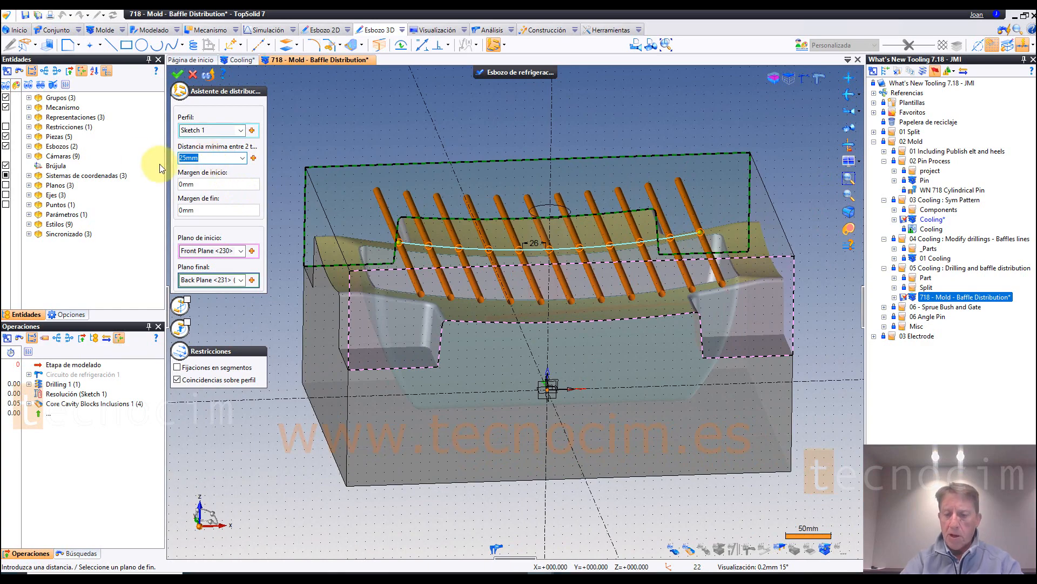
{"action": "key", "text": "Tab"}
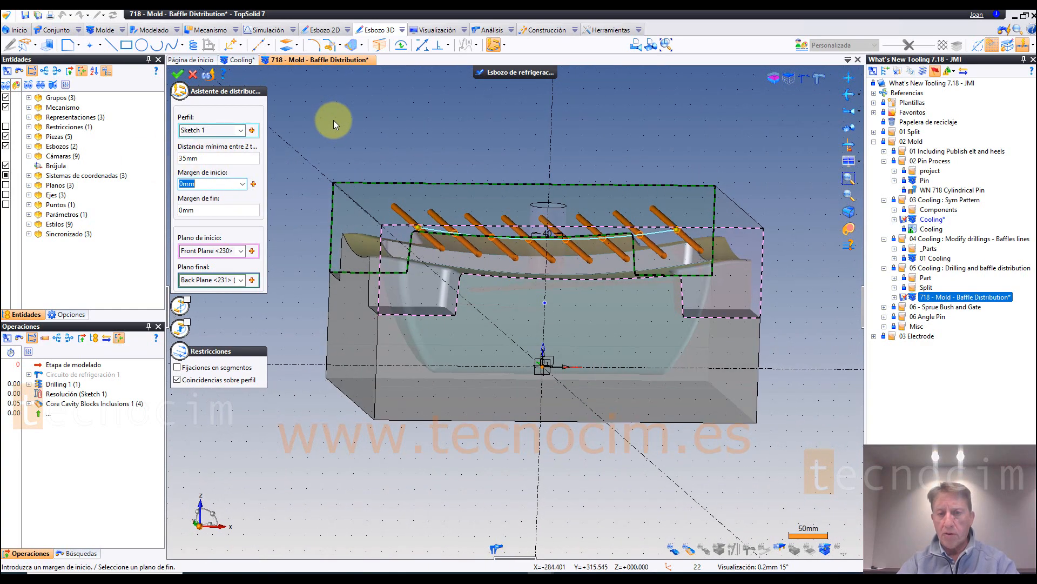
{"action": "left_click", "coordinate": [185, 324]}
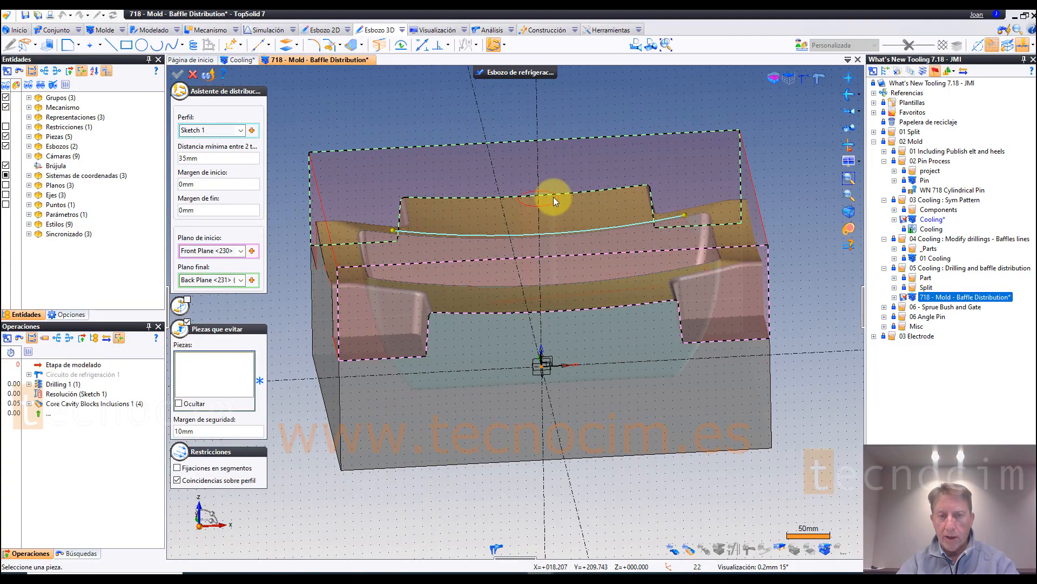
{"action": "left_click", "coordinate": [553, 202]}
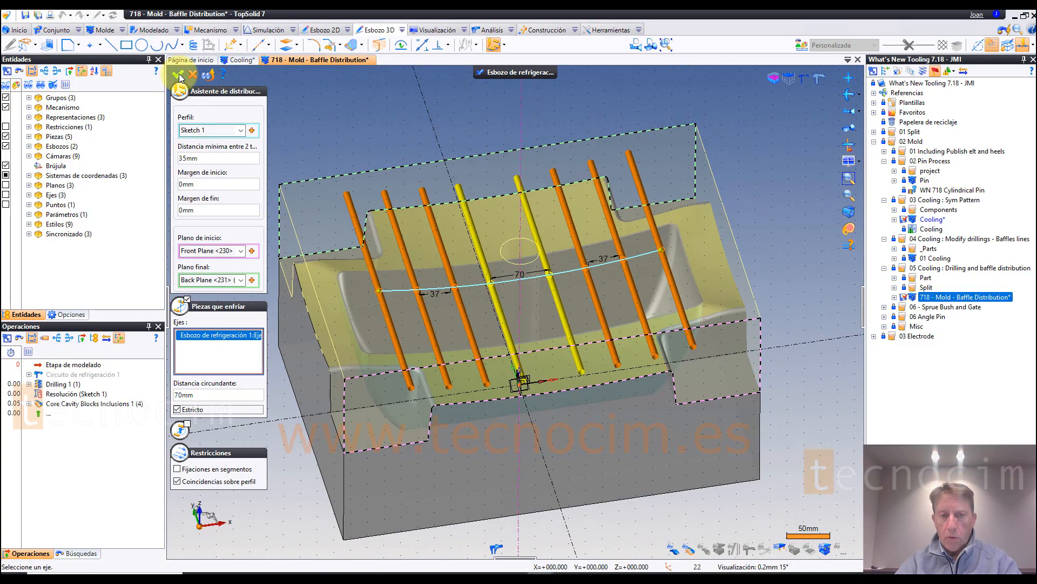
{"action": "left_click", "coordinate": [178, 74]}
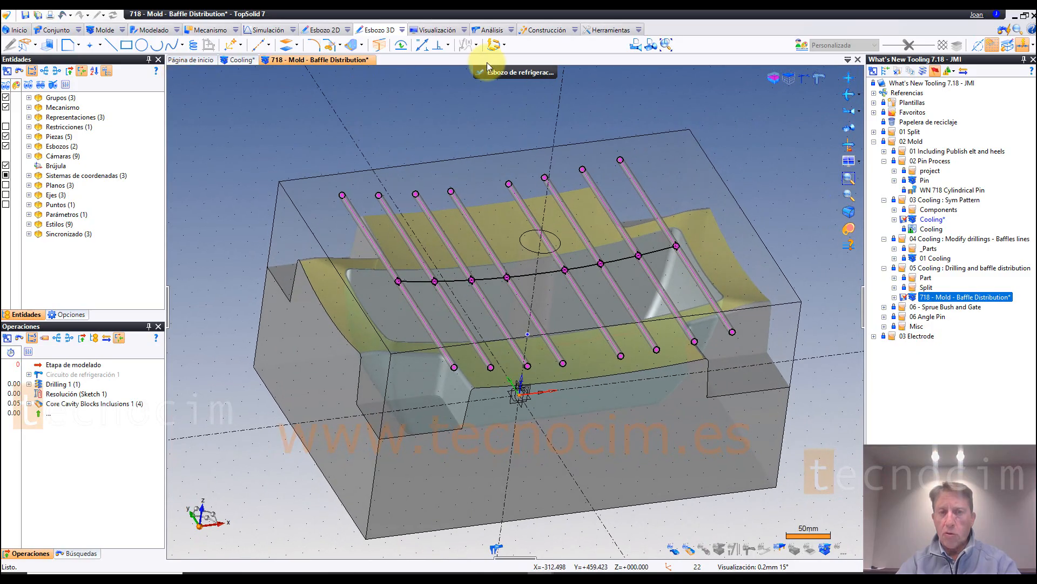
Step: Start a baffle line distribution and choose the four drillings on one side of the central hole as its profiles
{"action": "left_click", "coordinate": [504, 46]}
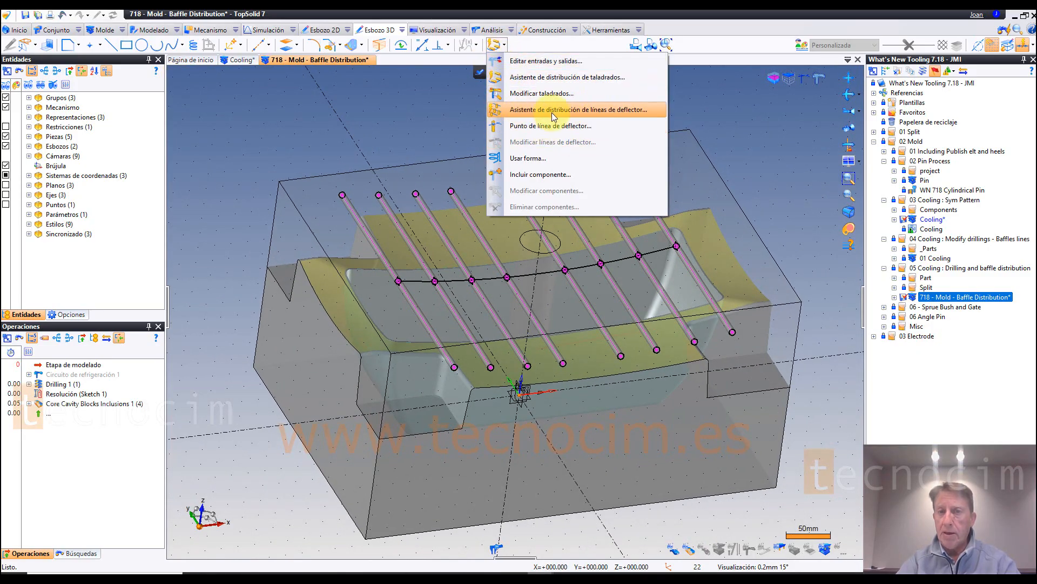
{"action": "left_click", "coordinate": [589, 109]}
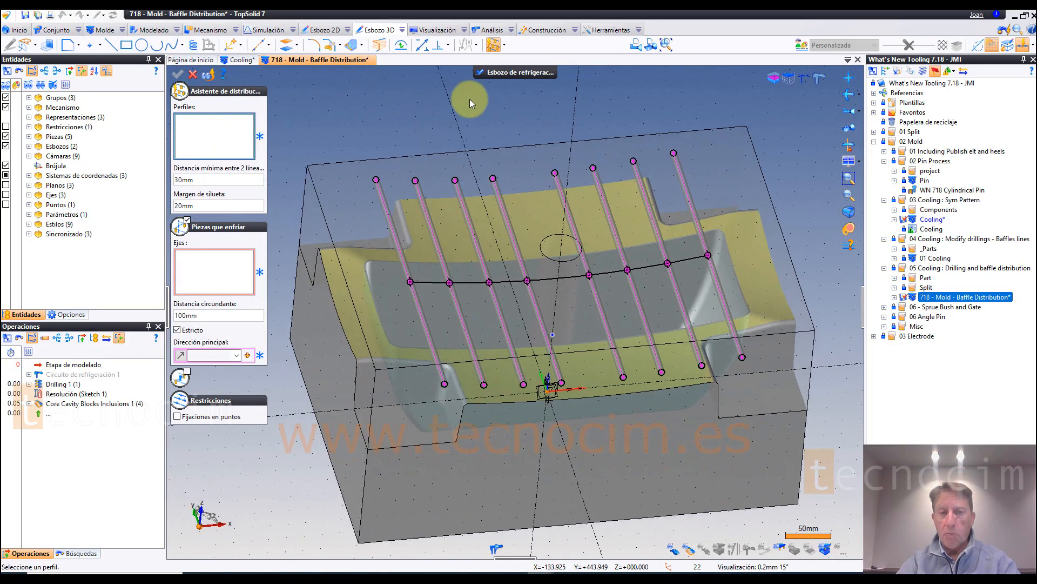
{"action": "left_click", "coordinate": [383, 215]}
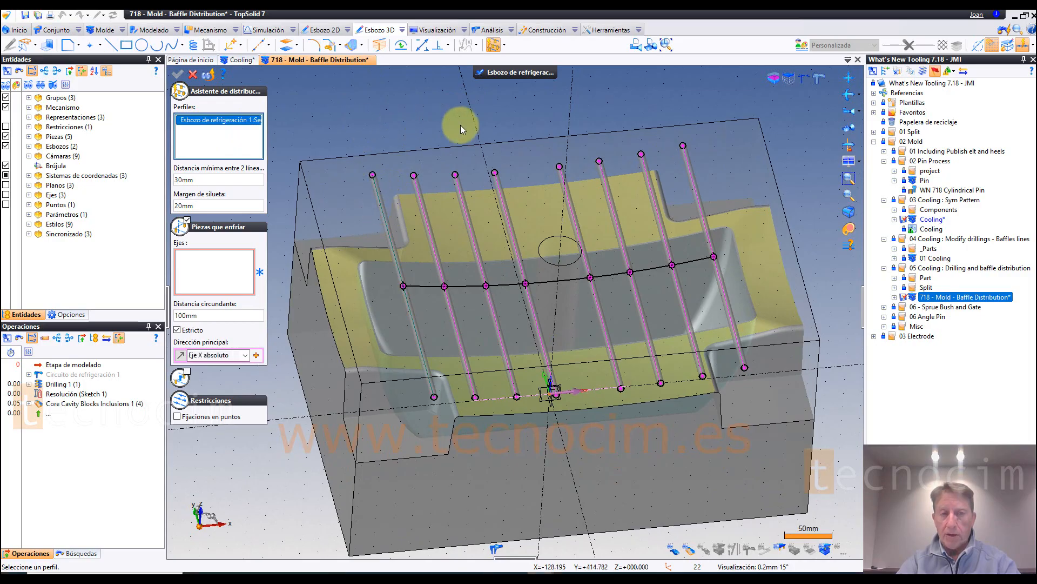
{"action": "left_click", "coordinate": [431, 241]}
{"action": "left_click", "coordinate": [478, 260]}
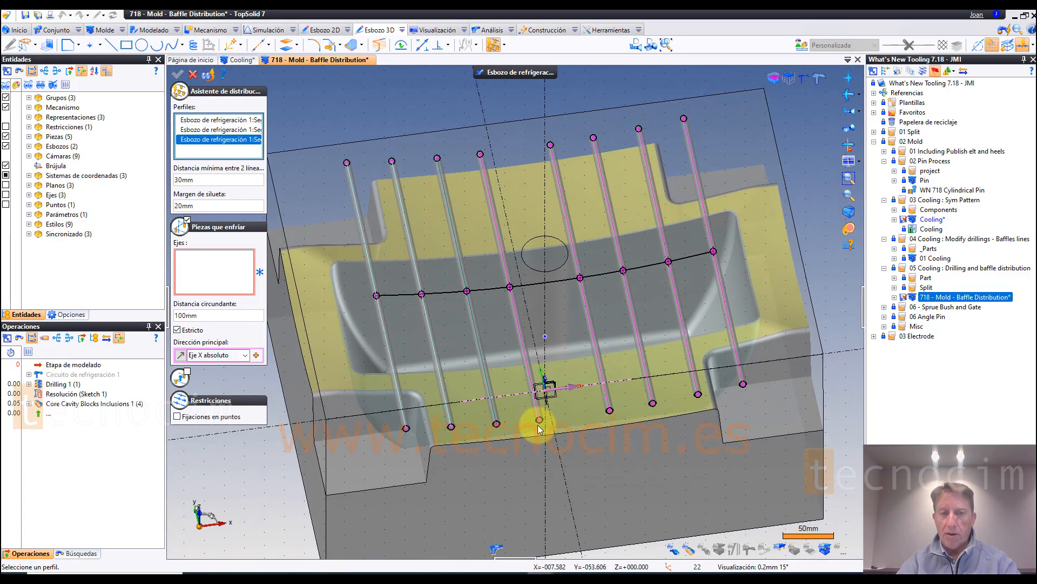
{"action": "left_click", "coordinate": [516, 324]}
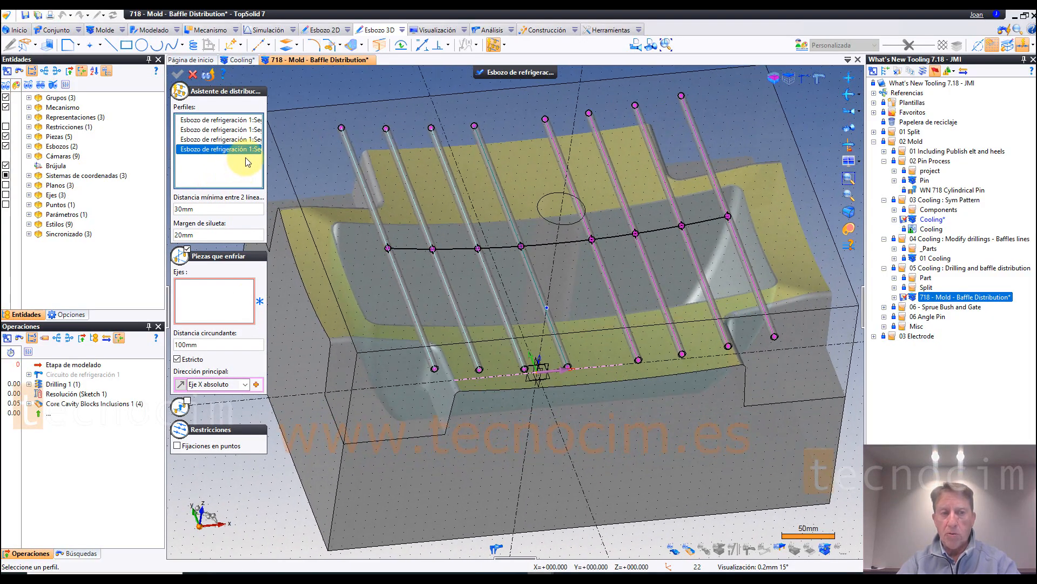
Step: Disable parts to cool for the baffle distribution, keep the 30 mm minimum distance, and set the silhouette margin to 30 mm
{"action": "left_click", "coordinate": [193, 256]}
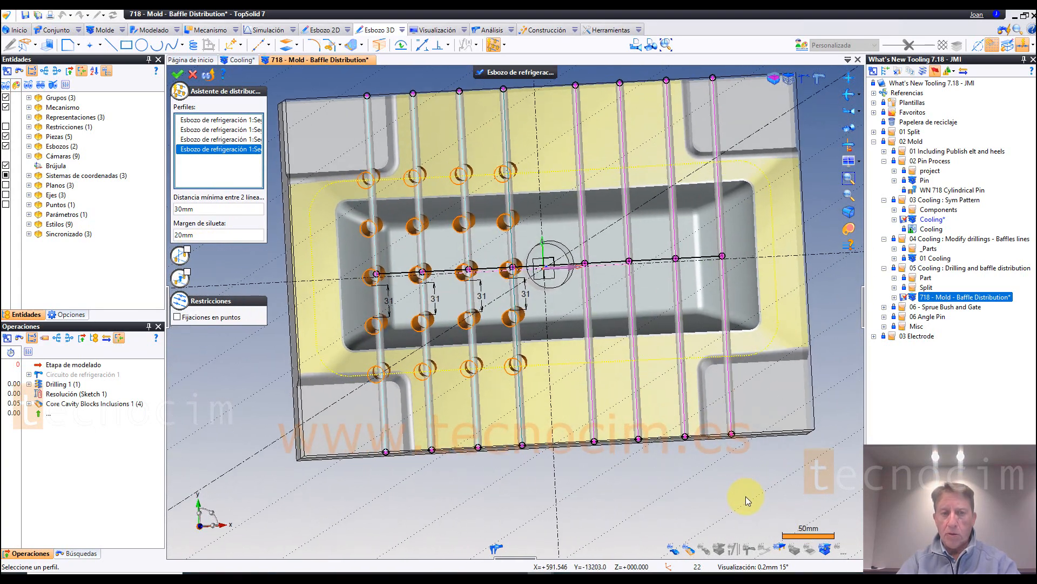
{"action": "double_click", "coordinate": [194, 208]}
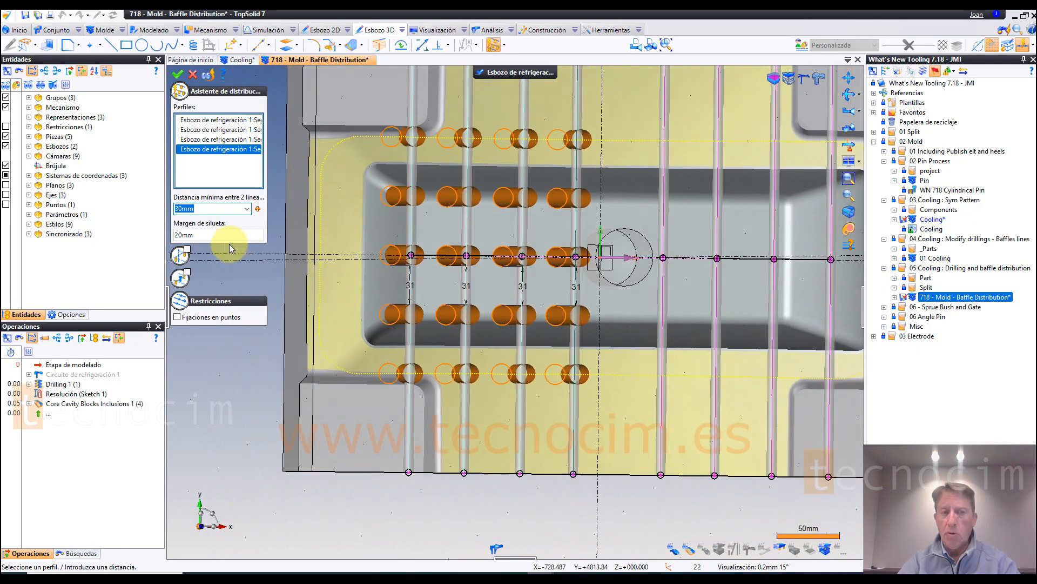
{"action": "left_click", "coordinate": [216, 234]}
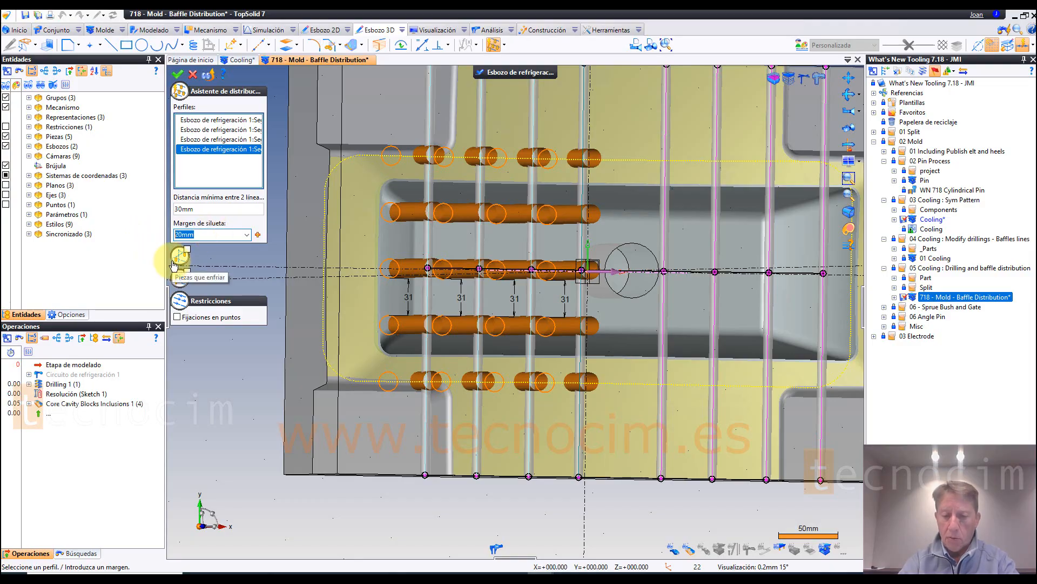
{"action": "key", "text": "Tab"}
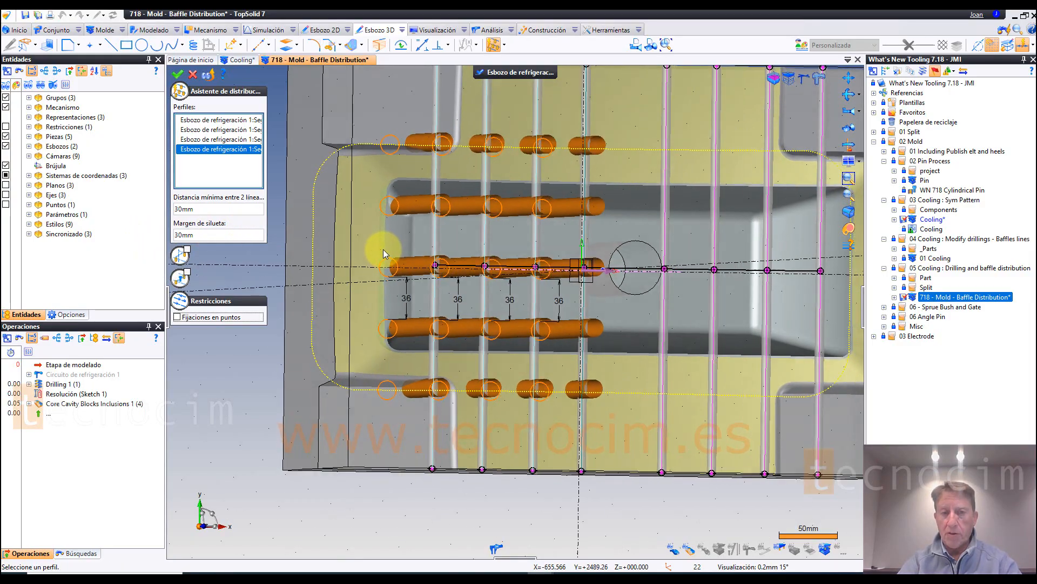
{"action": "left_click", "coordinate": [211, 236]}
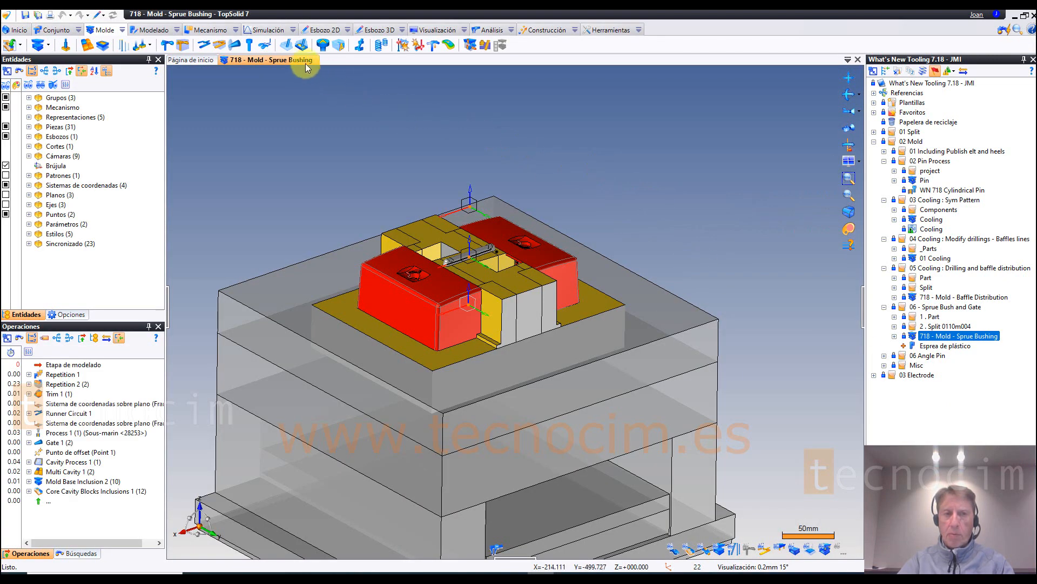
Step: Start a Meusburger E 1600 sprue bushing with automatic best code, positioned at the runner circuit's coordinate system using the third positioning mode
{"action": "middle_click_drag", "start_coordinate": [315, 98], "coordinate": [241, 98]}
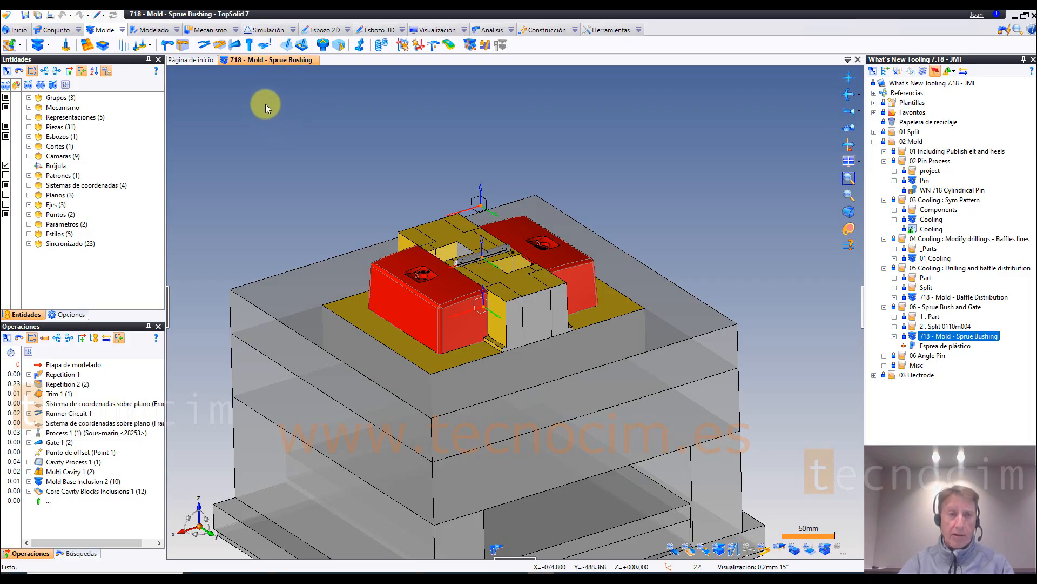
{"action": "left_click", "coordinate": [251, 47]}
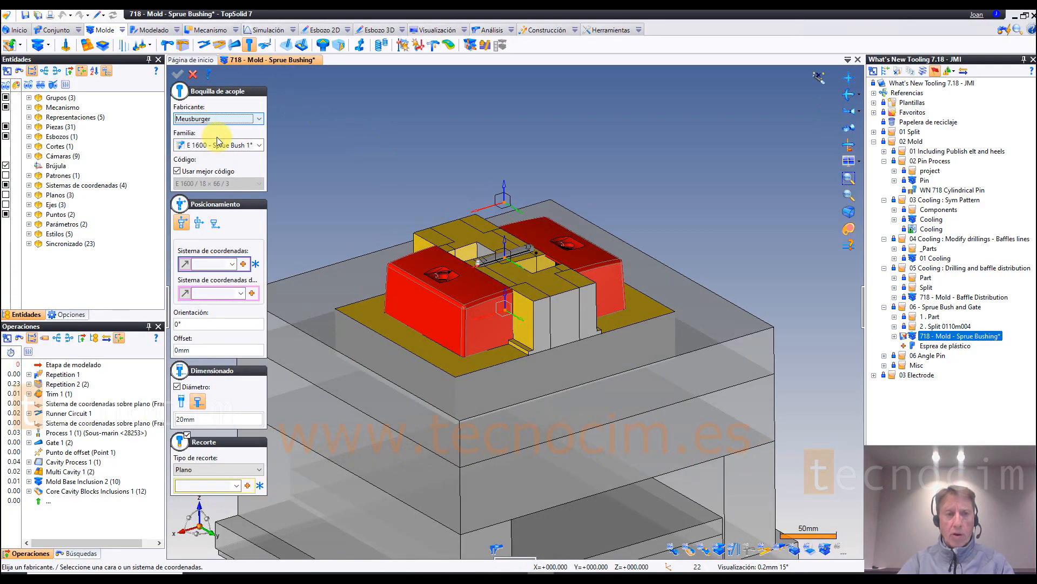
{"action": "left_click", "coordinate": [226, 145]}
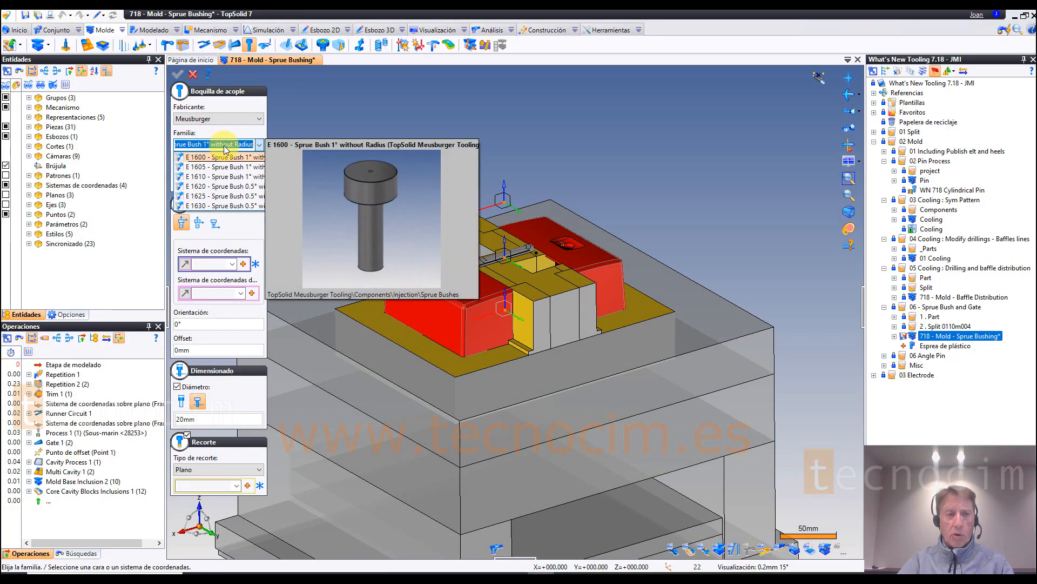
{"action": "left_click", "coordinate": [225, 145]}
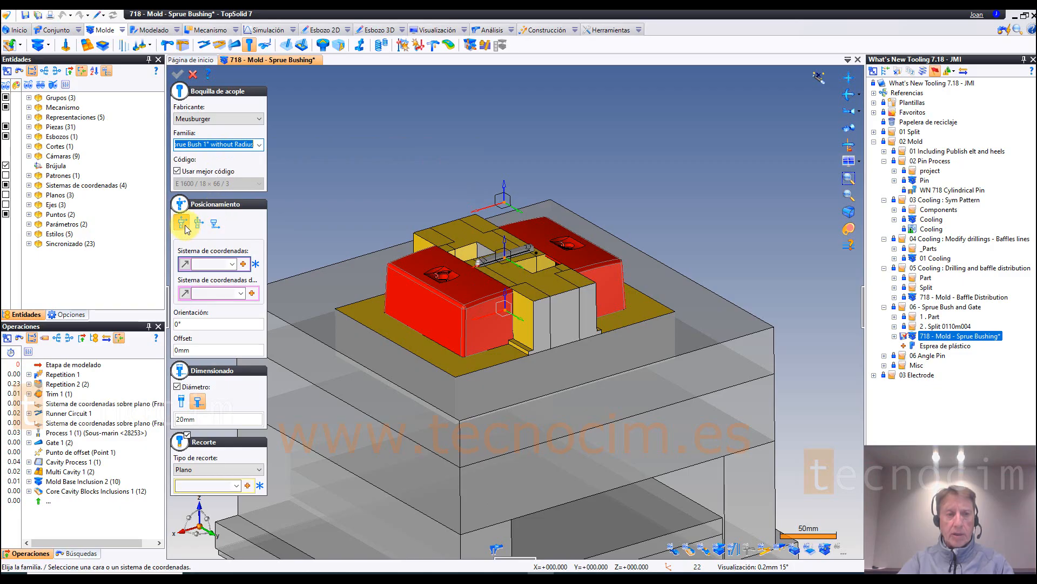
{"action": "left_click", "coordinate": [214, 227]}
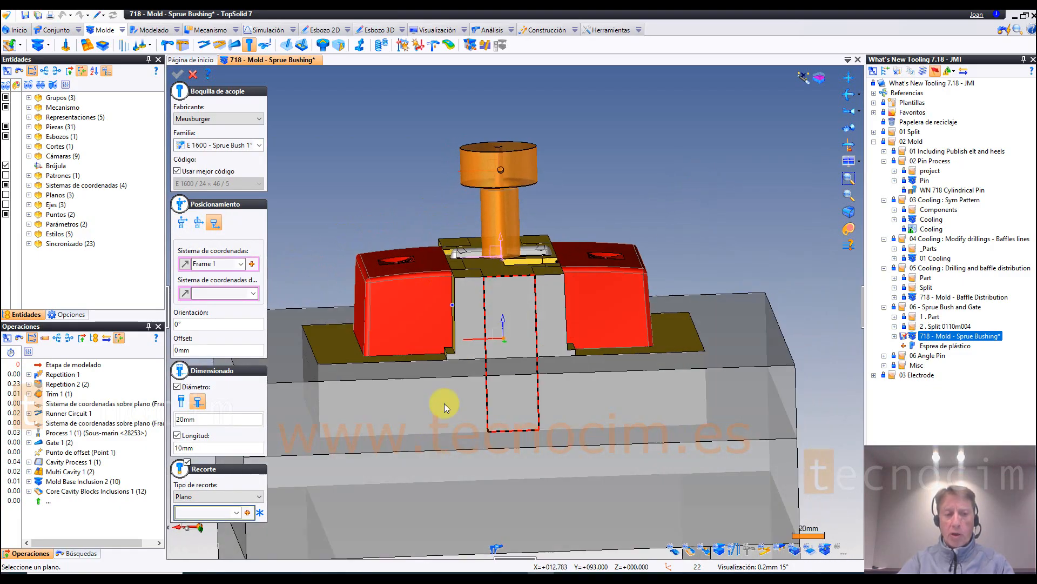
Step: Disable trimming for the sprue bushing, keep the 20 mm diameter and 10 mm length, and insert it
{"action": "left_click", "coordinate": [188, 463]}
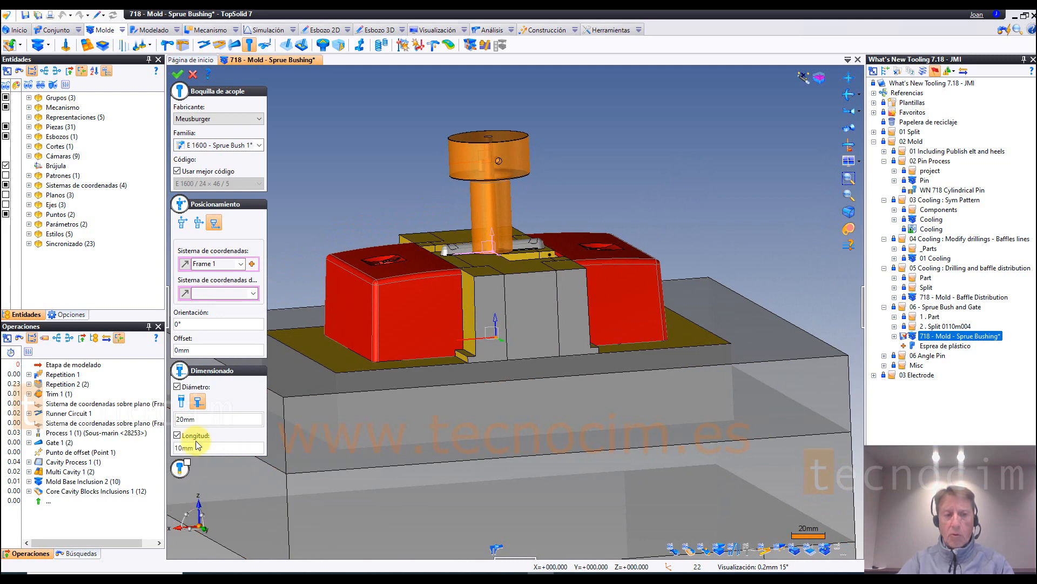
{"action": "left_click", "coordinate": [206, 420]}
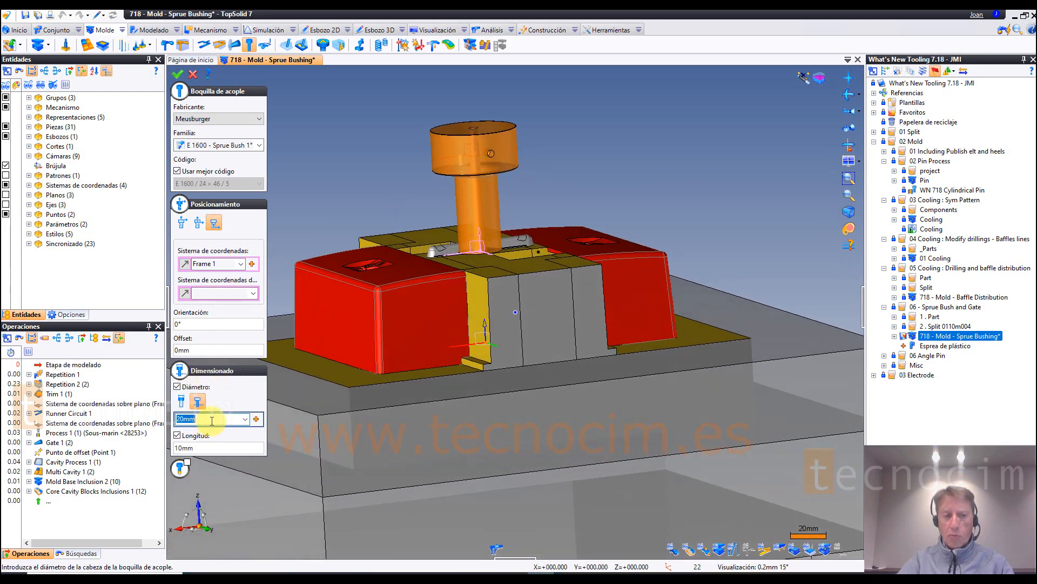
{"action": "key", "text": "Return"}
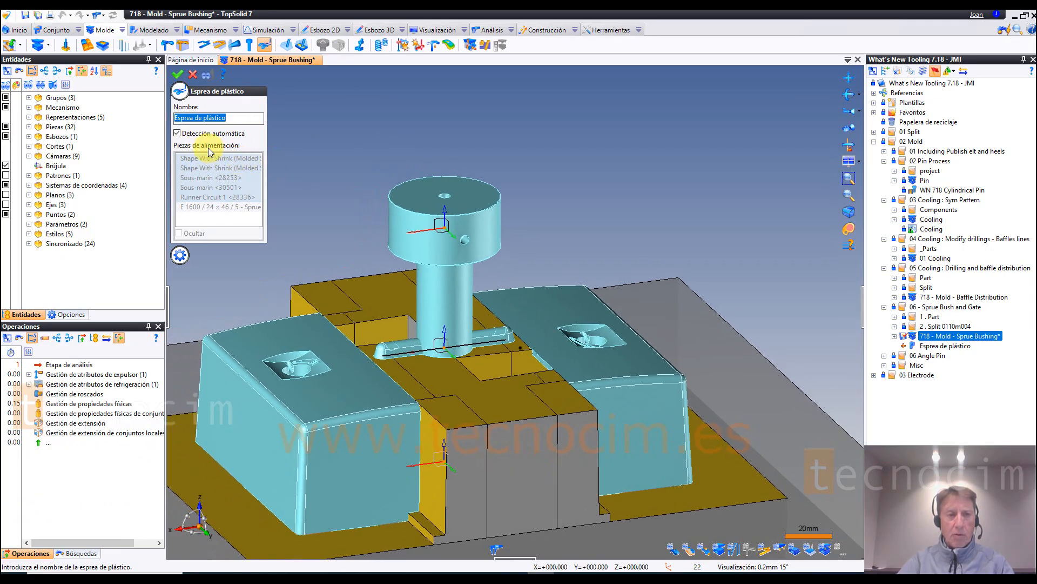
Step: Highlight the plastic sprue's feeding parts with automatic detection off, restore automatic detection, and create the Esprea de plástico part
{"action": "left_click", "coordinate": [183, 133]}
{"action": "left_click", "coordinate": [181, 136]}
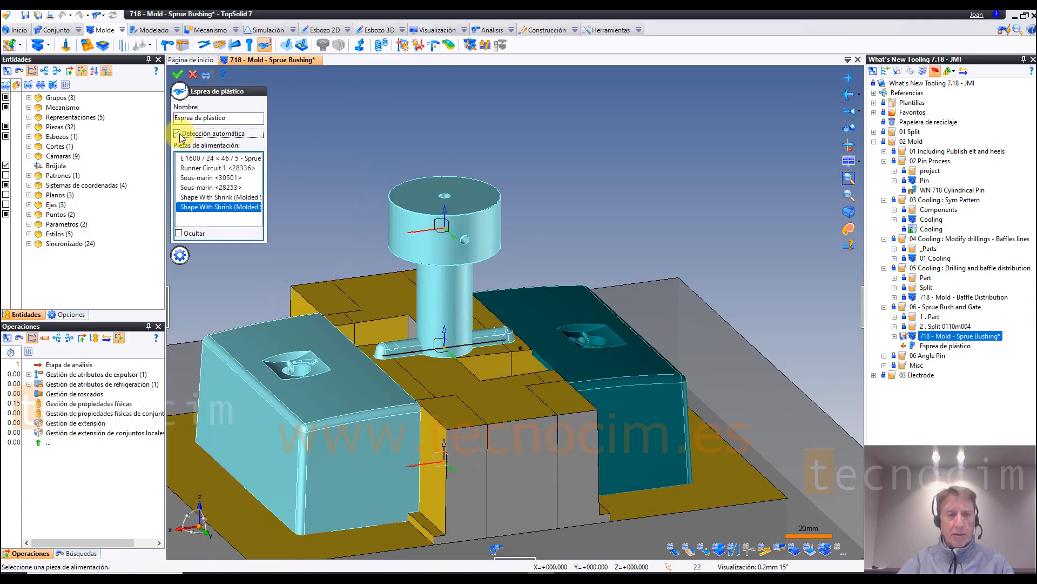
{"action": "left_click", "coordinate": [178, 133]}
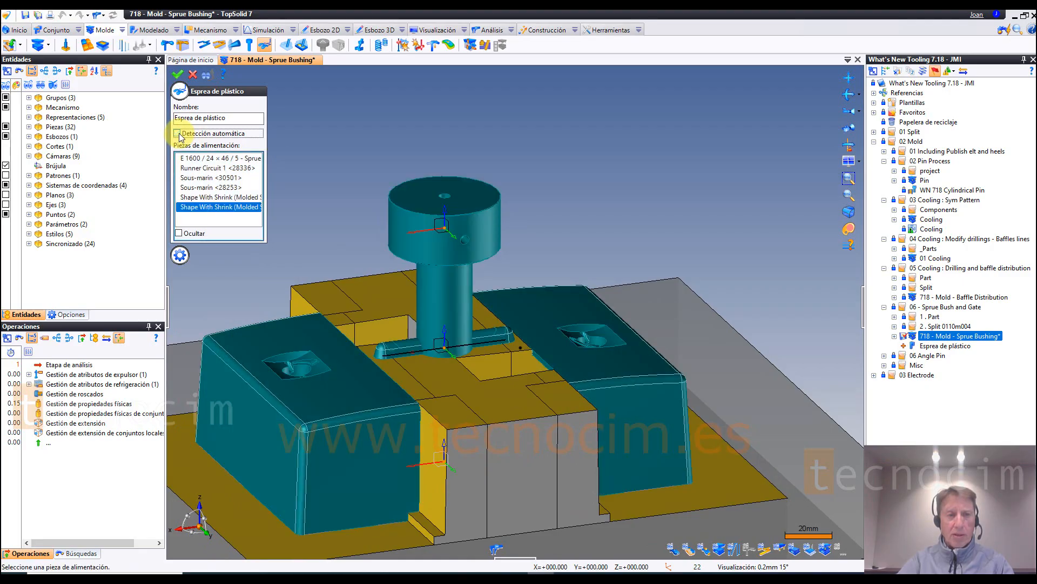
{"action": "left_click", "coordinate": [208, 187]}
{"action": "left_click", "coordinate": [210, 168]}
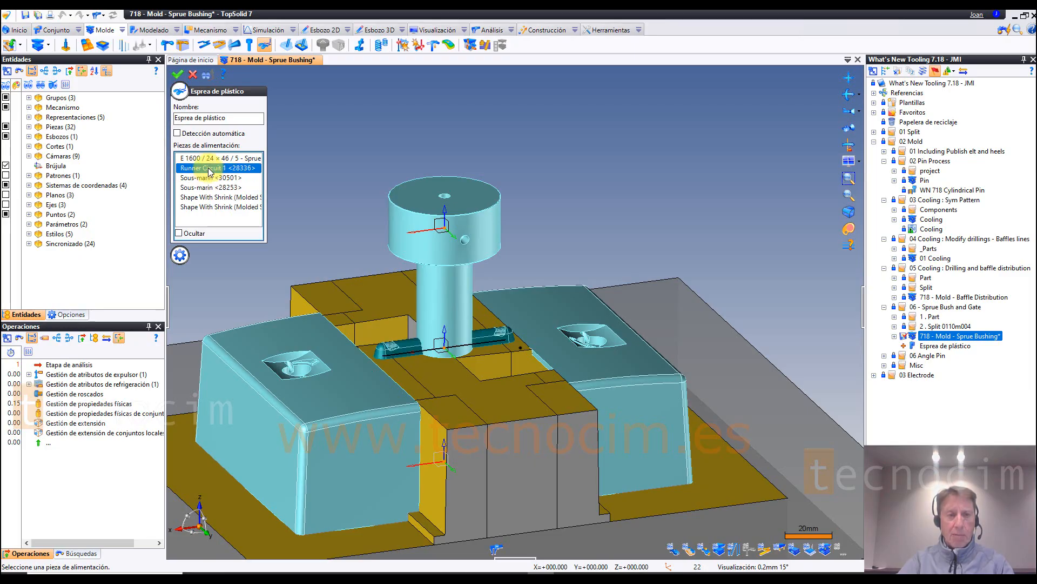
{"action": "left_click", "coordinate": [209, 162]}
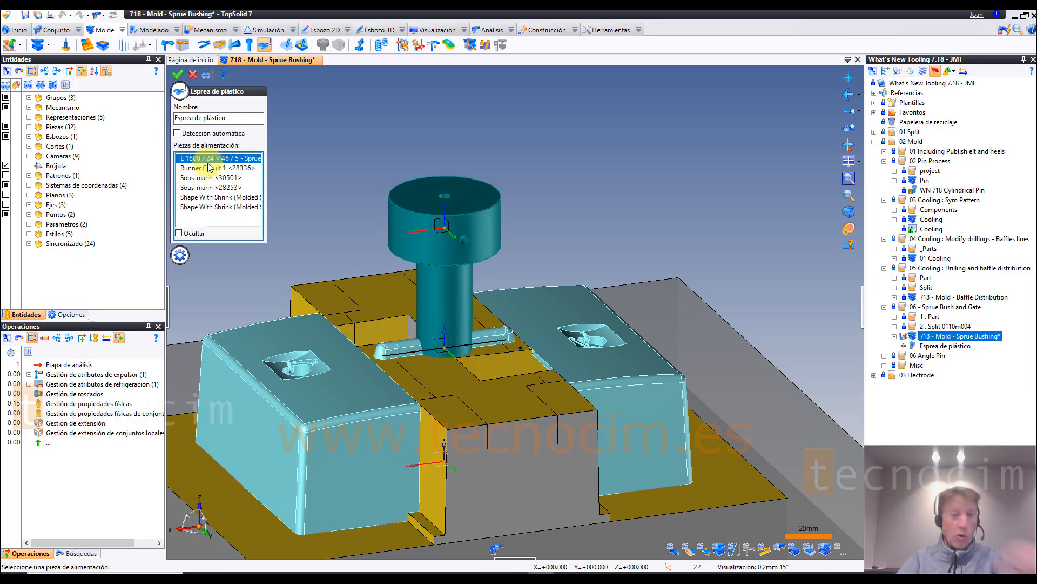
{"action": "left_click", "coordinate": [181, 134]}
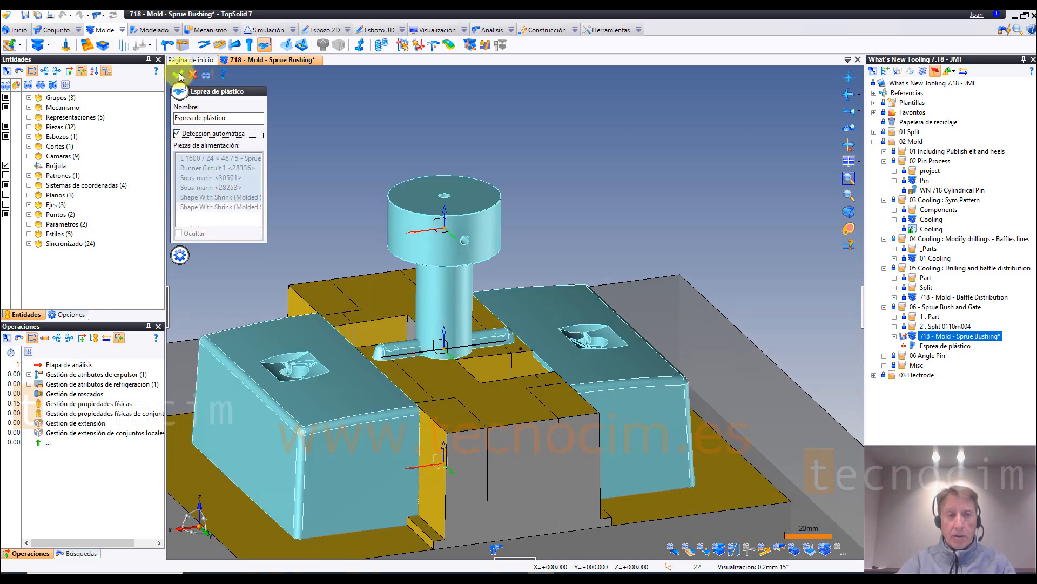
{"action": "left_click", "coordinate": [179, 75]}
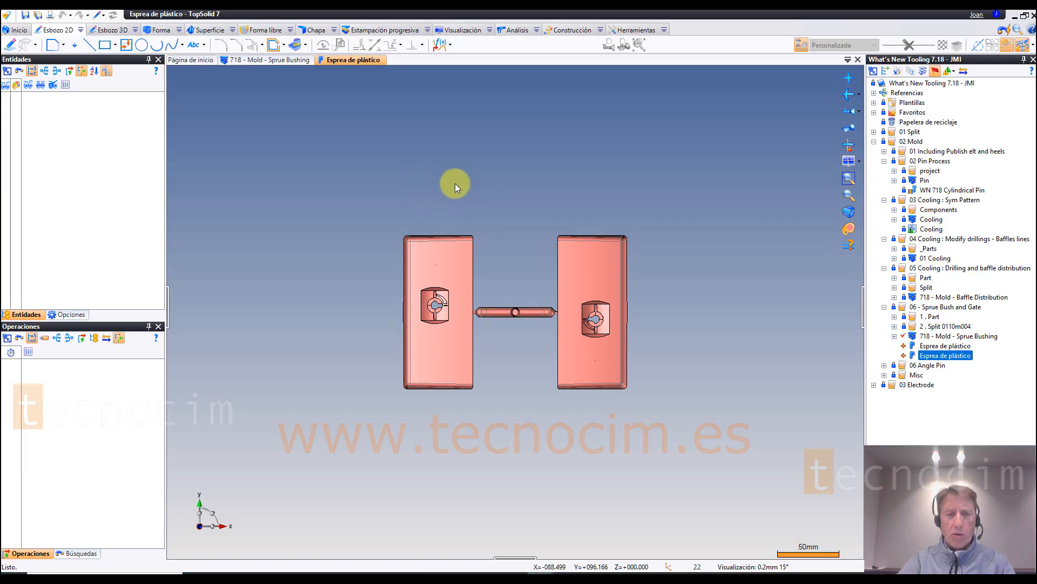
Step: Examine the plastic sprue's single shape from several angles, toggling its visibility and inspecting where the sprue, runner and gates join the parts
{"action": "middle_click_drag", "start_coordinate": [511, 211], "coordinate": [29, 106]}
{"action": "scroll", "coordinate": [520, 261], "scroll_direction": "up", "scroll_amount": 1}
{"action": "left_click", "coordinate": [29, 107]}
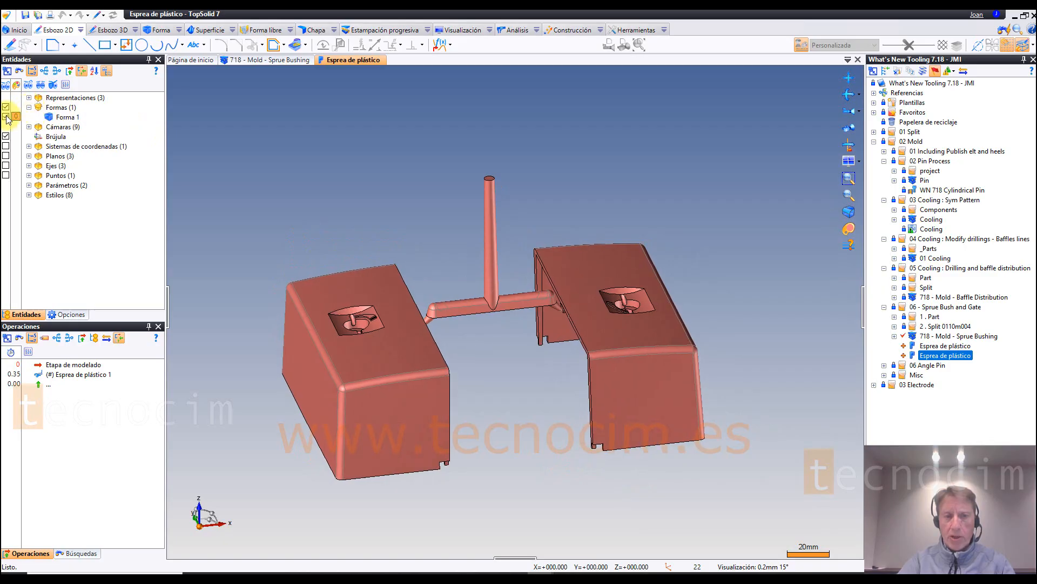
{"action": "left_click", "coordinate": [6, 116]}
{"action": "left_click", "coordinate": [6, 116]}
{"action": "middle_click_drag", "start_coordinate": [201, 157], "coordinate": [537, 195]}
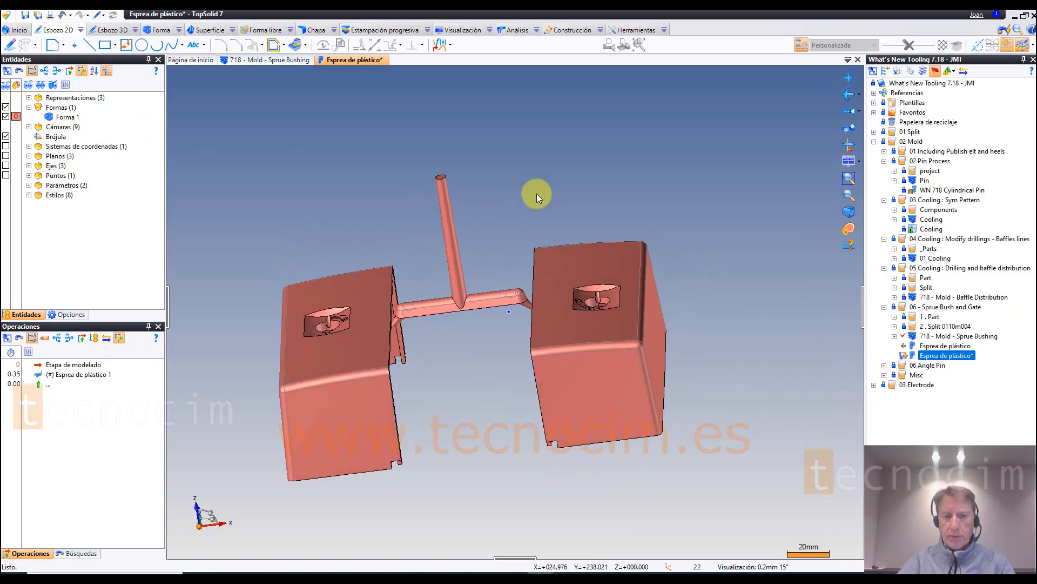
{"action": "scroll", "coordinate": [537, 194], "scroll_direction": "up", "scroll_amount": 6}
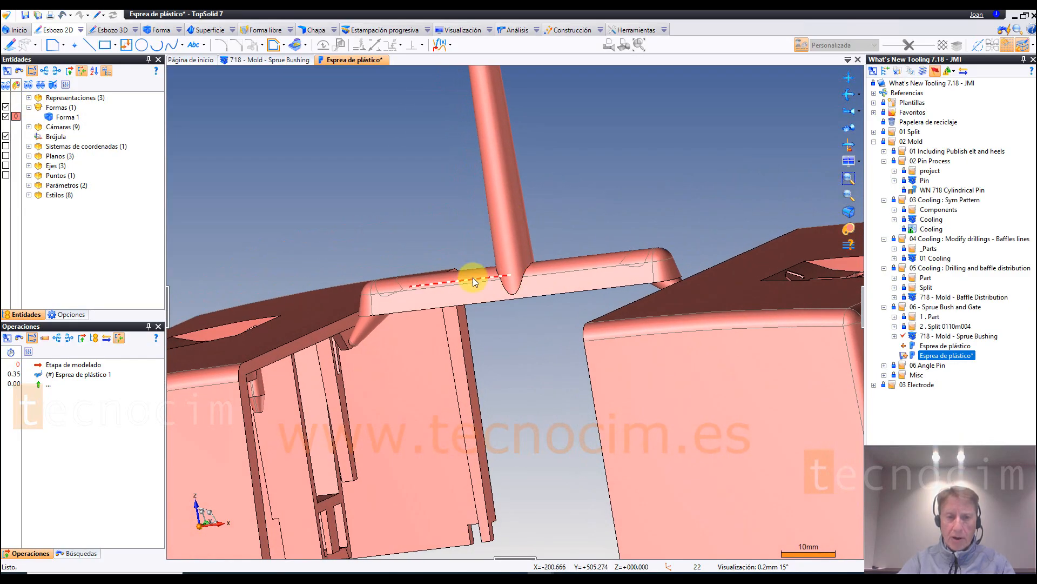
{"action": "middle_click_drag", "start_coordinate": [367, 325], "coordinate": [219, 454]}
{"action": "scroll", "coordinate": [375, 263], "scroll_direction": "down", "scroll_amount": 4}
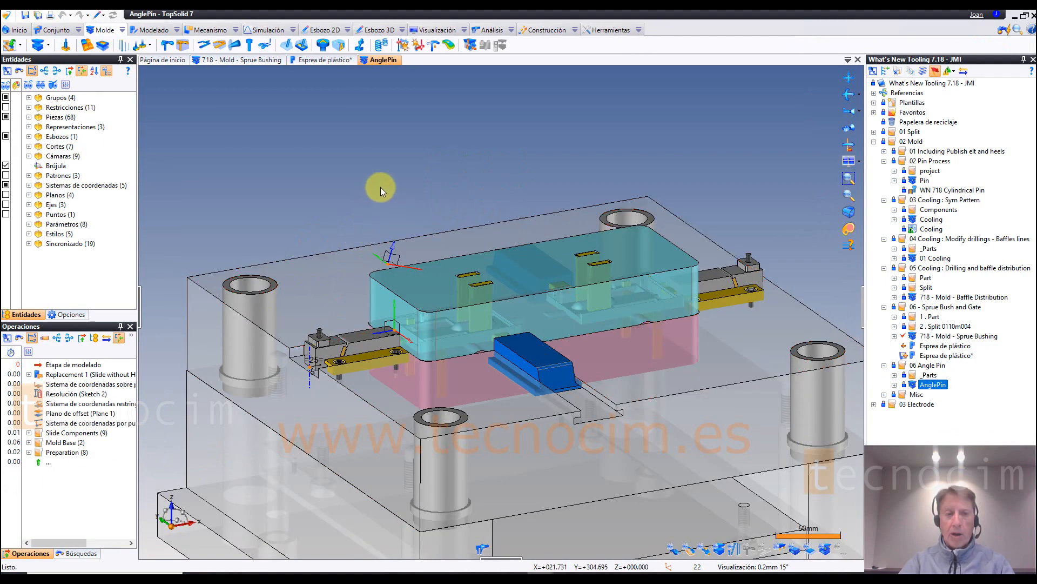
Step: In the AnglePin document, choose the Slide without Hole for the angle pin and position the pin on the coordinate system above the block
{"action": "scroll", "coordinate": [381, 182], "scroll_direction": "up", "scroll_amount": 5}
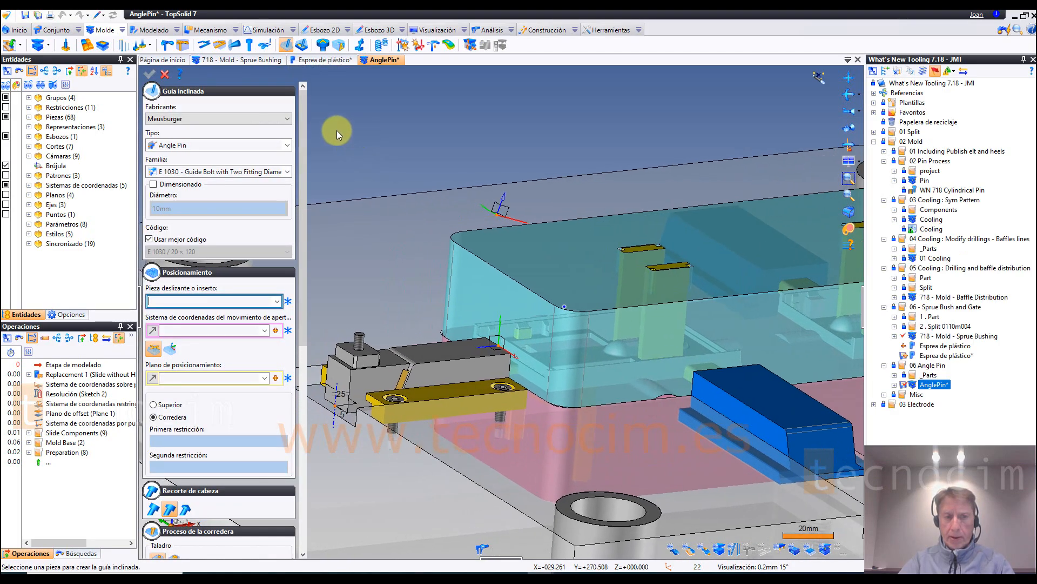
{"action": "left_click", "coordinate": [459, 354]}
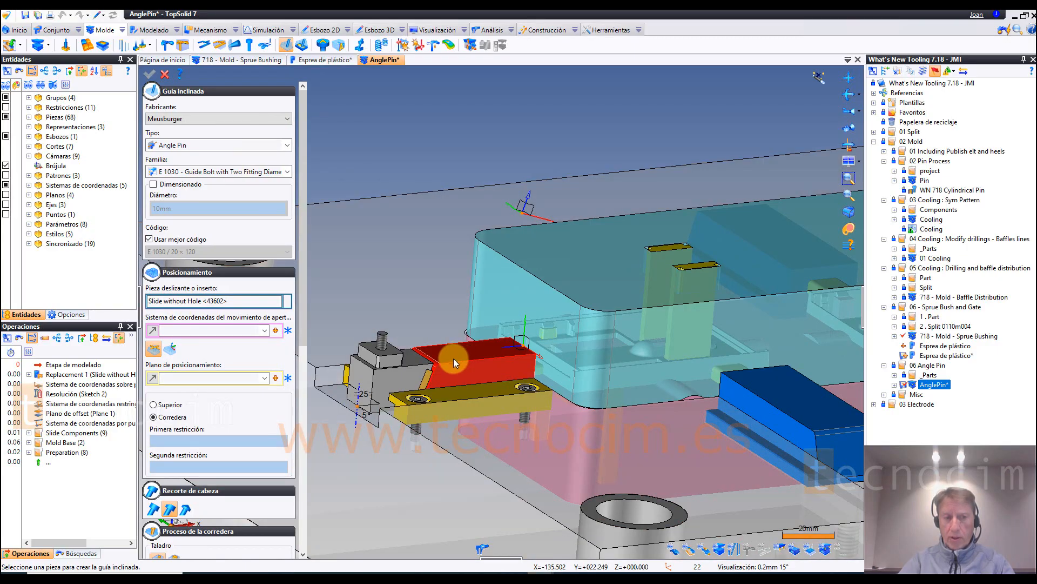
{"action": "left_click", "coordinate": [171, 350]}
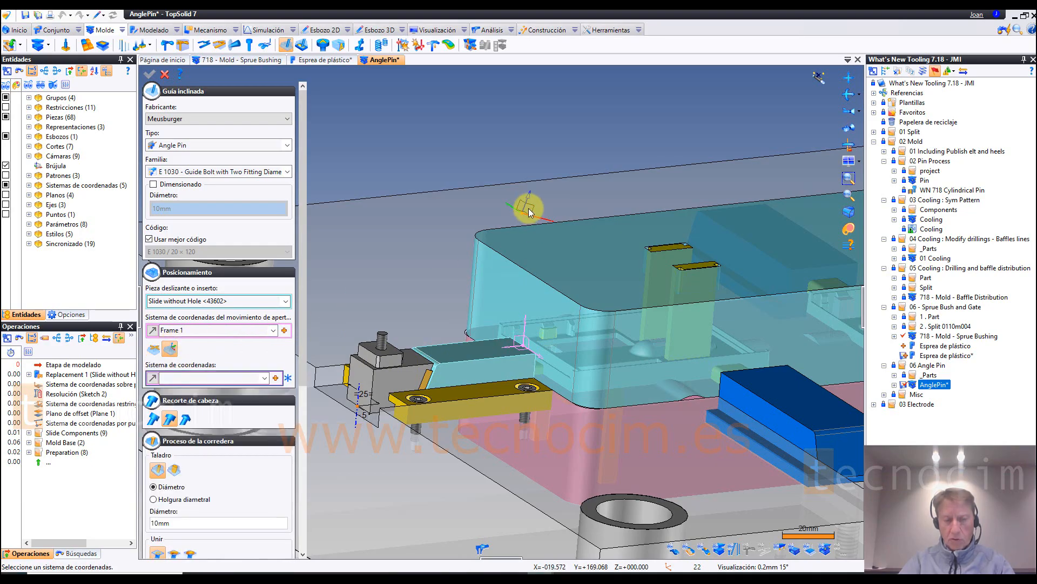
{"action": "middle_click_drag", "start_coordinate": [564, 357], "coordinate": [495, 330]}
Step: Disable the automatic best code and choose code E 1030 / 12 × 140 for the angle pin
{"action": "left_click", "coordinate": [149, 239]}
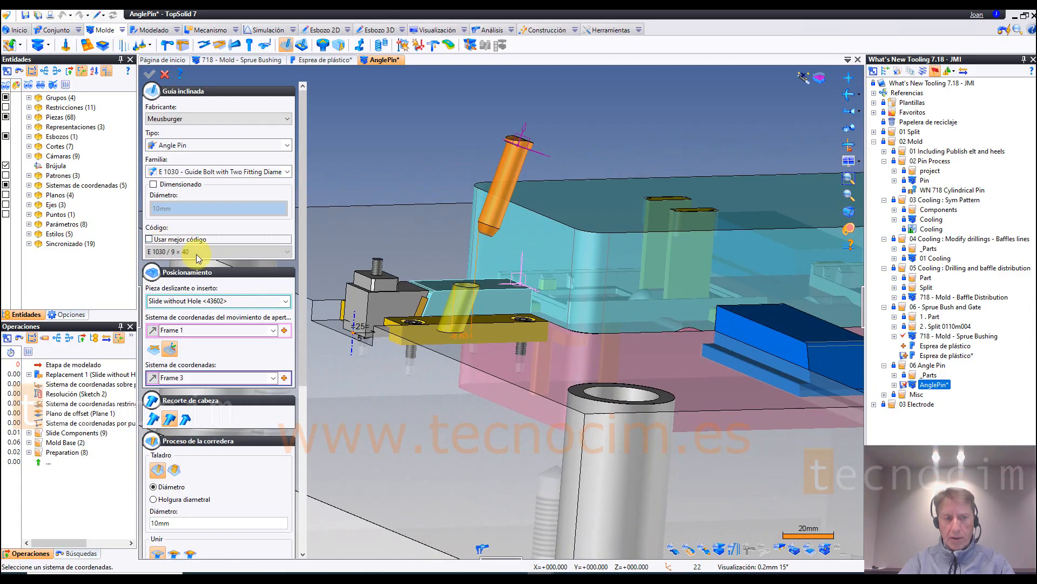
{"action": "left_click", "coordinate": [196, 252]}
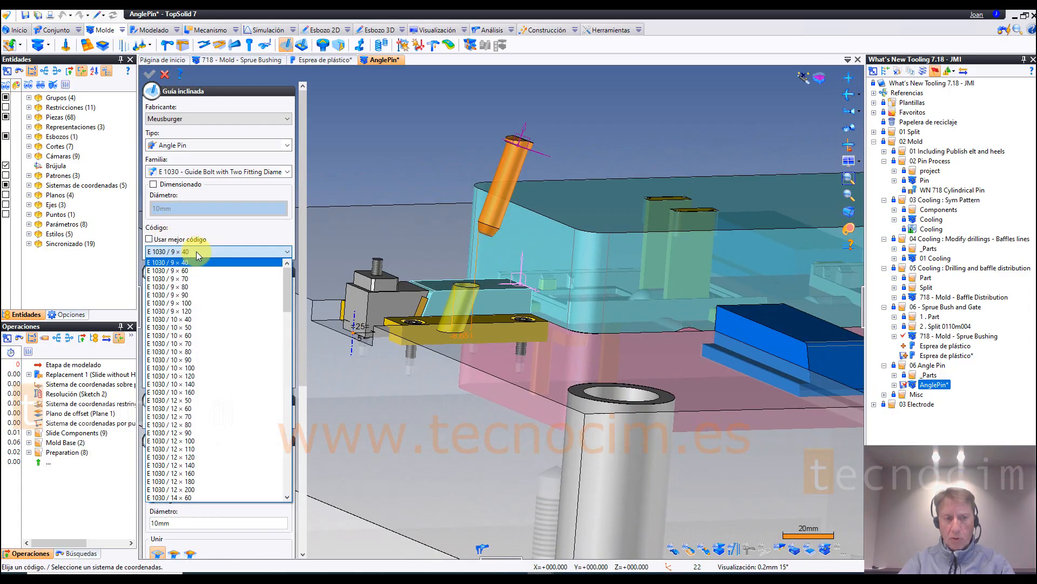
{"action": "left_click", "coordinate": [190, 465]}
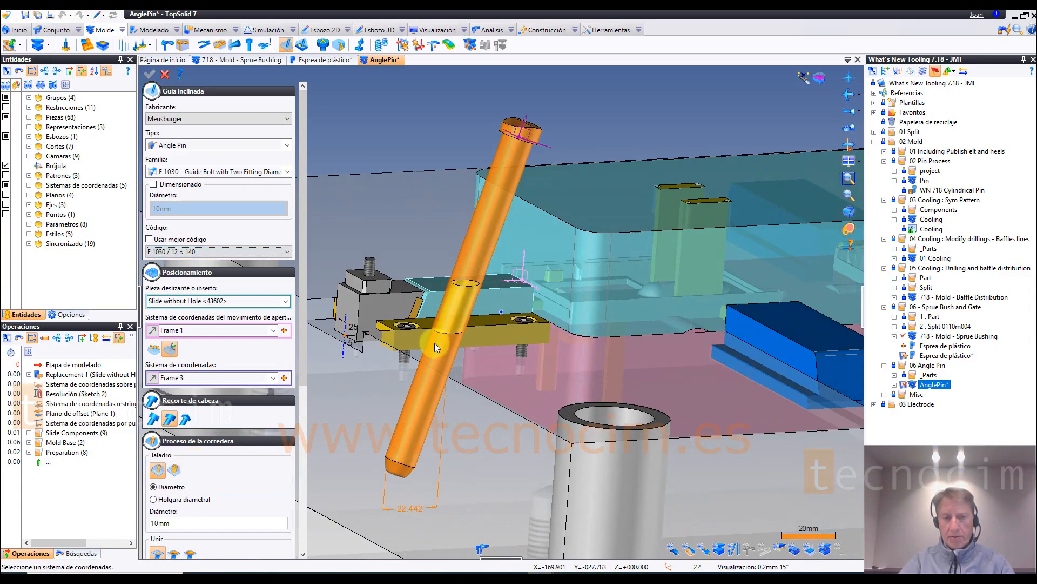
{"action": "scroll", "coordinate": [513, 411], "scroll_direction": "up", "scroll_amount": 3}
{"action": "scroll", "coordinate": [565, 440], "scroll_direction": "up", "scroll_amount": 1}
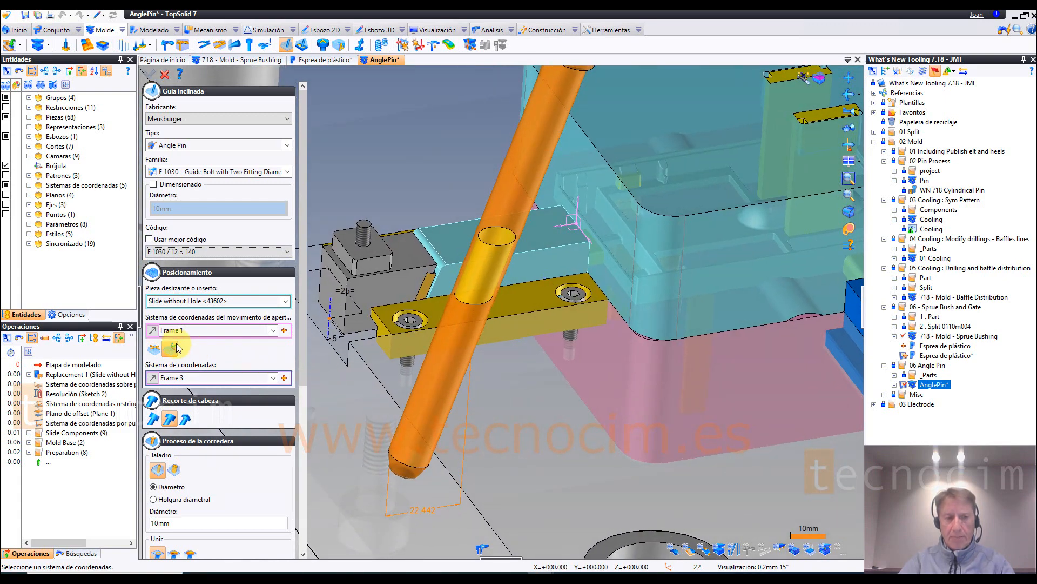
Step: Switch the slide's drilling to the oblong type with separate clearances and set its front clearance to 3 mm
{"action": "left_click", "coordinate": [153, 91]}
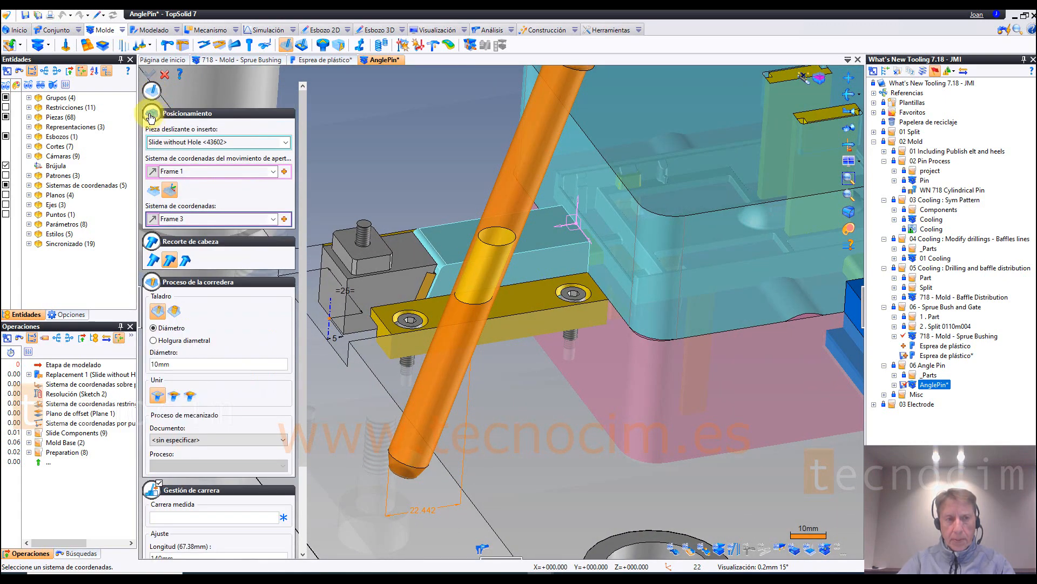
{"action": "left_click", "coordinate": [152, 113]}
{"action": "left_click", "coordinate": [154, 137]}
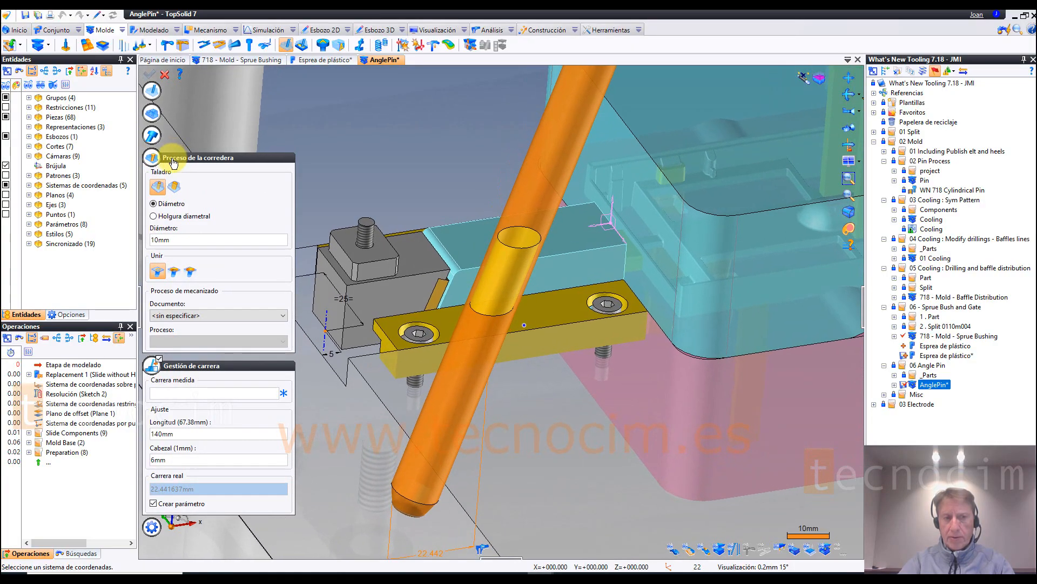
{"action": "left_click", "coordinate": [174, 187]}
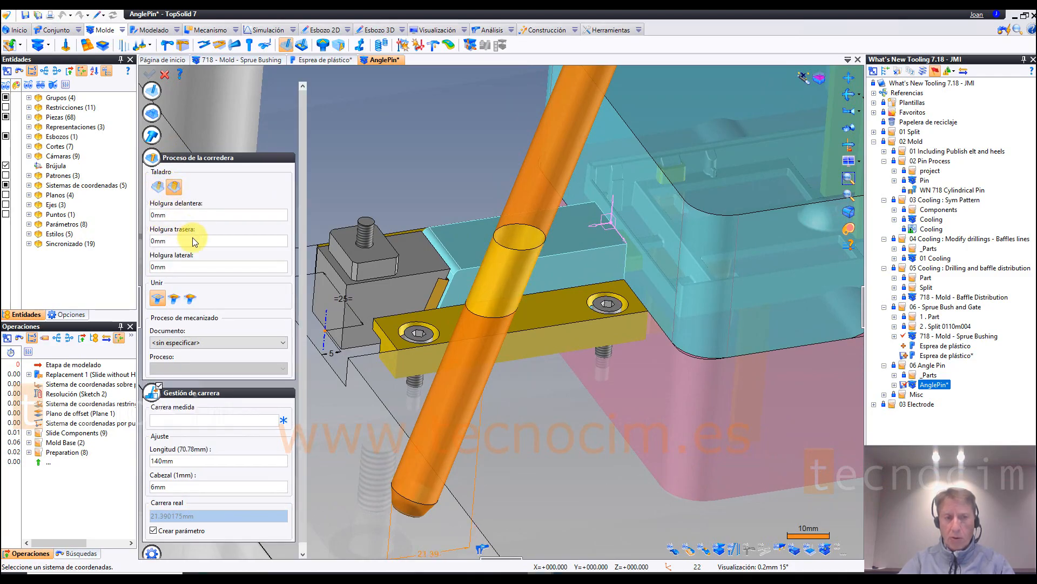
{"action": "left_click", "coordinate": [178, 214]}
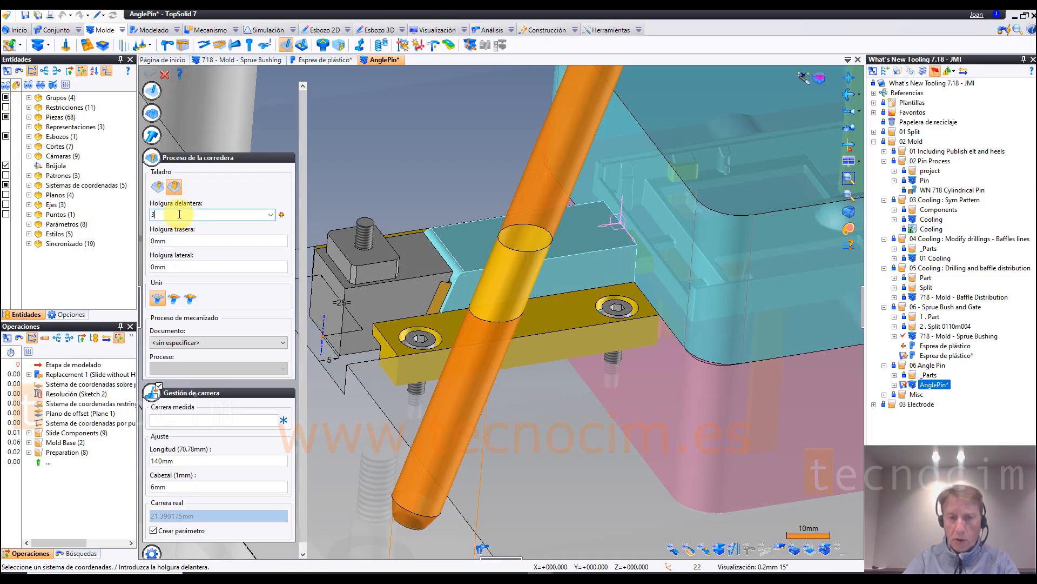
{"action": "left_click", "coordinate": [195, 240]}
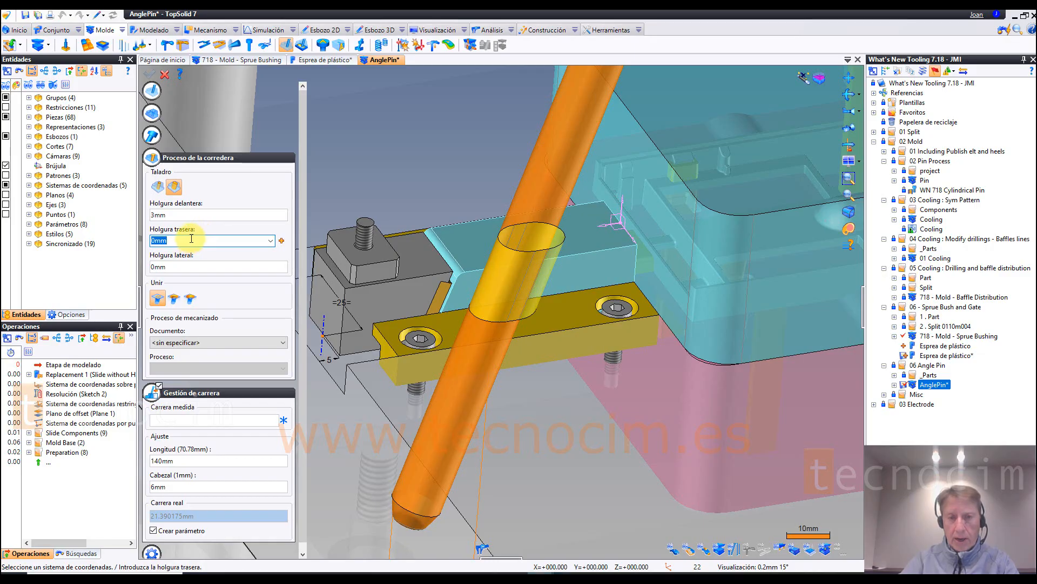
Step: Set the slide drilling's front clearance to .5 mm and its rear clearance to 5 mm
{"action": "left_click", "coordinate": [184, 215]}
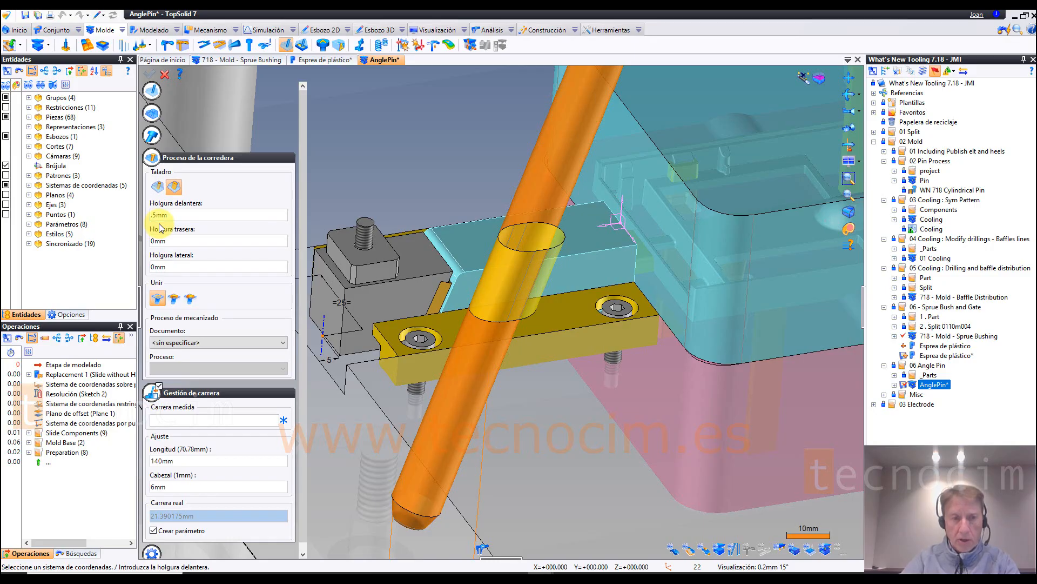
{"action": "left_click", "coordinate": [174, 242]}
{"action": "left_click_drag", "start_coordinate": [176, 241], "coordinate": [112, 247]}
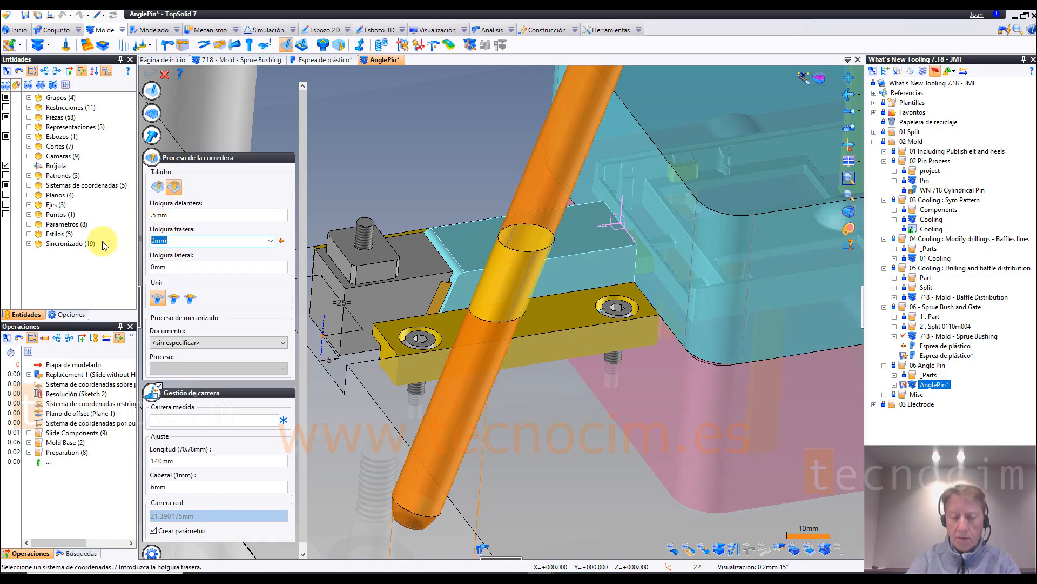
{"action": "key", "text": "Tab"}
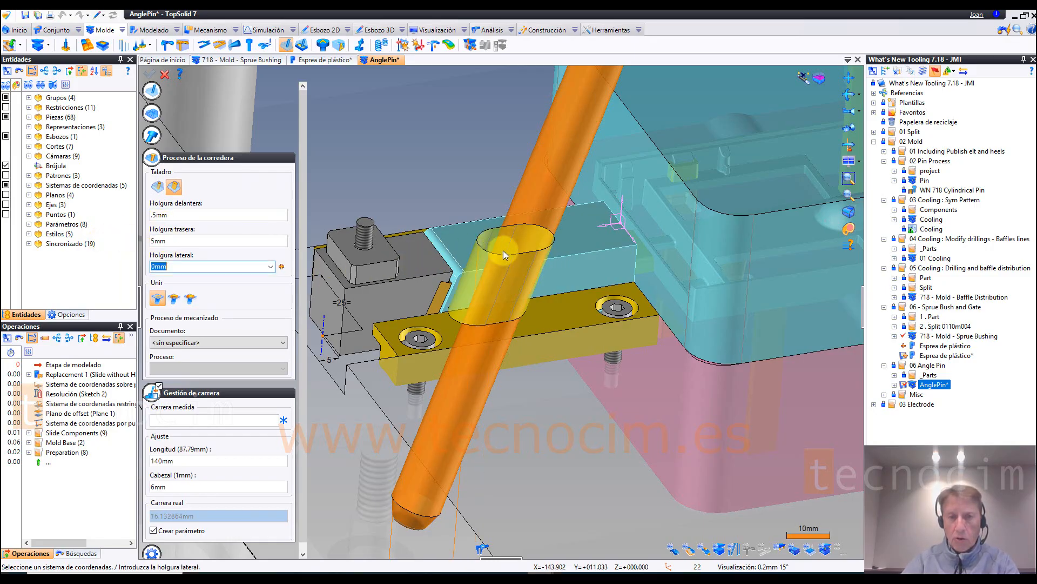
Step: Add a 2 mm chamfer to the rim of the slide's oblong hole
{"action": "scroll", "coordinate": [504, 251], "scroll_direction": "up", "scroll_amount": 3}
{"action": "scroll", "coordinate": [457, 367], "scroll_direction": "down", "scroll_amount": 4}
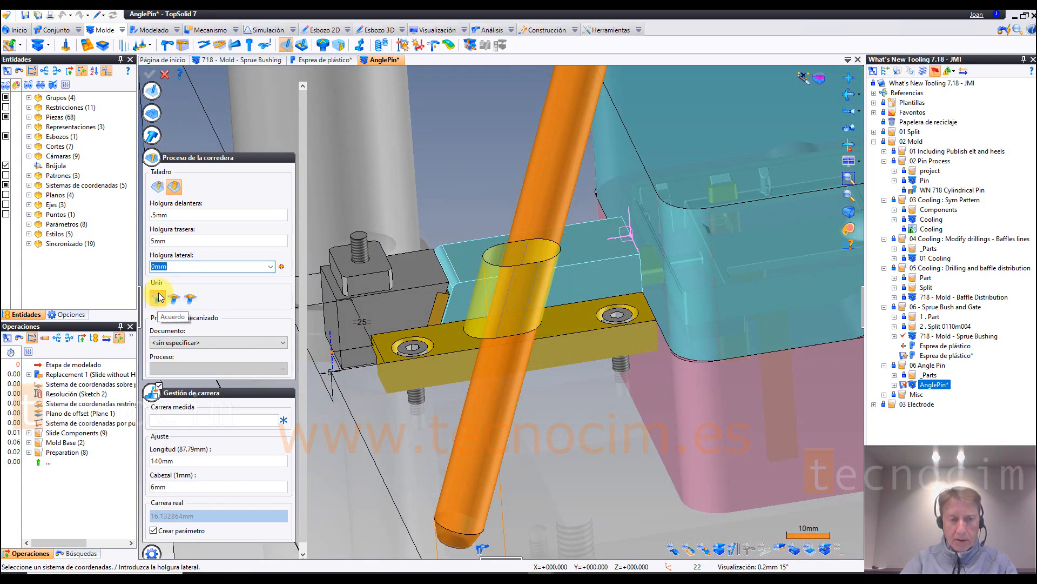
{"action": "left_click", "coordinate": [189, 298]}
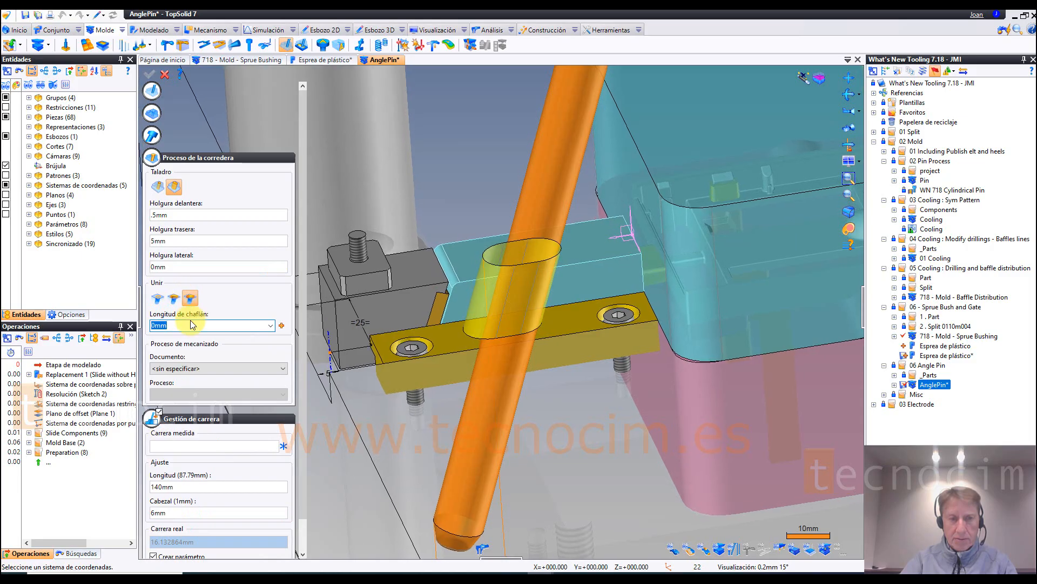
{"action": "left_click_drag", "start_coordinate": [175, 327], "coordinate": [110, 341]}
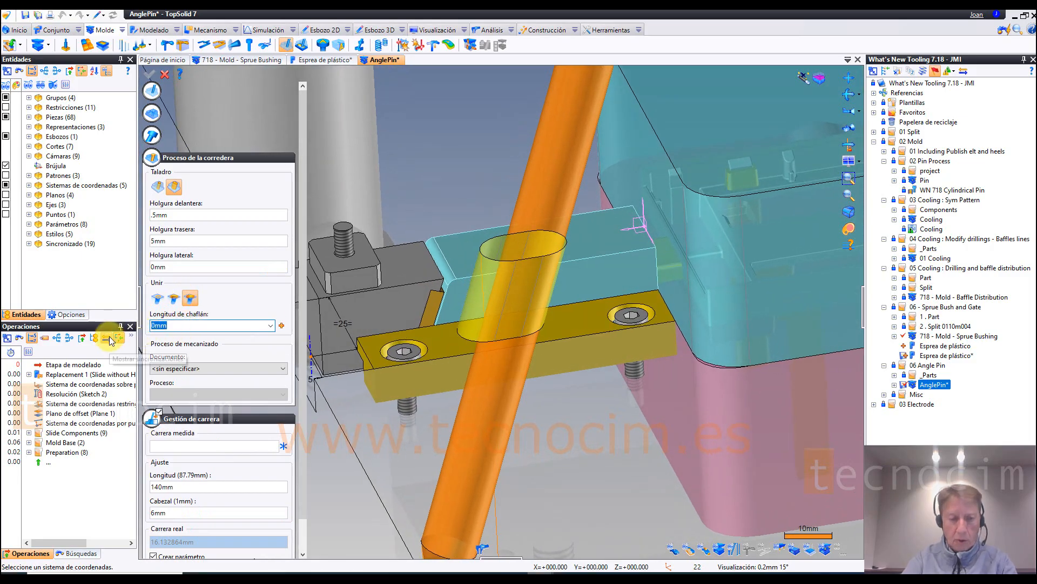
{"action": "type", "text": "2"}
{"action": "key", "text": "Return"}
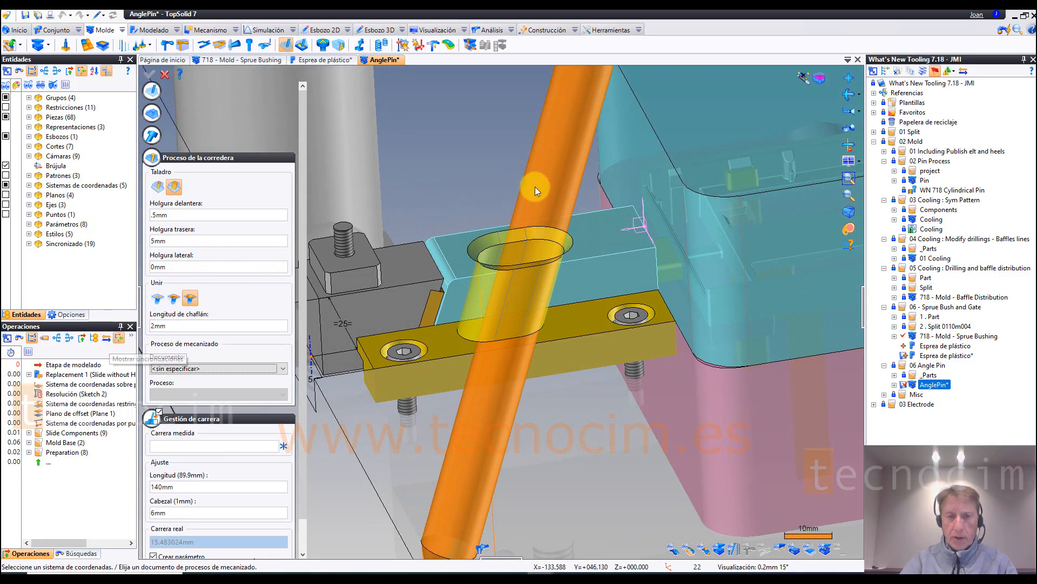
{"action": "scroll", "coordinate": [565, 187], "scroll_direction": "up", "scroll_amount": 2}
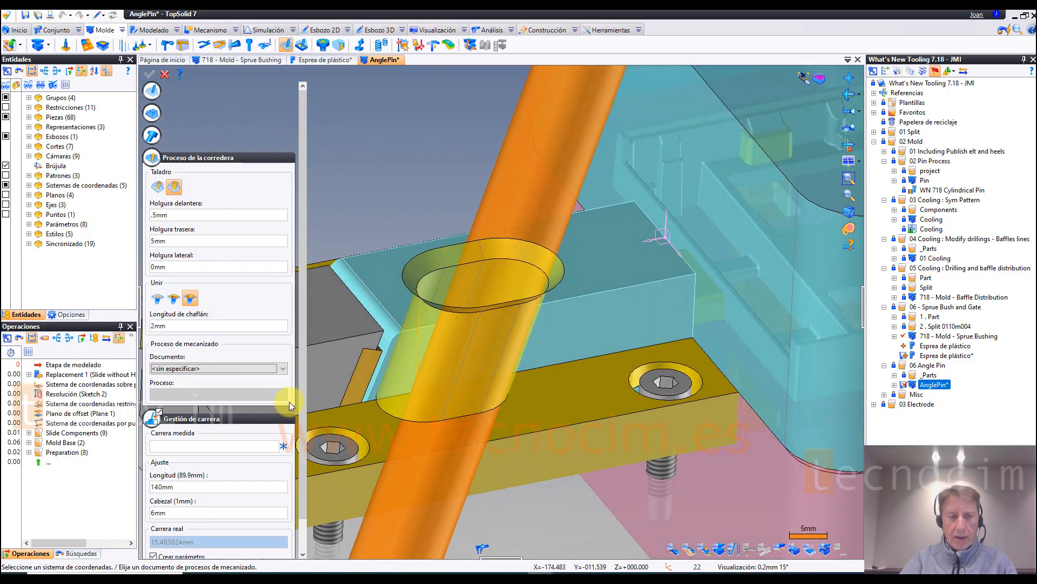
Step: Set the hole rim's chamfer length to 1 mm and compare it with a 1 mm fillet and with no rim treatment
{"action": "left_click", "coordinate": [175, 325]}
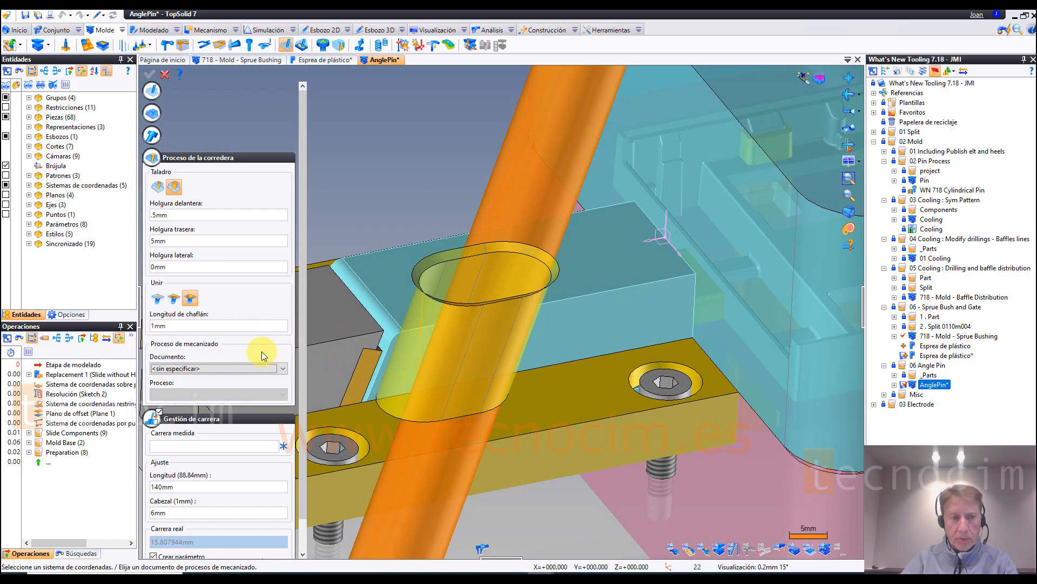
{"action": "left_click", "coordinate": [174, 298]}
{"action": "left_click", "coordinate": [174, 325]}
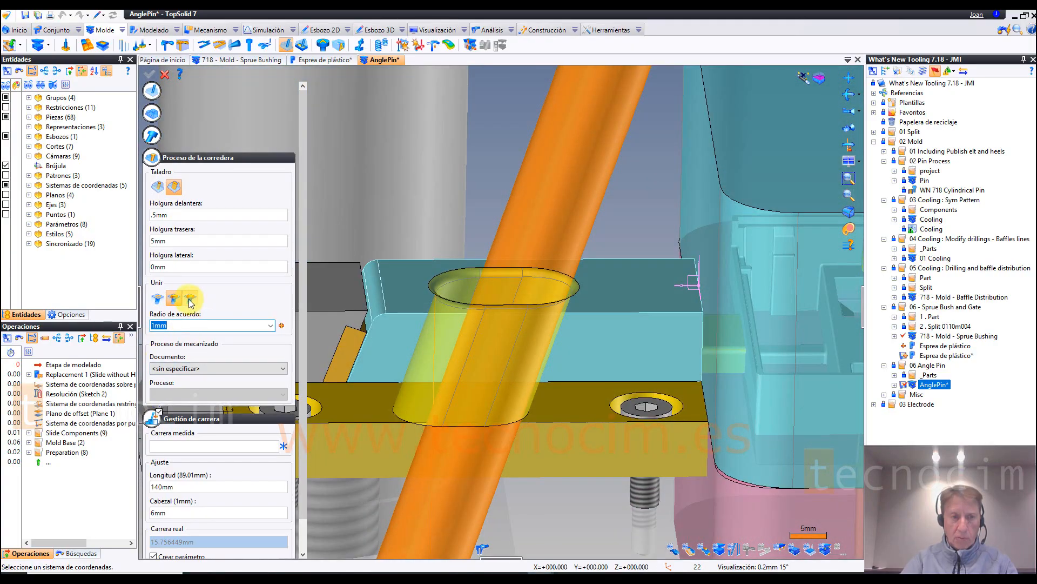
{"action": "left_click", "coordinate": [157, 300]}
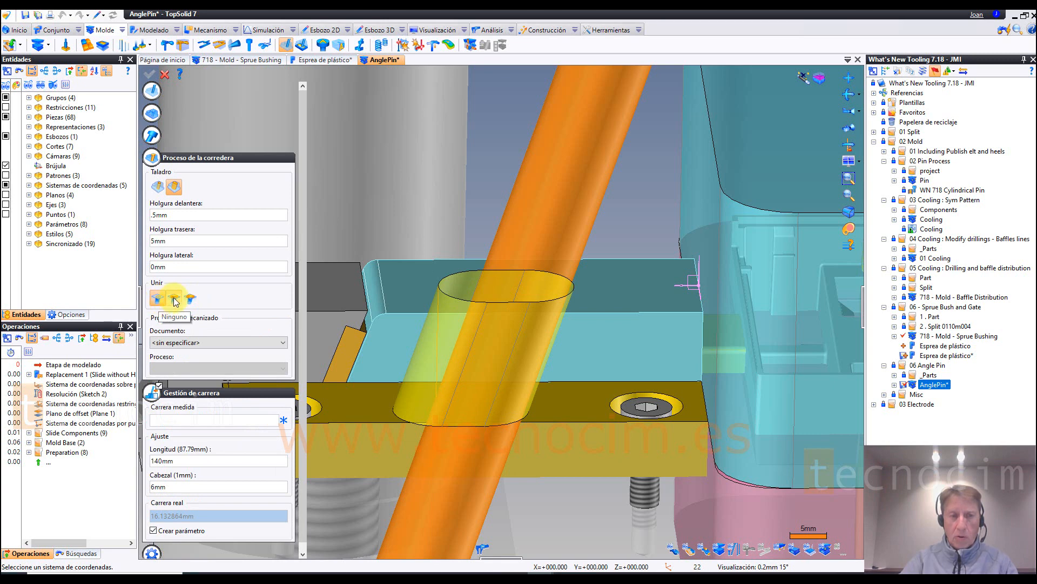
{"action": "left_click", "coordinate": [174, 299]}
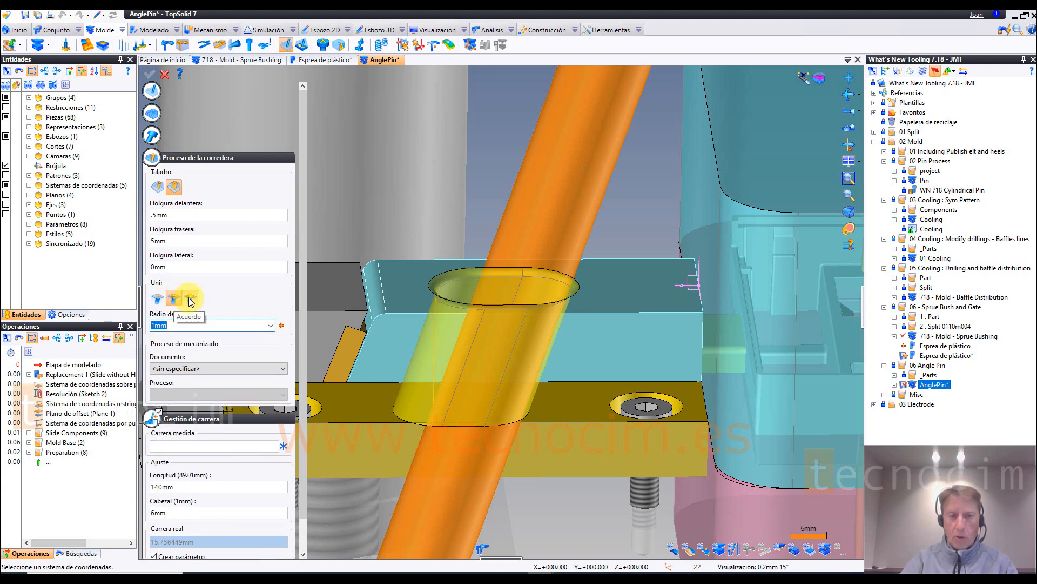
{"action": "left_click", "coordinate": [190, 299]}
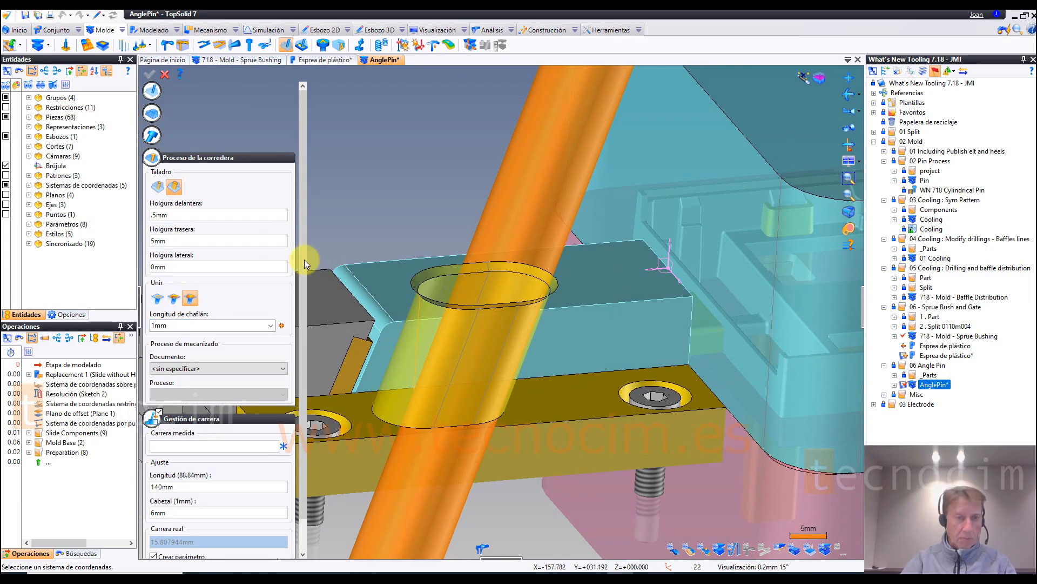
Step: Set the slide drilling's lateral clearance to 1 mm
{"action": "left_click", "coordinate": [188, 267]}
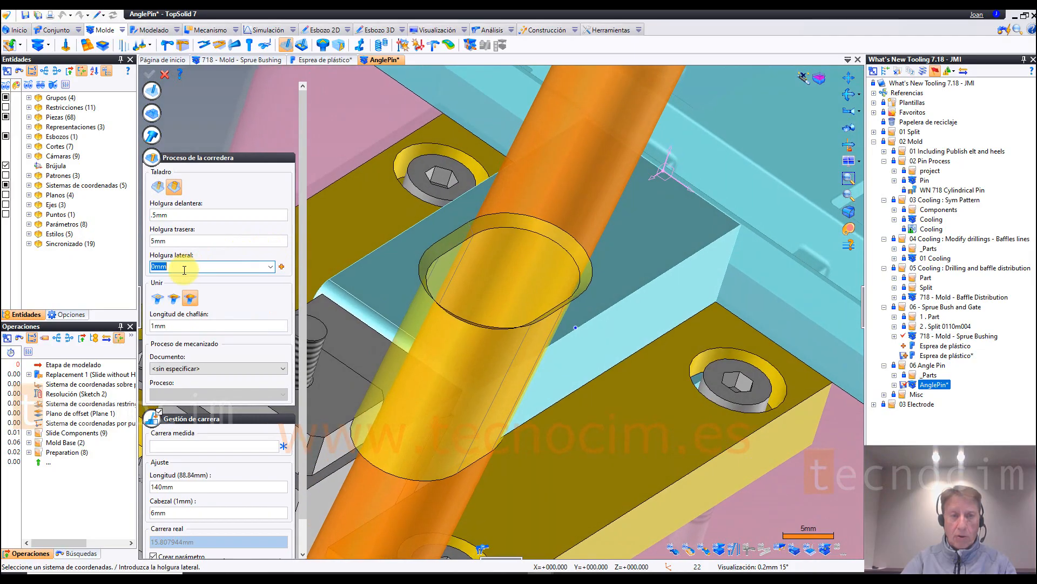
{"action": "type", "text": "1"}
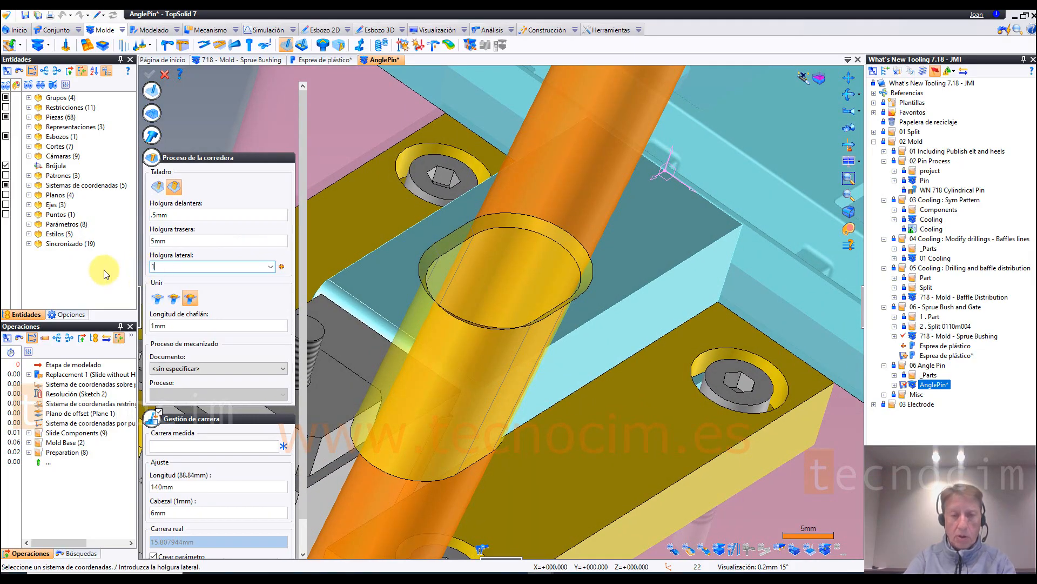
{"action": "key", "text": "Return"}
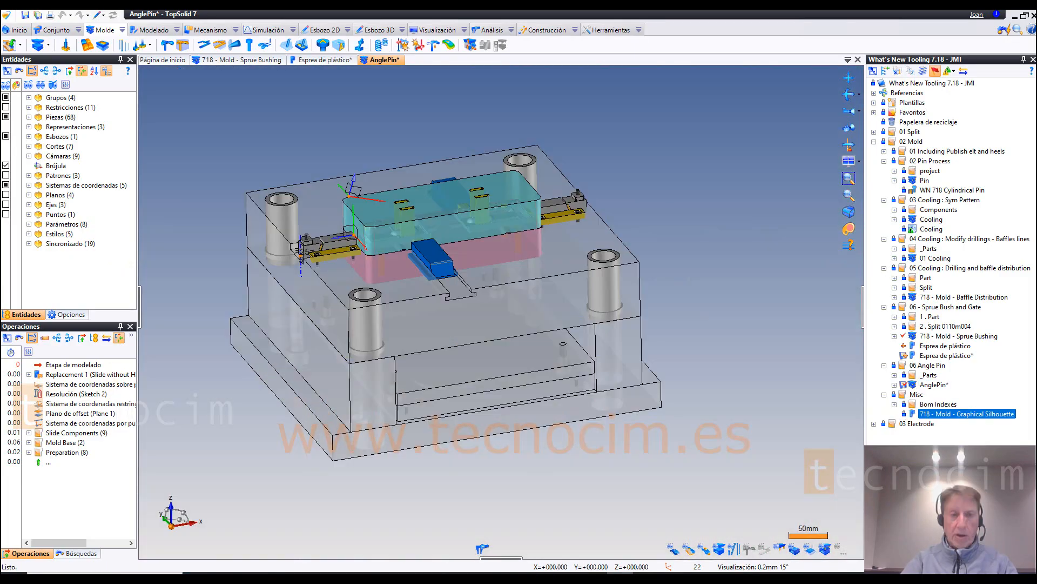
Step: Place a Meusburger E 1532 compression spring on the ejector plate at offsets 46 and 37, with compressed length limited by the underside of the plate above
{"action": "left_click", "coordinate": [381, 47]}
{"action": "left_click", "coordinate": [523, 387]}
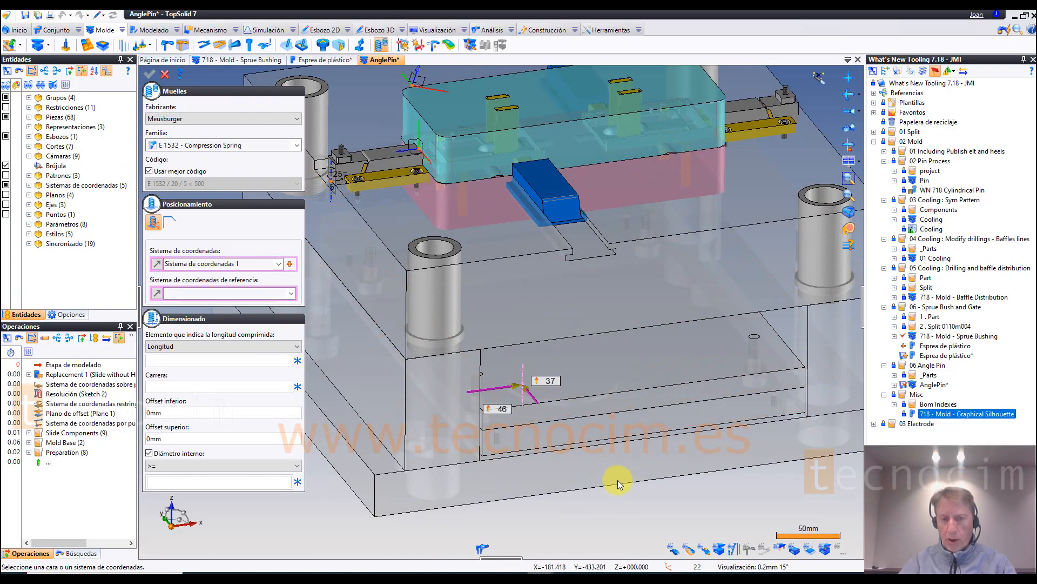
{"action": "left_click", "coordinate": [216, 346]}
{"action": "left_click", "coordinate": [184, 367]}
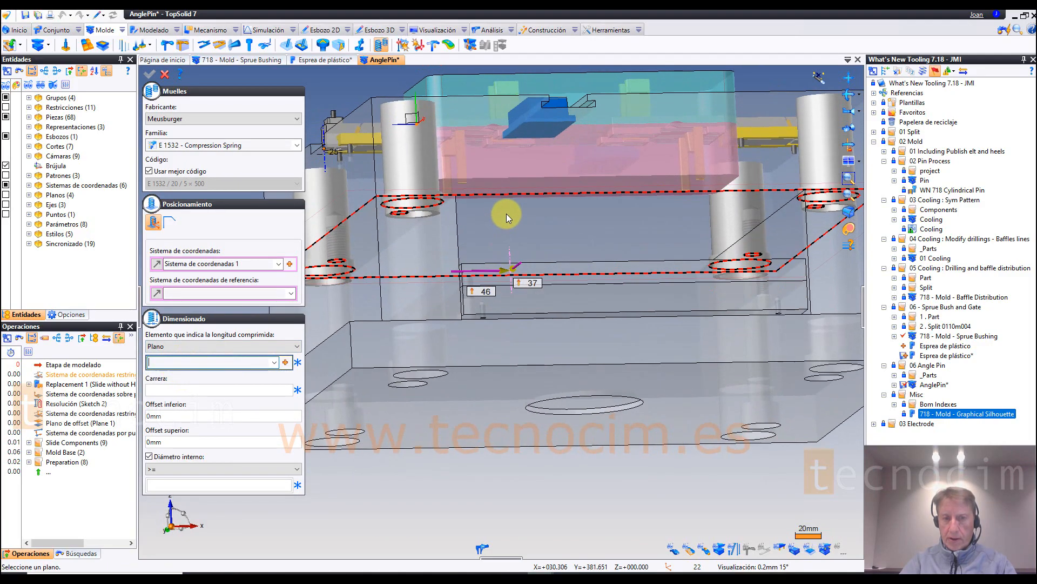
{"action": "left_click", "coordinate": [507, 213]}
Step: Set the spring's stroke to 10 mm, lower offset to 5 mm and upper offset to 23 mm, and create it without the inner-diameter condition
{"action": "left_click", "coordinate": [235, 389]}
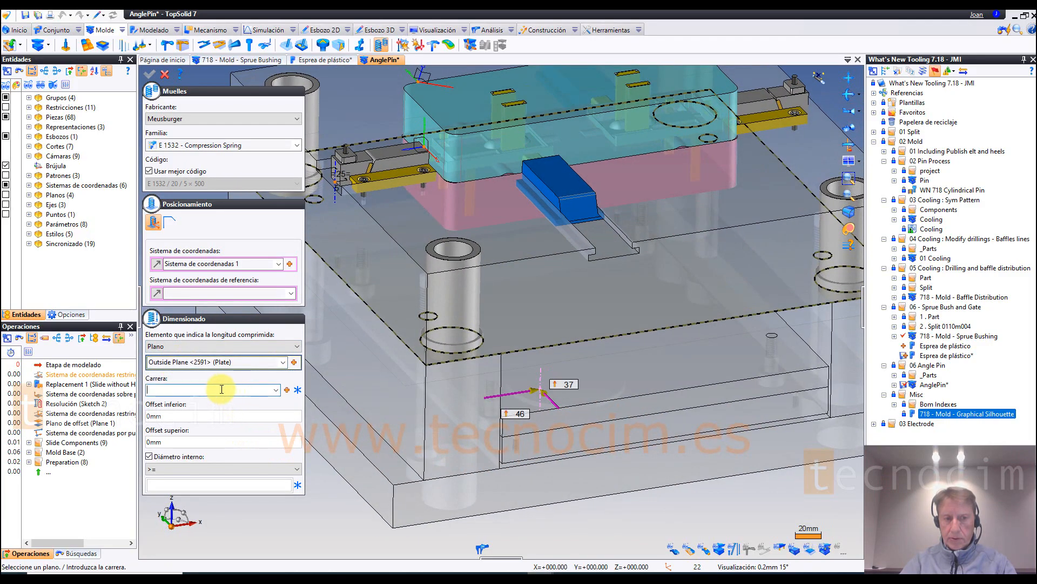
{"action": "key", "text": "Return"}
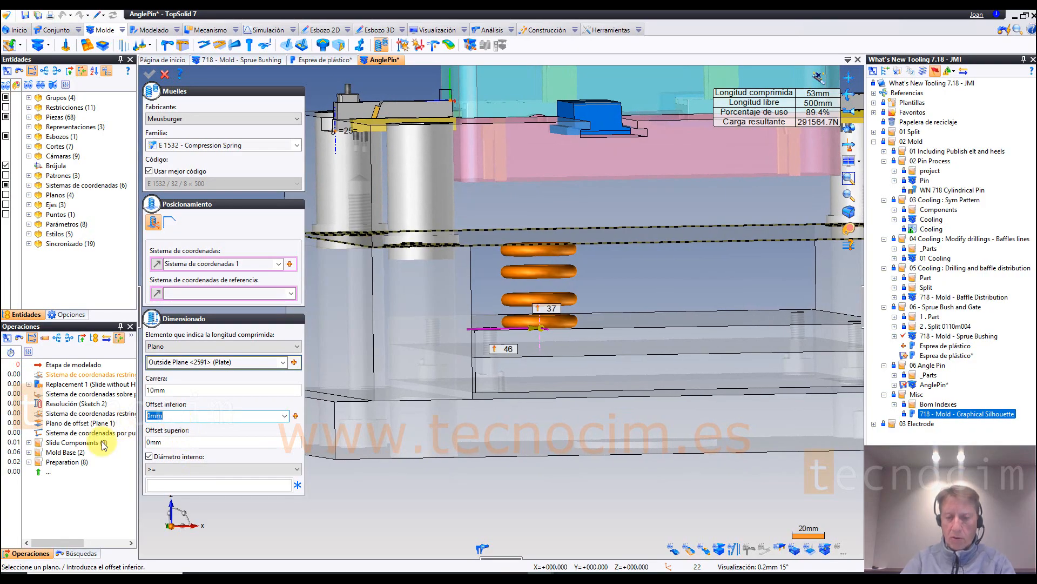
{"action": "key", "text": "Tab"}
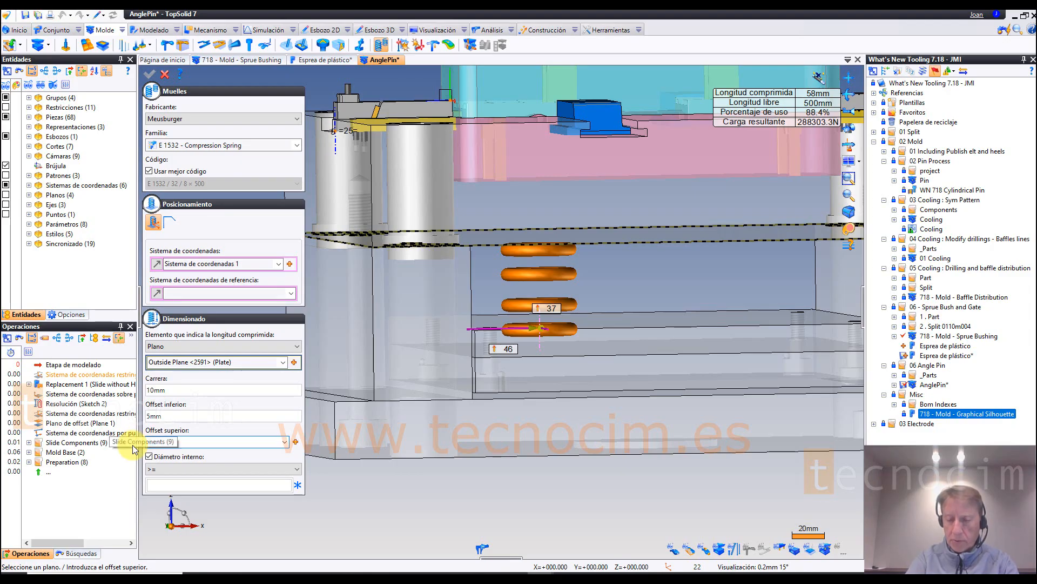
{"action": "type", "text": "23mm"}
{"action": "key", "text": "Tab"}
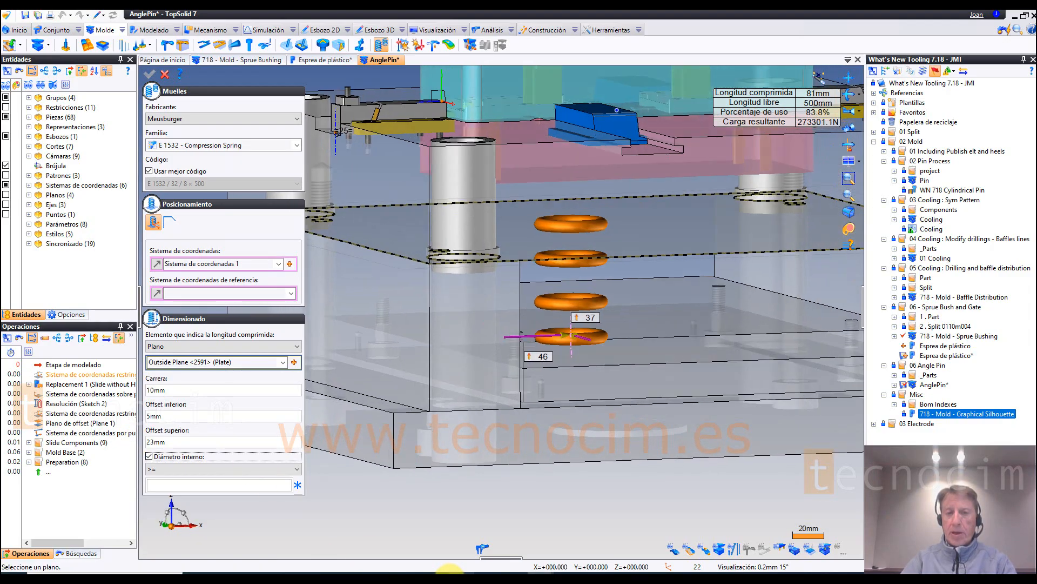
{"action": "middle_click_drag", "start_coordinate": [450, 578], "coordinate": [433, 581]}
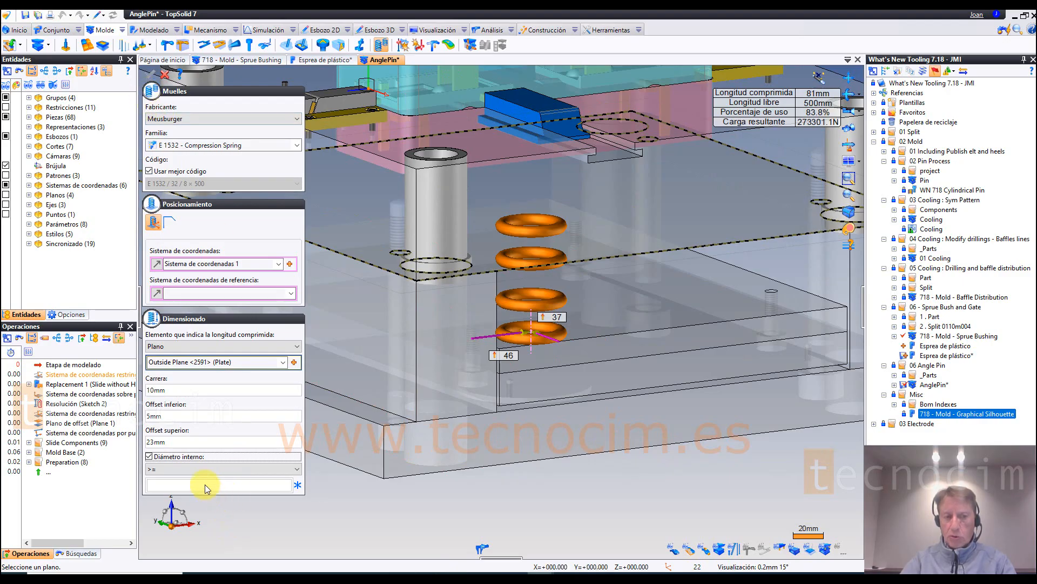
{"action": "left_click", "coordinate": [150, 457]}
{"action": "left_click", "coordinate": [152, 74]}
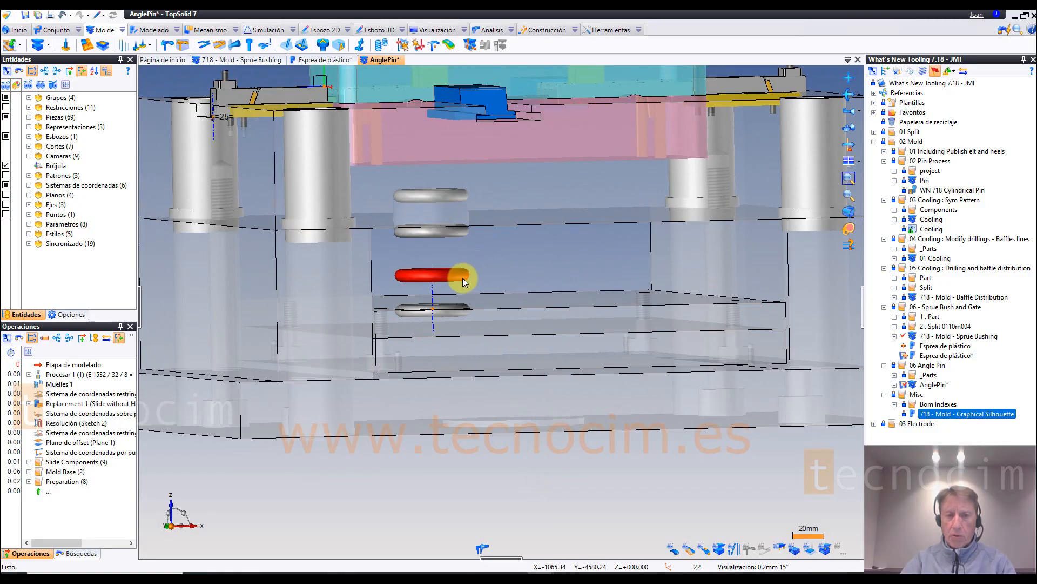
Step: Create a second spring beside the first on the ejector plate at offsets 92 and 38, with the same plane, stroke and offsets
{"action": "left_click", "coordinate": [458, 275]}
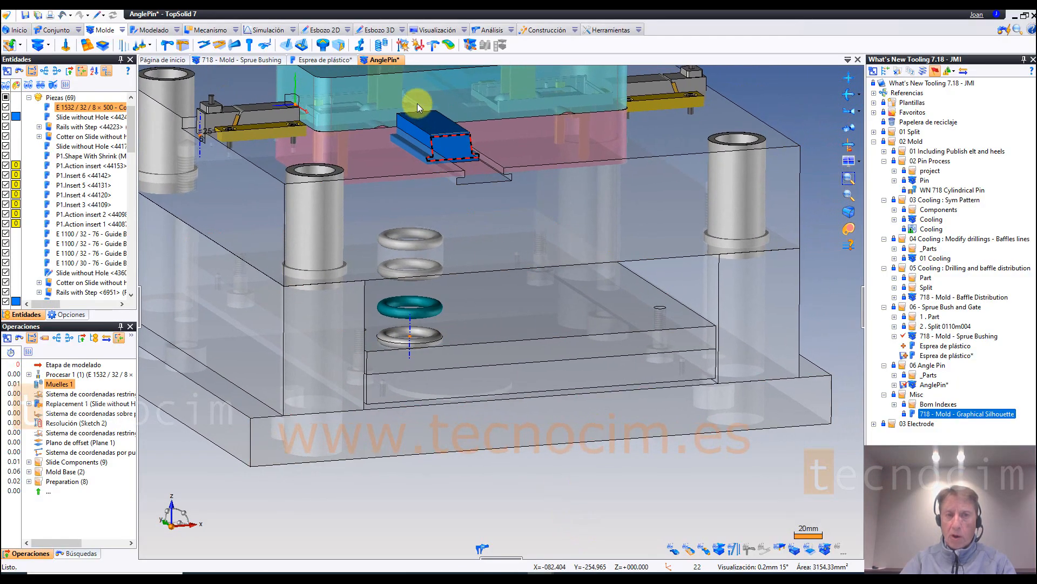
{"action": "left_click", "coordinate": [381, 46]}
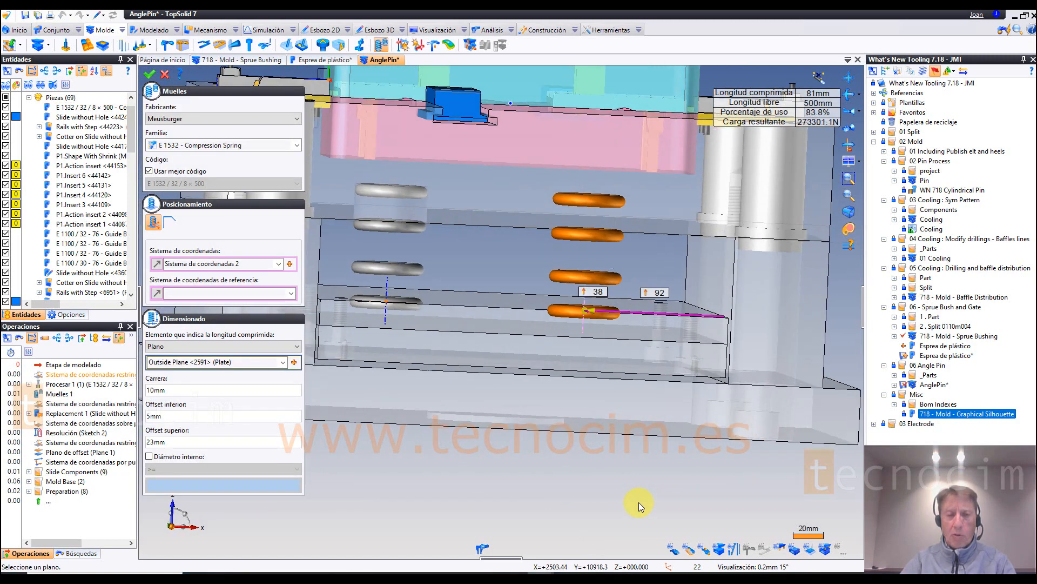
{"action": "left_click", "coordinate": [151, 76]}
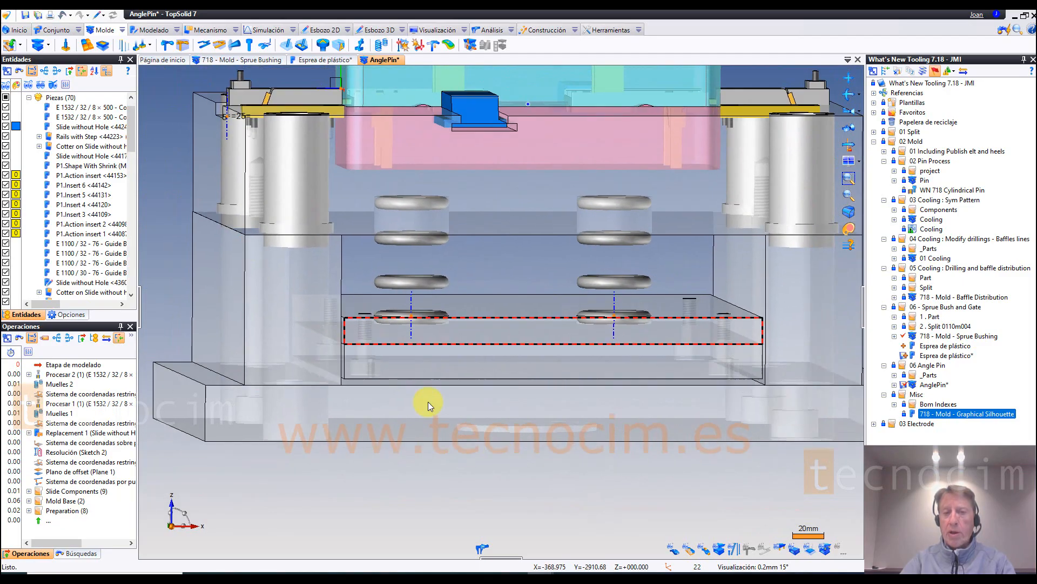
{"action": "middle_click_drag", "start_coordinate": [628, 397], "coordinate": [634, 350]}
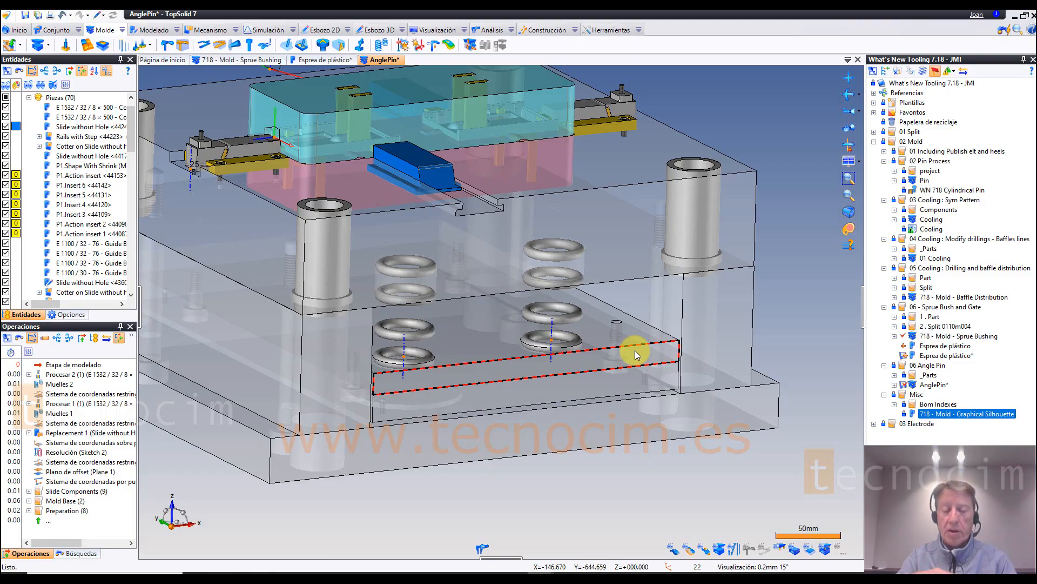
{"action": "middle_click_drag", "start_coordinate": [635, 351], "coordinate": [286, 559]}
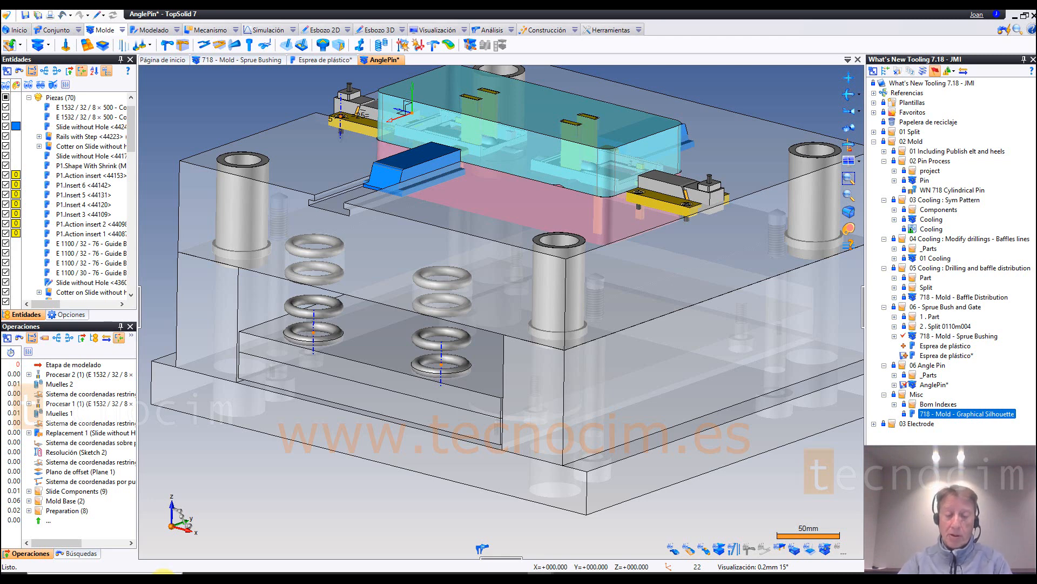
{"action": "mouse_move", "coordinate": [598, 572]}
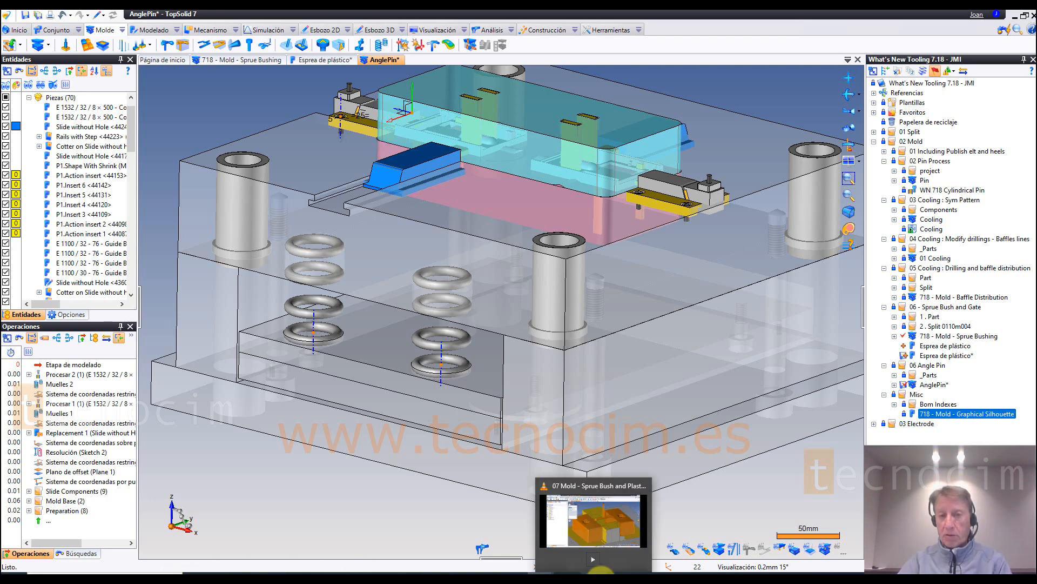